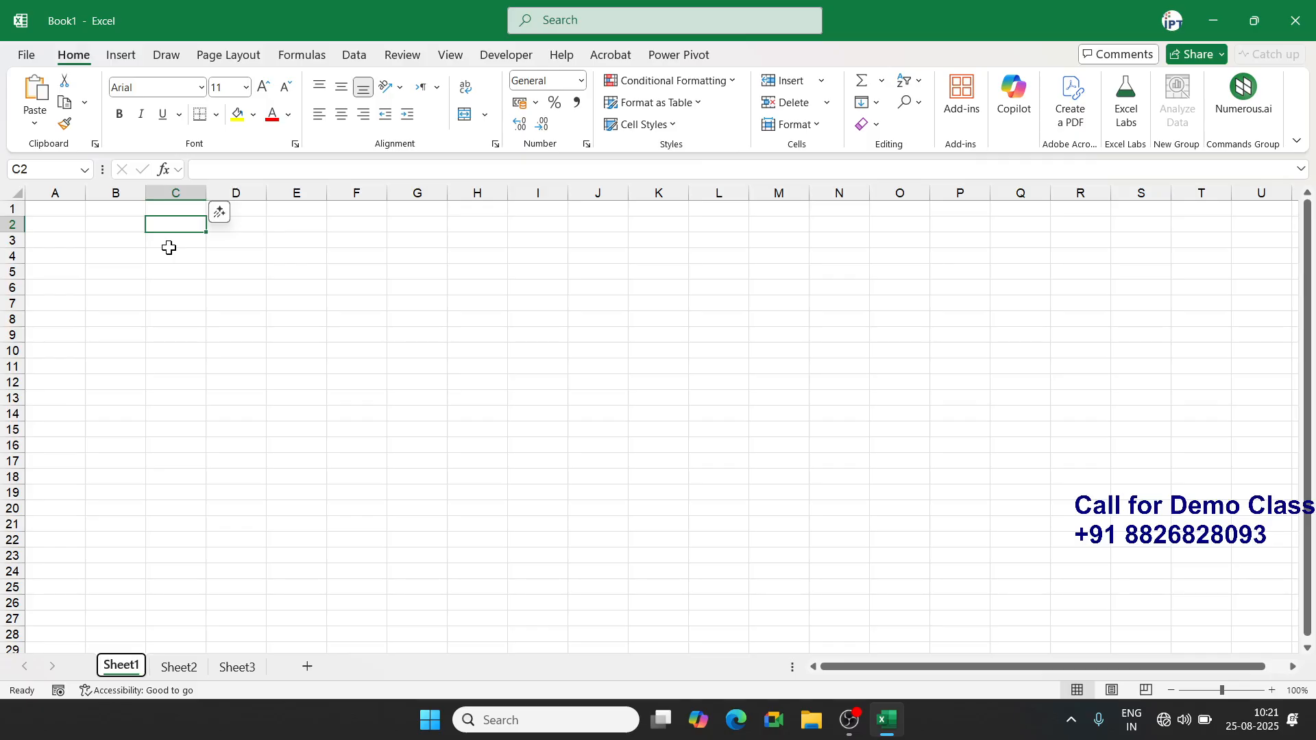
Enter JAN in cell A1
{"action": "key", "text": "super"}
{"action": "key", "text": "Escape"}
{"action": "key", "text": "Left"}
{"action": "key", "text": "Up"}
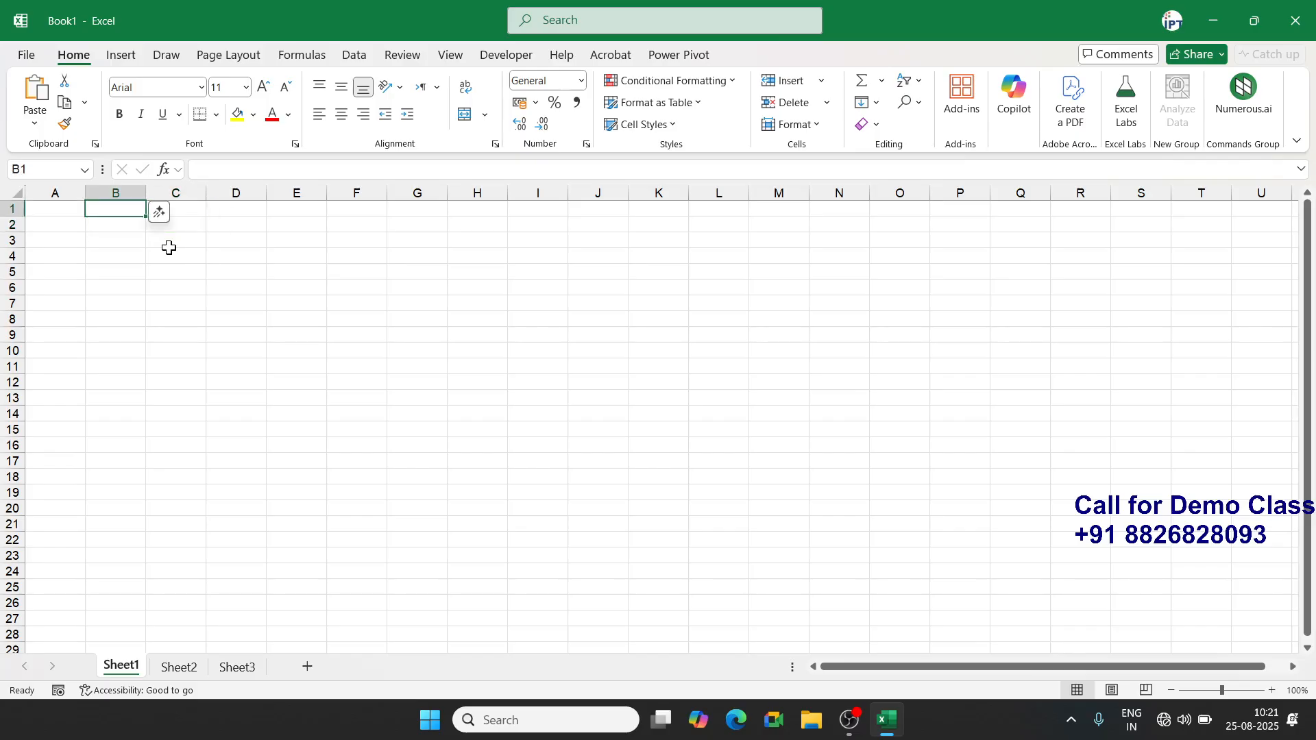
{"action": "key", "text": "Left"}
{"action": "type", "text": "JAN"}
{"action": "key", "text": "Tab"}
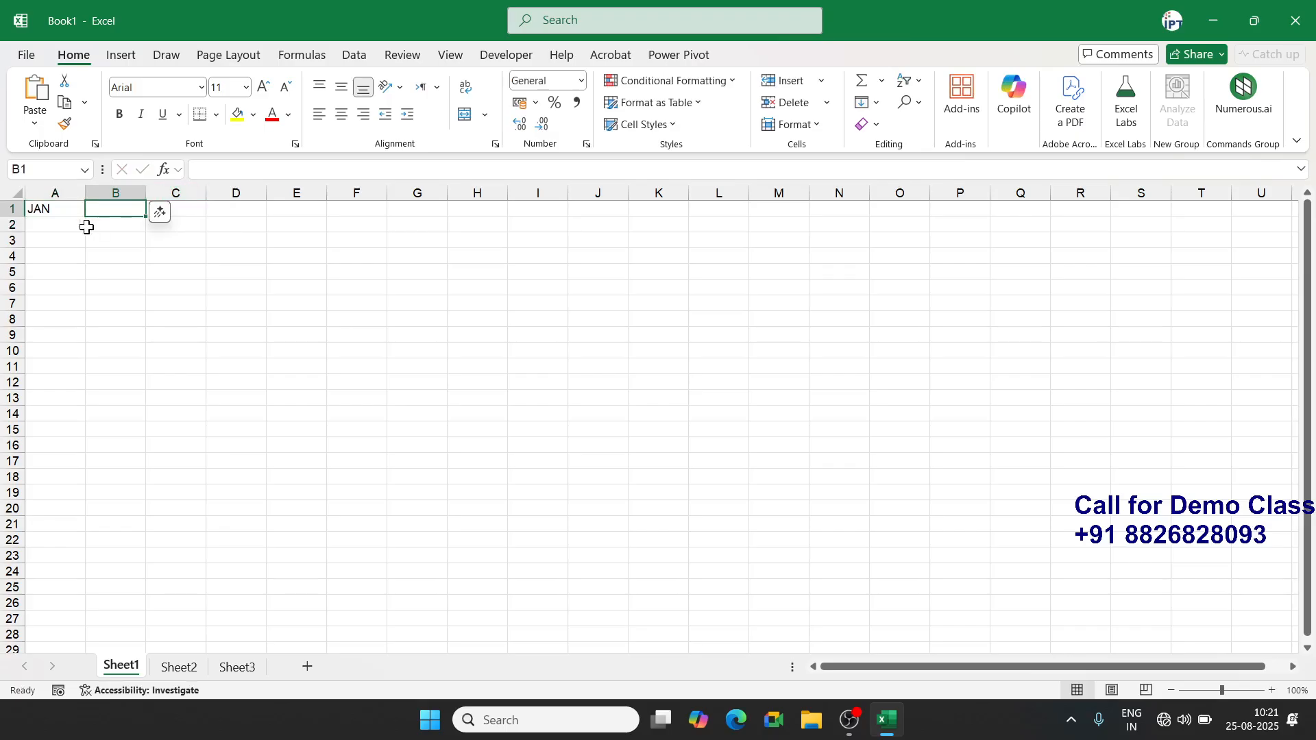
Replace the entry in A1 with the label Month and enter the label Sales in A2
{"action": "key", "text": "Left"}
{"action": "key", "text": "ctrl+space"}
{"action": "left_click", "coordinate": [72, 211]}
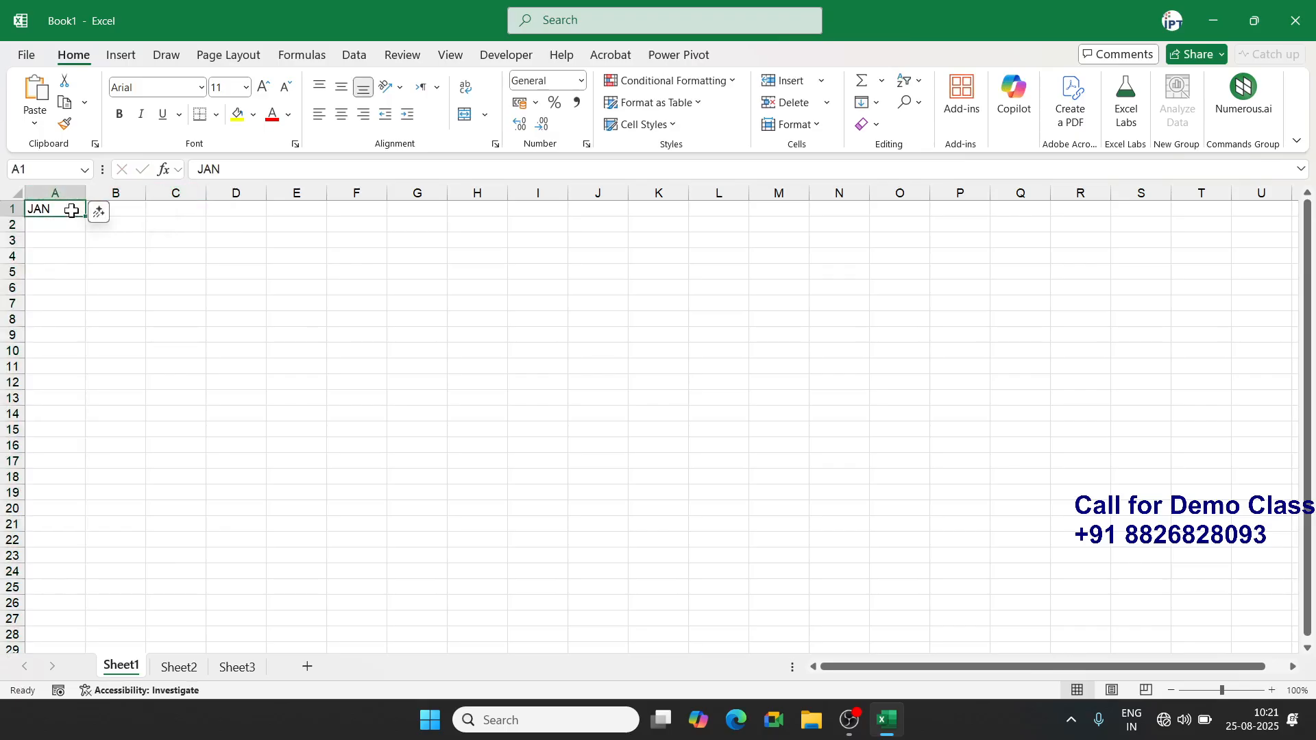
{"action": "type", "text": "Month"}
{"action": "key", "text": "Return"}
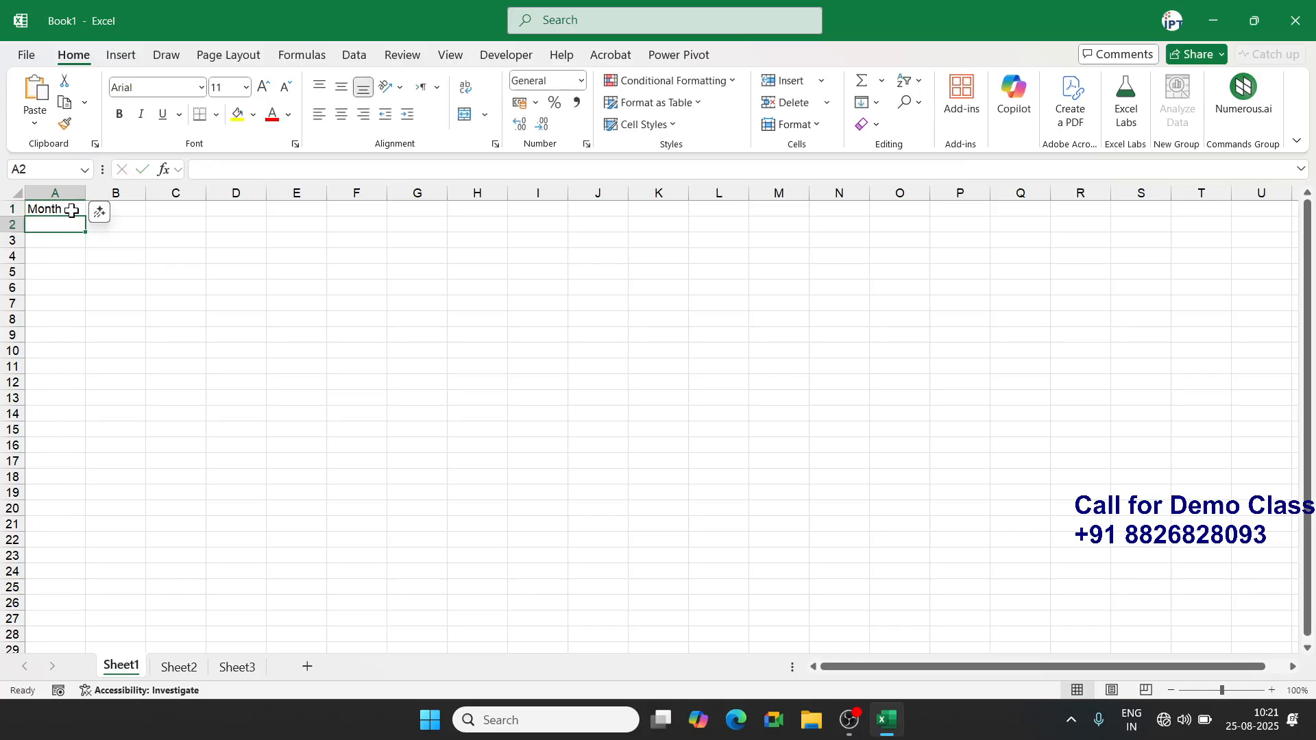
{"action": "type", "text": "JAN"}
{"action": "key", "text": "Escape"}
{"action": "type", "text": "SAles"}
{"action": "key", "text": "Tab"}
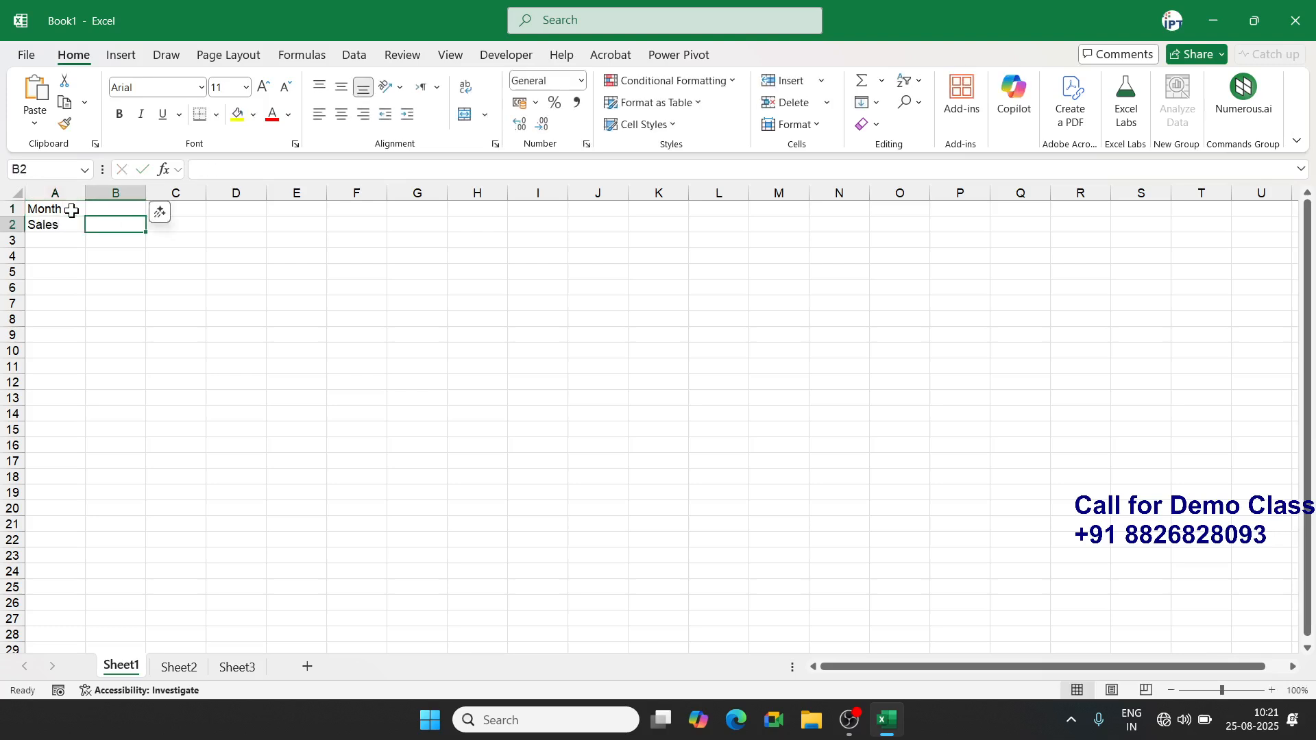
Enter JAN in B1 and fill the month series across row 1 through AUG in I1
{"action": "key", "text": "Up"}
{"action": "type", "text": "JAN"}
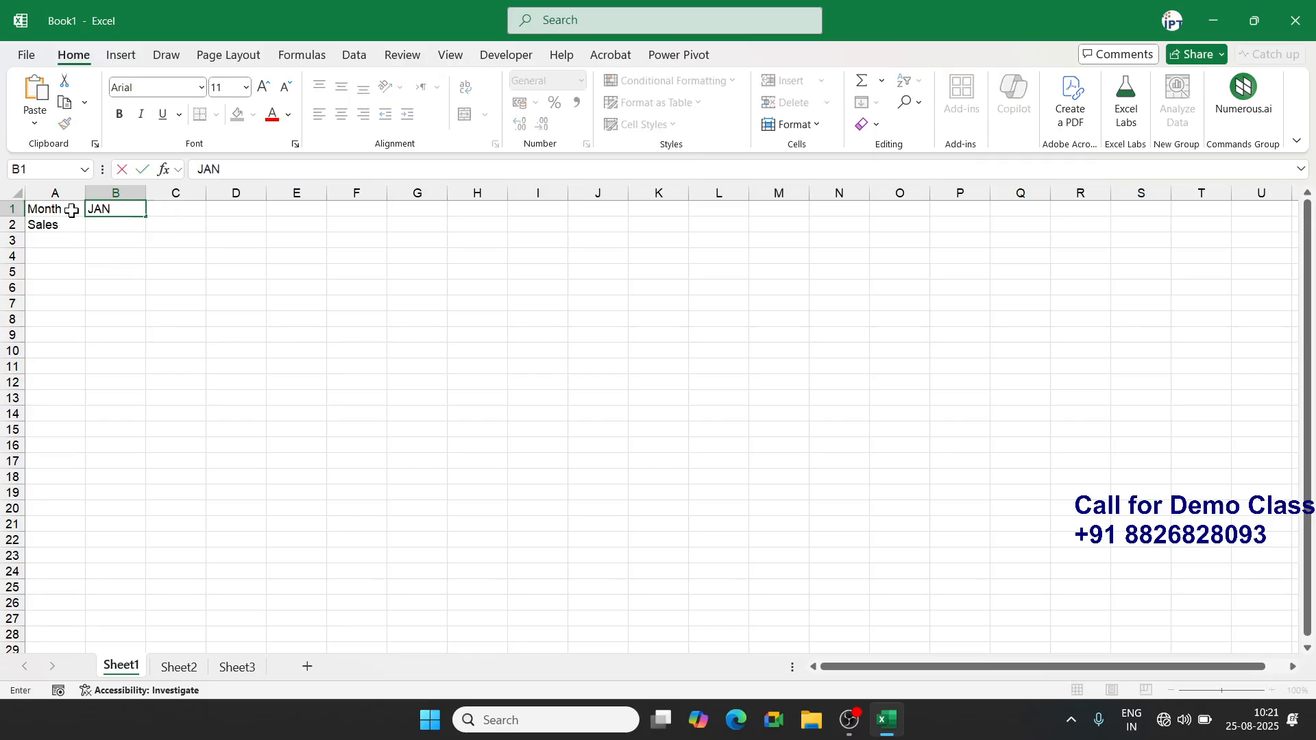
{"action": "key", "text": "Return"}
{"action": "key", "text": "Up"}
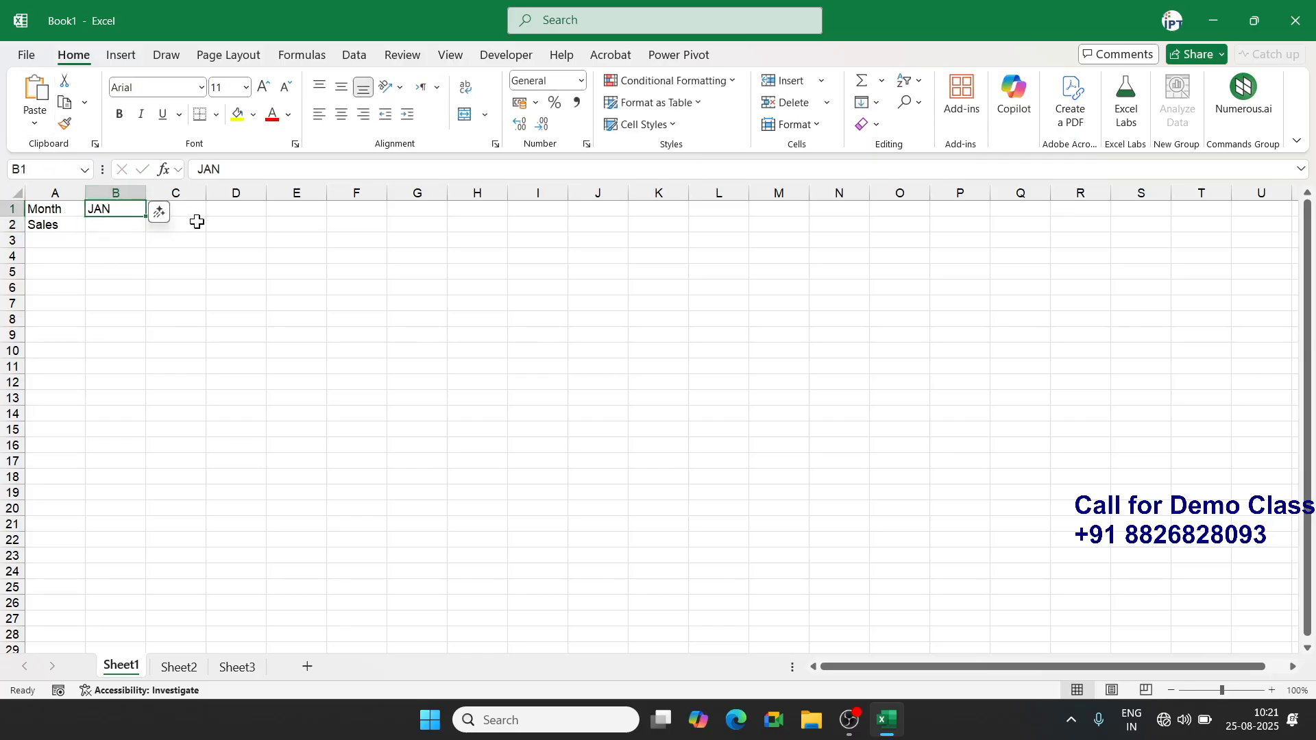
{"action": "left_click_drag", "start_coordinate": [143, 216], "coordinate": [469, 252]}
Enter the sales values 85, 65, 82, 85, 65, 95, 36 and 95 under JAN through AUG in B2:I2
{"action": "left_click", "coordinate": [103, 223]}
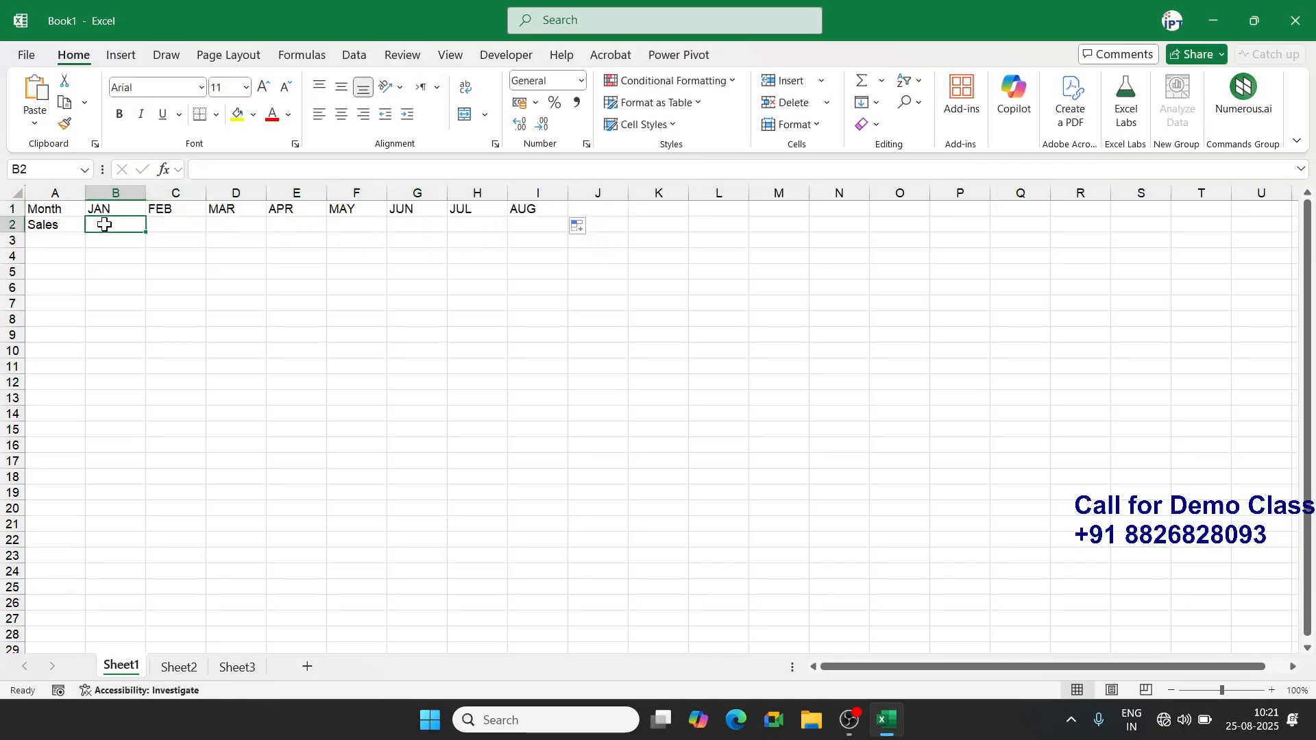
{"action": "type", "text": "85"}
{"action": "key", "text": "Tab"}
{"action": "type", "text": "65"}
{"action": "key", "text": "Tab"}
{"action": "type", "text": "82"}
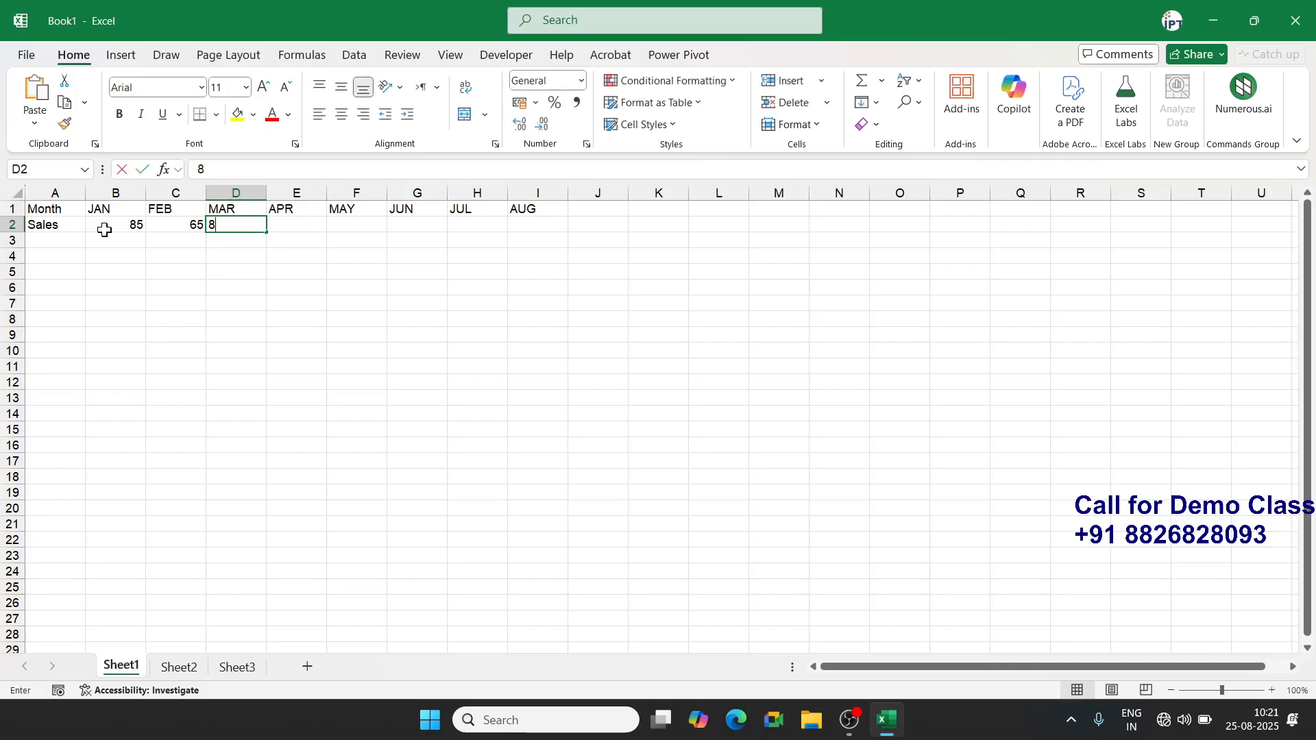
{"action": "key", "text": "Tab"}
{"action": "type", "text": "85"}
{"action": "key", "text": "Tab"}
{"action": "type", "text": "65"}
{"action": "key", "text": "Tab"}
{"action": "type", "text": "95"}
{"action": "key", "text": "Tab"}
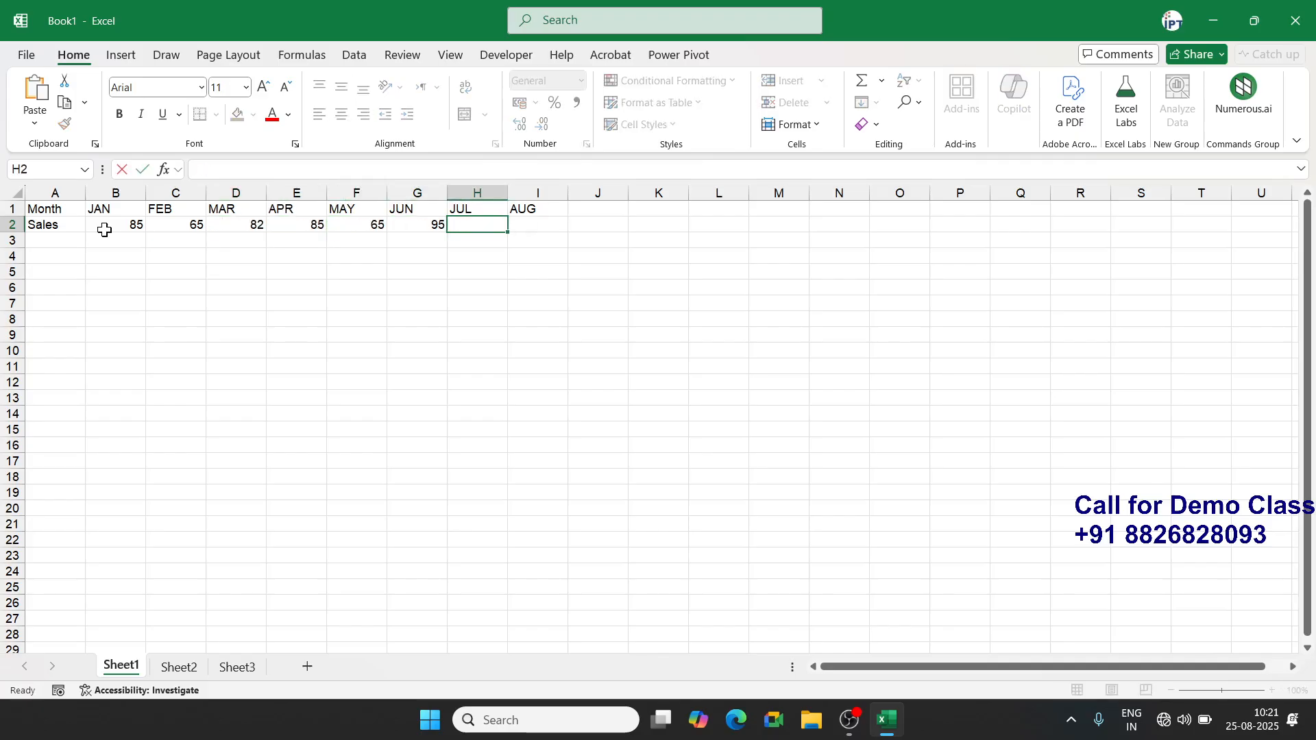
{"action": "type", "text": "36"}
{"action": "key", "text": "Tab"}
{"action": "type", "text": "95"}
{"action": "key", "text": "Tab"}
Apply all borders to the month and sales table in A1:I2
{"action": "key", "text": "Up"}
{"action": "key", "text": "Left"}
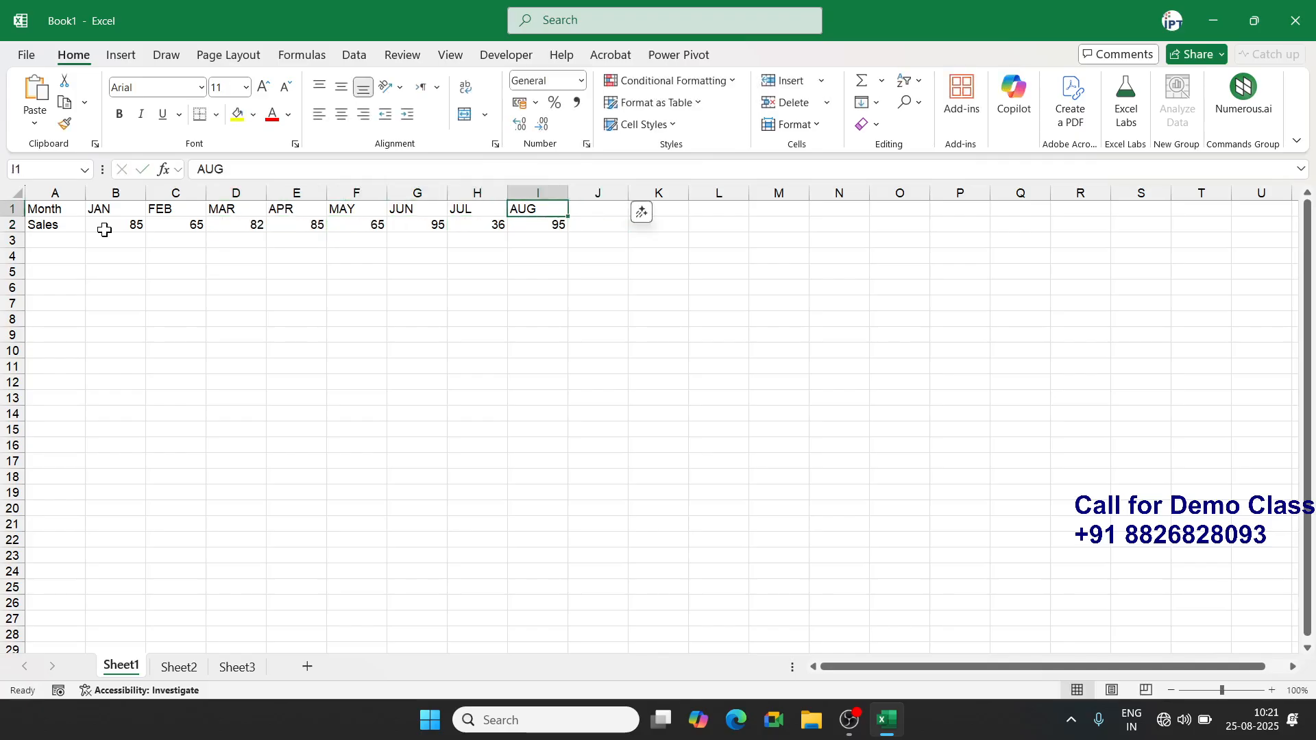
{"action": "key", "text": "ctrl+Left"}
{"action": "key", "text": "ctrl+shift+Right"}
{"action": "key", "text": "shift+Down"}
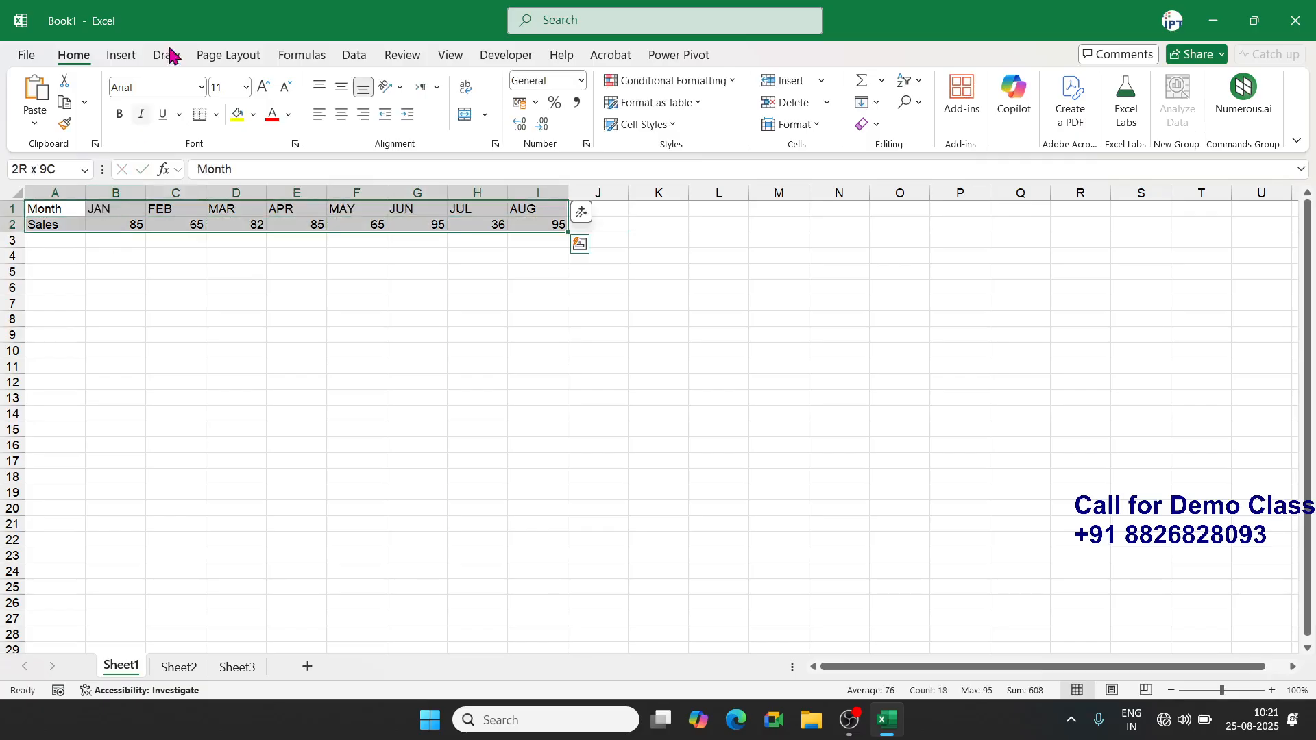
{"action": "left_click", "coordinate": [214, 117]}
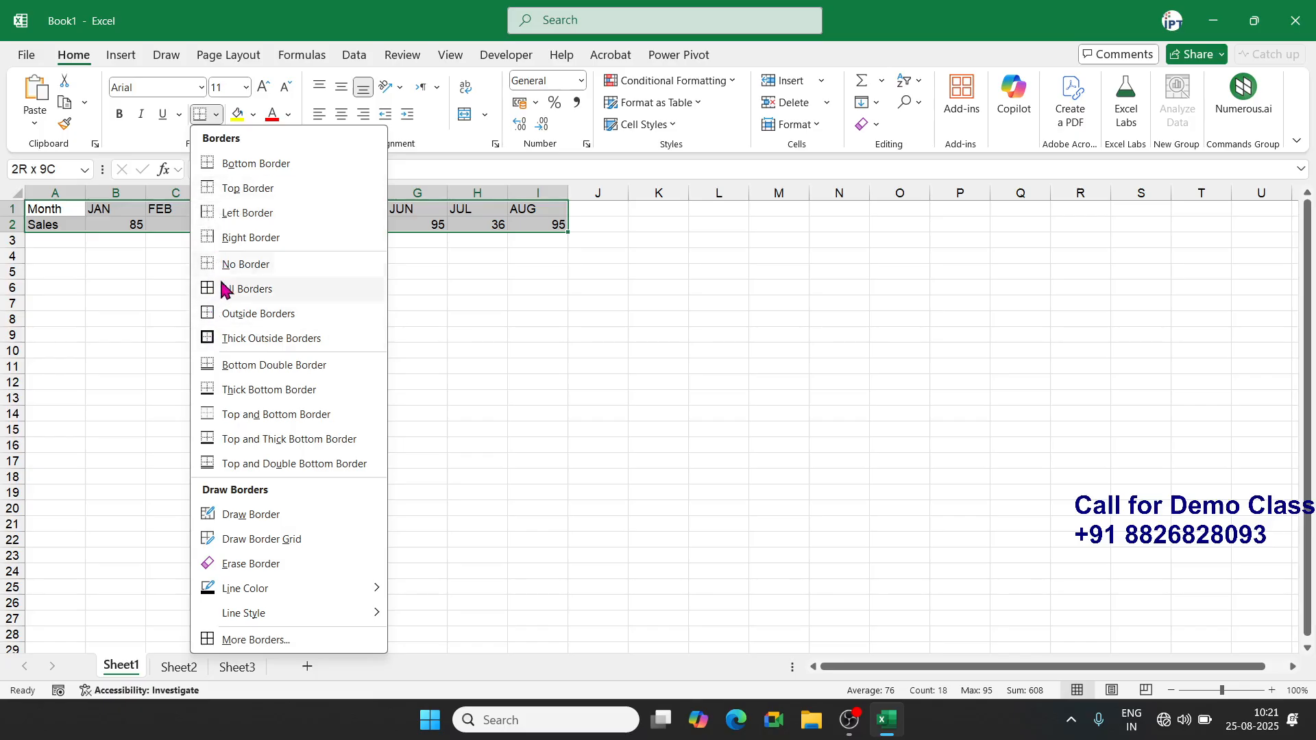
{"action": "left_click", "coordinate": [238, 296]}
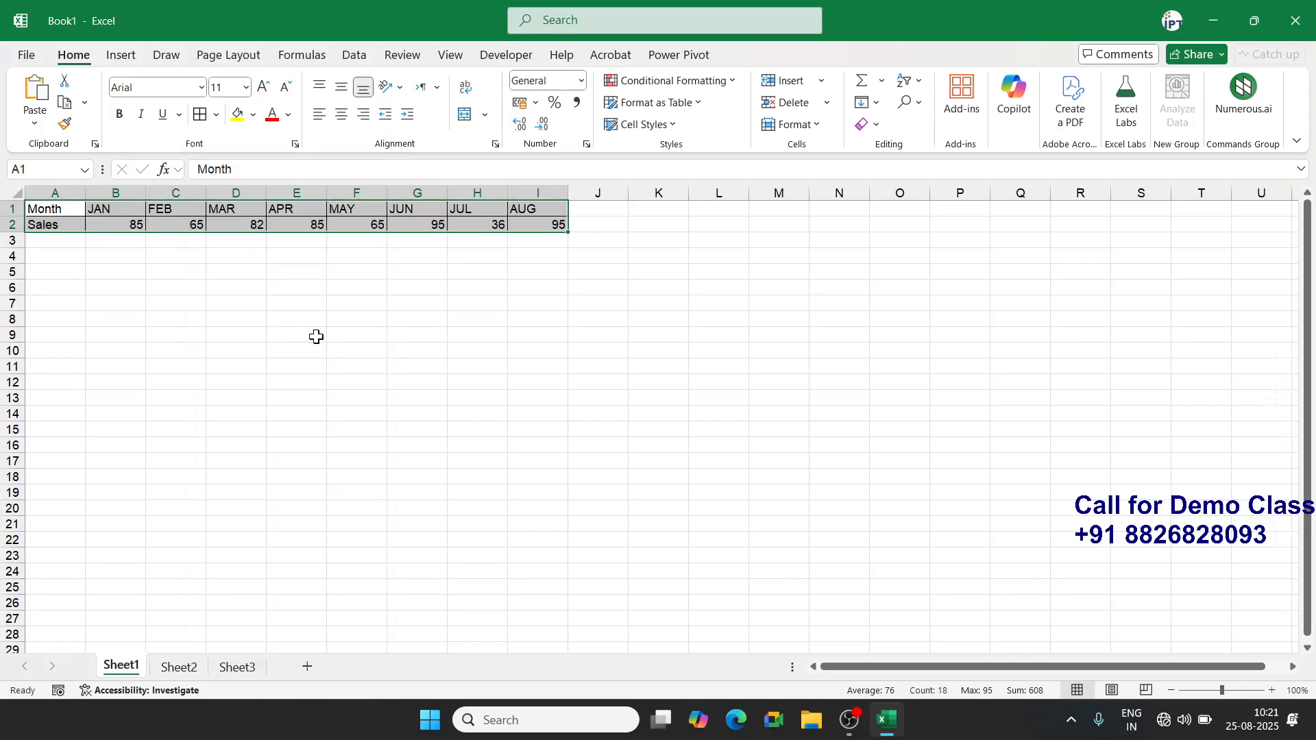
Enter a RANDBETWEEN formula with bounds 10 and 90 in B2
{"action": "scroll", "coordinate": [315, 335], "scroll_direction": "up", "scroll_amount": 5}
{"action": "scroll", "coordinate": [316, 336], "scroll_direction": "up", "scroll_amount": 3}
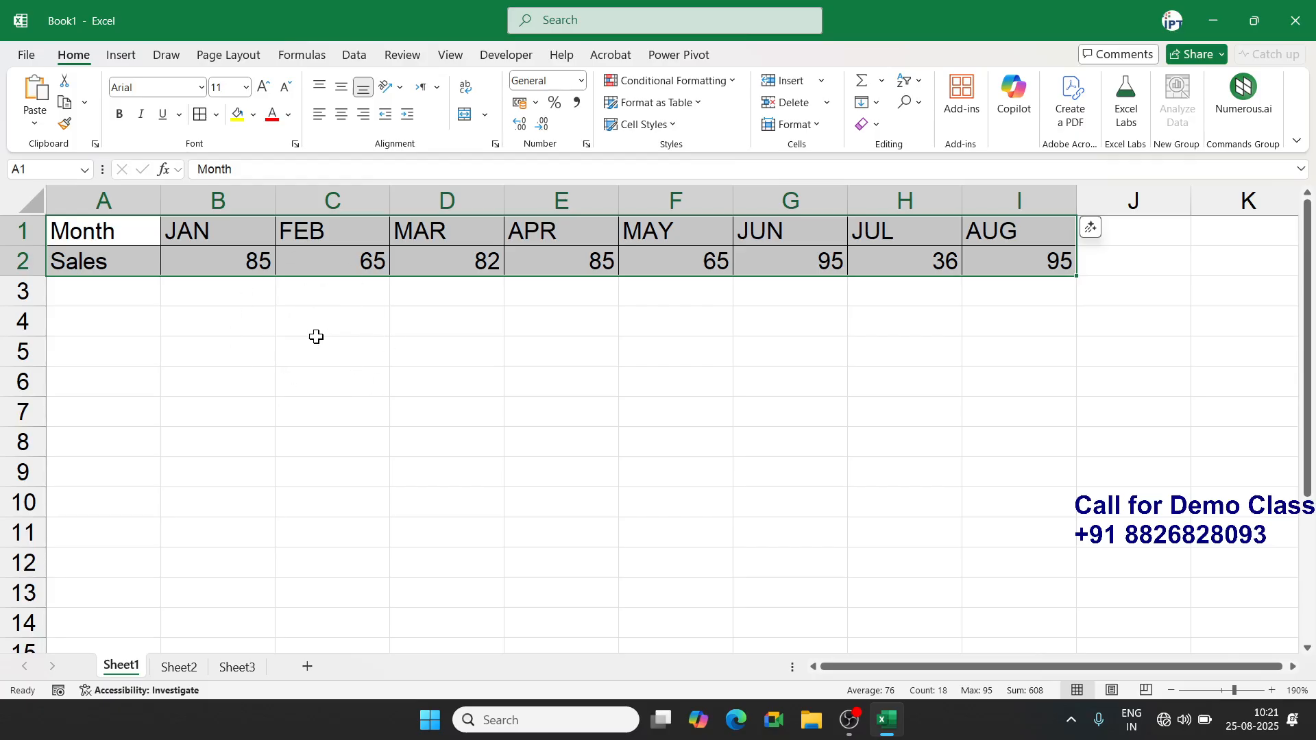
{"action": "key", "text": "Left"}
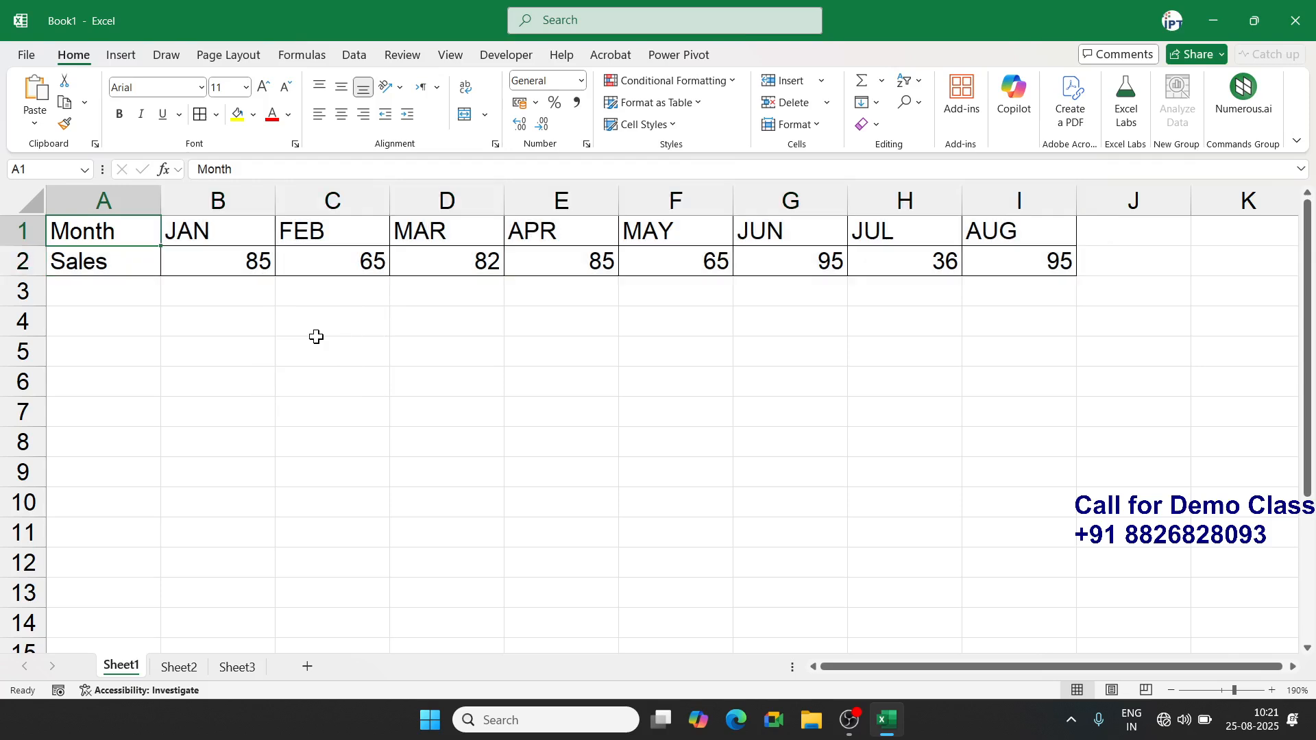
{"action": "key", "text": "Right"}
{"action": "key", "text": "Down"}
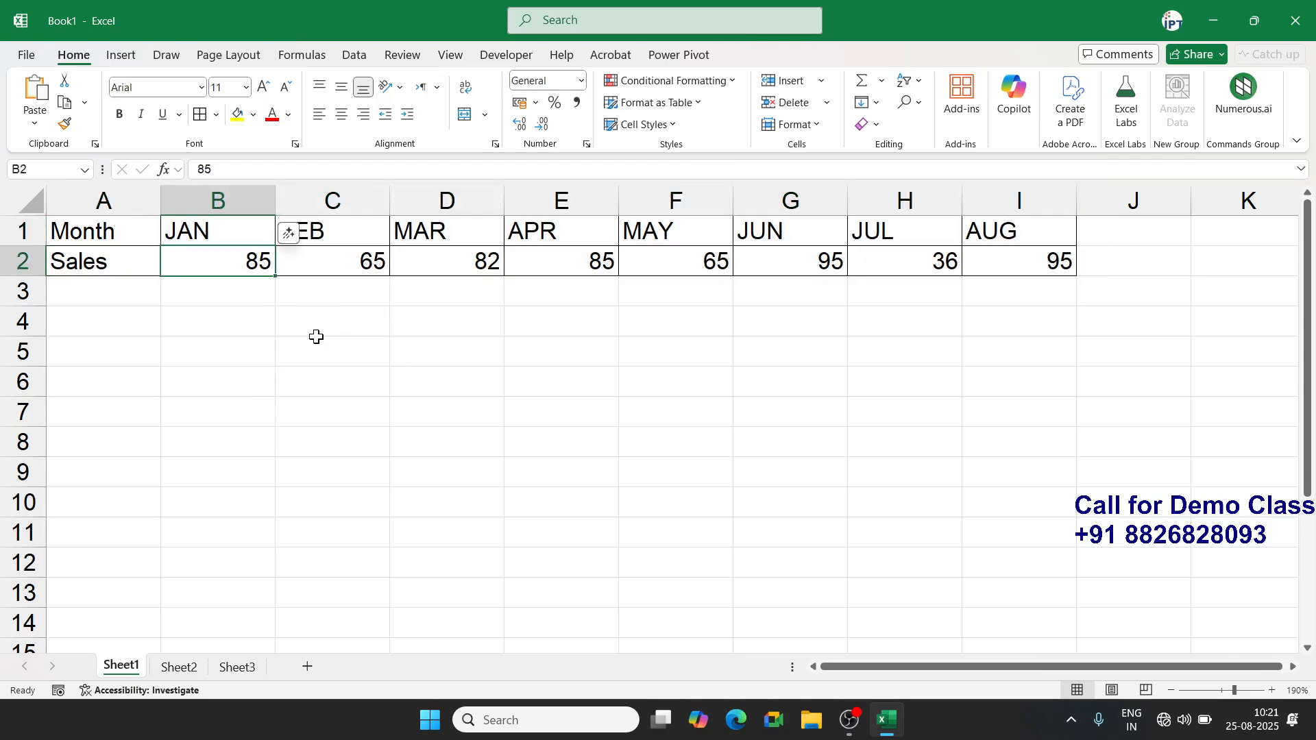
{"action": "type", "text": "=ra"}
{"action": "key", "text": "Down"}
{"action": "key", "text": "Down"}
{"action": "key", "text": "Down"}
{"action": "key", "text": "Tab"}
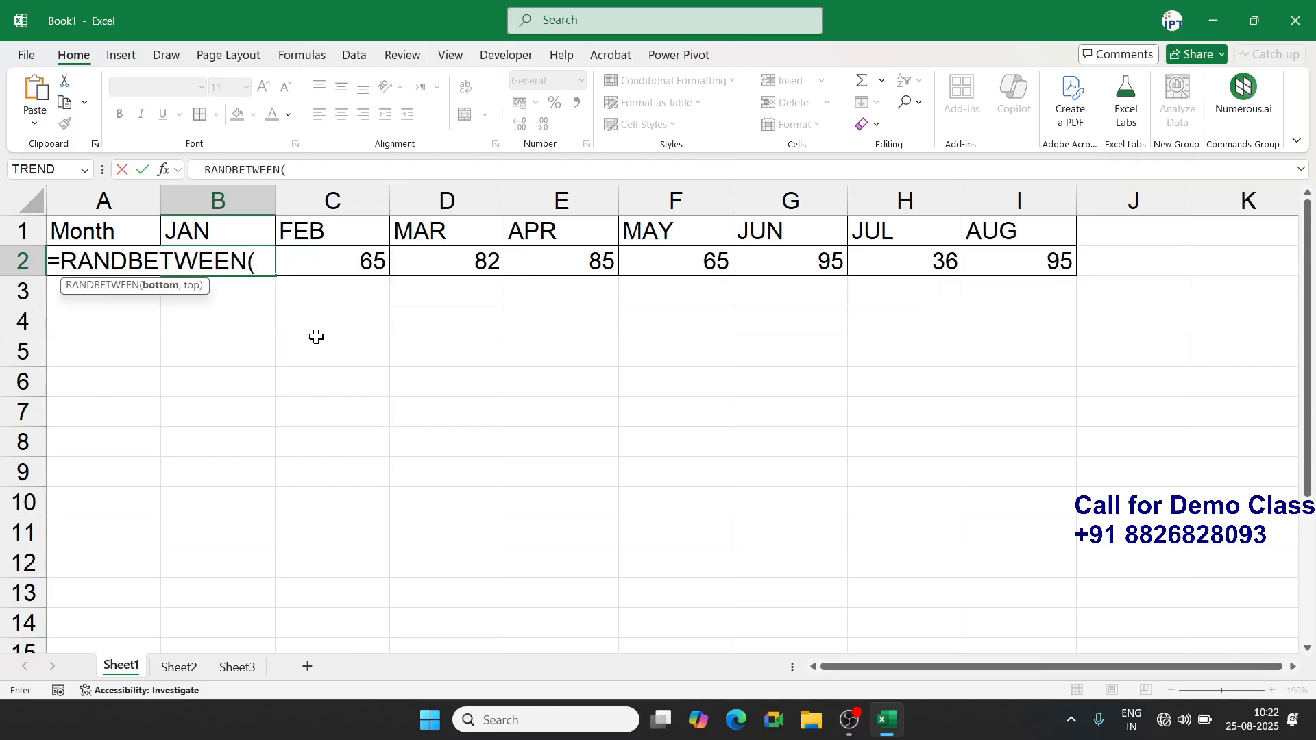
{"action": "type", "text": "10,90"}
{"action": "key", "text": "ctrl+Return"}
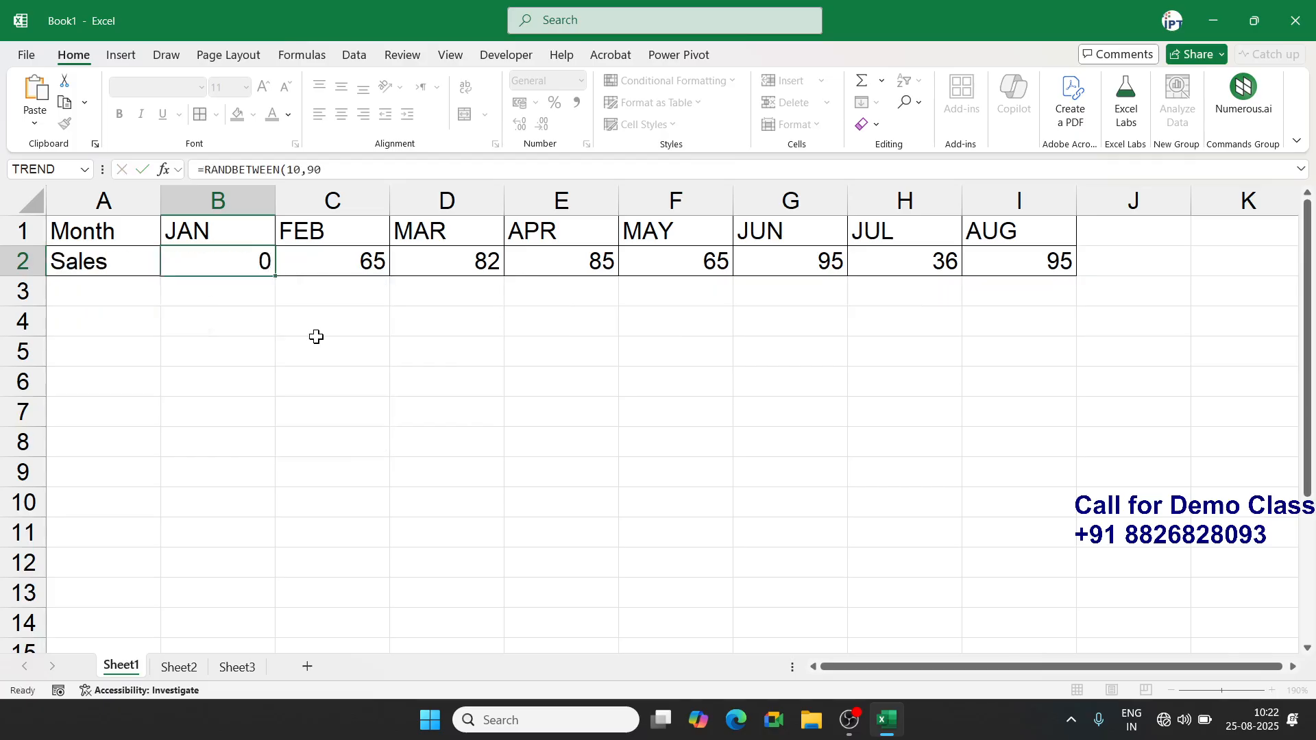
Enter the formula =RANDBETWEEN(1000000,90000000) in B2 for the JAN sales
{"action": "type", "text": "=ra"}
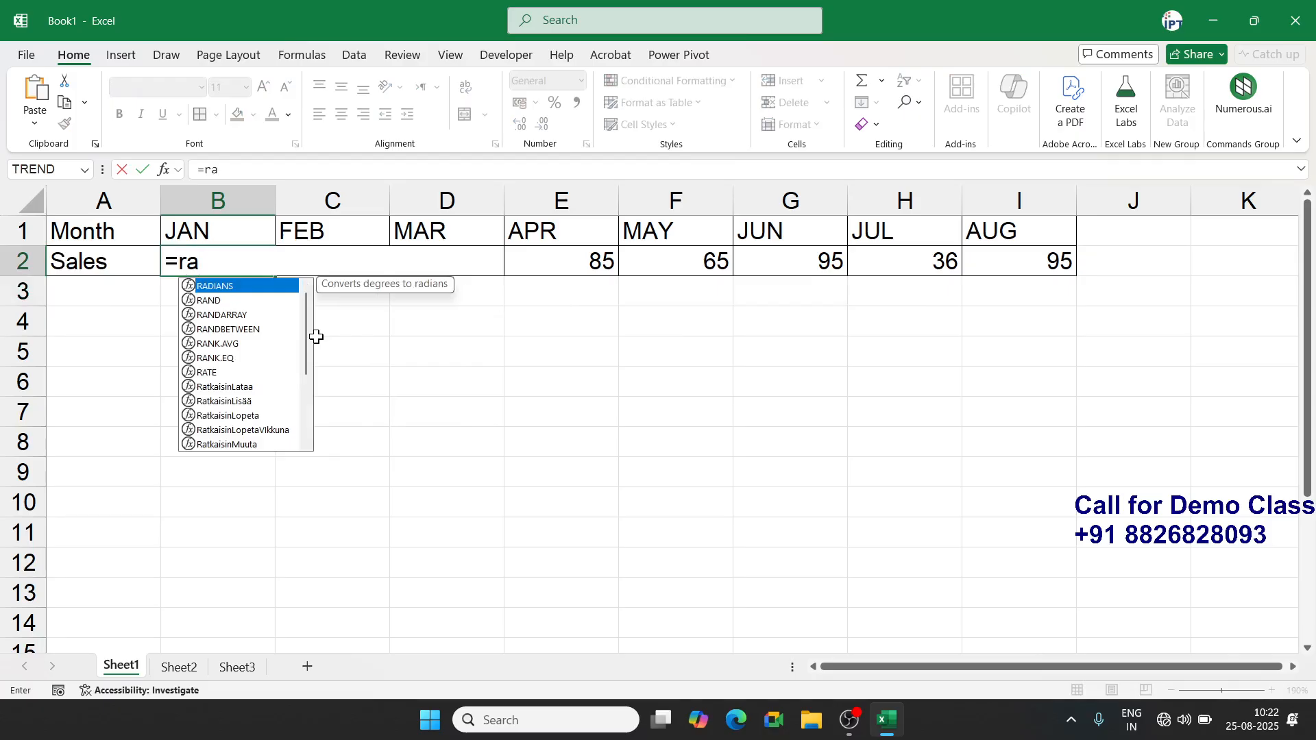
{"action": "key", "text": "Down"}
{"action": "key", "text": "Down"}
{"action": "key", "text": "Down"}
{"action": "key", "text": "Tab"}
{"action": "type", "text": "100000"}
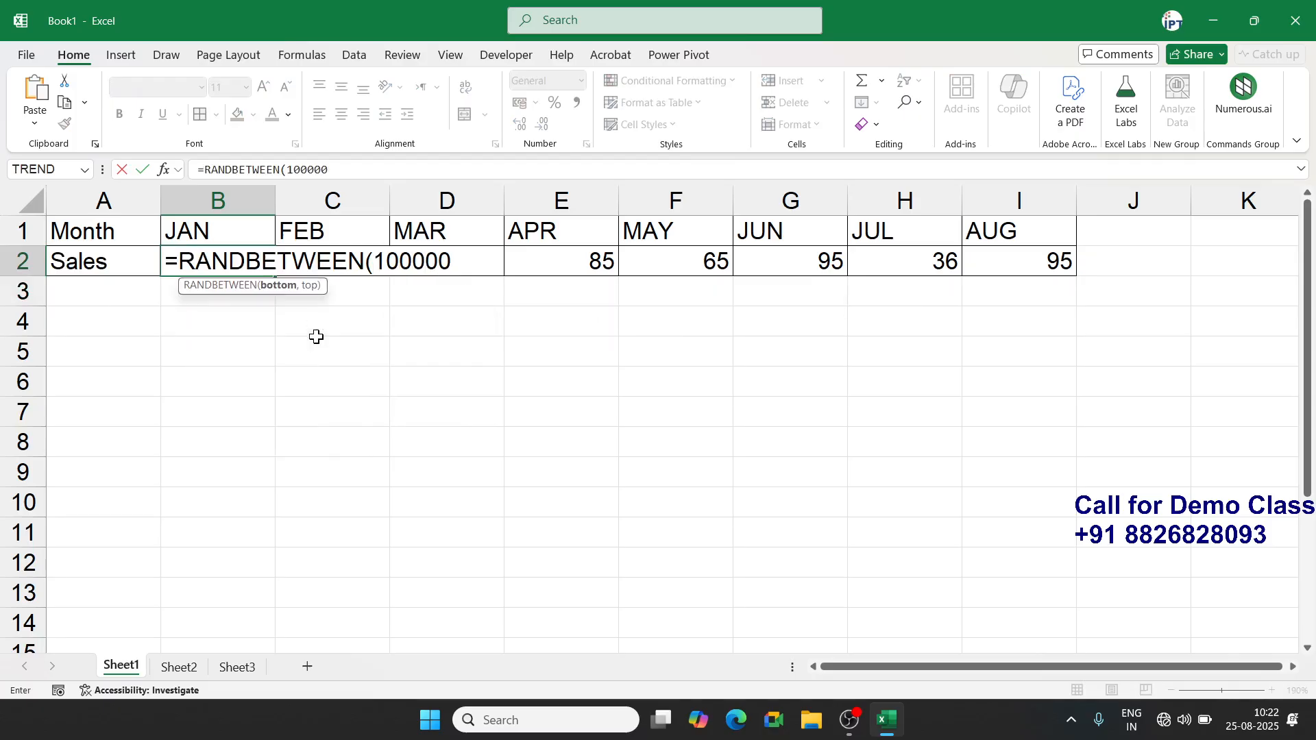
{"action": "type", "text": "0,90000"}
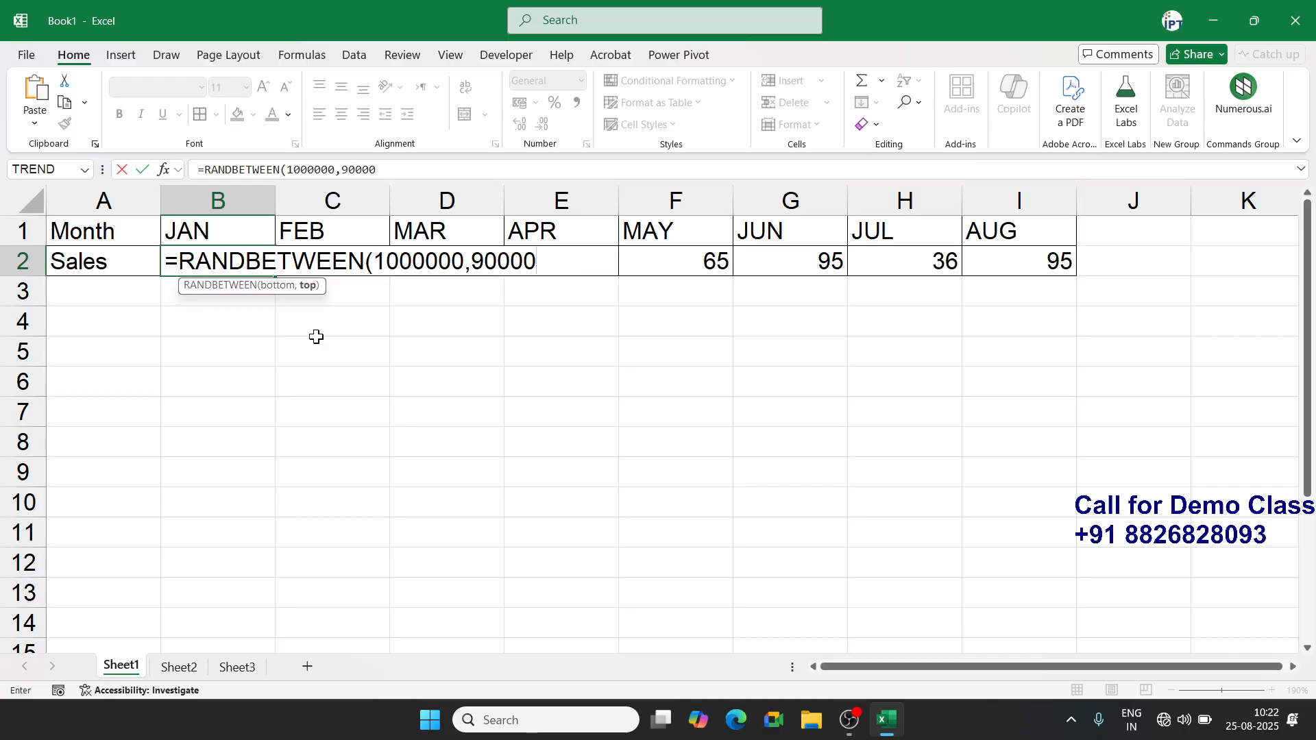
{"action": "type", "text": "000"}
{"action": "key", "text": "Return"}
Fill the RANDBETWEEN formula from B2 across the sales row to I2
{"action": "key", "text": "Up"}
{"action": "key", "text": "ctrl+shift+Right"}
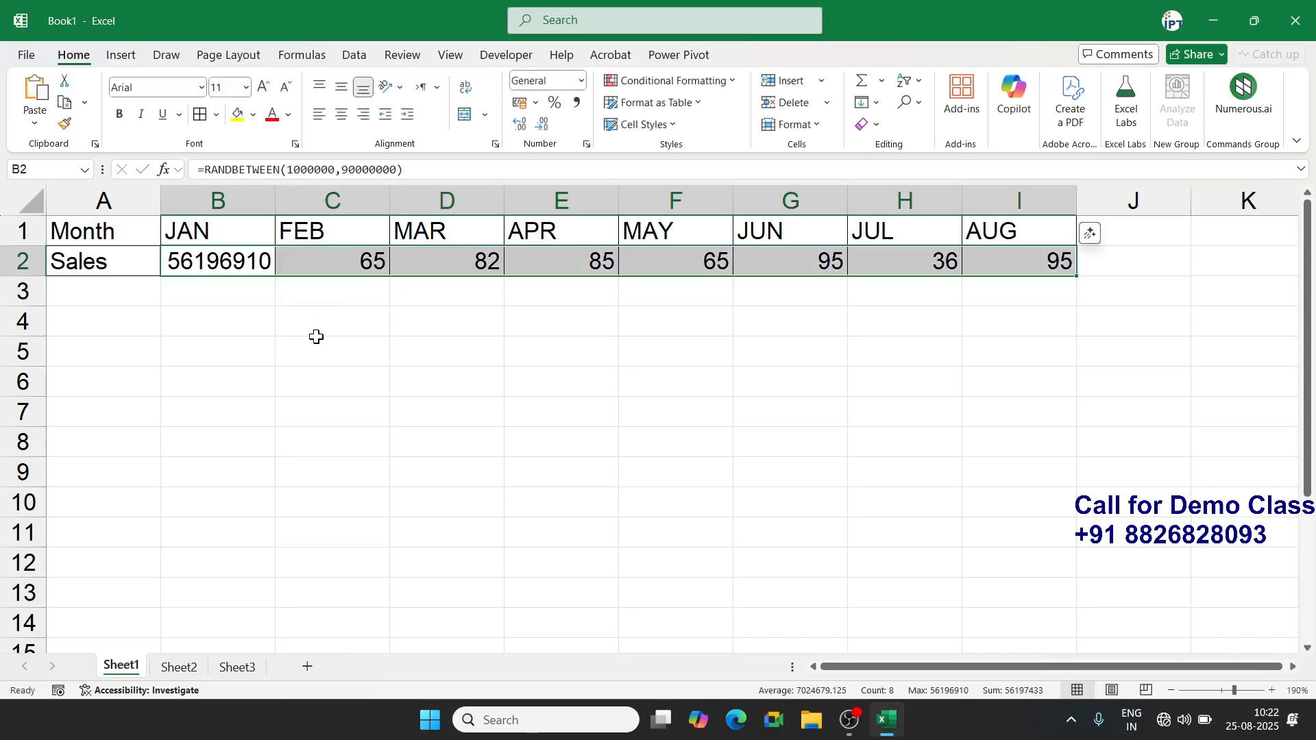
{"action": "key", "text": "ctrl+r"}
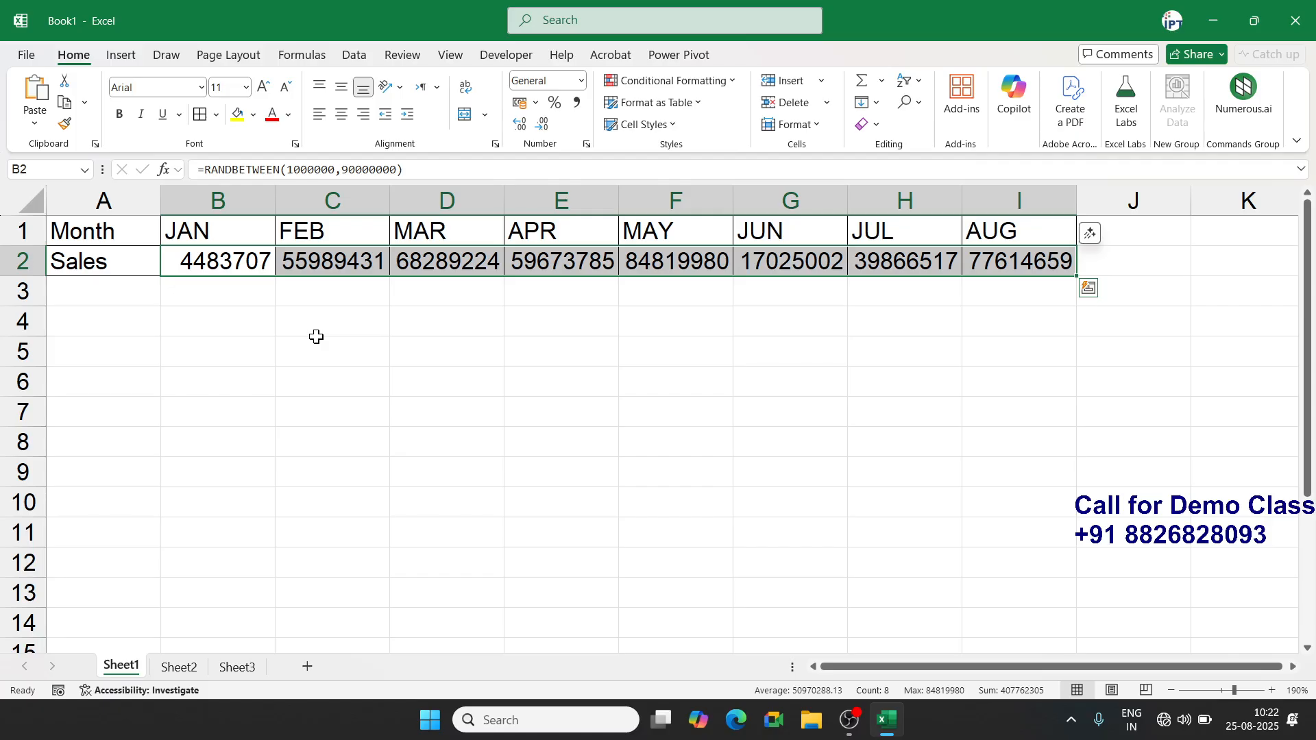
{"action": "key", "text": "Up"}
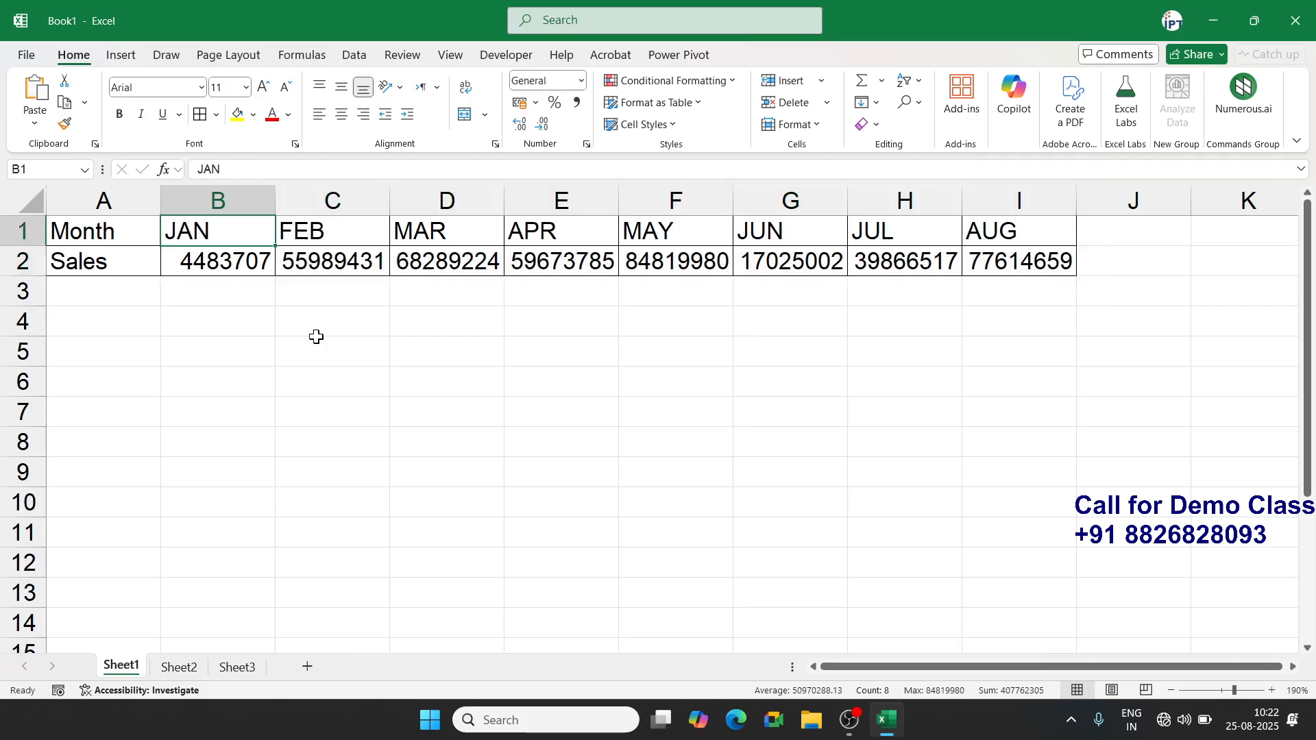
{"action": "key", "text": "Left"}
{"action": "key", "text": "ctrl+shift+Right"}
{"action": "key", "text": "ctrl+shift+Down"}
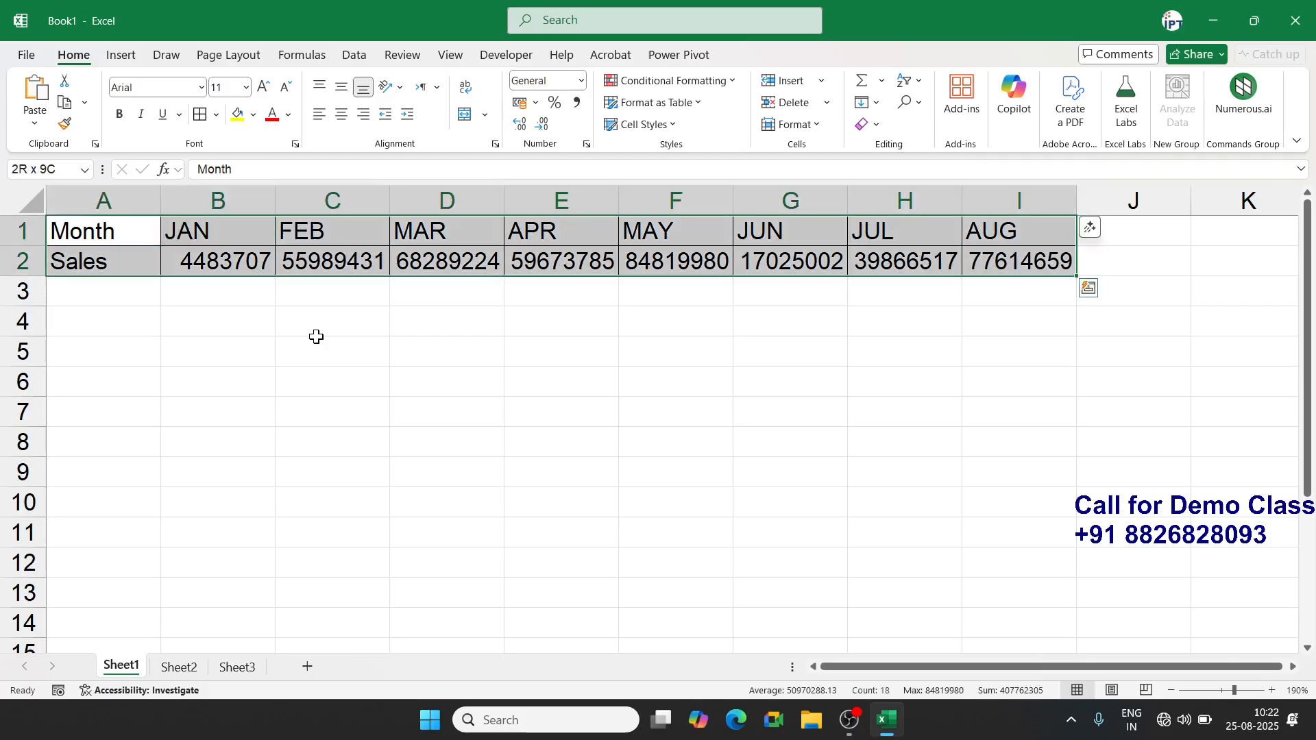
{"action": "left_click", "coordinate": [317, 336]}
{"action": "right_click", "coordinate": [318, 336]}
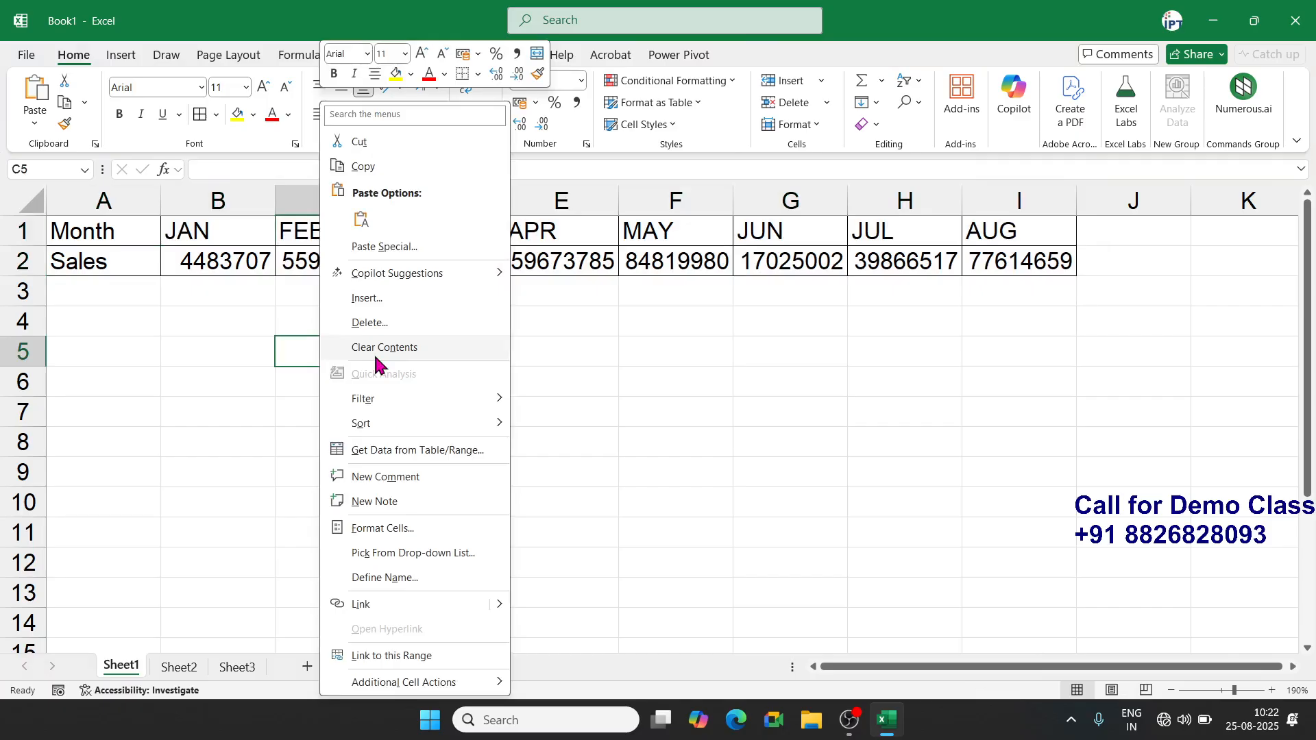
{"action": "key", "text": "Up"}
{"action": "key", "text": "Escape"}
{"action": "key", "text": "Up"}
{"action": "key", "text": "Up"}
{"action": "key", "text": "Up"}
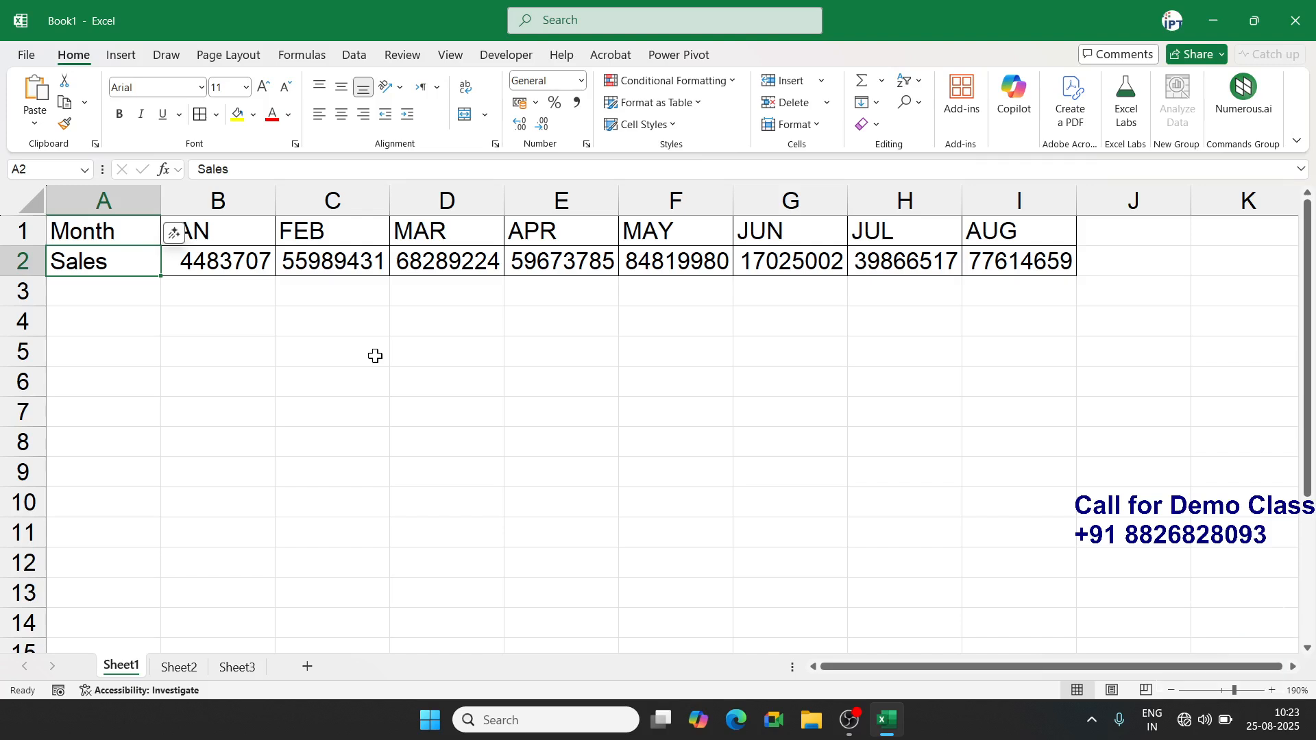
Insert a 2-D clustered column chart from the month and sales data in A1:I2
{"action": "key", "text": "Up"}
{"action": "key", "text": "ctrl+shift+Right"}
{"action": "key", "text": "shift+Down"}
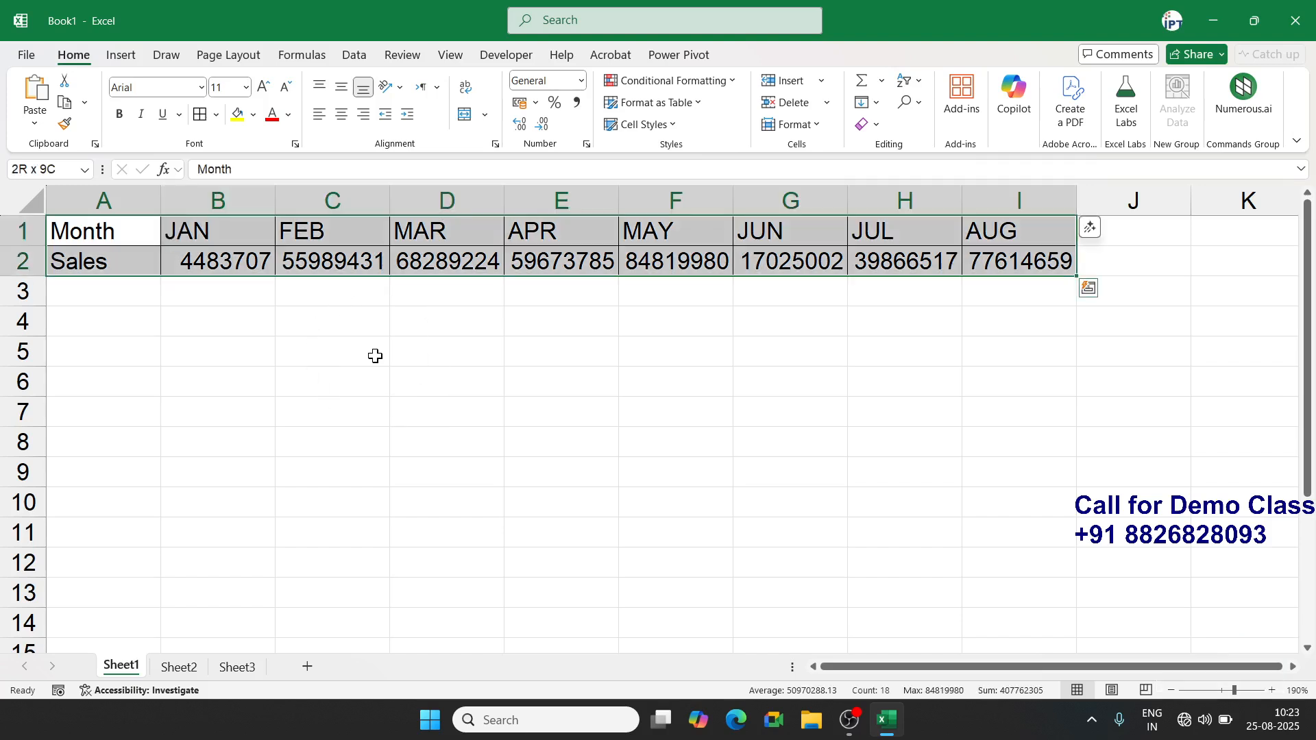
{"action": "left_click", "coordinate": [123, 56]}
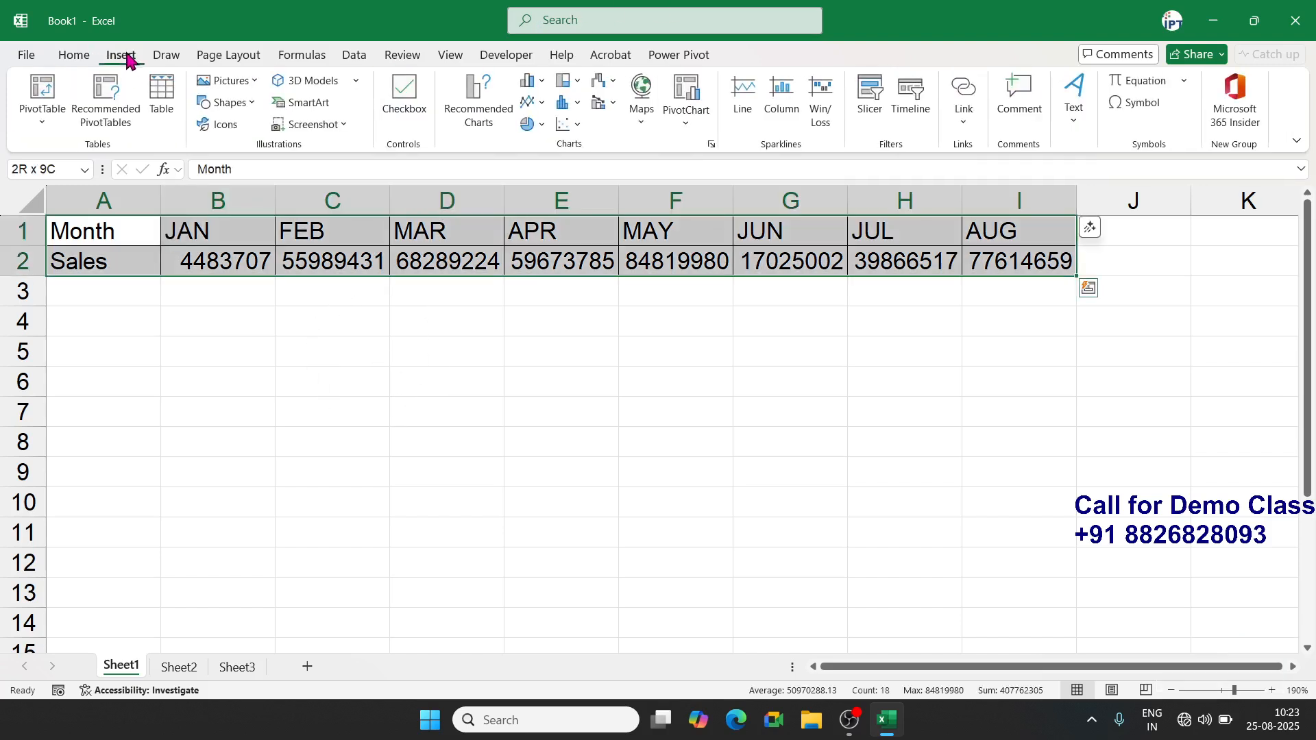
{"action": "left_click", "coordinate": [529, 84]}
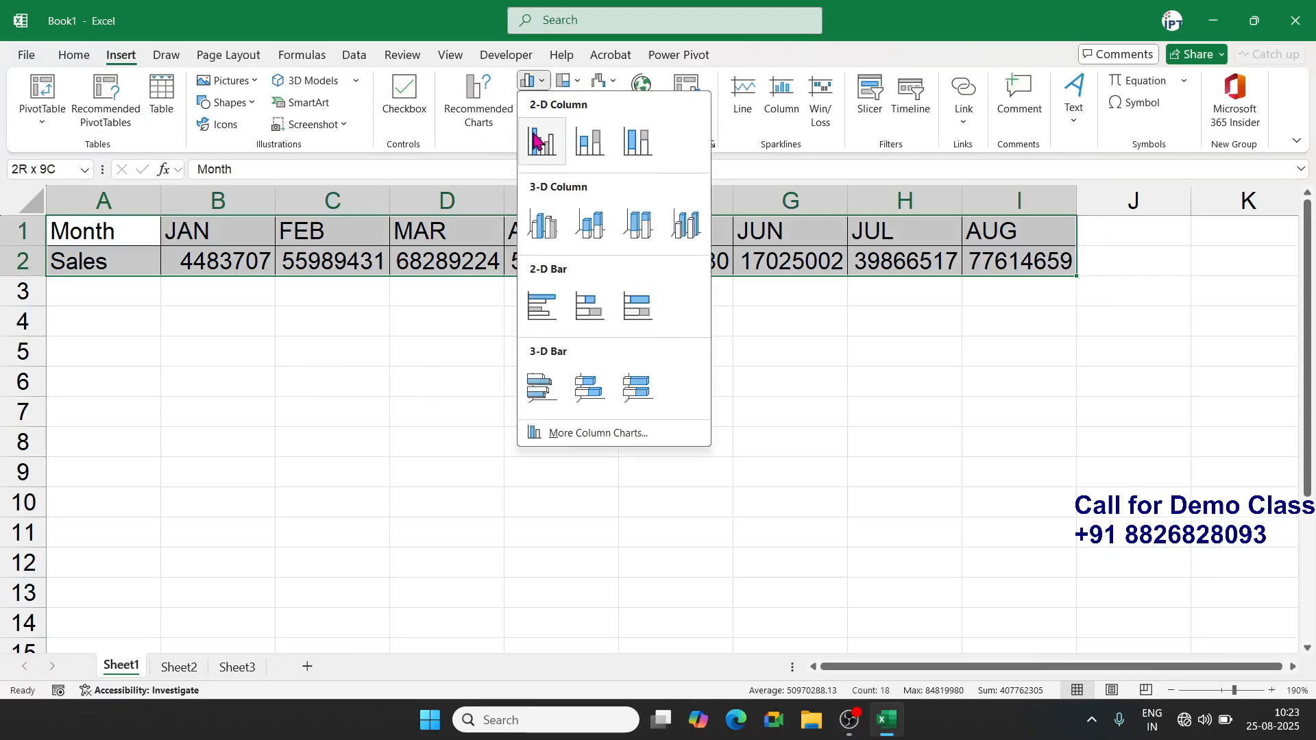
{"action": "key", "text": "Escape"}
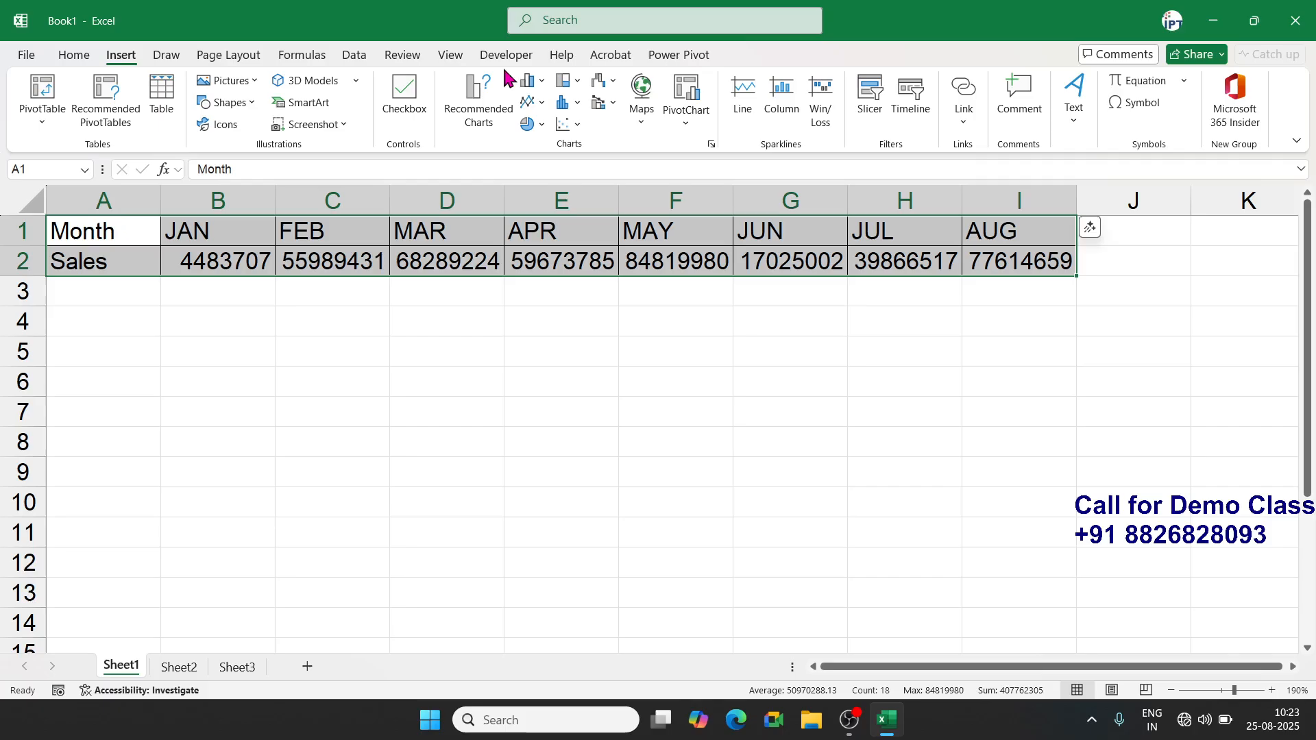
{"action": "left_click", "coordinate": [529, 84]}
{"action": "left_click", "coordinate": [545, 144]}
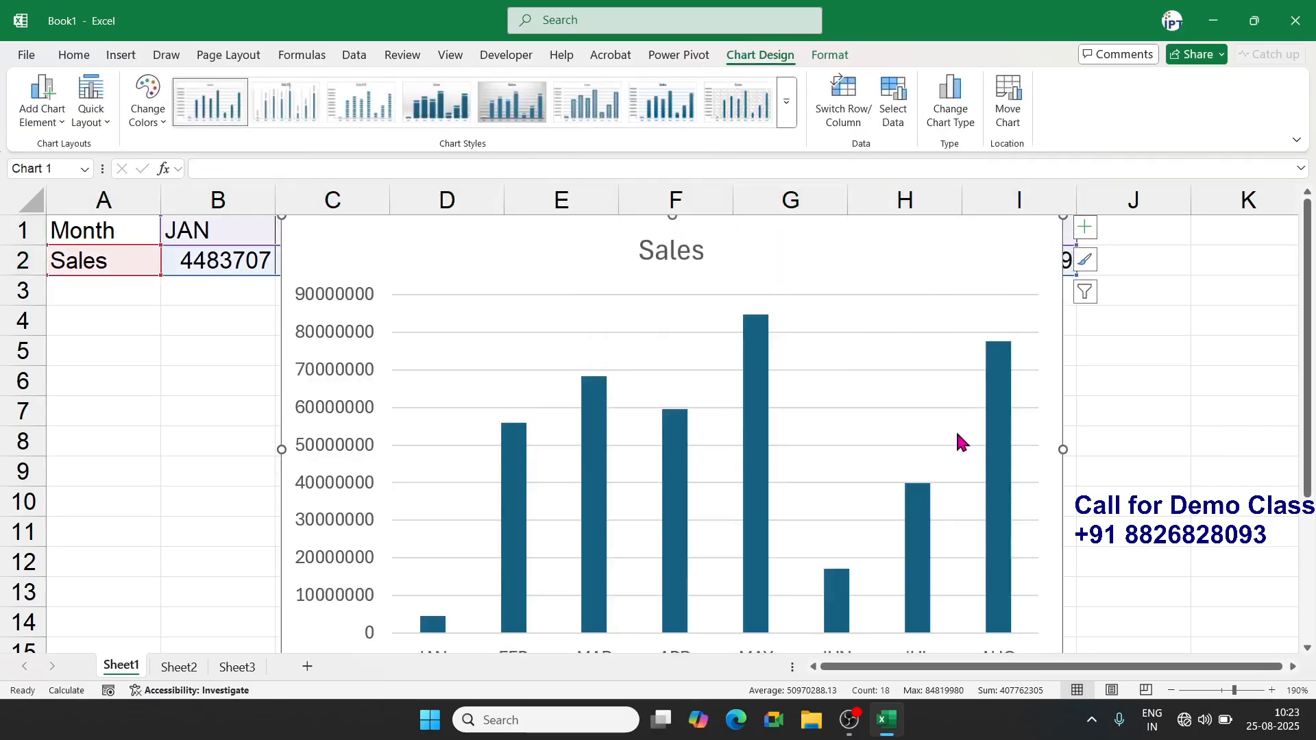
Resize and position the Sales chart below the data table, spanning about columns C to I and rows 3 to 13
{"action": "scroll", "coordinate": [1073, 596], "scroll_direction": "down", "scroll_amount": 3}
{"action": "left_click_drag", "start_coordinate": [1064, 444], "coordinate": [852, 305]}
{"action": "mouse_move", "coordinate": [741, 305]}
{"action": "left_mouse_down"}
{"action": "mouse_move", "coordinate": [787, 484]}
{"action": "mouse_move", "coordinate": [750, 384]}
{"action": "mouse_move", "coordinate": [749, 313]}
{"action": "left_mouse_up"}
{"action": "scroll", "coordinate": [793, 491], "scroll_direction": "up", "scroll_amount": 3}
{"action": "left_click_drag", "start_coordinate": [917, 624], "coordinate": [988, 613]}
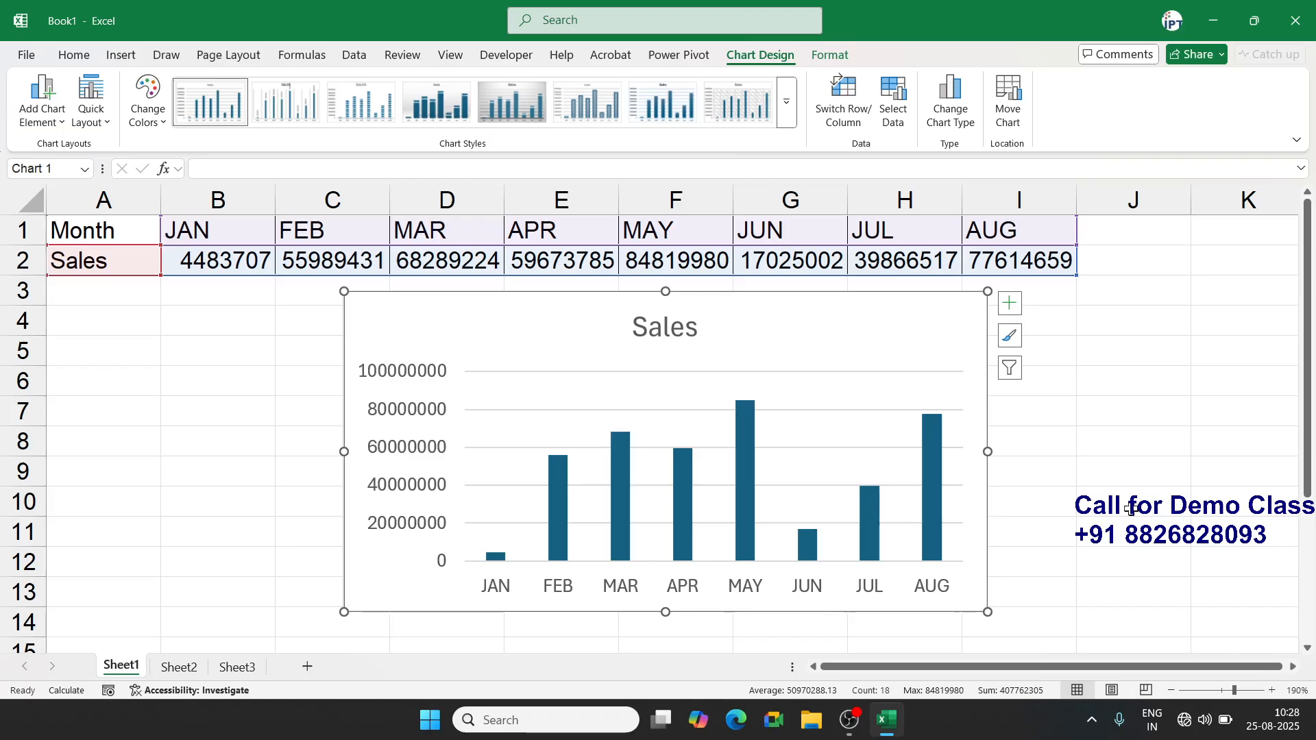
{"action": "left_click", "coordinate": [1227, 529]}
{"action": "left_click", "coordinate": [1086, 482]}
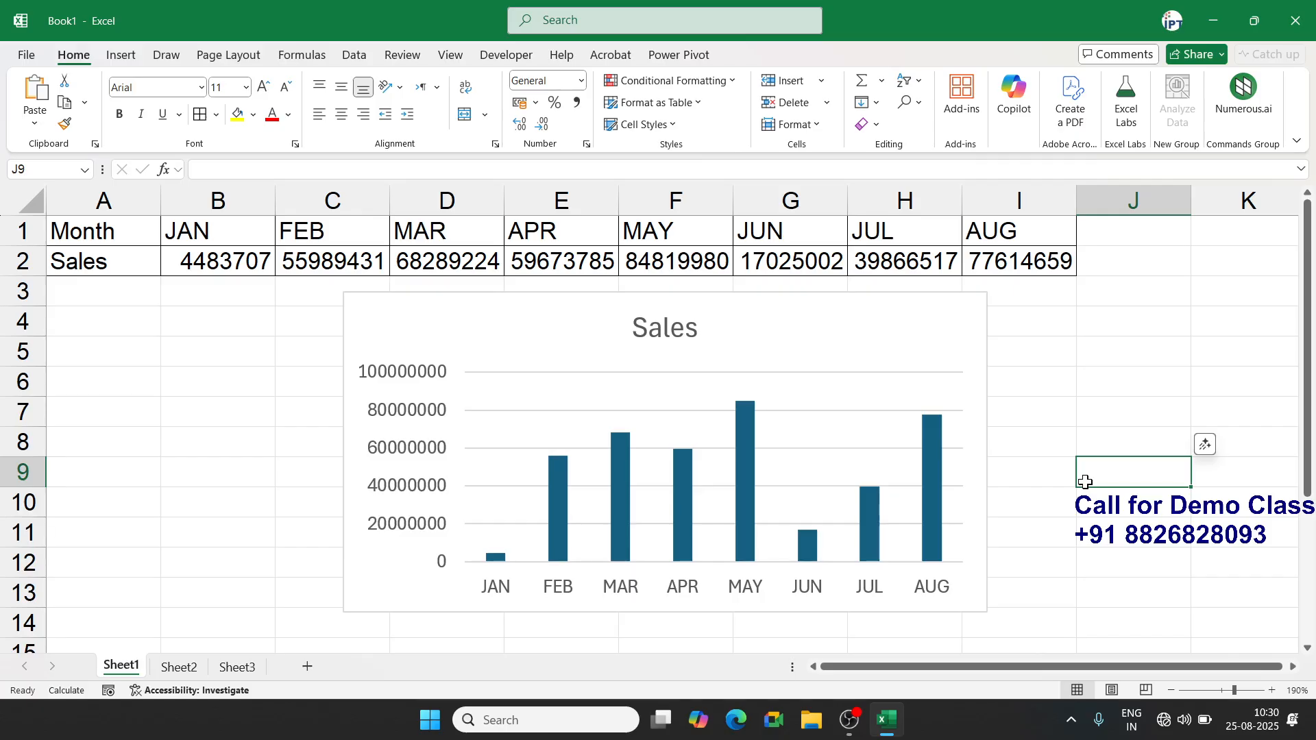
Delete the existing Sales column chart from the sheet
{"action": "left_click", "coordinate": [1062, 485]}
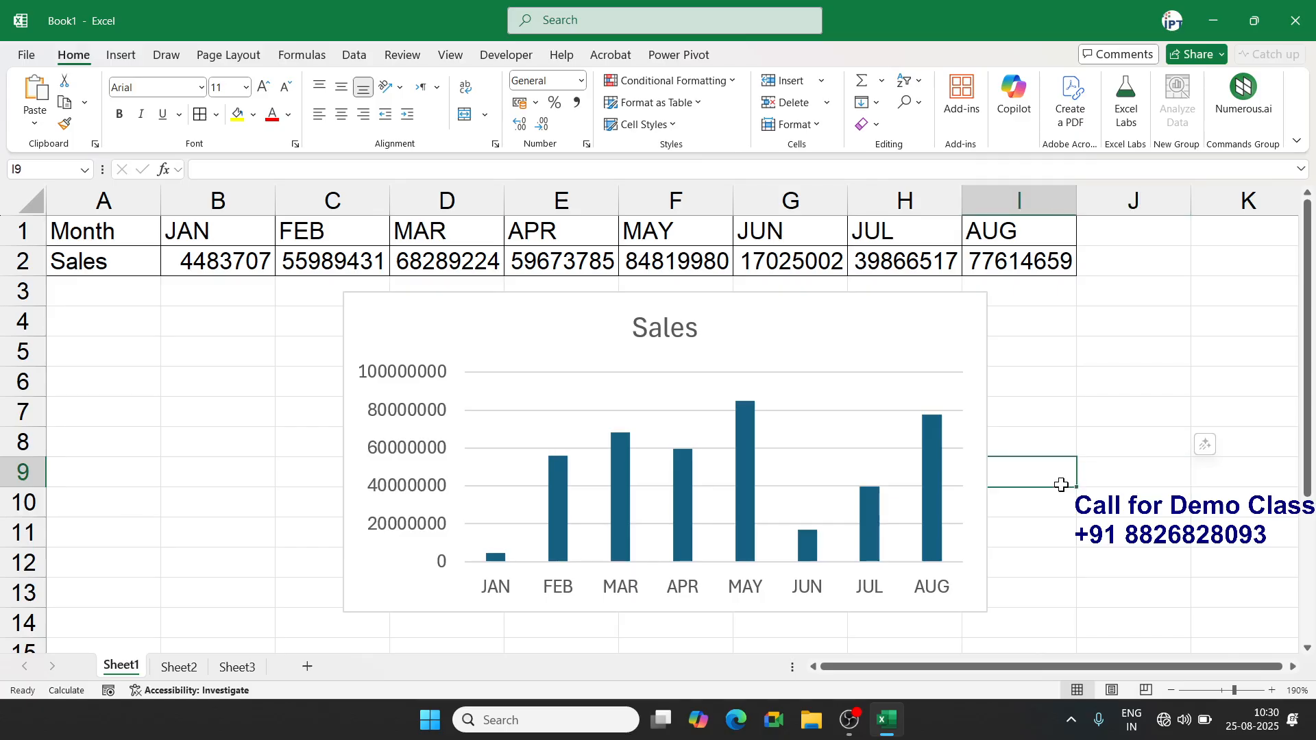
{"action": "left_click_drag", "start_coordinate": [1062, 485], "coordinate": [1313, 488]}
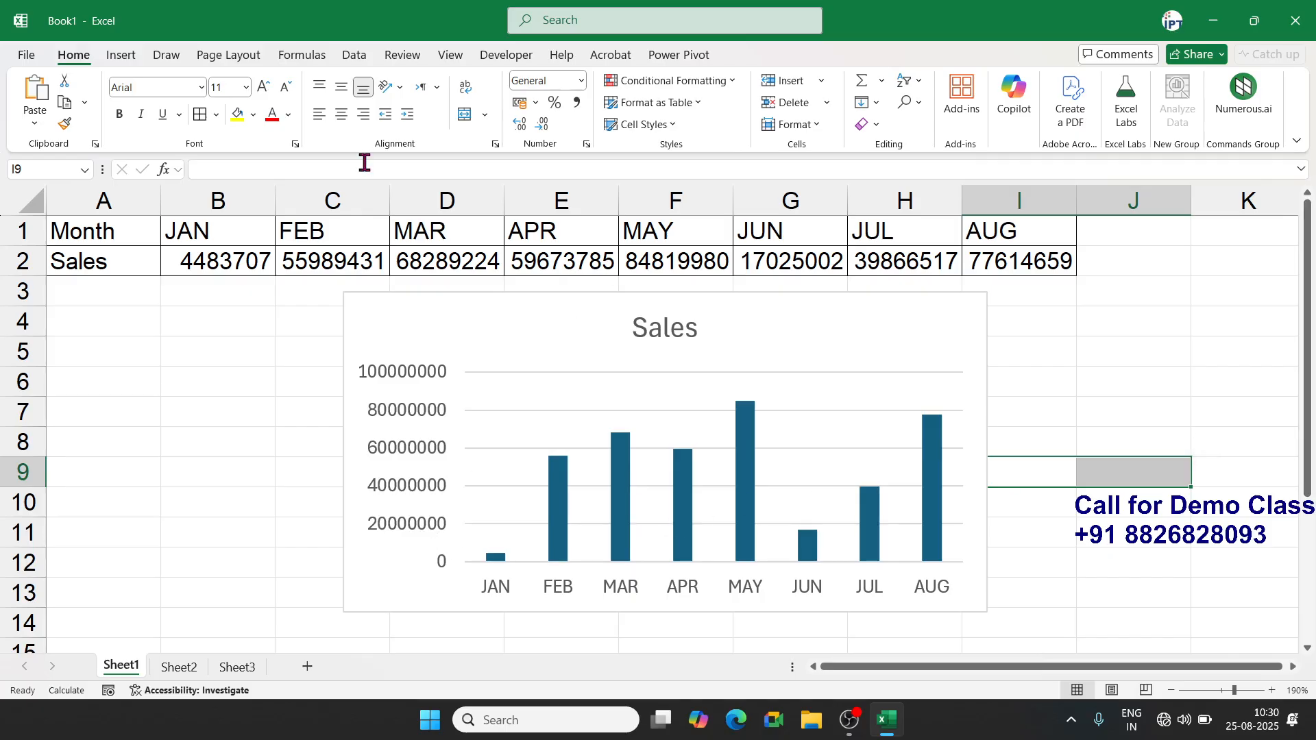
{"action": "left_click", "coordinate": [109, 56]}
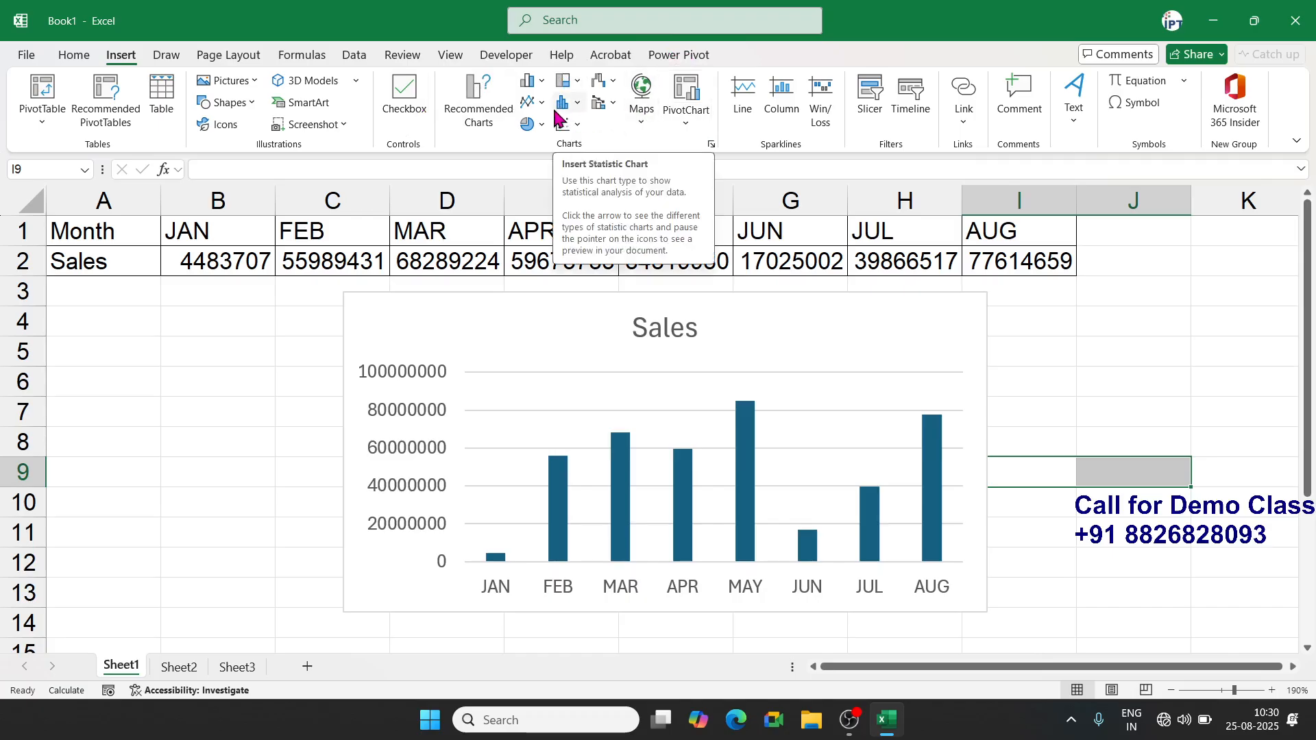
{"action": "left_click", "coordinate": [831, 346]}
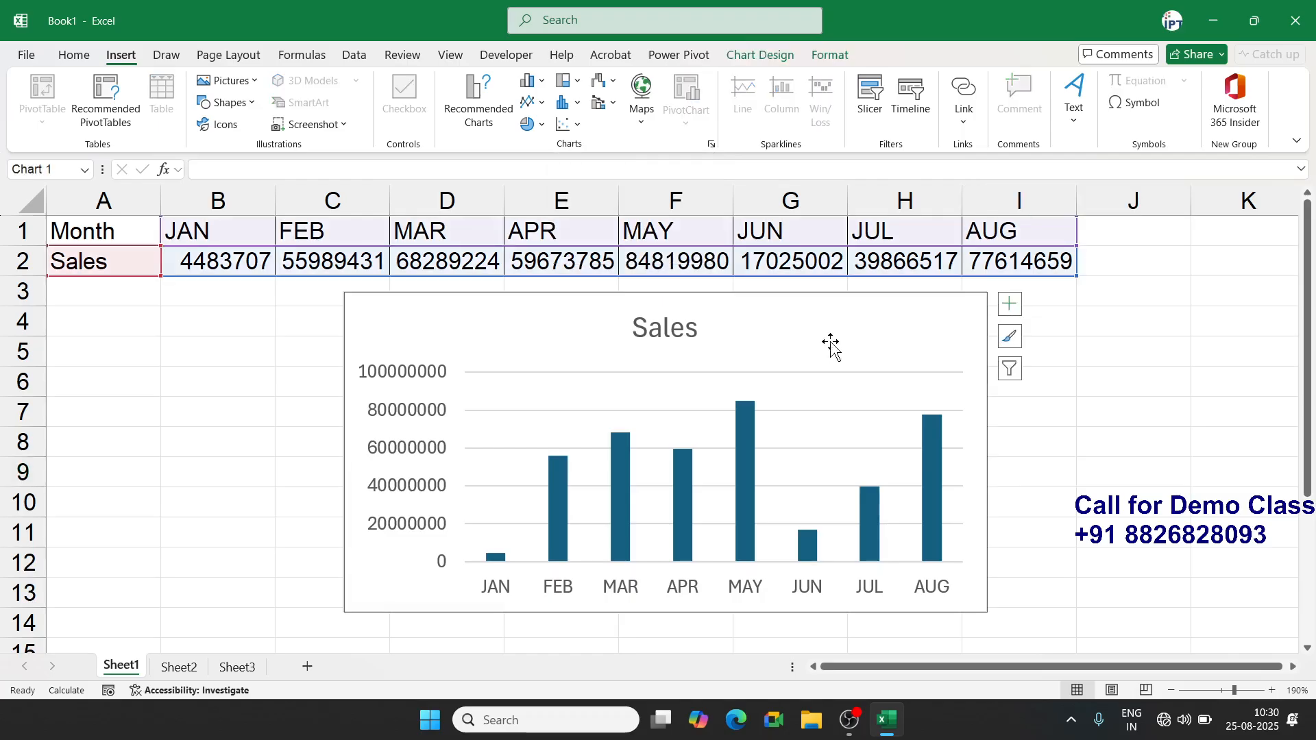
{"action": "key", "text": "Delete"}
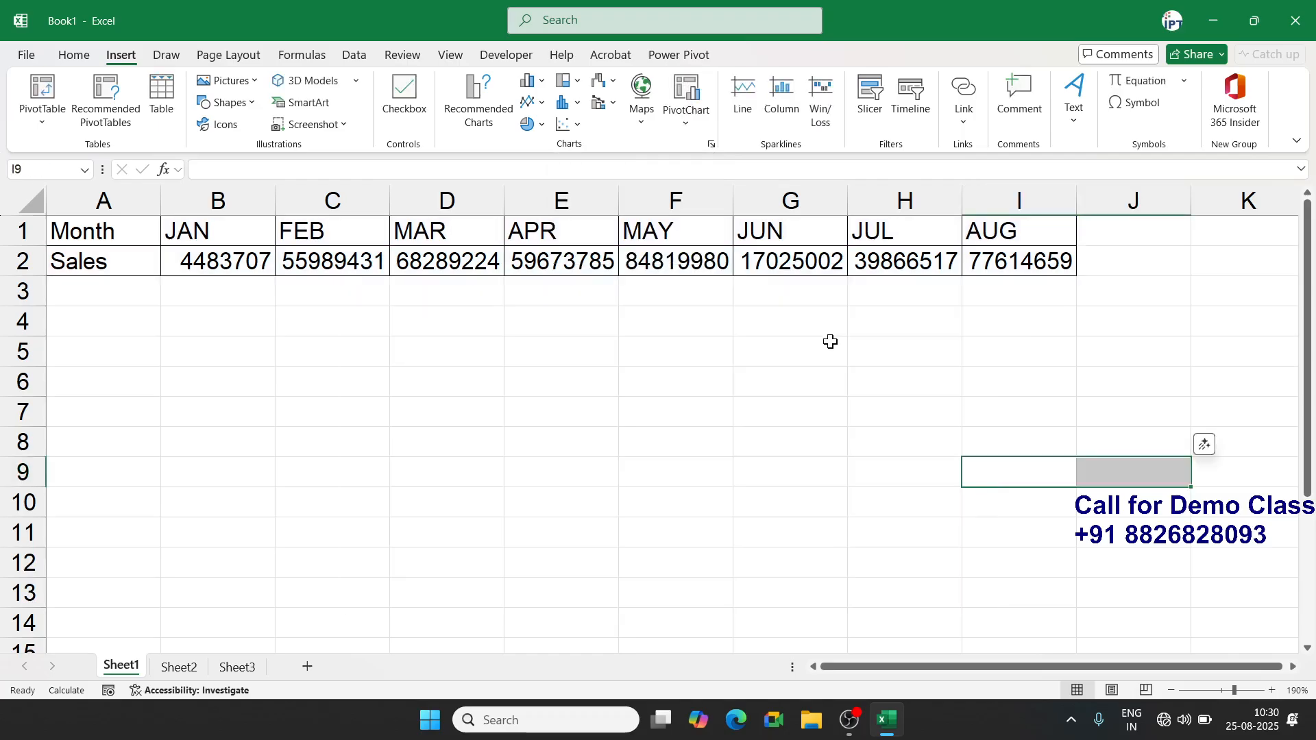
Select the month and sales data in A1:I2
{"action": "left_click", "coordinate": [691, 330]}
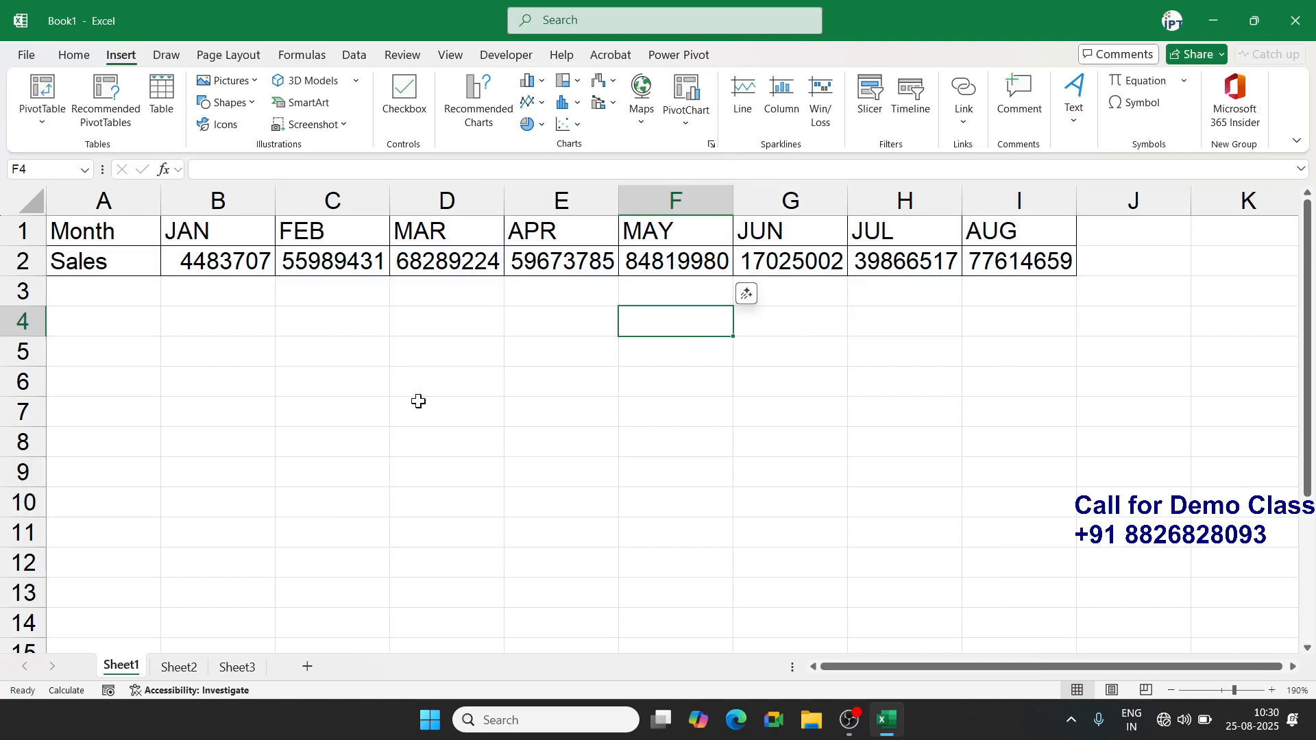
{"action": "key", "text": "Up"}
{"action": "key", "text": "Up"}
{"action": "key", "text": "Up"}
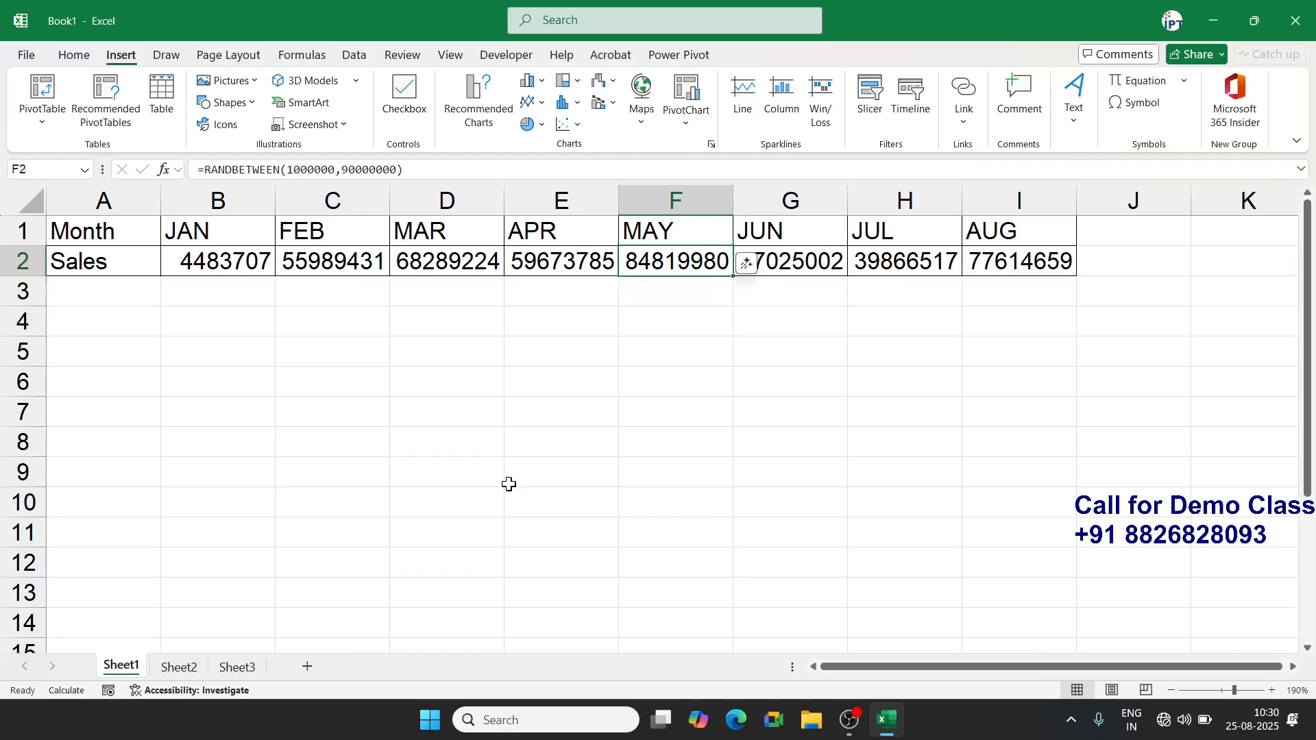
{"action": "key", "text": "Left"}
{"action": "key", "text": "Left"}
{"action": "key", "text": "Left"}
{"action": "key", "text": "Left"}
{"action": "key", "text": "Left"}
{"action": "key", "text": "ctrl+a"}
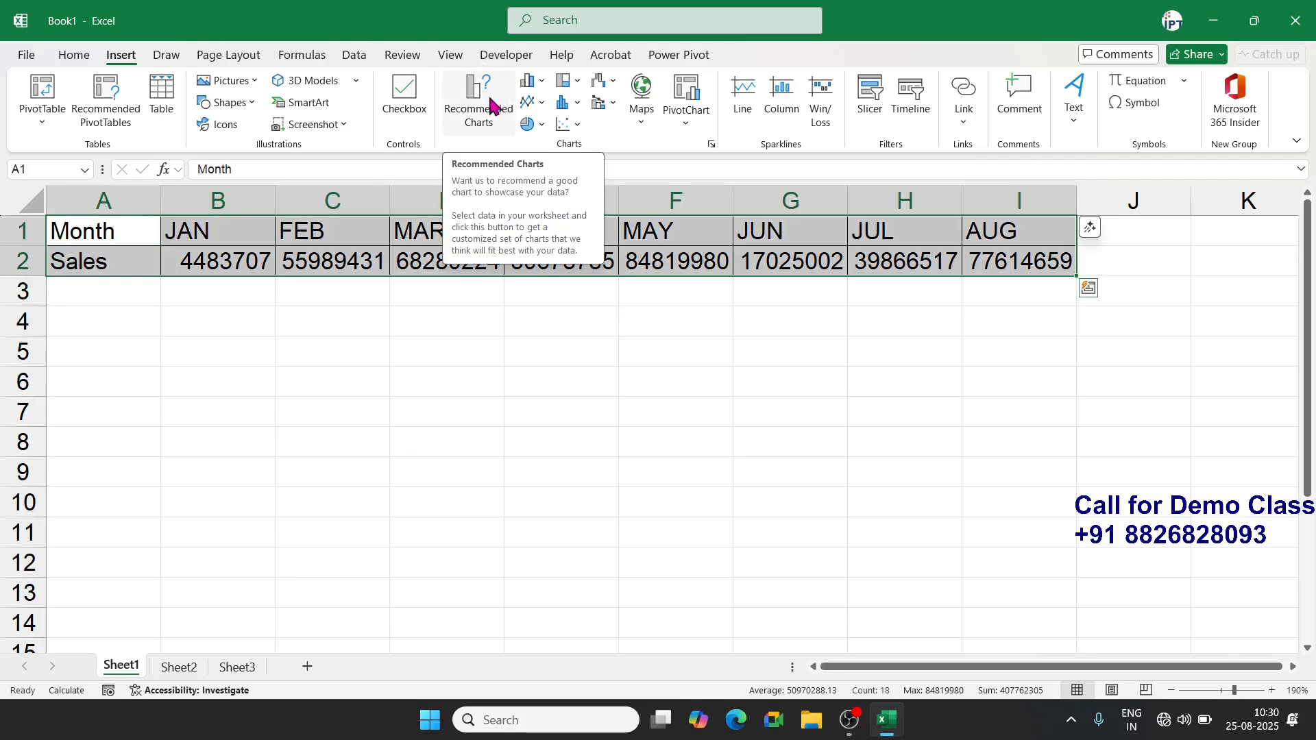
Preview the recommended Line, Pie, Stacked Area, Funnel and Clustered Column charts for the selected data
{"action": "key", "text": "ctrl+q"}
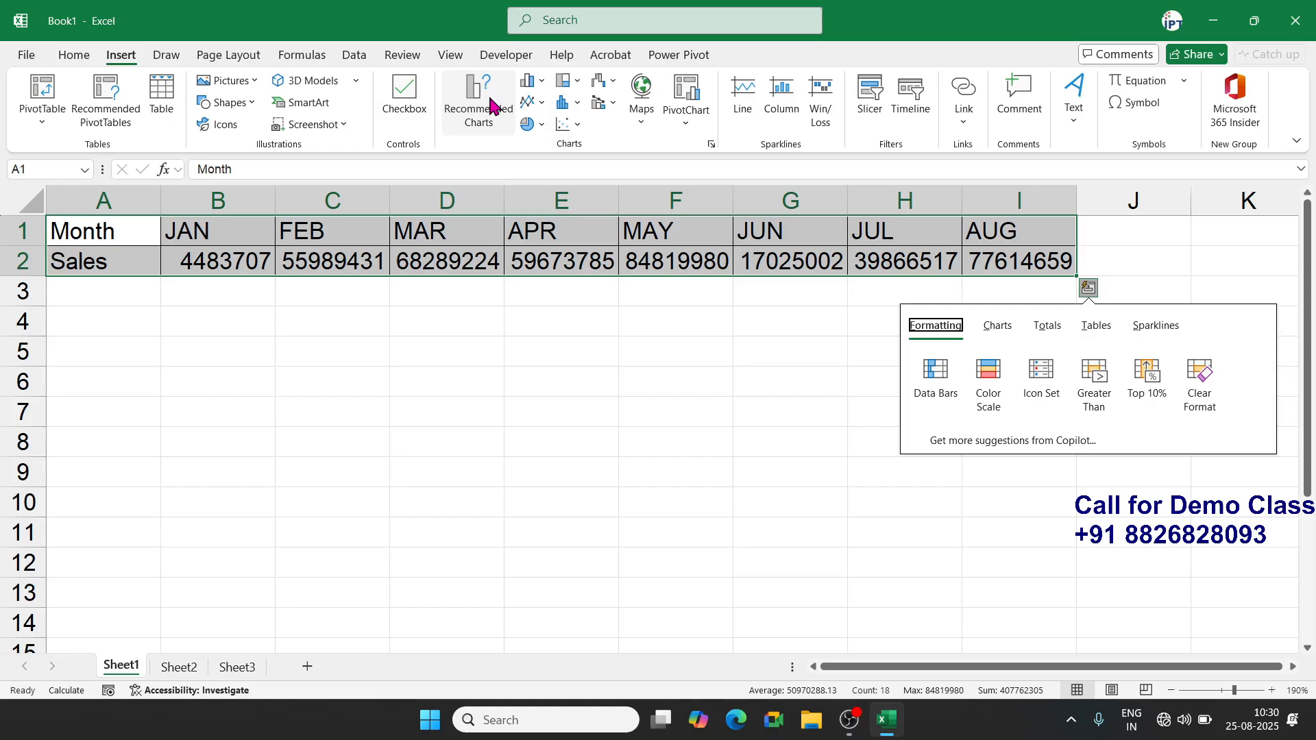
{"action": "left_click", "coordinate": [491, 106]}
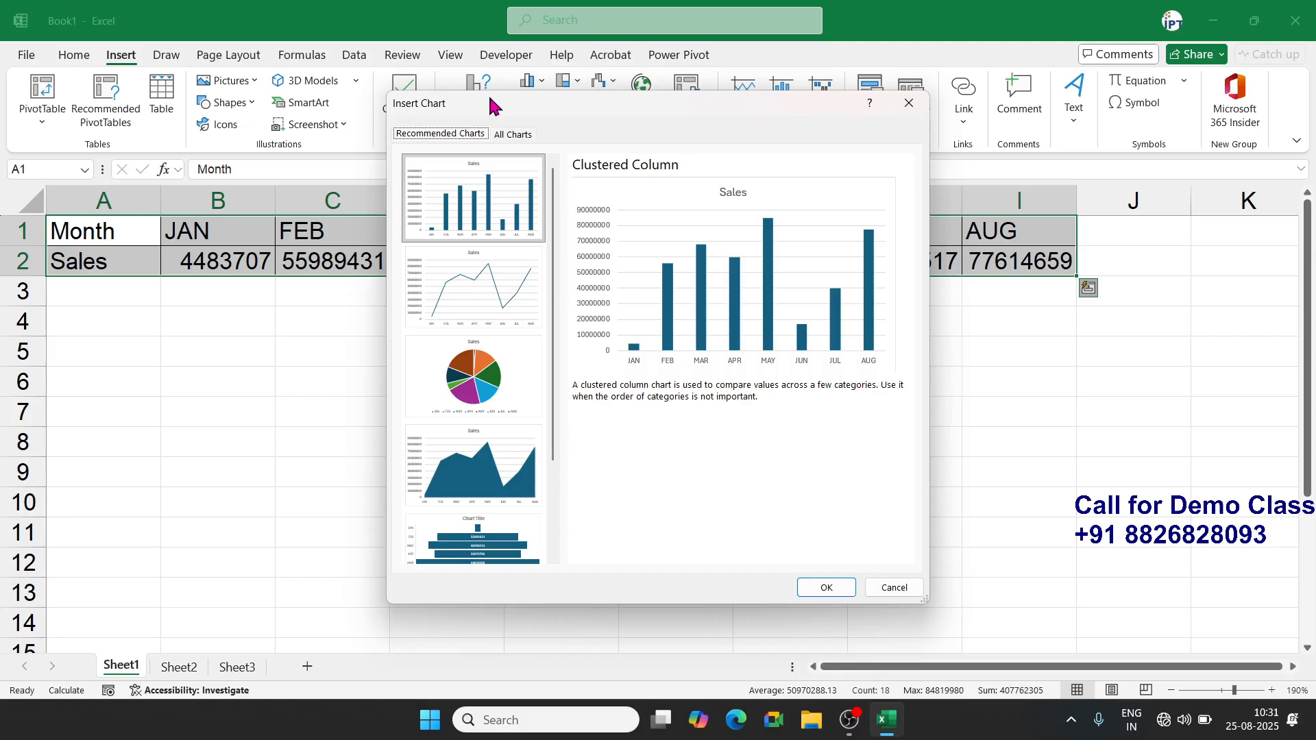
{"action": "left_click", "coordinate": [488, 262]}
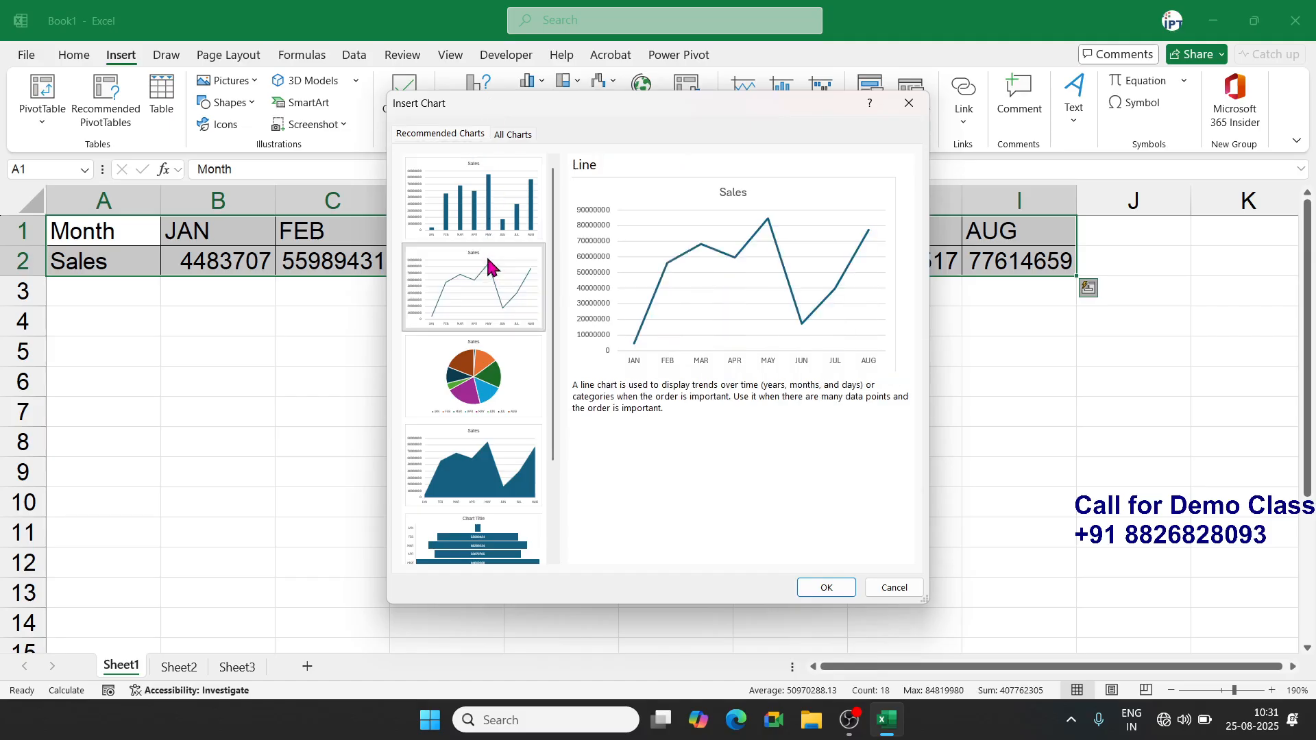
{"action": "left_click", "coordinate": [512, 381]}
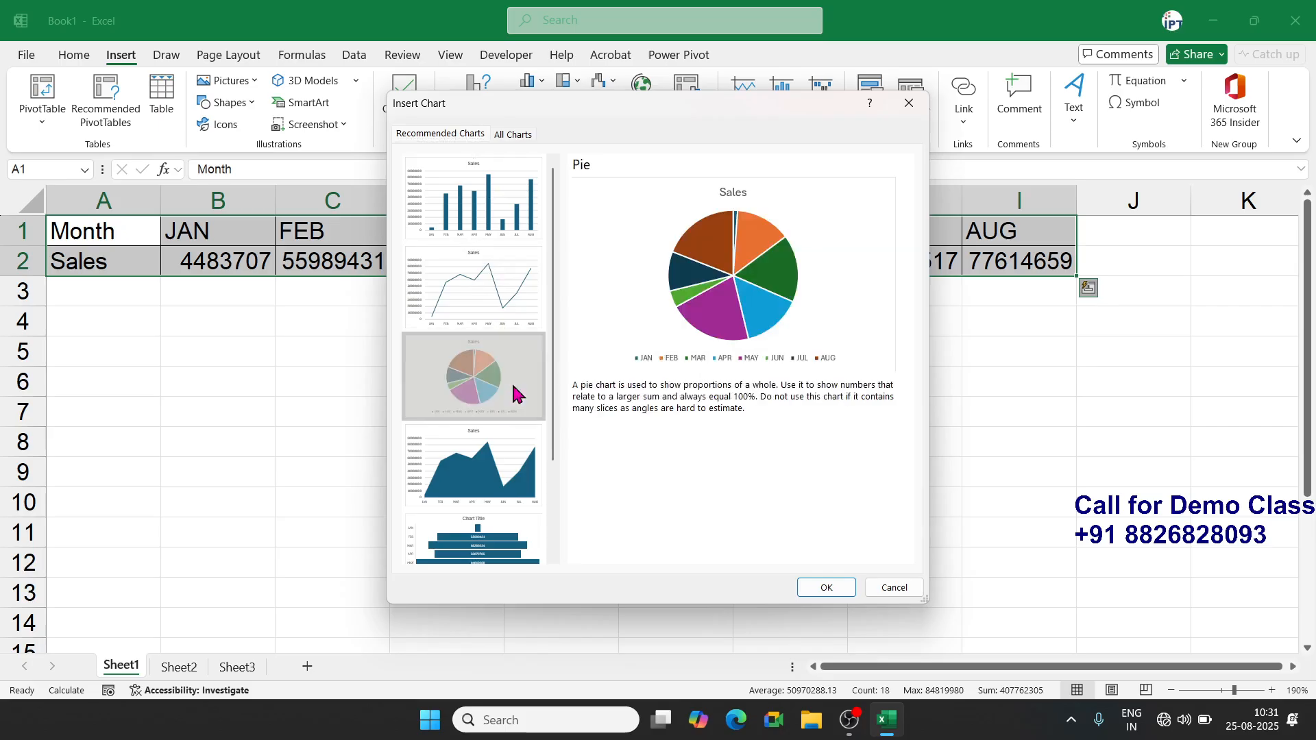
{"action": "left_click", "coordinate": [512, 445]}
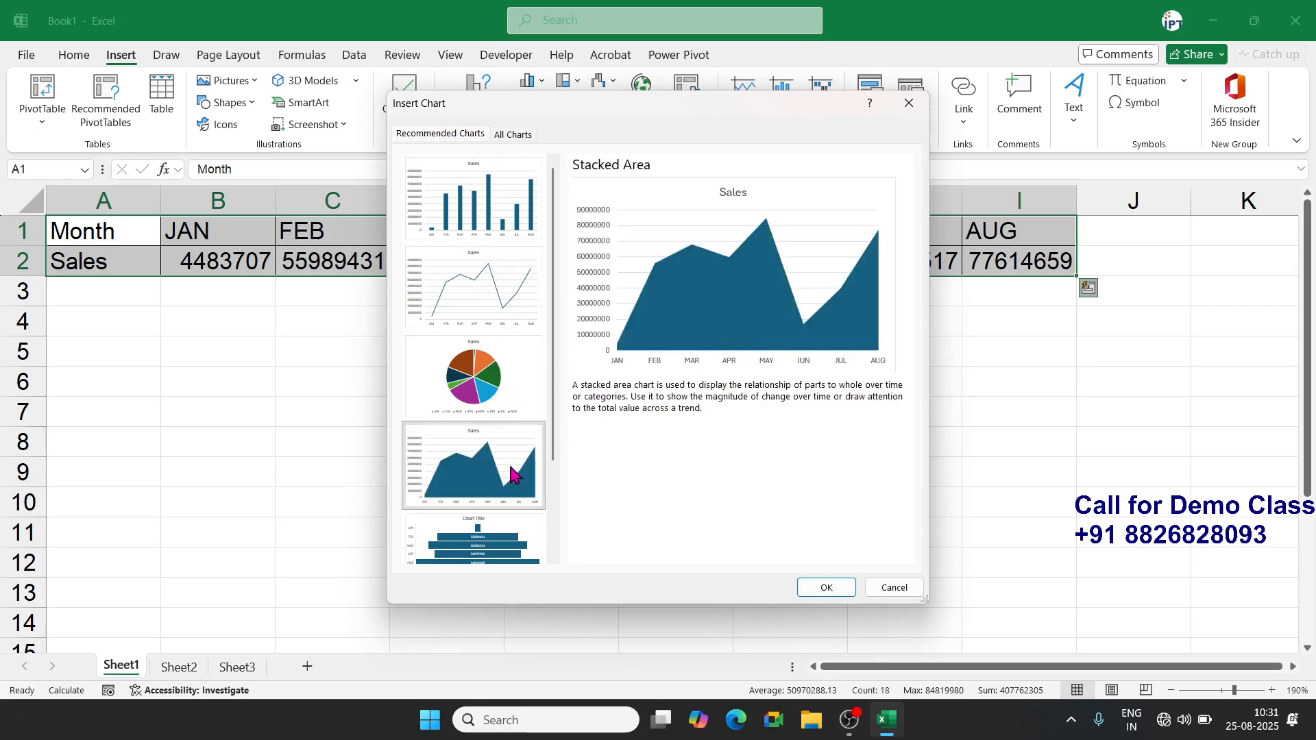
{"action": "left_click", "coordinate": [516, 564]}
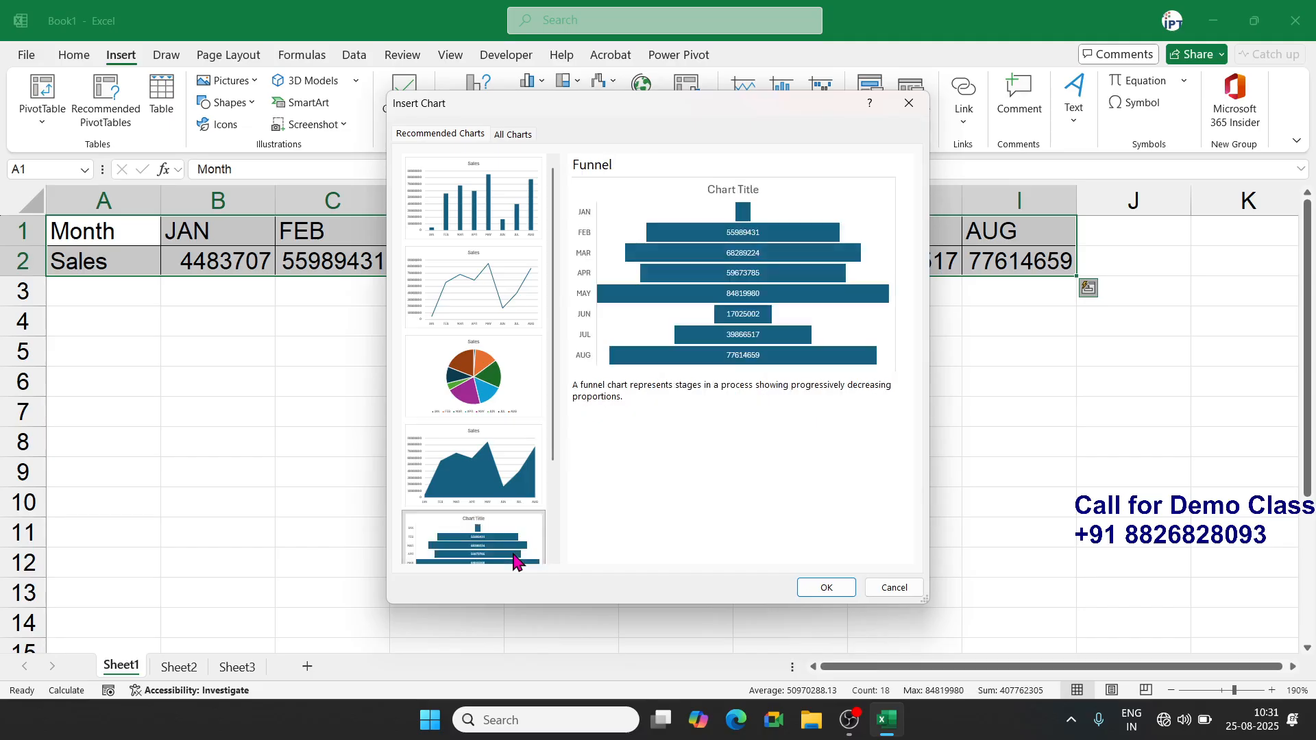
{"action": "left_click", "coordinate": [519, 228]}
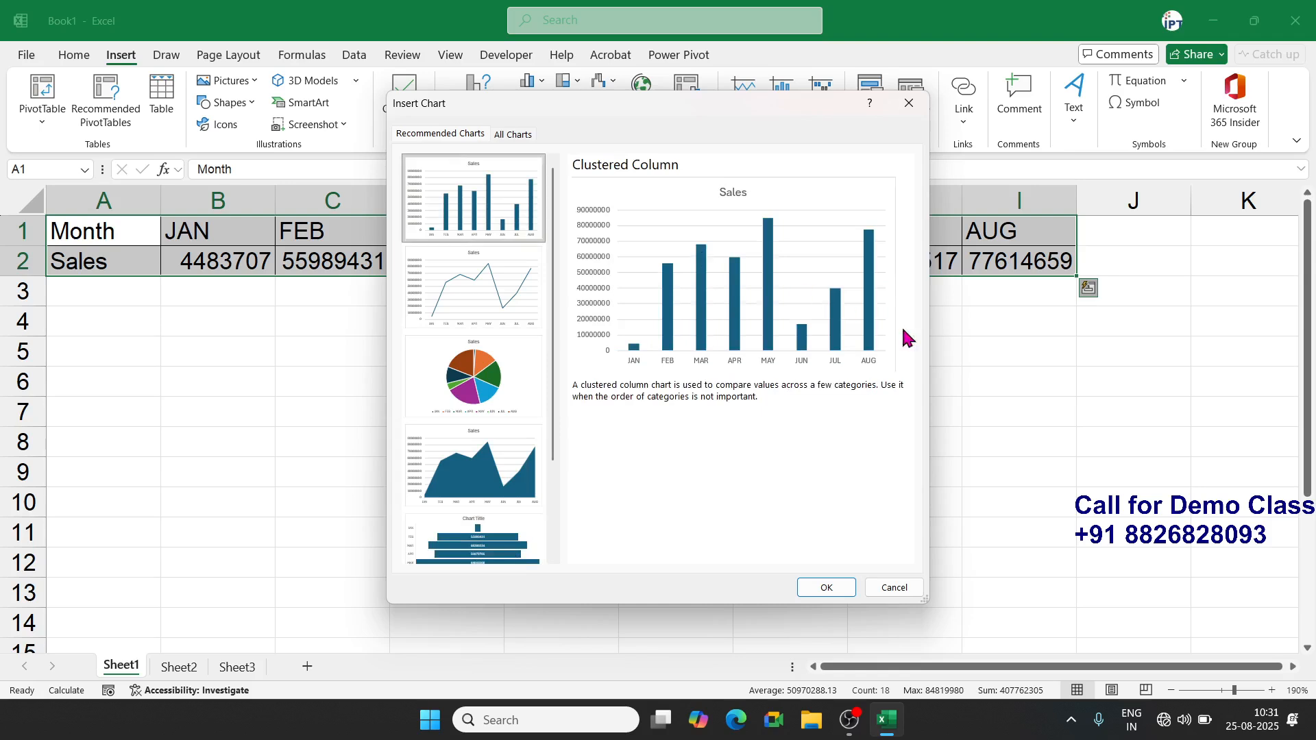
{"action": "left_click", "coordinate": [827, 588]}
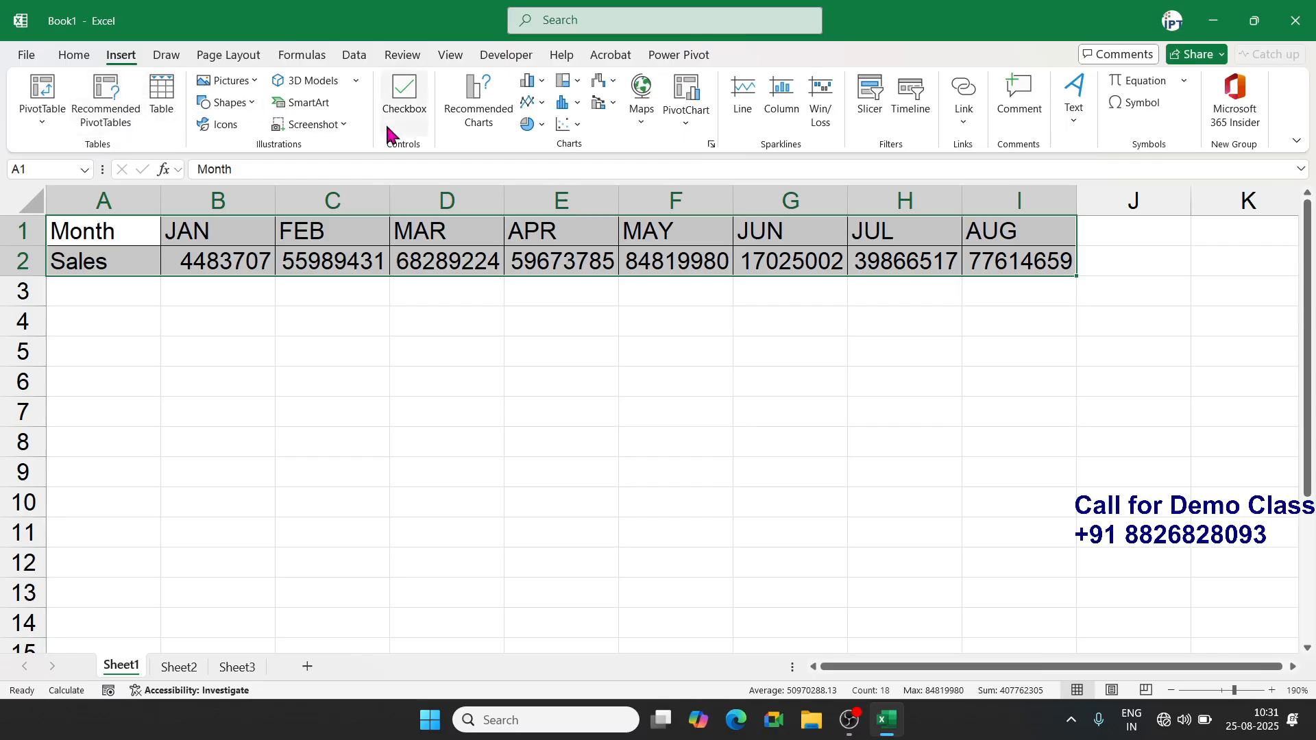
Insert a 2-D clustered column chart of the sales data and enlarge it below the table, across about columns B to O and rows 5 to 27
{"action": "left_click", "coordinate": [541, 92]}
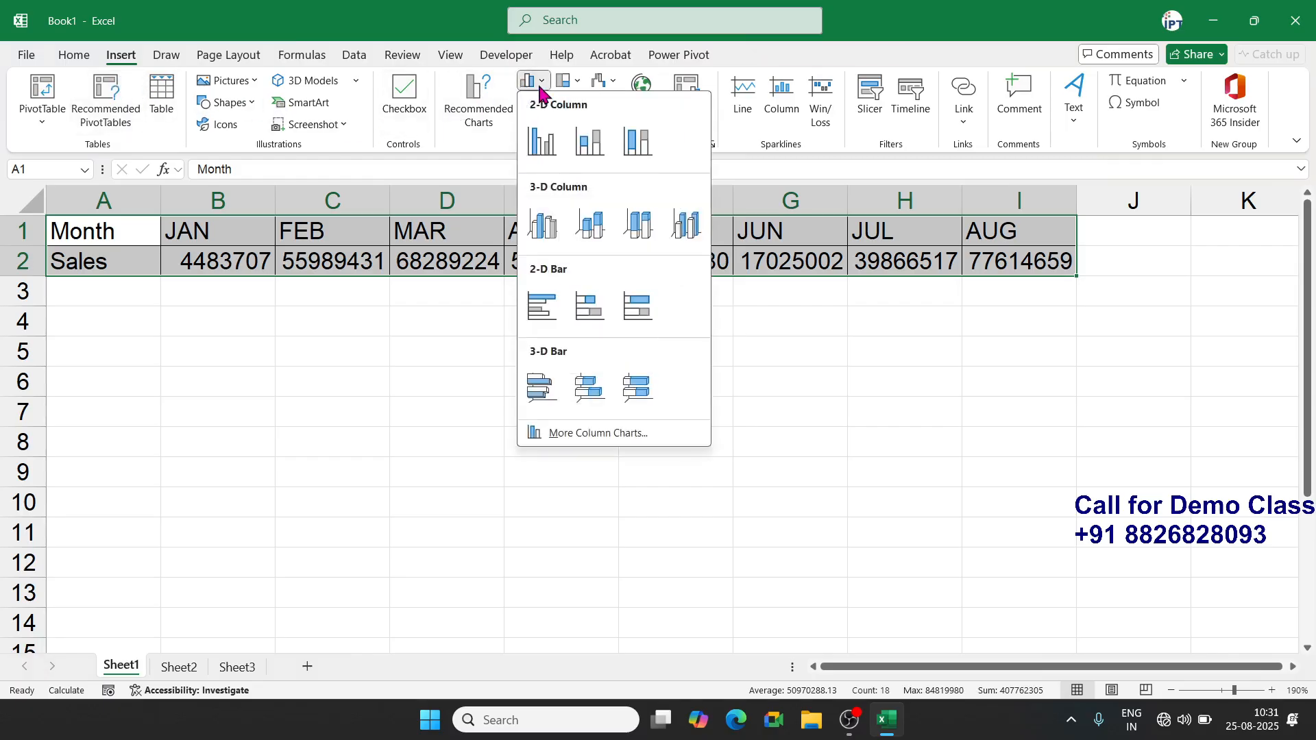
{"action": "left_click", "coordinate": [545, 148]}
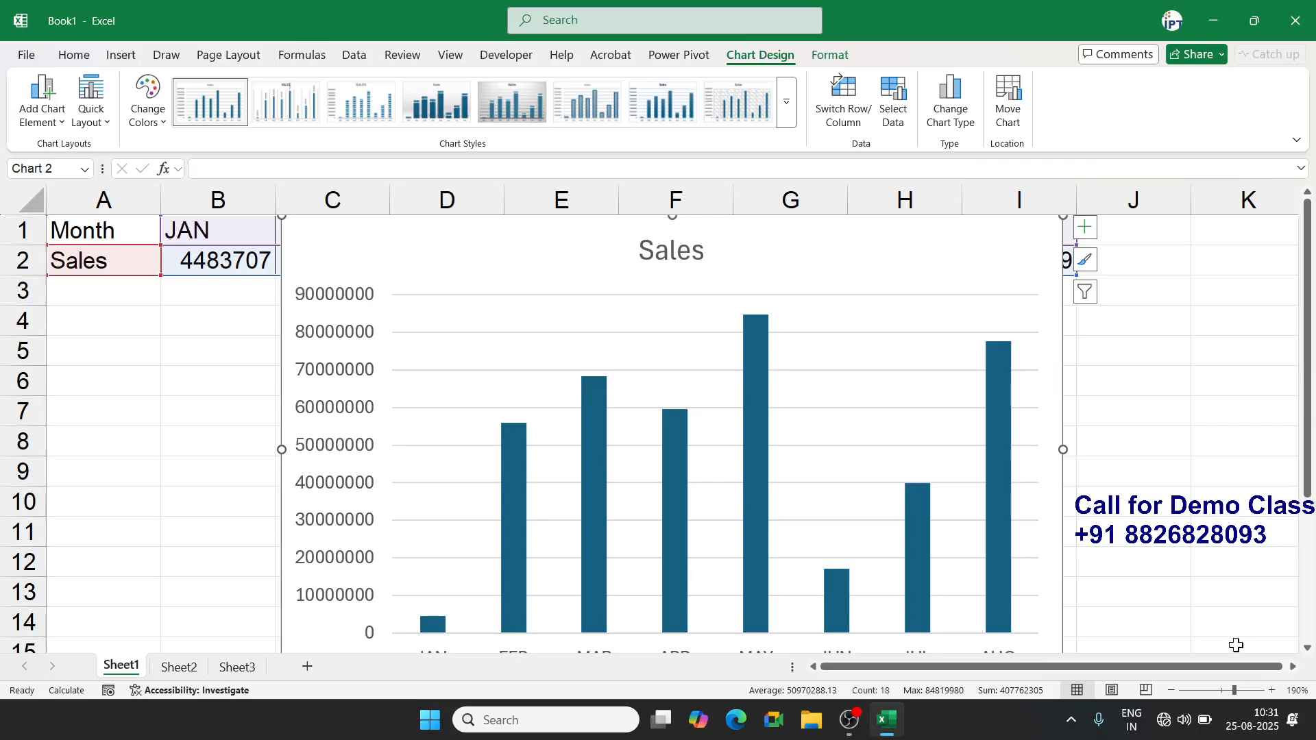
{"action": "left_click_drag", "start_coordinate": [1234, 690], "coordinate": [1222, 692]}
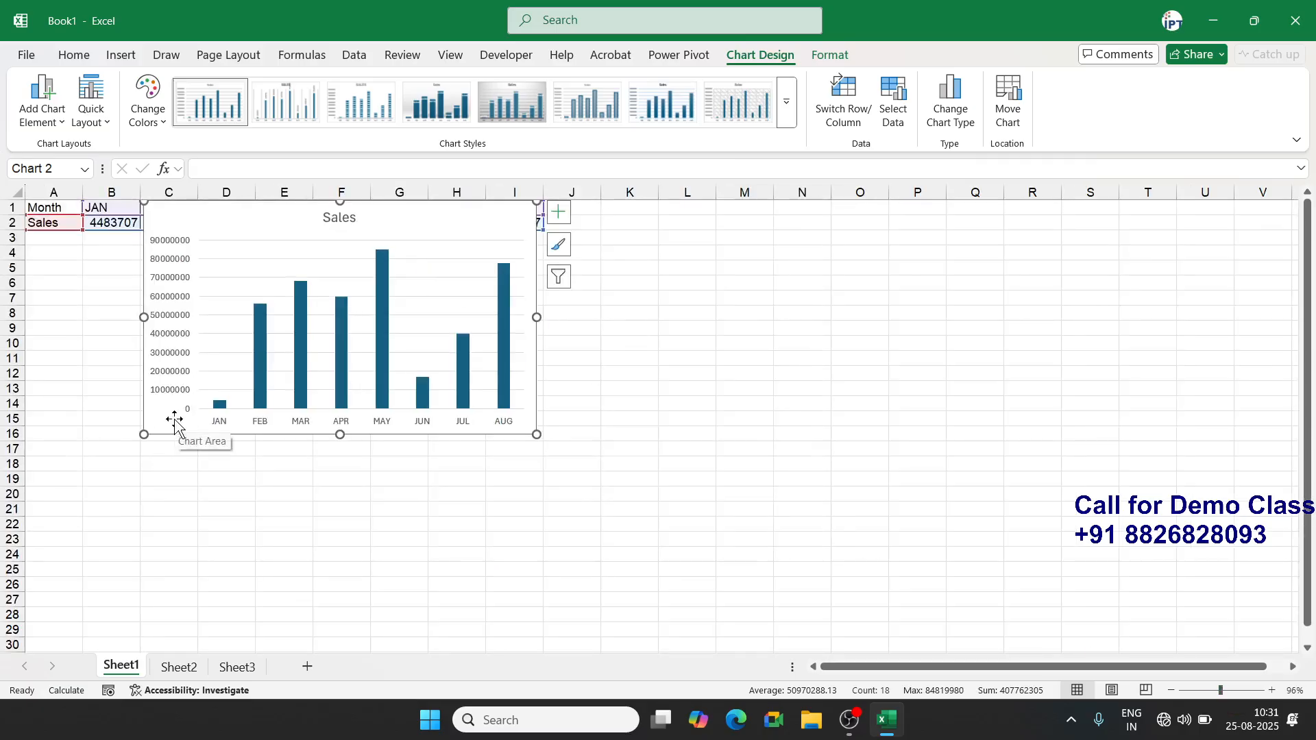
{"action": "left_click_drag", "start_coordinate": [173, 420], "coordinate": [156, 485]}
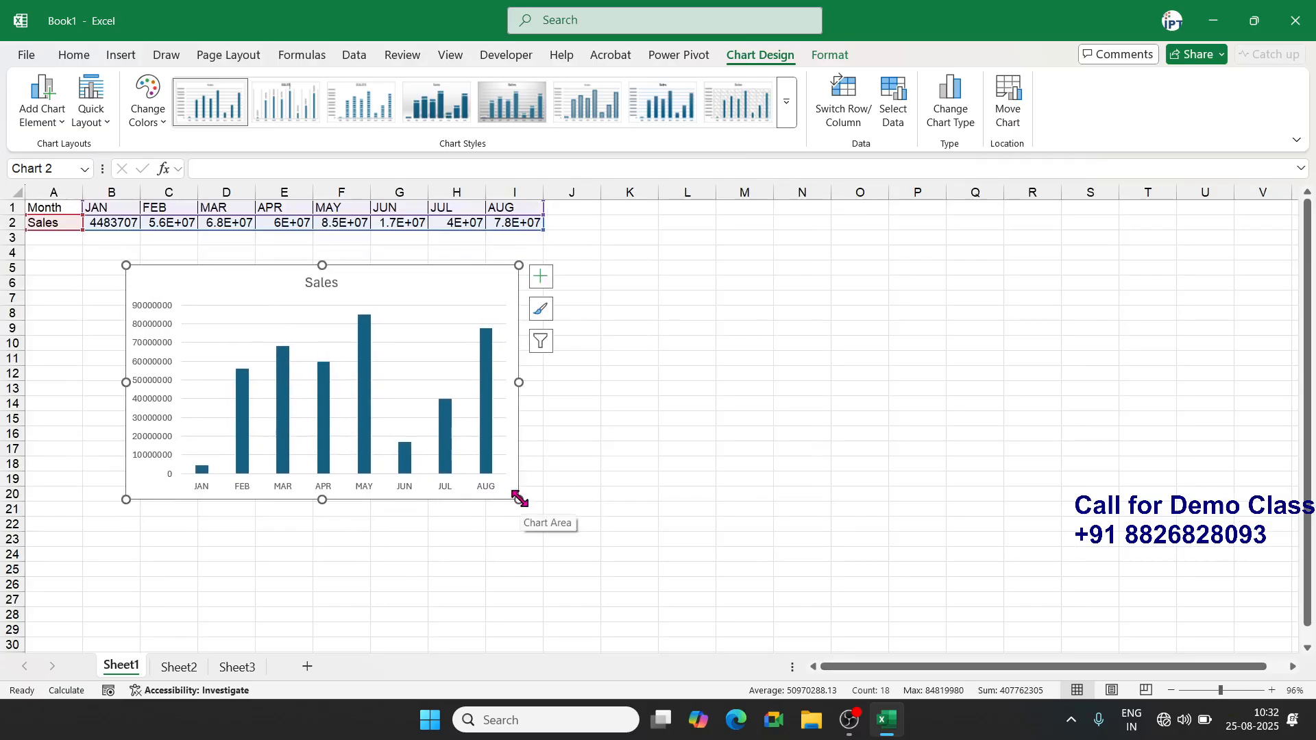
{"action": "left_click_drag", "start_coordinate": [520, 499], "coordinate": [768, 601]}
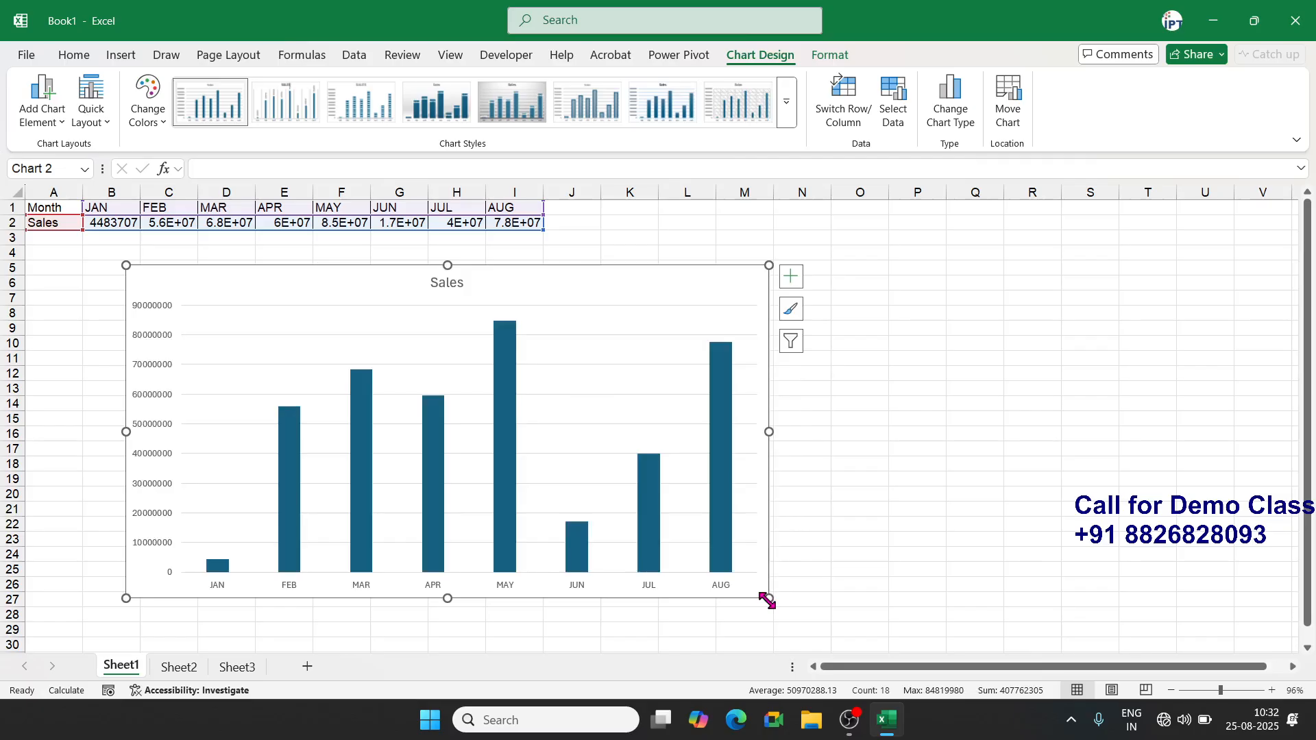
{"action": "left_click_drag", "start_coordinate": [768, 602], "coordinate": [890, 607]}
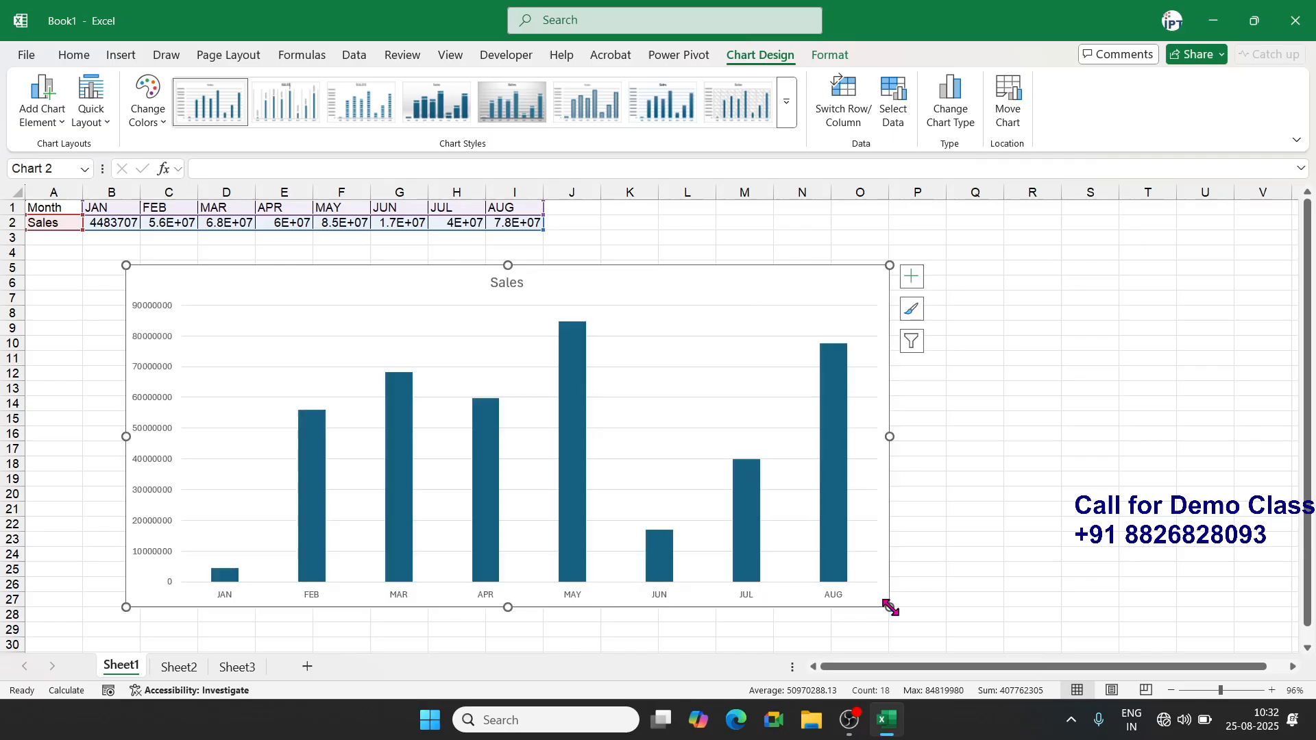
{"action": "left_click", "coordinate": [967, 546]}
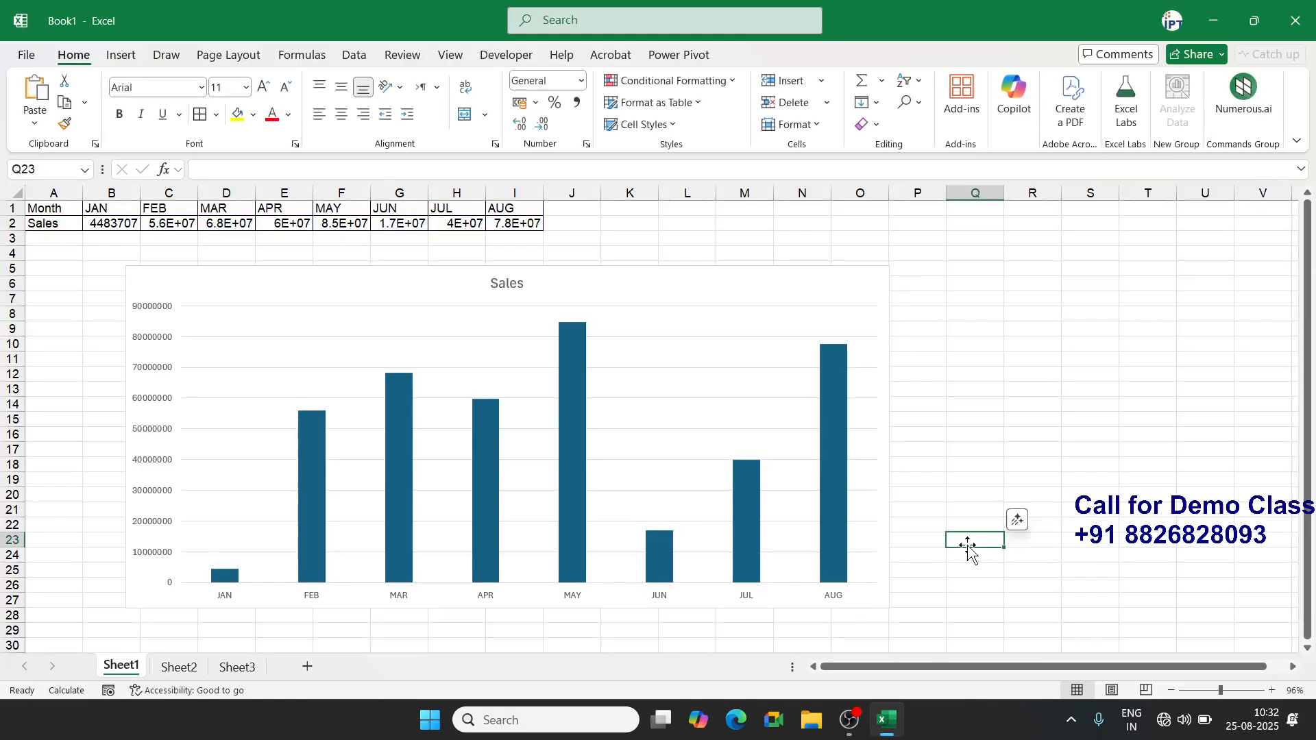
Examine the Sales chart's design options and its list of chart elements, previewing the axis titles
{"action": "left_click", "coordinate": [868, 574]}
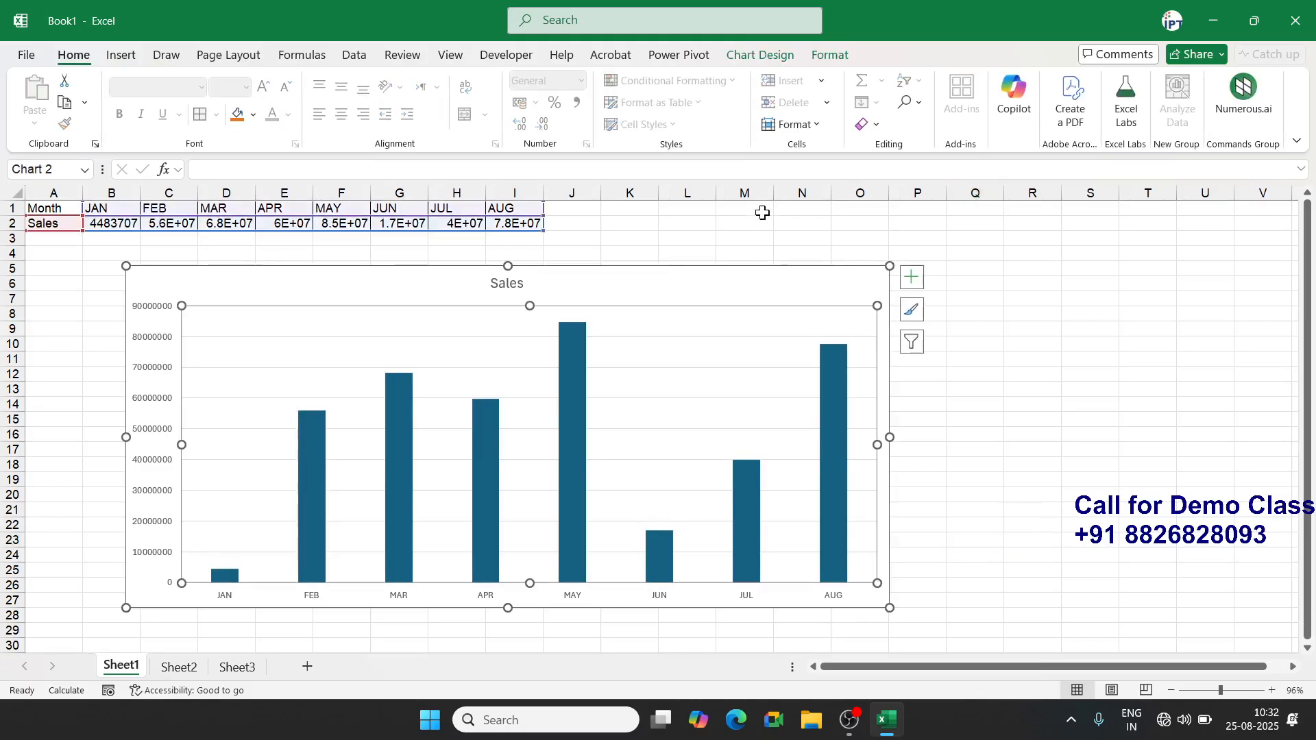
{"action": "left_click", "coordinate": [761, 55]}
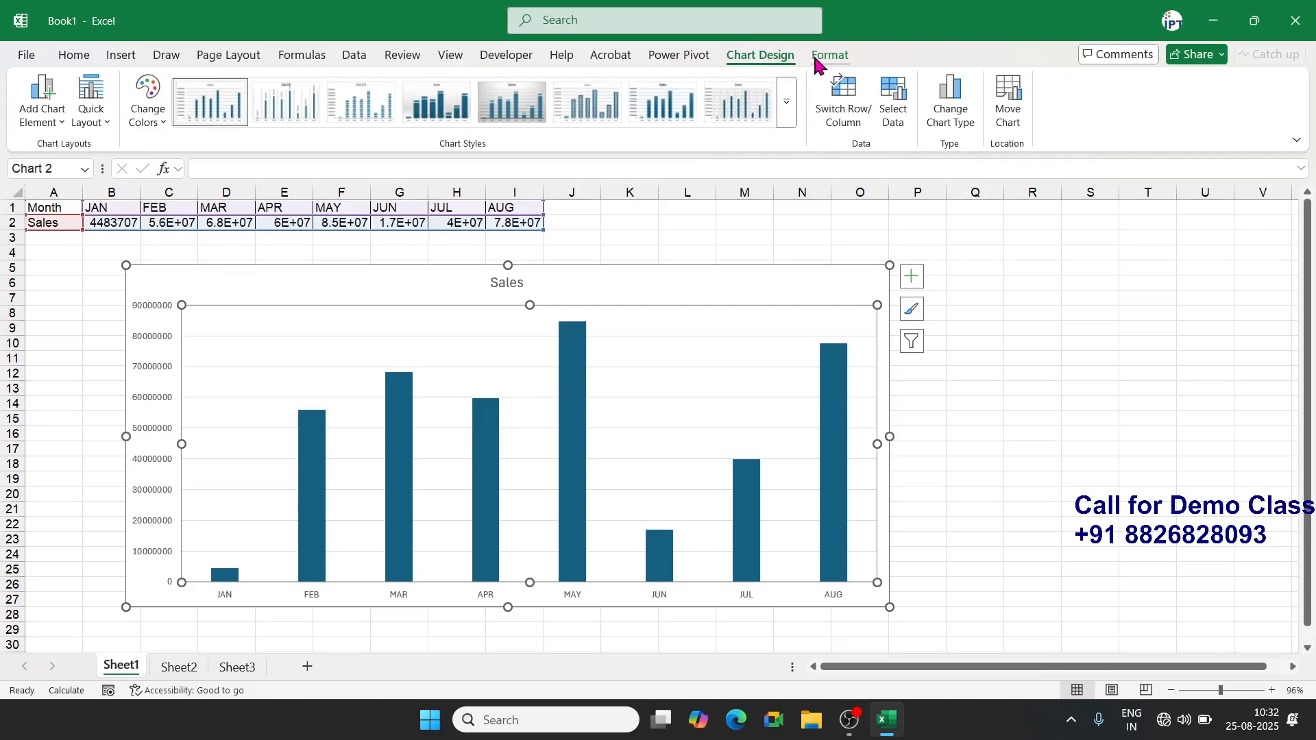
{"action": "left_click", "coordinate": [1186, 284]}
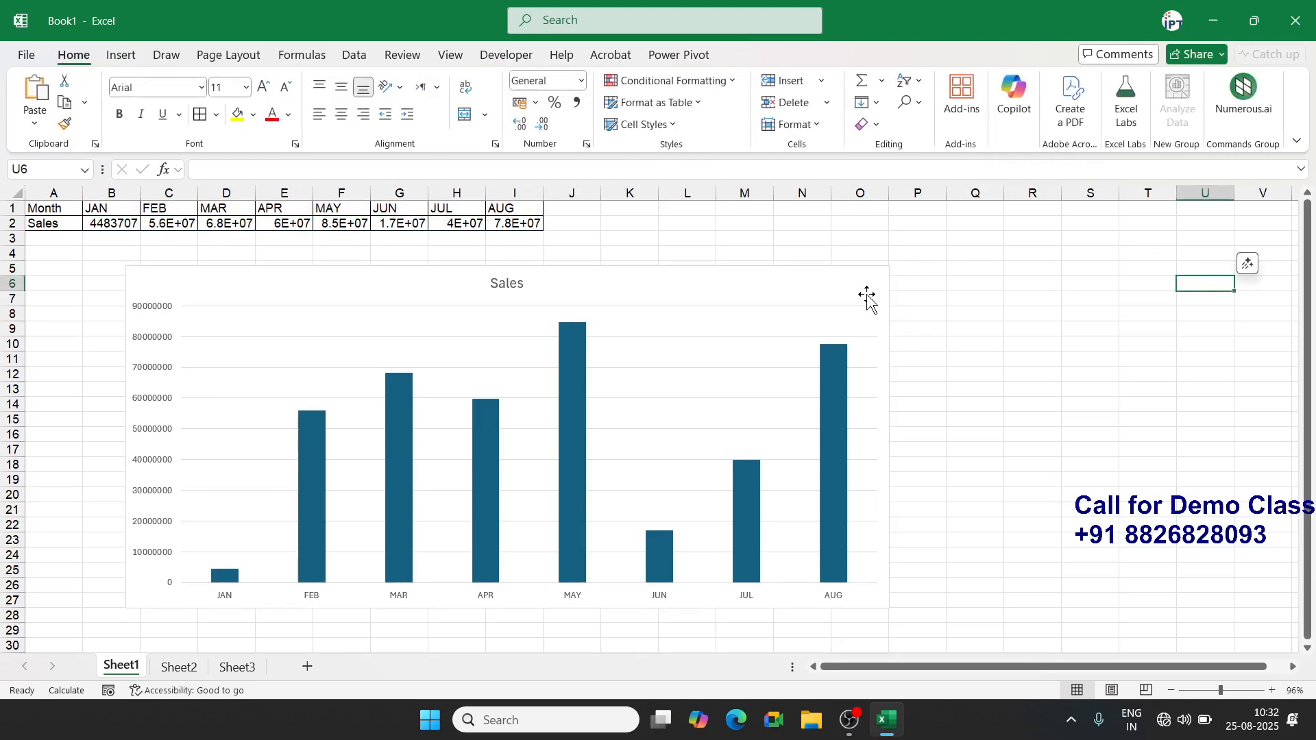
{"action": "left_click", "coordinate": [867, 296]}
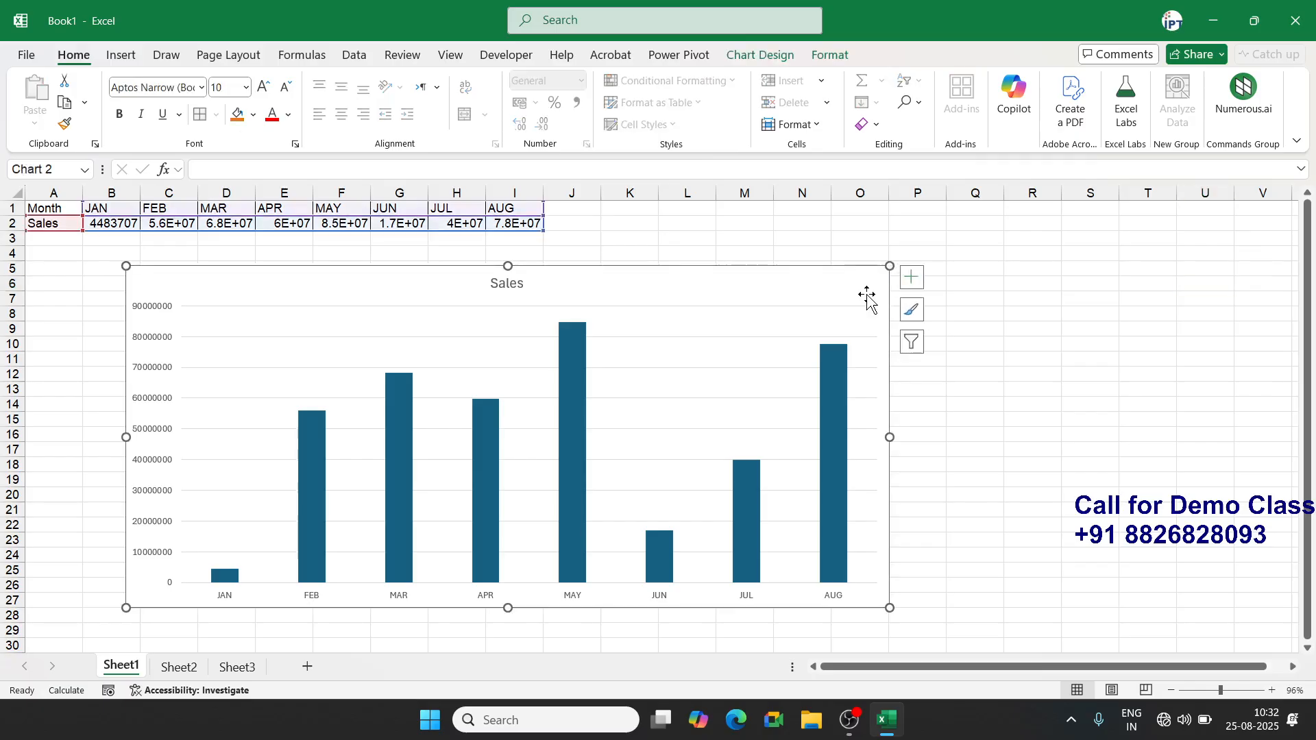
{"action": "left_click", "coordinate": [912, 278]}
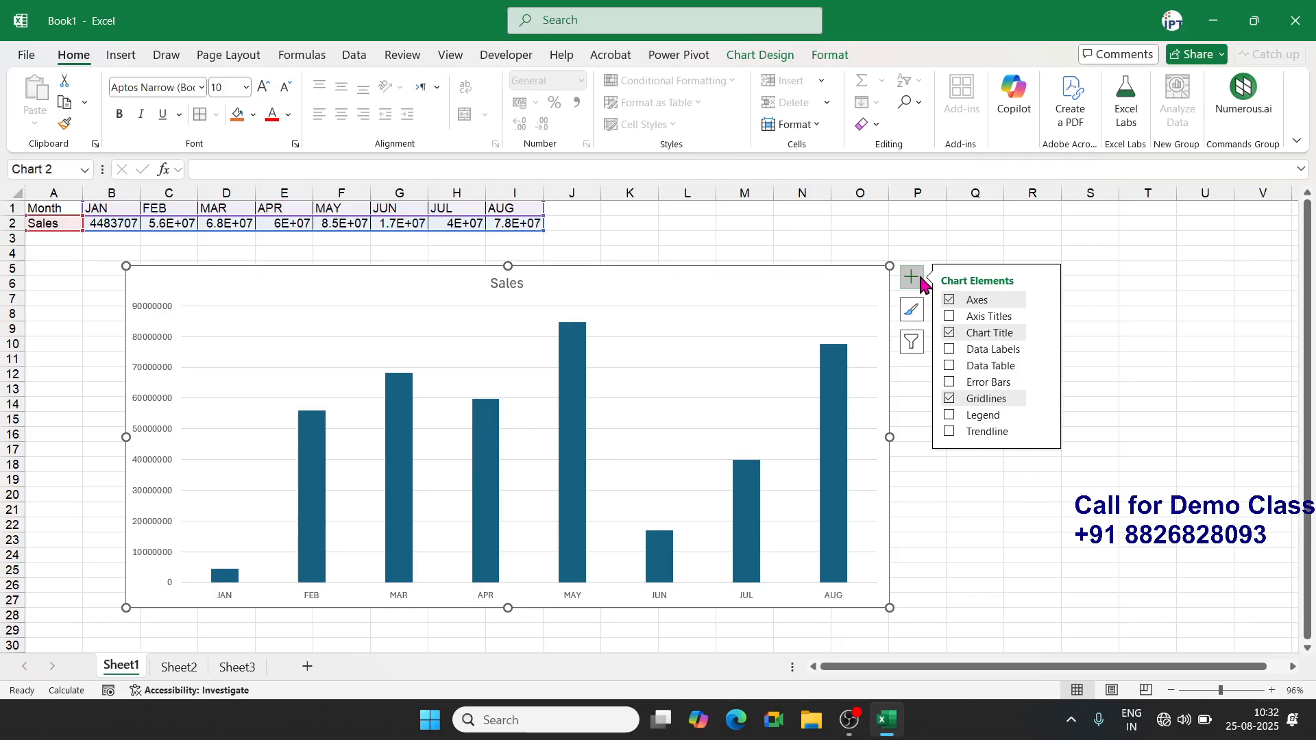
{"action": "left_click", "coordinate": [950, 317]}
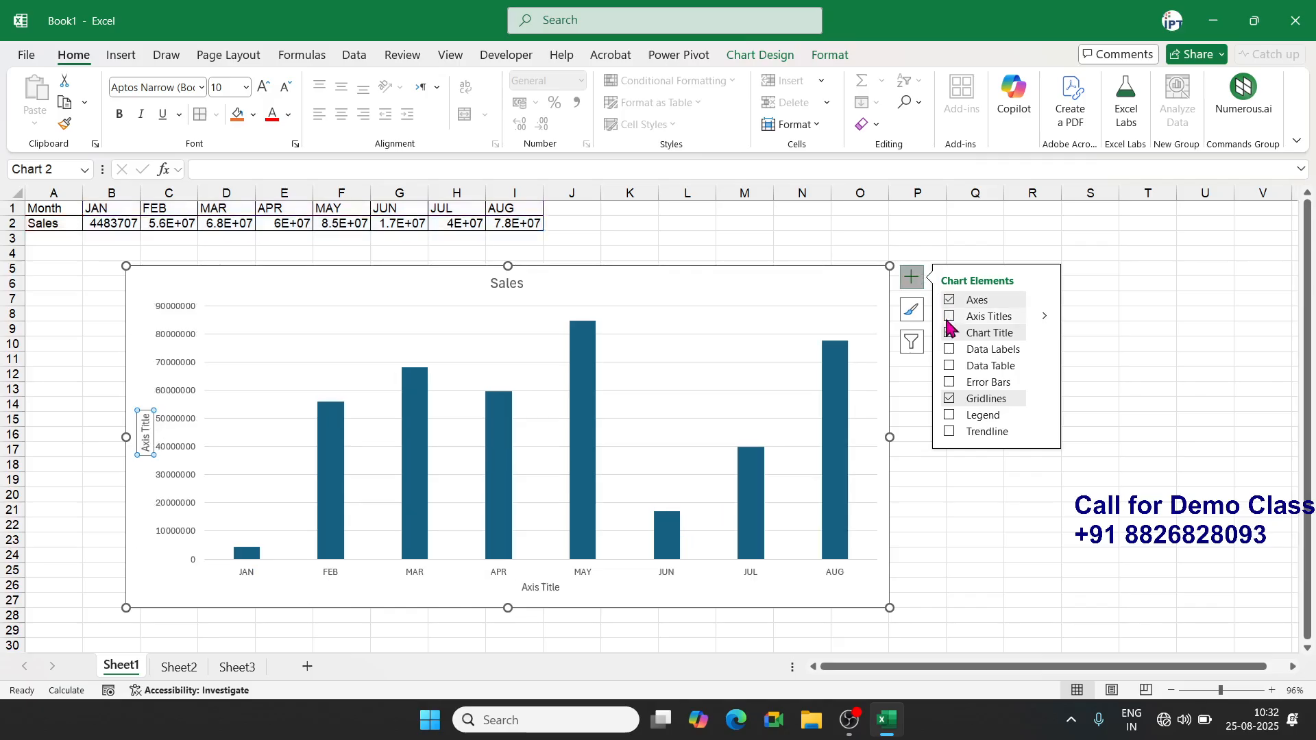
{"action": "left_click", "coordinate": [1130, 465]}
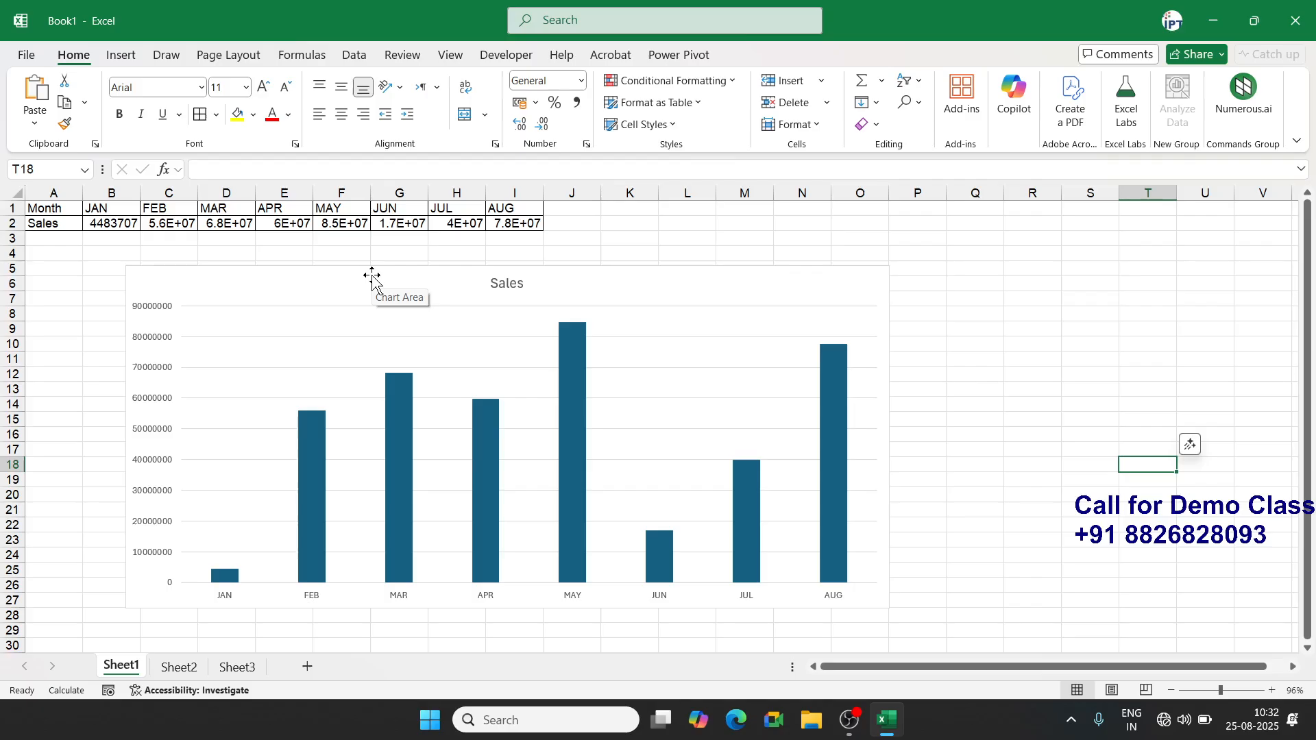
Inspect the parts of the Sales chart by selecting the chart area, plot area, chart title and vertical axis in turn
{"action": "left_click", "coordinate": [131, 597]}
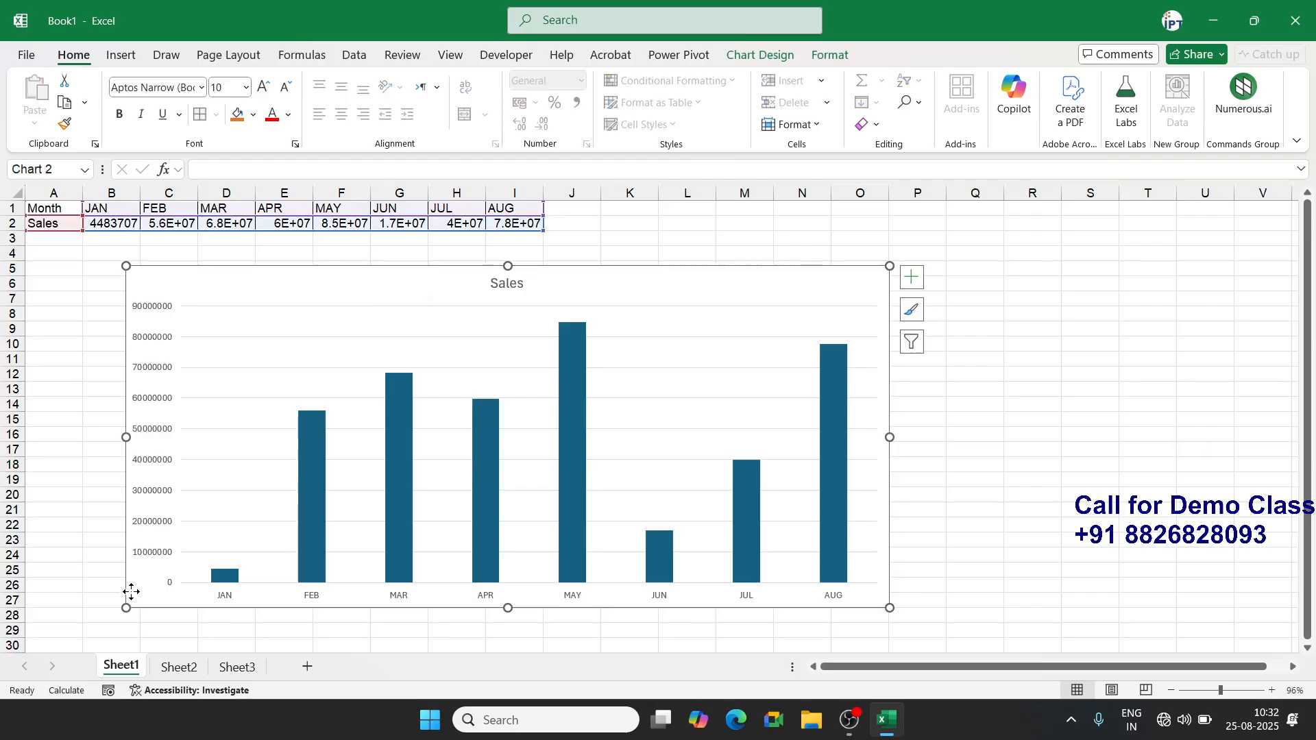
{"action": "right_click", "coordinate": [131, 596]}
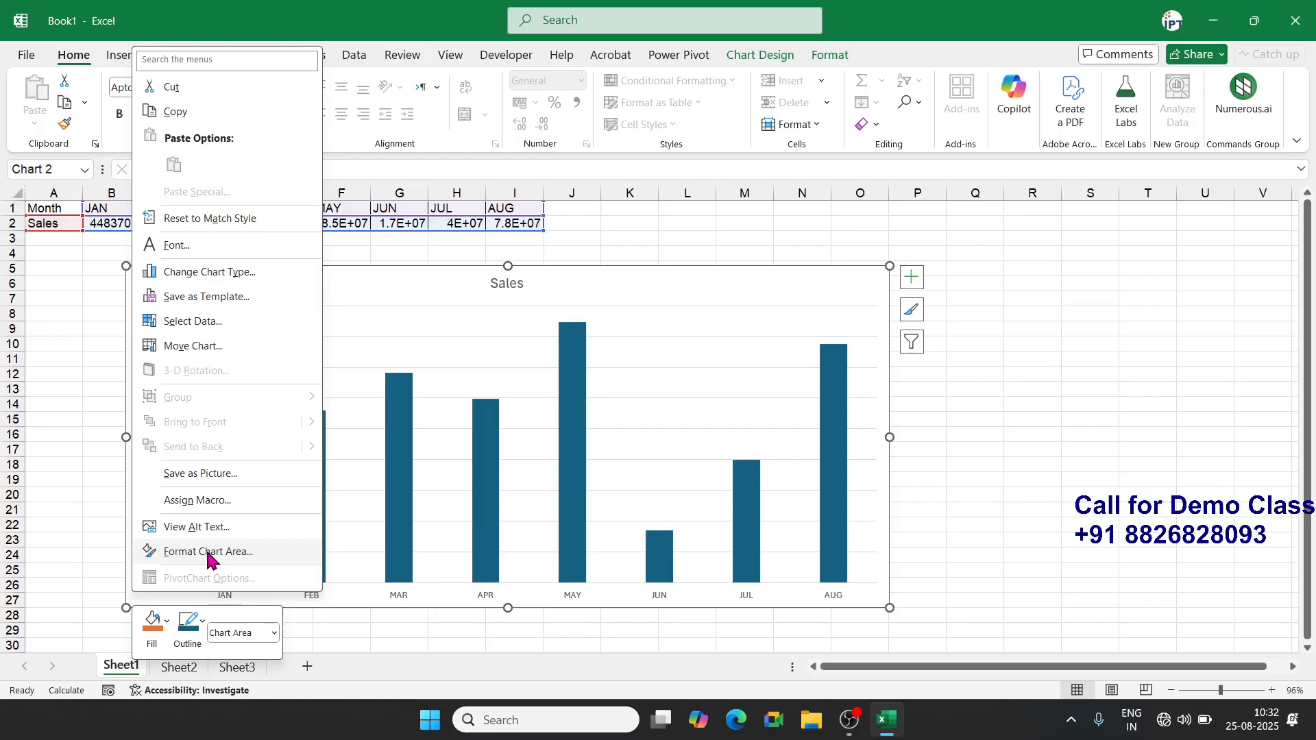
{"action": "left_click", "coordinate": [652, 329]}
{"action": "left_click", "coordinate": [651, 328]}
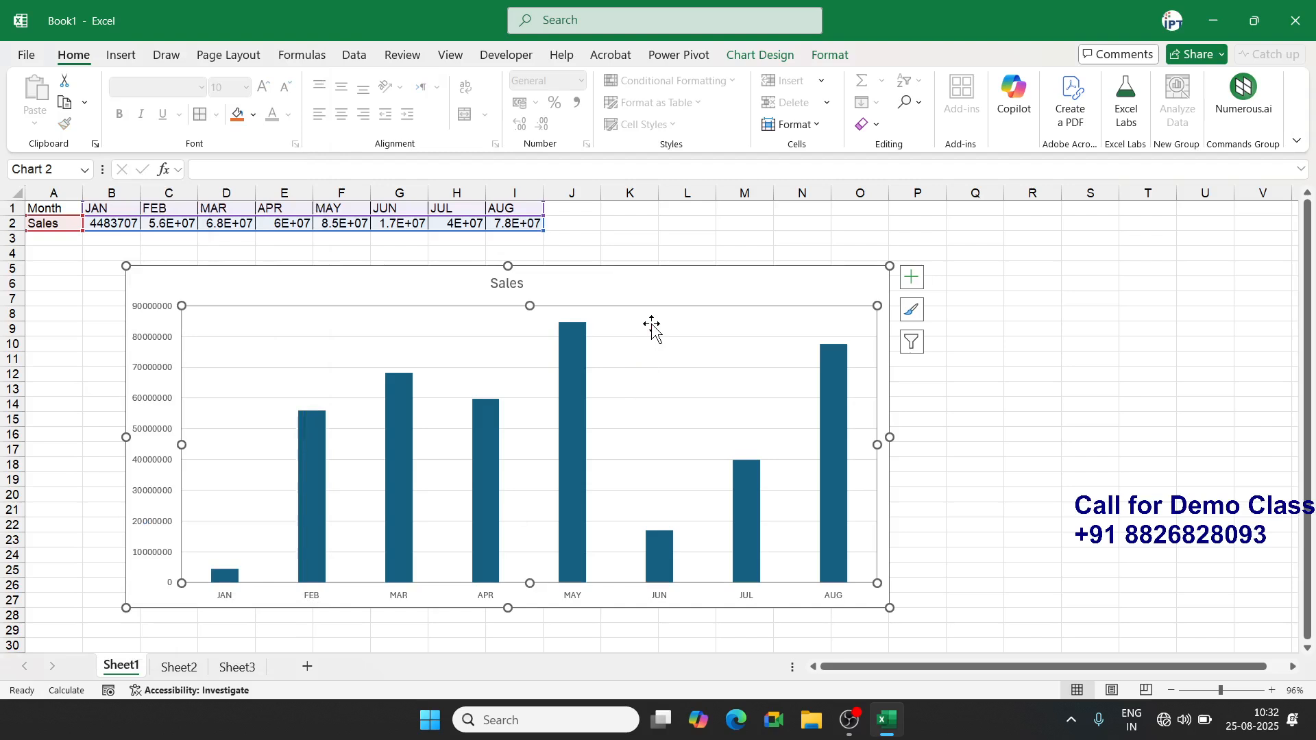
{"action": "left_click", "coordinate": [514, 283]}
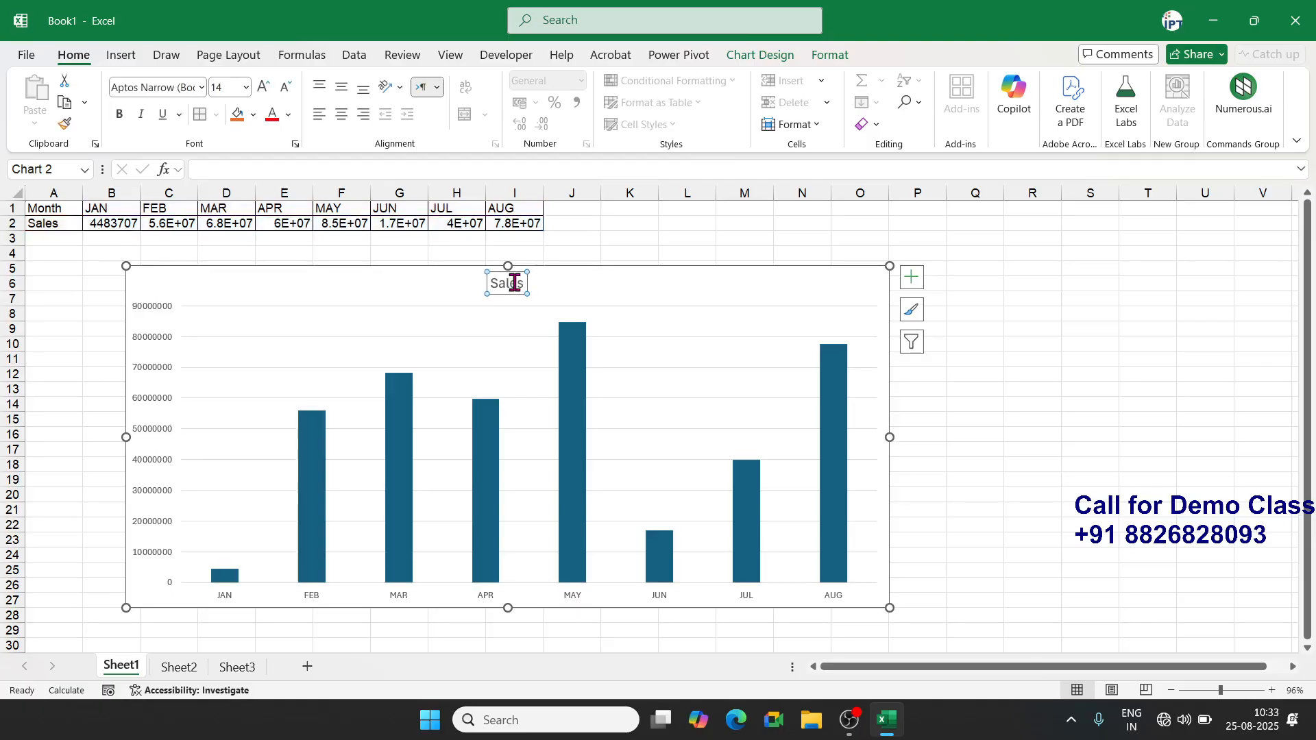
{"action": "left_click", "coordinate": [146, 311]}
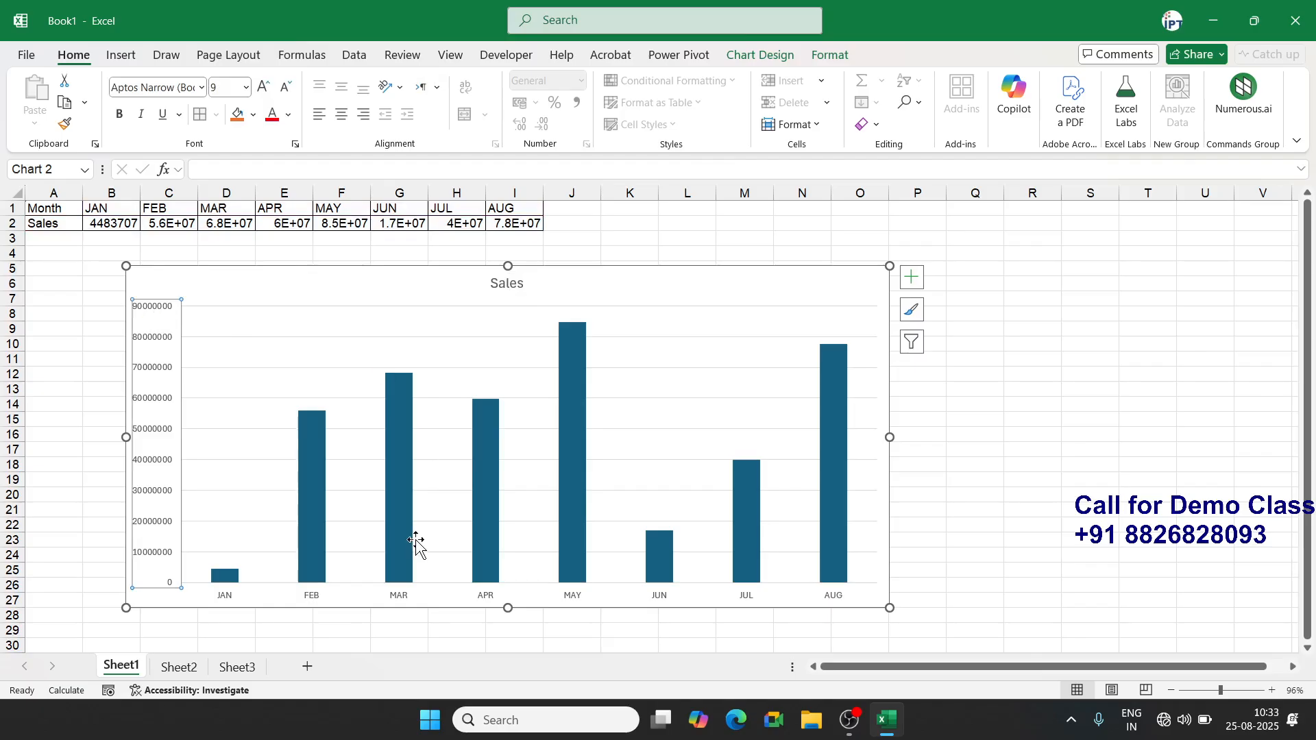
Inspect the Sales chart's horizontal axis and its list of chart elements, including the axes options, previewing axis titles and data labels
{"action": "left_click", "coordinate": [493, 594]}
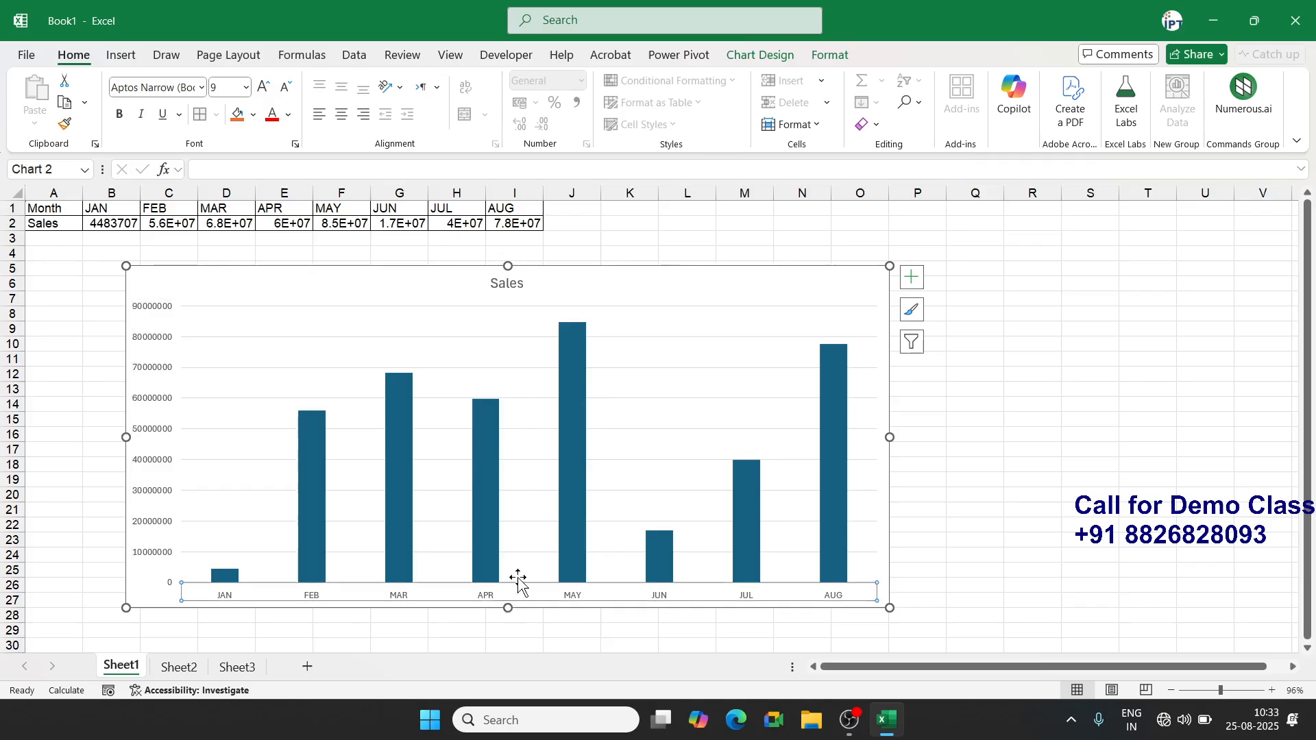
{"action": "left_click", "coordinate": [837, 282]}
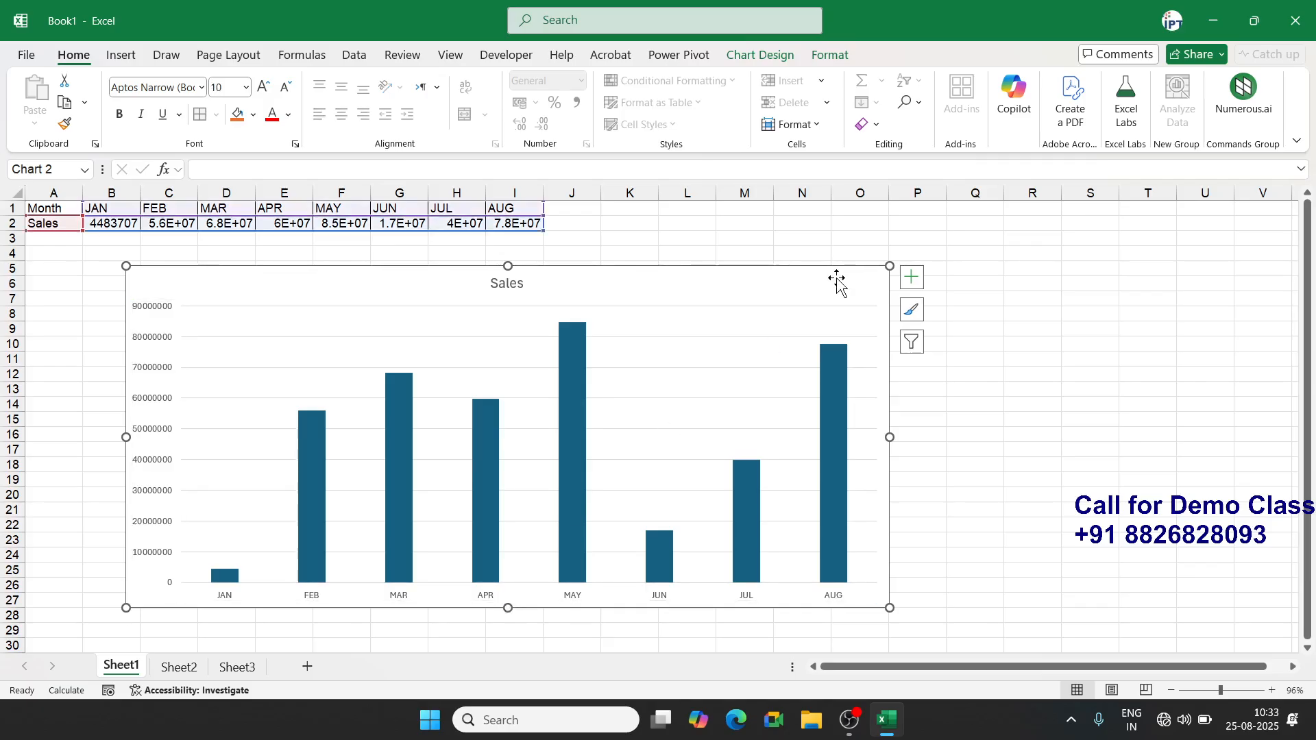
{"action": "left_click", "coordinate": [910, 279]}
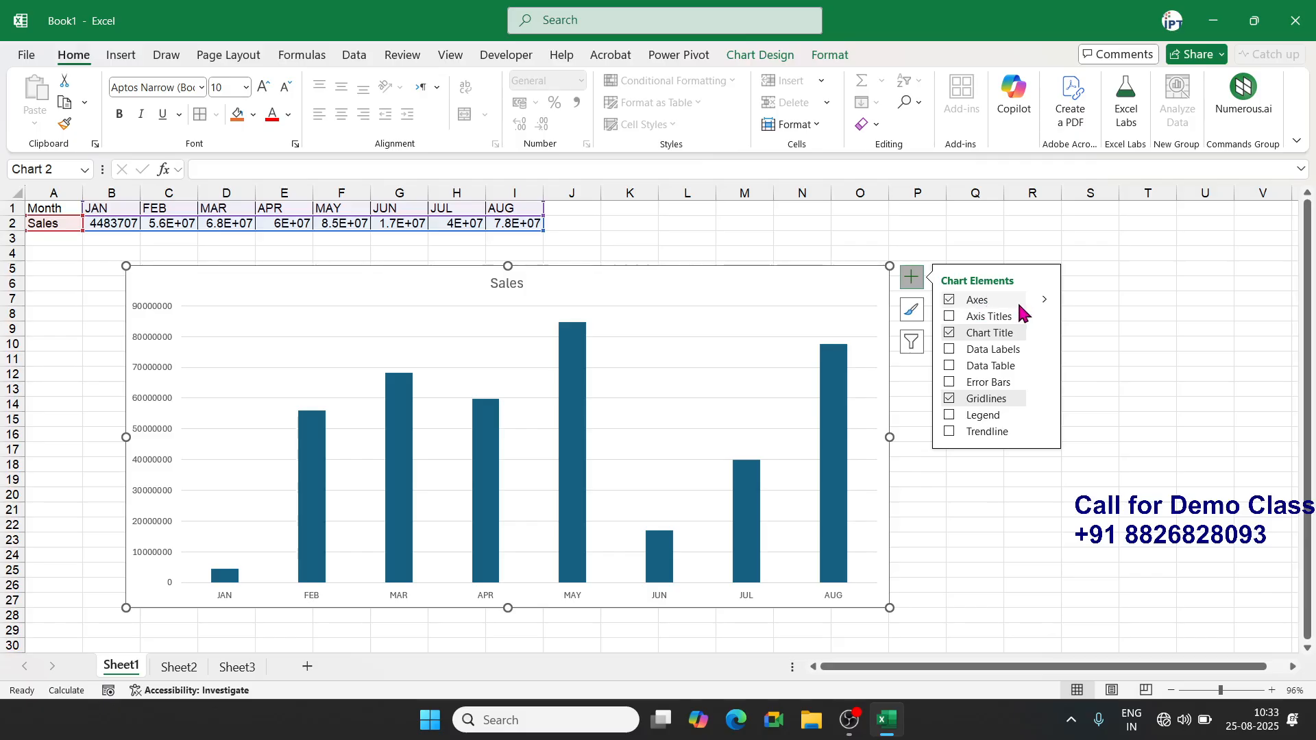
{"action": "left_click", "coordinate": [1042, 301]}
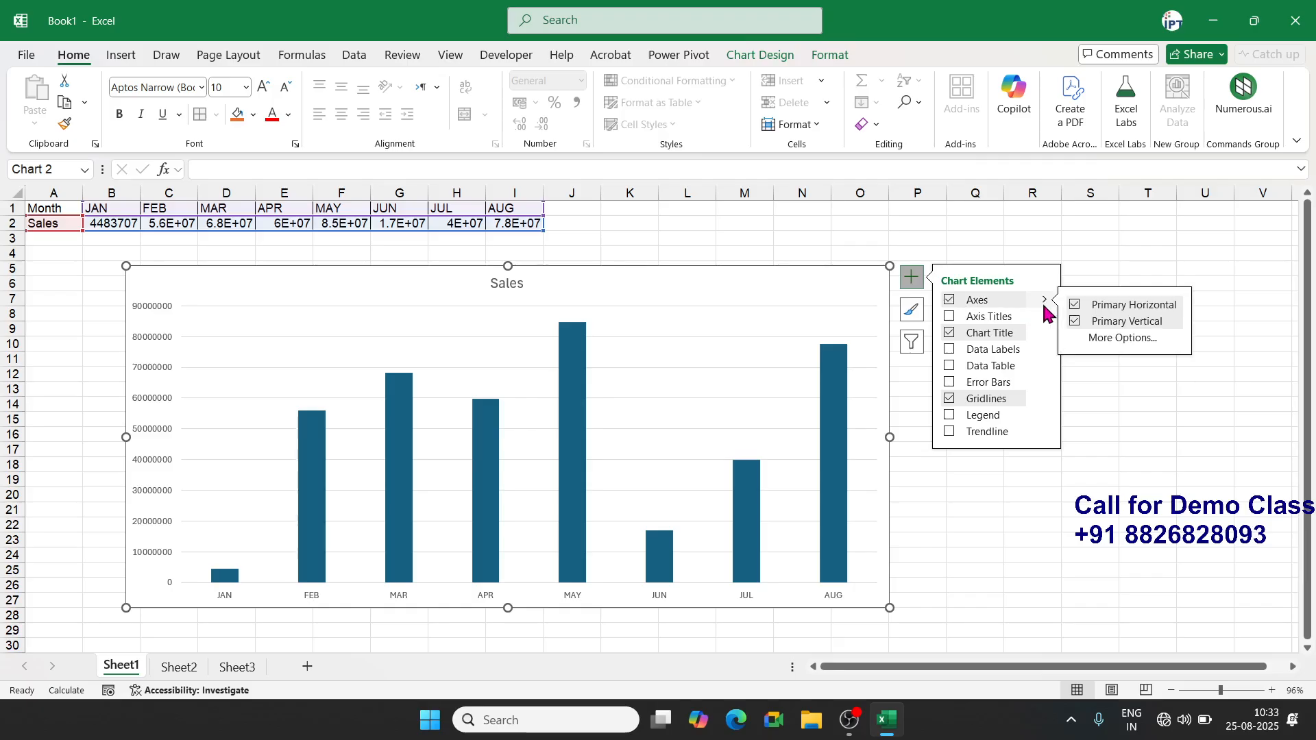
{"action": "left_click", "coordinate": [960, 321]}
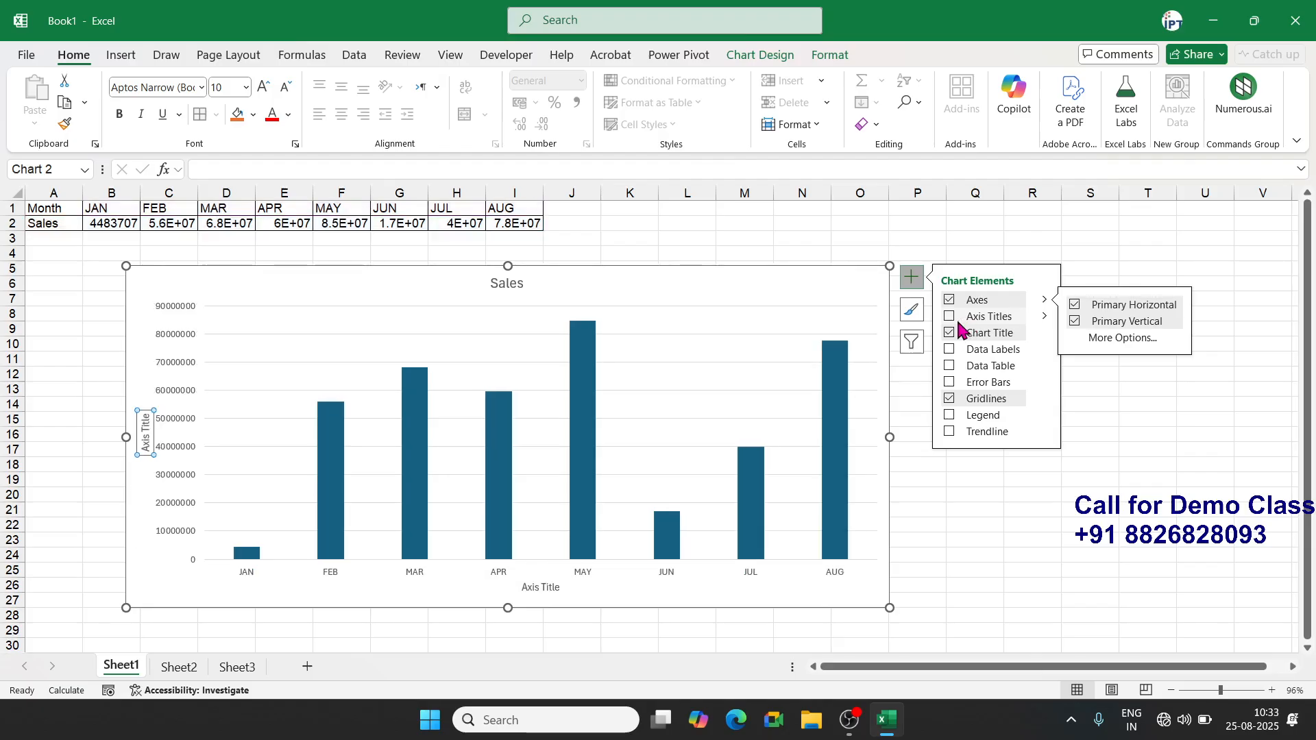
{"action": "left_click", "coordinate": [960, 322]}
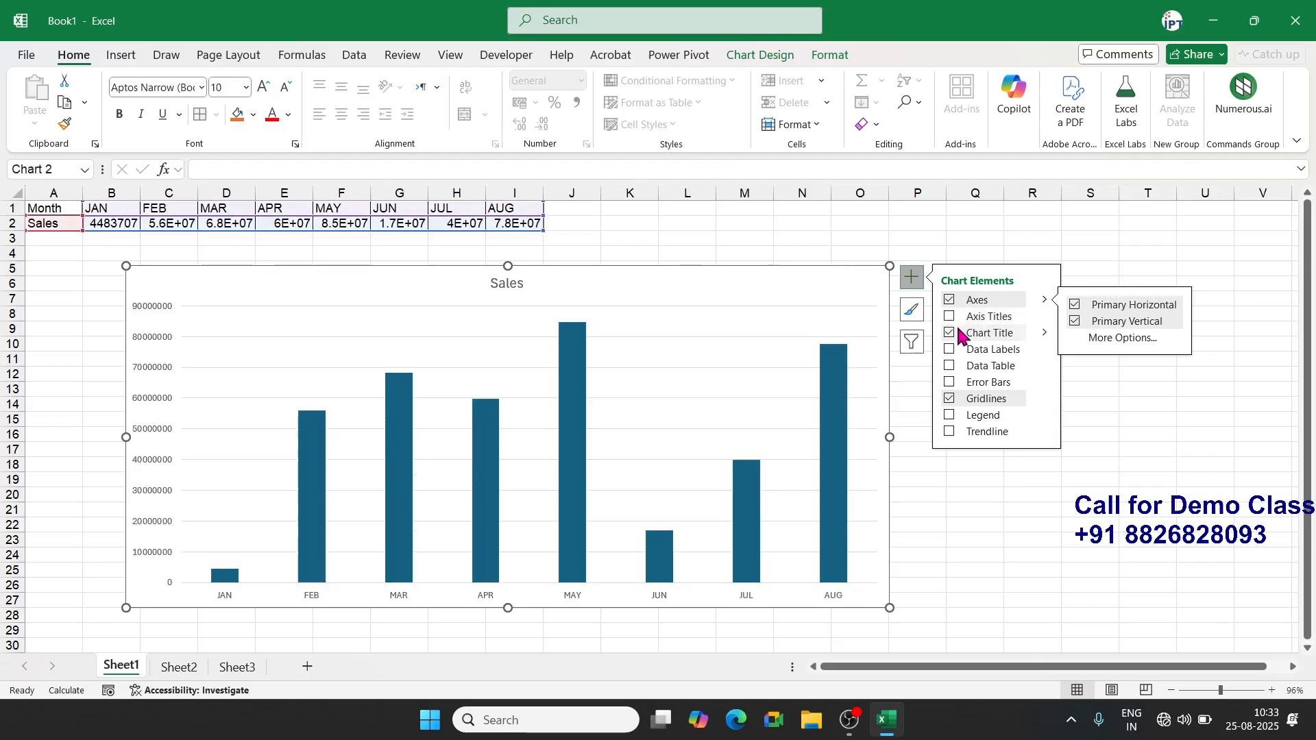
{"action": "left_click", "coordinate": [968, 351]}
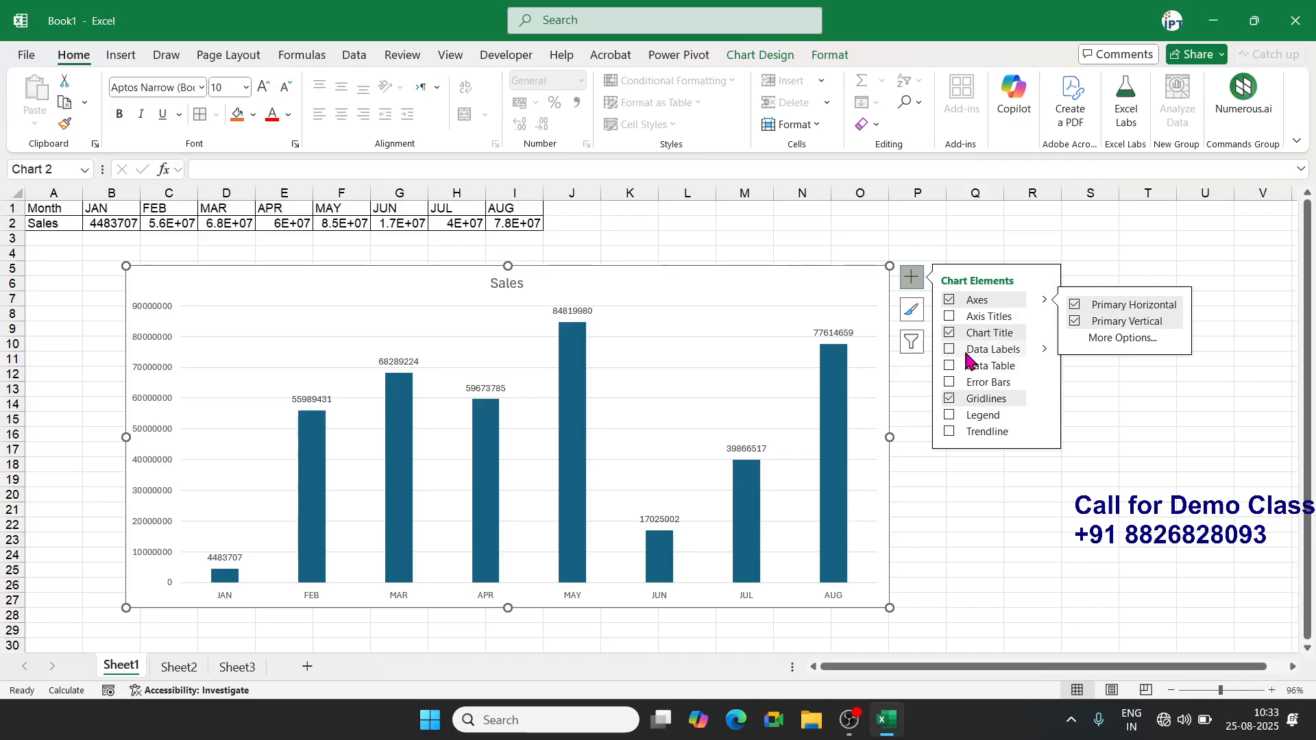
{"action": "left_click", "coordinate": [968, 365]}
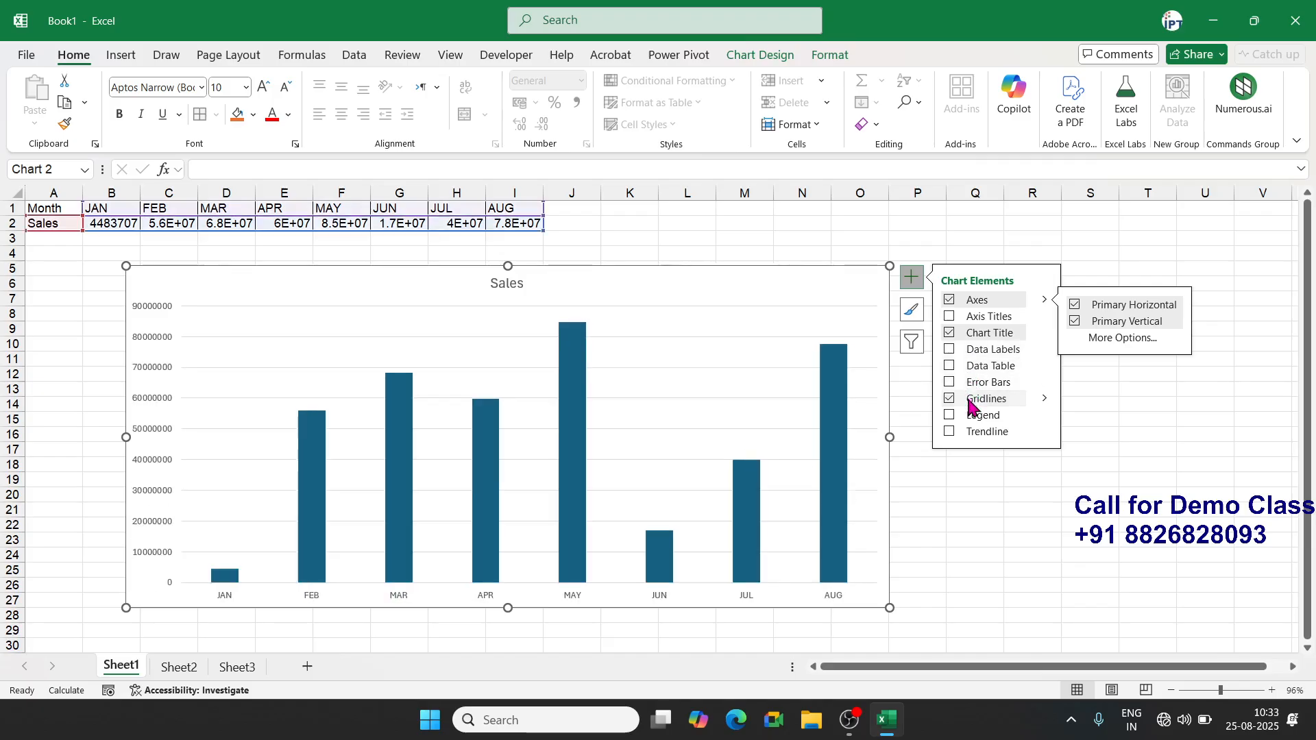
Browse the available chart styles for the Sales chart and preview Style 8
{"action": "left_click", "coordinate": [911, 313]}
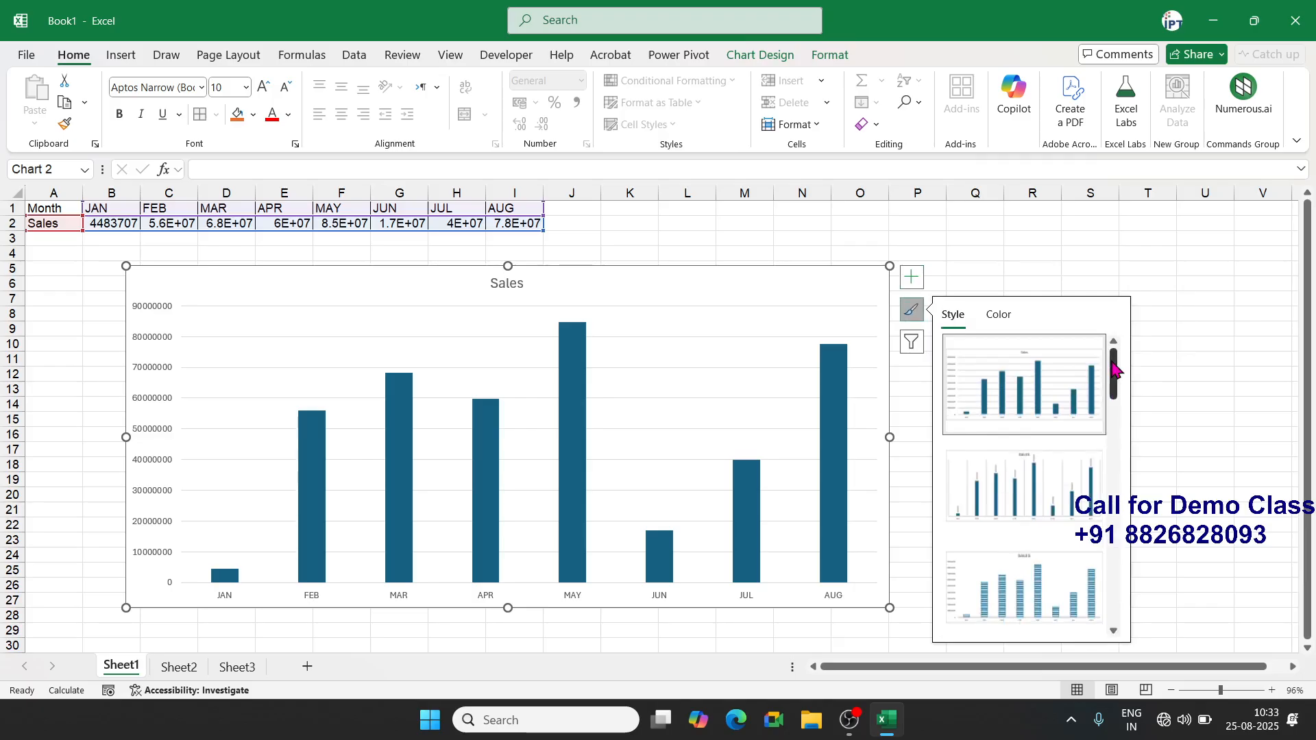
{"action": "left_click_drag", "start_coordinate": [1113, 370], "coordinate": [1108, 602]}
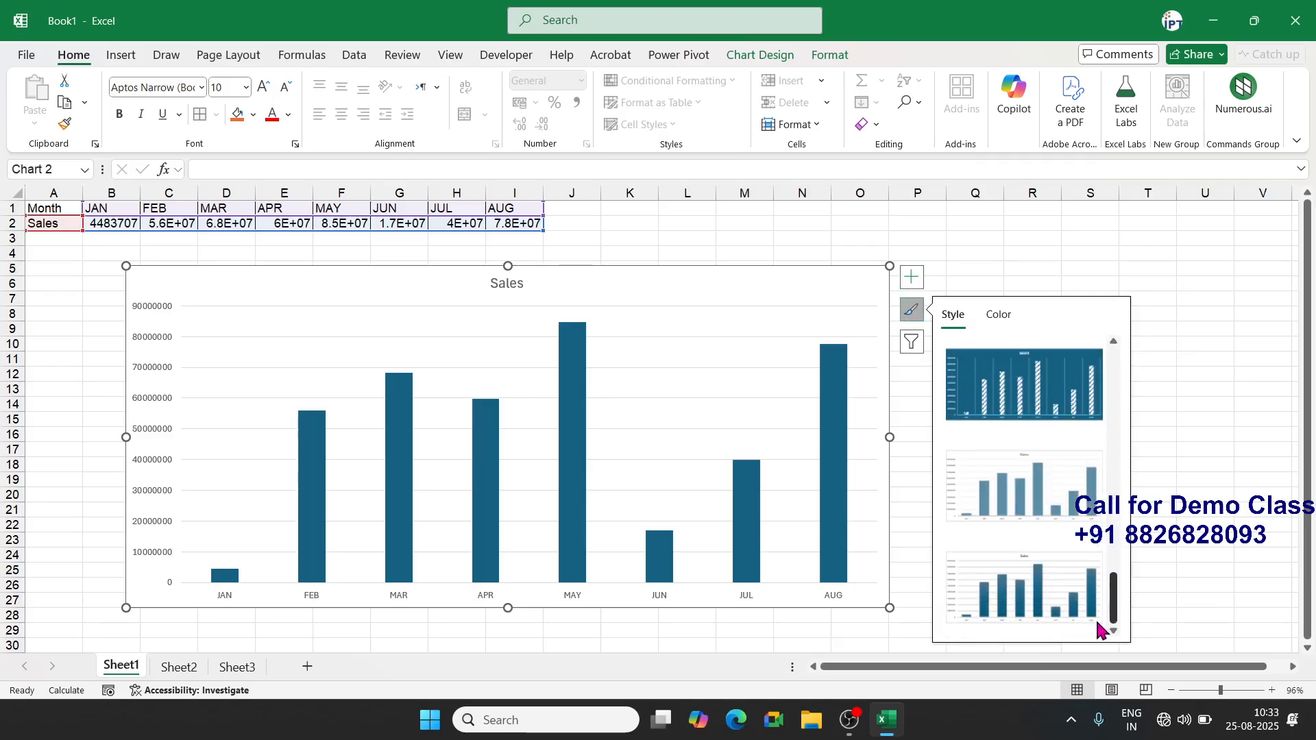
{"action": "left_click", "coordinate": [1052, 242]}
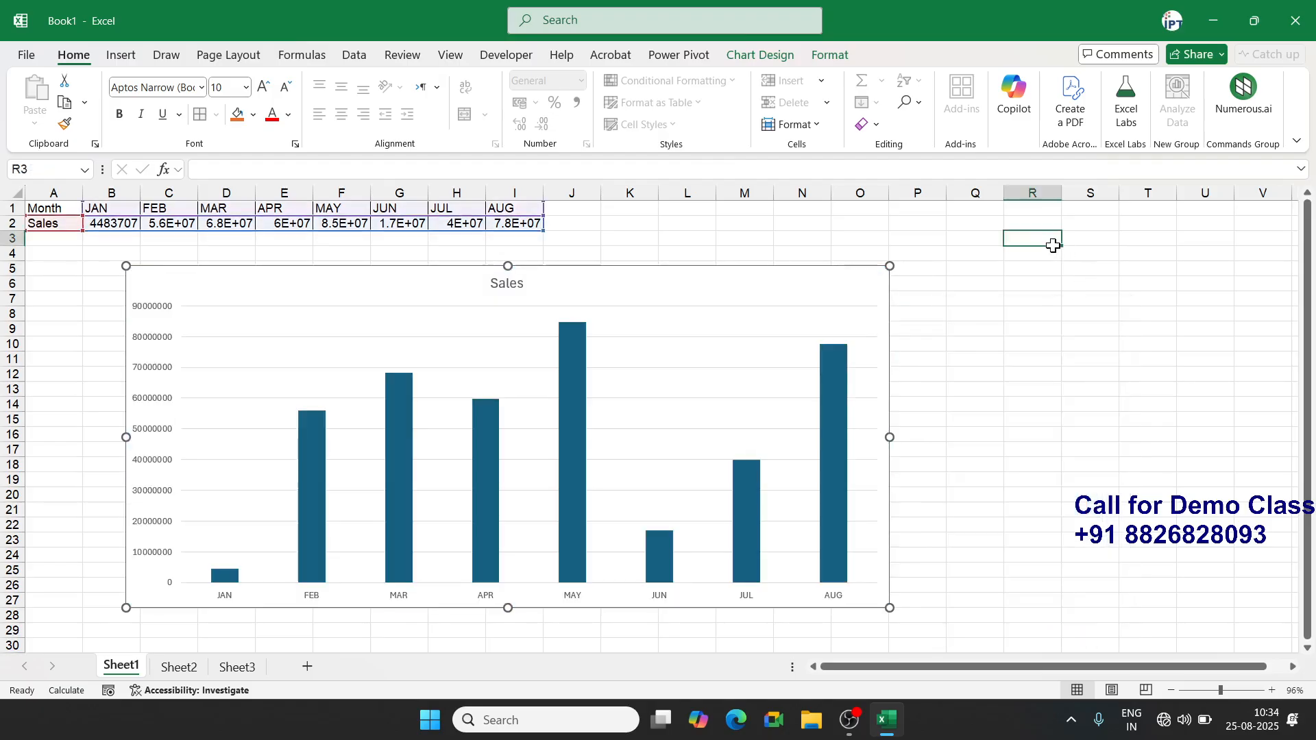
{"action": "left_click", "coordinate": [795, 277]}
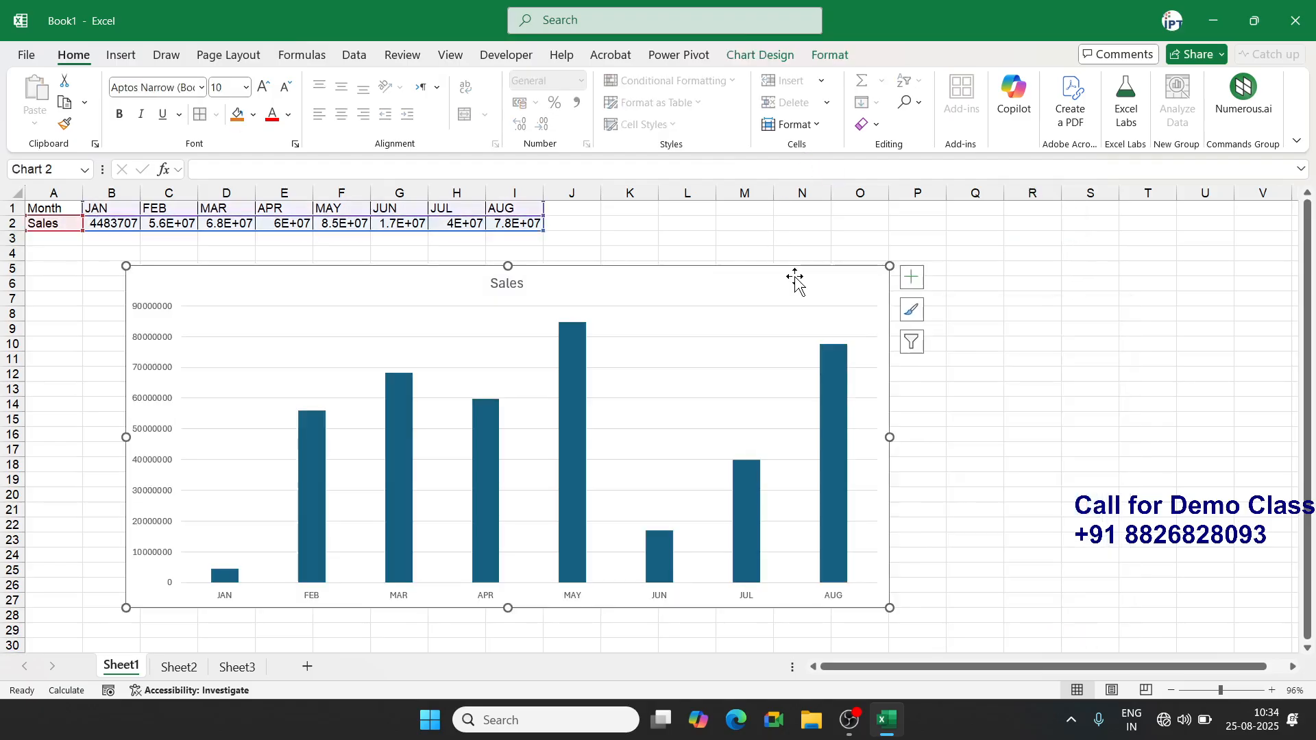
{"action": "left_click", "coordinate": [770, 55]}
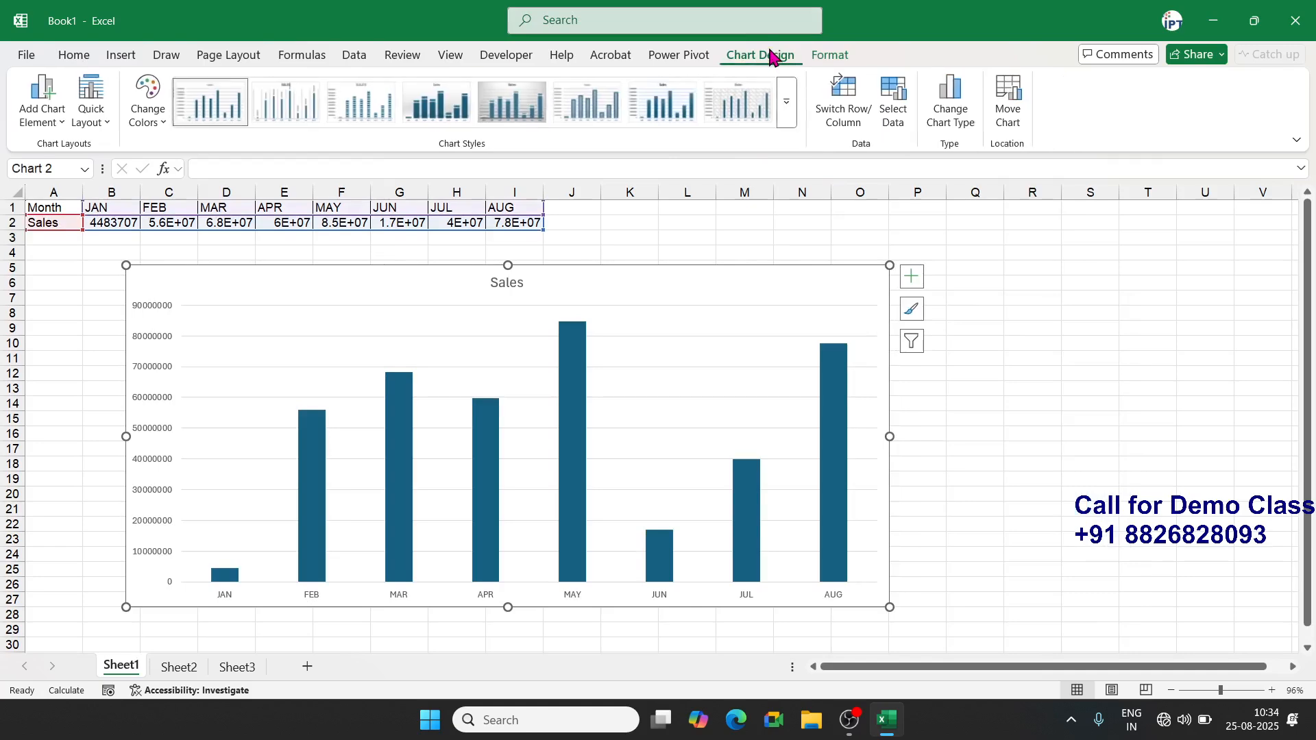
{"action": "left_click", "coordinate": [788, 103]}
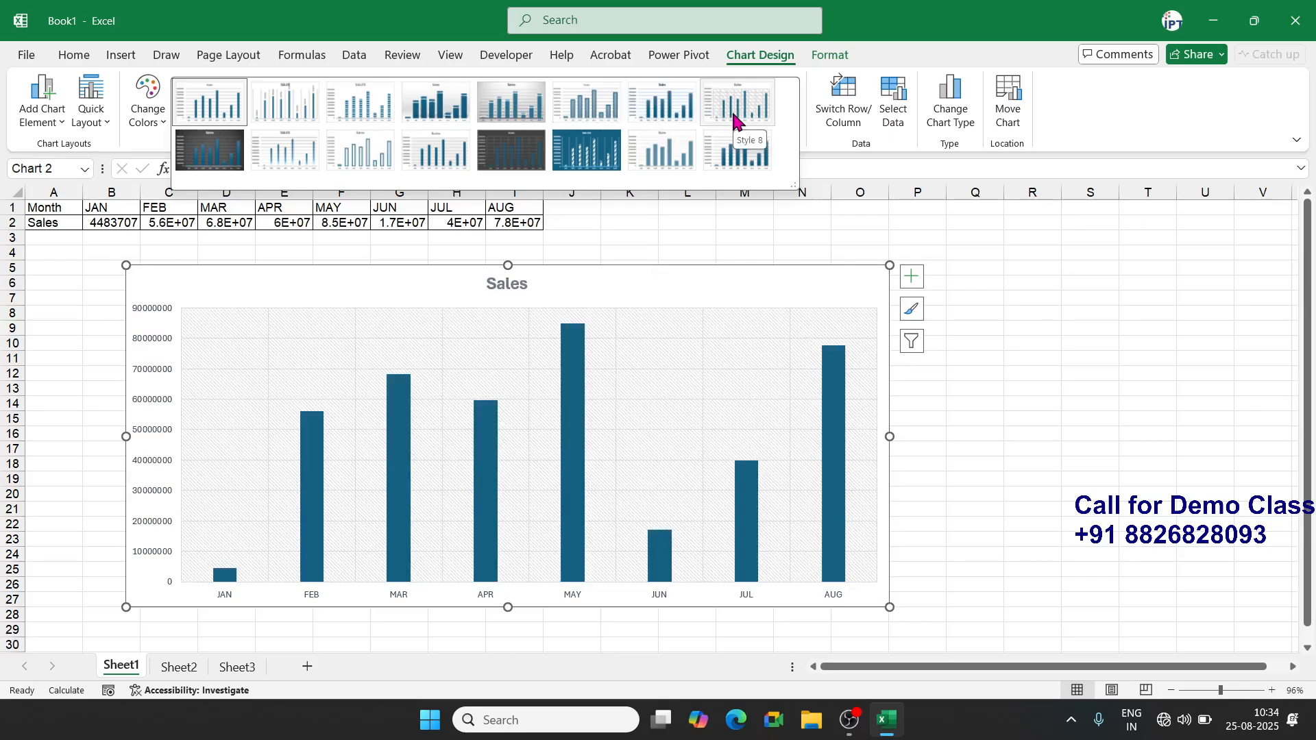
{"action": "left_click", "coordinate": [271, 292]}
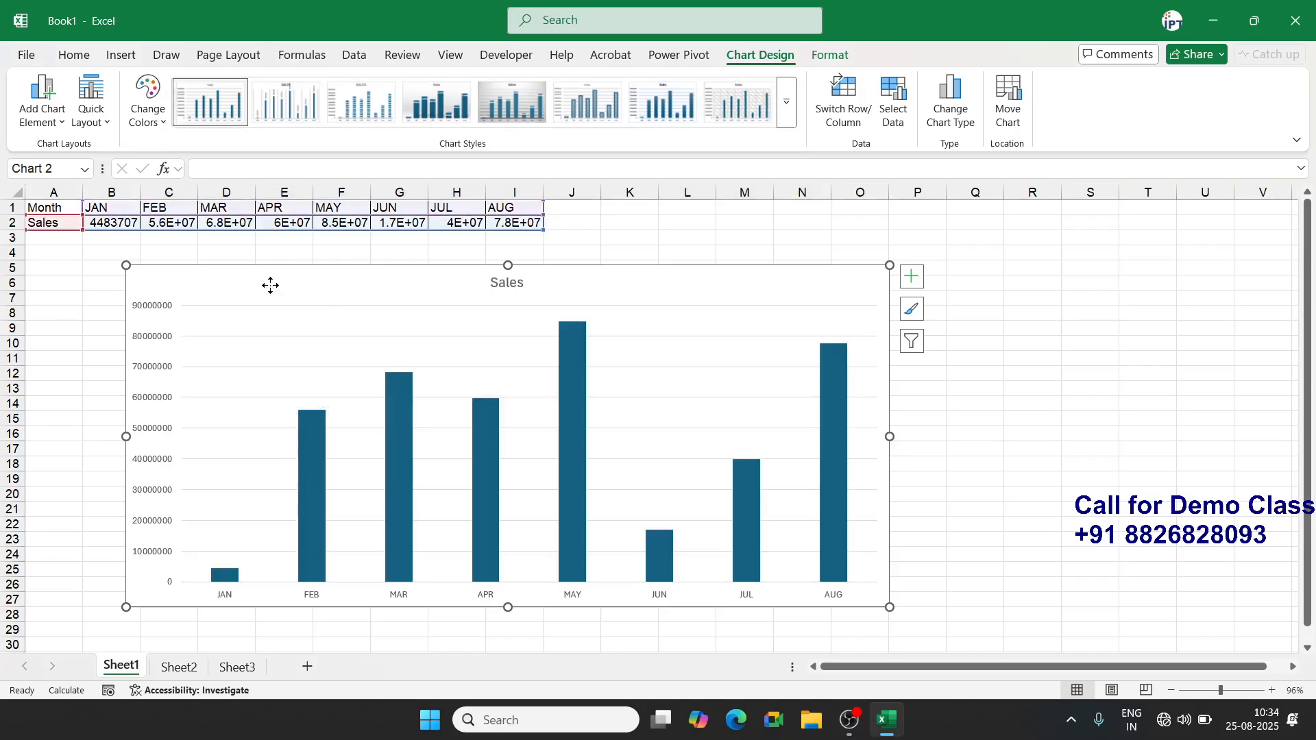
Open the chart area formatting of the Sales chart and expand its fill options
{"action": "right_click", "coordinate": [271, 291]}
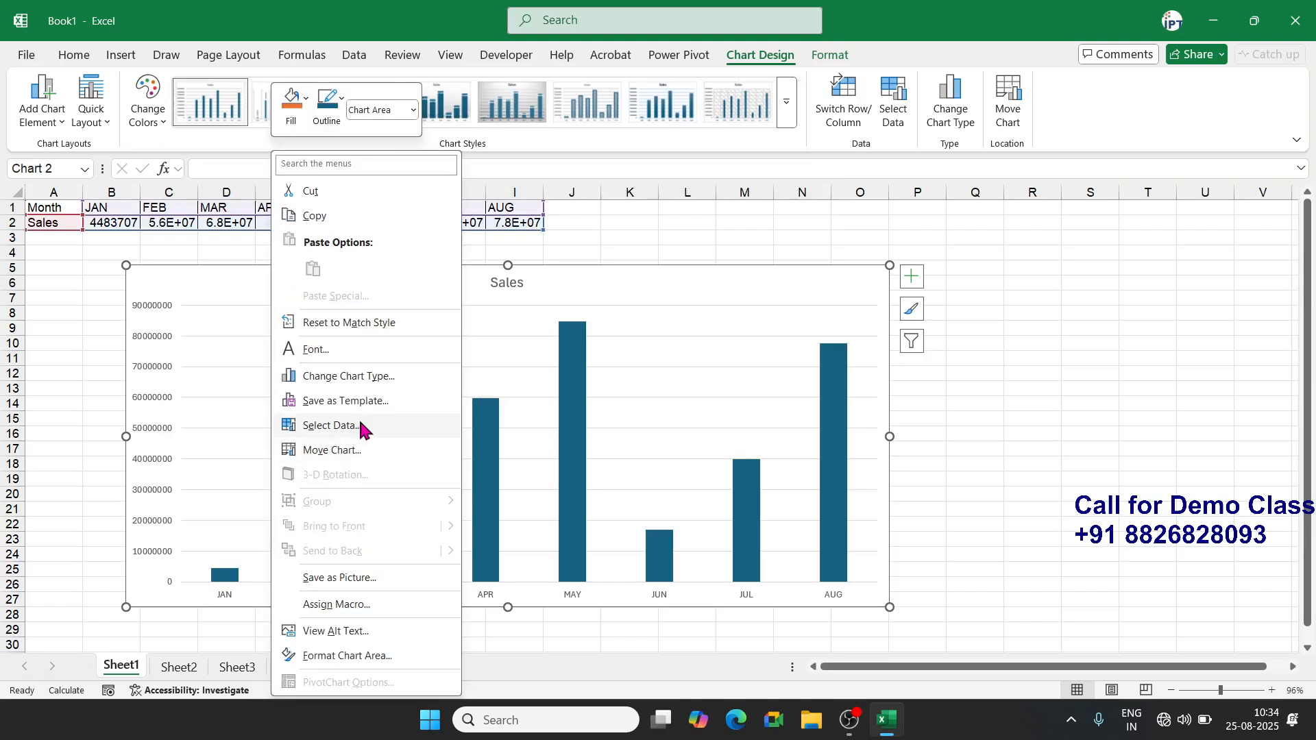
{"action": "left_click", "coordinate": [347, 657]}
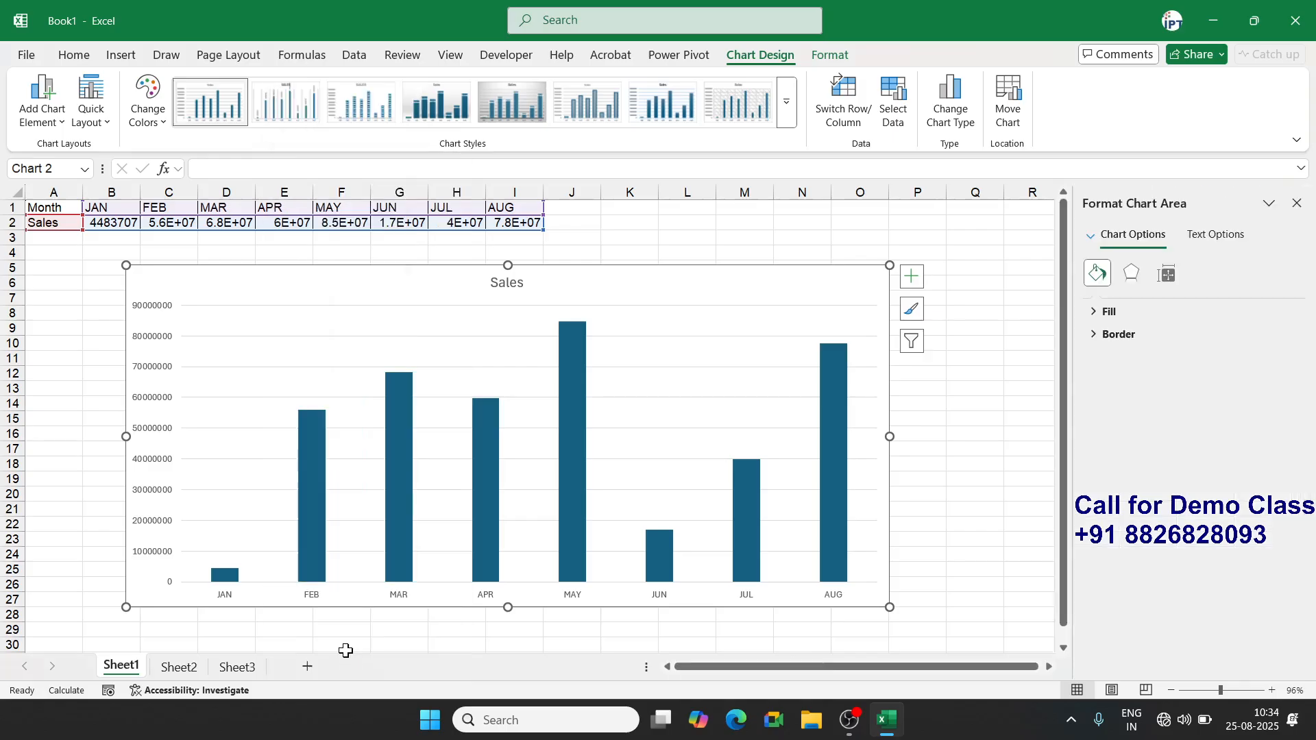
{"action": "left_click", "coordinate": [1116, 316]}
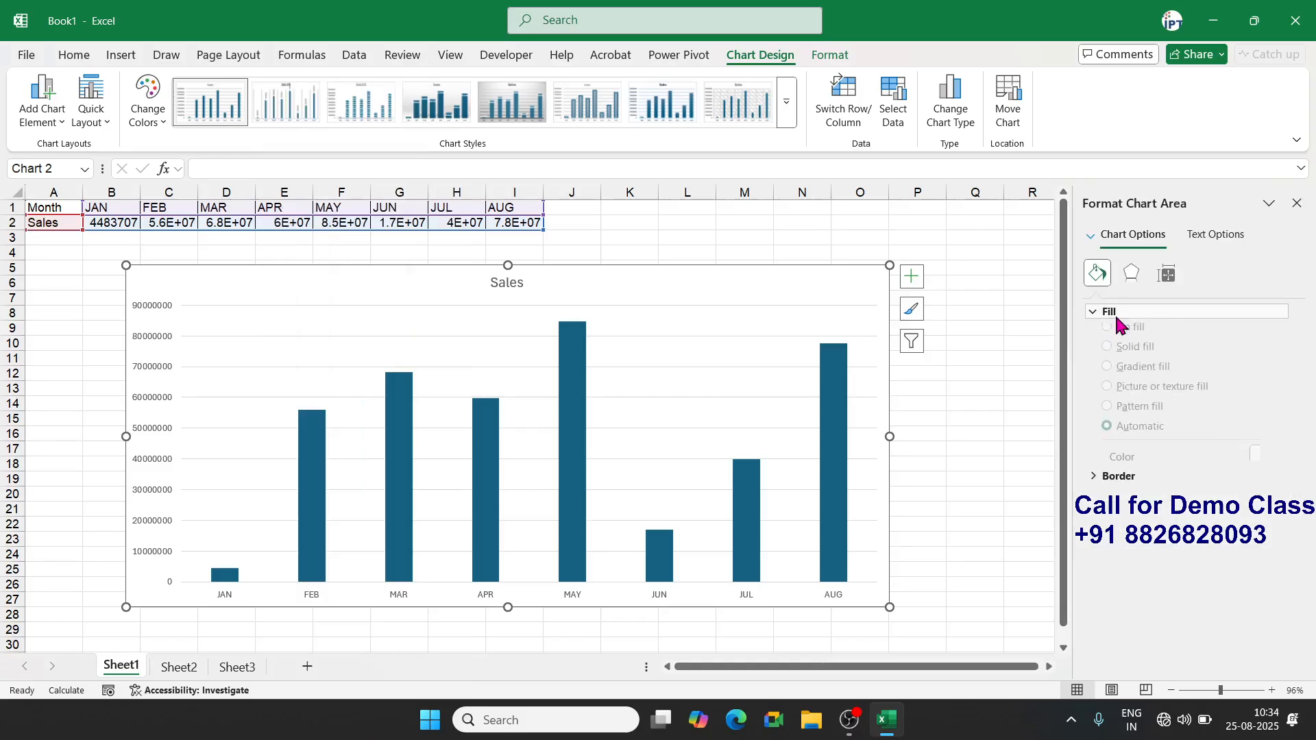
Fill the chart area with solid light green, then try a gradient fill
{"action": "left_click", "coordinate": [1125, 360]}
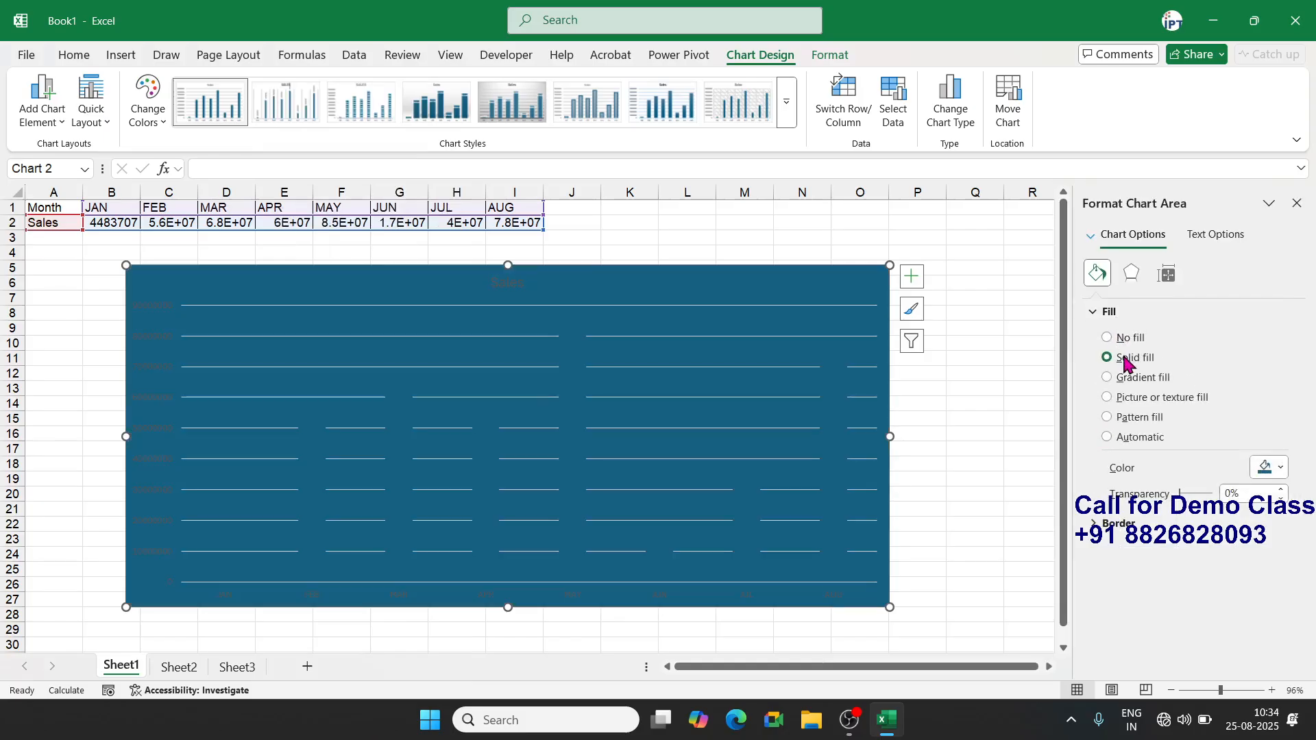
{"action": "left_click", "coordinate": [1269, 473]}
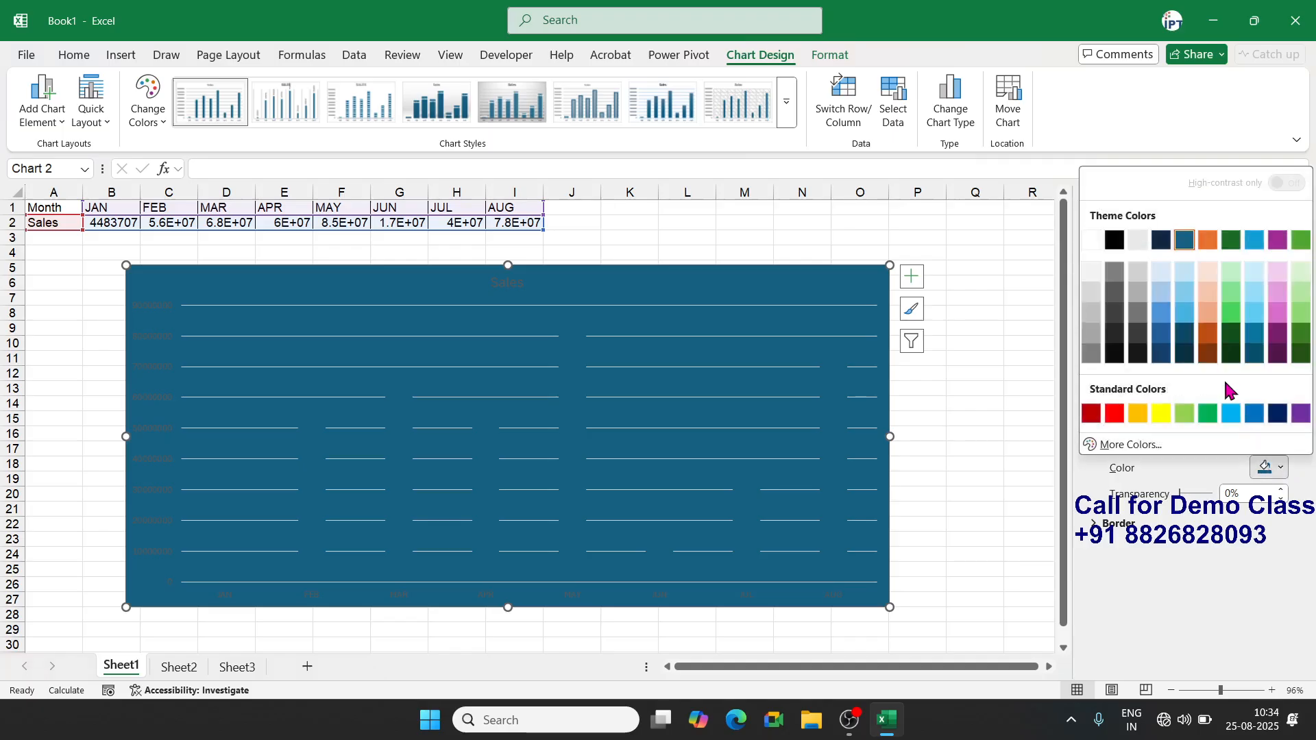
{"action": "left_click", "coordinate": [1194, 423]}
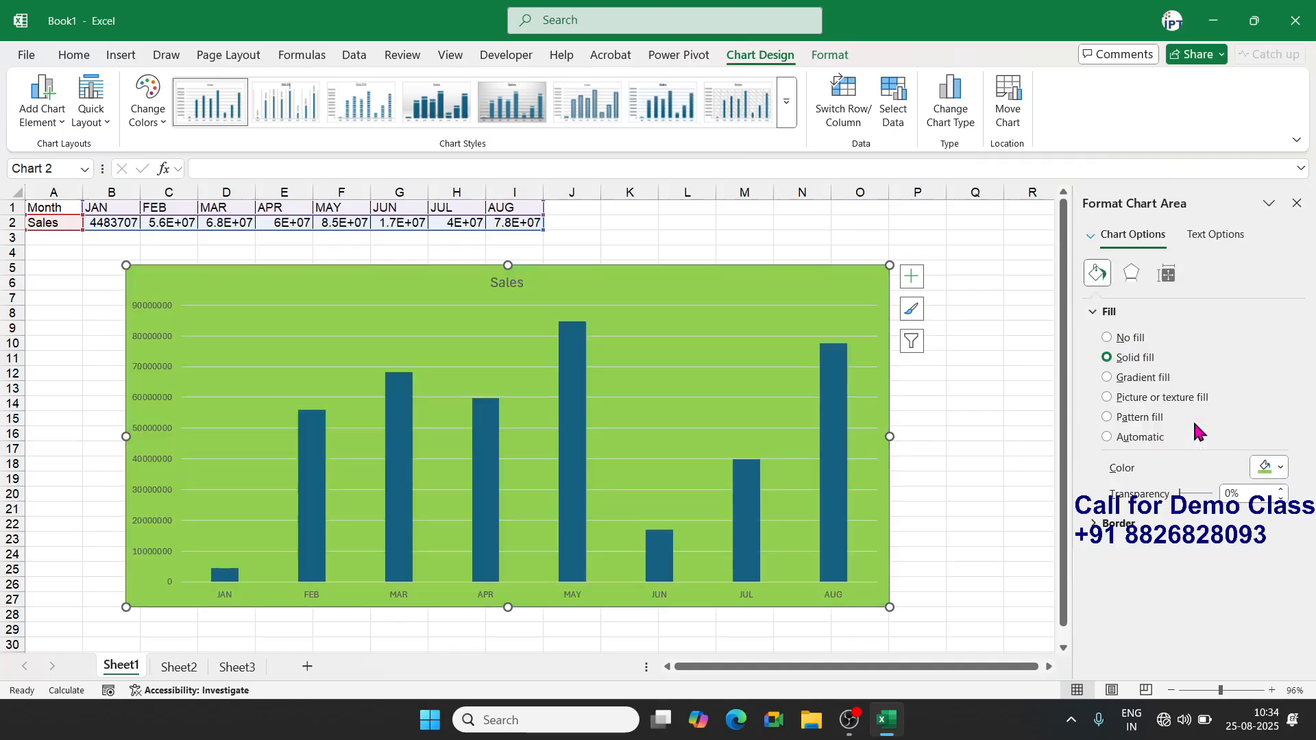
{"action": "left_click", "coordinate": [1142, 379]}
Apply a picture or texture fill to the chart area, keeping the default woven texture after viewing the texture choices
{"action": "left_click", "coordinate": [1142, 399]}
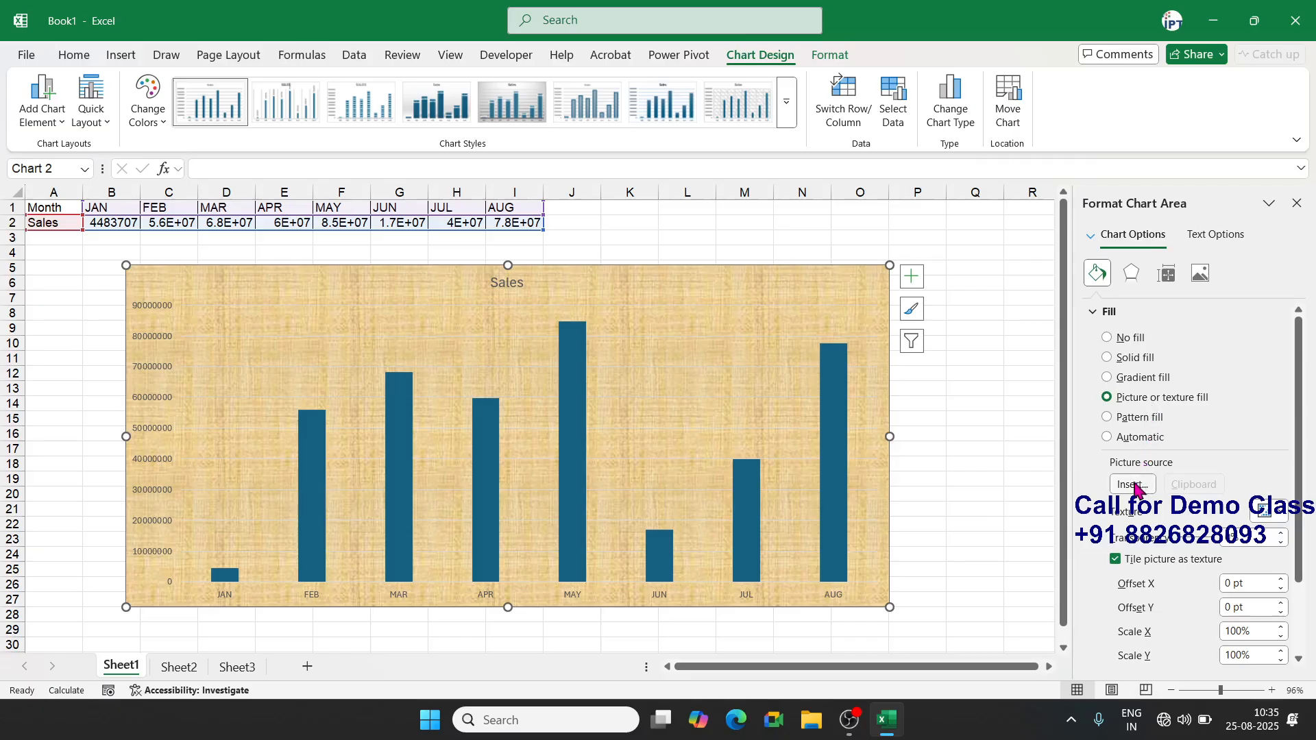
{"action": "left_click", "coordinate": [1274, 520]}
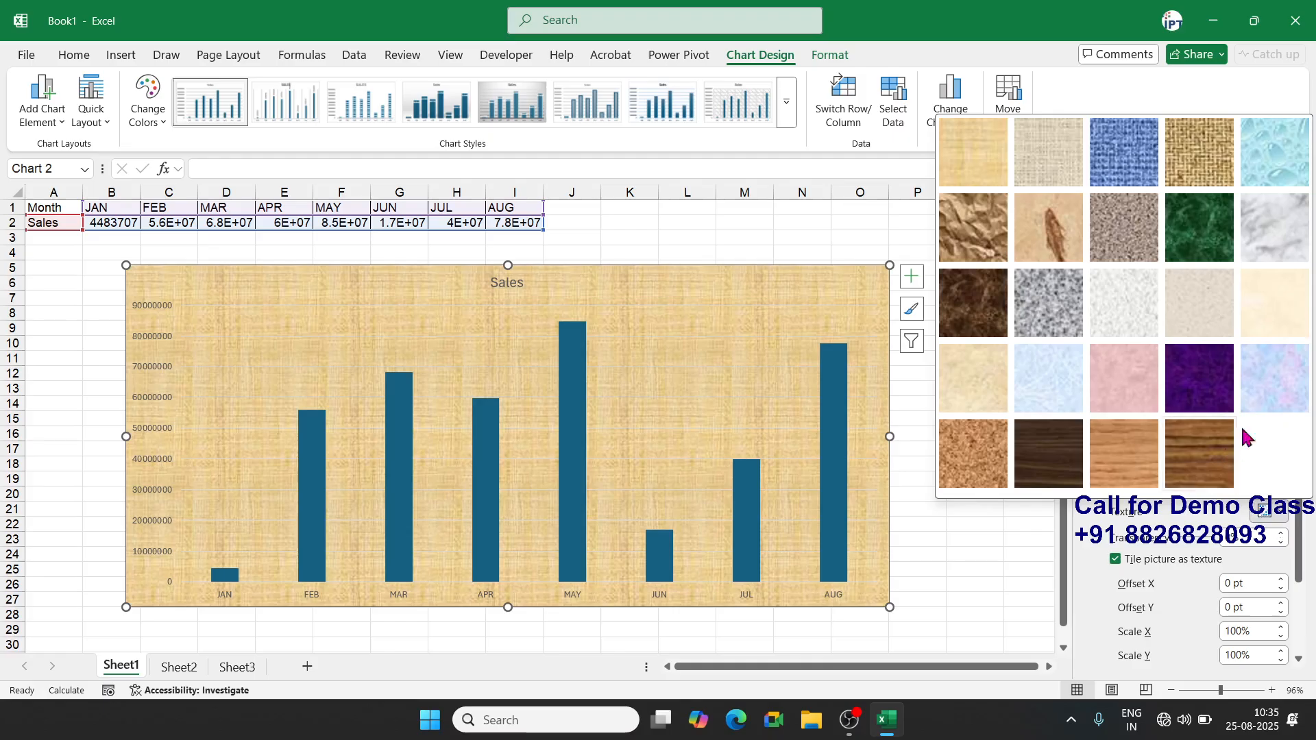
{"action": "left_click", "coordinate": [1174, 521]}
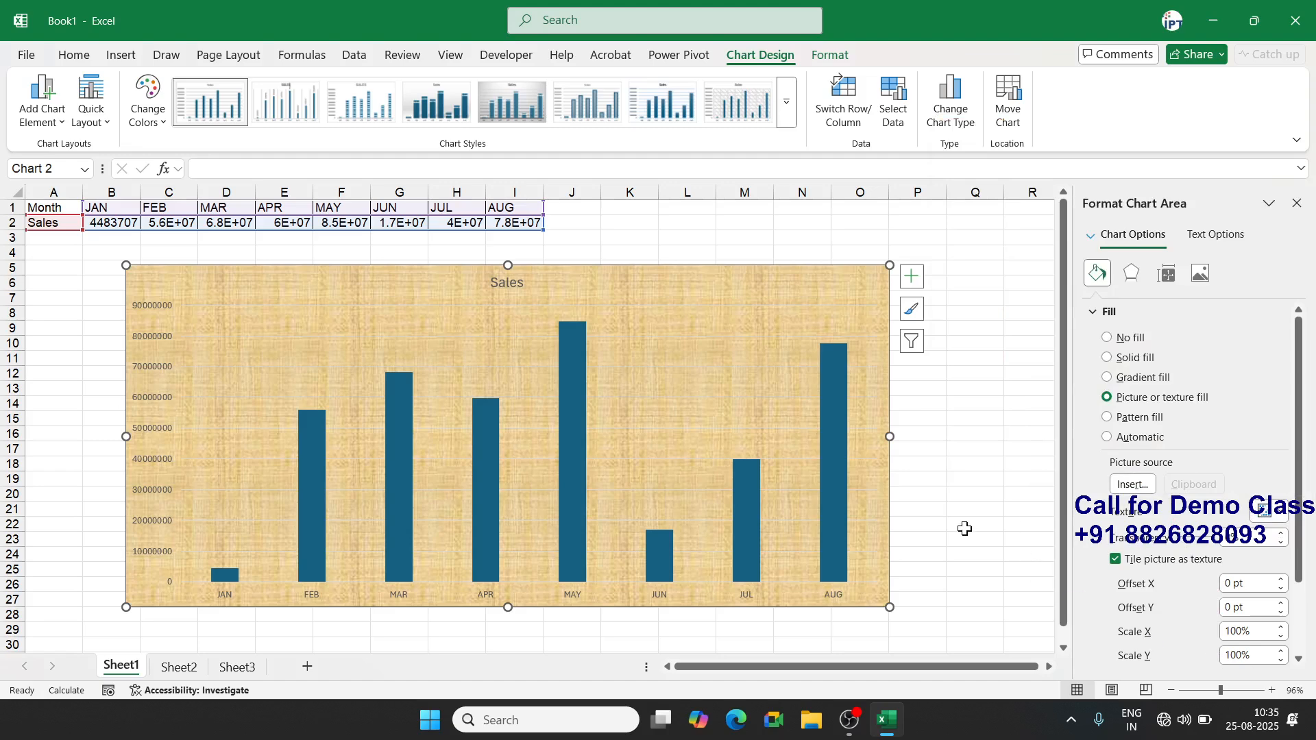
View the formatting options of the plot area, the data series and the chart area, and deselect the chart
{"action": "left_click", "coordinate": [654, 362]}
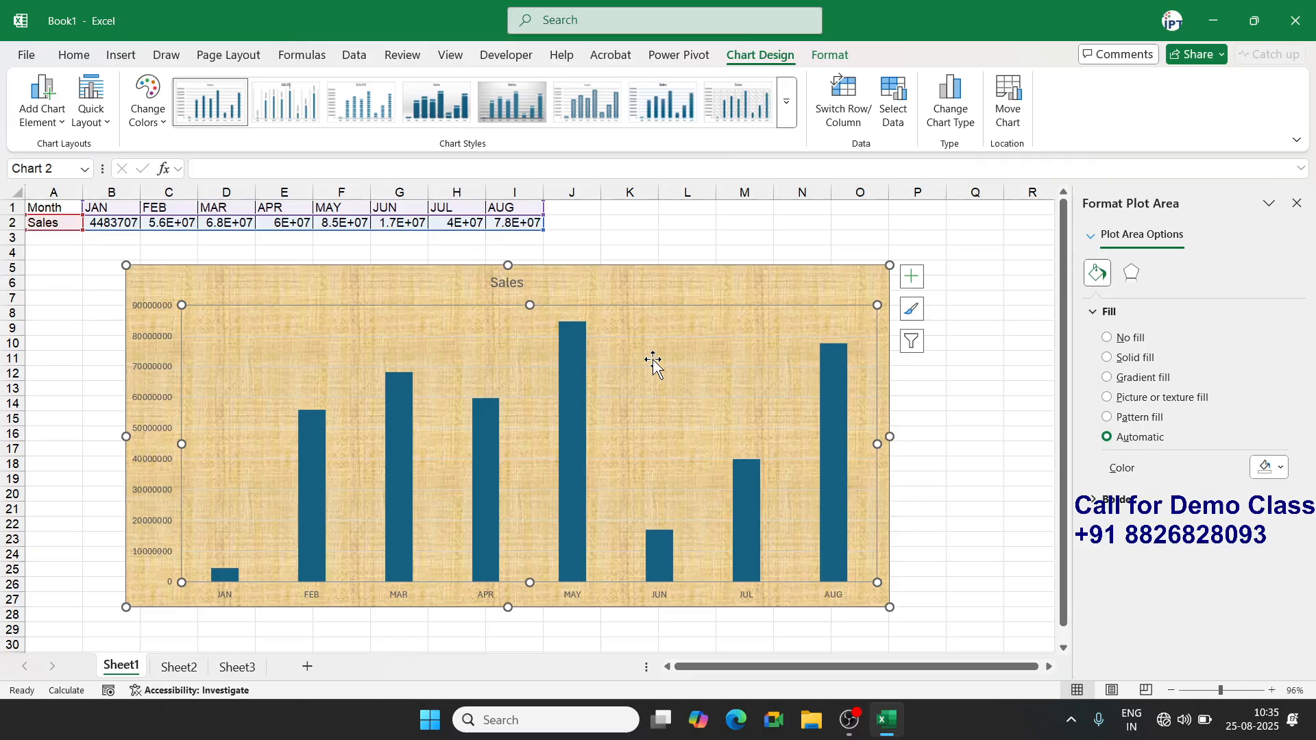
{"action": "left_click", "coordinate": [583, 408]}
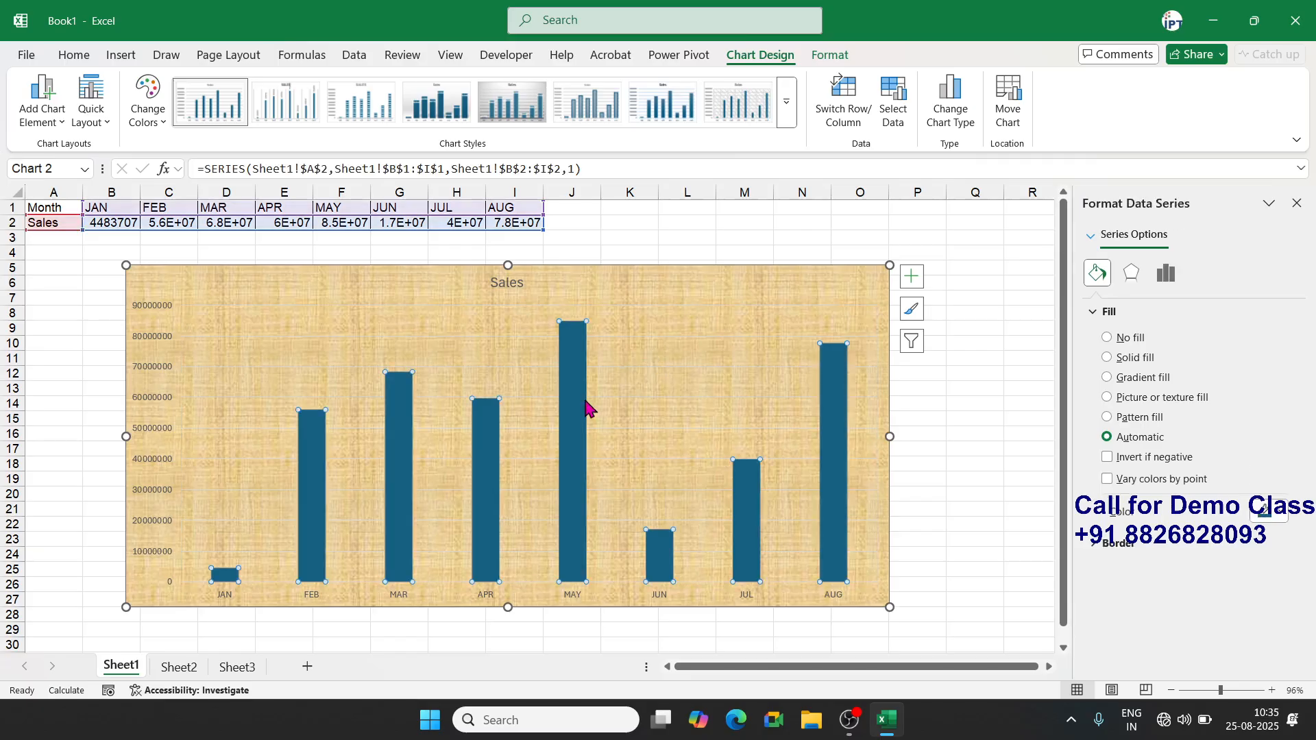
{"action": "left_click", "coordinate": [155, 419]}
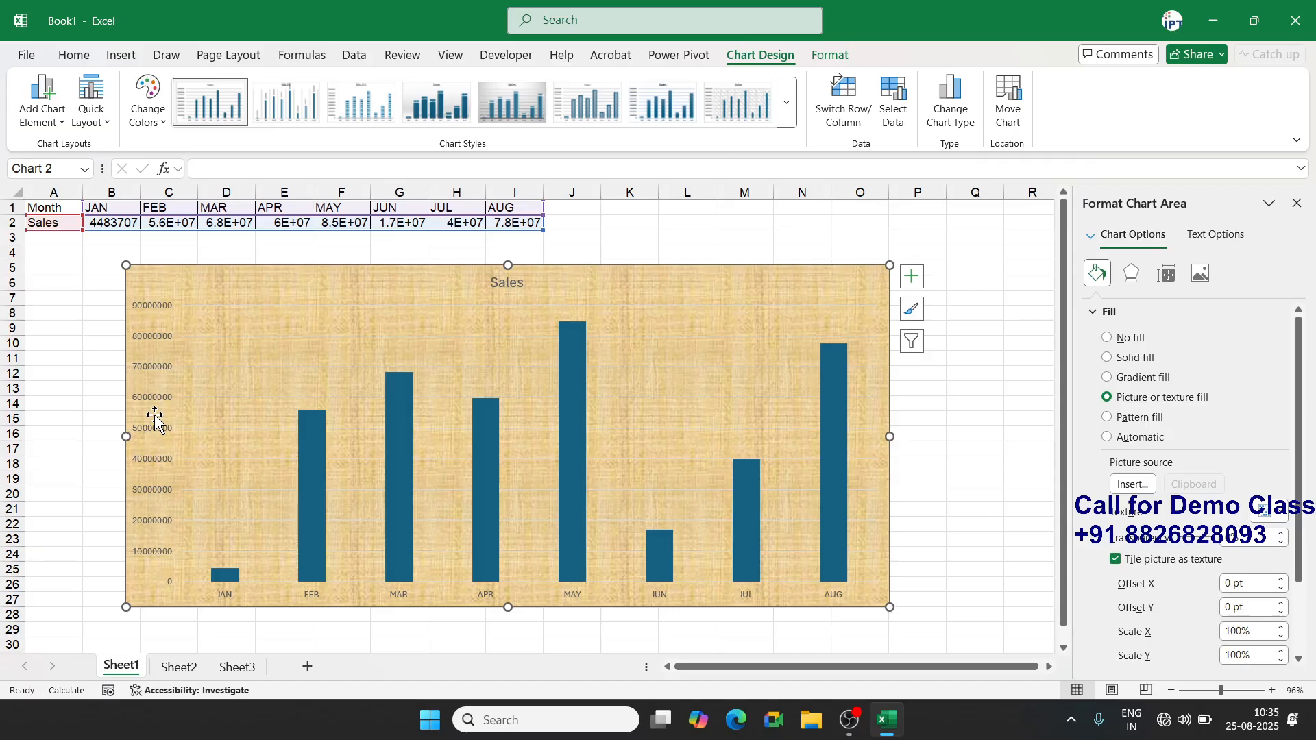
{"action": "left_click", "coordinate": [68, 511]}
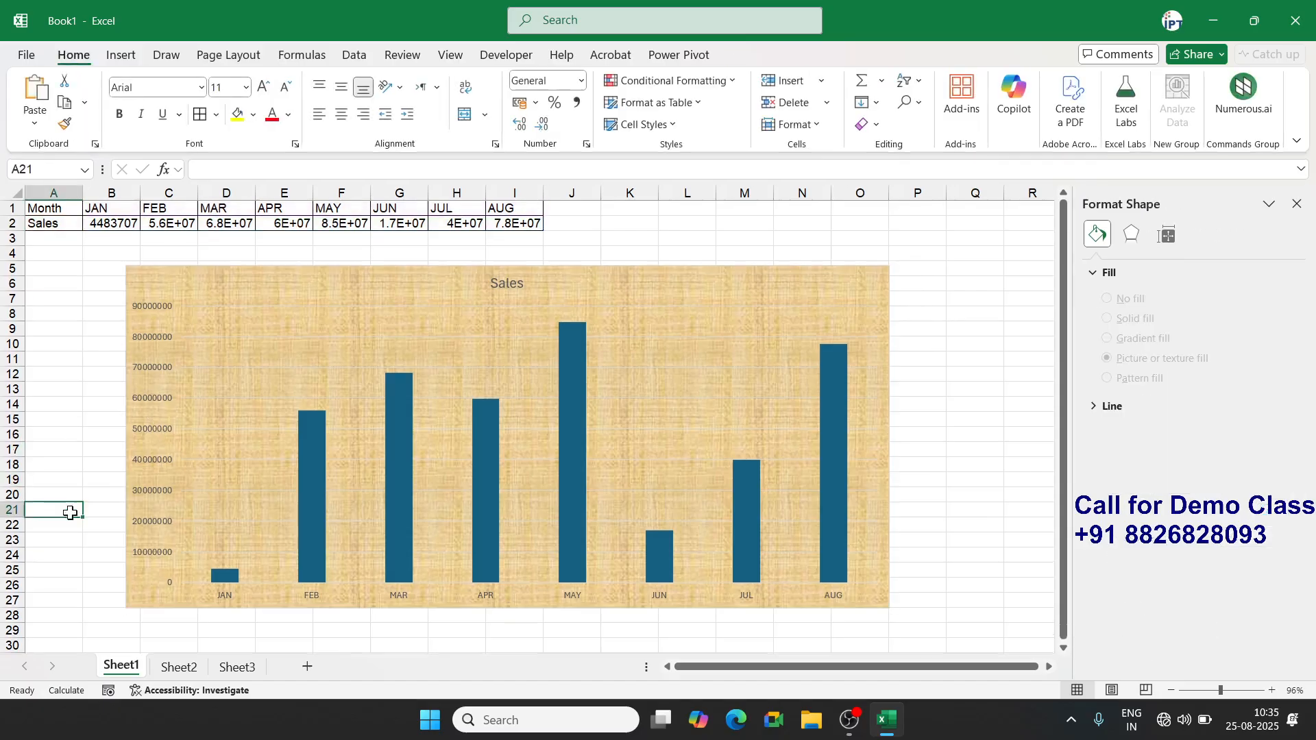
On Sheet2, enter the heading Month in A1 and JAN in A2, and fill the month series down to A27
{"action": "left_click", "coordinate": [178, 667]}
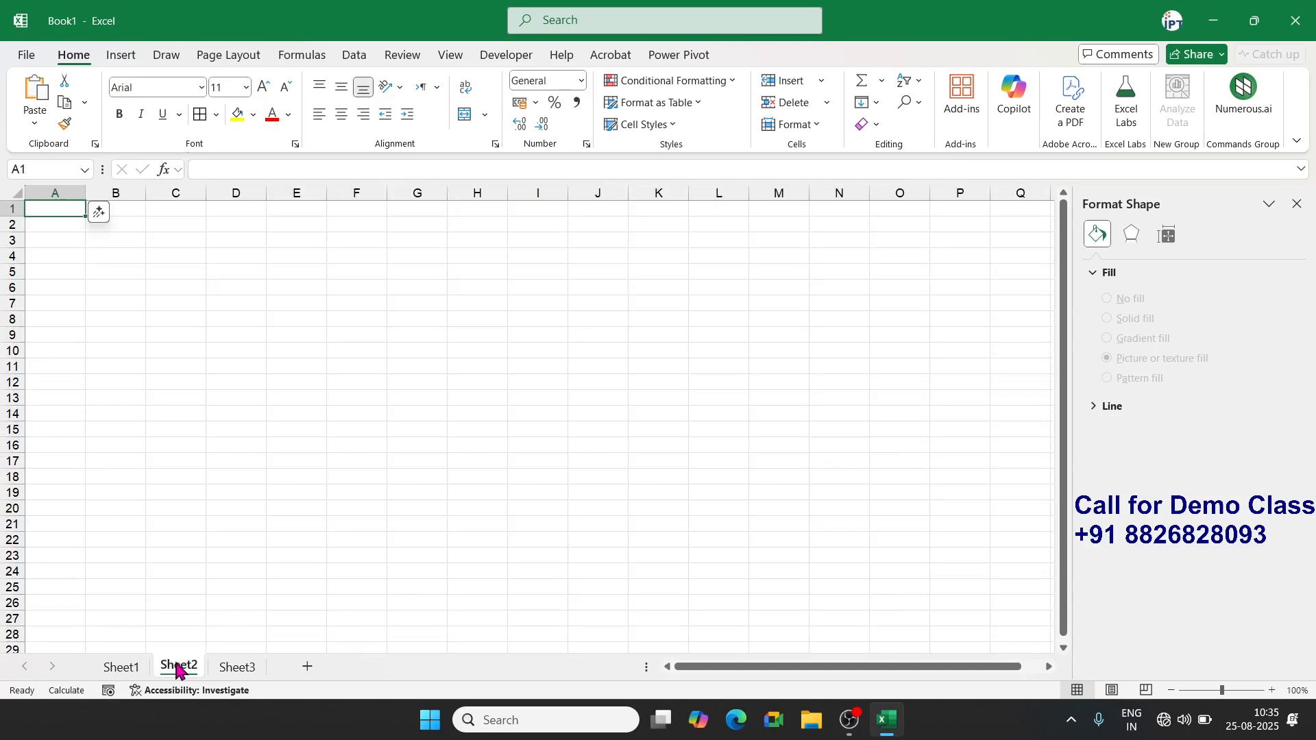
{"action": "type", "text": "Month"}
{"action": "key", "text": "Return"}
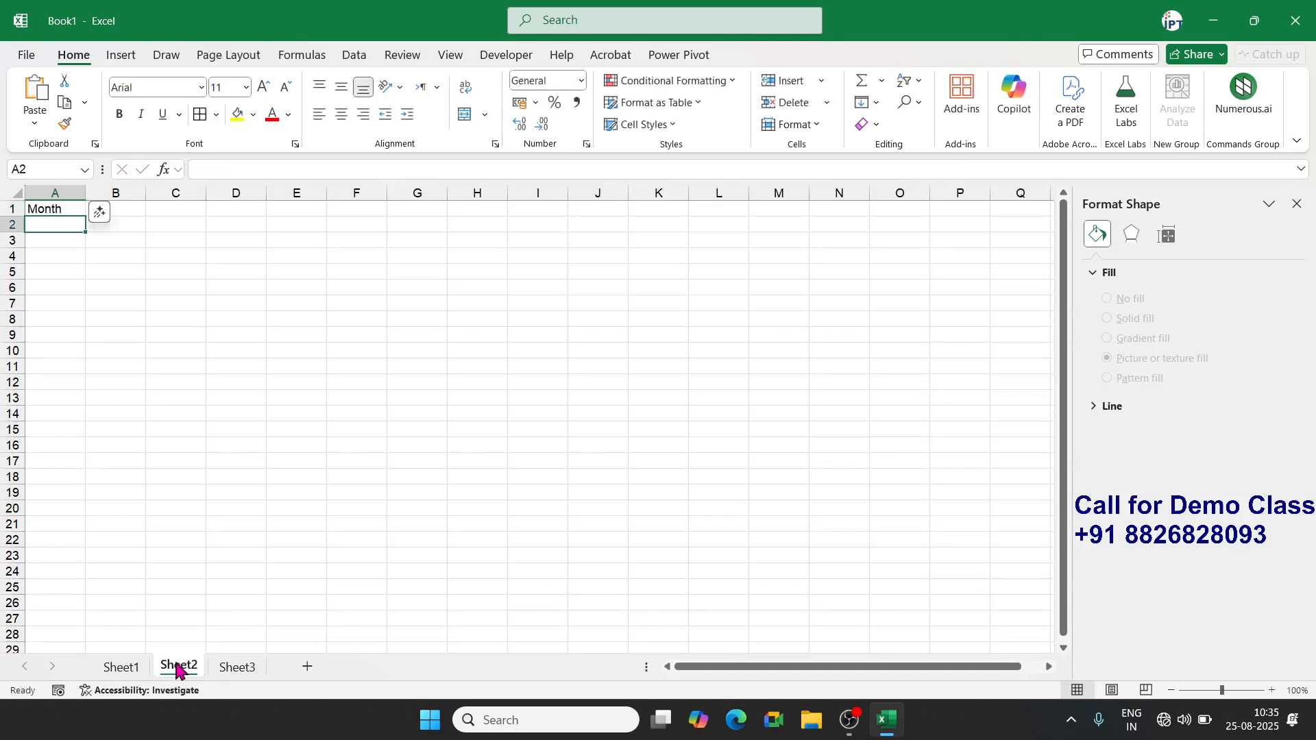
{"action": "type", "text": "JAN"}
{"action": "key", "text": "Return"}
{"action": "key", "text": "Up"}
{"action": "left_click_drag", "start_coordinate": [86, 232], "coordinate": [125, 619]}
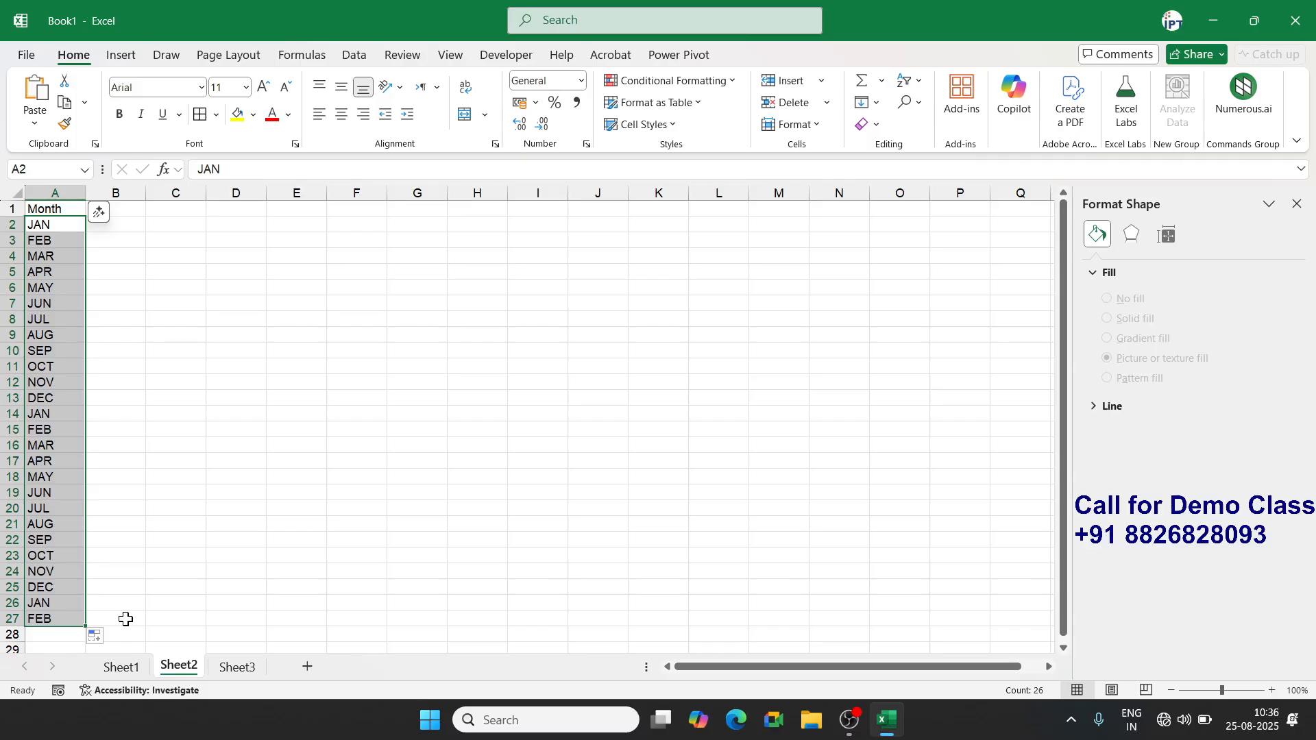
{"action": "type", "text": "++++++++++++++++"}
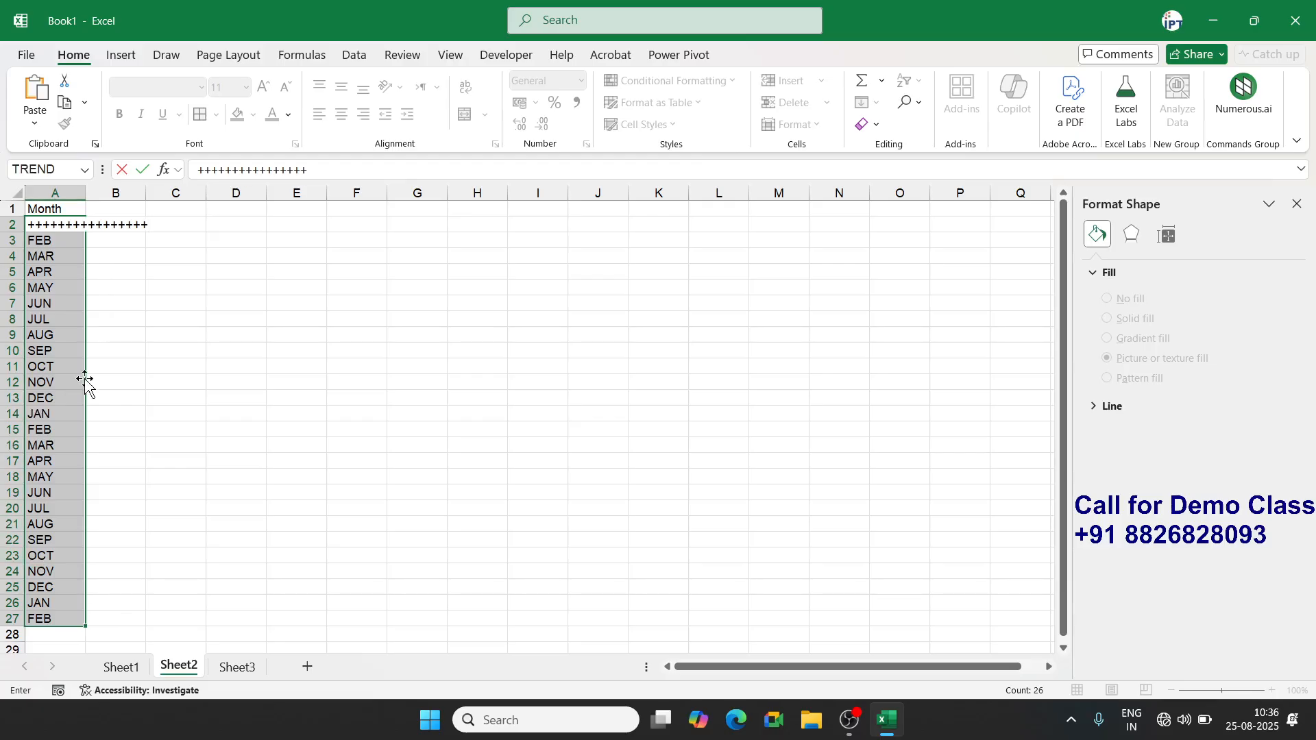
{"action": "key", "text": "Escape"}
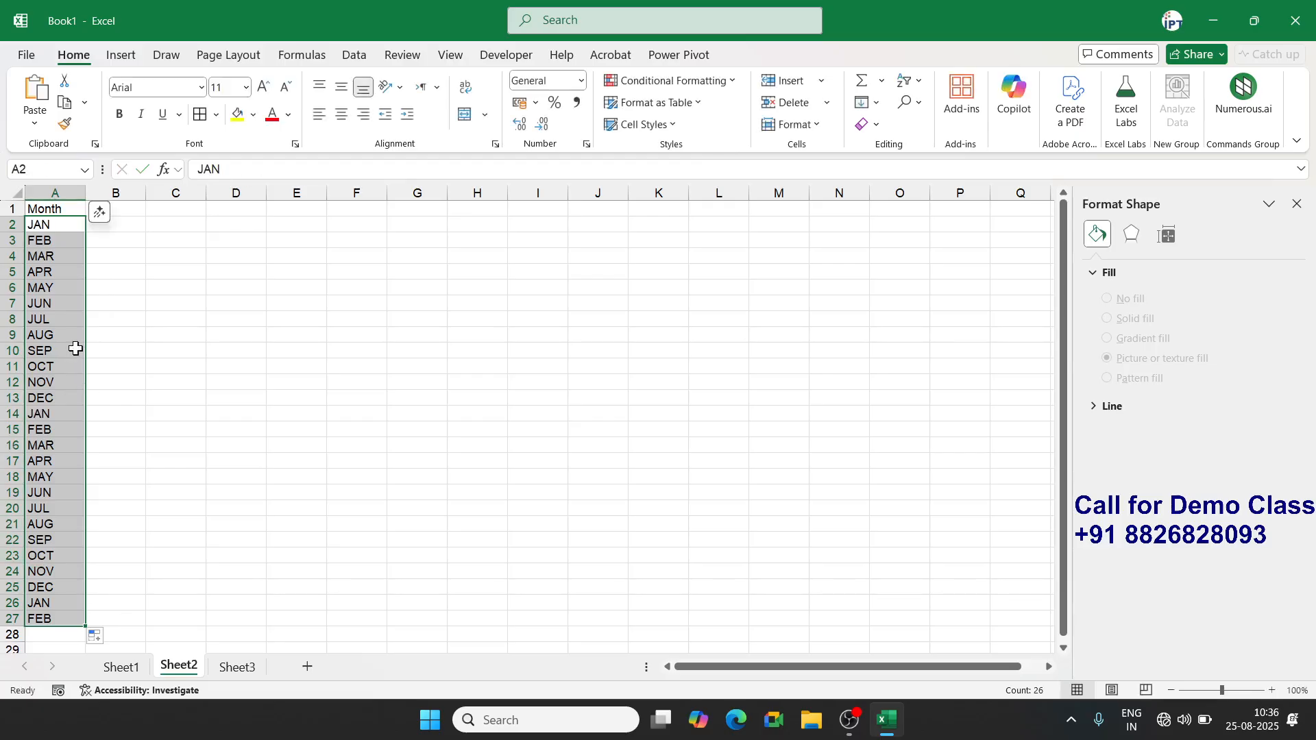
Clear the repeated months from A14 through A27 so the list ends at DEC
{"action": "key", "text": "ctrl+Down"}
{"action": "key", "text": "Up"}
{"action": "key", "text": "Up"}
{"action": "key", "text": "Up"}
{"action": "key", "text": "Up"}
{"action": "key", "text": "Up"}
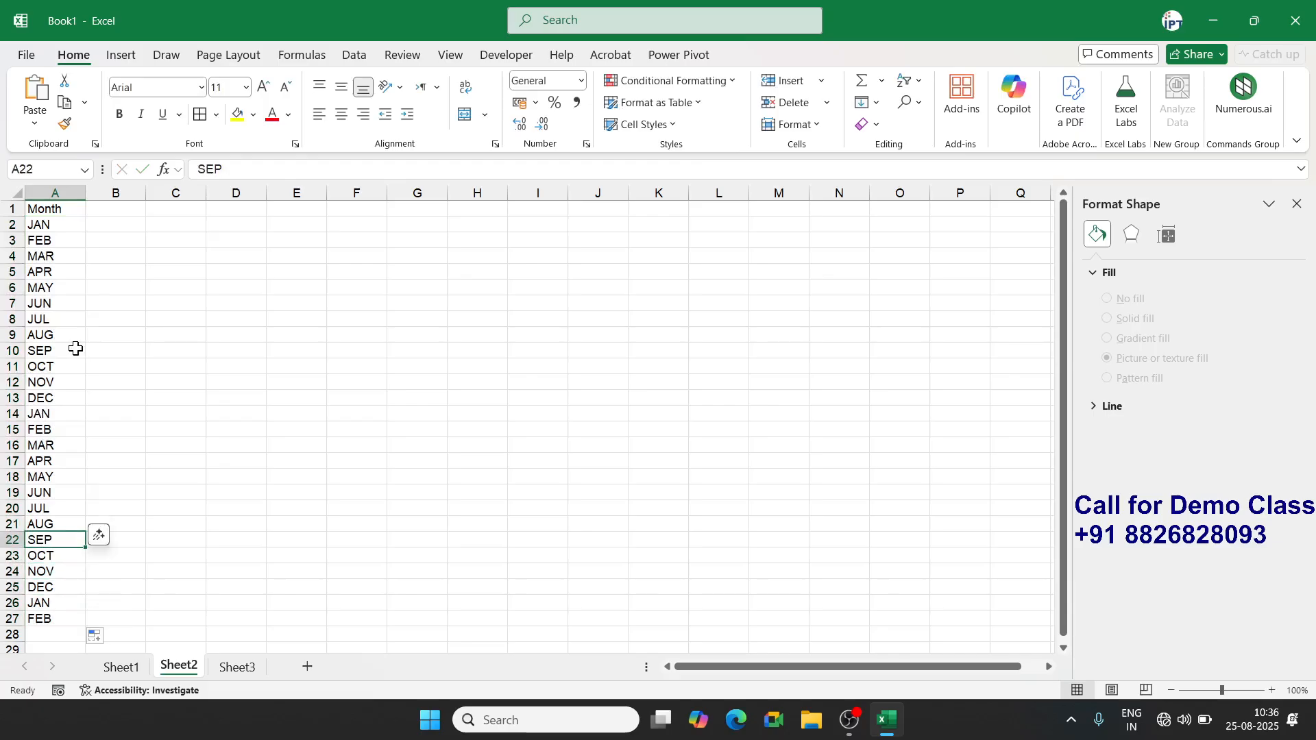
{"action": "key", "text": "Up"}
{"action": "key", "text": "Up"}
{"action": "key", "text": "Up"}
{"action": "key", "text": "Up"}
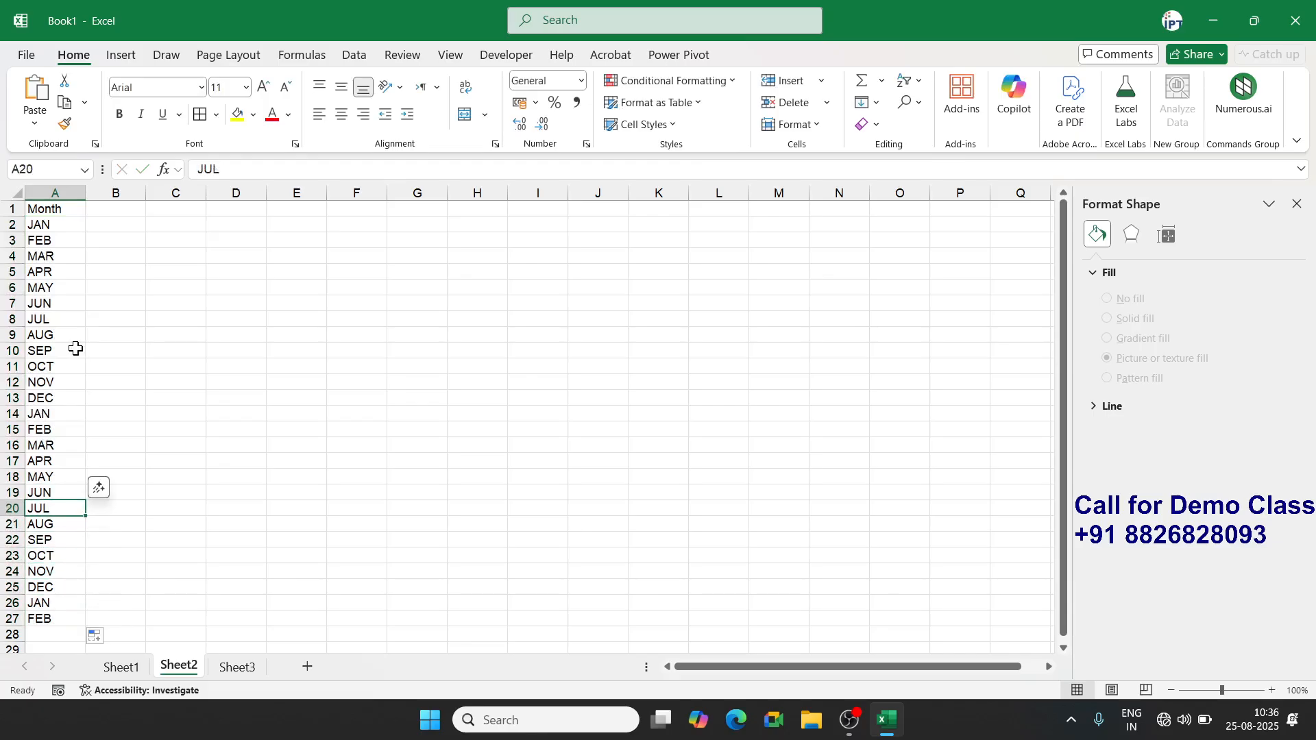
{"action": "key", "text": "Up"}
{"action": "key", "text": "Up"}
{"action": "key", "text": "Up"}
{"action": "key", "text": "Up"}
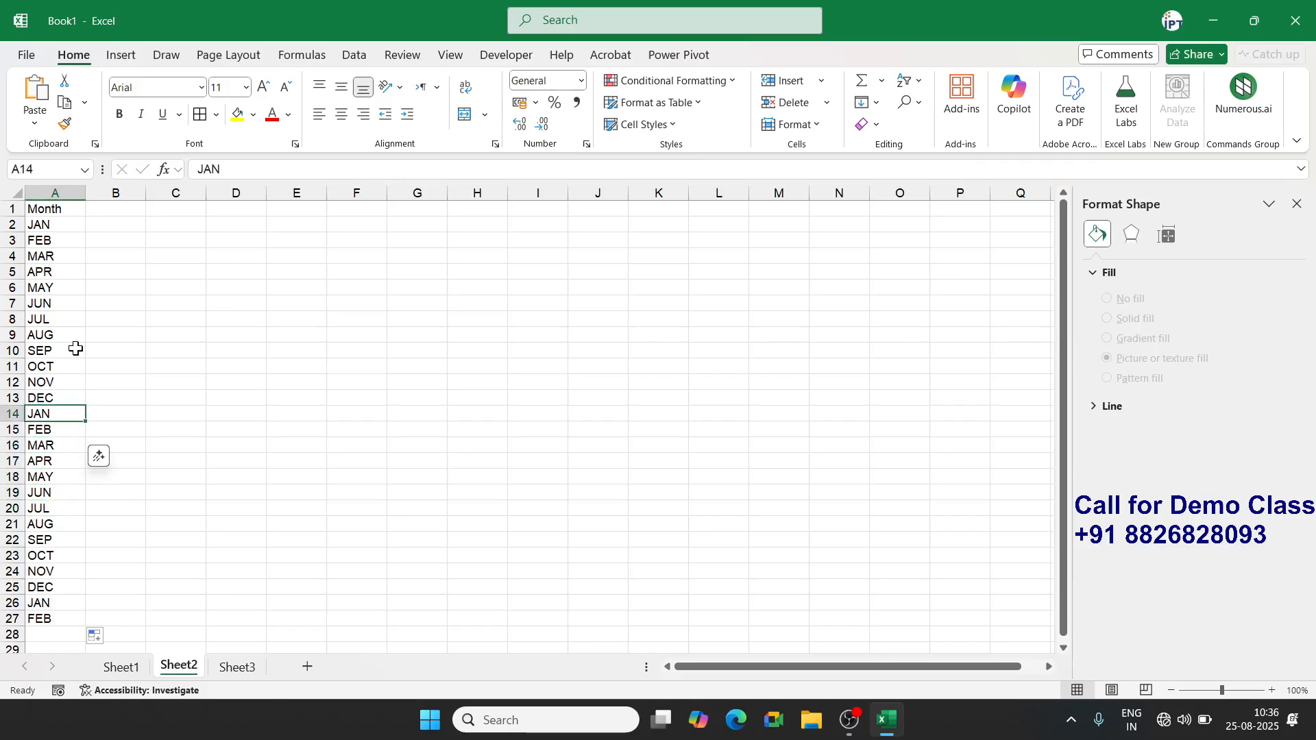
{"action": "key", "text": "ctrl+shift+Down"}
{"action": "key", "text": "Delete"}
{"action": "key", "text": "ctrl+Home"}
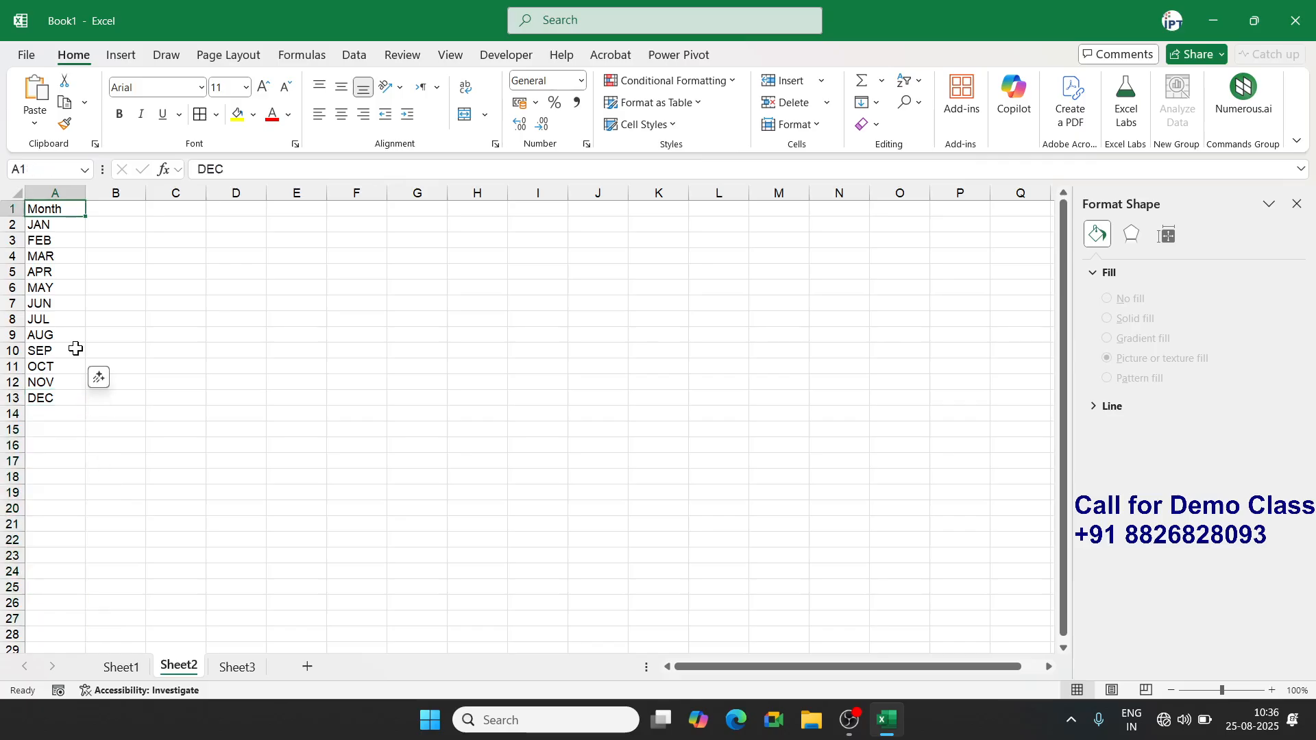
Enter the heading Sales in B1 and the formula =RANDBETWEEN(10,90) in B2
{"action": "key", "text": "Right"}
{"action": "type", "text": "Sales"}
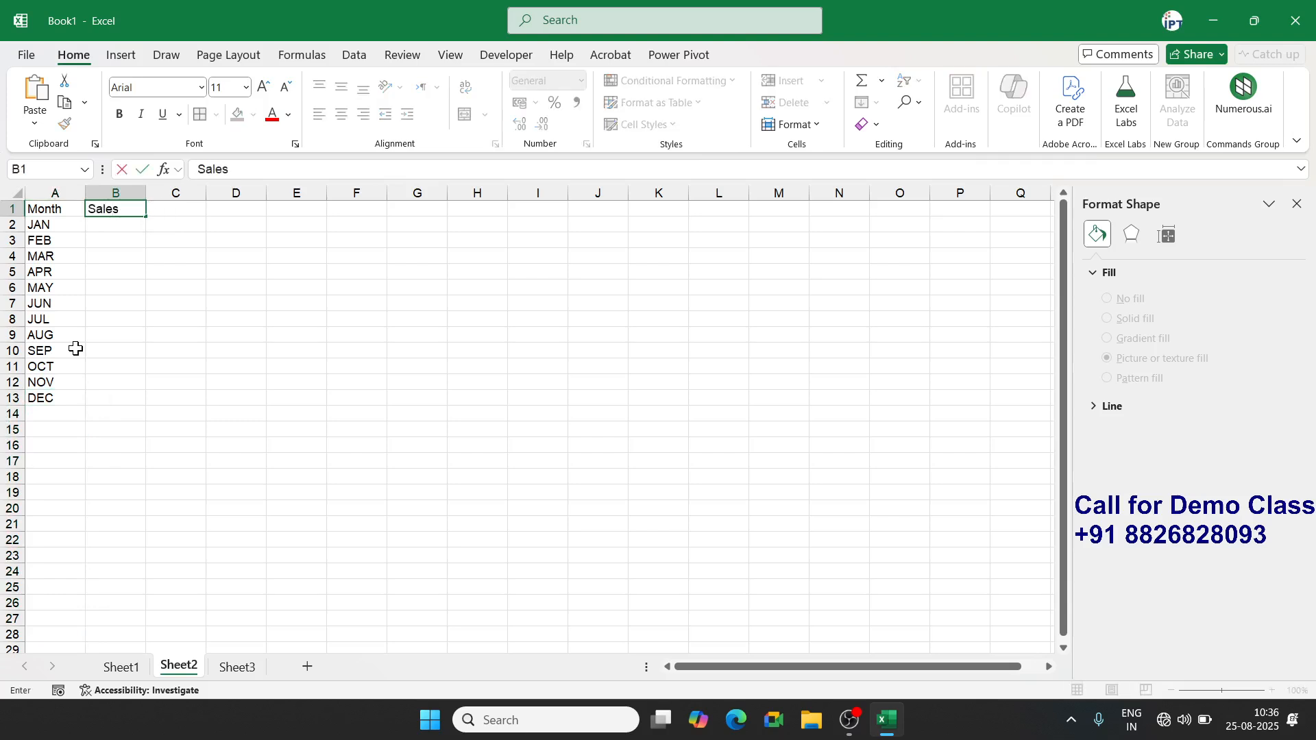
{"action": "key", "text": "Return"}
{"action": "type", "text": "=ra"}
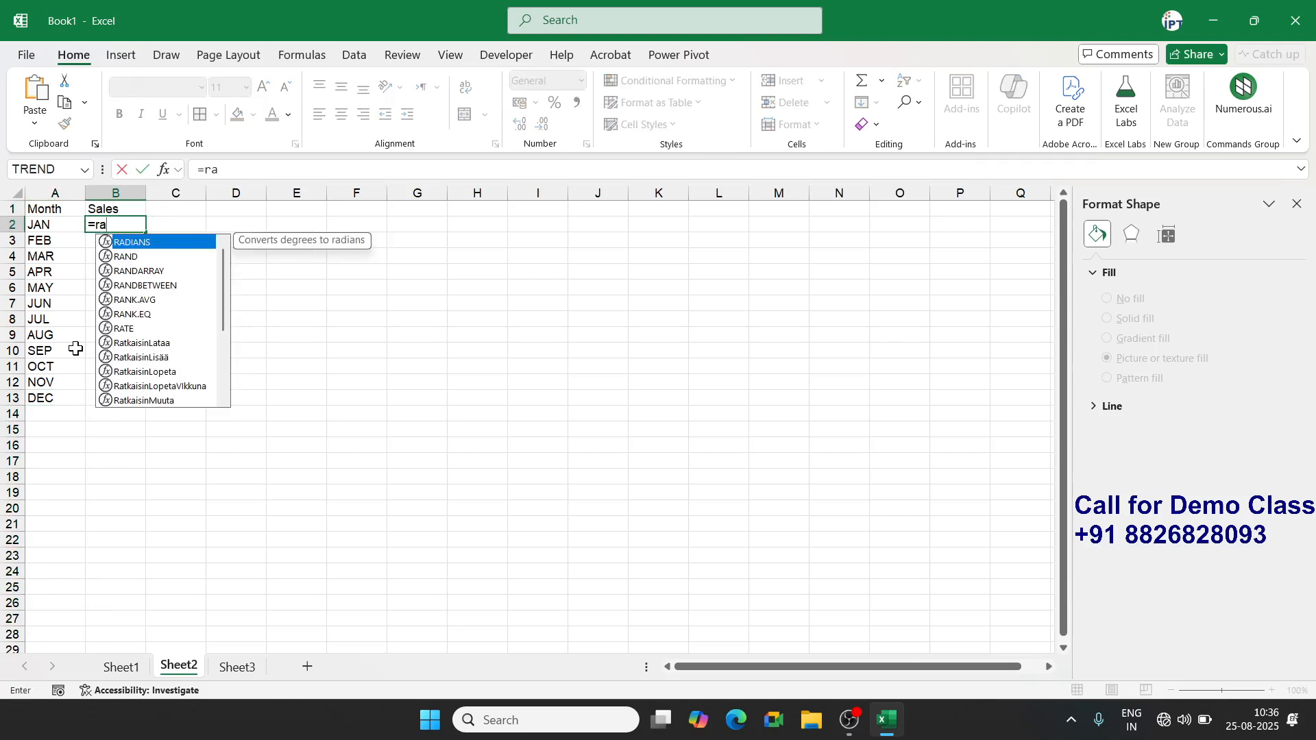
{"action": "key", "text": "Down"}
{"action": "key", "text": "Down"}
{"action": "key", "text": "Down"}
{"action": "key", "text": "Tab"}
{"action": "type", "text": "10"}
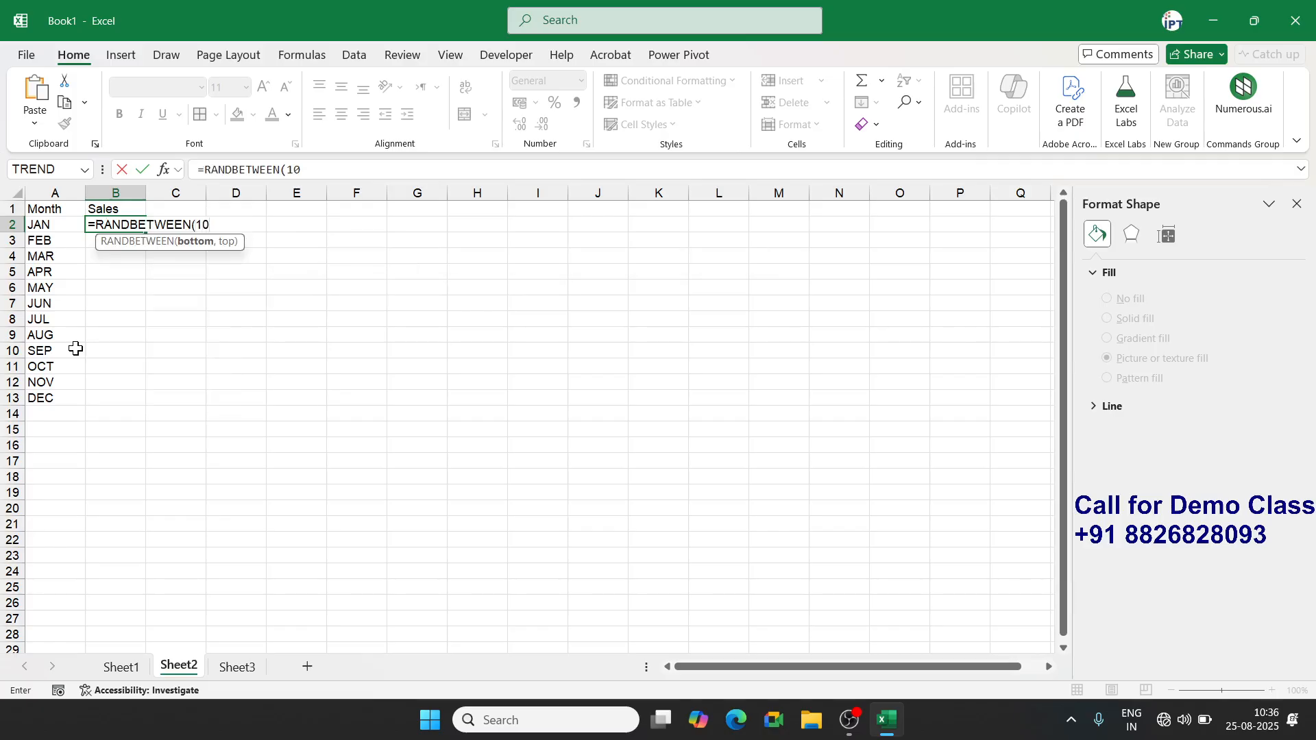
{"action": "type", "text": ",99"}
{"action": "key", "text": "Return"}
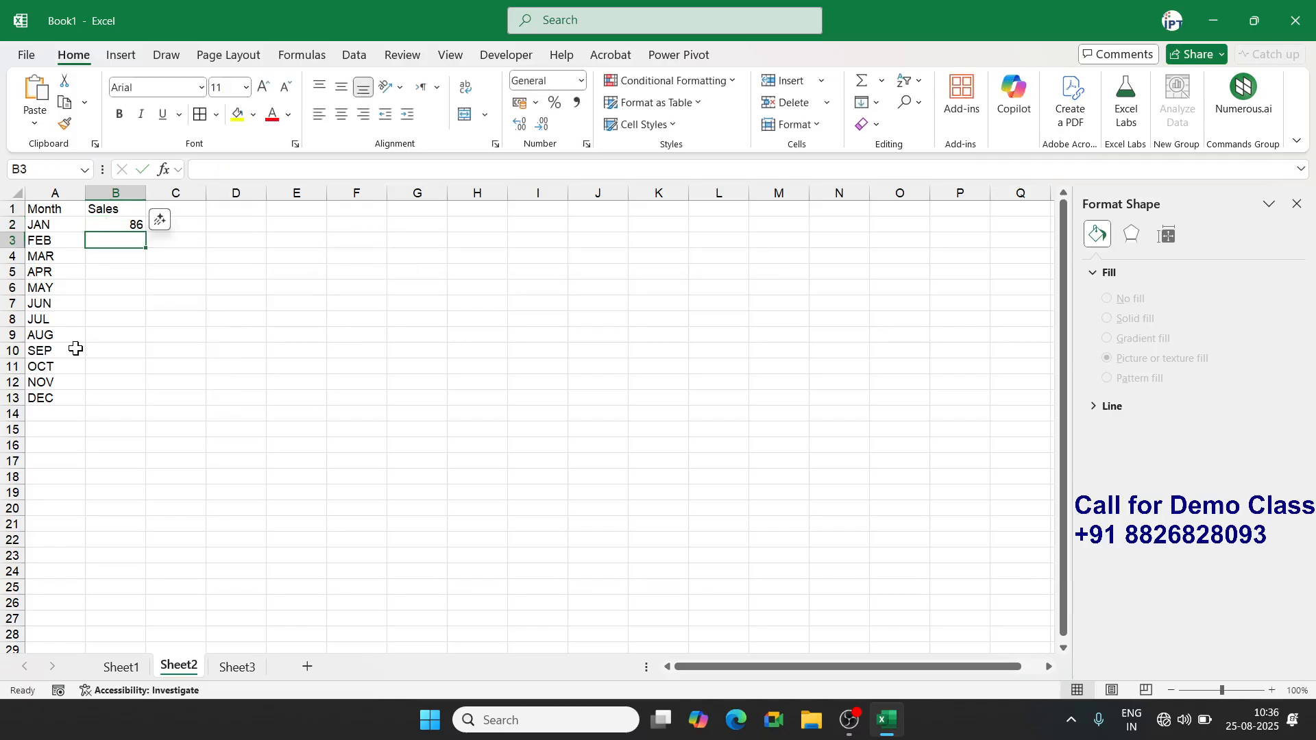
Fill the random-number formula from B2 down to B13
{"action": "key", "text": "Left"}
{"action": "key", "text": "ctrl+Down"}
{"action": "key", "text": "Right"}
{"action": "key", "text": "ctrl+shift+Up"}
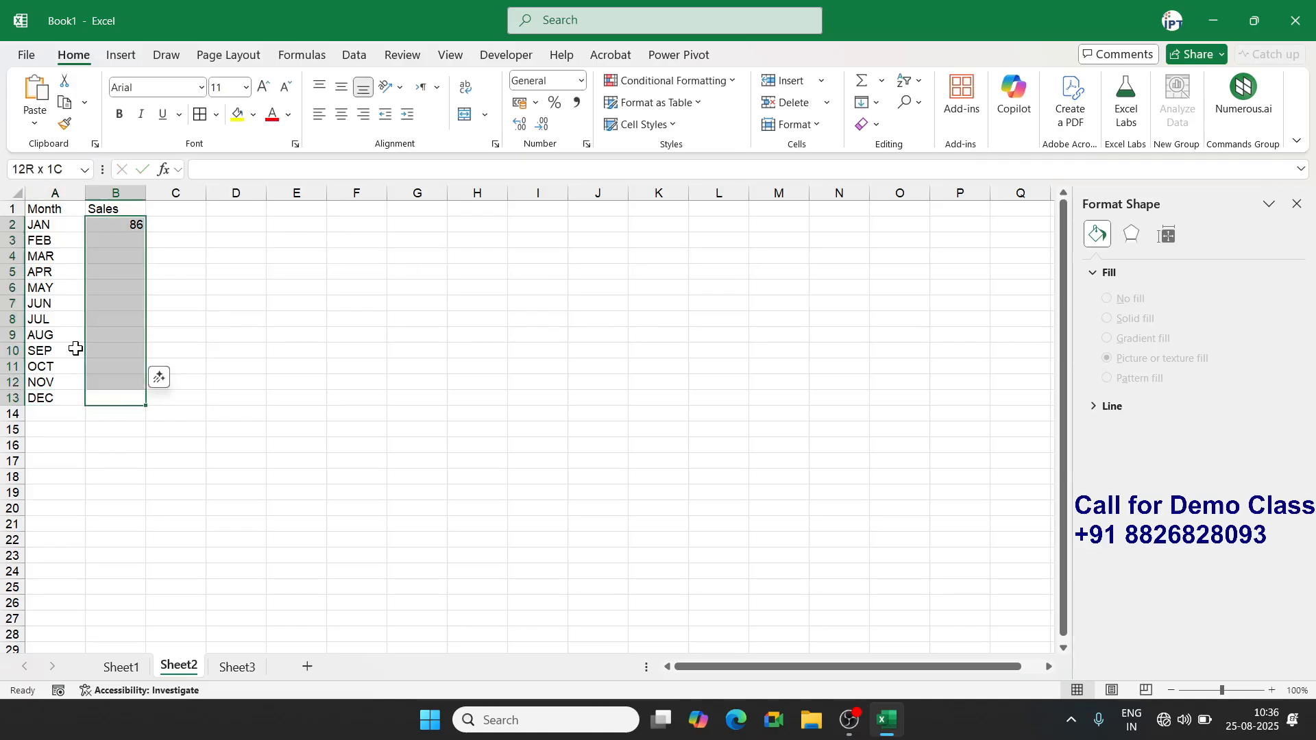
{"action": "key", "text": "ctrl+d"}
Enter the heading Target in C1 beside the Sales heading
{"action": "key", "text": "ctrl+Up"}
{"action": "key", "text": "ctrl+Right"}
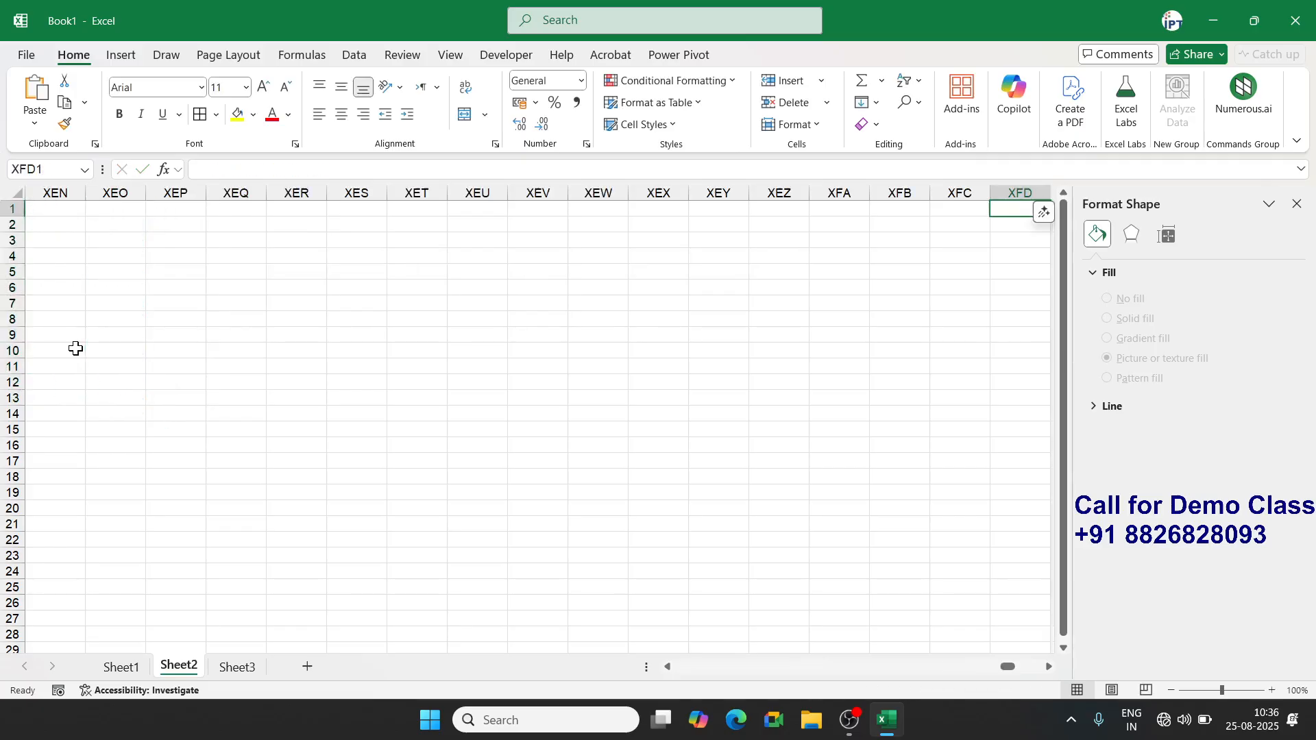
{"action": "key", "text": "ctrl+Left"}
{"action": "key", "text": "Right"}
{"action": "type", "text": "Ta"}
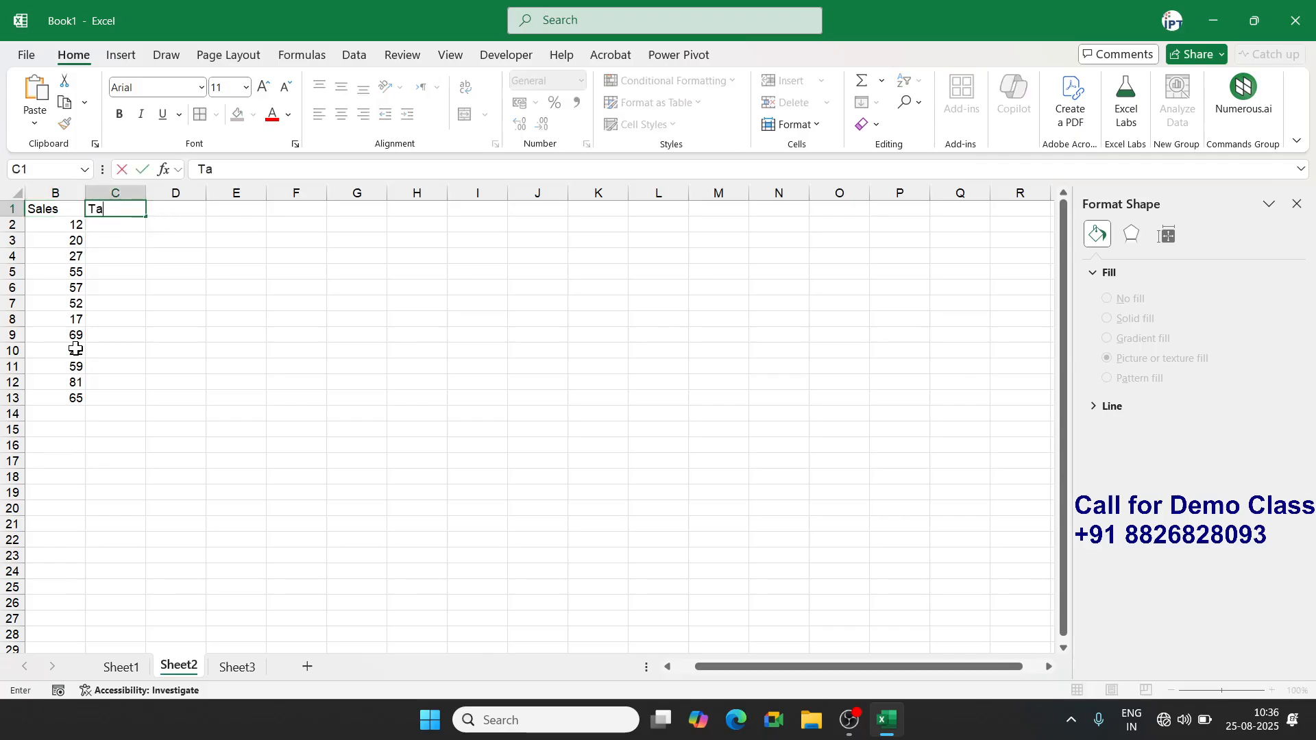
{"action": "type", "text": "rger==="}
{"action": "key", "text": "BackSpace"}
{"action": "key", "text": "BackSpace"}
{"action": "key", "text": "BackSpace"}
{"action": "key", "text": "BackSpace"}
{"action": "key", "text": "BackSpace"}
{"action": "key", "text": "BackSpace"}
{"action": "type", "text": "get"}
{"action": "key", "text": "Return"}
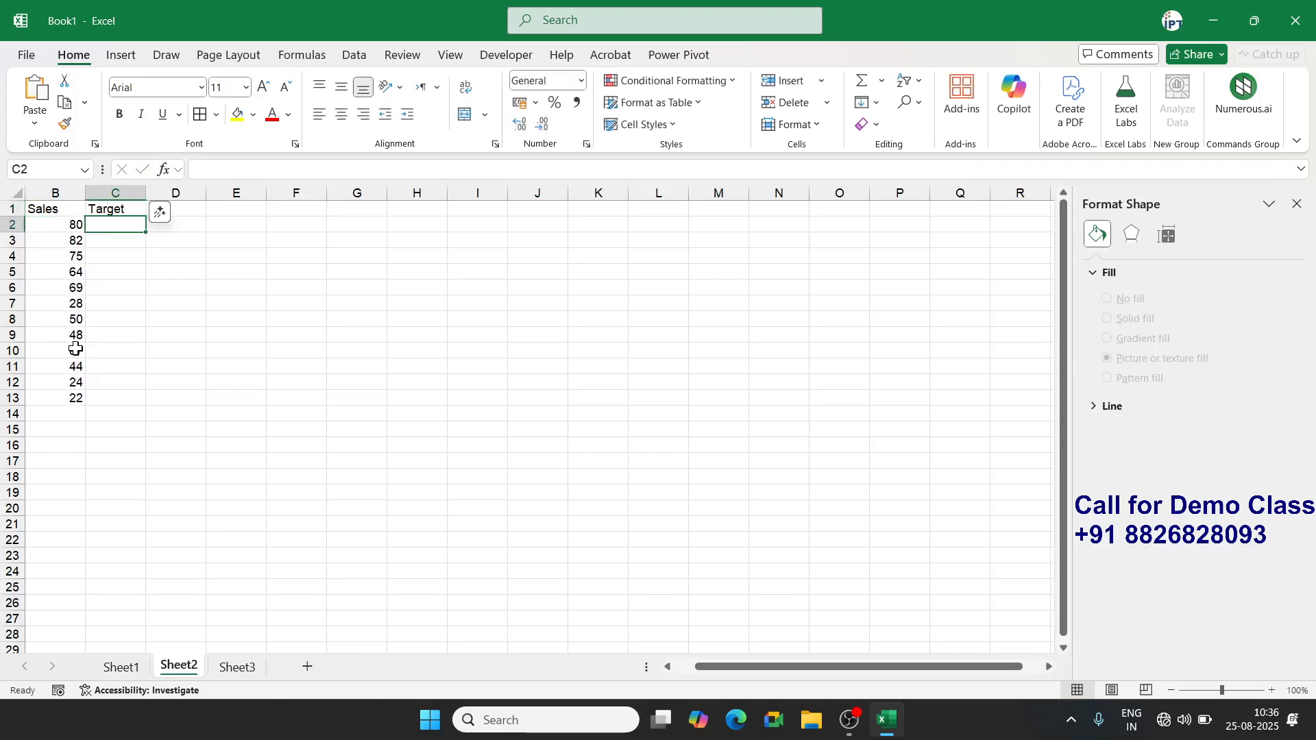
Fill the Sales formulas in B2:B13 across into the Target column, C2:C13
{"action": "key", "text": "Home"}
{"action": "key", "text": "Right"}
{"action": "key", "text": "shift+Right"}
{"action": "key", "text": "shift+Down"}
{"action": "key", "text": "shift+Down"}
{"action": "key", "text": "shift+Down"}
{"action": "key", "text": "shift+Down"}
{"action": "key", "text": "shift+Down"}
{"action": "key", "text": "shift+Down"}
{"action": "key", "text": "shift+Down"}
{"action": "key", "text": "shift+Down"}
{"action": "key", "text": "shift+Down"}
{"action": "key", "text": "shift+Down"}
{"action": "key", "text": "shift+Down"}
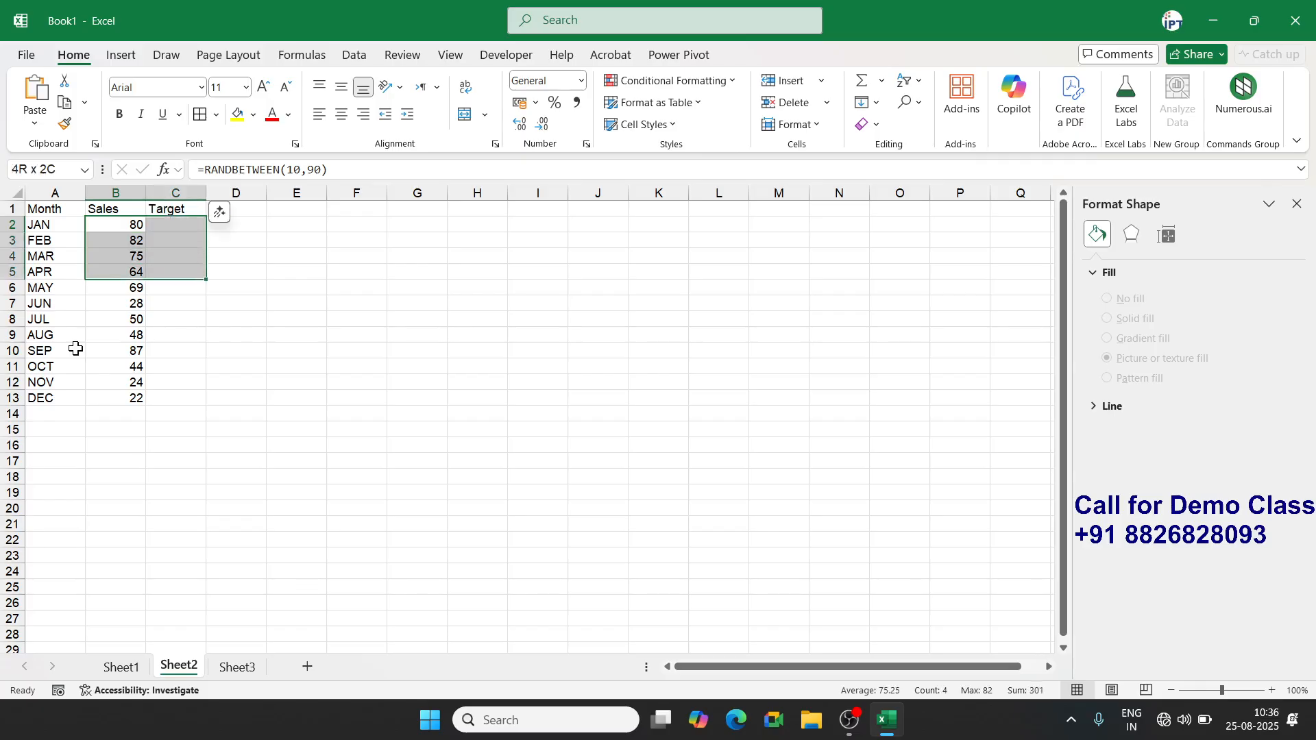
{"action": "key", "text": "ctrl+r"}
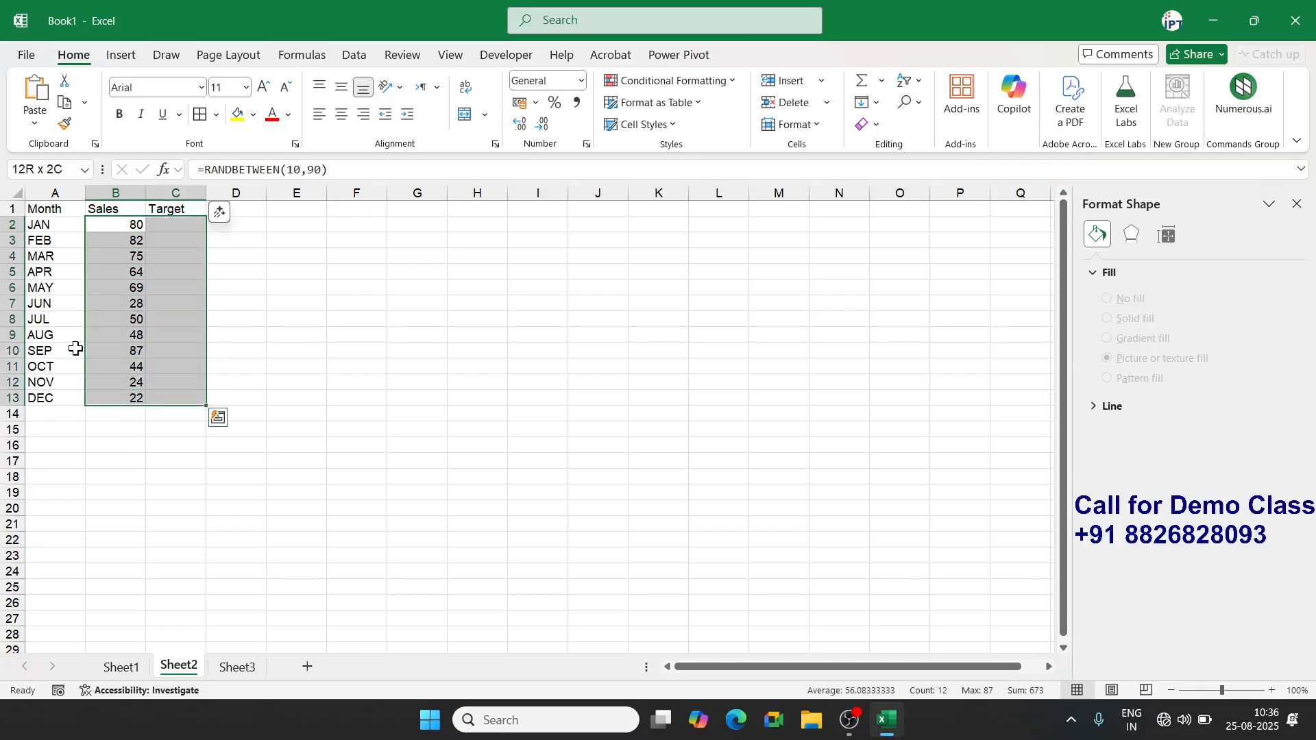
{"action": "key", "text": "Up"}
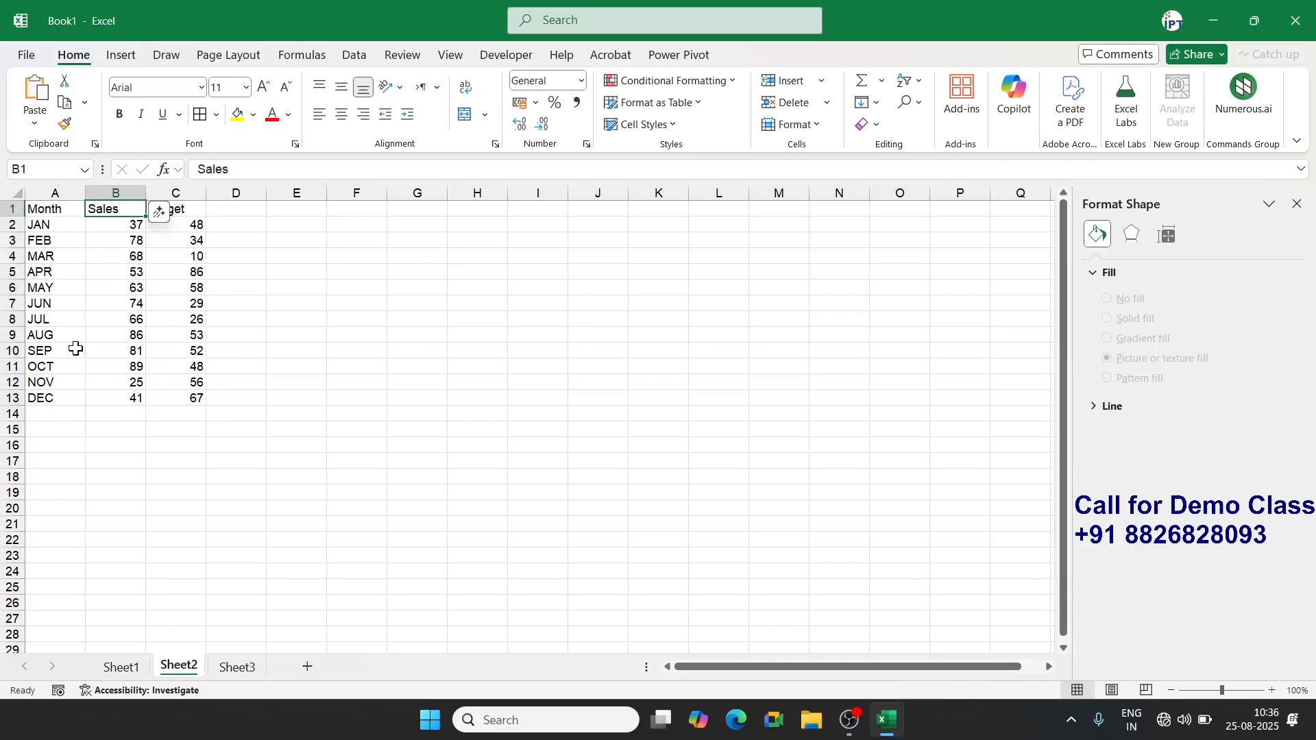
Insert a 2-D clustered column chart from the table A1:C13 and place it beside the data
{"action": "key", "text": "Left"}
{"action": "key", "text": "ctrl+a"}
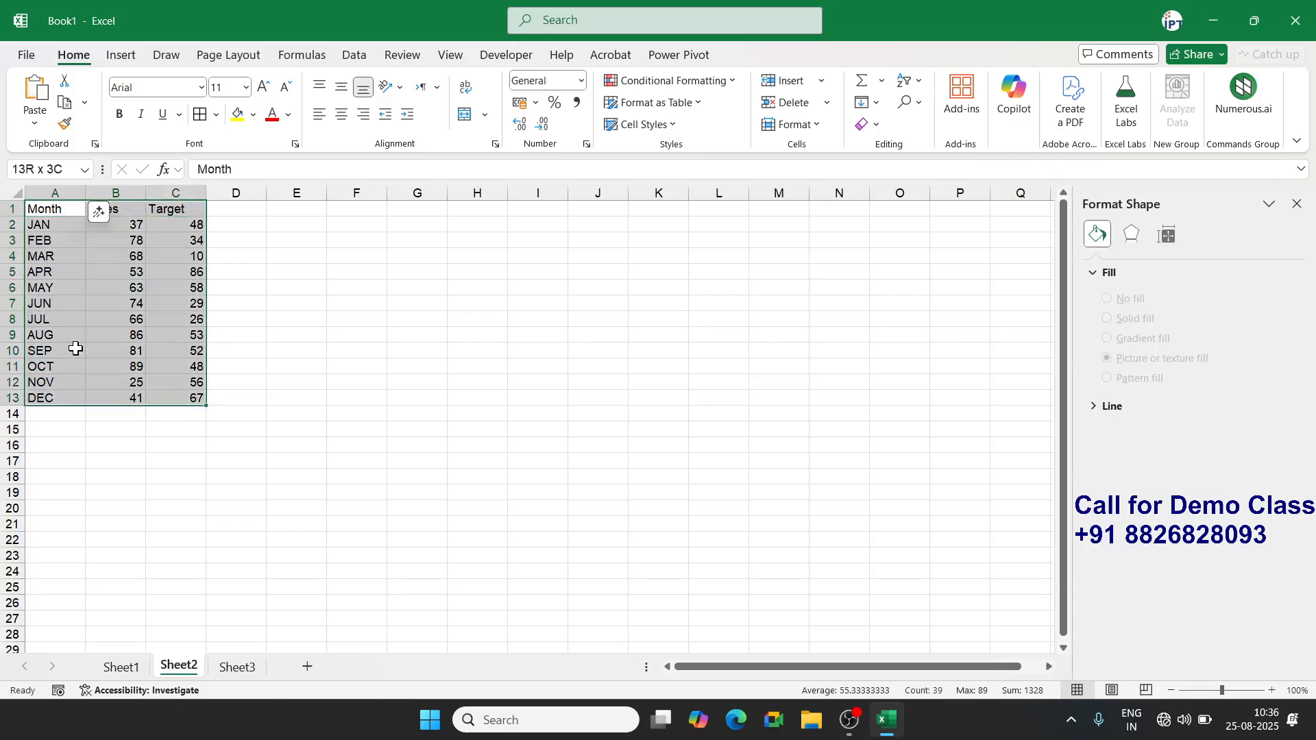
{"action": "left_click", "coordinate": [135, 56]}
{"action": "left_click", "coordinate": [532, 81]}
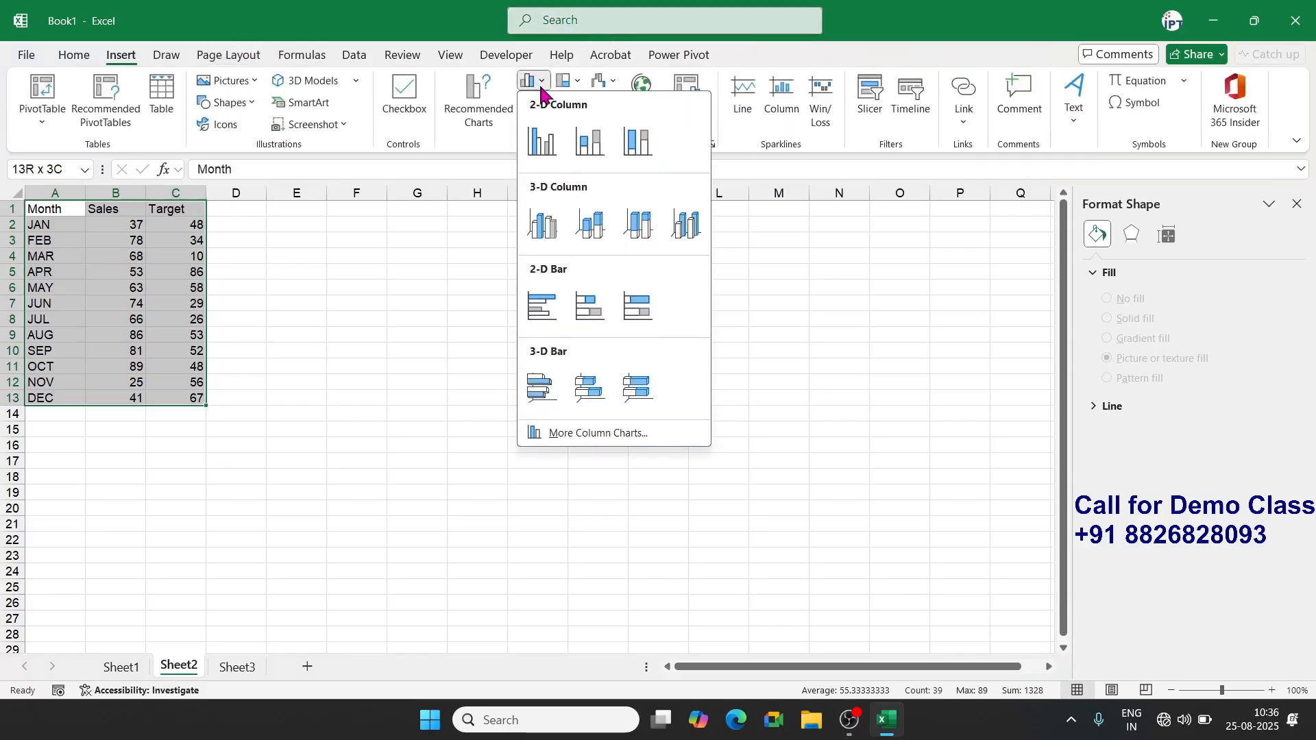
{"action": "left_click", "coordinate": [547, 141]}
{"action": "left_click_drag", "start_coordinate": [450, 317], "coordinate": [362, 238]}
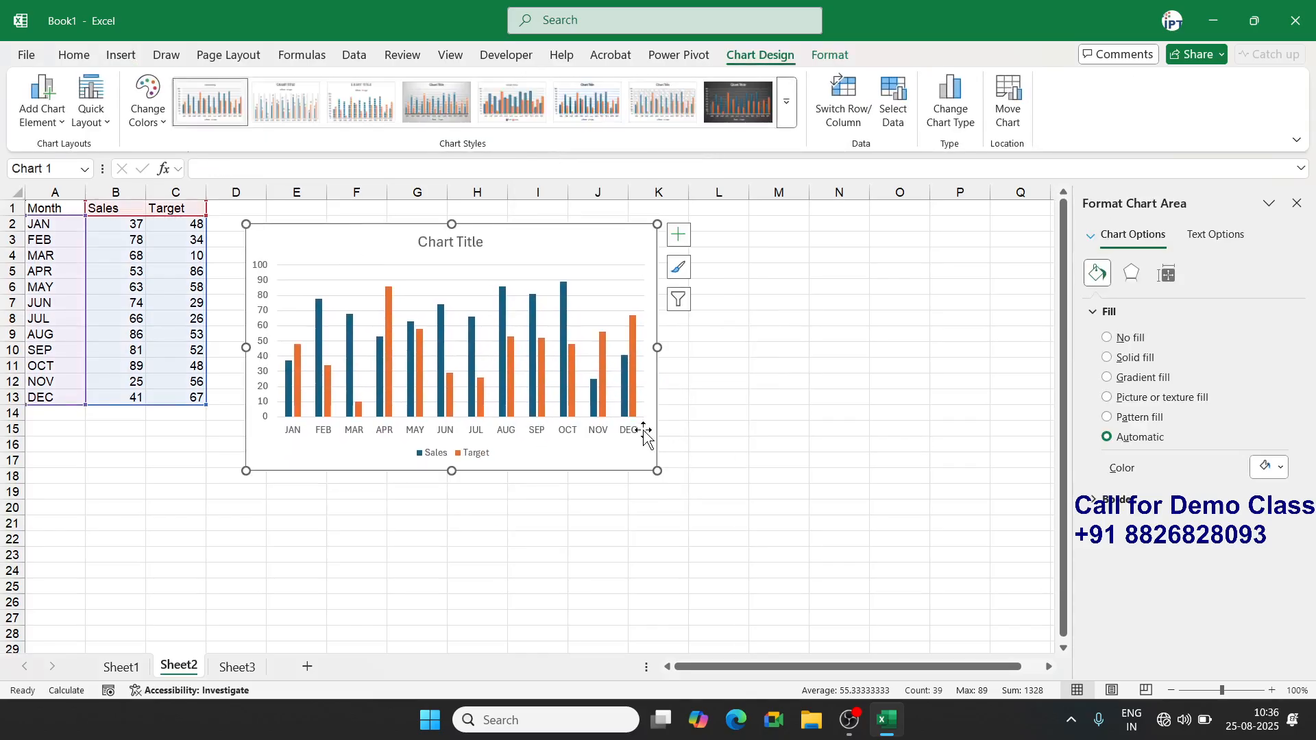
Enlarge the clustered column chart to reach about column P and row 24, and delete it after comparing the two series
{"action": "left_click", "coordinate": [660, 475]}
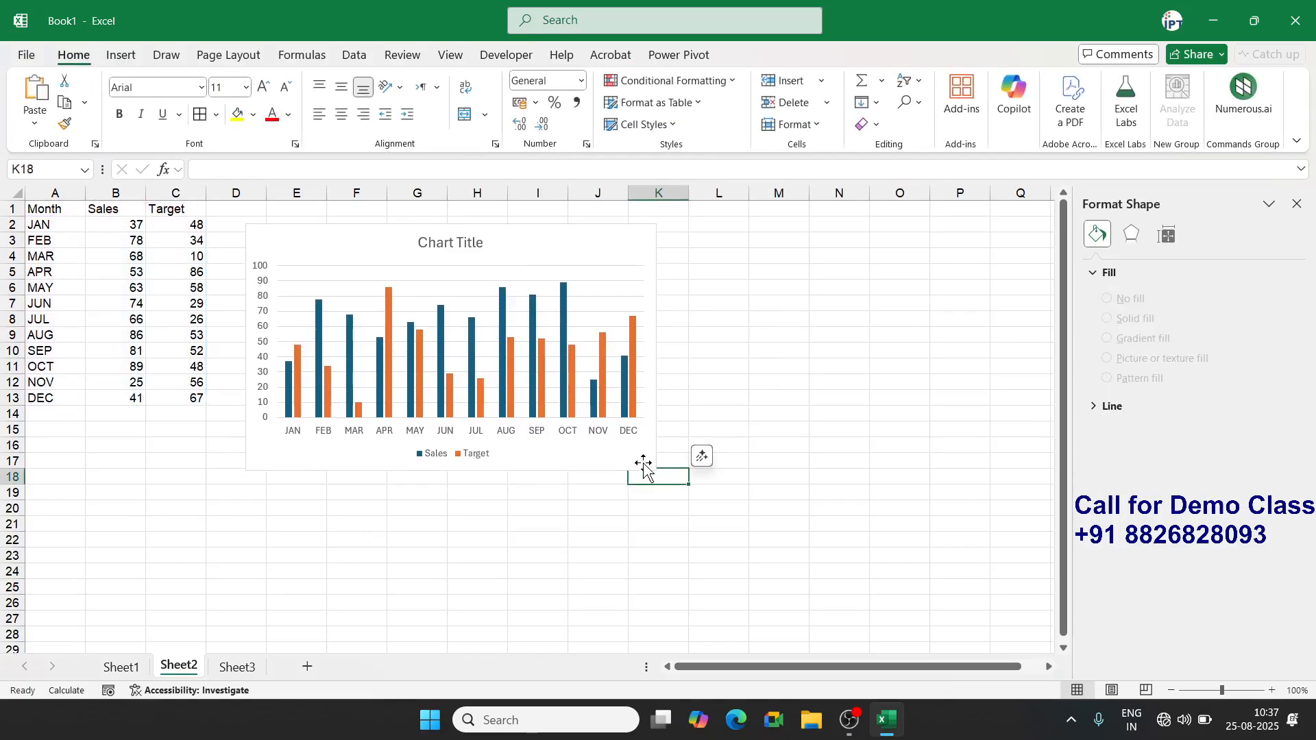
{"action": "left_click", "coordinate": [650, 466]}
{"action": "left_click_drag", "start_coordinate": [657, 471], "coordinate": [963, 578]}
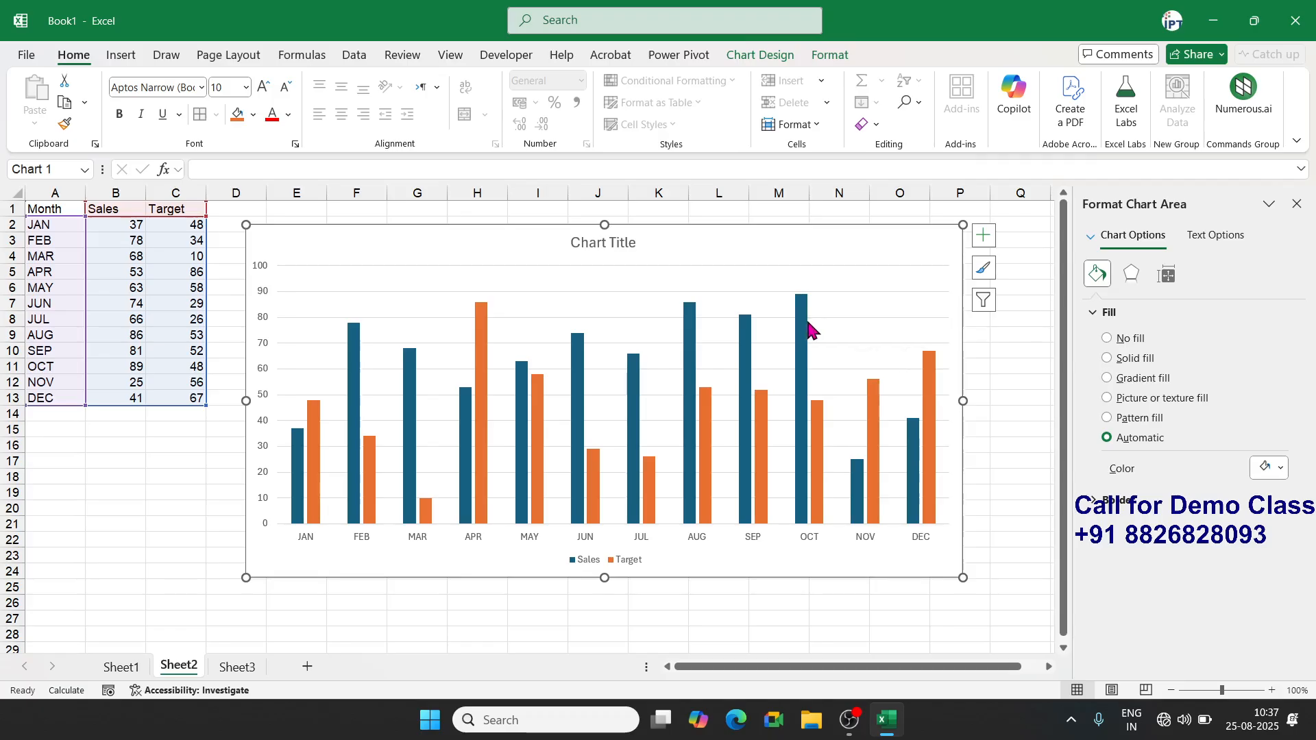
{"action": "mouse_move", "coordinate": [809, 327]}
{"action": "key", "text": "Delete"}
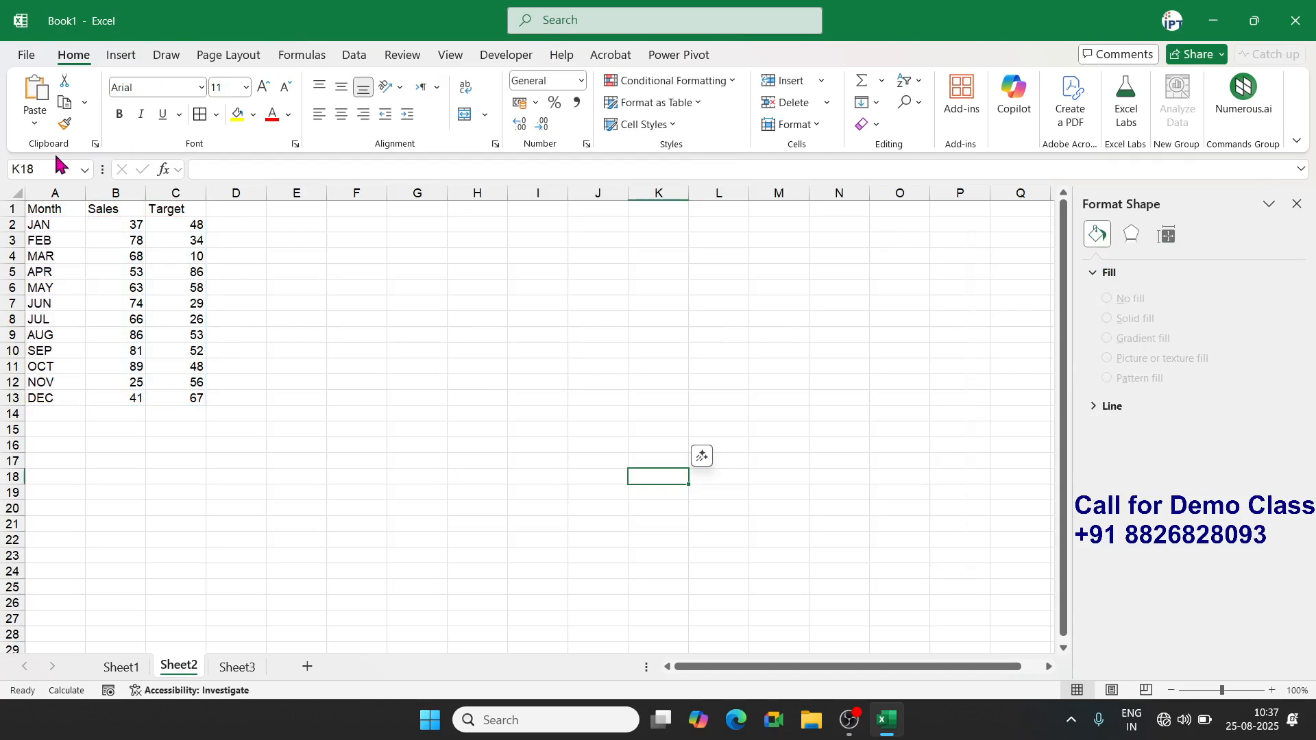
Insert a clustered column and line combo chart from A1:C13 and enlarge it to span about columns F to O
{"action": "left_click", "coordinate": [46, 209]}
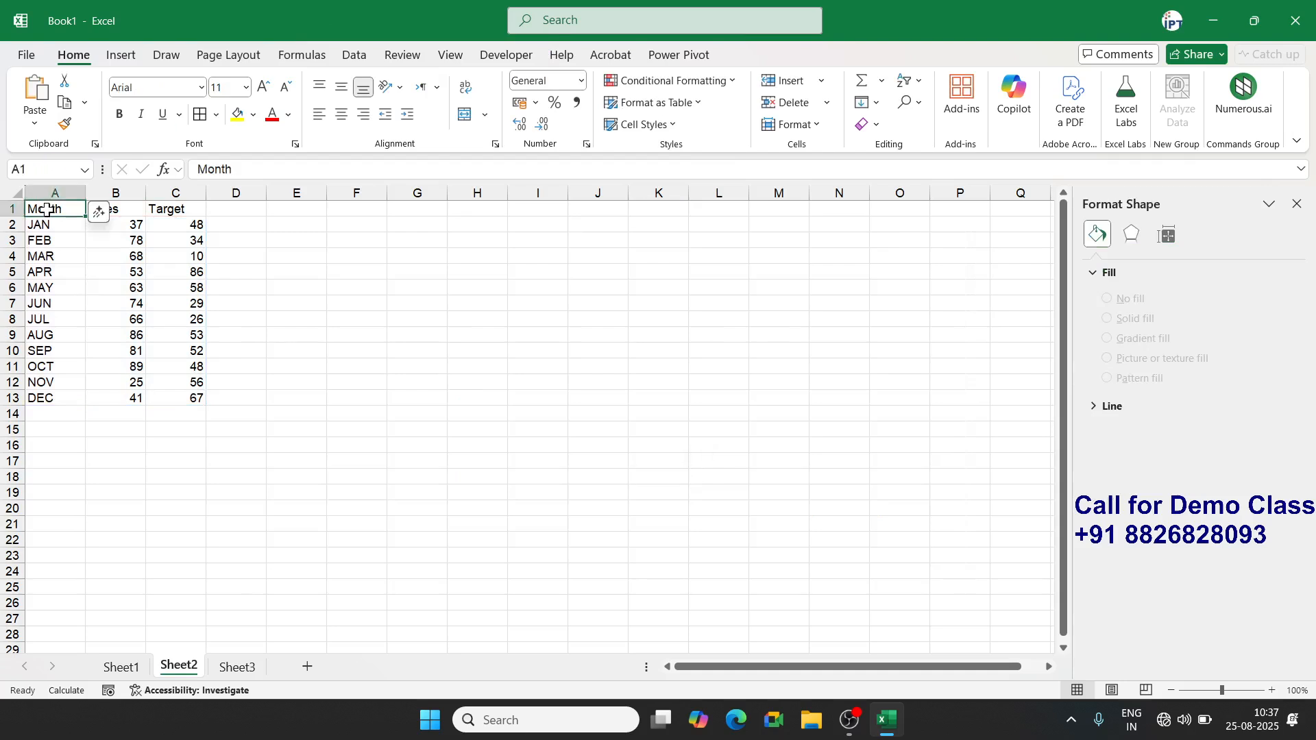
{"action": "key", "text": "ctrl+shift+Right"}
{"action": "key", "text": "ctrl+shift+Down"}
{"action": "left_click", "coordinate": [124, 56]}
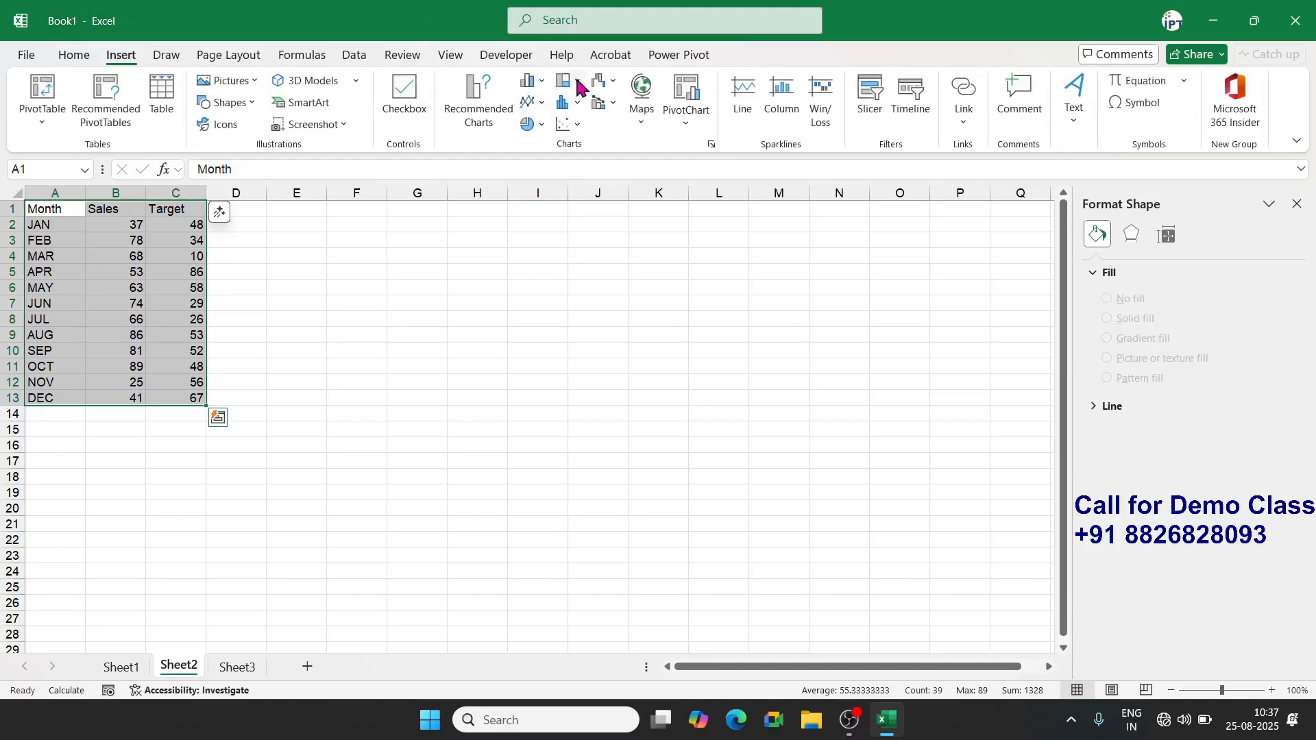
{"action": "left_click", "coordinate": [607, 108]}
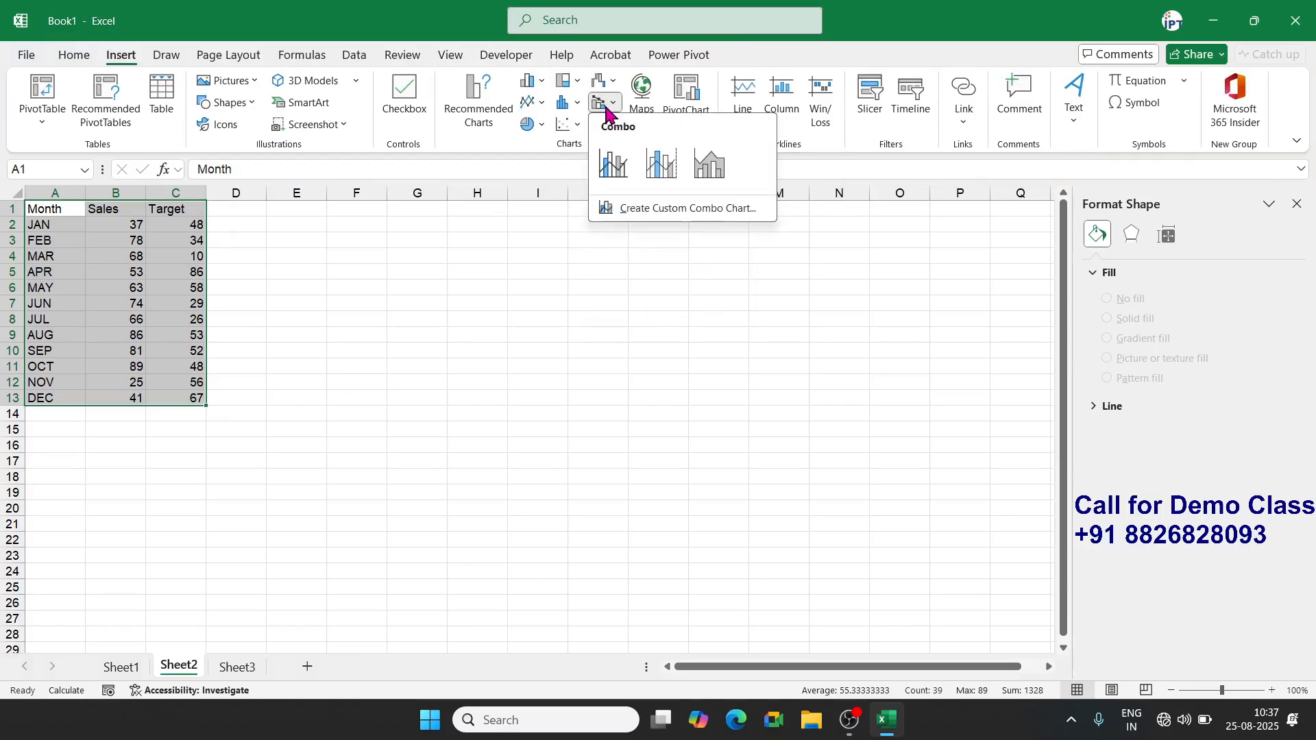
{"action": "left_click", "coordinate": [614, 165]}
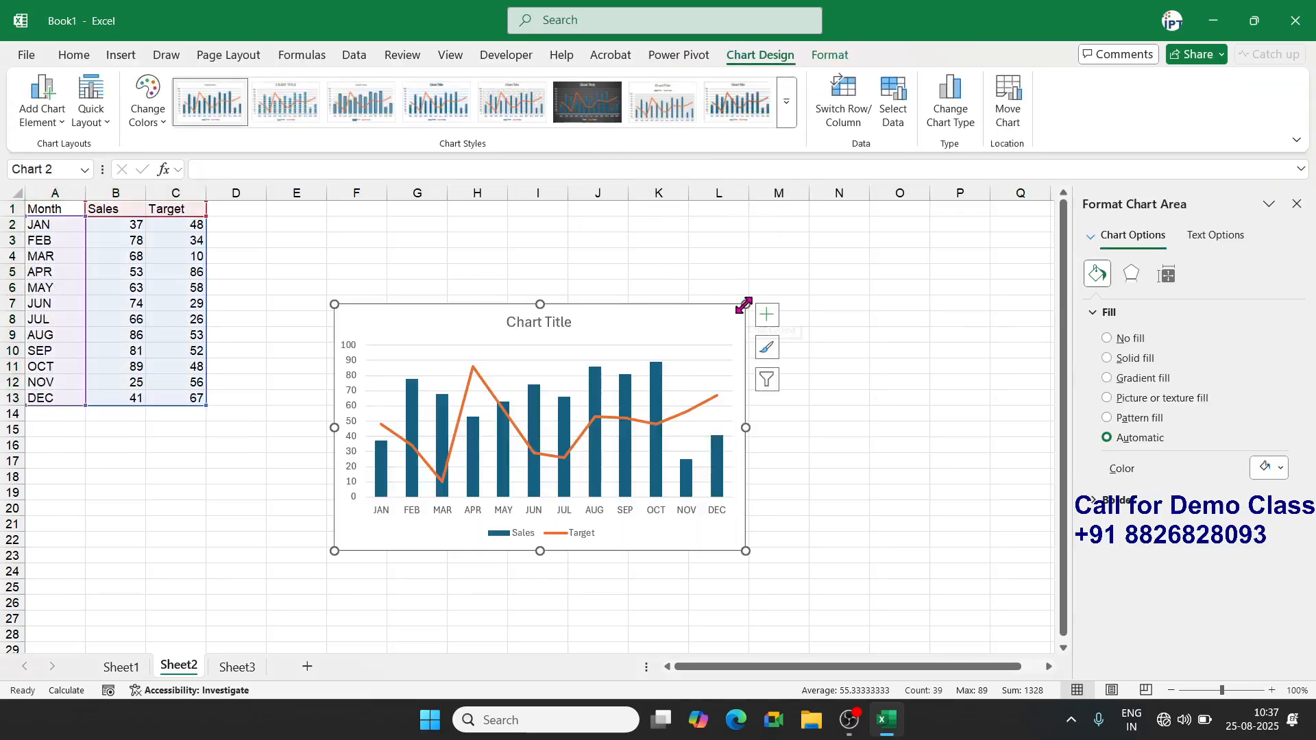
{"action": "left_click_drag", "start_coordinate": [746, 304], "coordinate": [940, 231]}
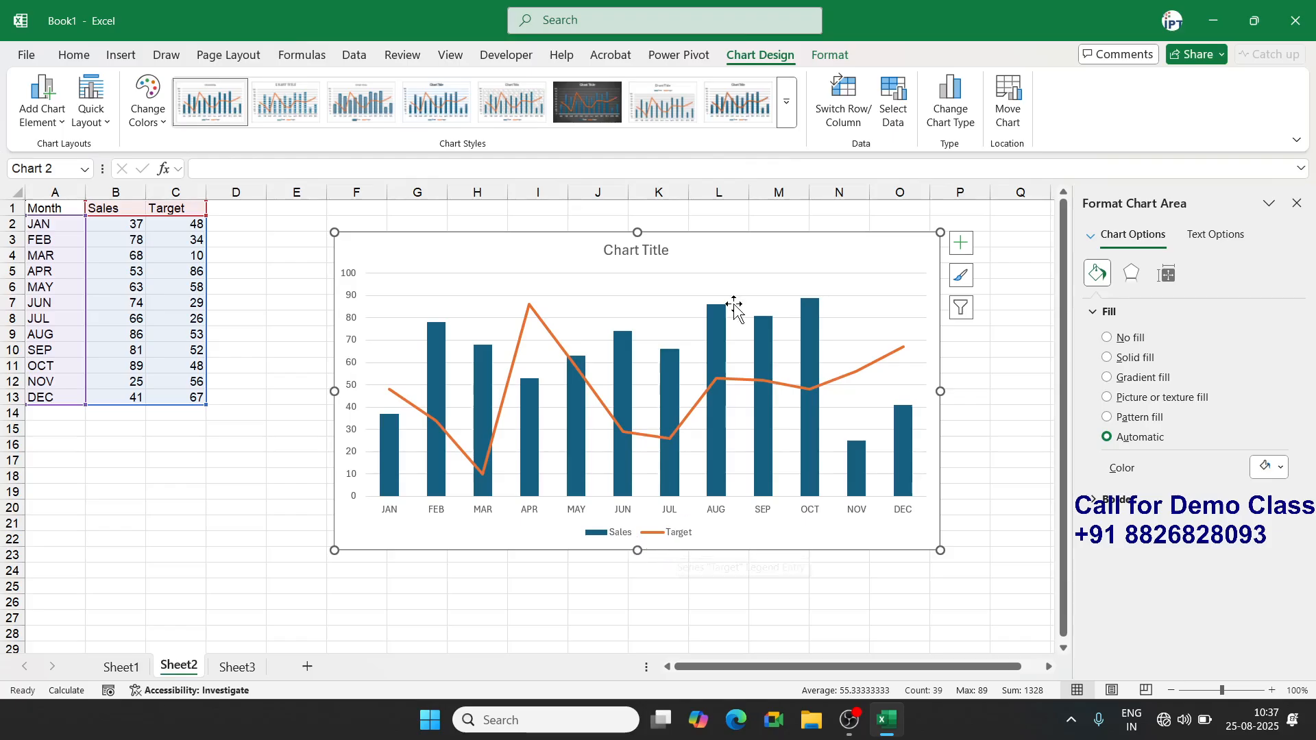
Examine the SERIES formula of the Sales columns in the combo chart without editing it
{"action": "left_click", "coordinate": [717, 320]}
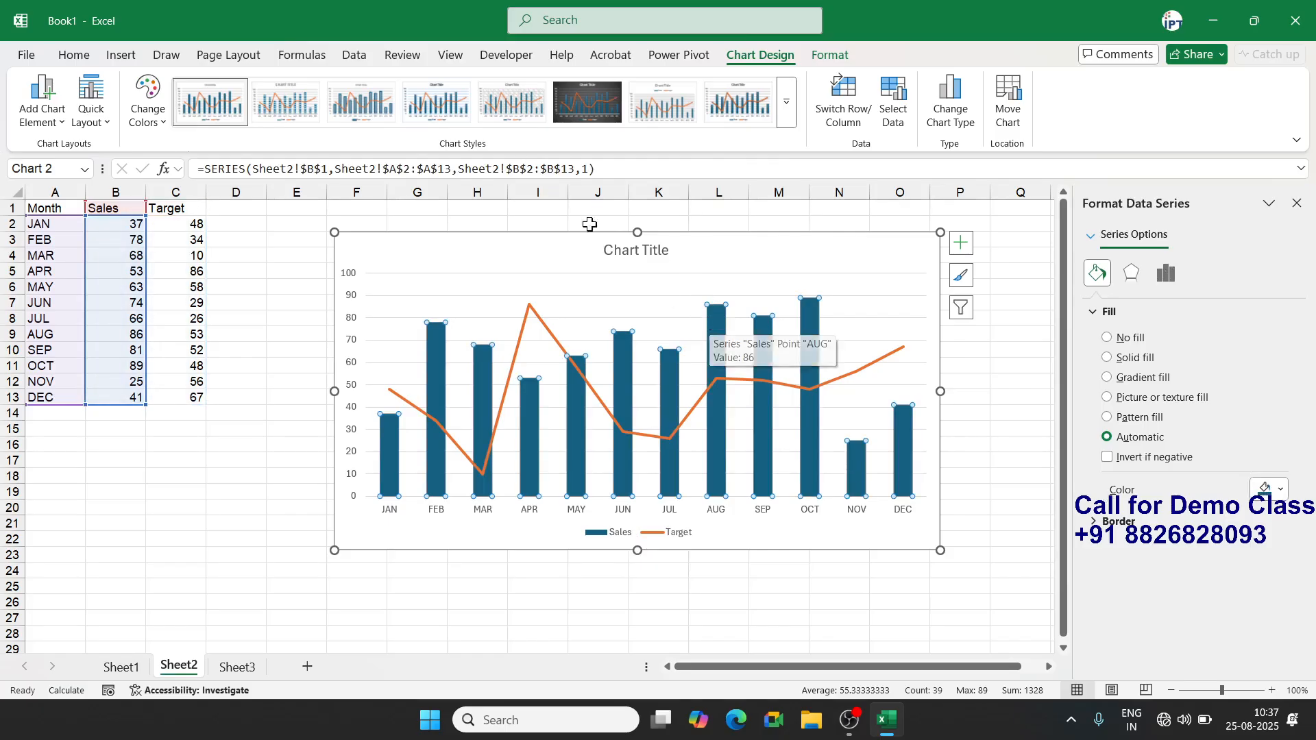
{"action": "left_click", "coordinate": [589, 170]}
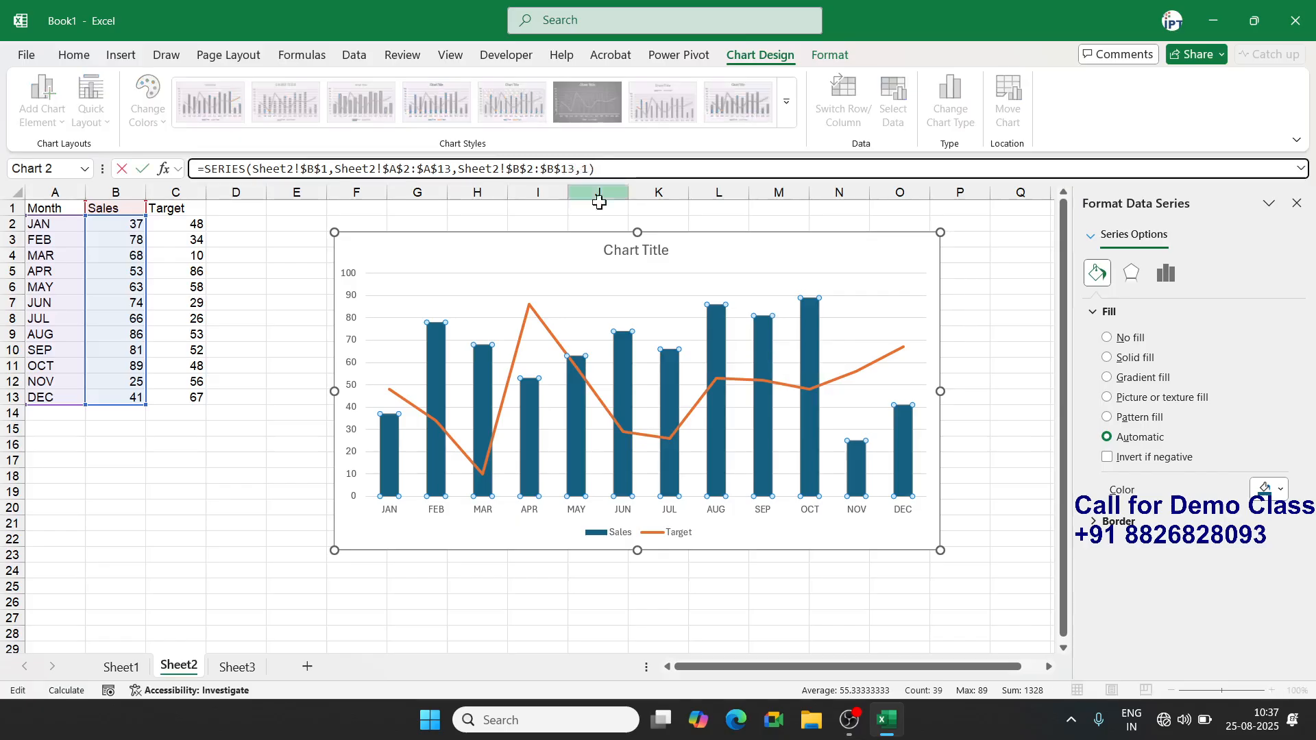
{"action": "left_click", "coordinate": [967, 319]}
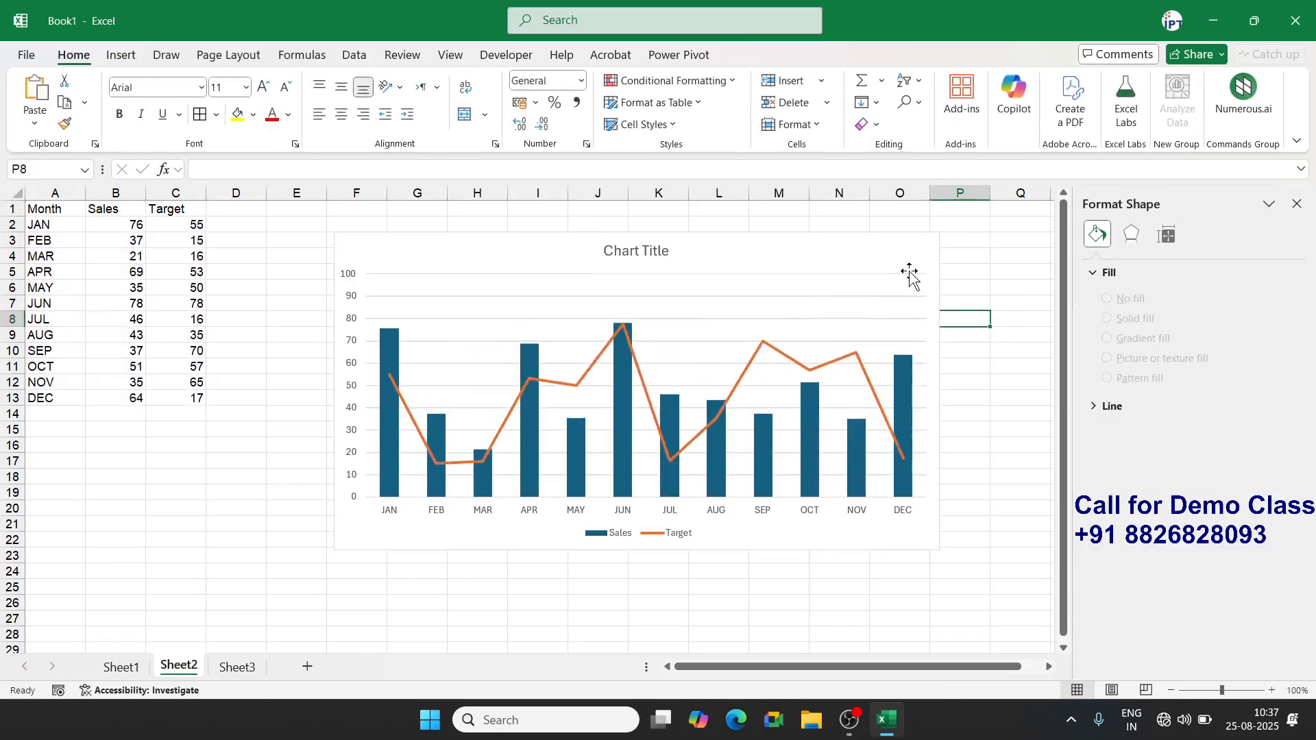
{"action": "left_click", "coordinate": [890, 258]}
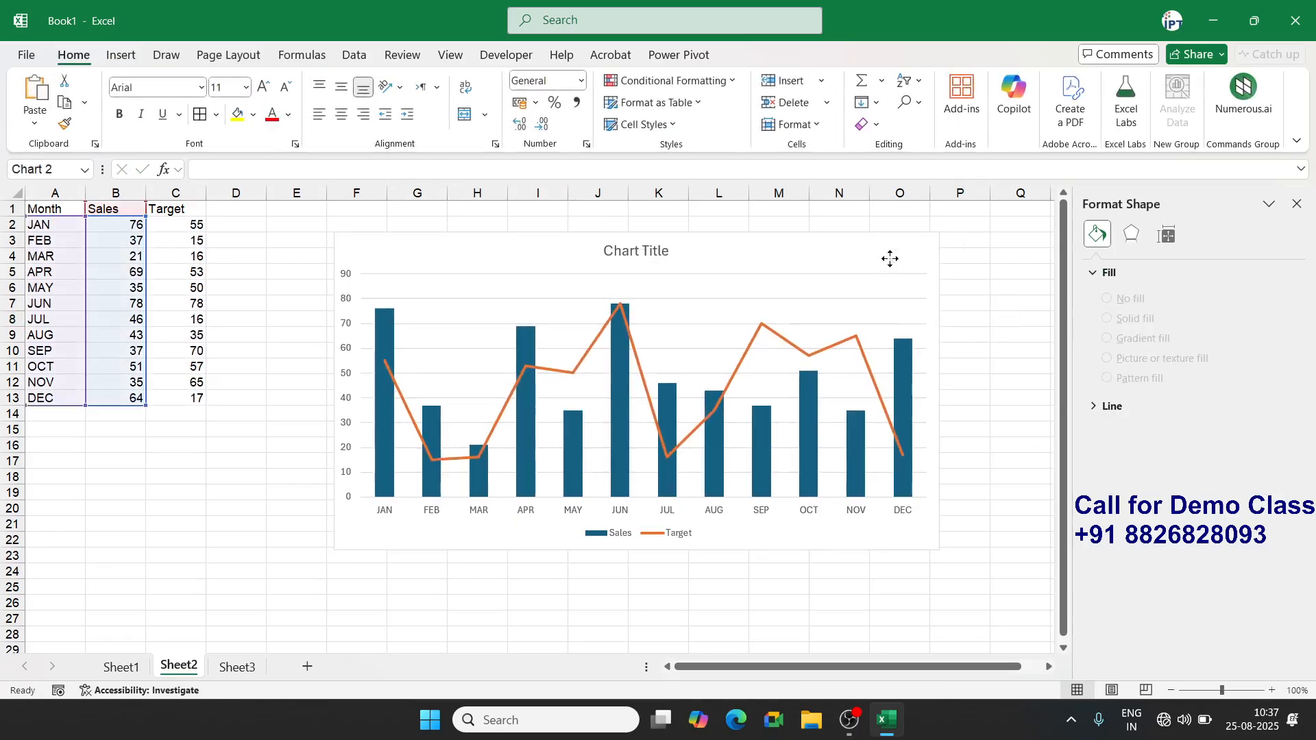
Set the plot order in the Sales columns' SERIES formula to 2 and deselect the chart
{"action": "left_click", "coordinate": [811, 409]}
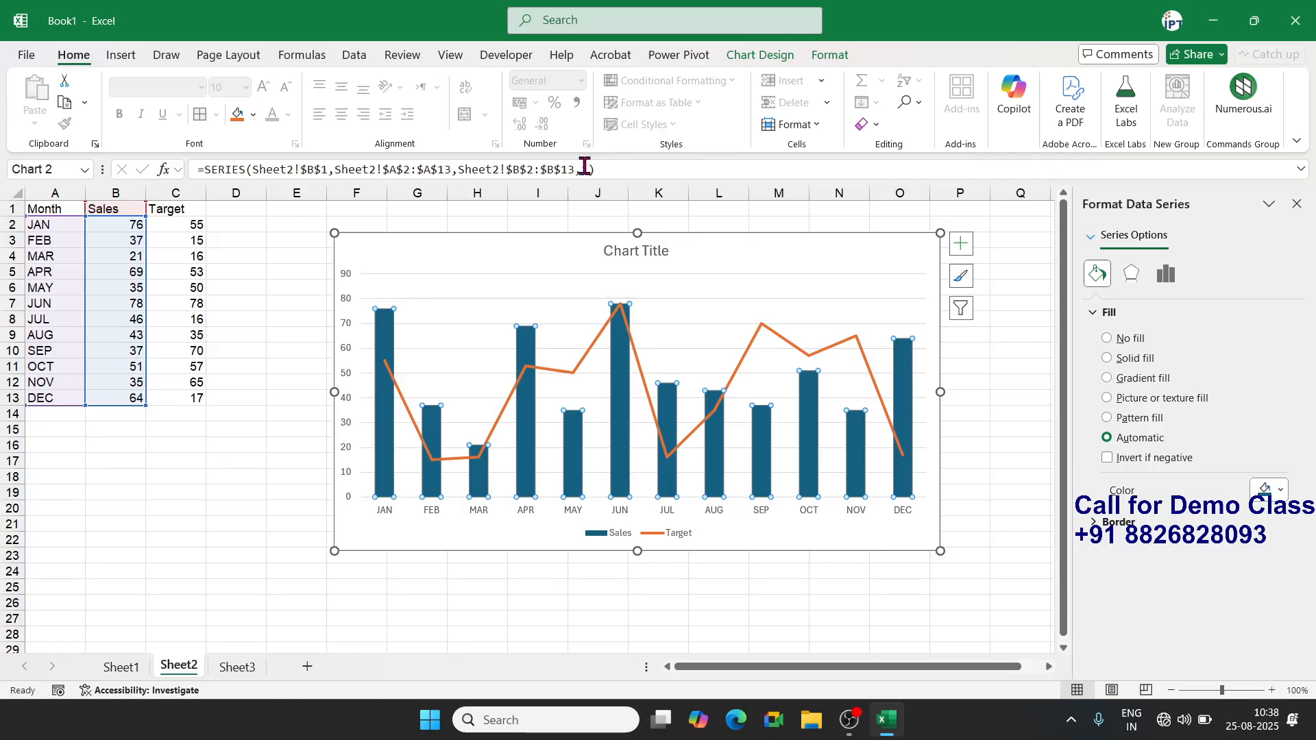
{"action": "left_click", "coordinate": [584, 169]}
{"action": "key", "text": "Delete"}
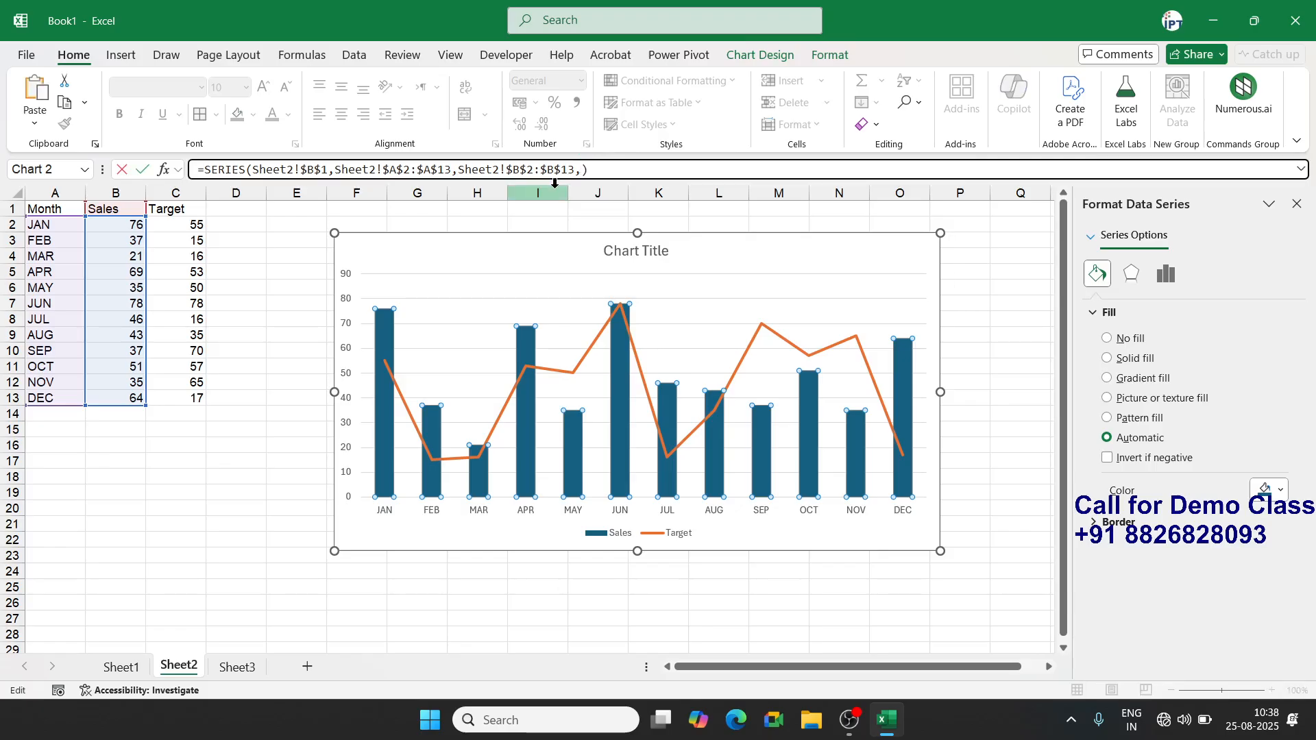
{"action": "type", "text": "2"}
{"action": "key", "text": "Return"}
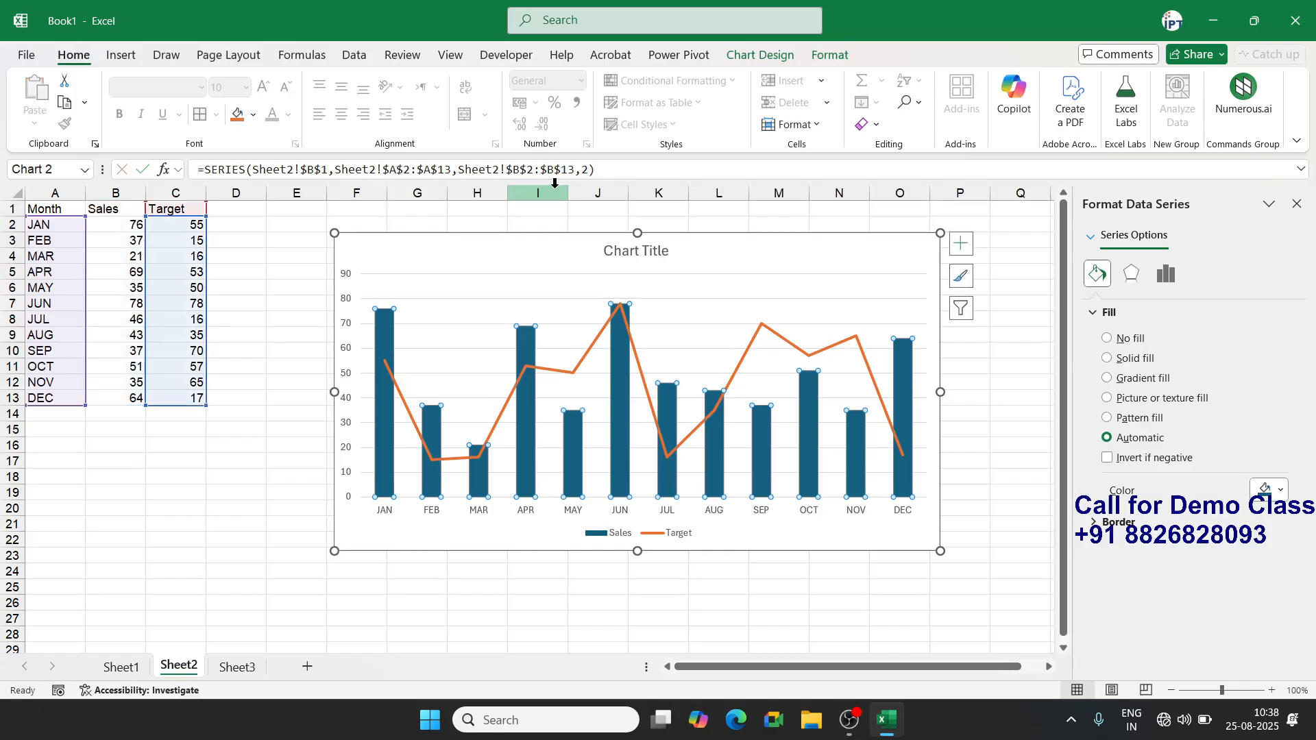
{"action": "left_click", "coordinate": [959, 401]}
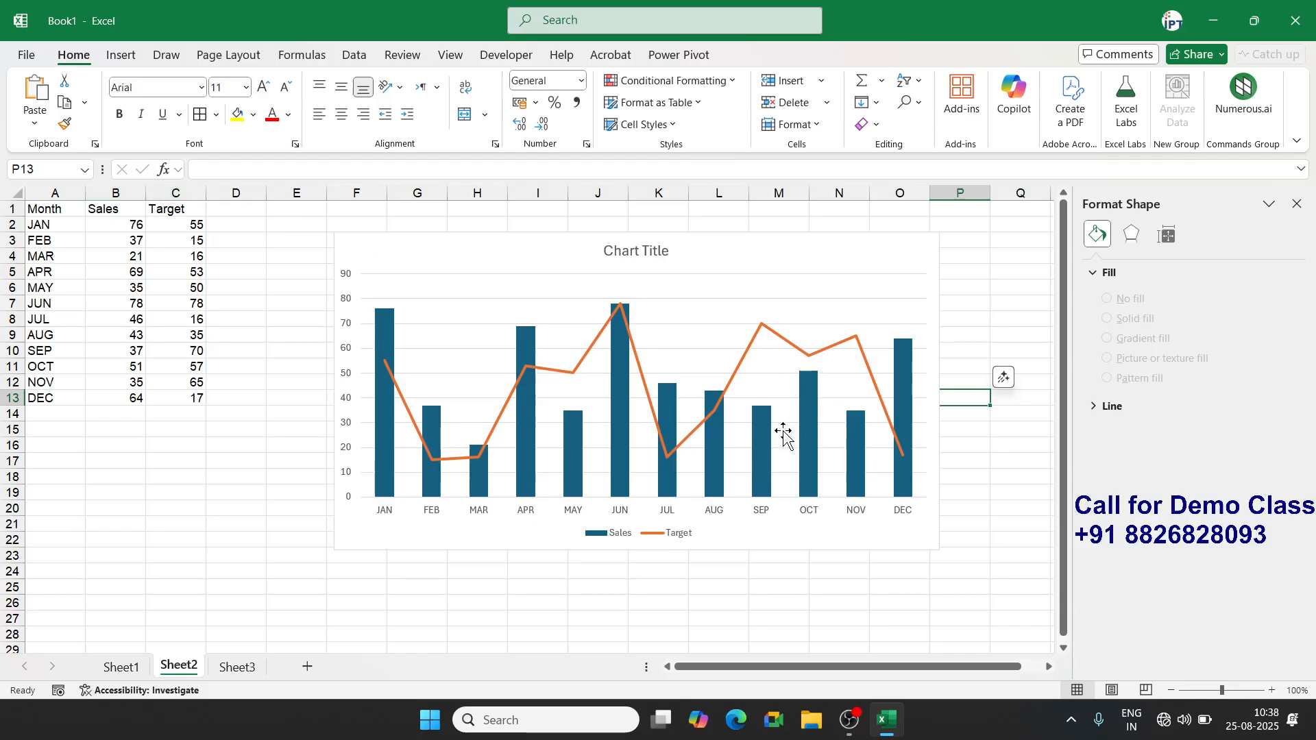
Change the Target series in the Sheet2 combo chart to the Clustered Column chart type
{"action": "left_click", "coordinate": [806, 442]}
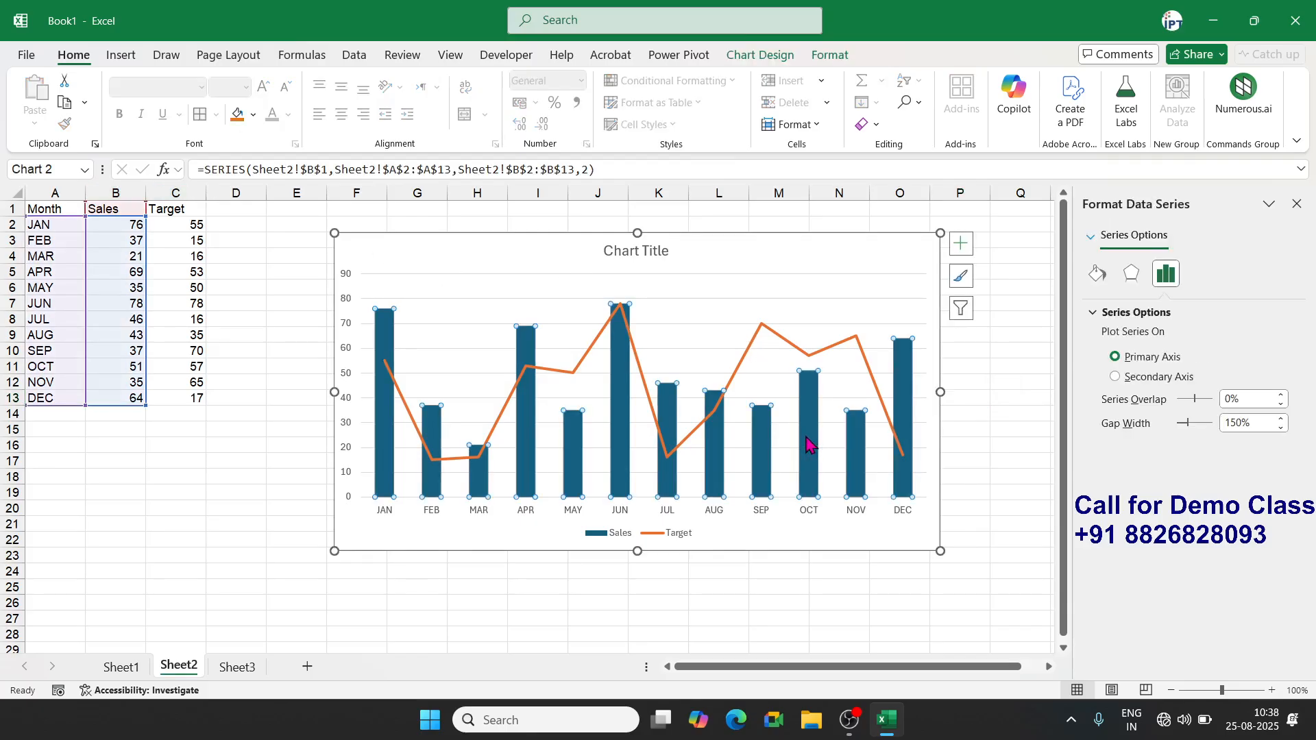
{"action": "right_click", "coordinate": [806, 442]}
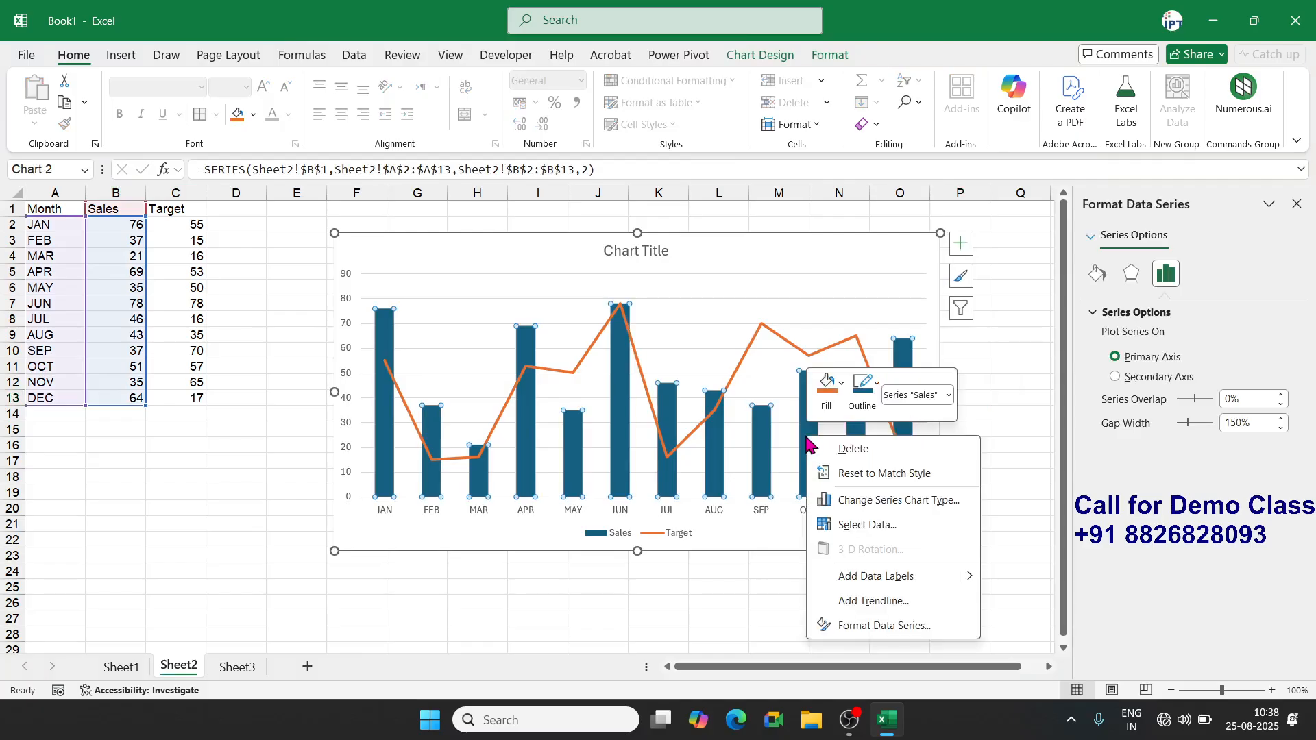
{"action": "left_click", "coordinate": [875, 502]}
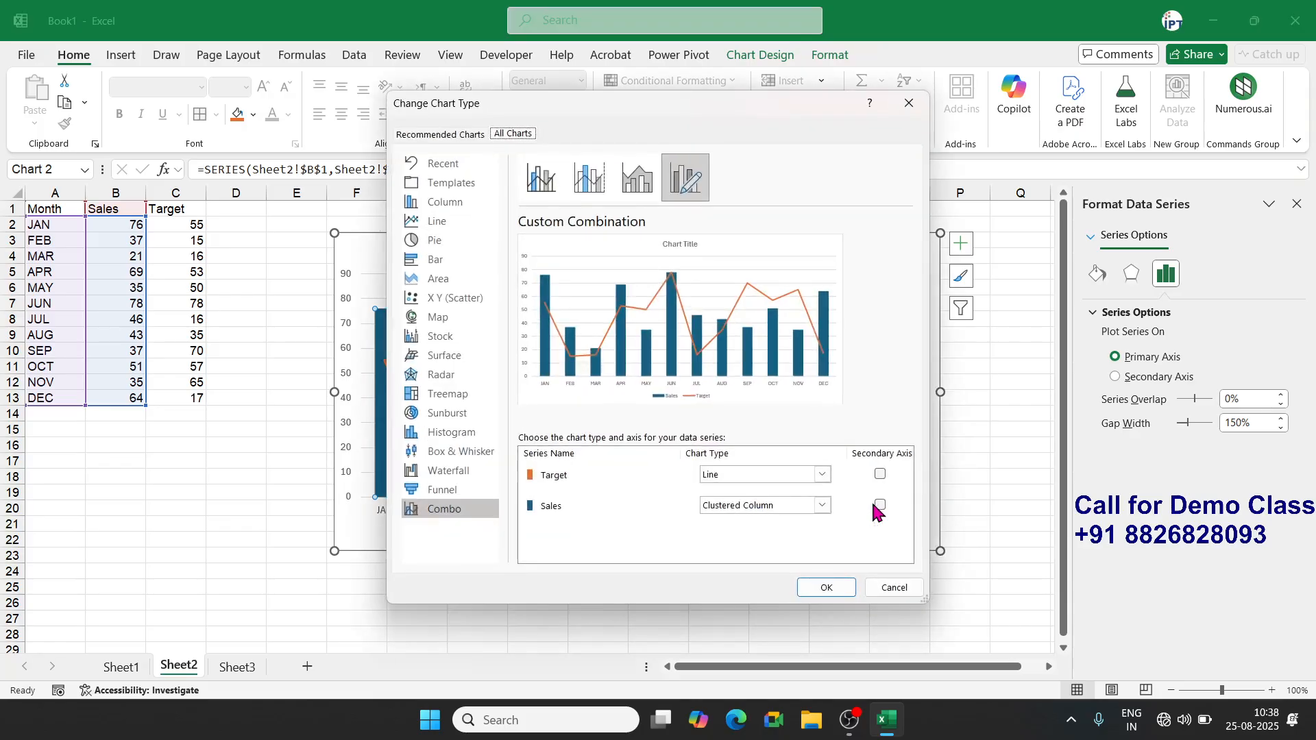
{"action": "left_click", "coordinate": [743, 482]}
{"action": "left_click", "coordinate": [744, 482]}
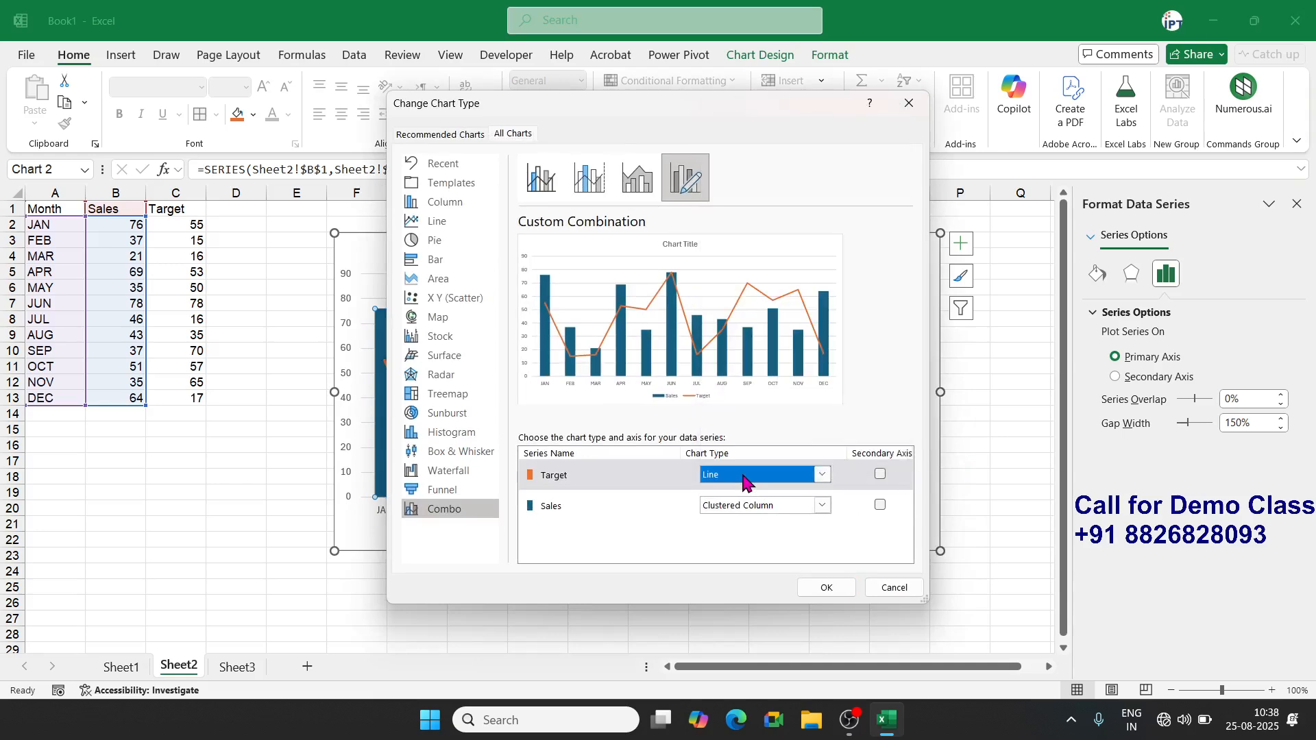
{"action": "left_click", "coordinate": [744, 508]}
{"action": "left_click", "coordinate": [744, 506]}
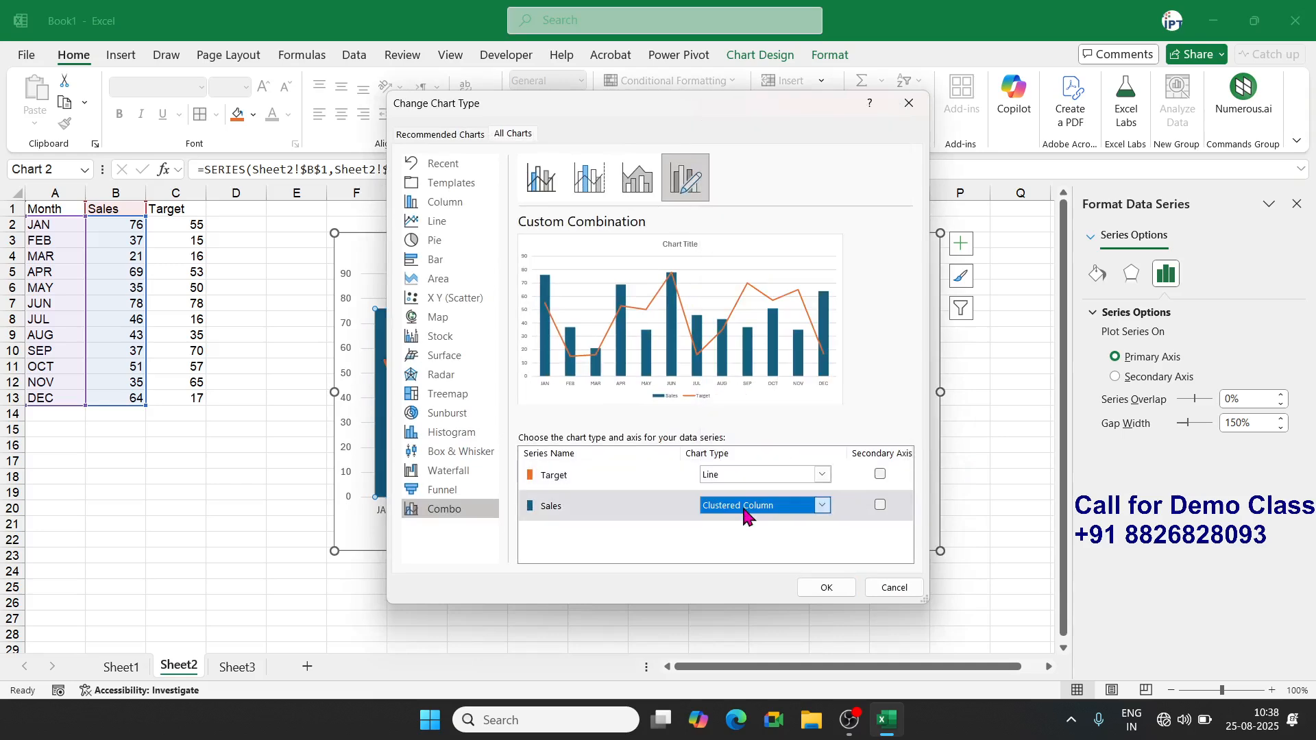
{"action": "left_click", "coordinate": [740, 473]}
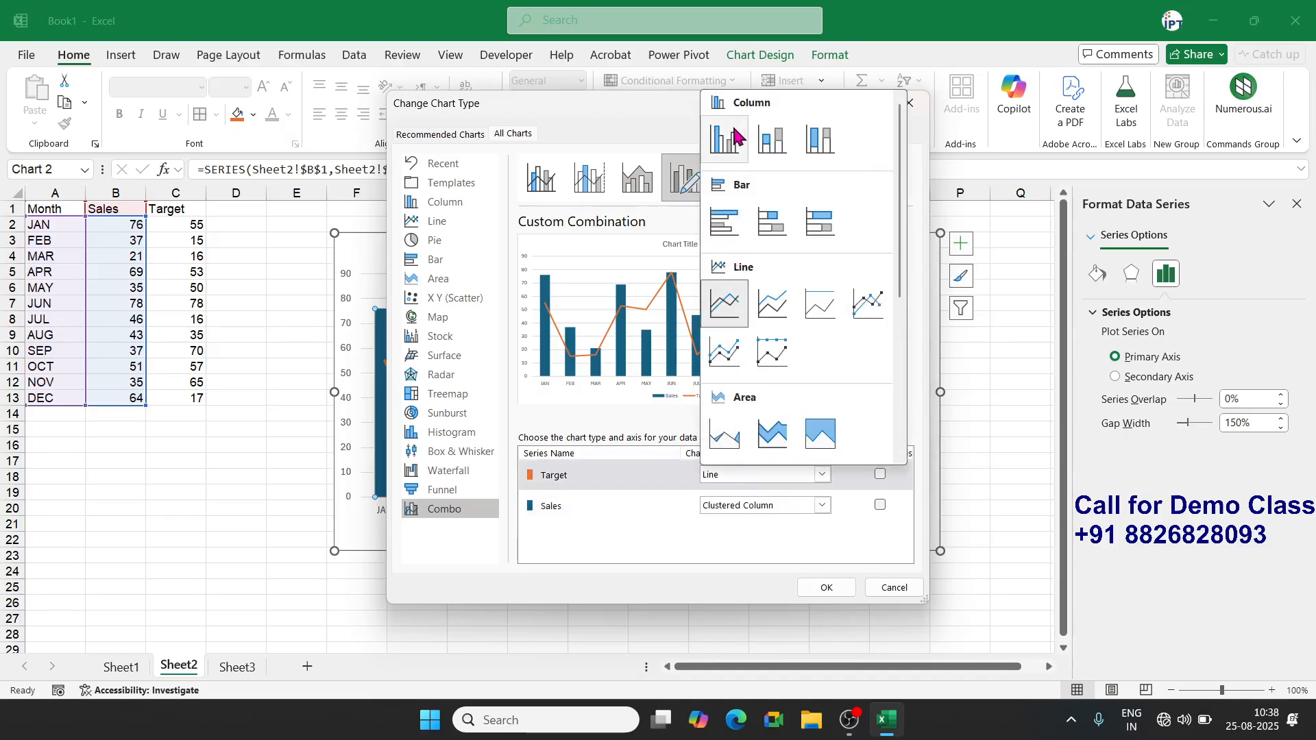
{"action": "left_click", "coordinate": [731, 140]}
Set the Sales series to the Line chart type and apply the custom combination to the chart
{"action": "left_click", "coordinate": [725, 508]}
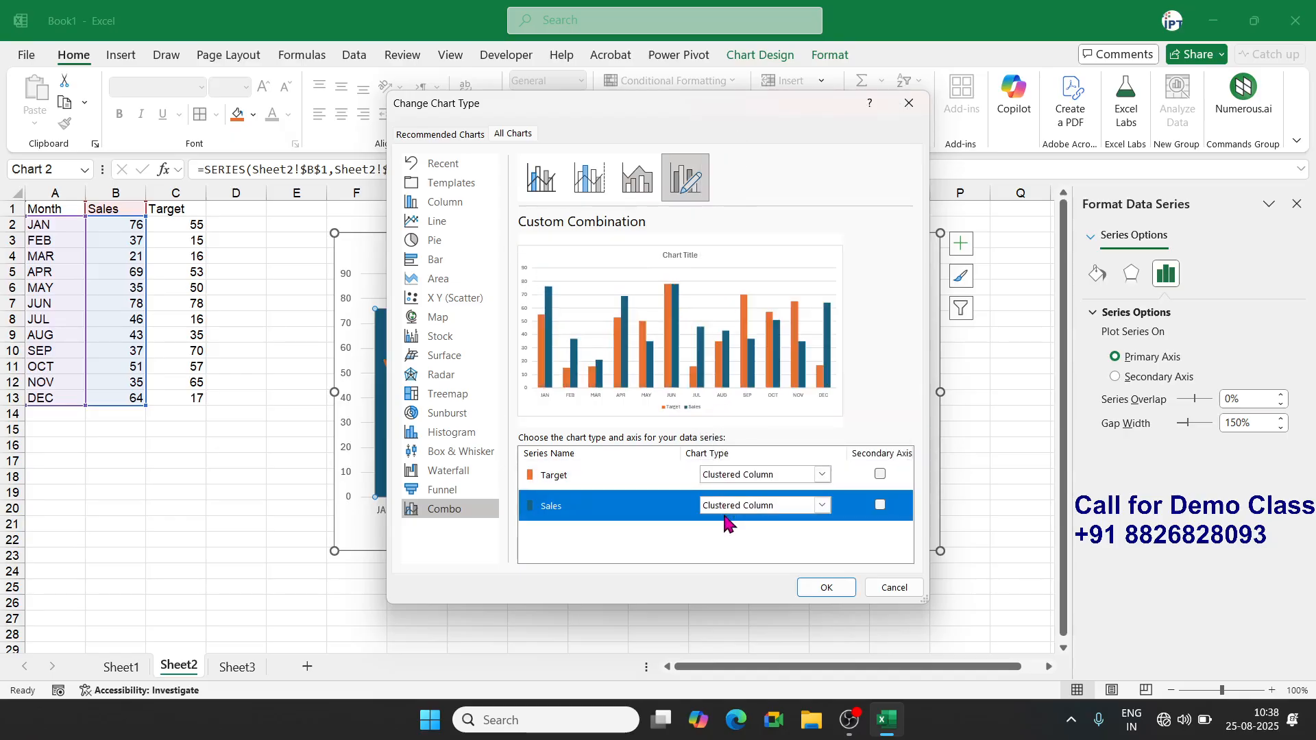
{"action": "left_click", "coordinate": [735, 508]}
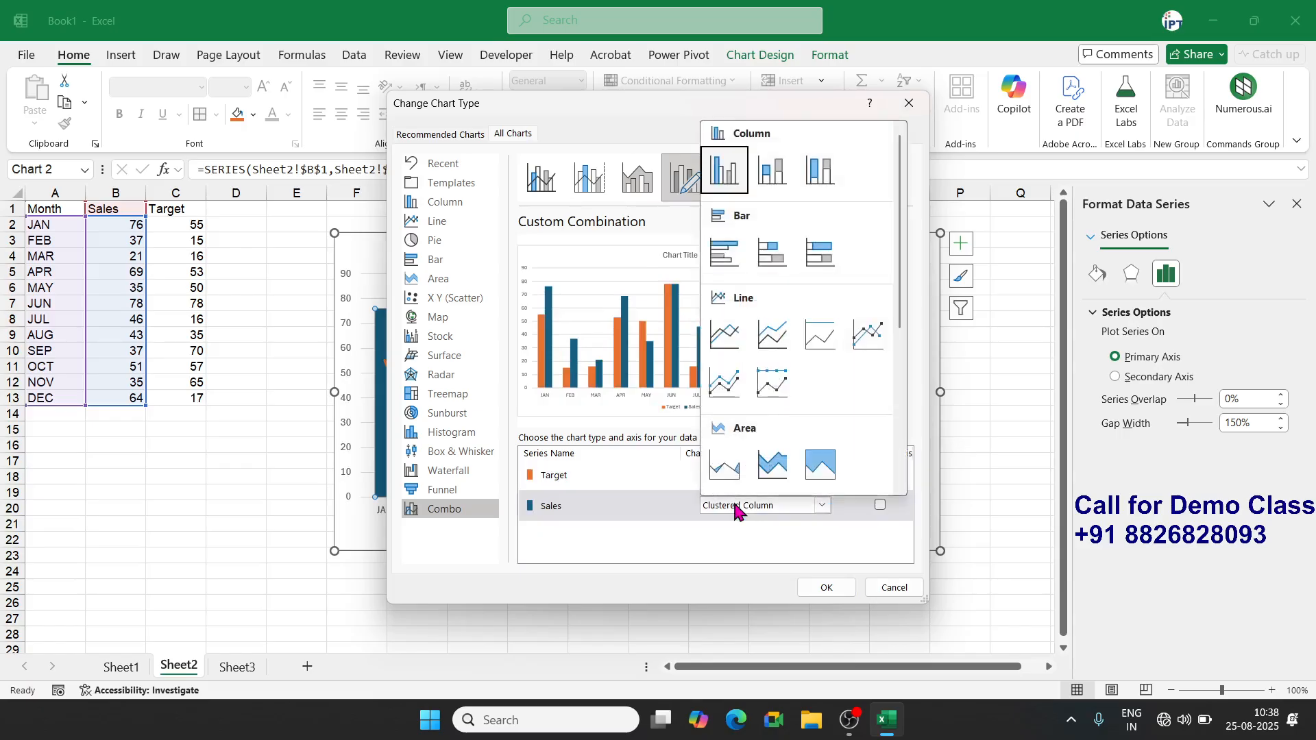
{"action": "left_click", "coordinate": [729, 348]}
{"action": "left_click", "coordinate": [844, 585]}
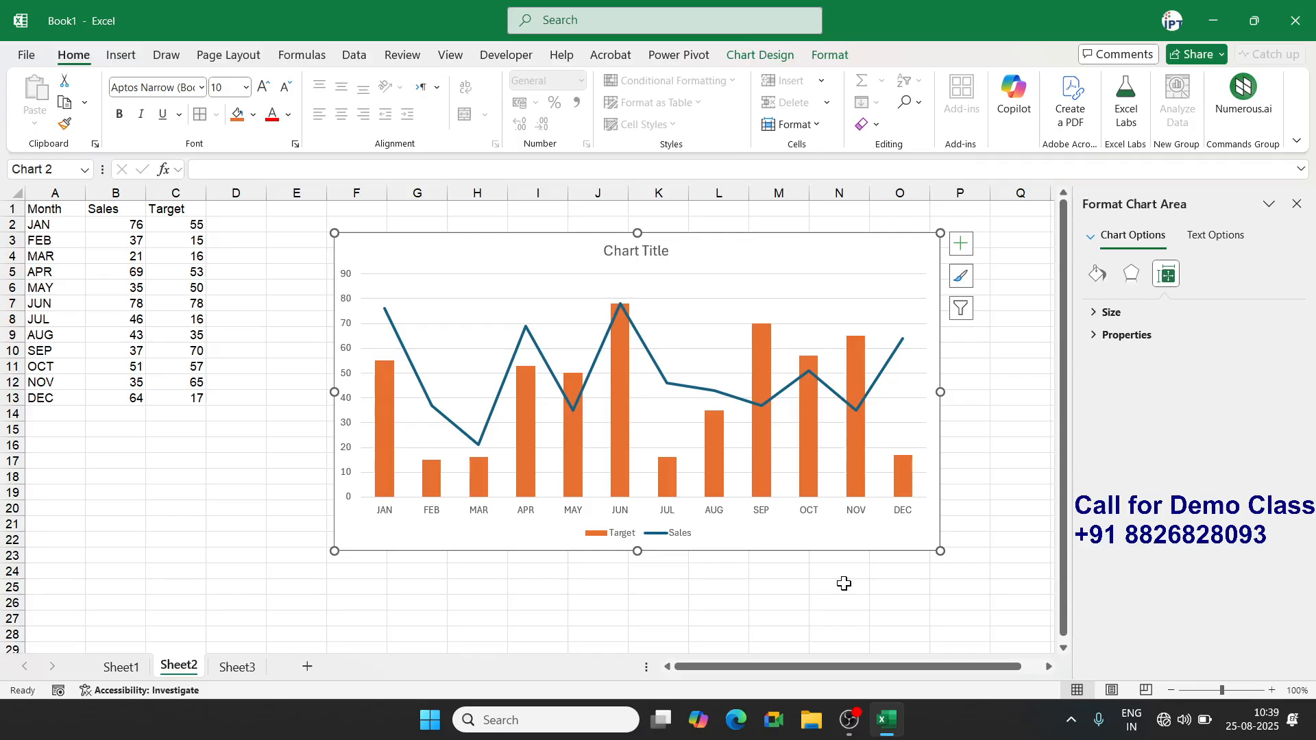
On Sheet3, fill A1:A5 with the heading City and the entries Pune, Delhi, Patna and Noida
{"action": "left_click", "coordinate": [237, 667]}
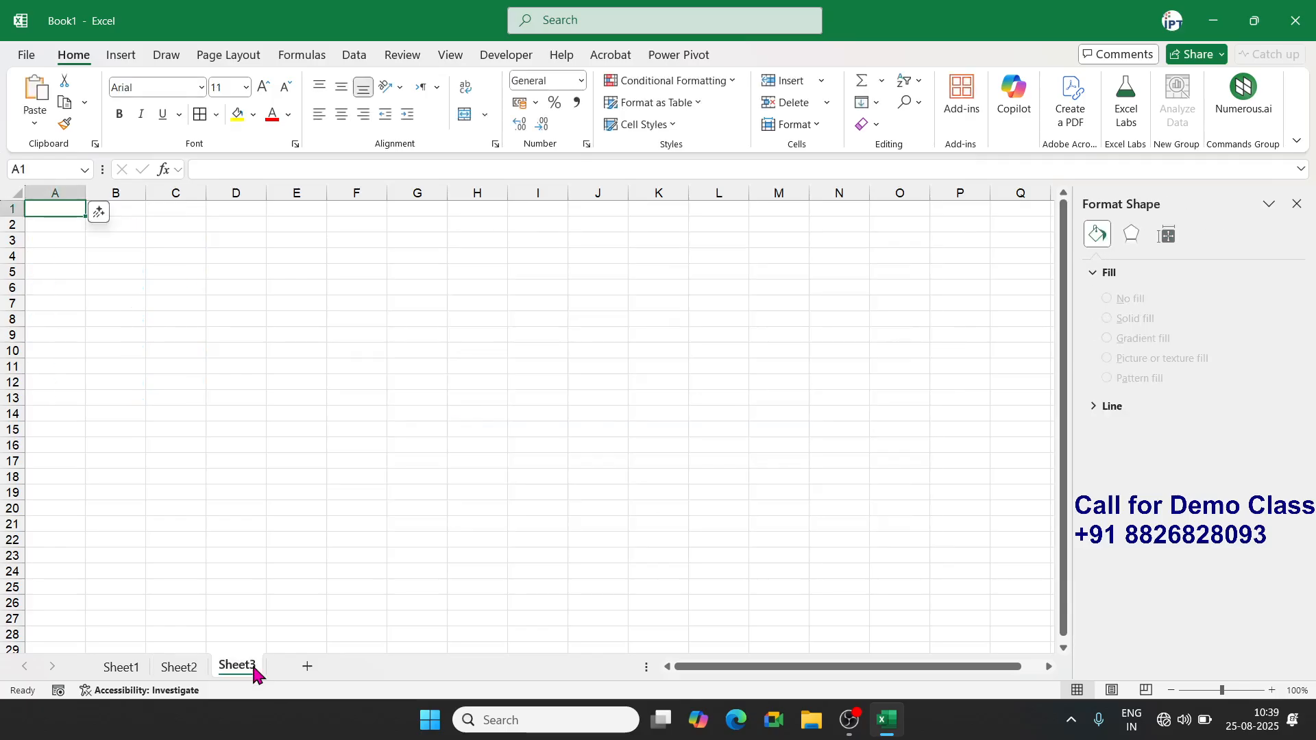
{"action": "type", "text": "City"}
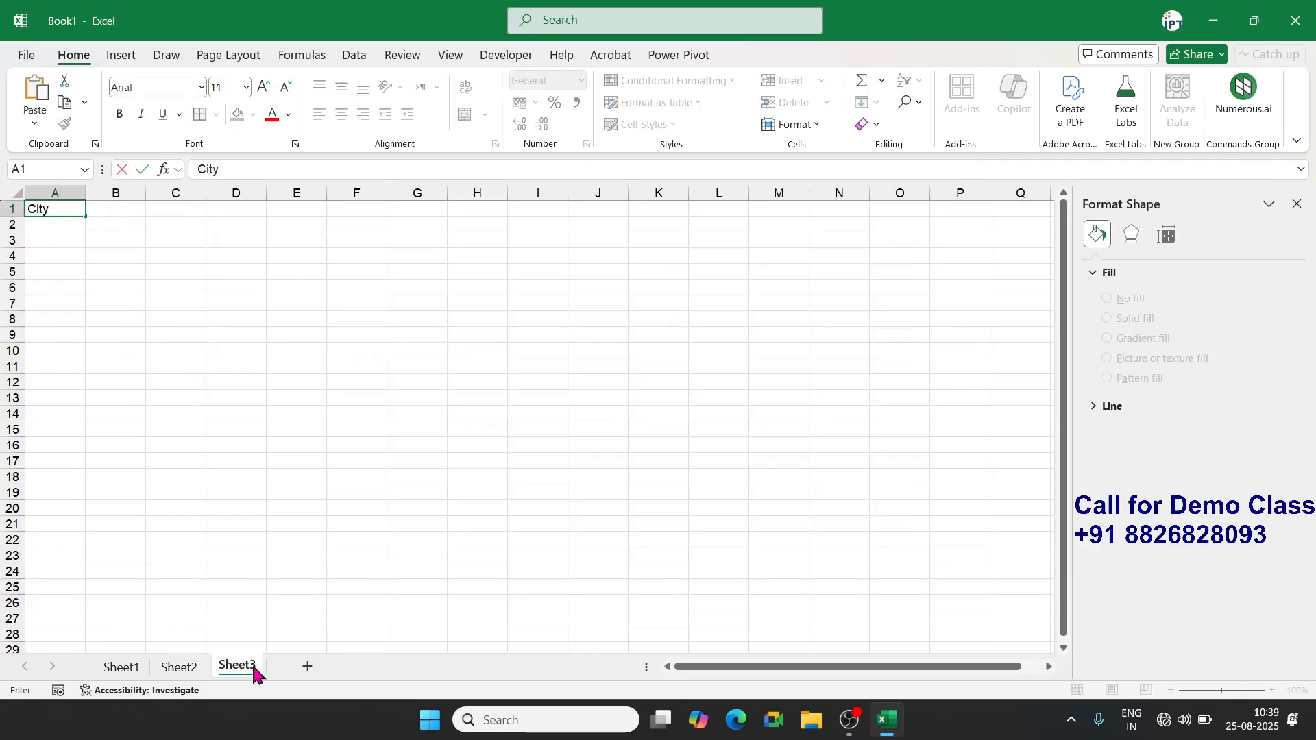
{"action": "key", "text": "Return"}
{"action": "type", "text": "Pune"}
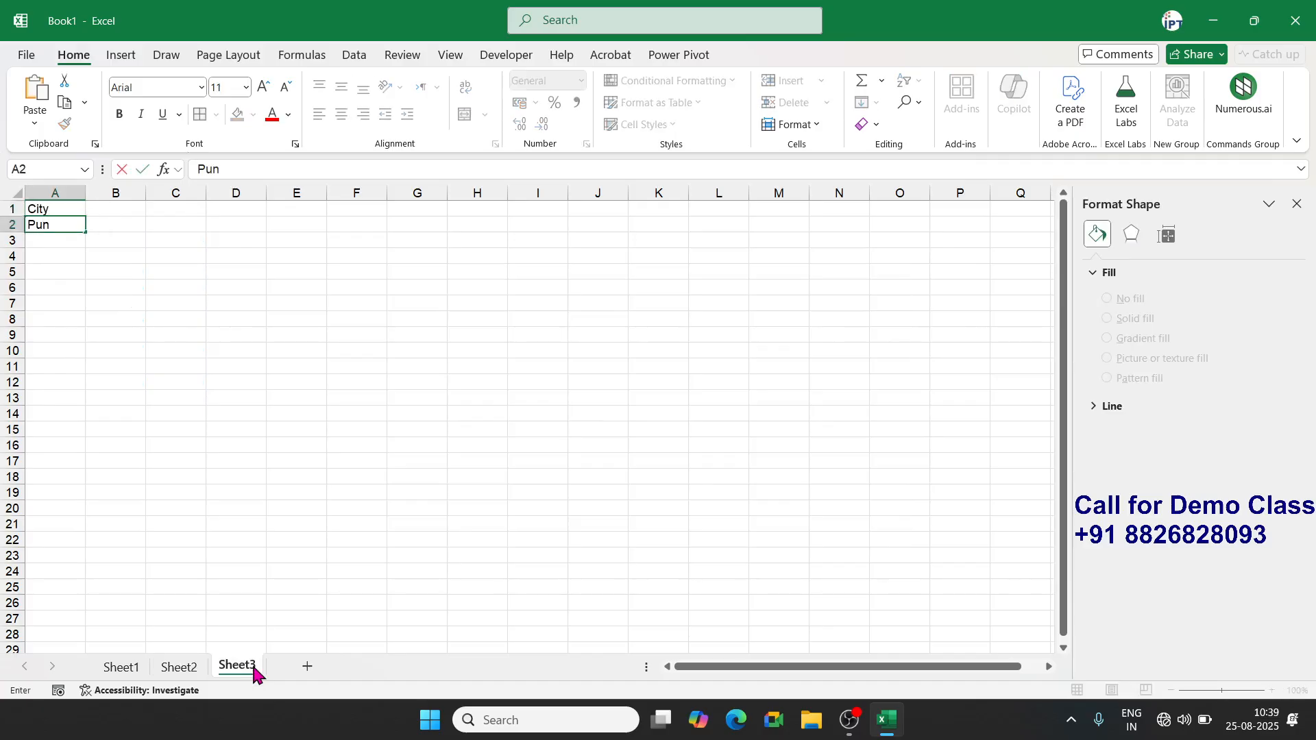
{"action": "key", "text": "Return"}
{"action": "type", "text": "Delhi"}
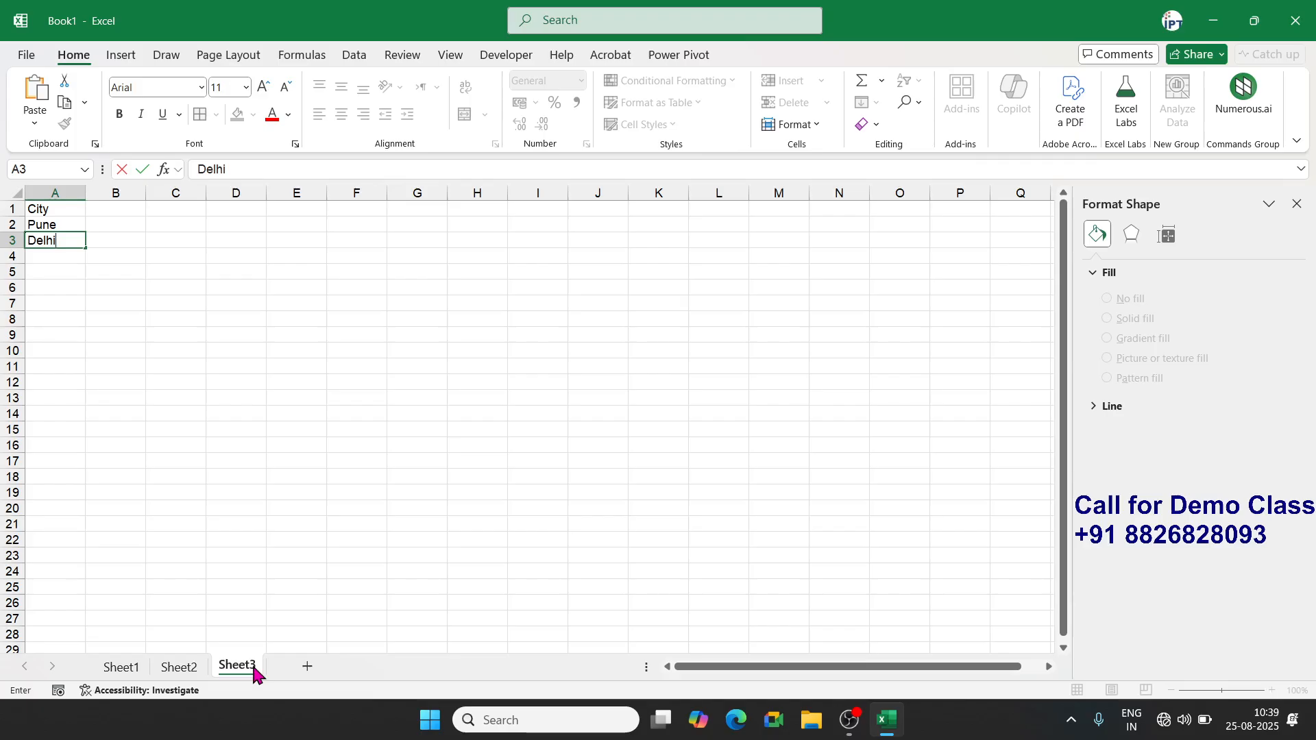
{"action": "key", "text": "Return"}
{"action": "type", "text": "Puneatna"}
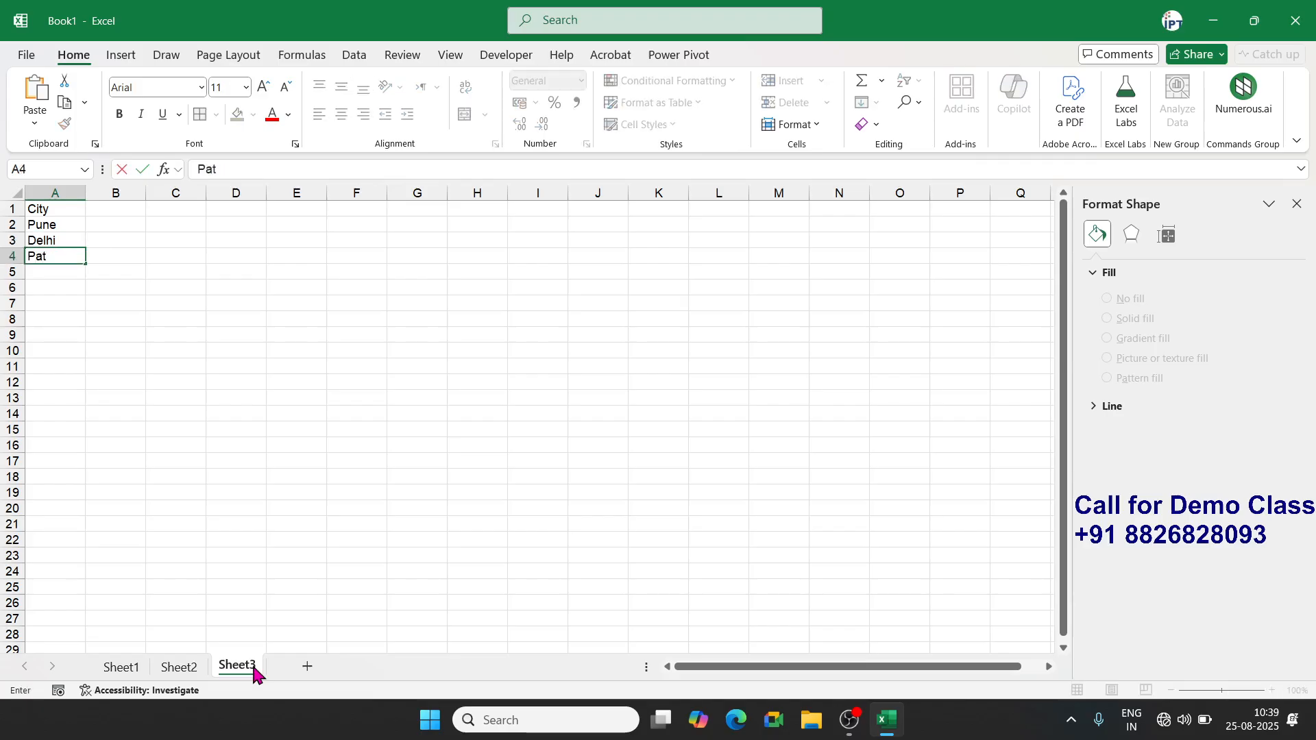
{"action": "key", "text": "Return"}
{"action": "type", "text": "Noida"}
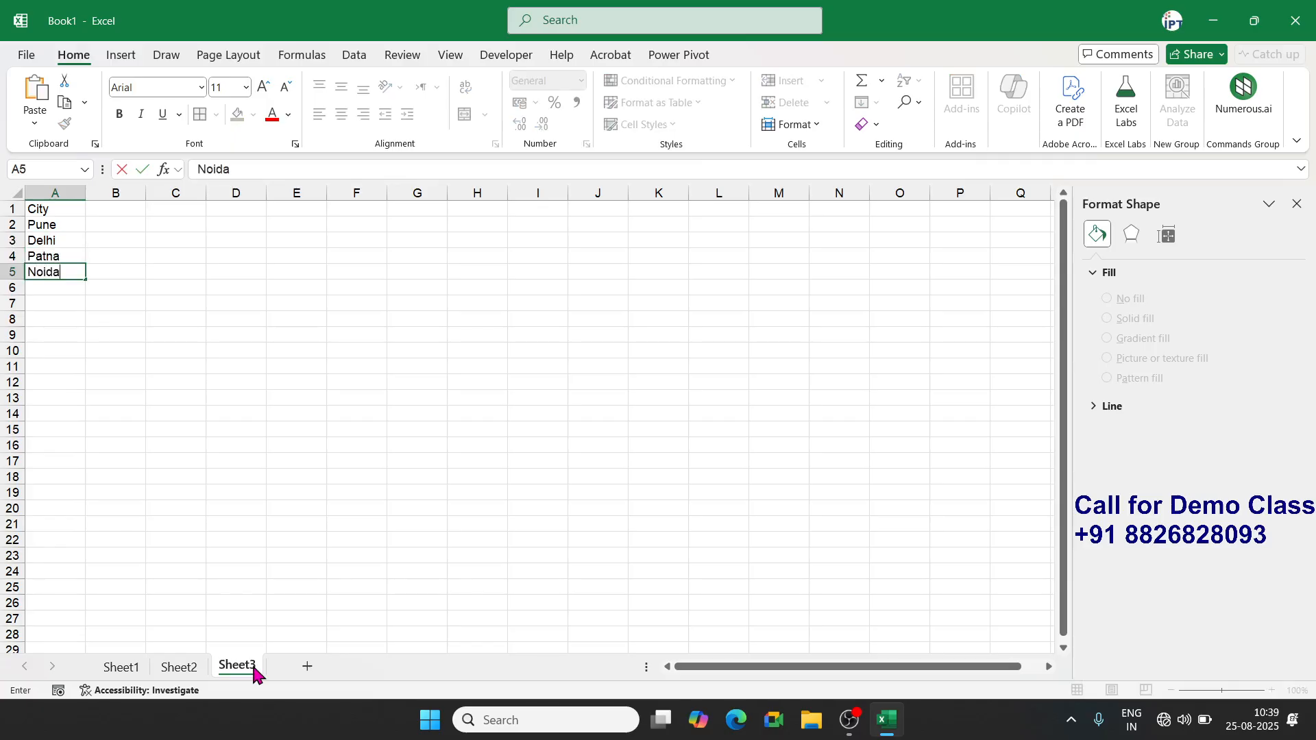
{"action": "key", "text": "Return"}
Fill B1:B5 with the heading Profit and the values 85, 63, 32 and 36
{"action": "key", "text": "Up"}
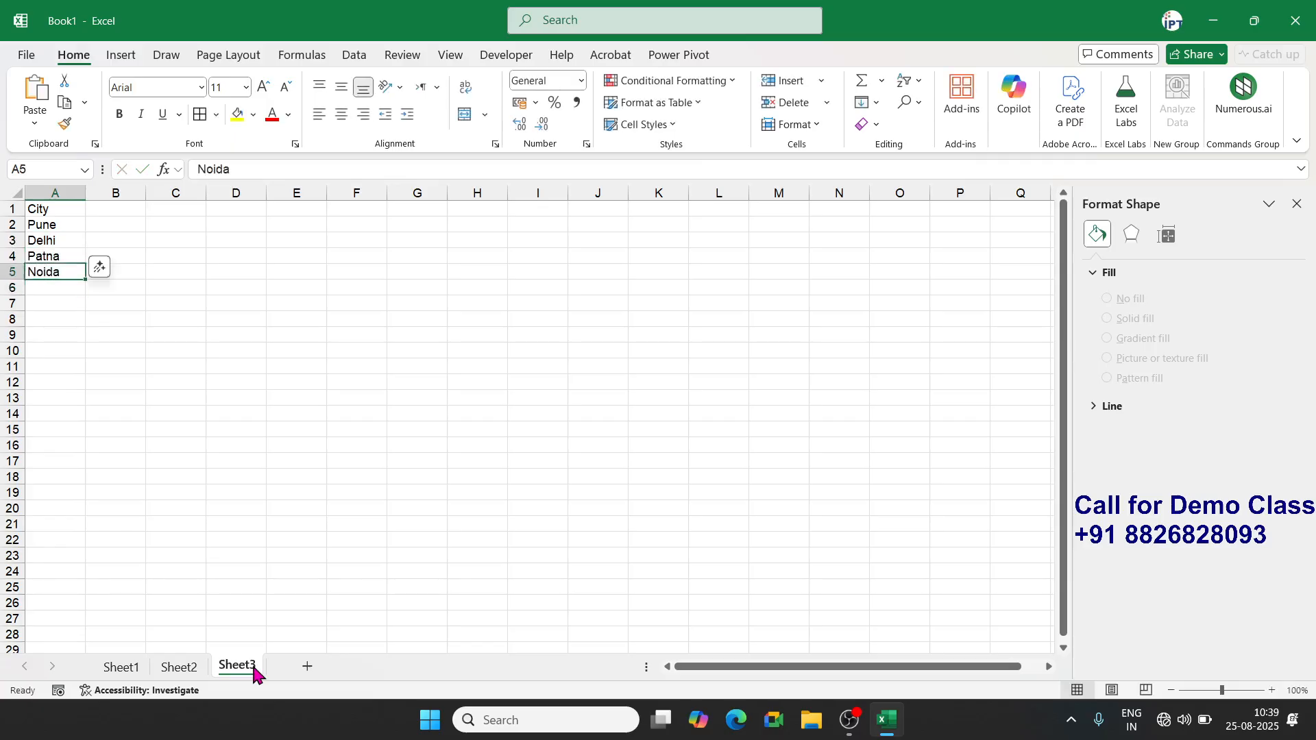
{"action": "key", "text": "ctrl+Up"}
{"action": "key", "text": "Right"}
{"action": "type", "text": "Sa"}
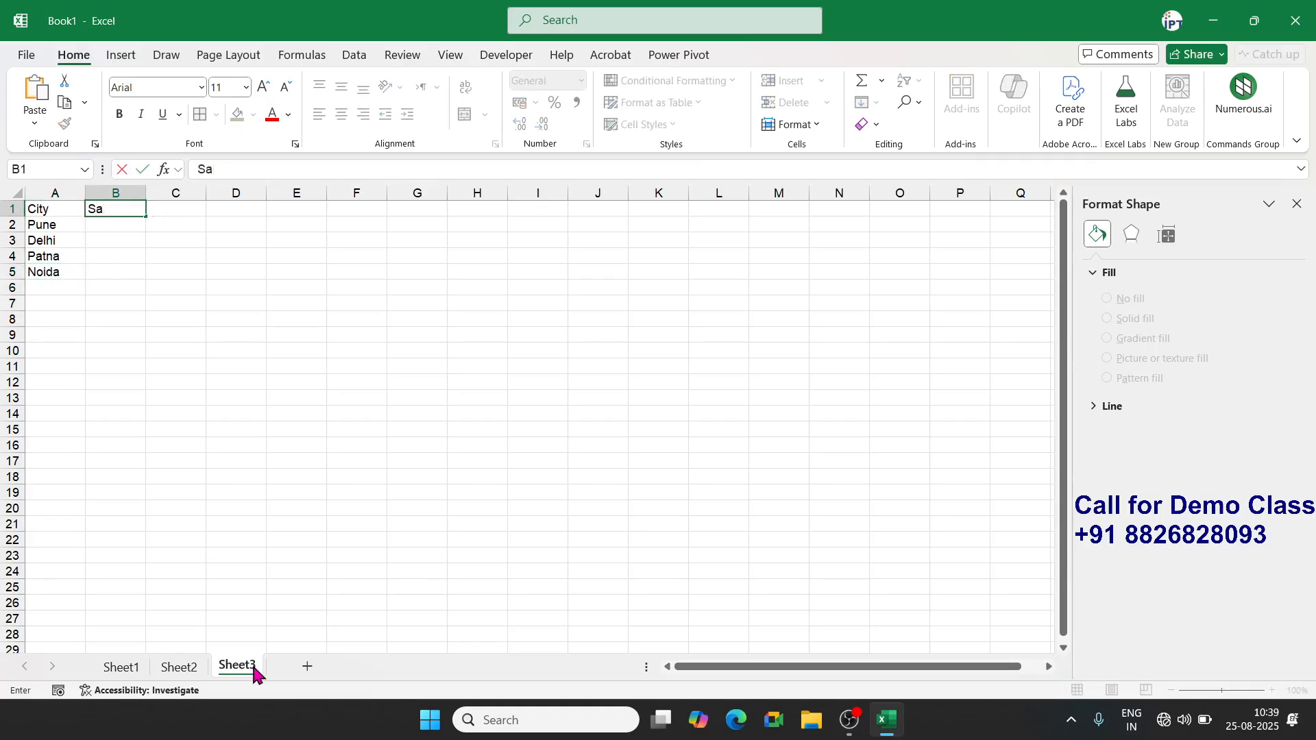
{"action": "key", "text": "BackSpace"}
{"action": "key", "text": "BackSpace"}
{"action": "type", "text": "Profit"}
{"action": "key", "text": "Return"}
{"action": "type", "text": "85"}
{"action": "key", "text": "ctrl+Return"}
{"action": "key", "text": "Return"}
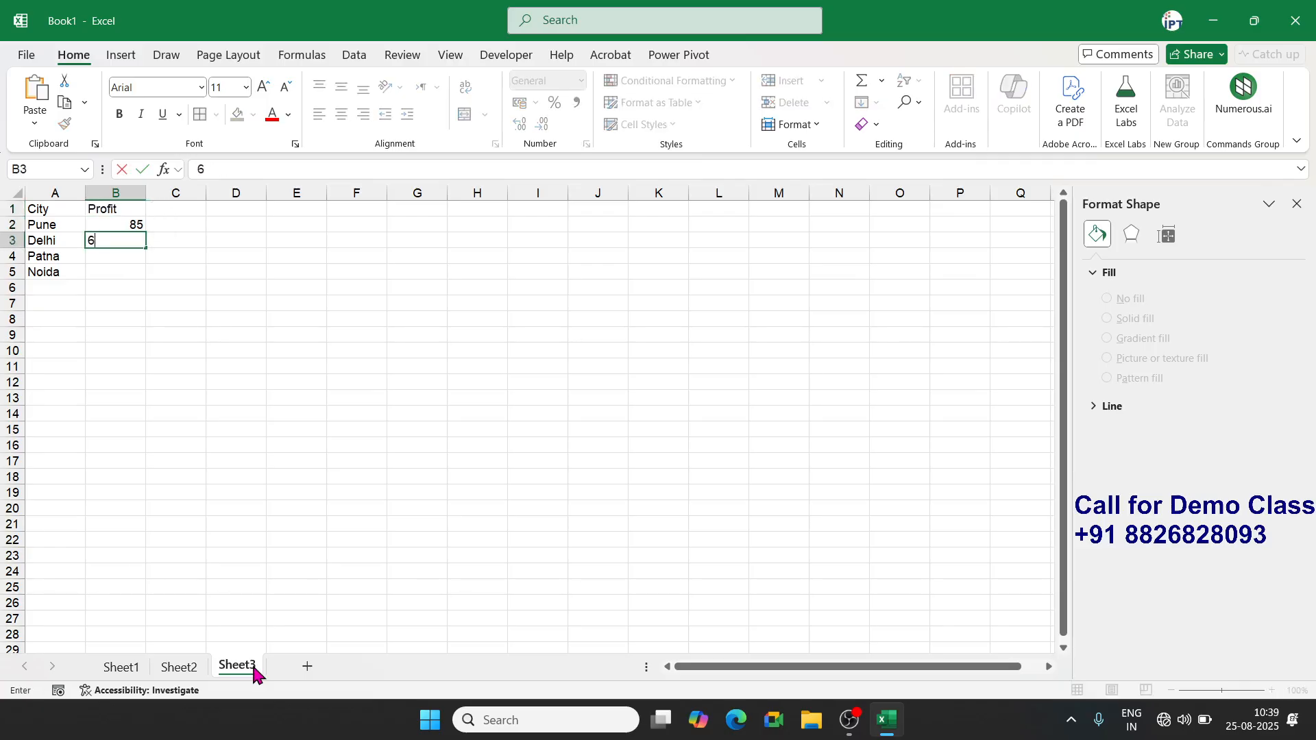
{"action": "type", "text": "63"}
{"action": "key", "text": "Return"}
{"action": "type", "text": "32"}
{"action": "key", "text": "Return"}
{"action": "type", "text": "36"}
{"action": "key", "text": "Return"}
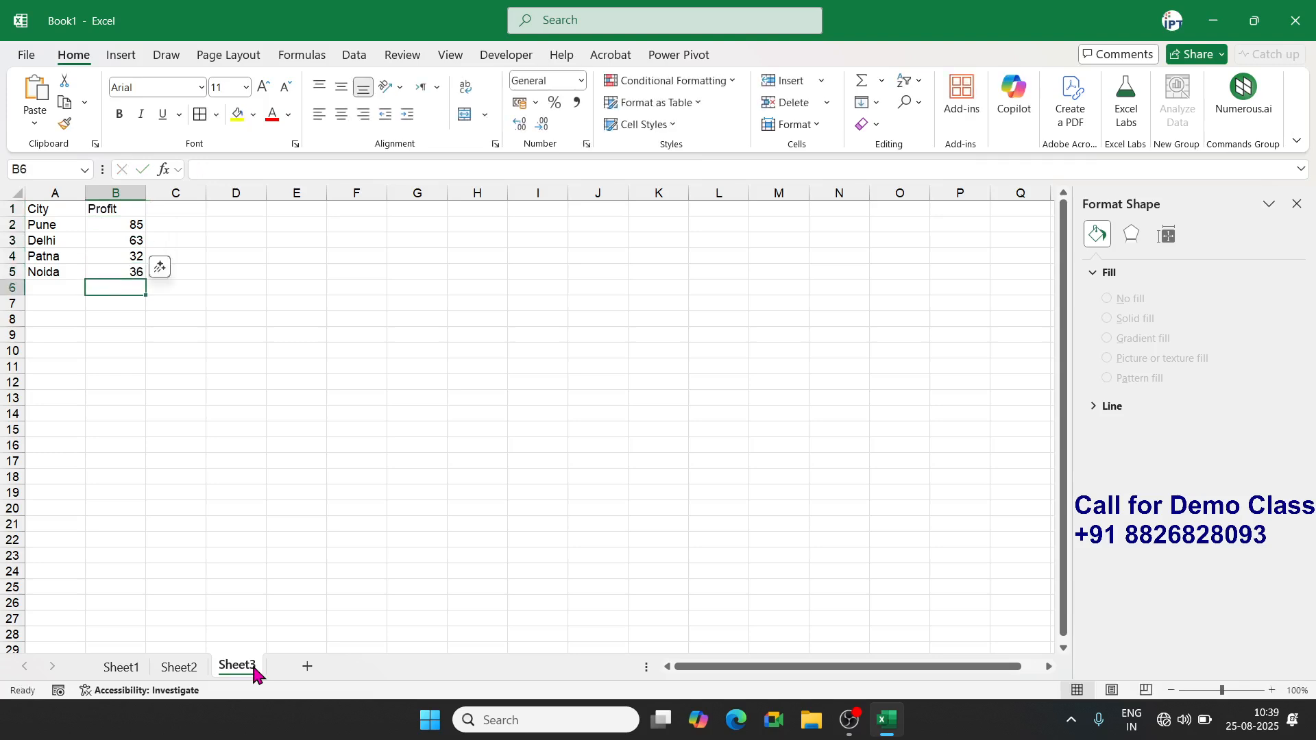
Insert a 2-D pie chart from A1:B5 and move it to about columns E to L, rows 2 to 17
{"action": "key", "text": "ctrl+Up"}
{"action": "key", "text": "ctrl+Left"}
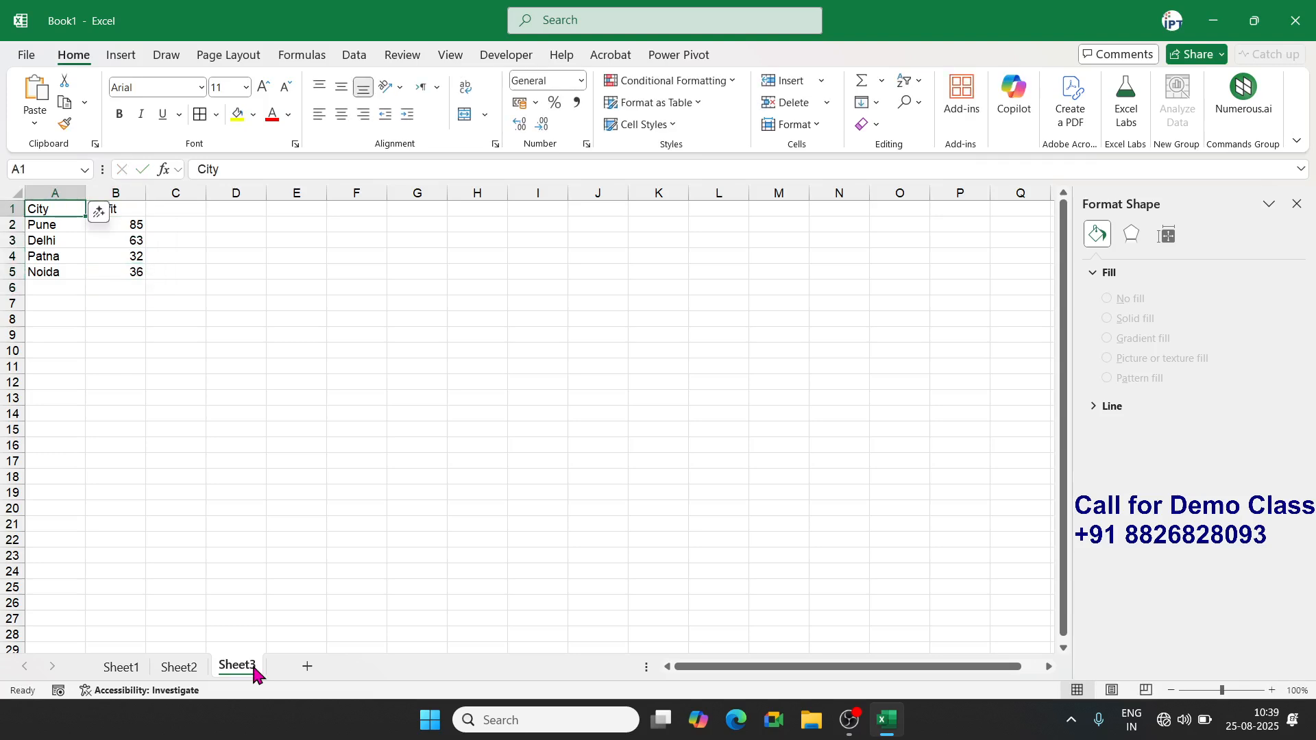
{"action": "key", "text": "ctrl+shift+Right"}
{"action": "key", "text": "ctrl+shift+Down"}
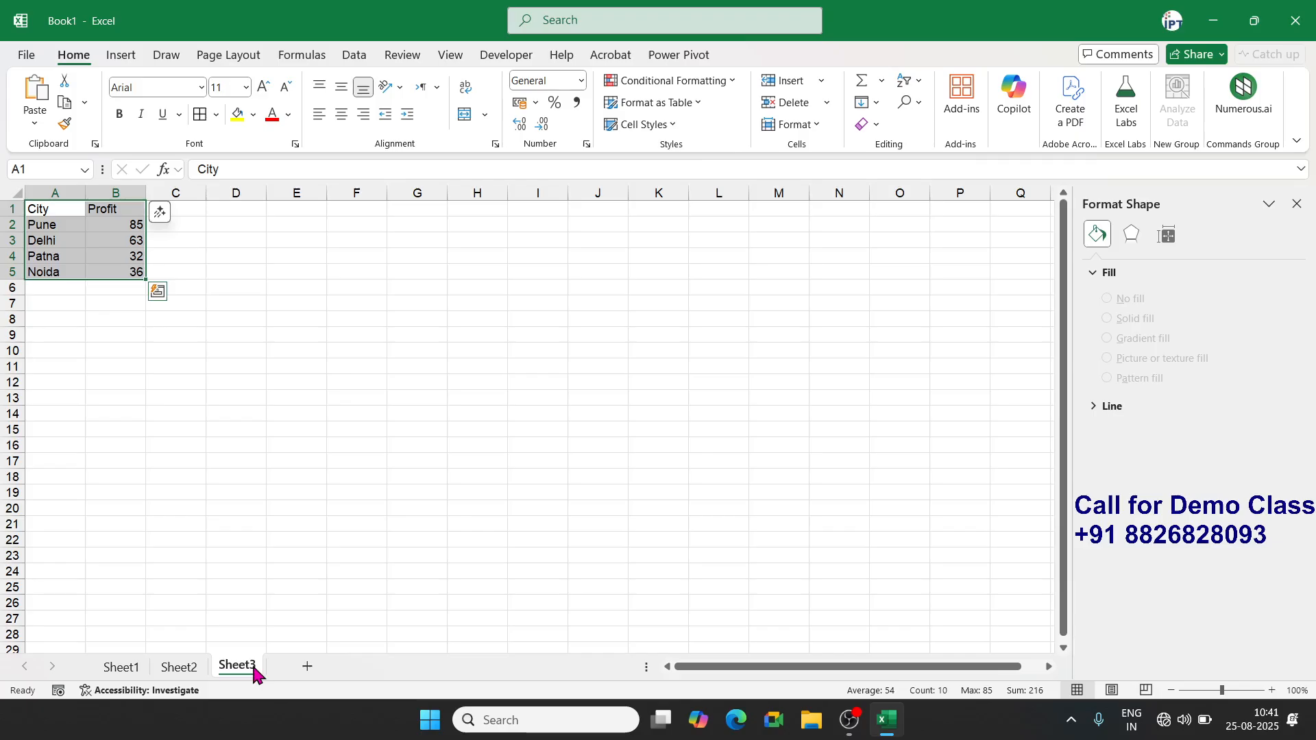
{"action": "left_click", "coordinate": [121, 58]}
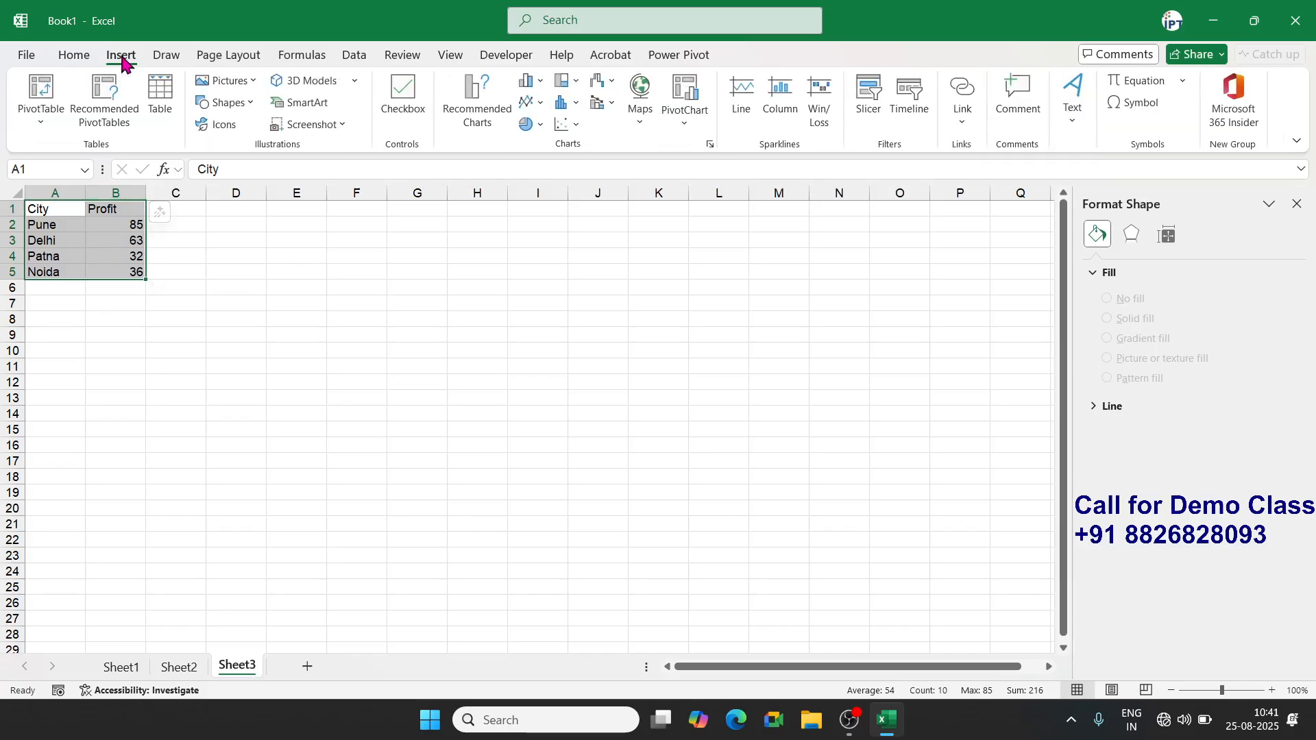
{"action": "left_click", "coordinate": [526, 125]}
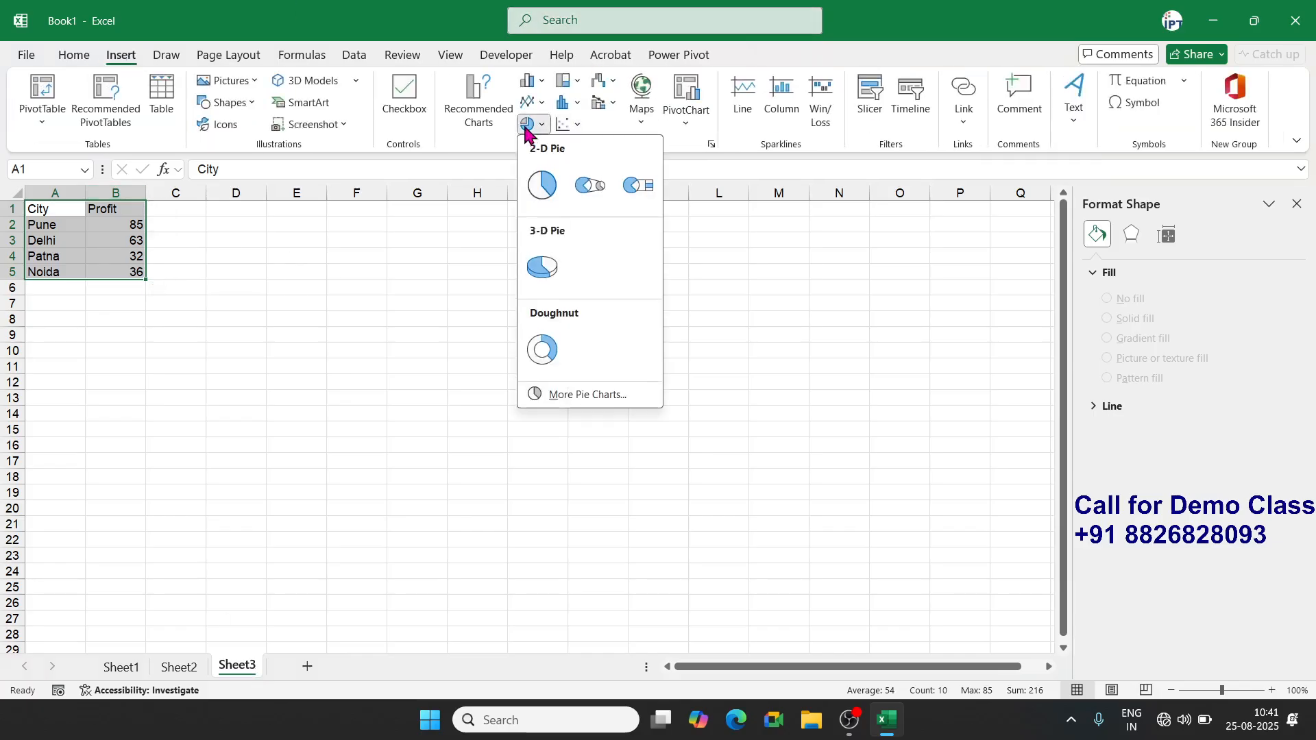
{"action": "left_click", "coordinate": [547, 181]}
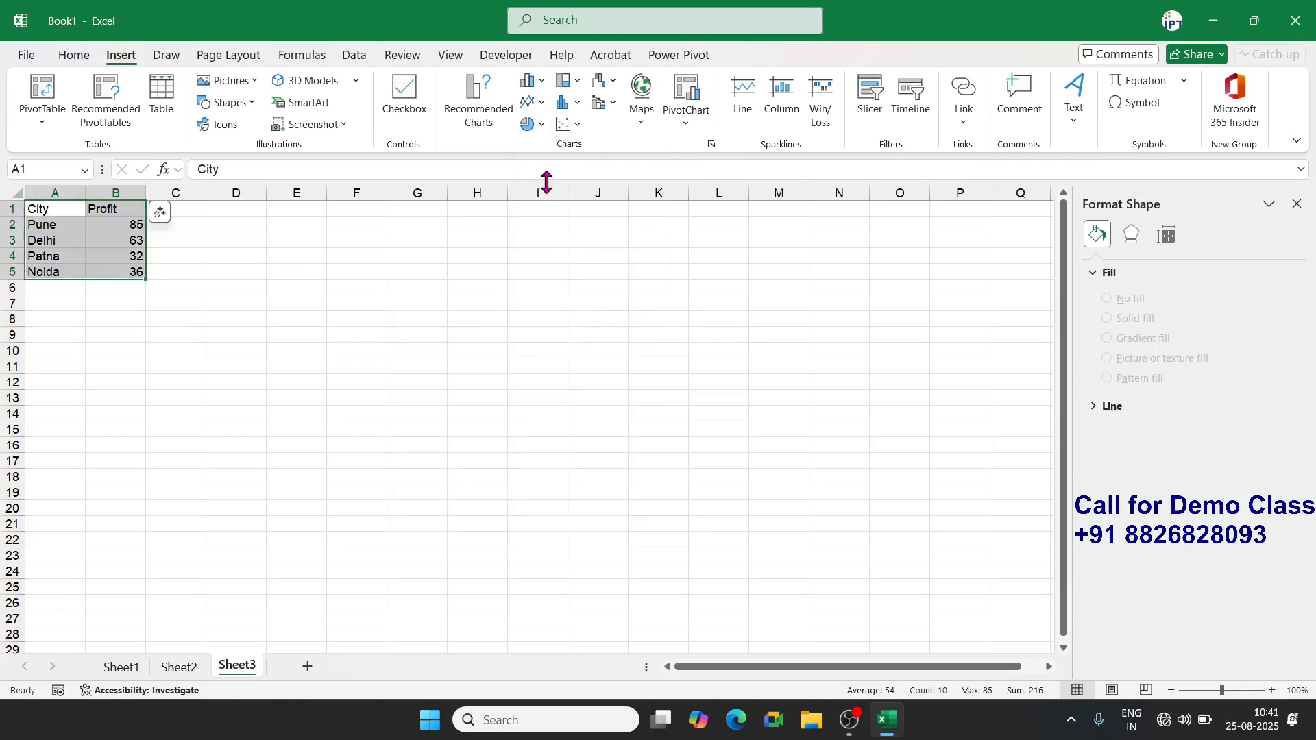
{"action": "left_click", "coordinate": [529, 125]}
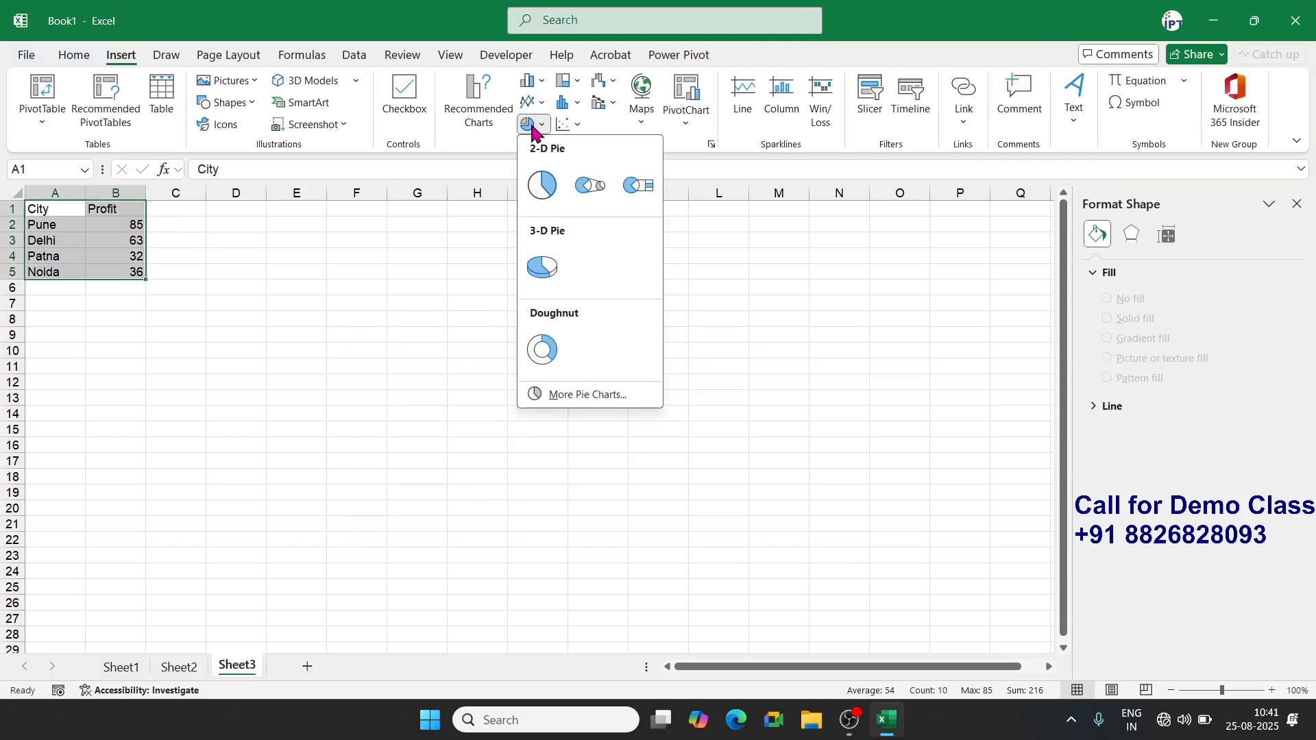
{"action": "left_click", "coordinate": [543, 185]}
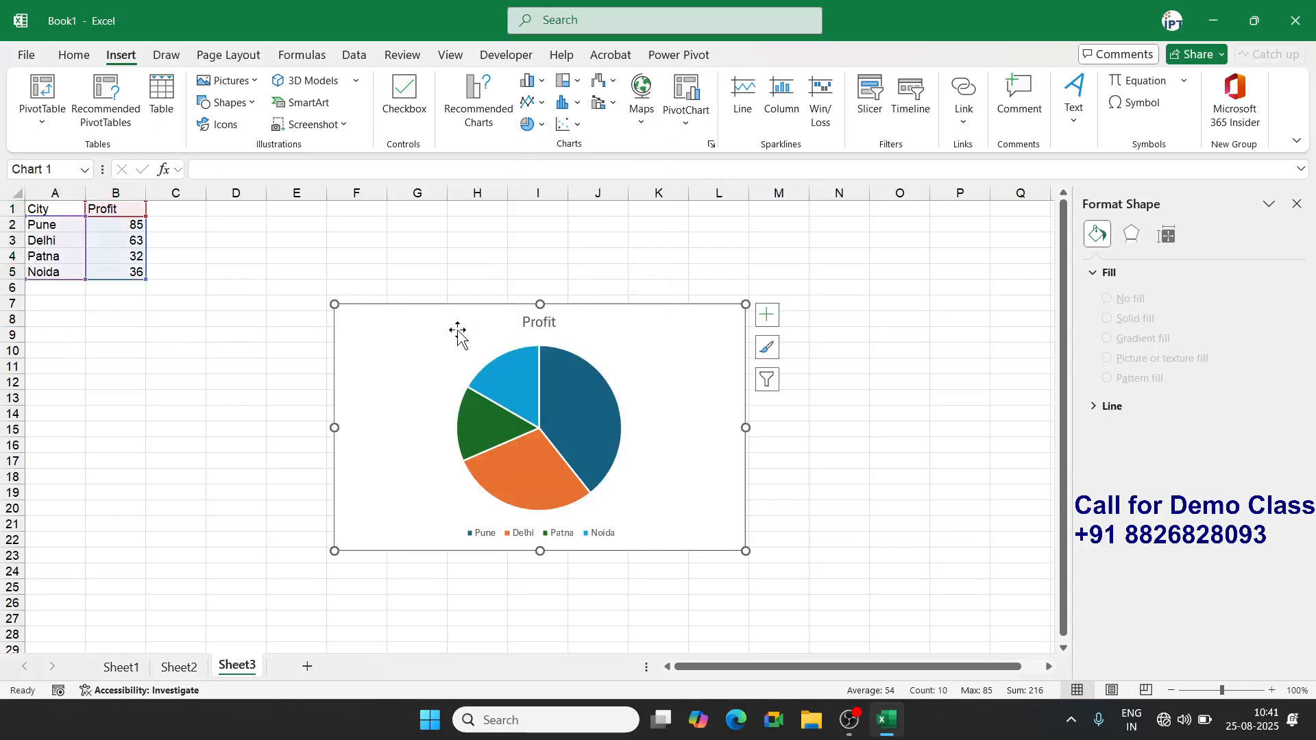
{"action": "left_click_drag", "start_coordinate": [458, 331], "coordinate": [416, 253]}
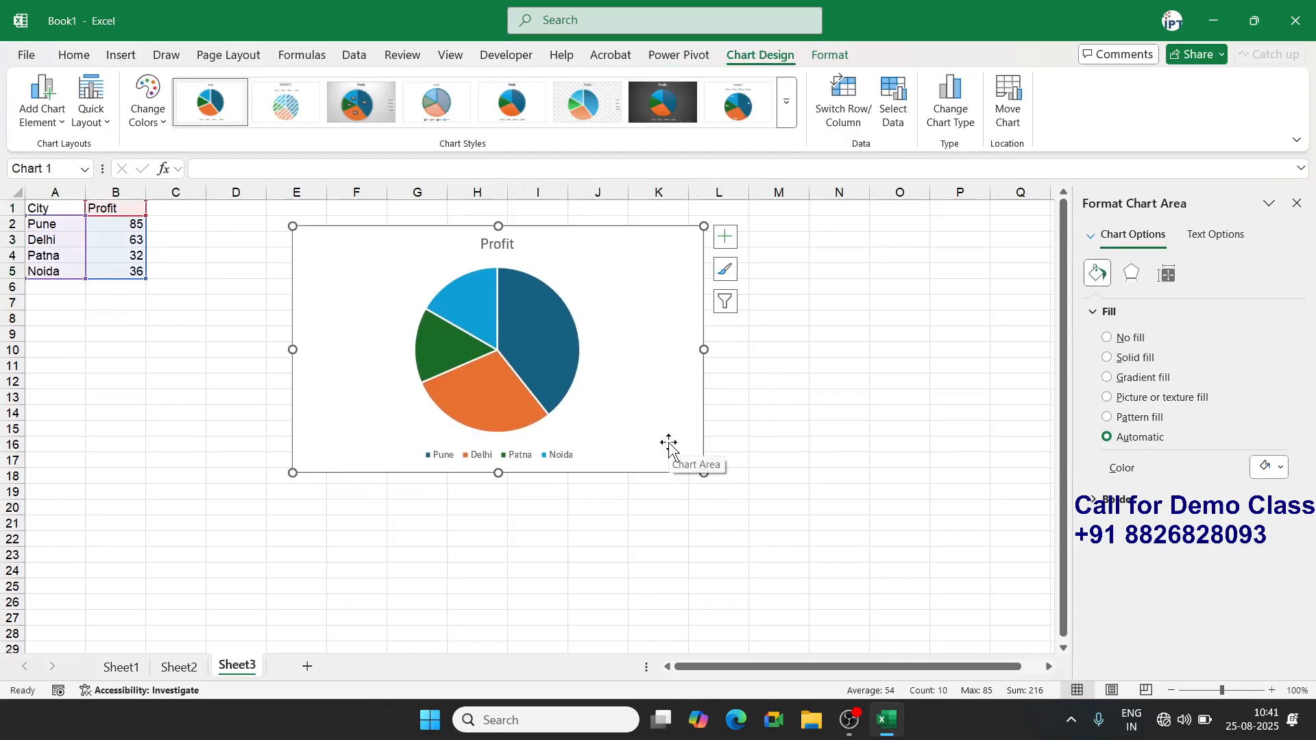
Add data labels to the Profit pie chart, positioned at Outside End
{"action": "left_click", "coordinate": [787, 104]}
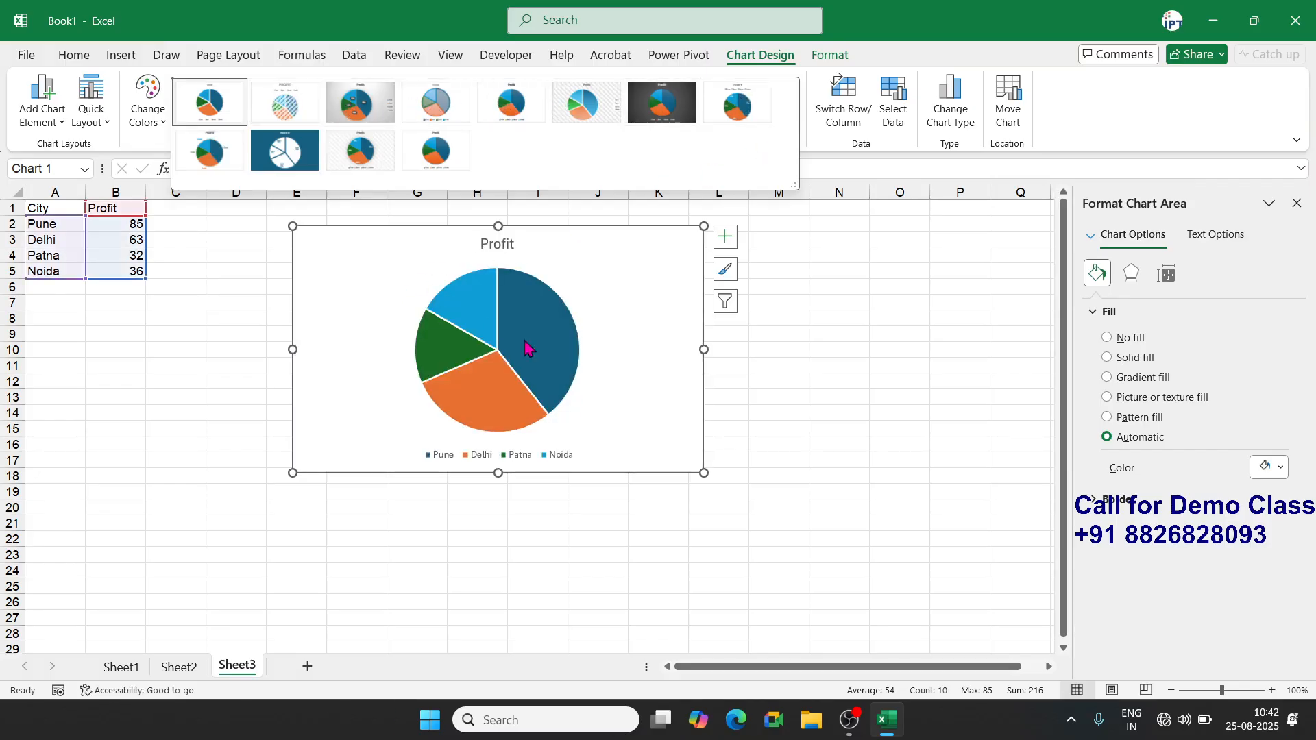
{"action": "left_click", "coordinate": [726, 238]}
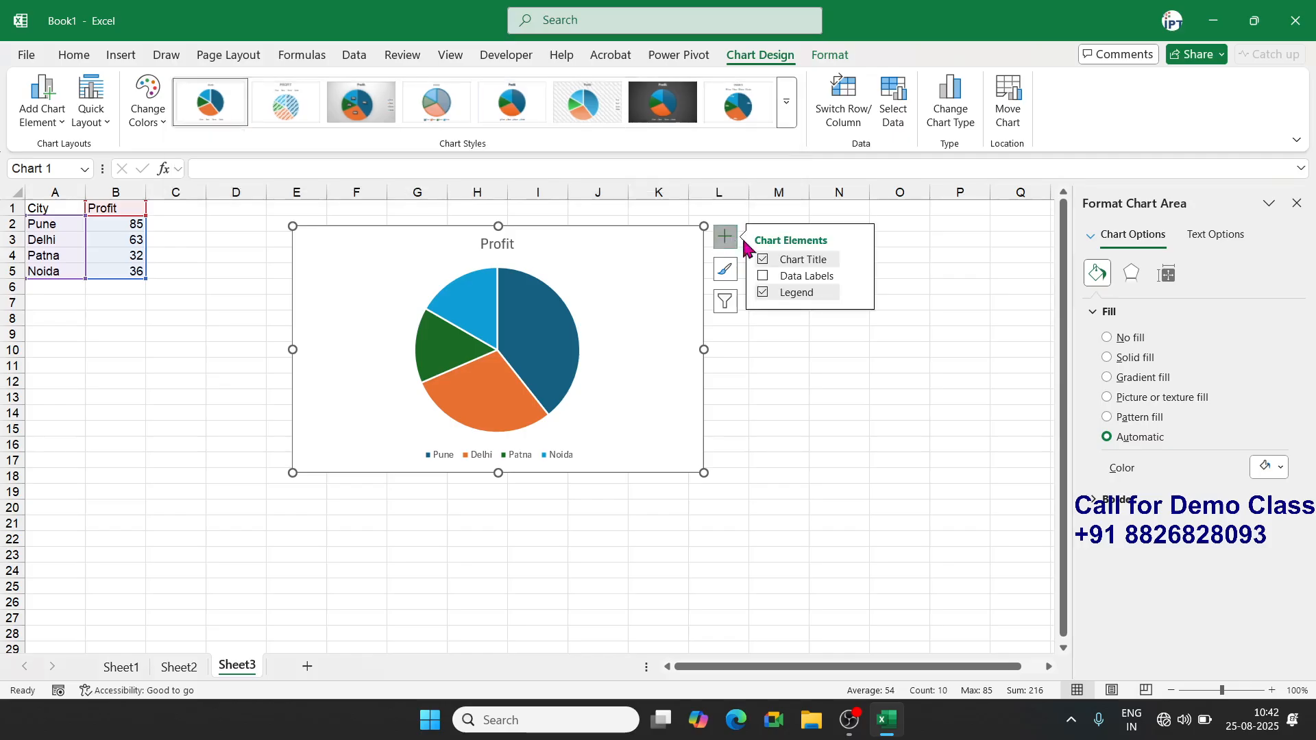
{"action": "left_click", "coordinate": [764, 277]}
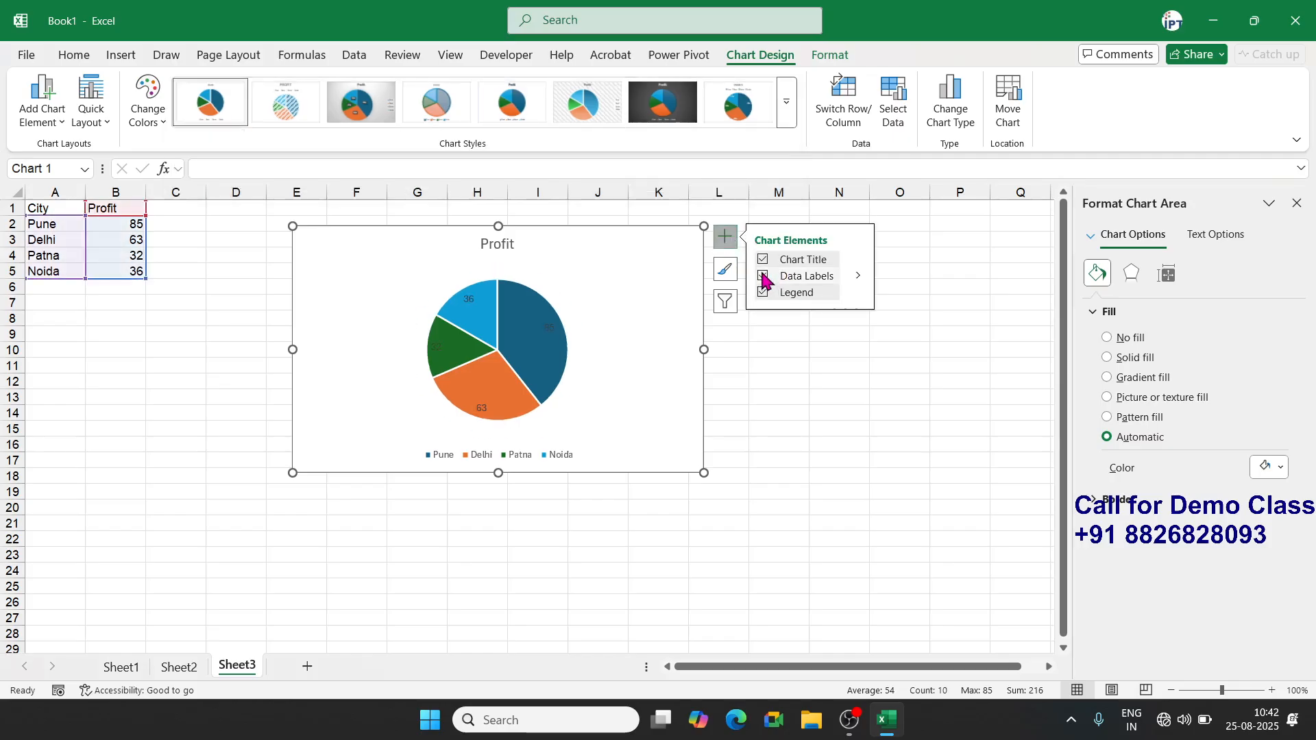
{"action": "left_click", "coordinate": [857, 277]}
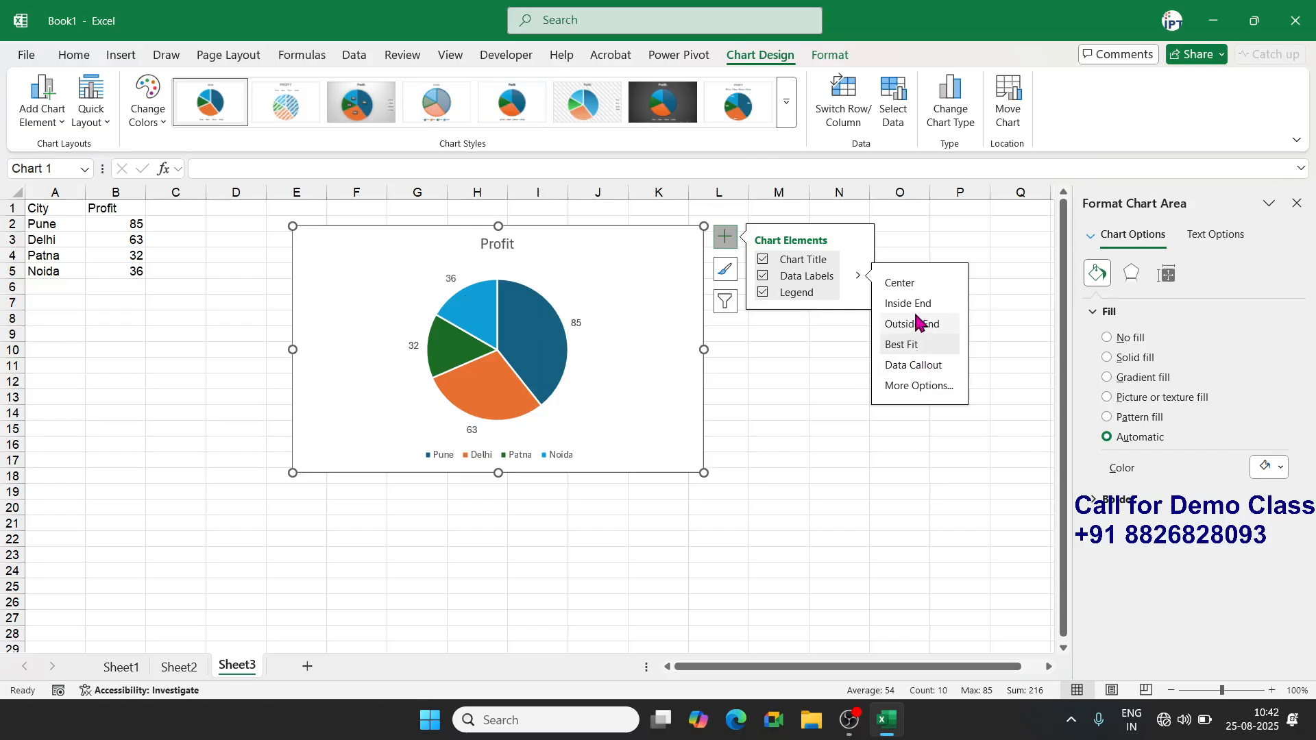
Include the percentage alongside the value in the pie chart's data labels
{"action": "left_click", "coordinate": [918, 386]}
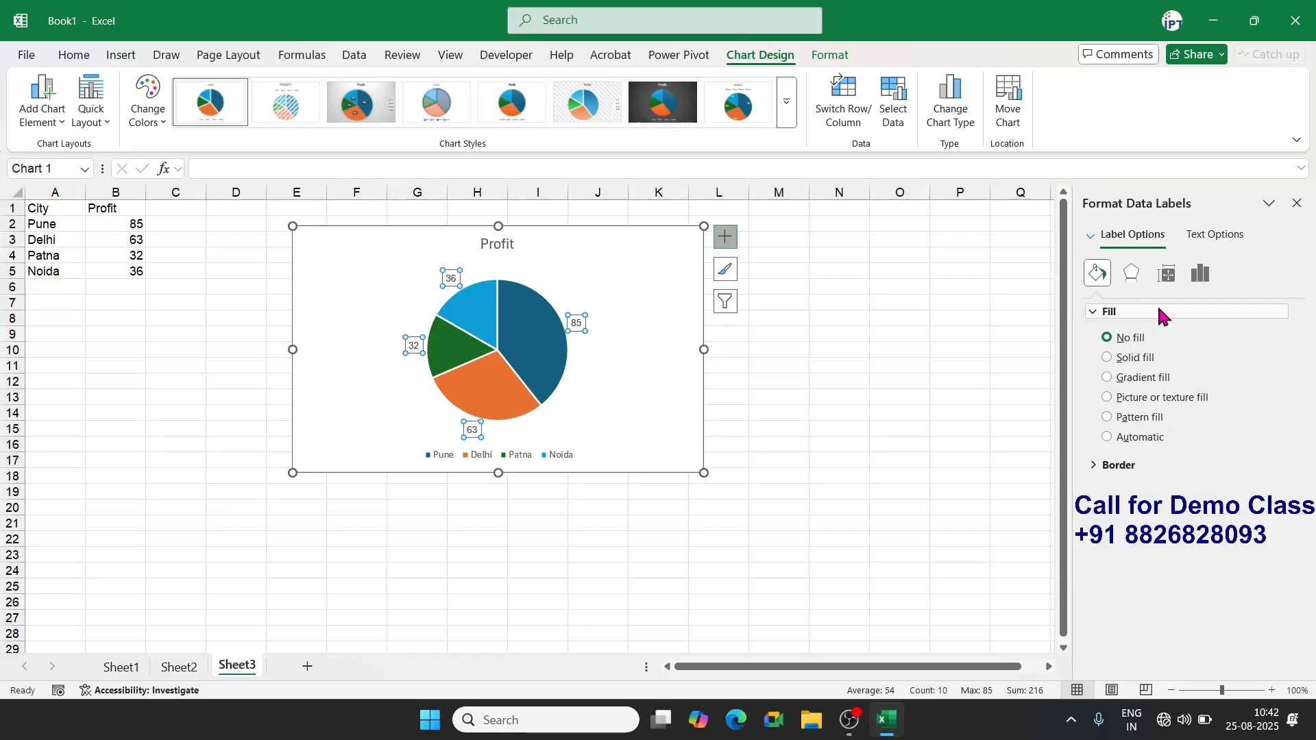
{"action": "left_click", "coordinate": [1211, 277]}
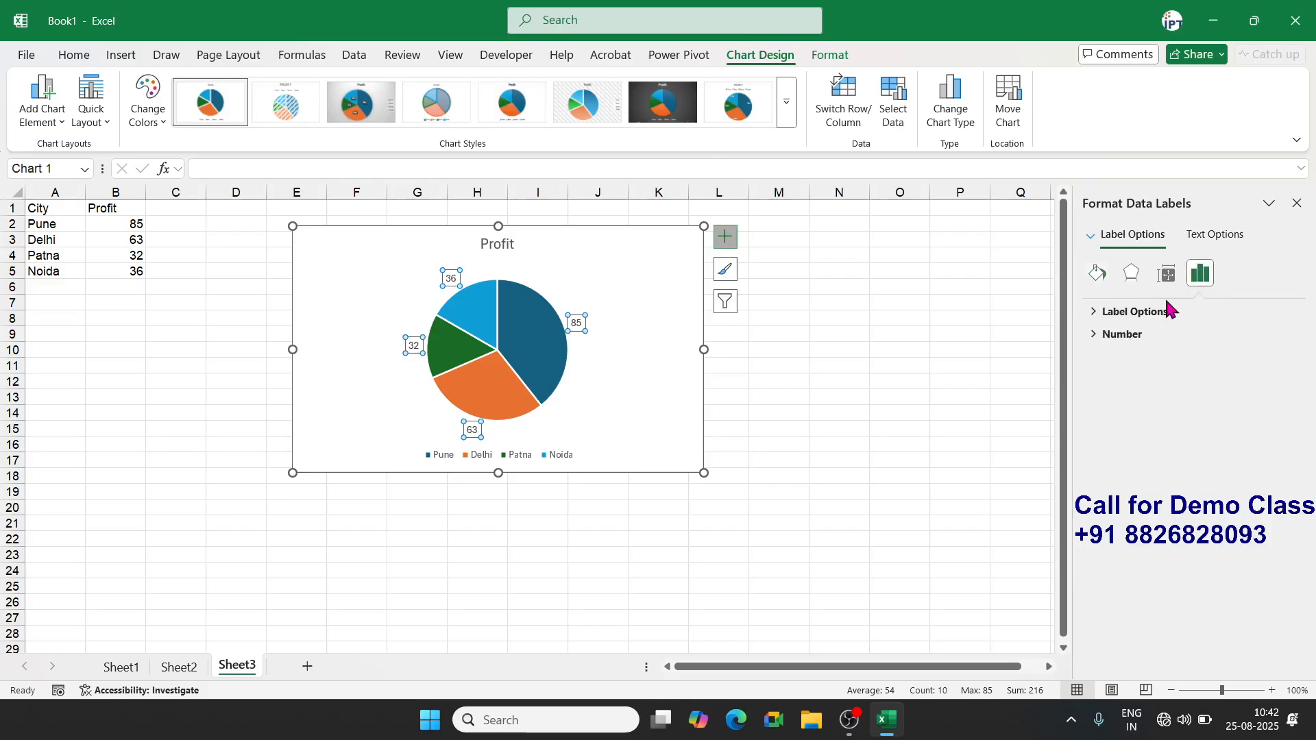
{"action": "left_click", "coordinate": [1169, 317]}
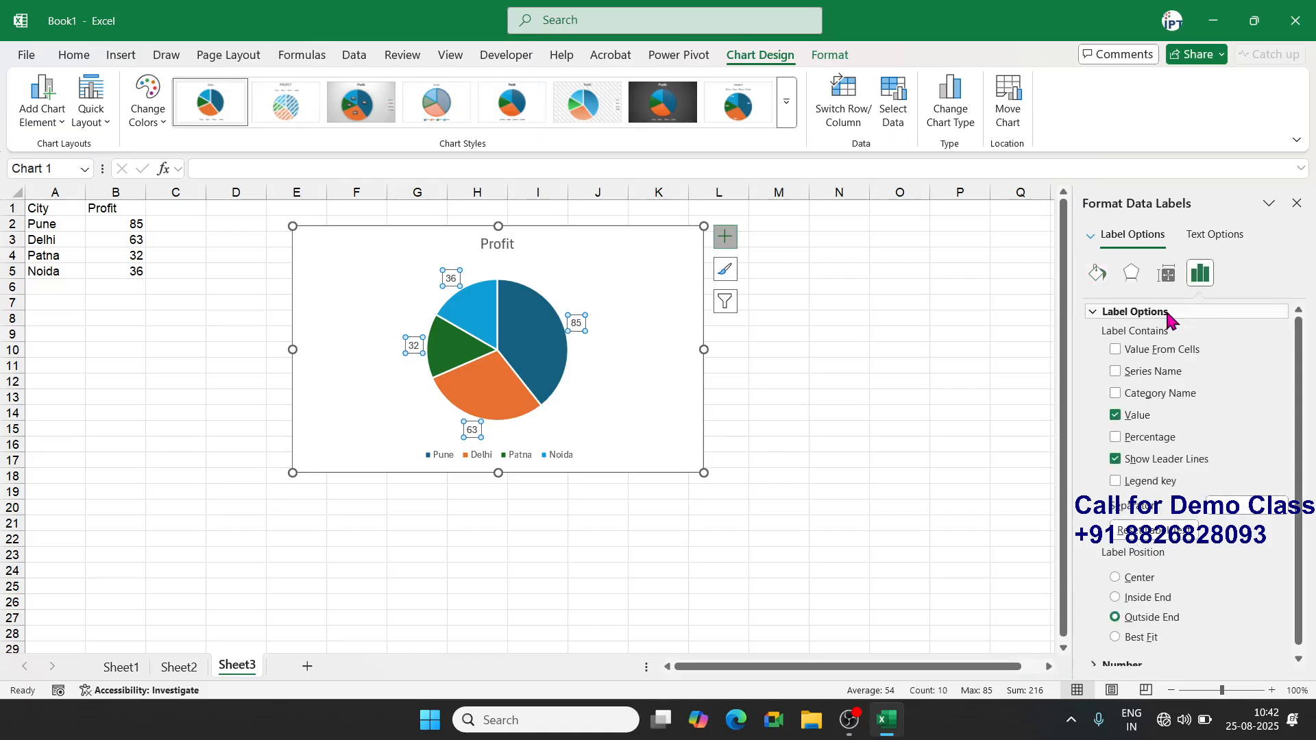
{"action": "left_click", "coordinate": [1120, 438]}
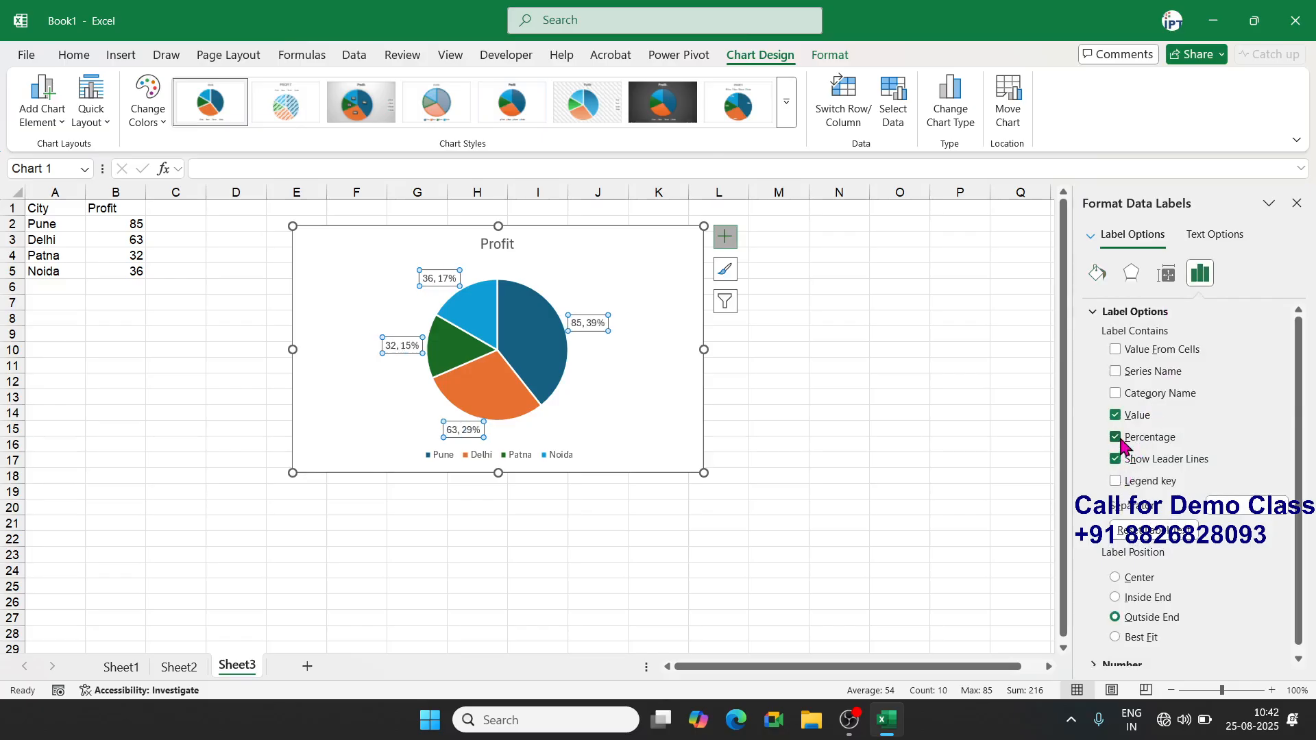
Include the category name in the Profit pie chart's data labels
{"action": "left_click", "coordinate": [1143, 398]}
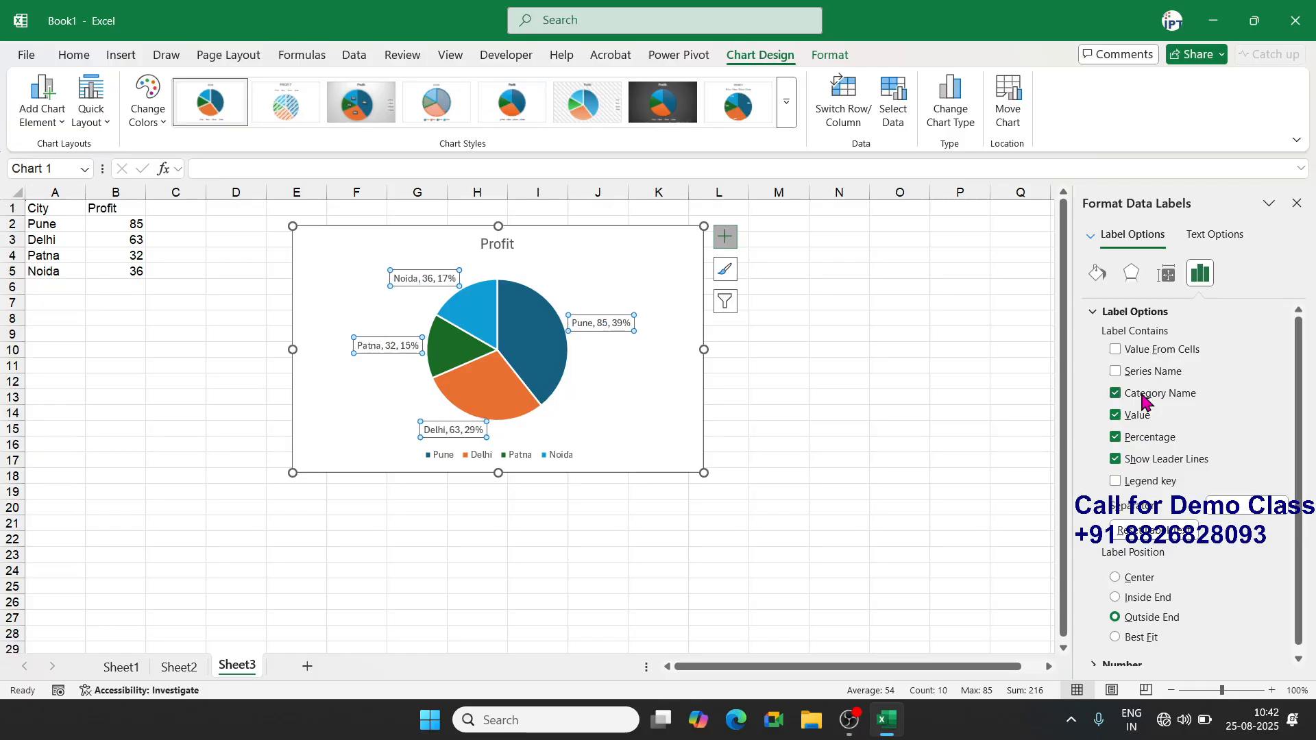
{"action": "left_click", "coordinate": [763, 444]}
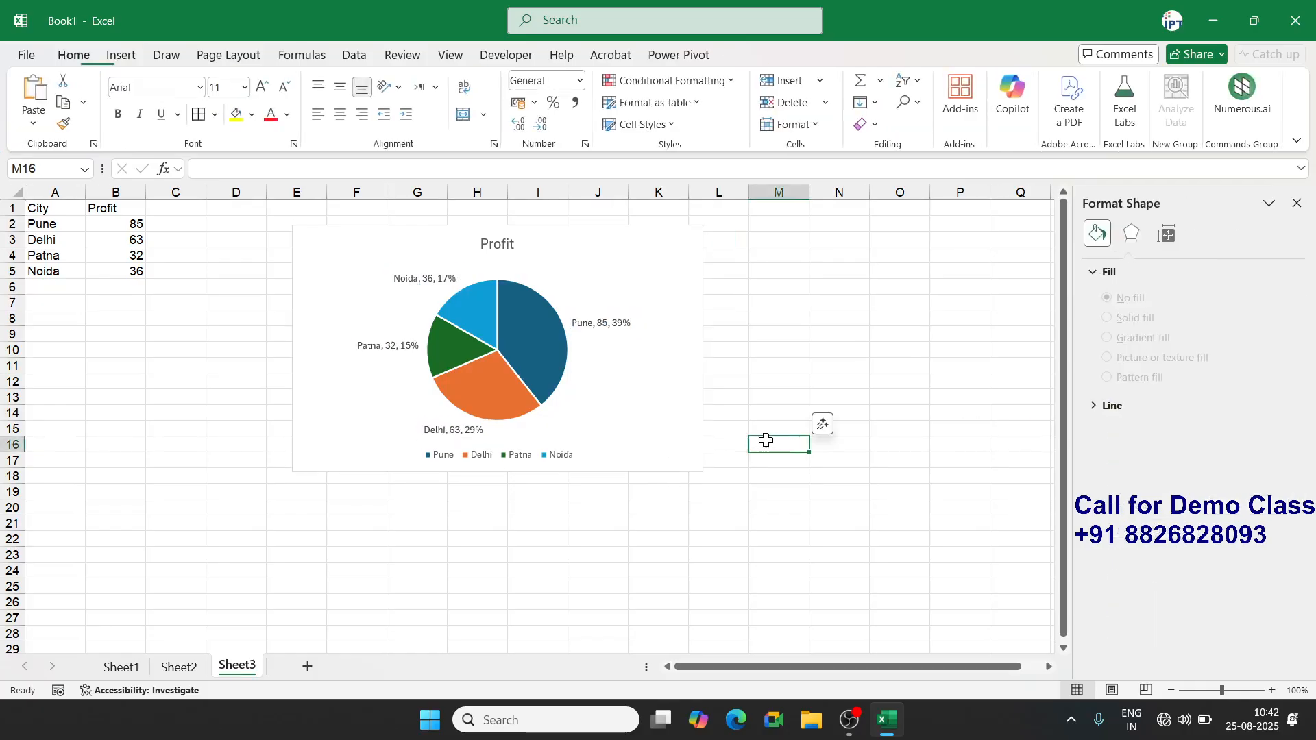
Enlarge the Profit pie chart and place it at about columns G to P, rows 2 to 25
{"action": "left_click", "coordinate": [673, 439]}
{"action": "left_click_drag", "start_coordinate": [673, 439], "coordinate": [909, 435]}
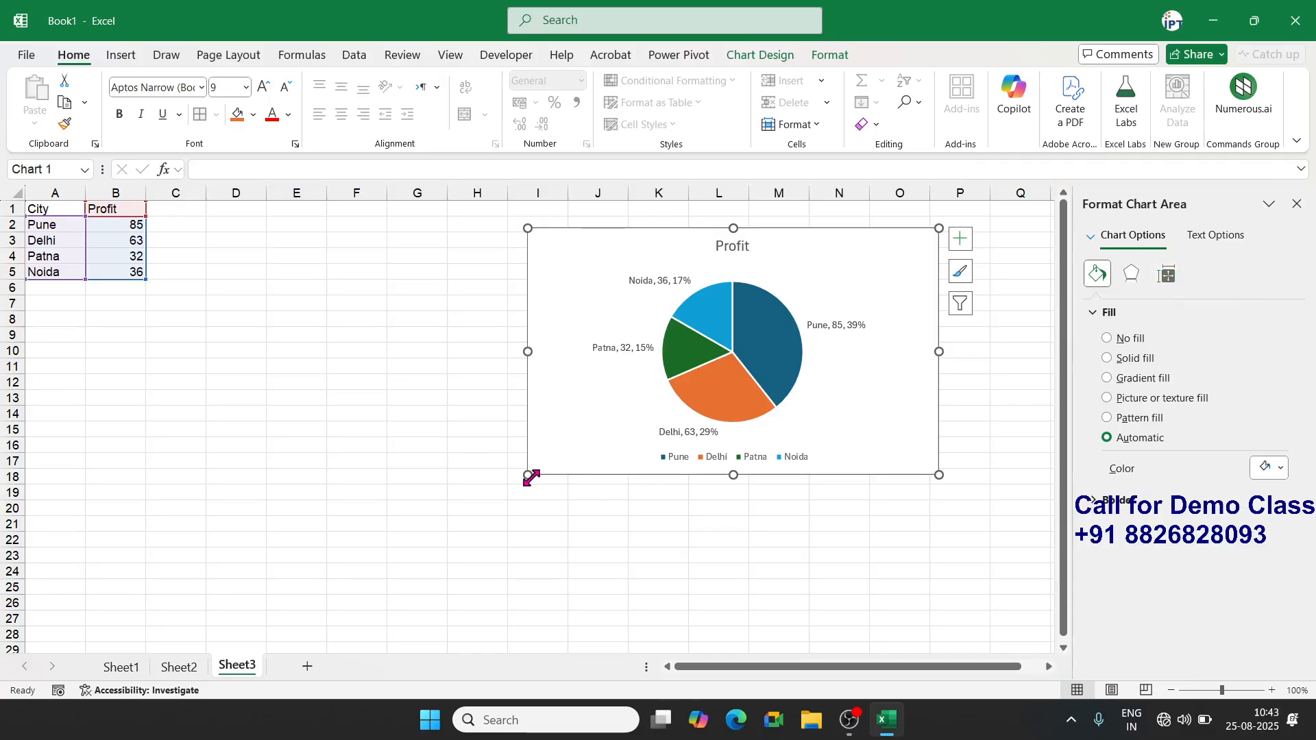
{"action": "left_click_drag", "start_coordinate": [572, 442], "coordinate": [257, 423]}
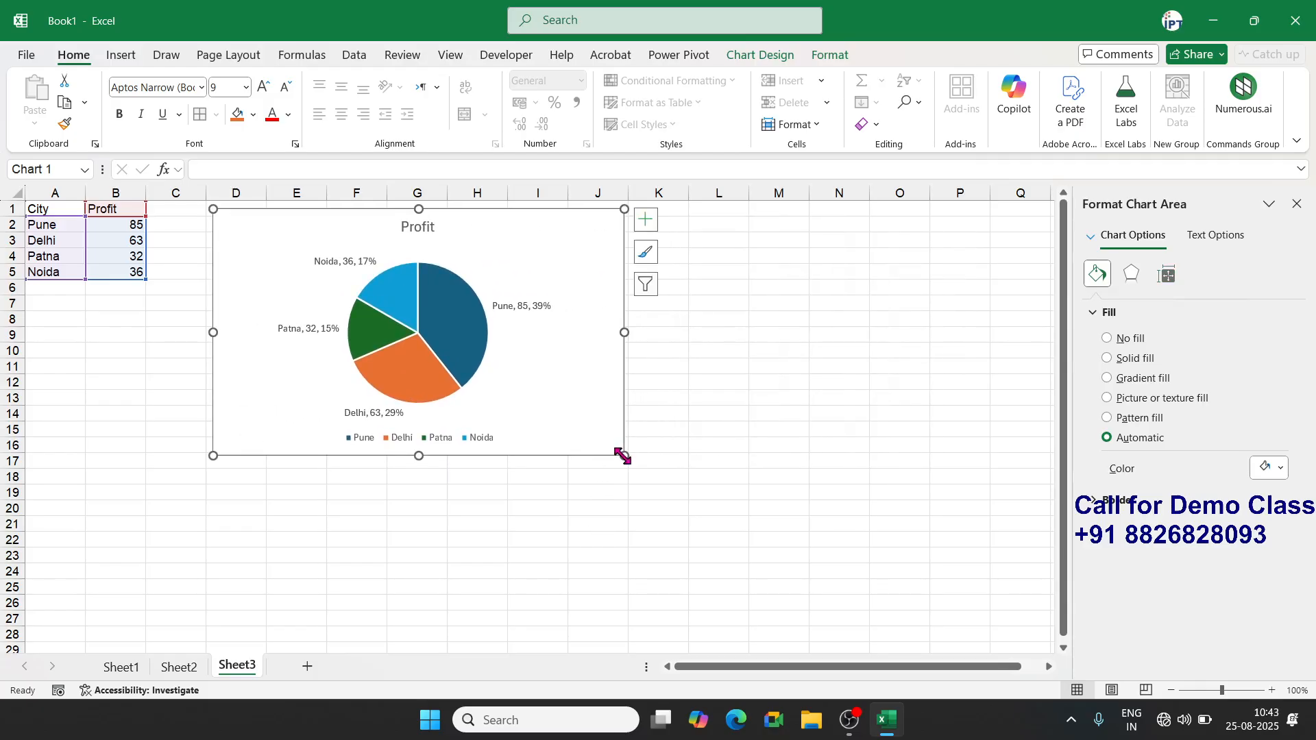
{"action": "left_click_drag", "start_coordinate": [623, 456], "coordinate": [767, 591]}
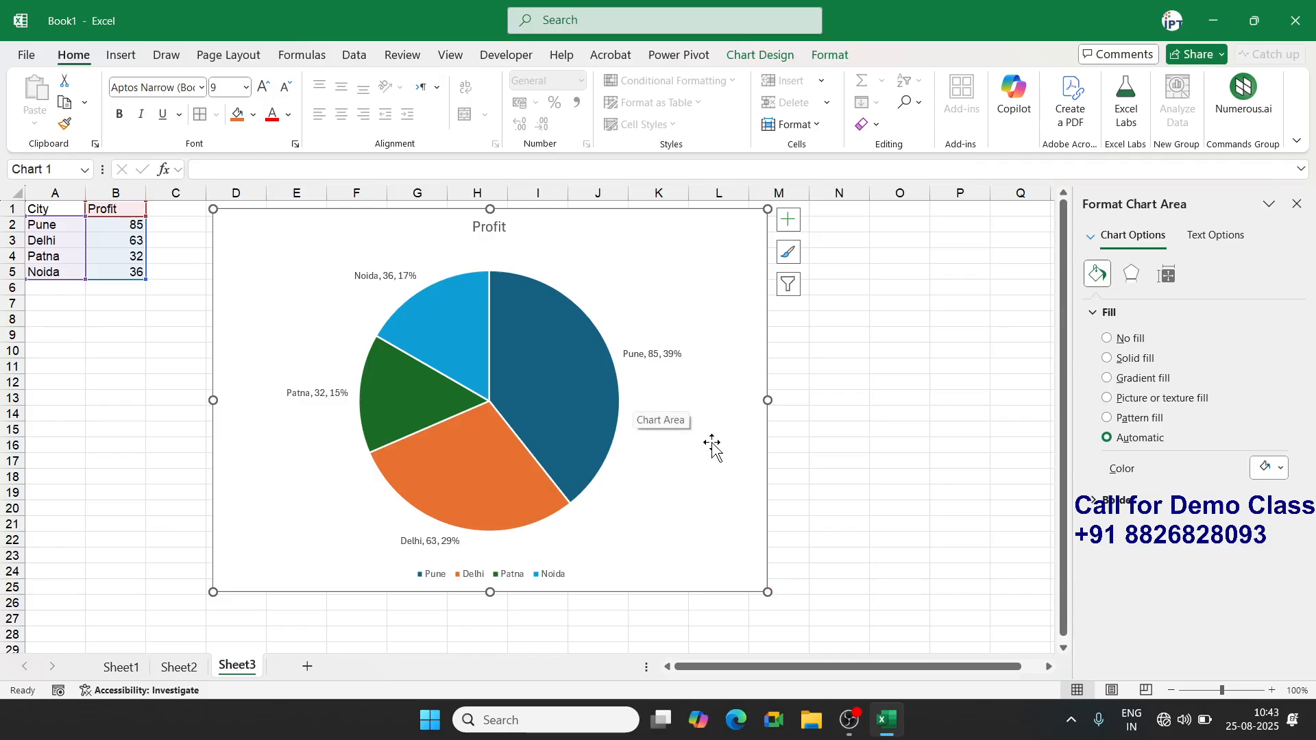
{"action": "left_click_drag", "start_coordinate": [712, 446], "coordinate": [942, 455]}
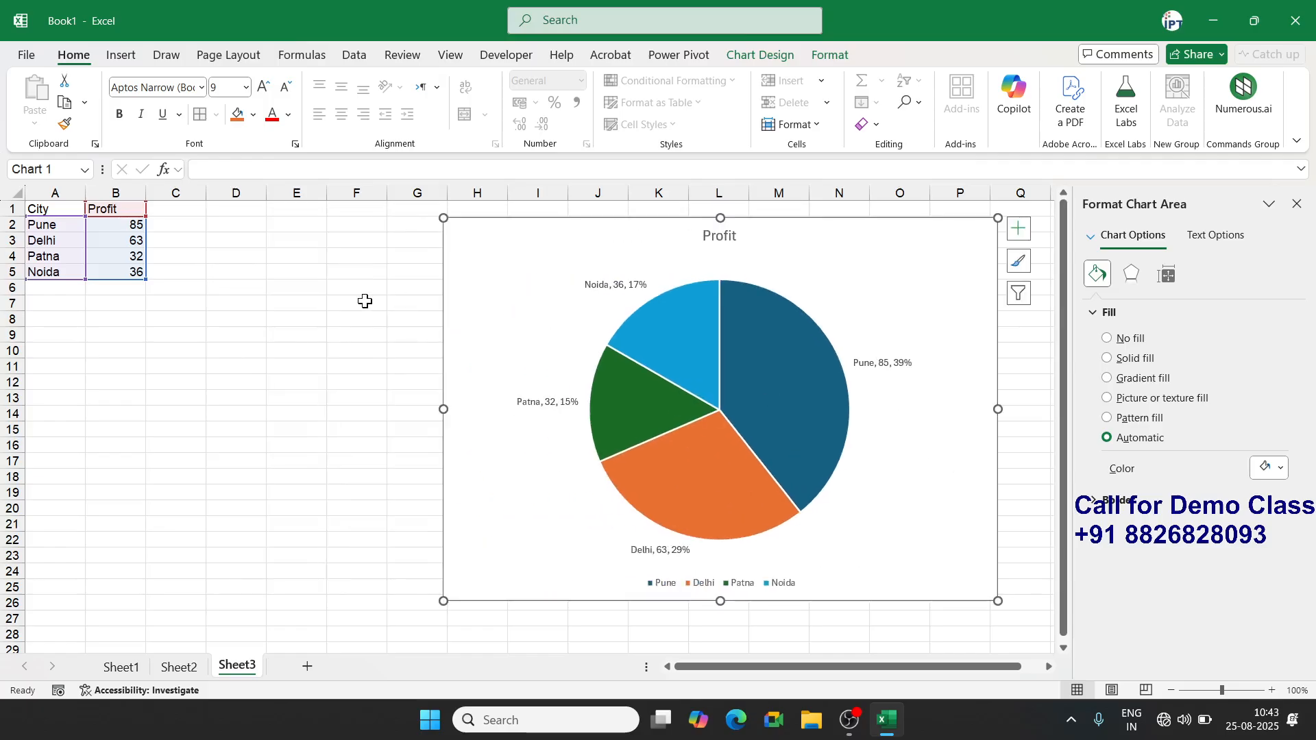
{"action": "left_click", "coordinate": [184, 204]}
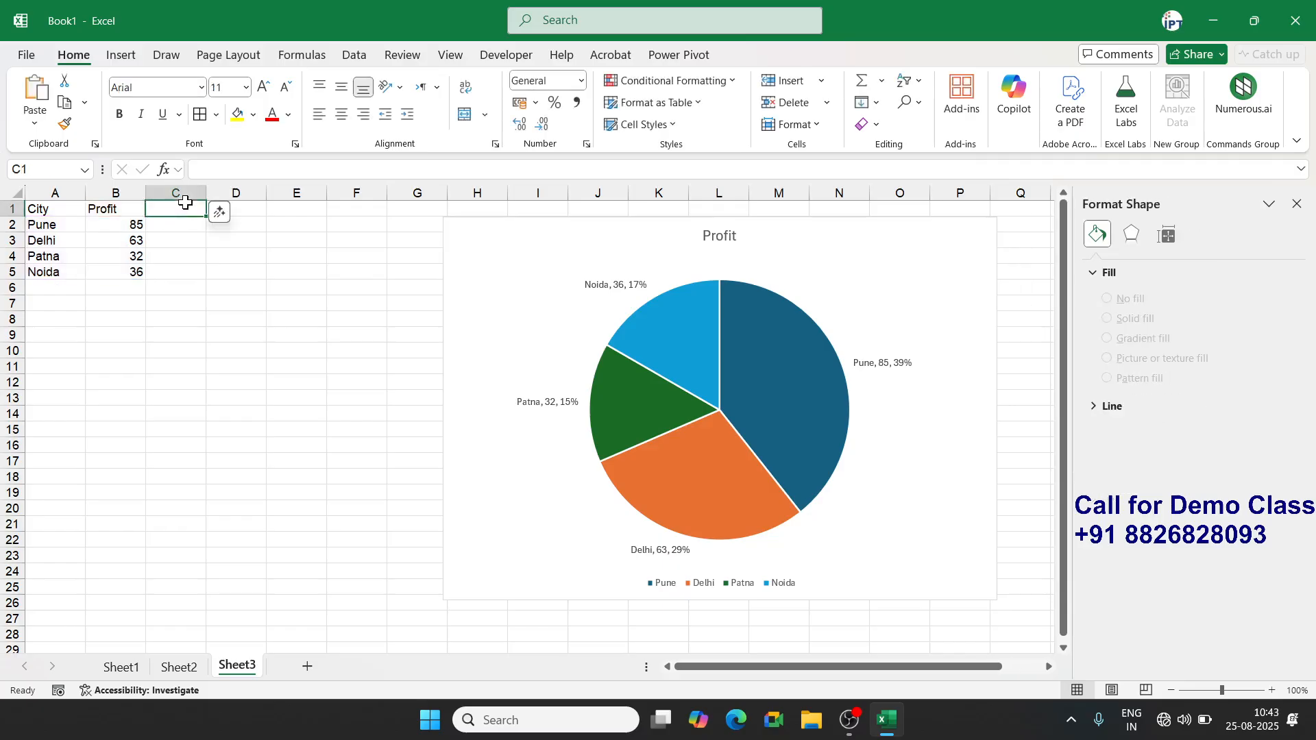
{"action": "key", "text": "Right"}
{"action": "type", "text": "epe"}
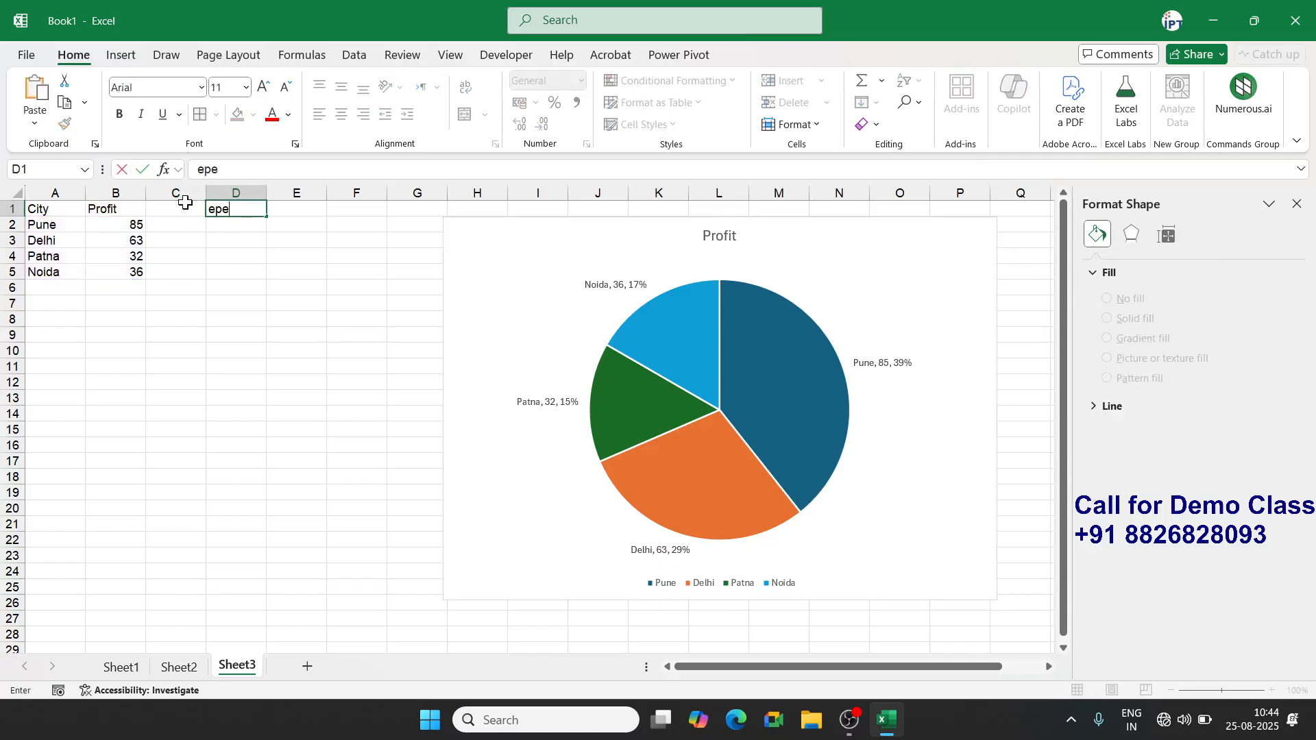
{"action": "key", "text": "Escape"}
{"action": "key", "text": "Left"}
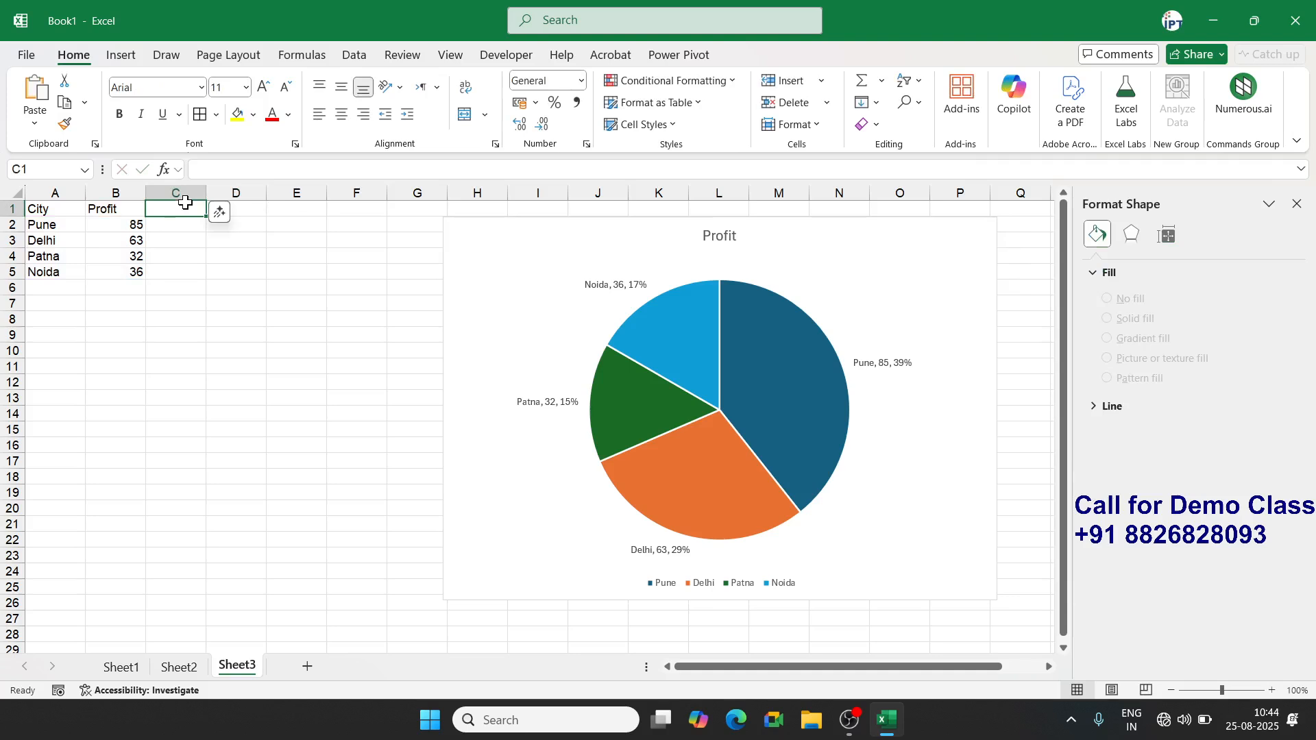
Fill C1:C5 with the heading epx and the values 85, 36, 21 and 25
{"action": "type", "text": "epe"}
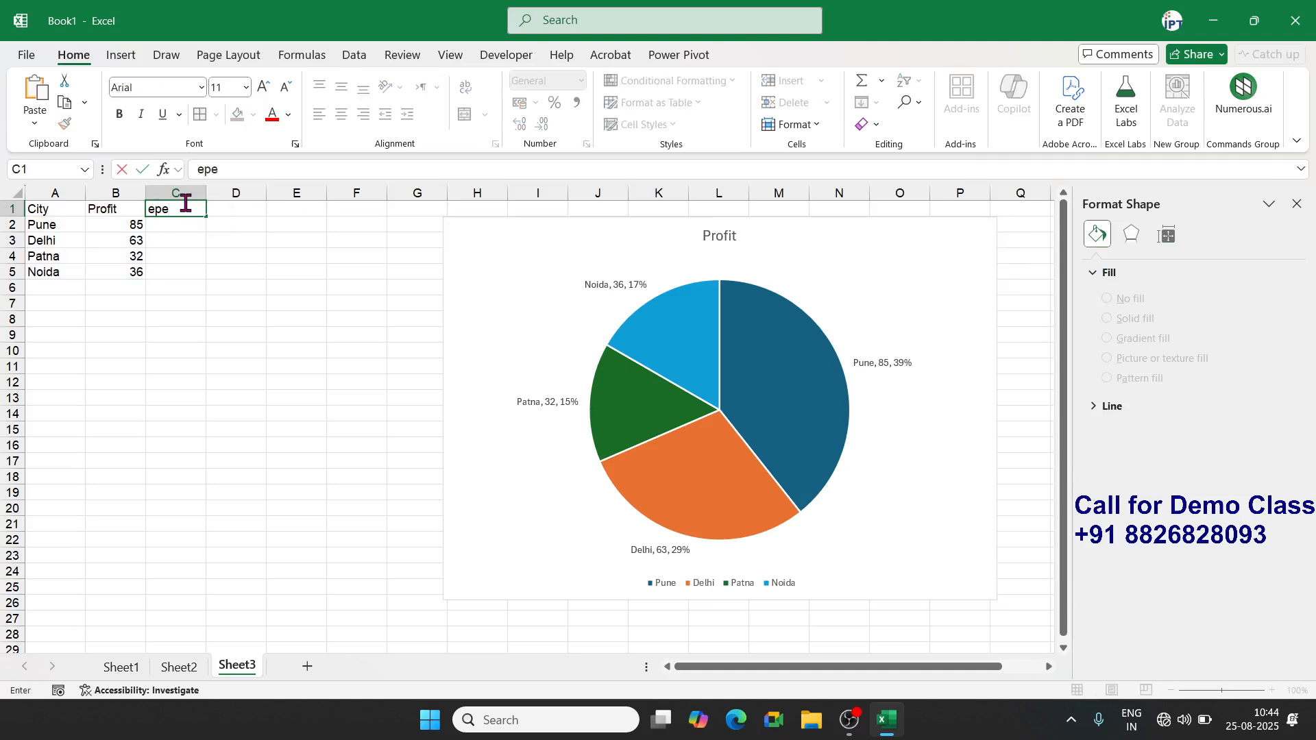
{"action": "key", "text": "BackSpace"}
{"action": "type", "text": "x"}
{"action": "key", "text": "Return"}
{"action": "type", "text": "85"}
{"action": "key", "text": "Return"}
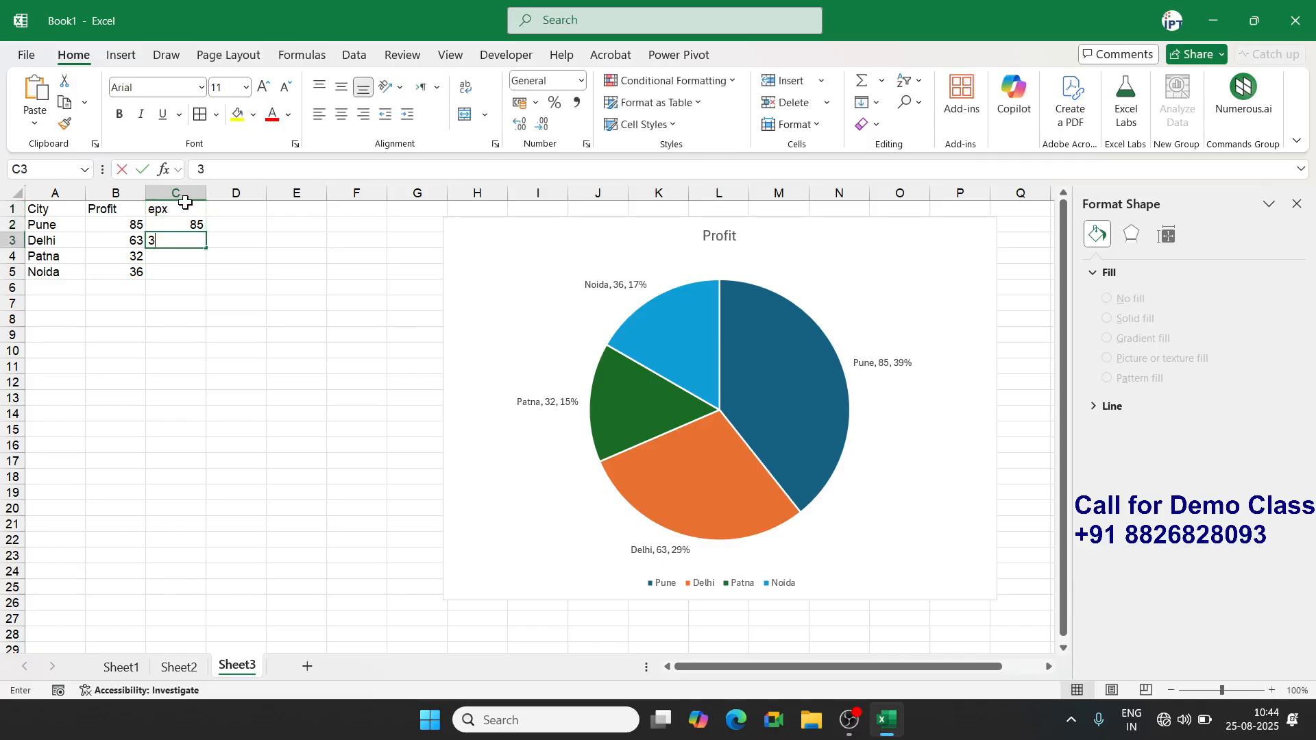
{"action": "type", "text": "36"}
{"action": "key", "text": "Return"}
{"action": "type", "text": "21"}
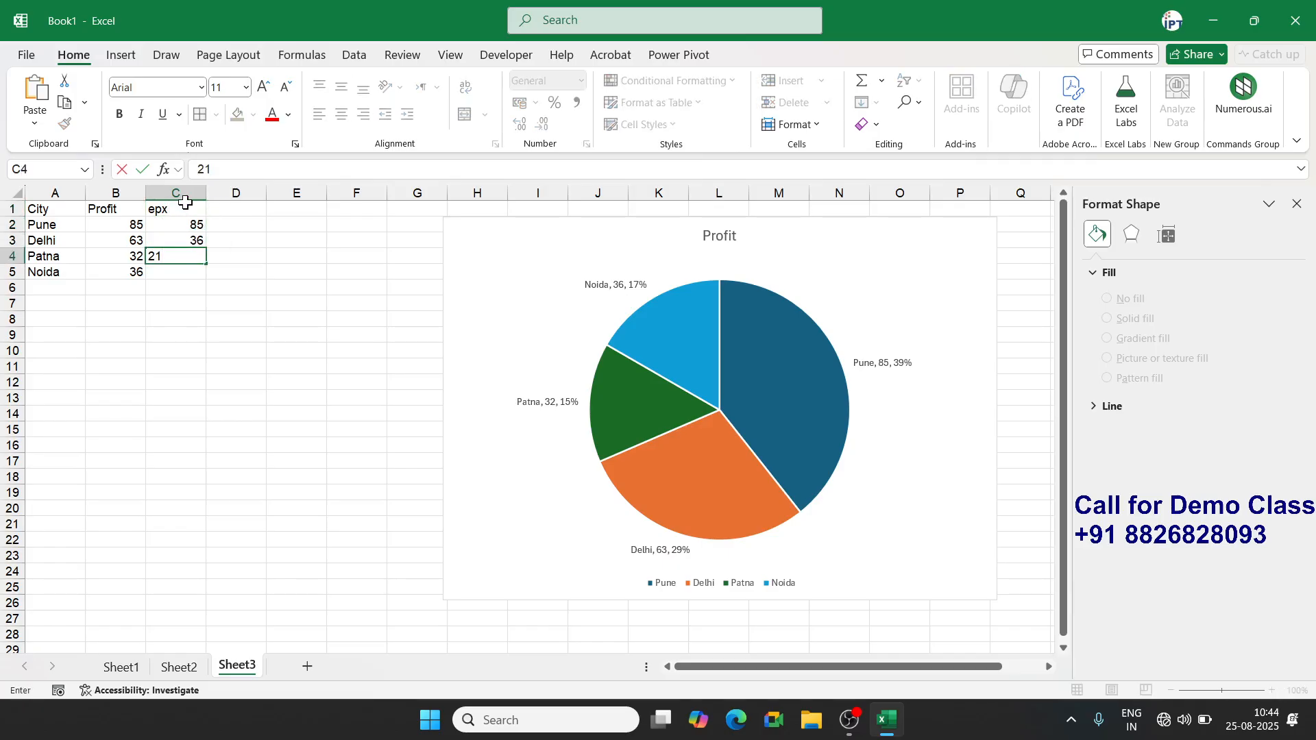
{"action": "key", "text": "Return"}
{"action": "type", "text": "25"}
{"action": "key", "text": "Return"}
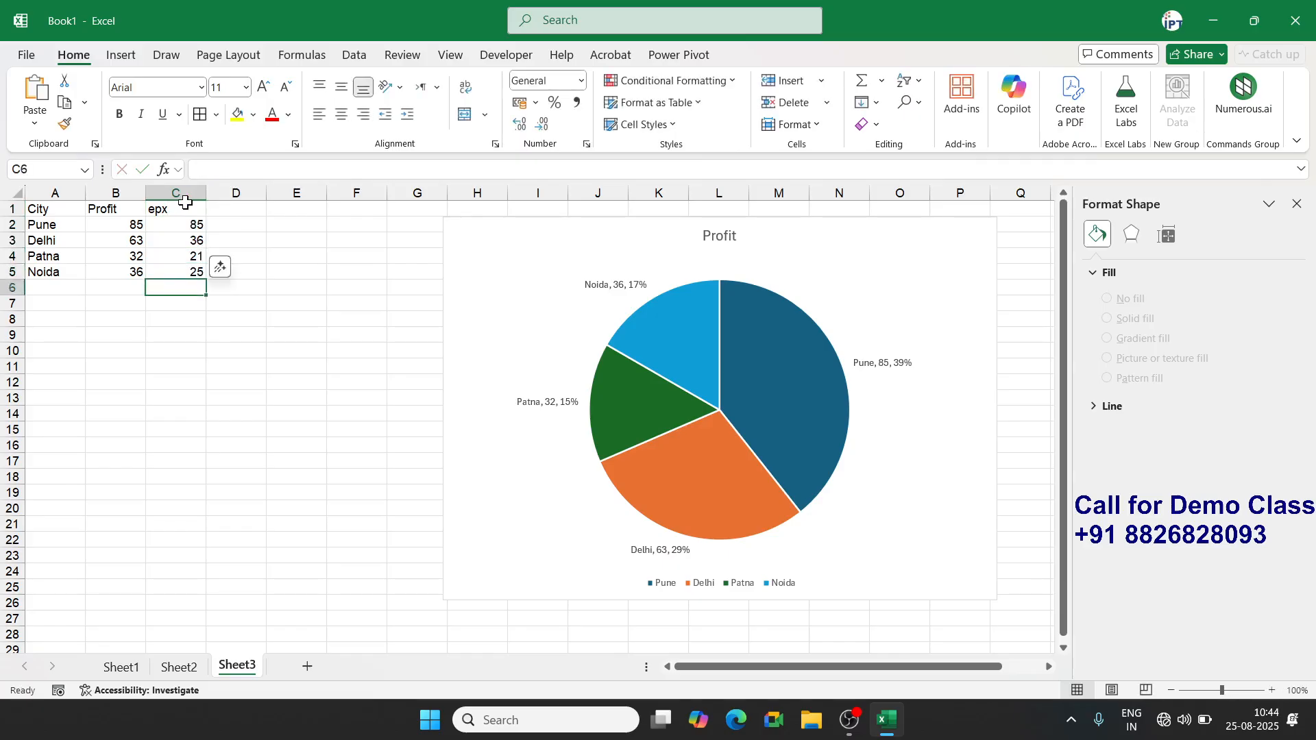
Preview pie and column charts for A1:C5 and insert a doughnut chart of that range
{"action": "key", "text": "Up"}
{"action": "key", "text": "Up"}
{"action": "key", "text": "Up"}
{"action": "key", "text": "Up"}
{"action": "key", "text": "Up"}
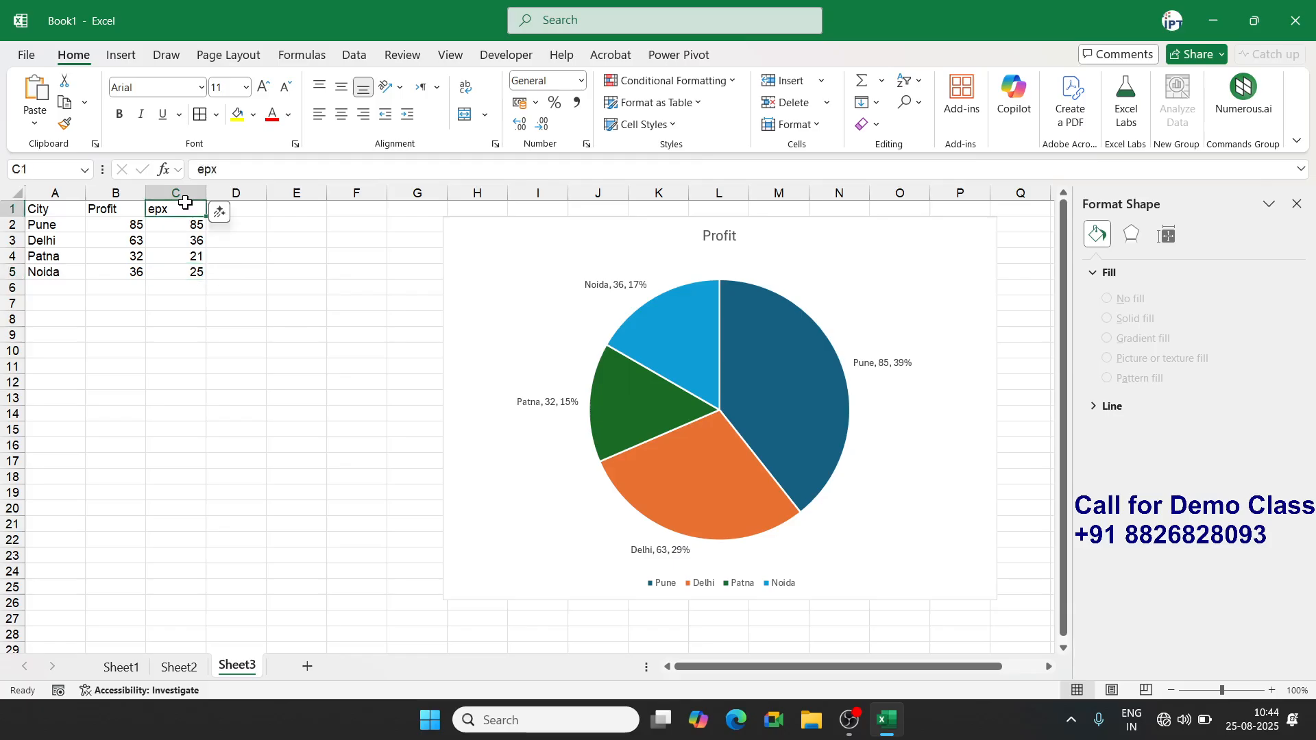
{"action": "key", "text": "Left"}
{"action": "key", "text": "Left"}
{"action": "key", "text": "ctrl+a"}
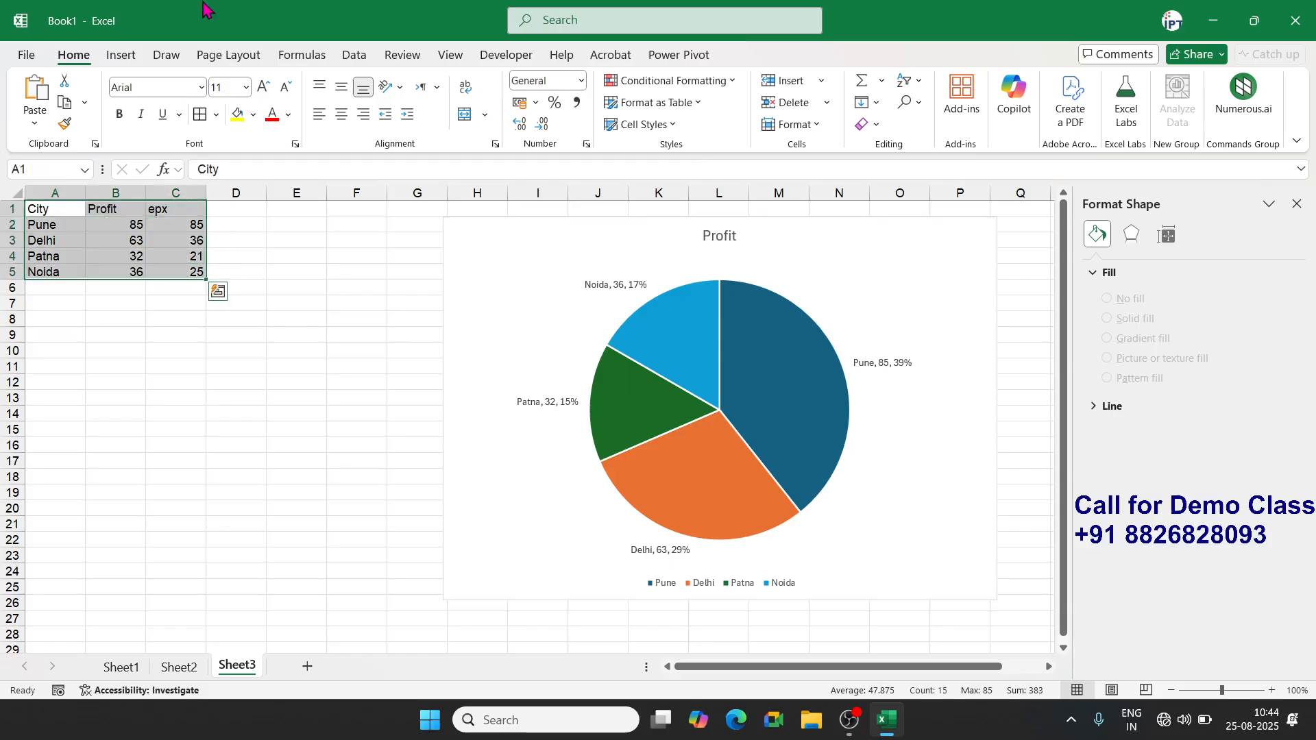
{"action": "left_click", "coordinate": [130, 55]}
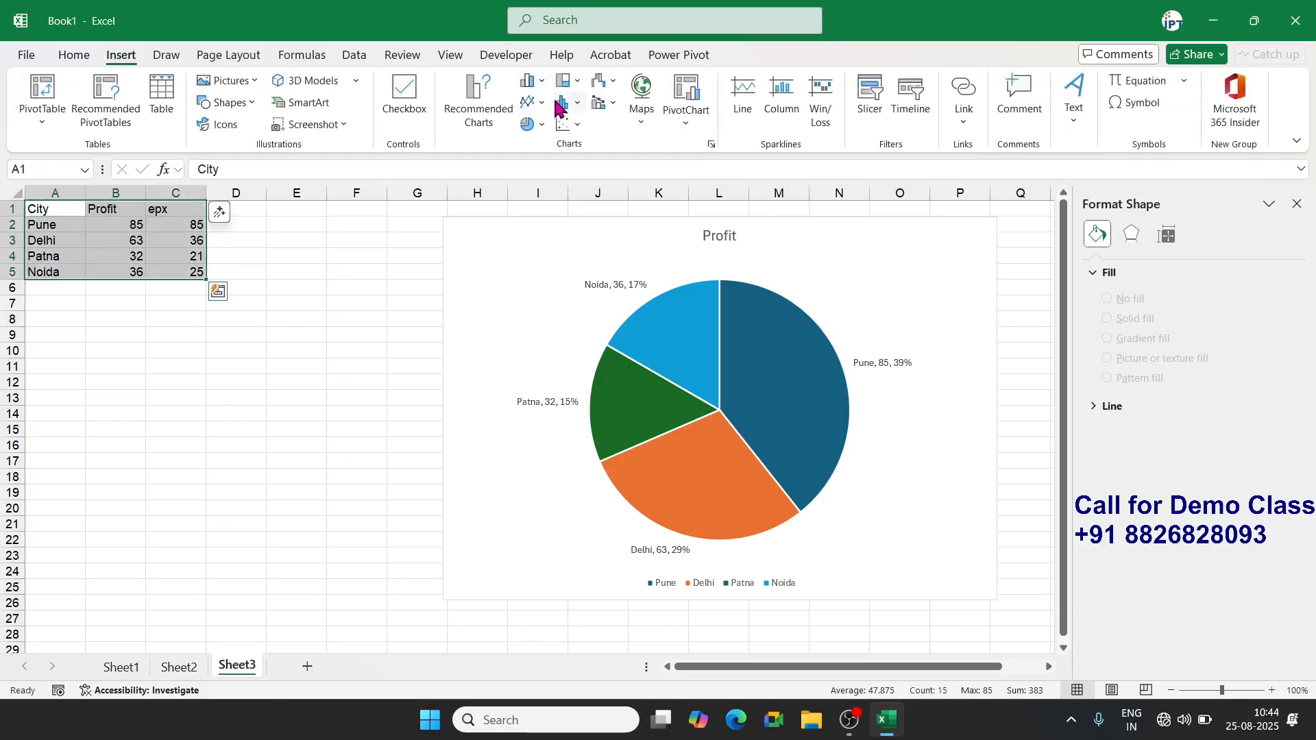
{"action": "left_click", "coordinate": [533, 127]}
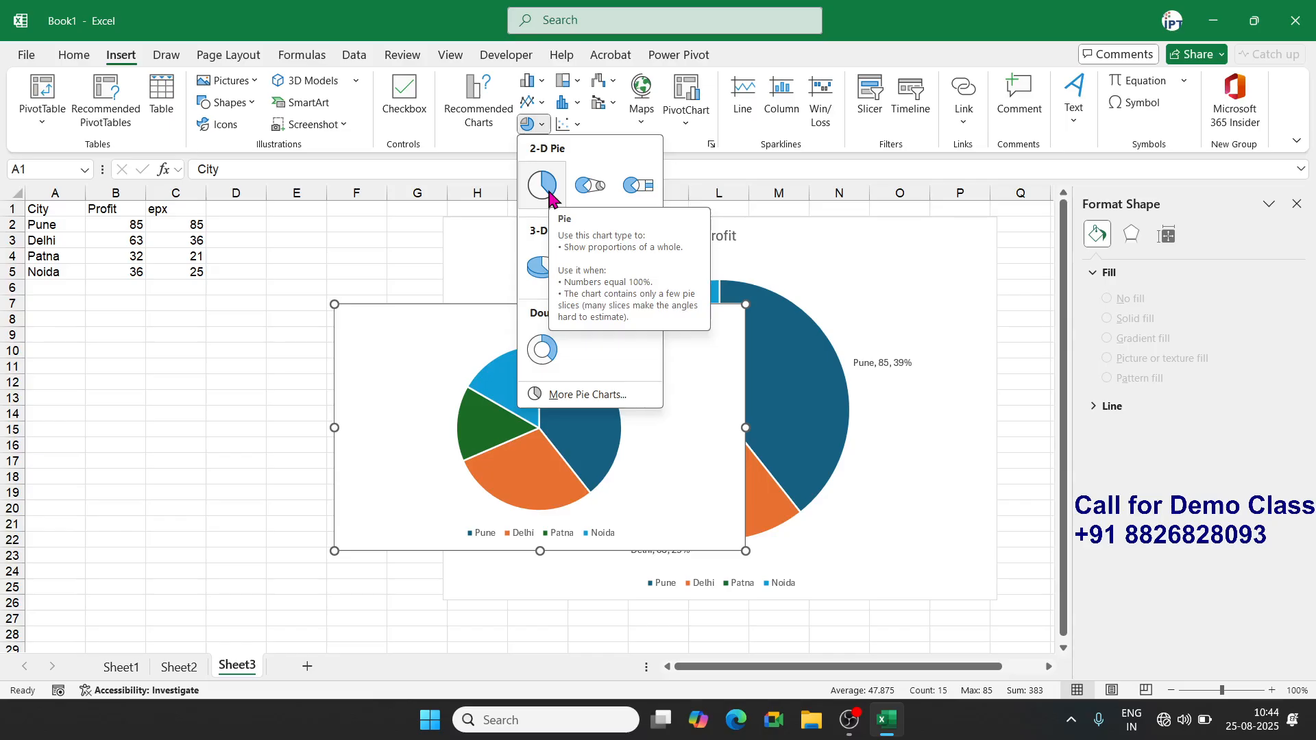
{"action": "left_click", "coordinate": [536, 84]}
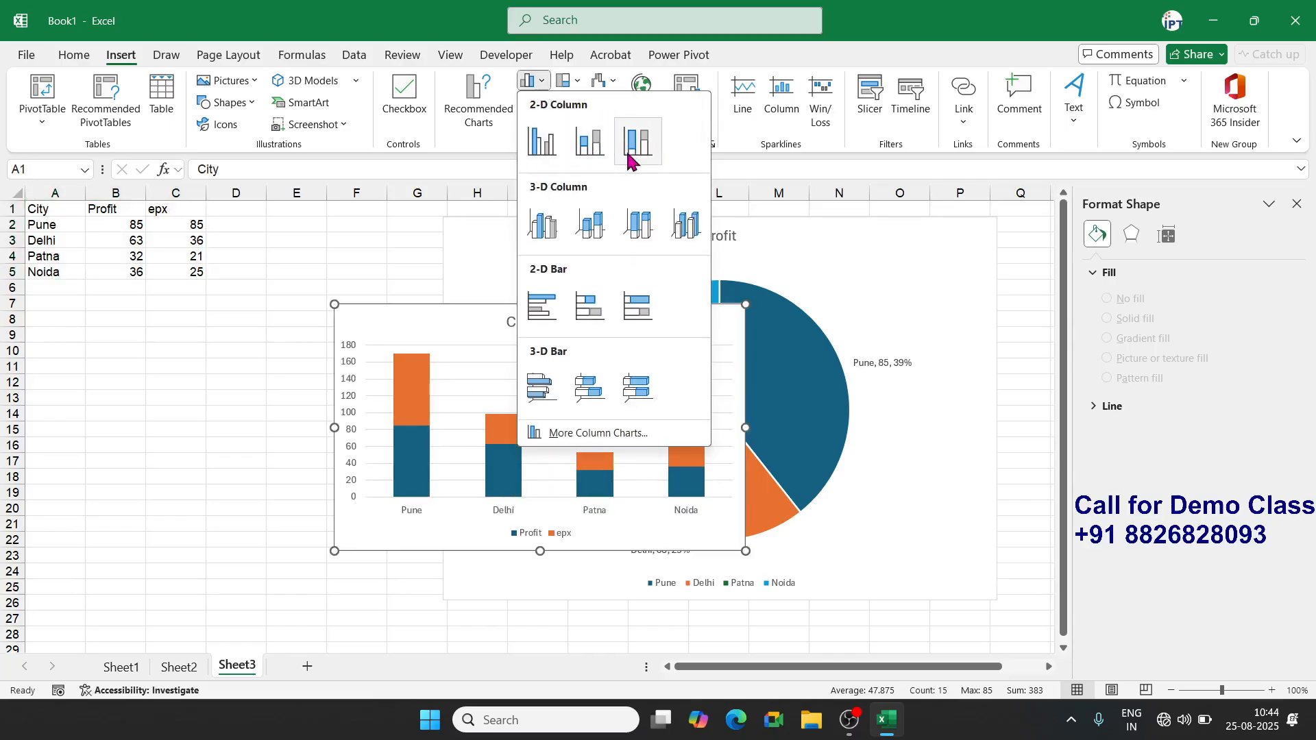
{"action": "left_click", "coordinate": [493, 149]}
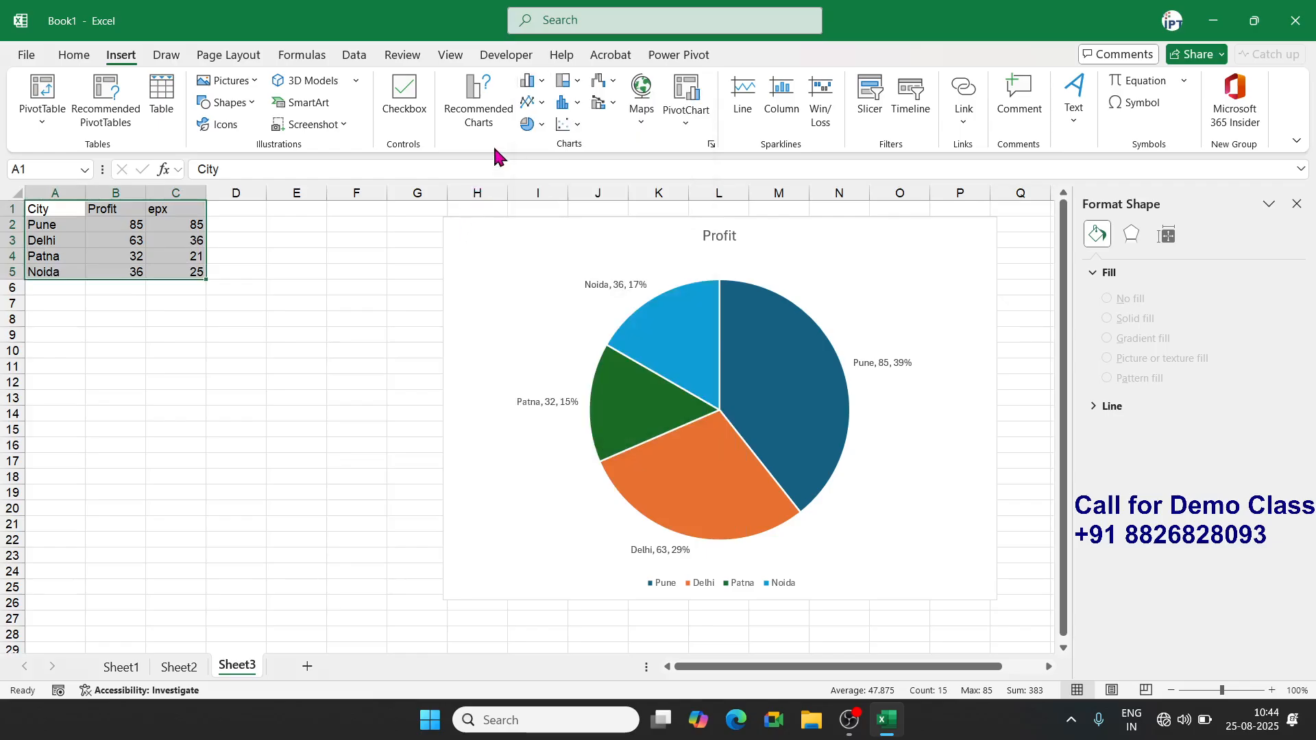
{"action": "left_click", "coordinate": [542, 126]}
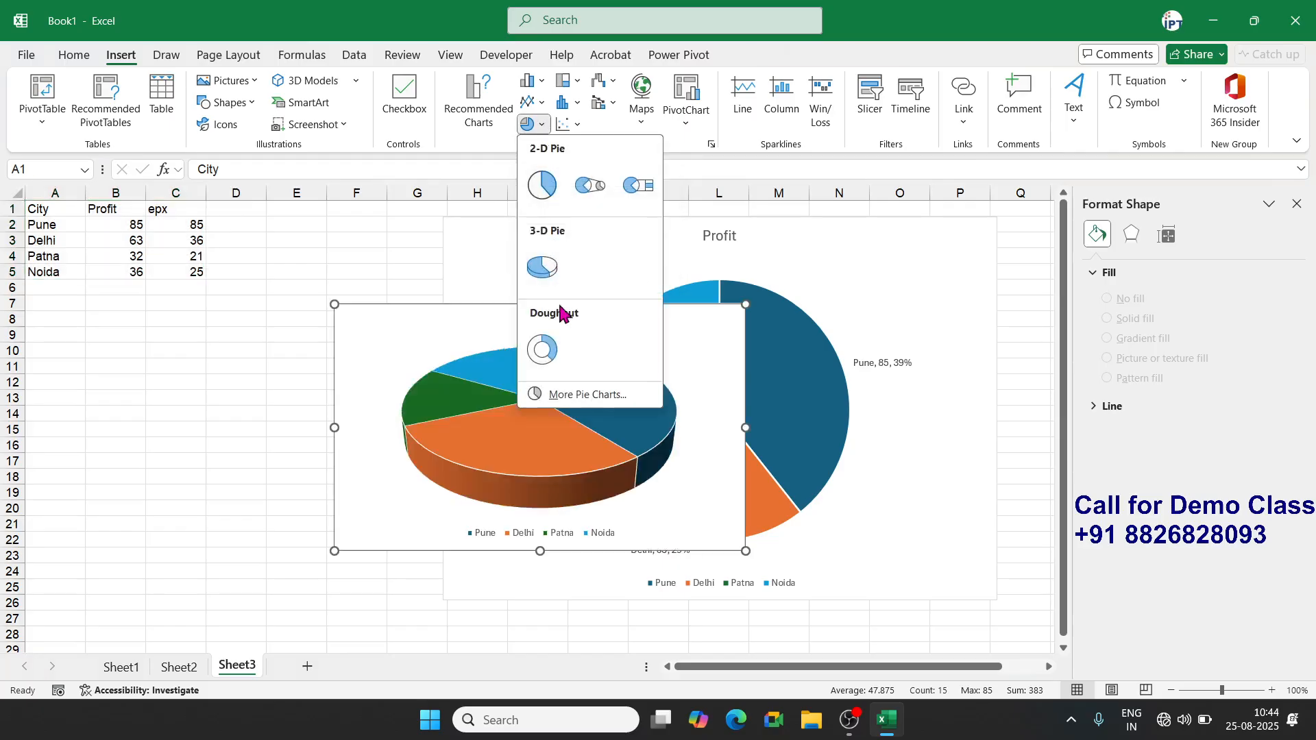
{"action": "left_click", "coordinate": [557, 353]}
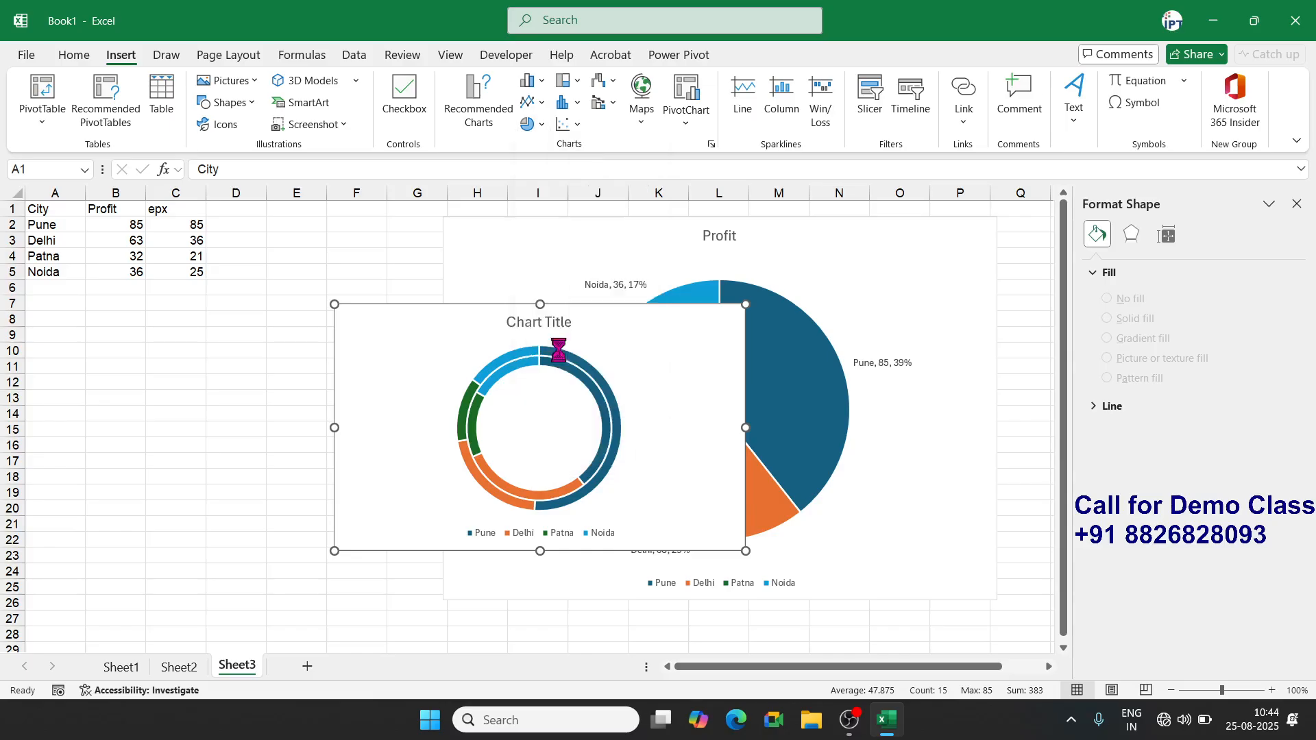
Delete the doughnut chart overlapping the Profit pie chart
{"action": "left_click", "coordinate": [241, 363]}
{"action": "left_click", "coordinate": [379, 338]}
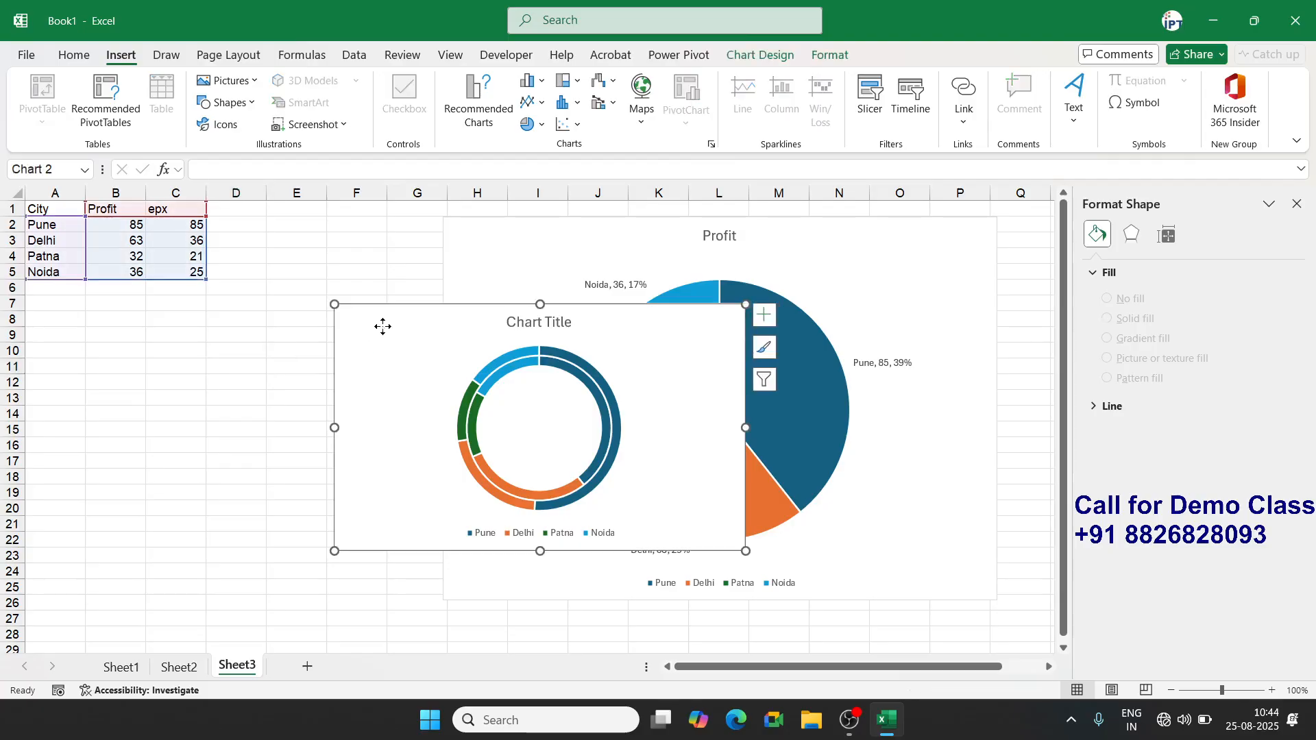
{"action": "key", "text": "Delete"}
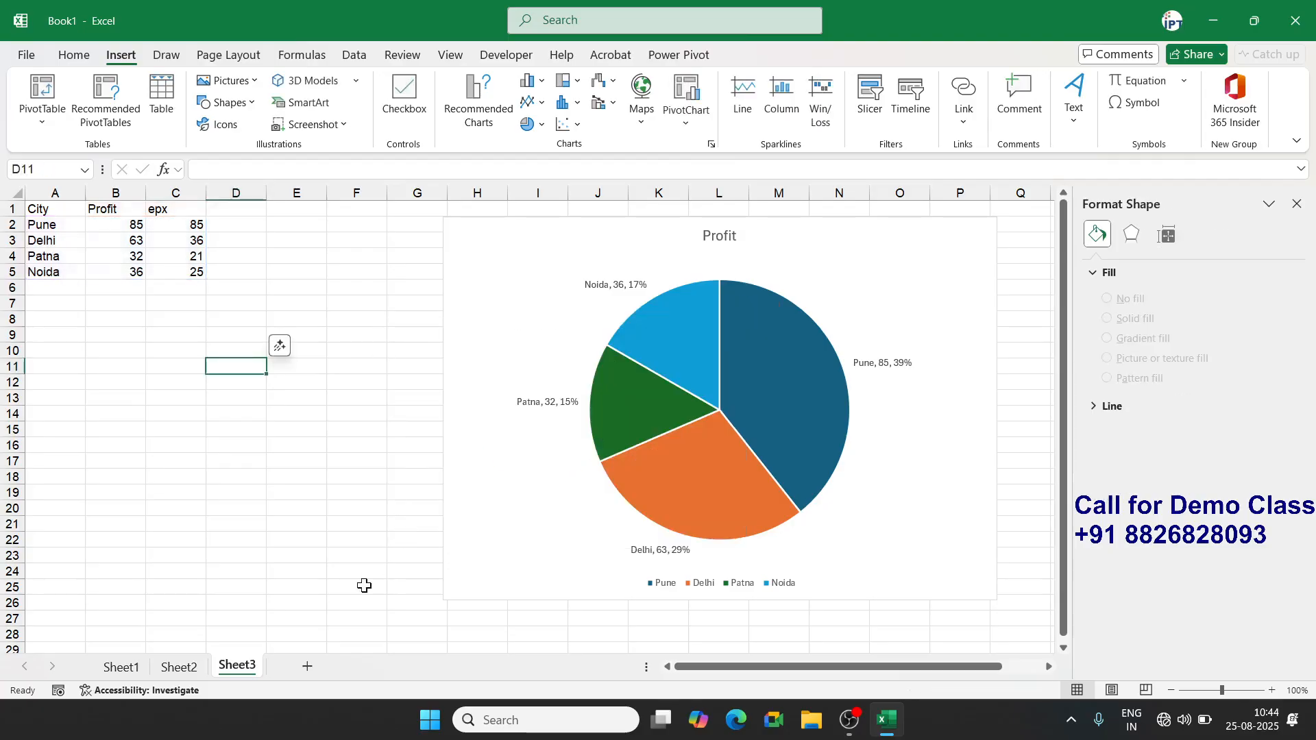
Add a new worksheet after Sheet3 and enter 25% in cell C3
{"action": "left_click", "coordinate": [308, 666]}
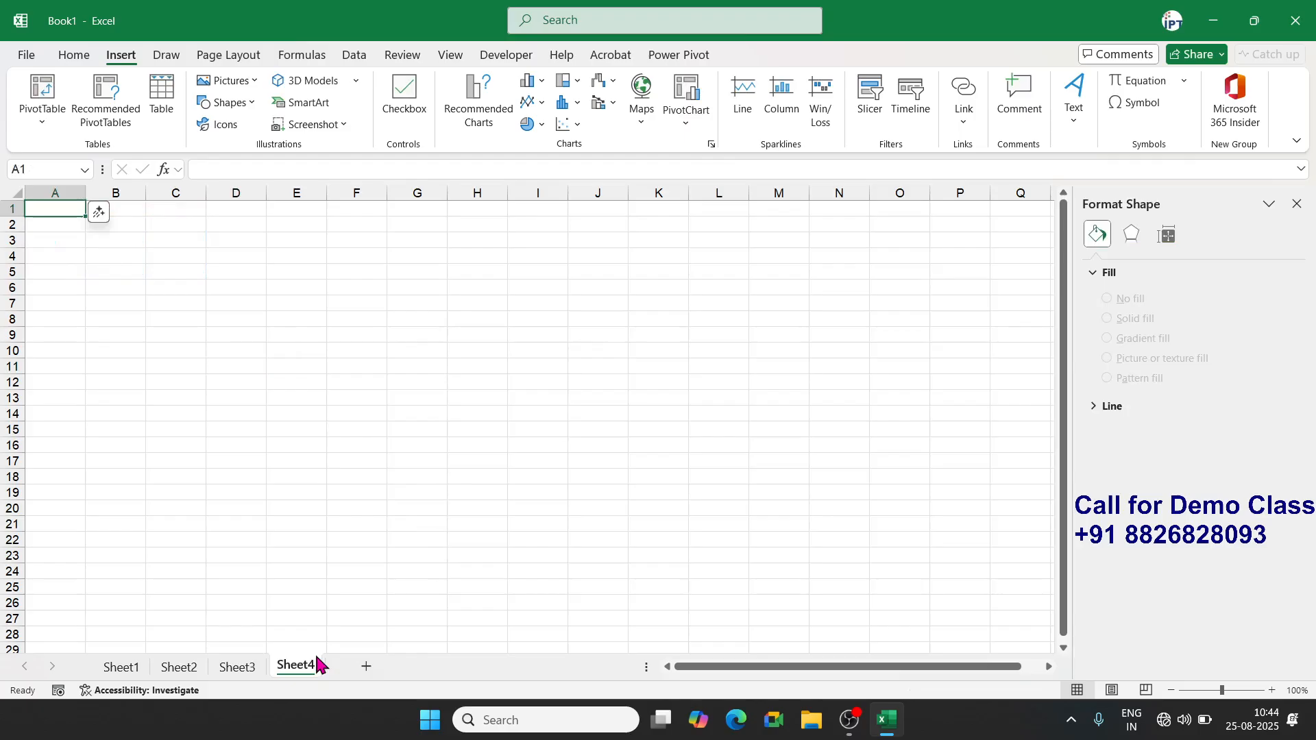
{"action": "left_click", "coordinate": [168, 239]}
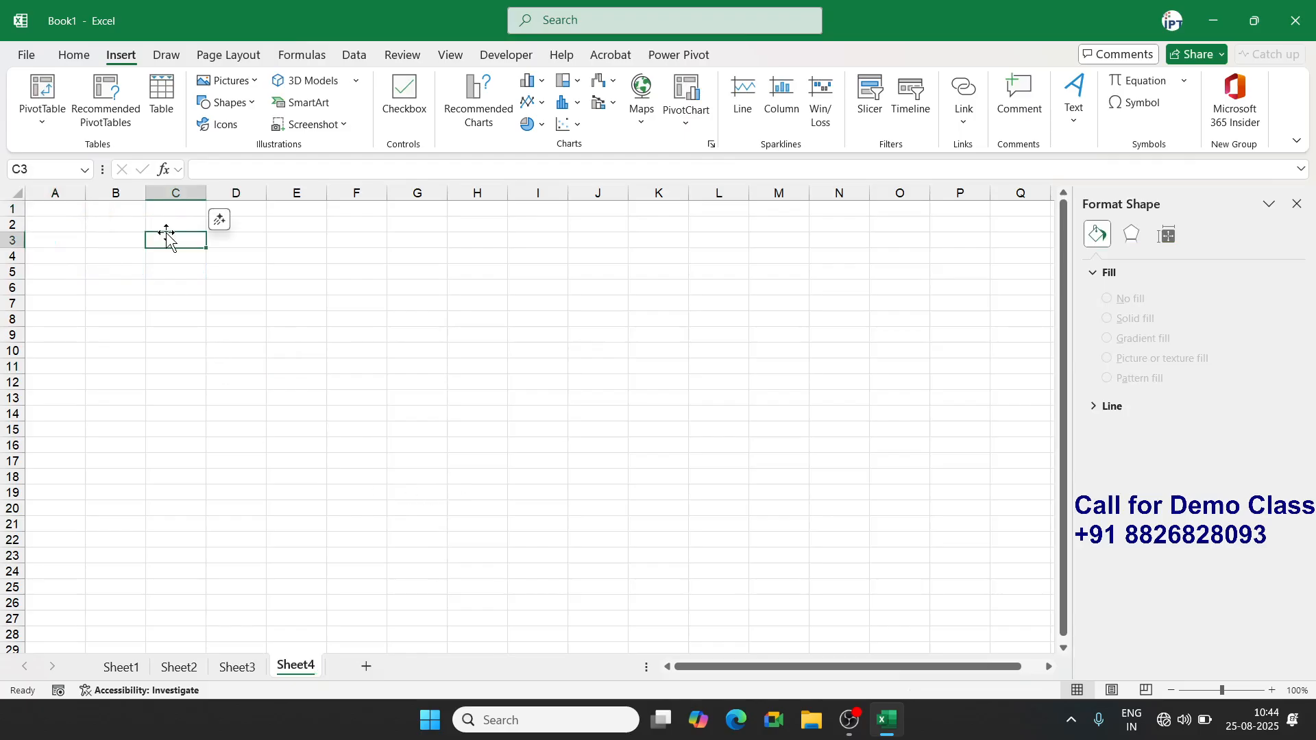
{"action": "type", "text": "25"}
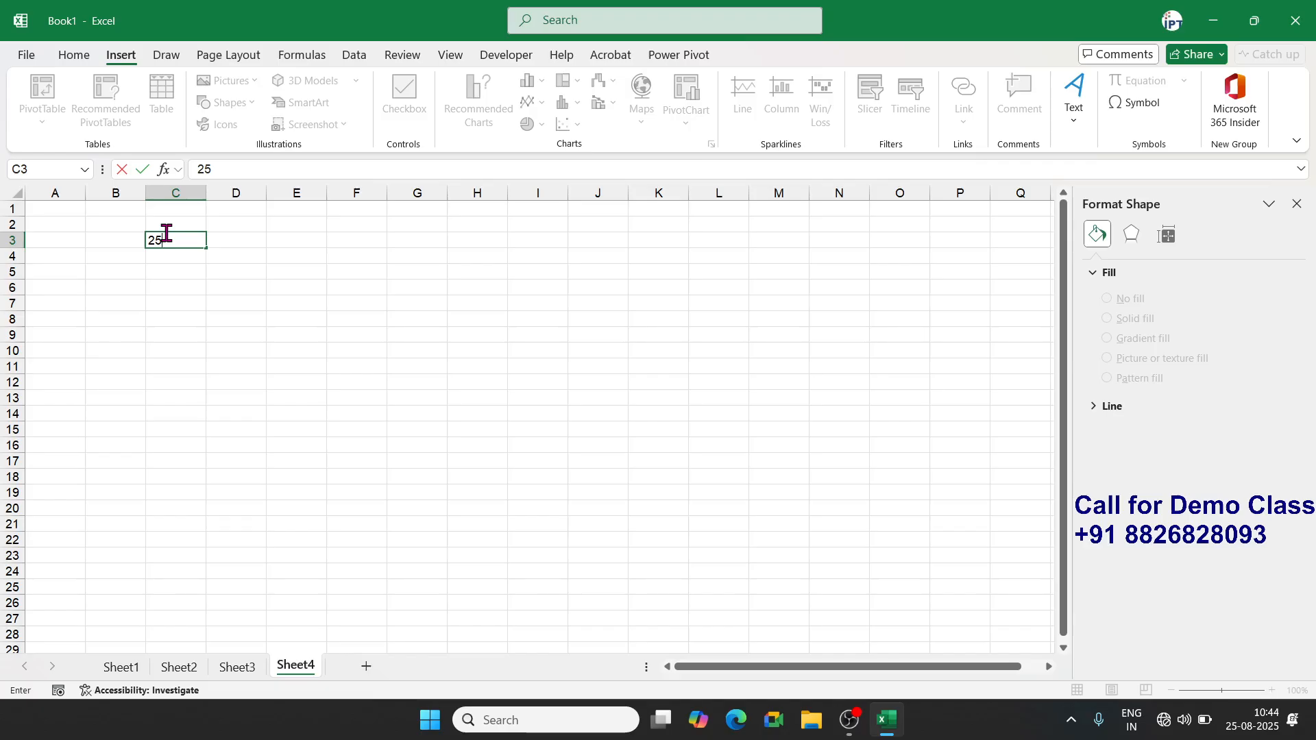
{"action": "key", "text": "Return"}
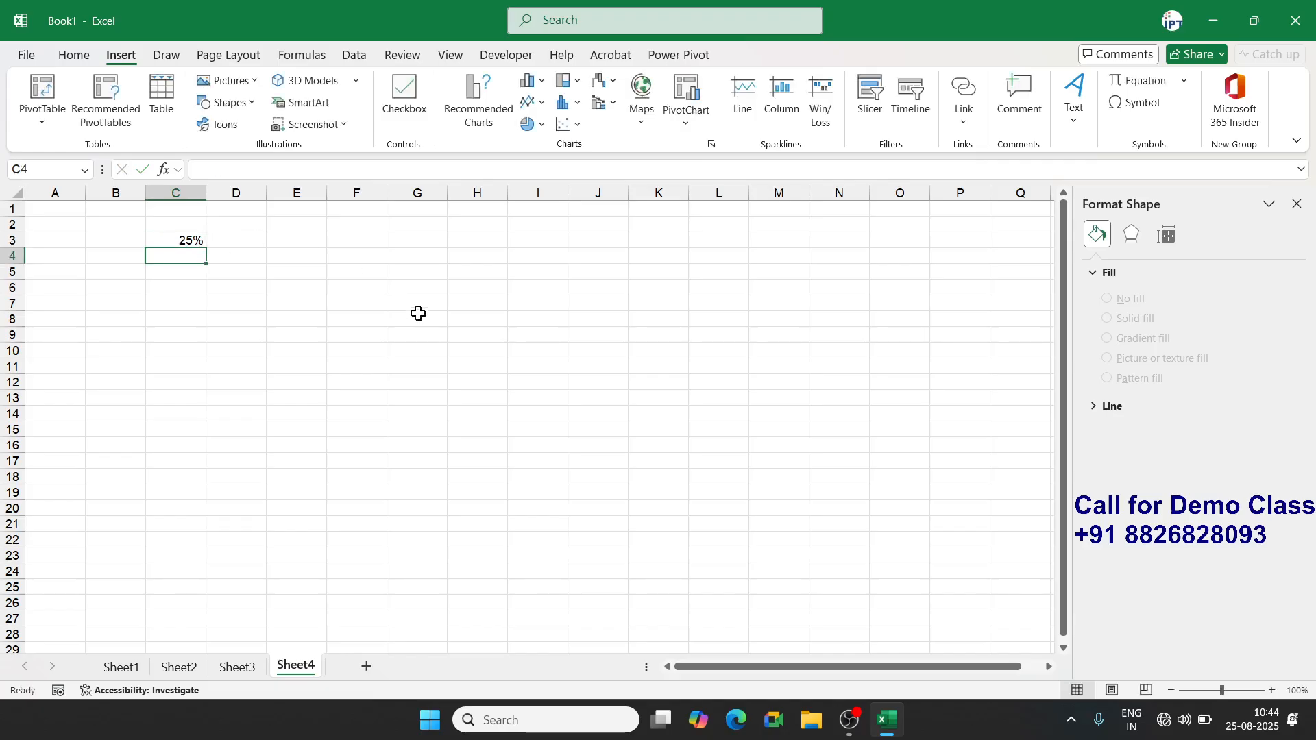
{"action": "left_click", "coordinate": [427, 322]}
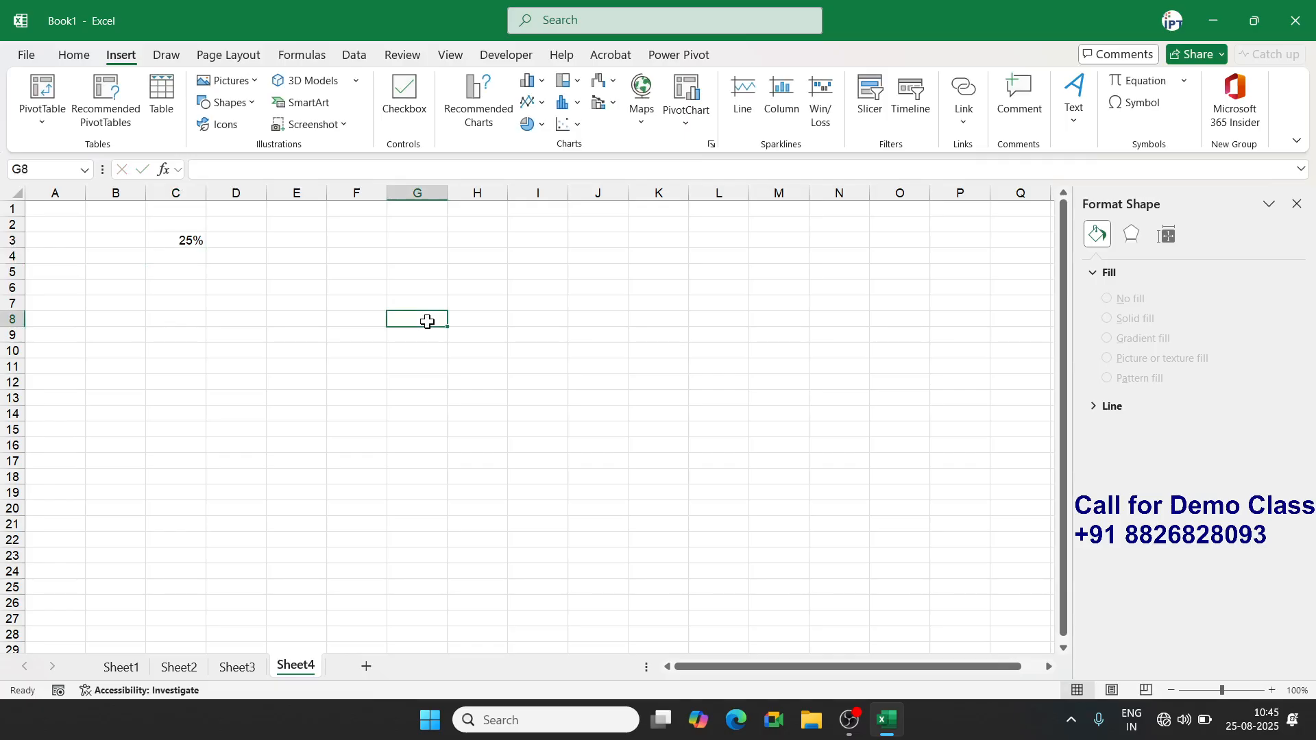
{"action": "left_click", "coordinate": [186, 239]}
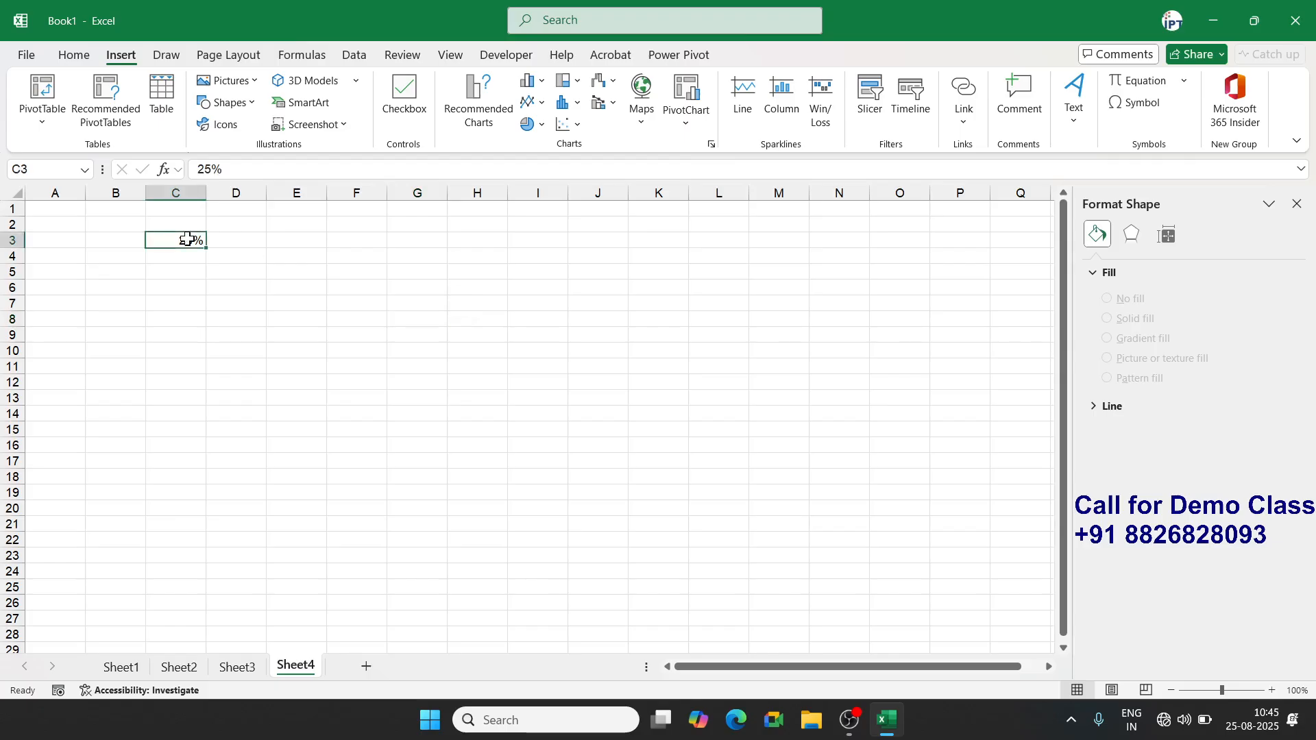
{"action": "key", "text": "Return"}
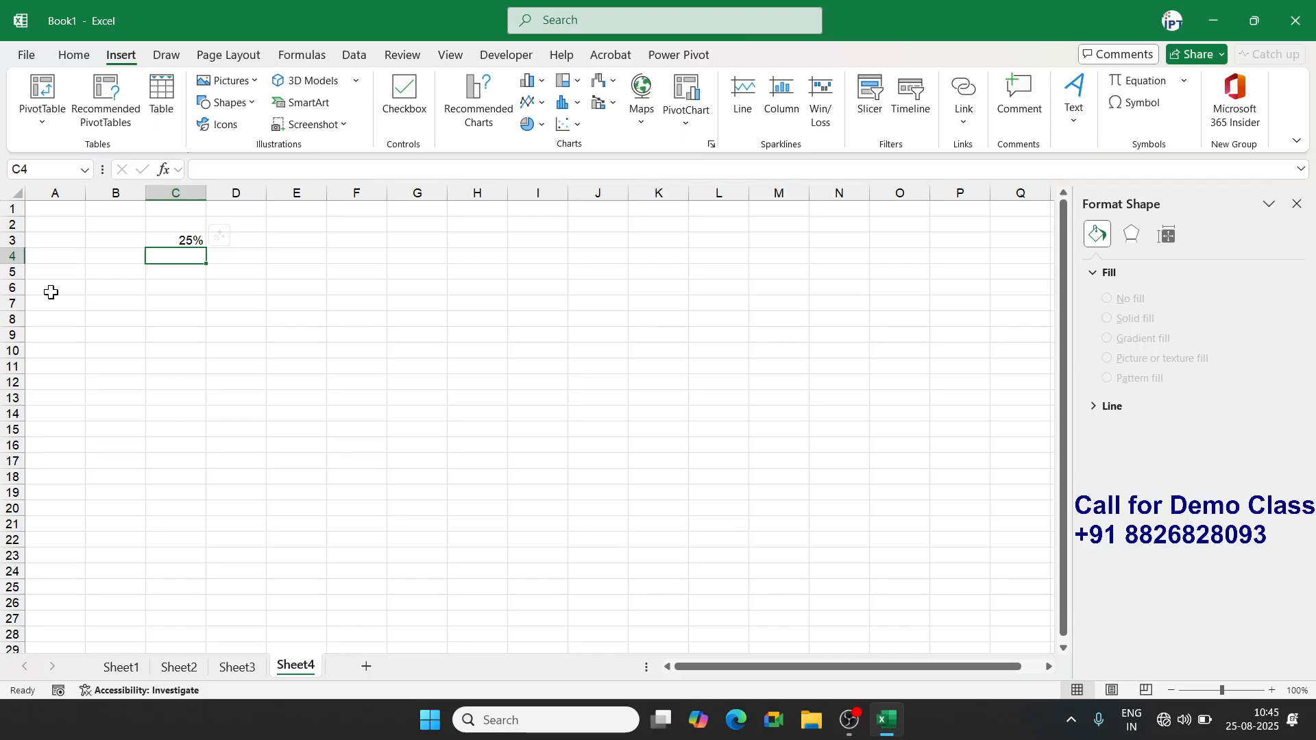
{"action": "key", "text": "Down"}
{"action": "key", "text": "Down"}
{"action": "key", "text": "Down"}
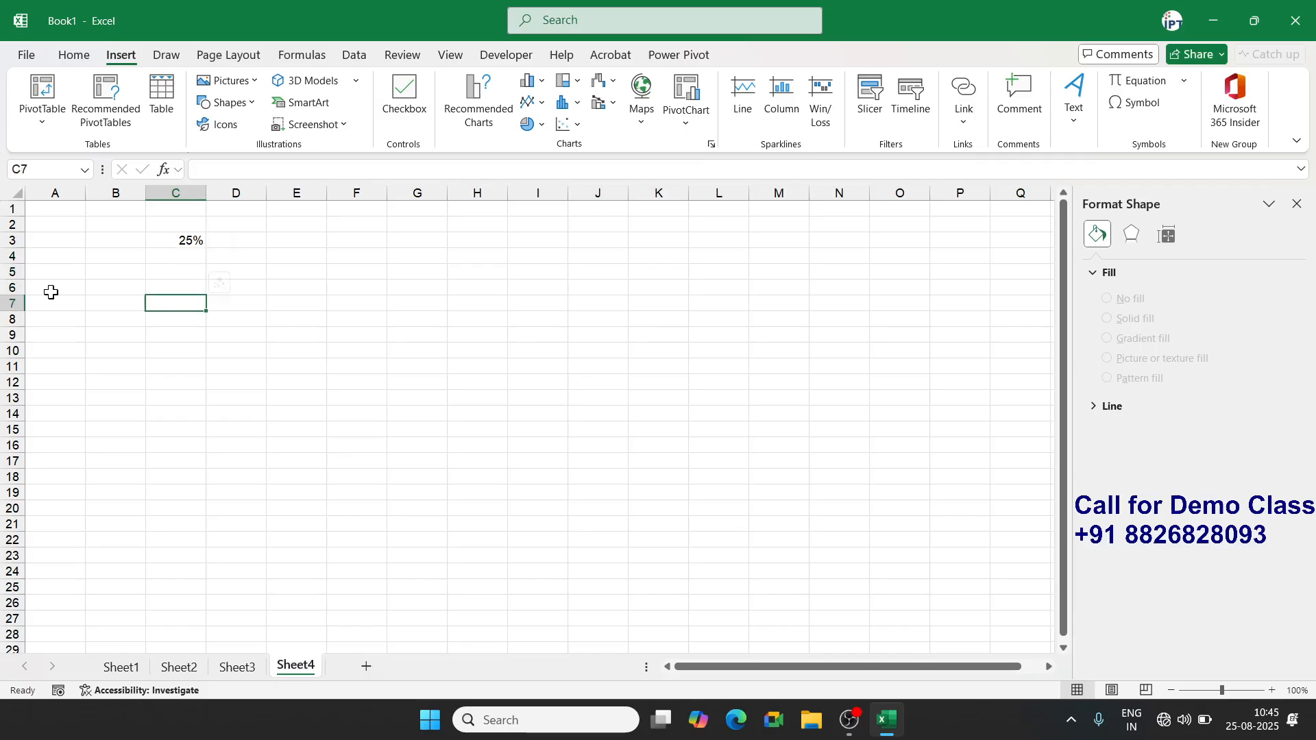
{"action": "type", "text": "=50%-"}
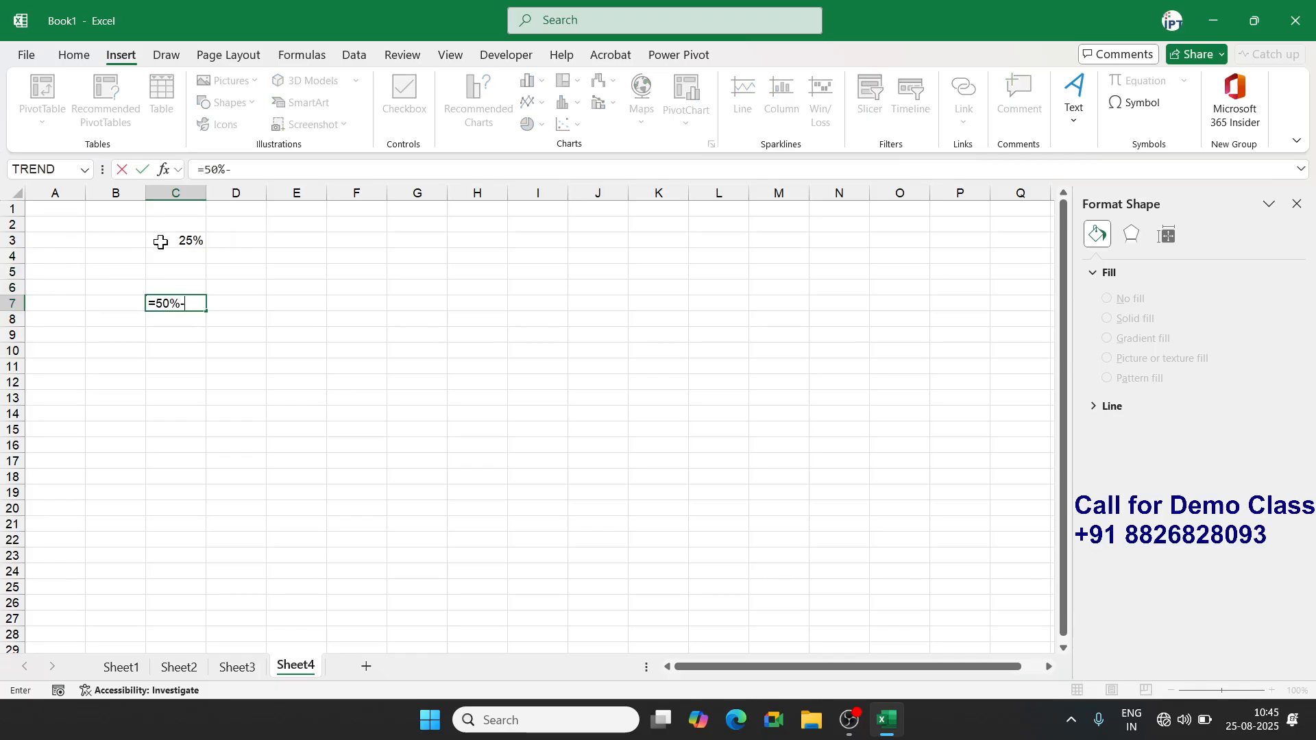
{"action": "key", "text": "BackSpace"}
{"action": "key", "text": "BackSpace"}
{"action": "key", "text": "BackSpace"}
{"action": "key", "text": "BackSpace"}
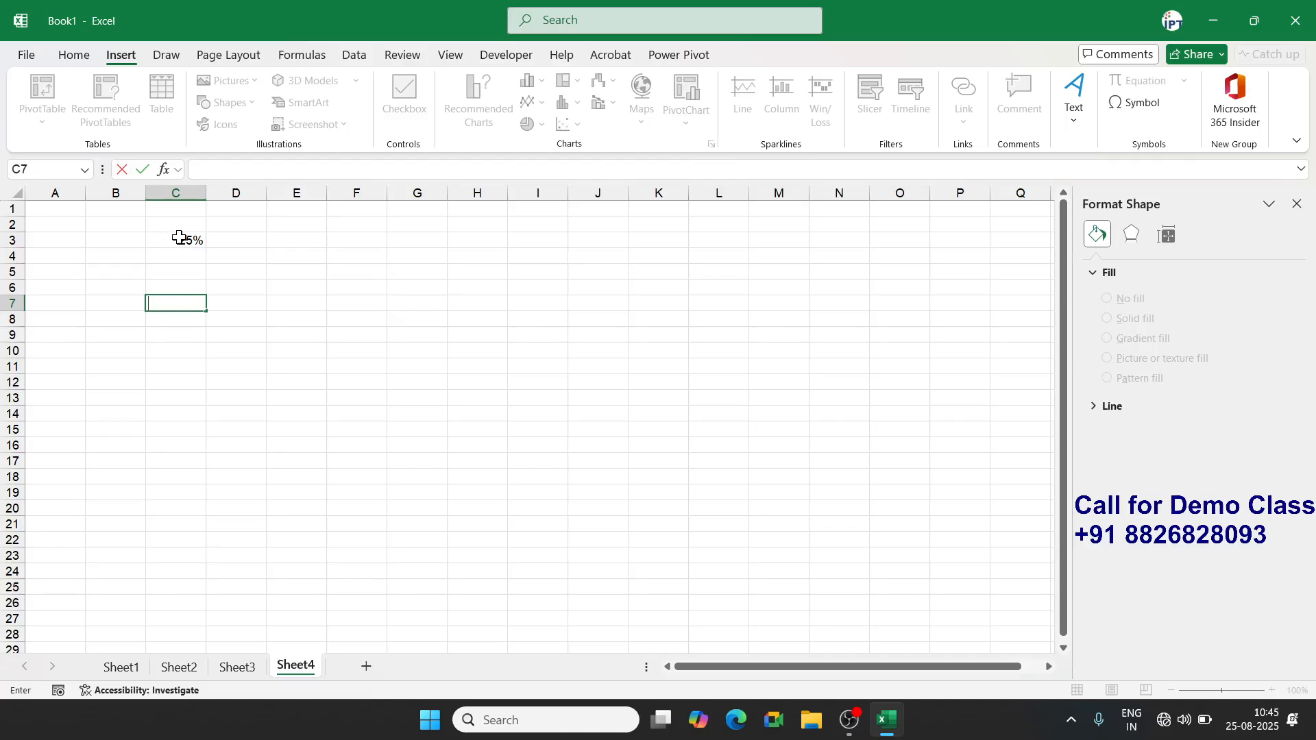
{"action": "left_click", "coordinate": [187, 238]}
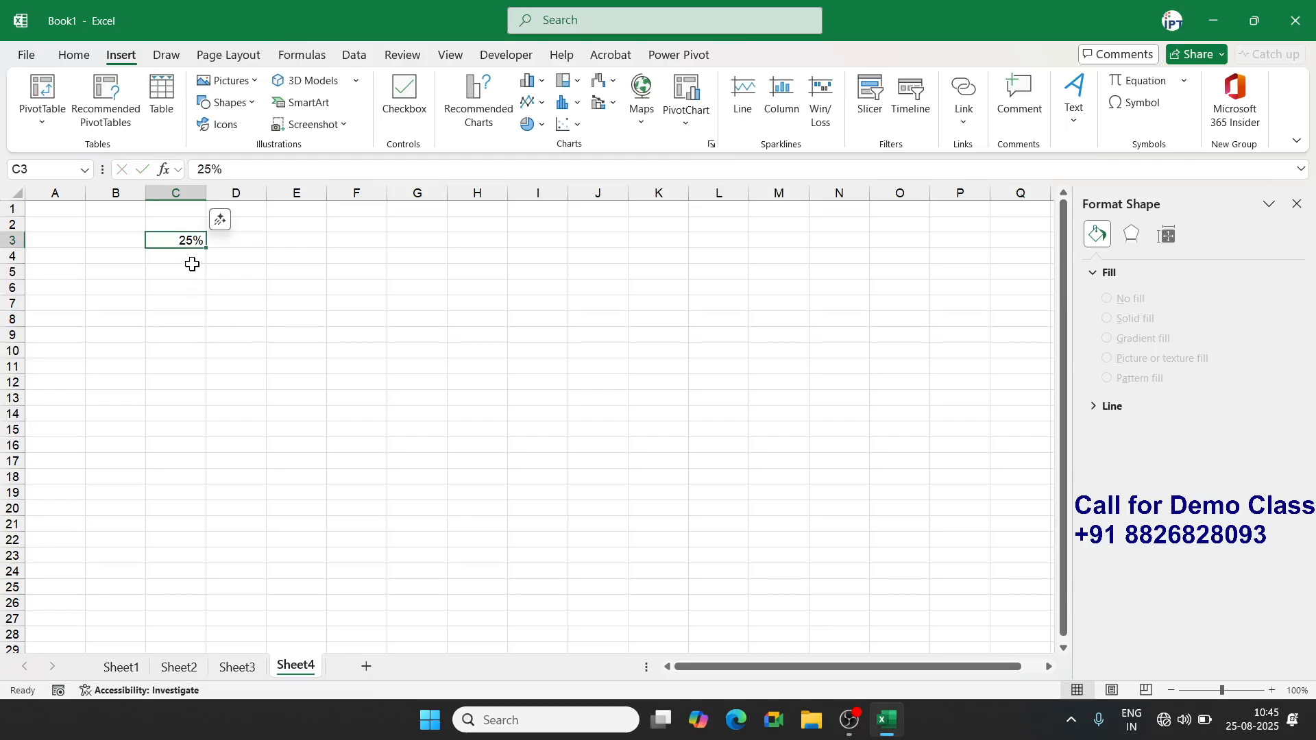
{"action": "left_click", "coordinate": [183, 317]}
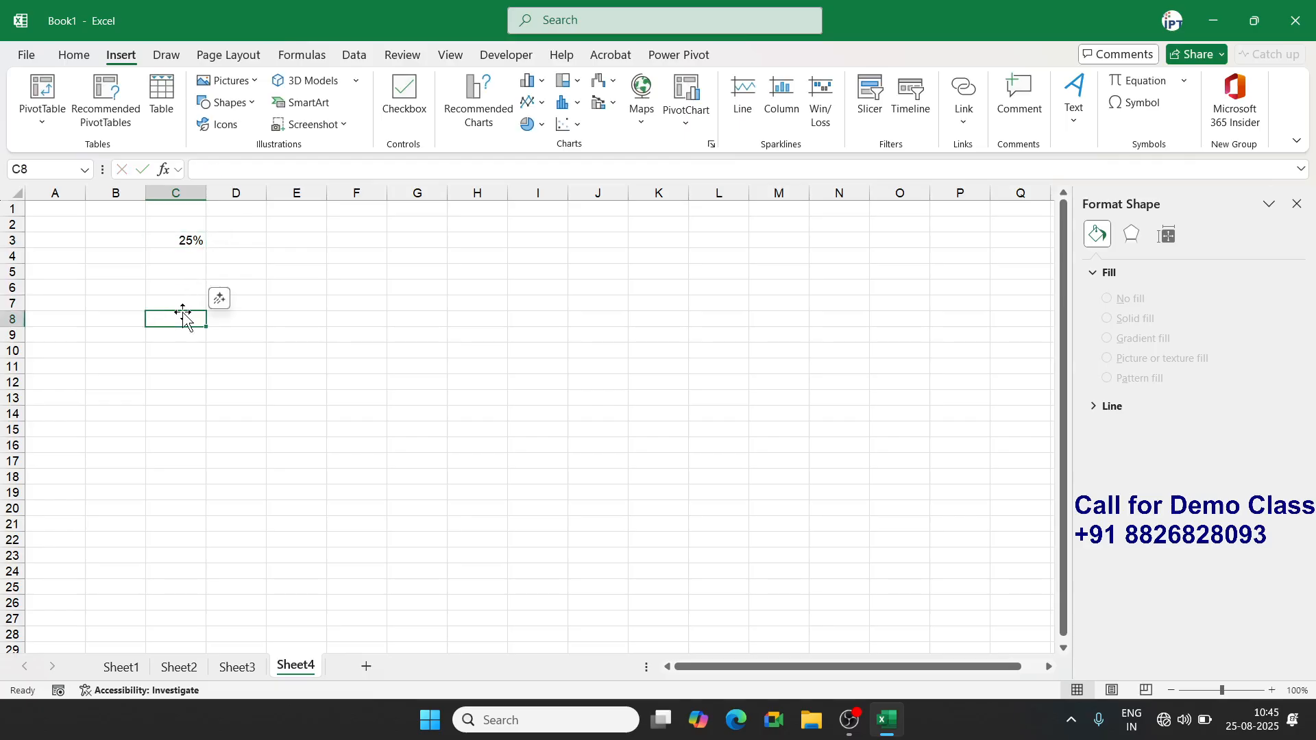
Link cell C8 to the percentage in C3 with the formula =C3
{"action": "type", "text": "="}
{"action": "left_click", "coordinate": [178, 244]}
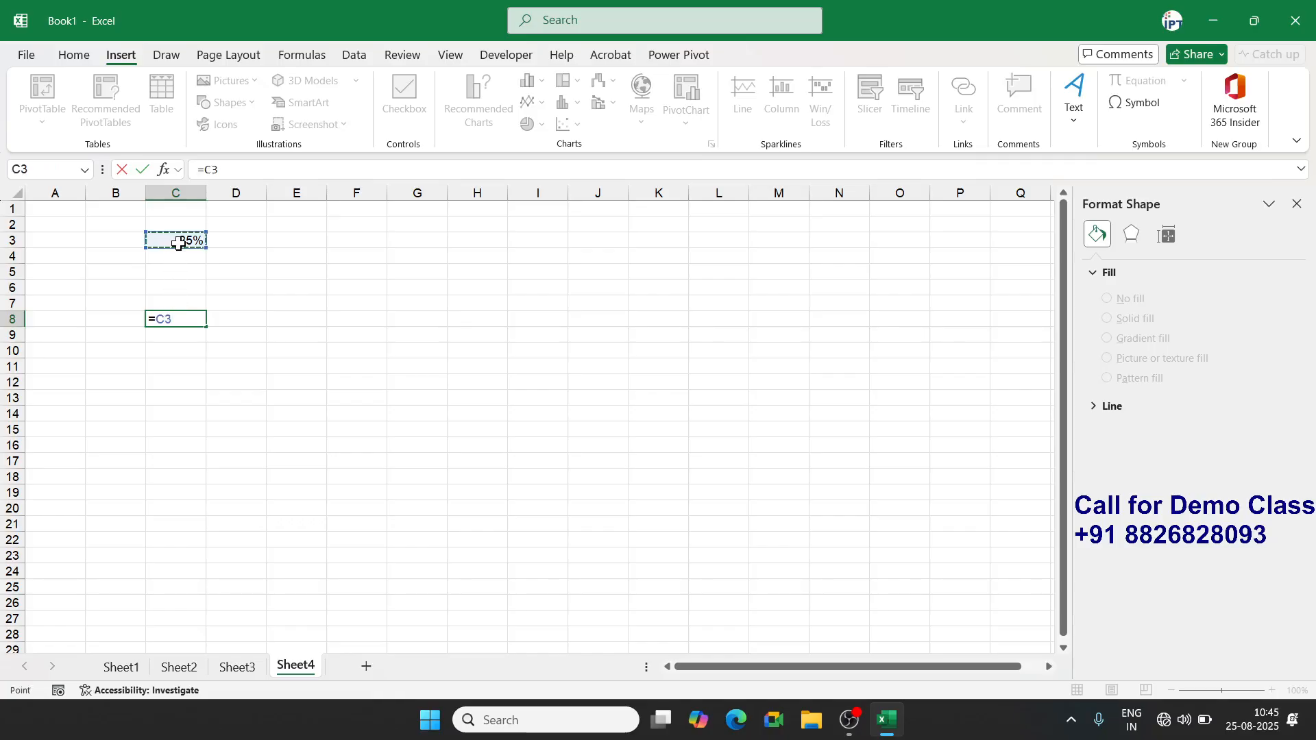
{"action": "key", "text": "Return"}
Calculate the remaining percentage in C9 with the formula =100%-C8
{"action": "type", "text": "100"}
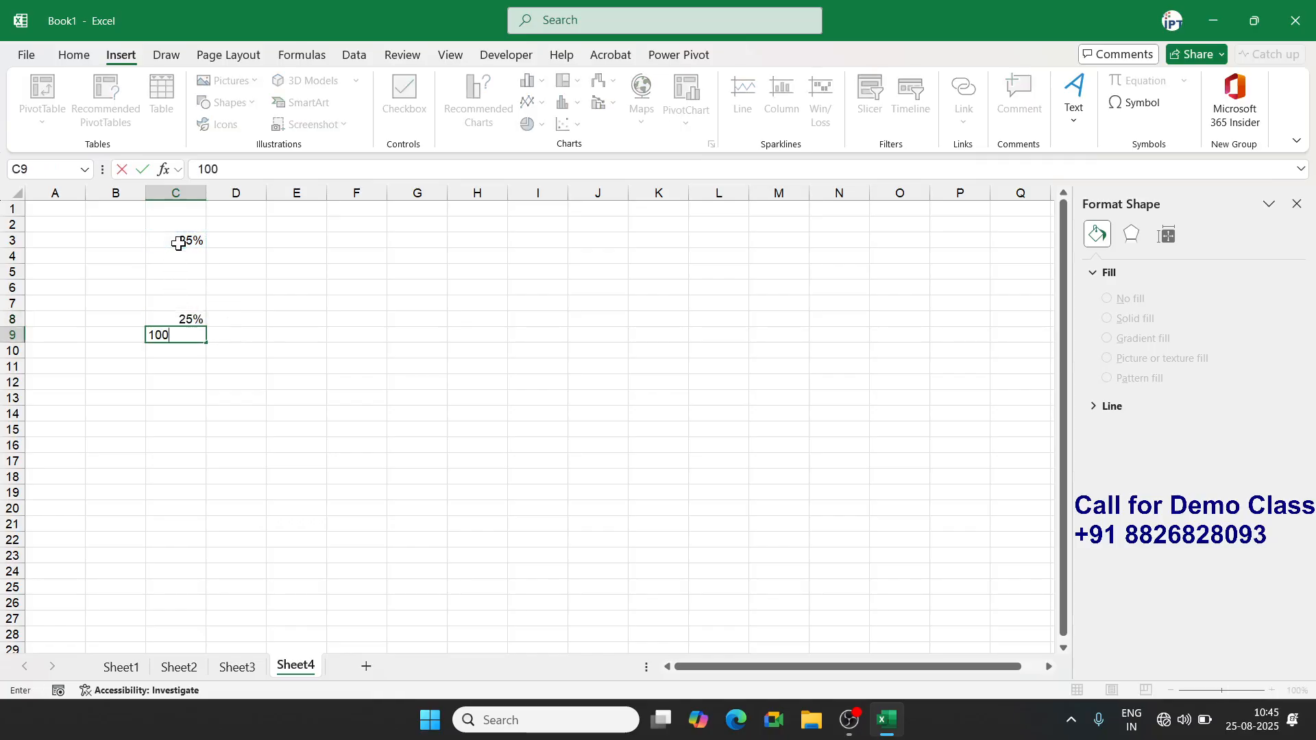
{"action": "type", "text": "%-"}
{"action": "key", "text": "BackSpace"}
{"action": "key", "text": "BackSpace"}
{"action": "key", "text": "BackSpace"}
{"action": "key", "text": "BackSpace"}
{"action": "type", "text": "="}
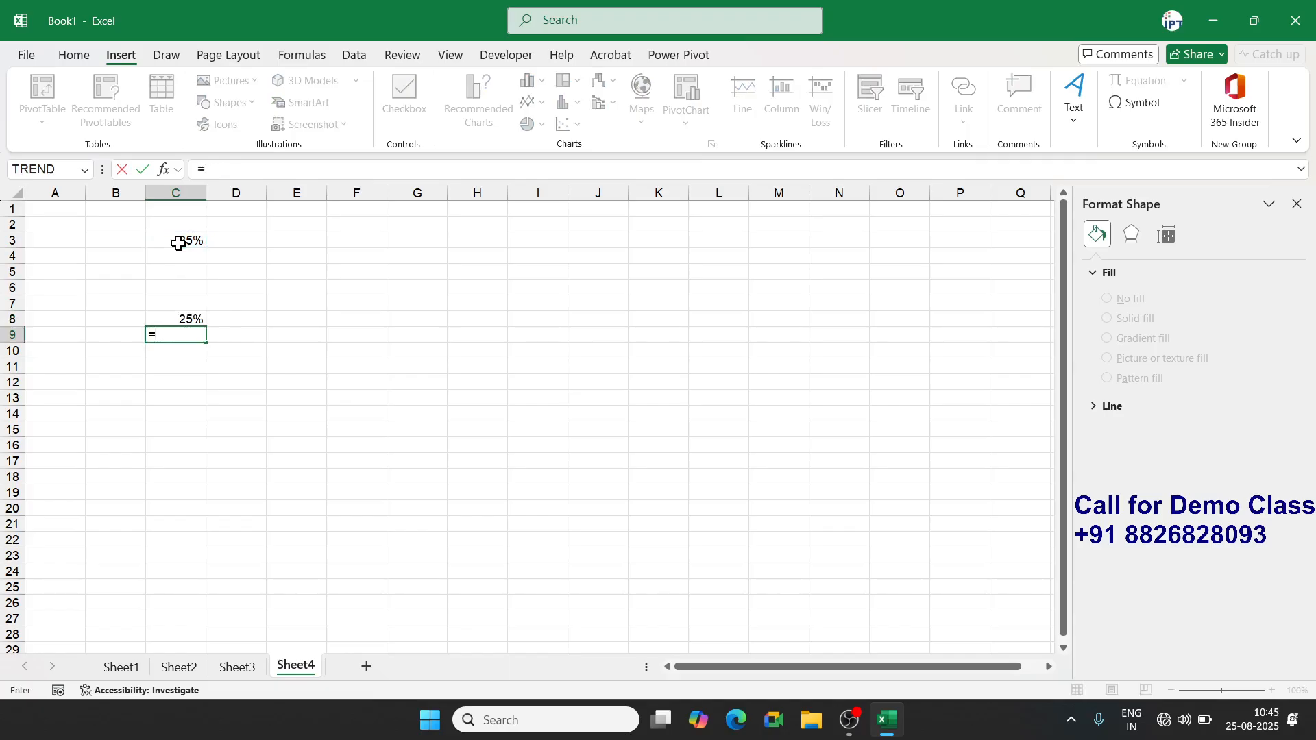
{"action": "type", "text": "100%-"}
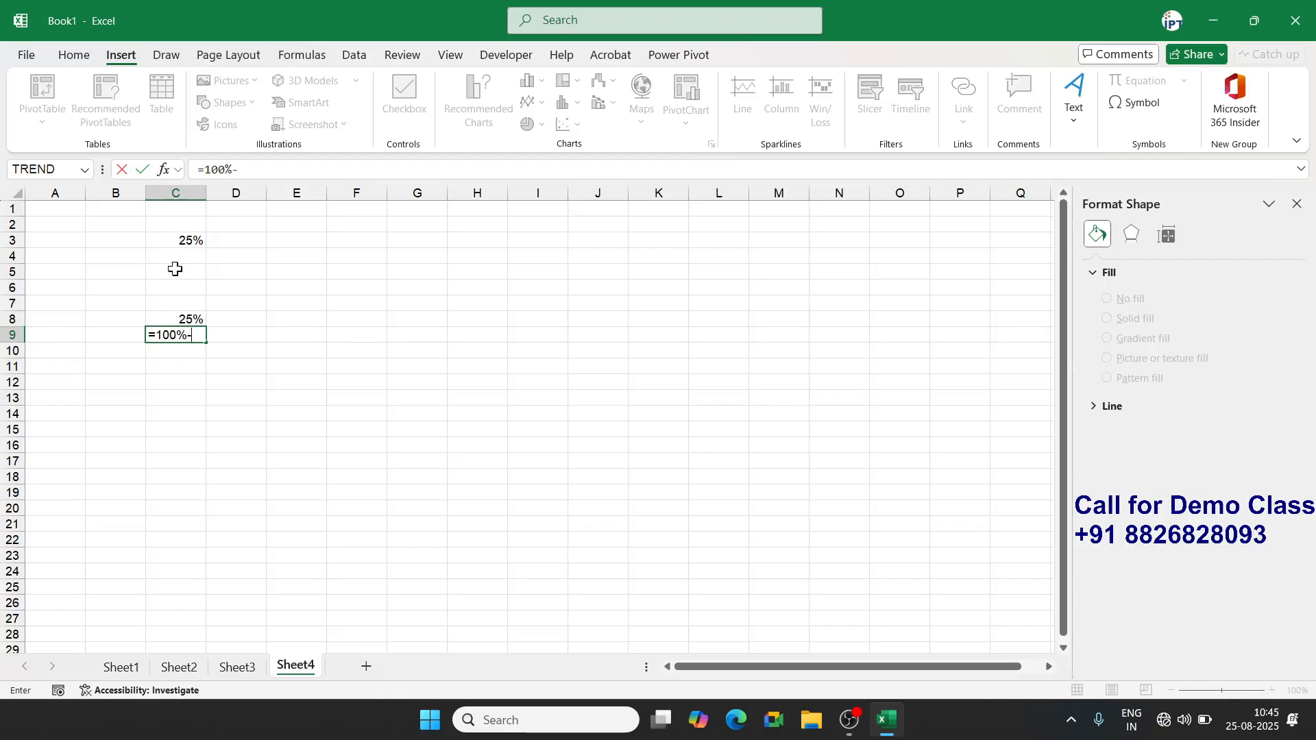
{"action": "left_click", "coordinate": [175, 319]}
{"action": "key", "text": "Return"}
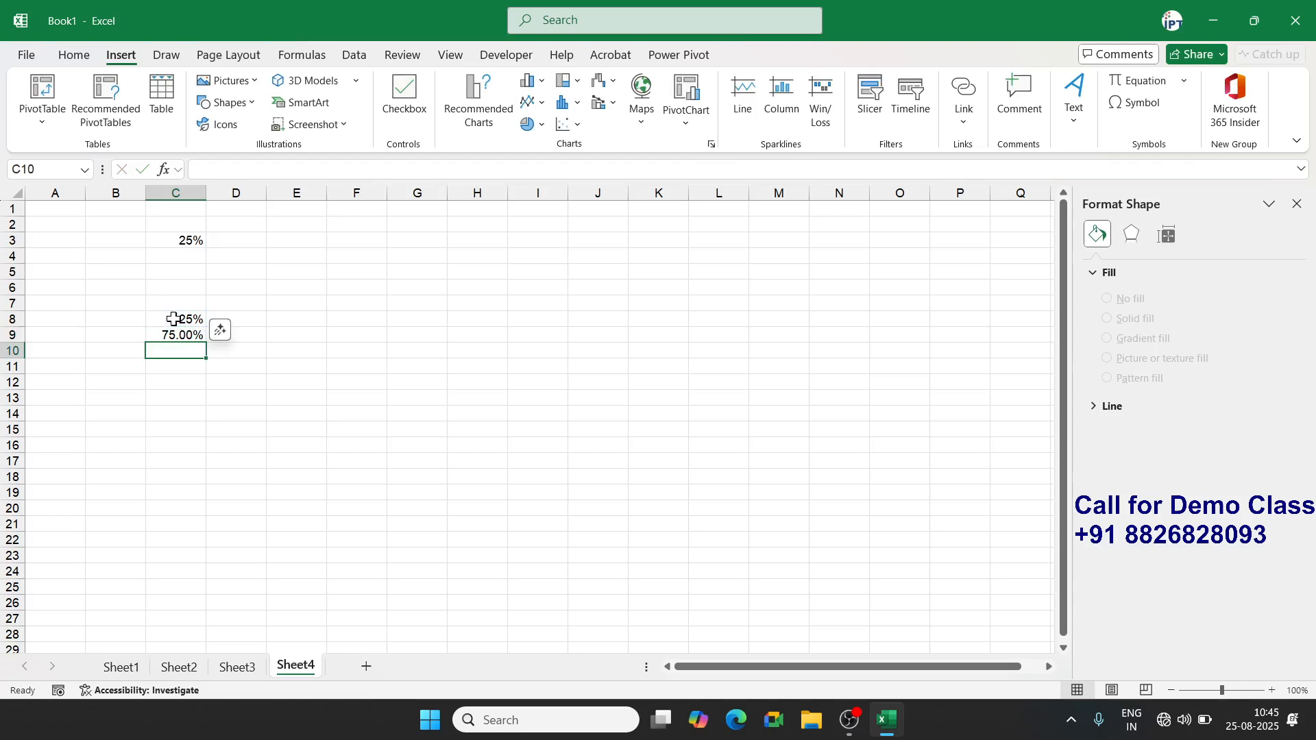
Insert a 2-D stacked bar chart of C8:C9 and switch its rows and columns to stack both values in one bar
{"action": "key", "text": "Up"}
{"action": "key", "text": "Up"}
{"action": "key", "text": "shift+Down"}
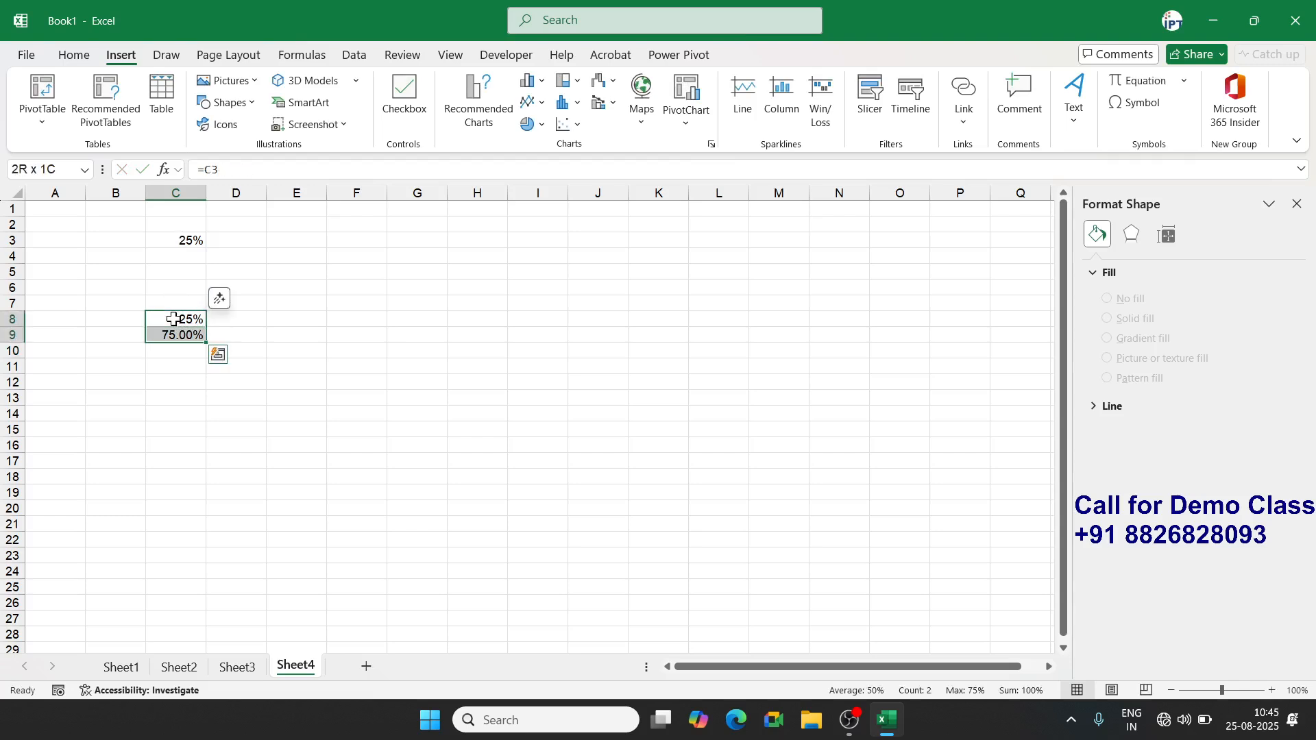
{"action": "left_click", "coordinate": [540, 82]}
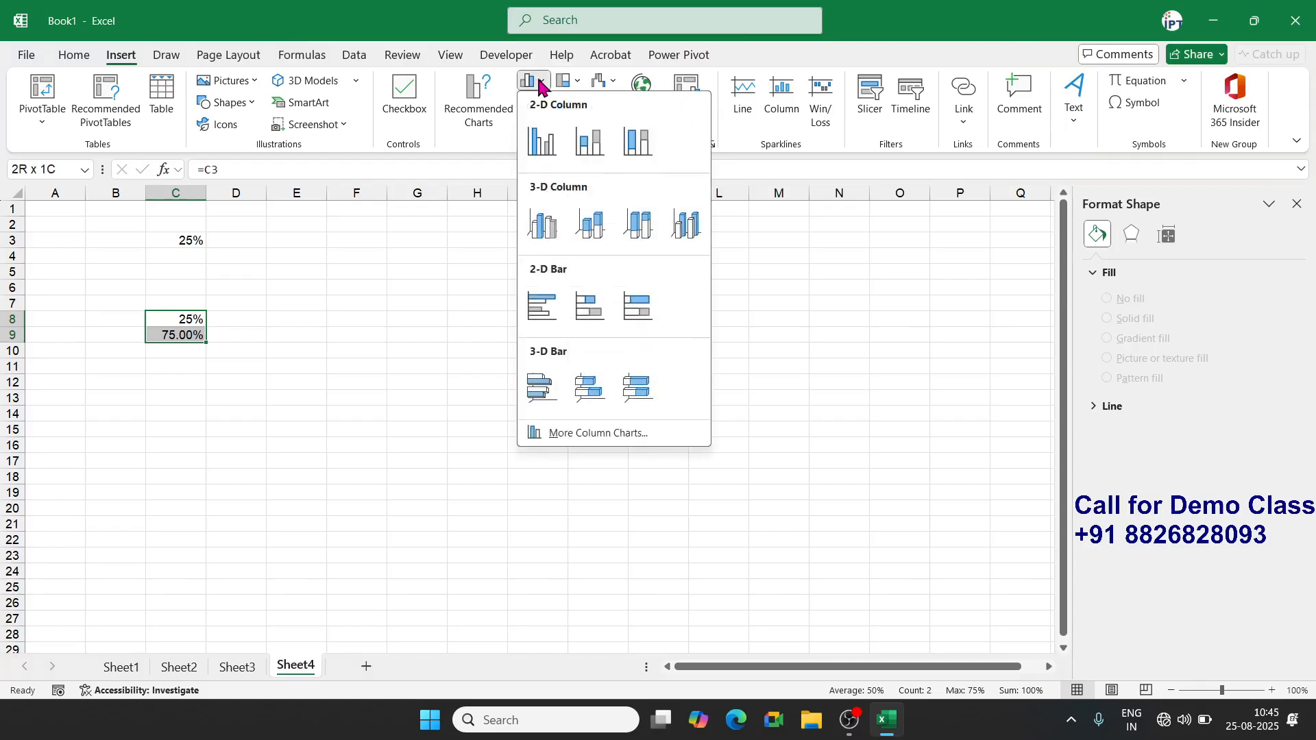
{"action": "left_click", "coordinate": [596, 312]}
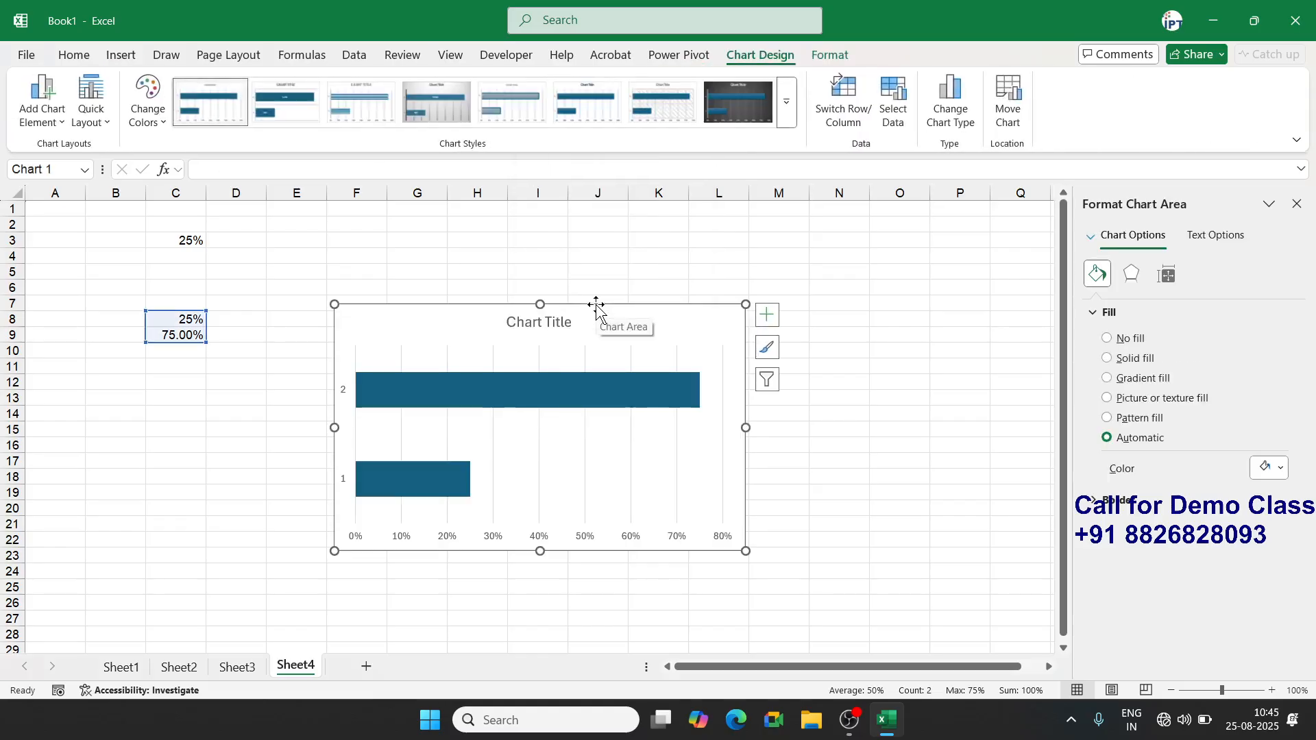
{"action": "left_click", "coordinate": [858, 113]}
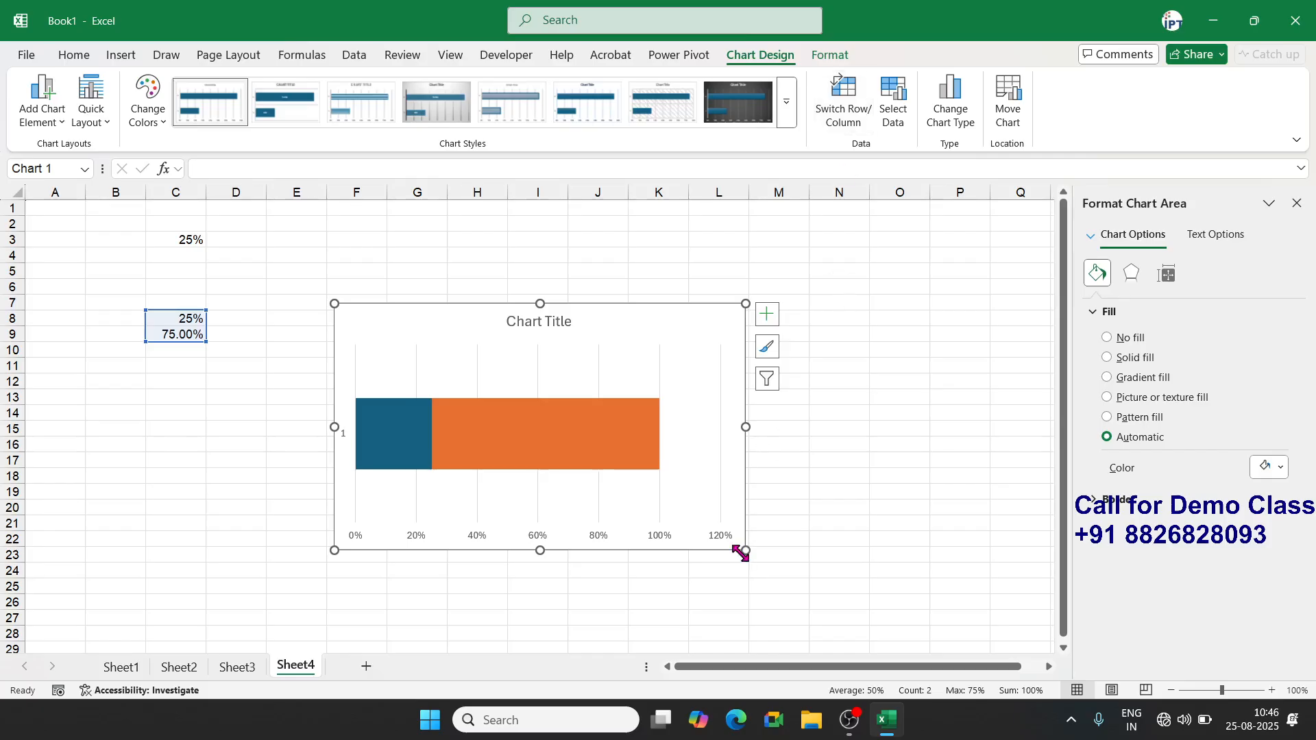
Shrink the stacked bar chart and remove its chart title and gridlines
{"action": "left_click_drag", "start_coordinate": [742, 548], "coordinate": [702, 489]}
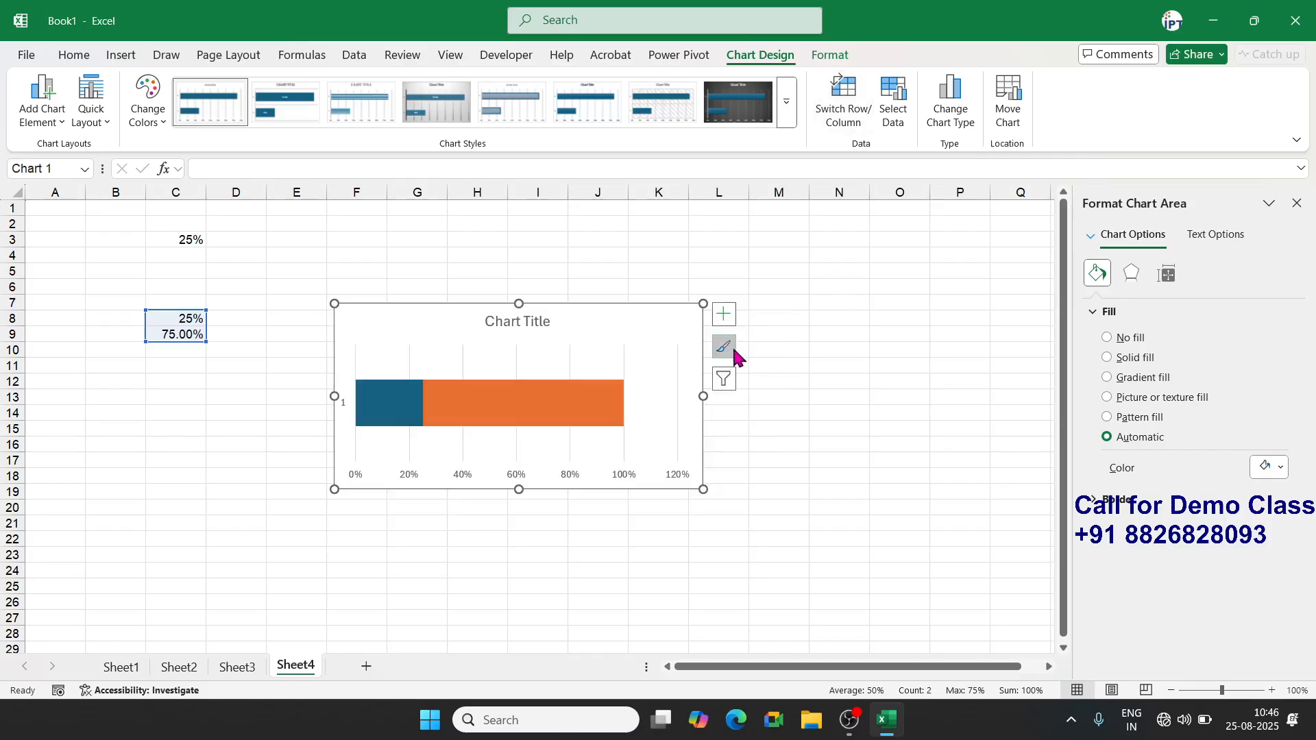
{"action": "left_click", "coordinate": [725, 317]}
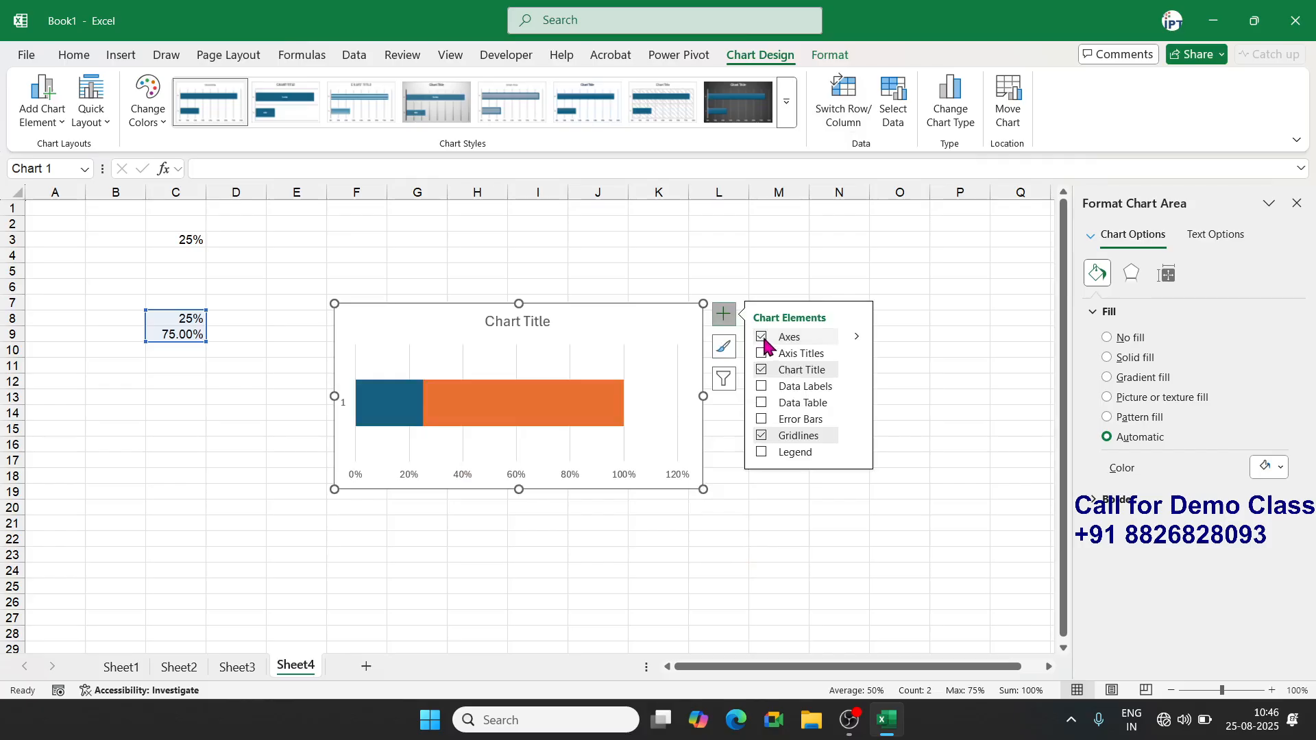
{"action": "left_click", "coordinate": [761, 370]}
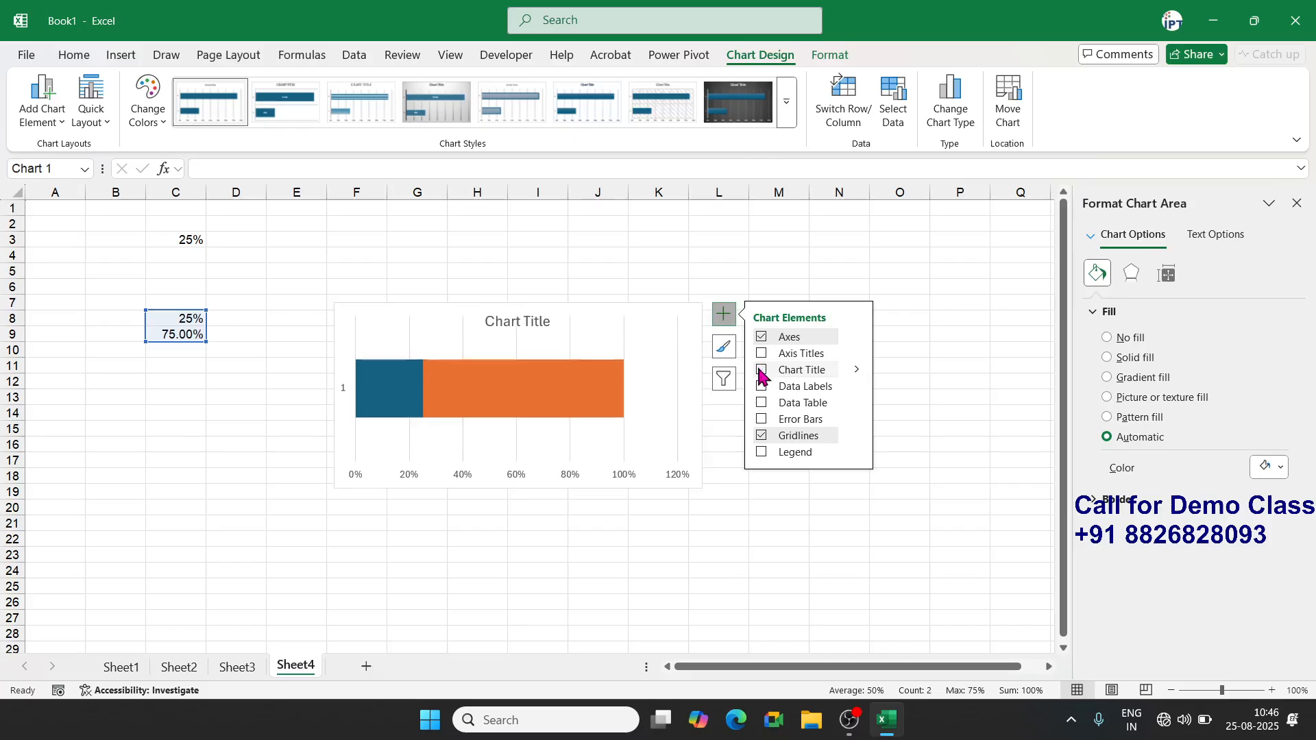
{"action": "left_click", "coordinate": [762, 437]}
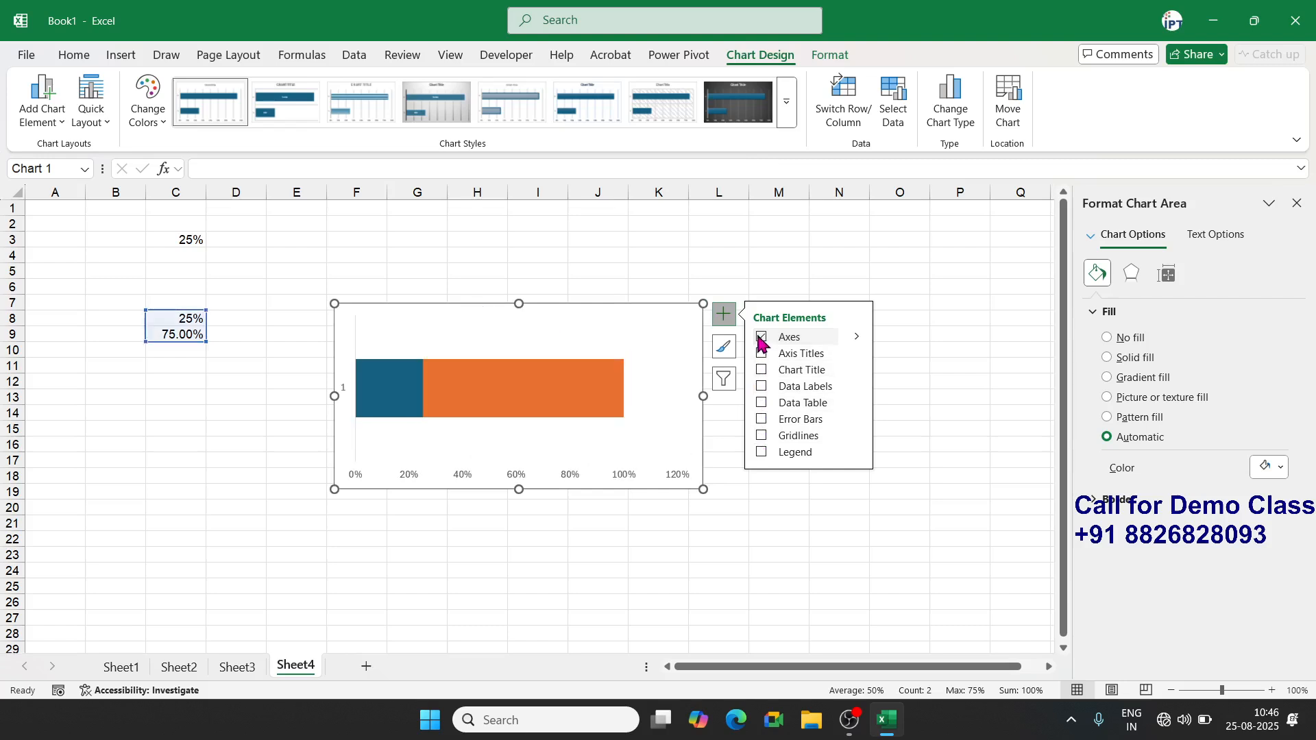
Hide the chart's primary vertical axis, keep the horizontal one, and make the chart flatter and slightly wider
{"action": "left_click", "coordinate": [857, 337]}
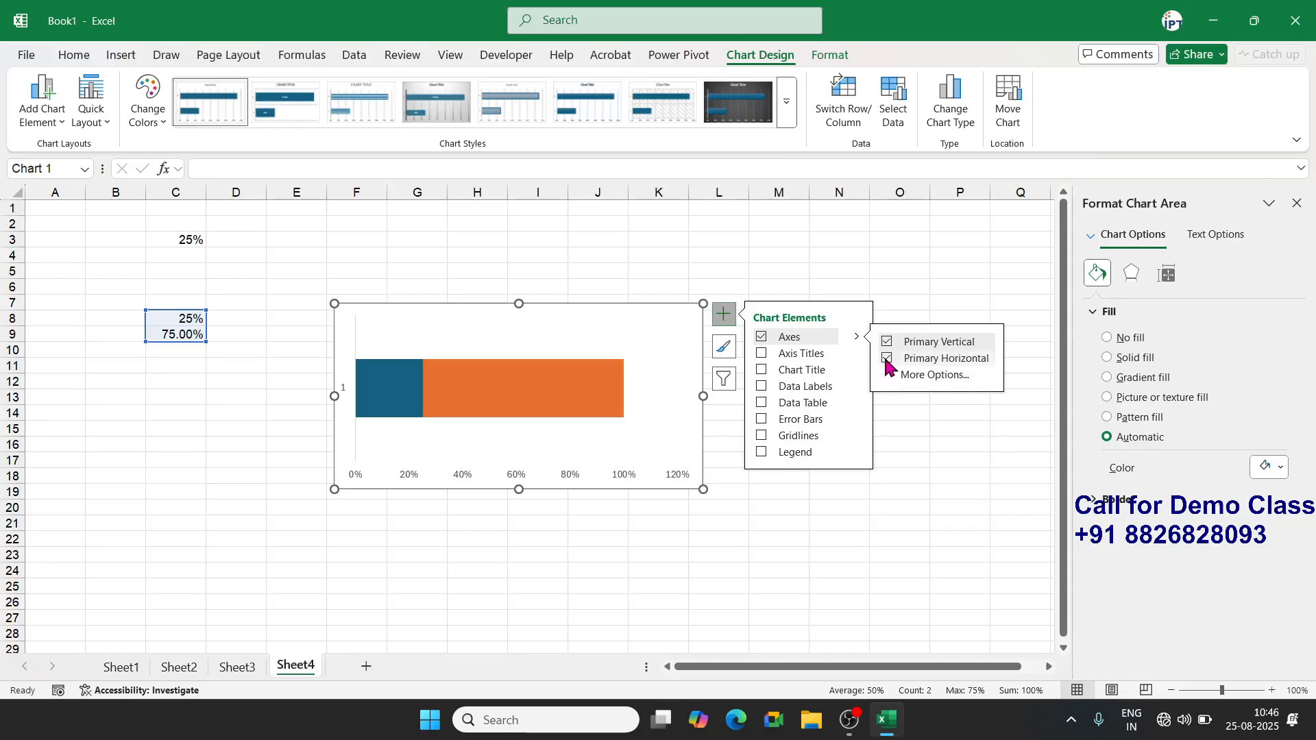
{"action": "left_click", "coordinate": [887, 358]}
{"action": "left_click", "coordinate": [887, 359]}
{"action": "left_click", "coordinate": [887, 342]}
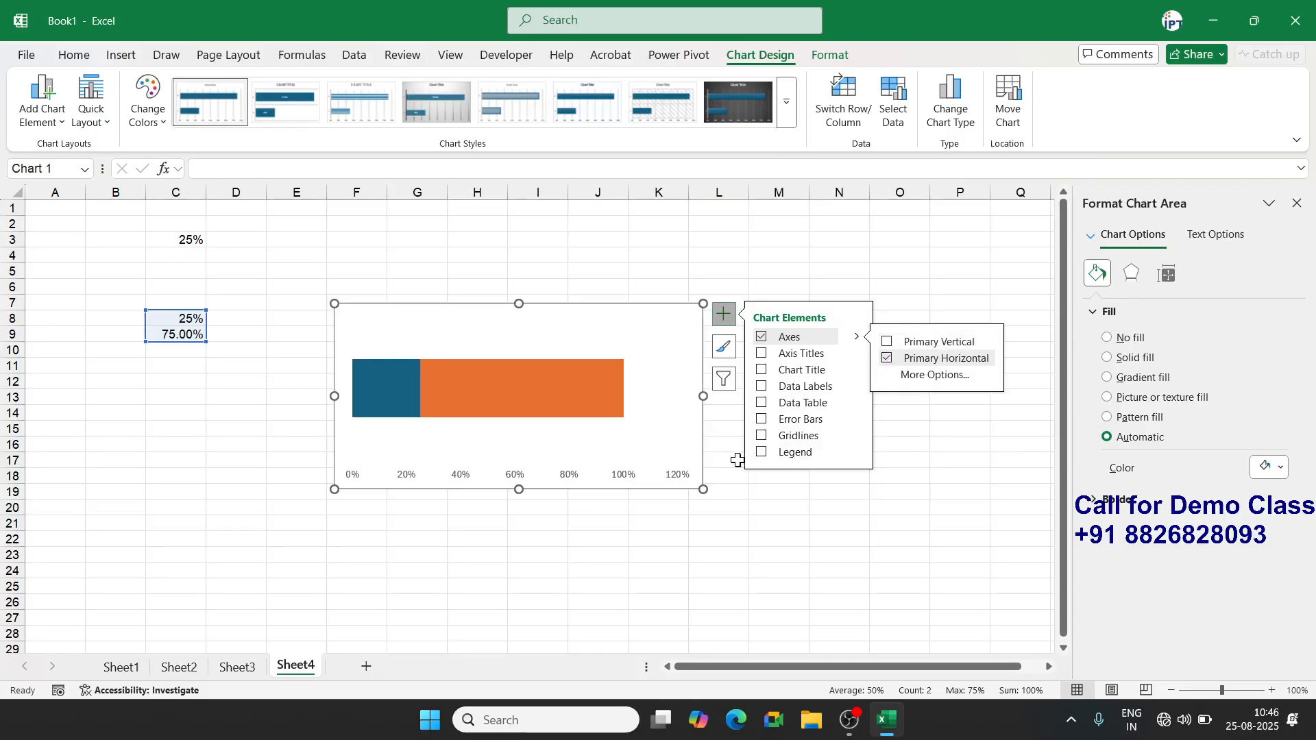
{"action": "left_click_drag", "start_coordinate": [704, 489], "coordinate": [717, 440]}
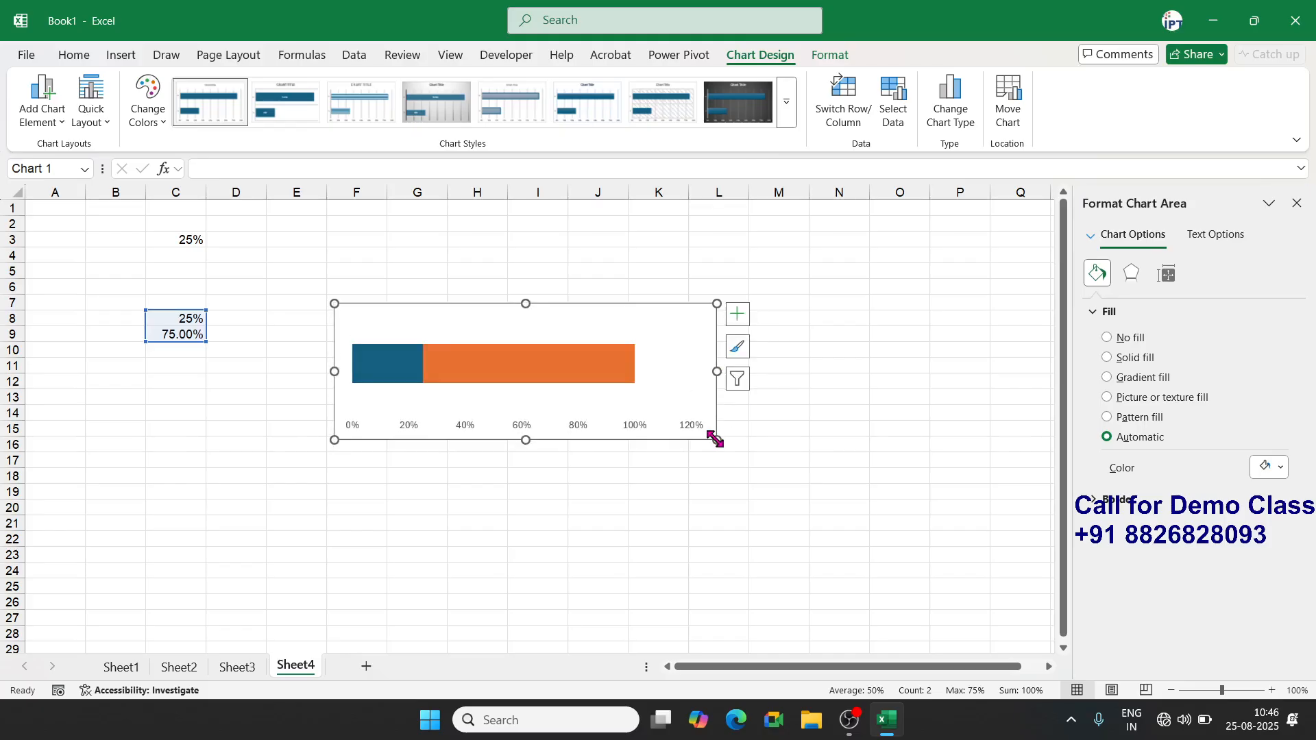
Set the maximum bound of the chart's horizontal percentage axis to 1
{"action": "left_click", "coordinate": [596, 384]}
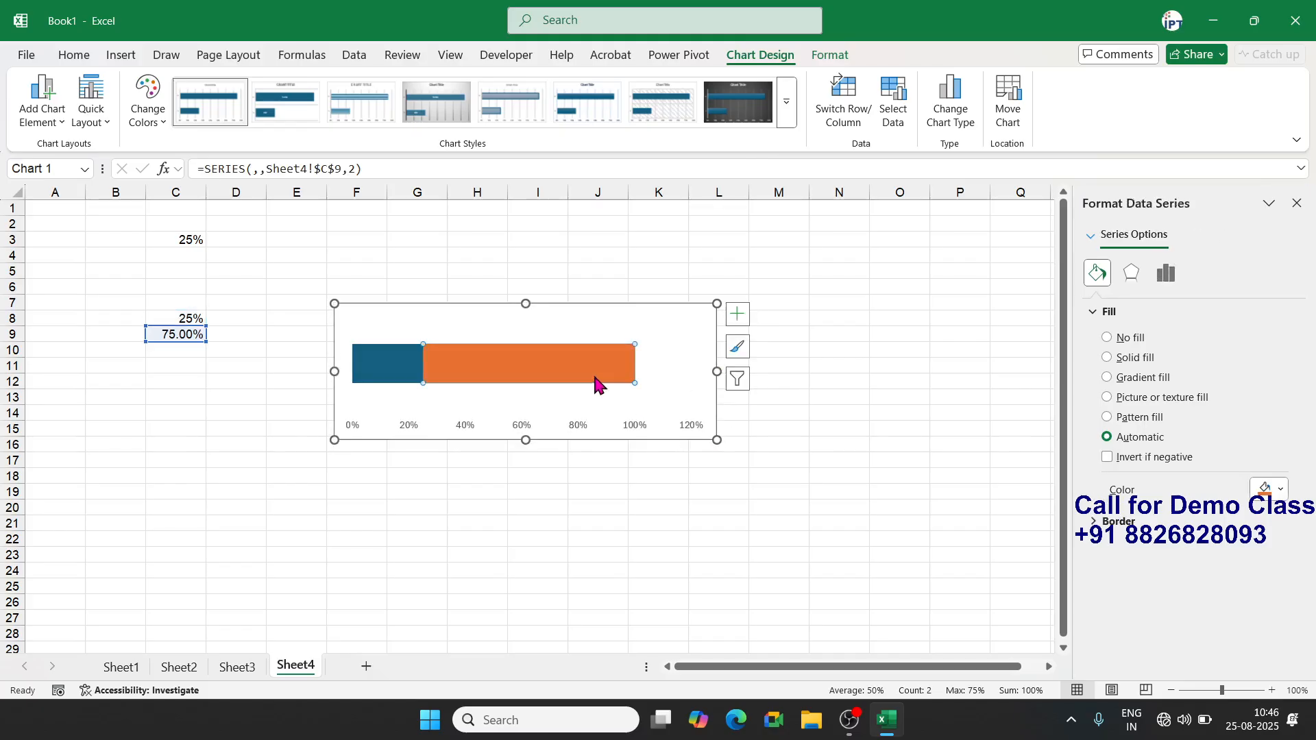
{"action": "left_click", "coordinate": [631, 429]}
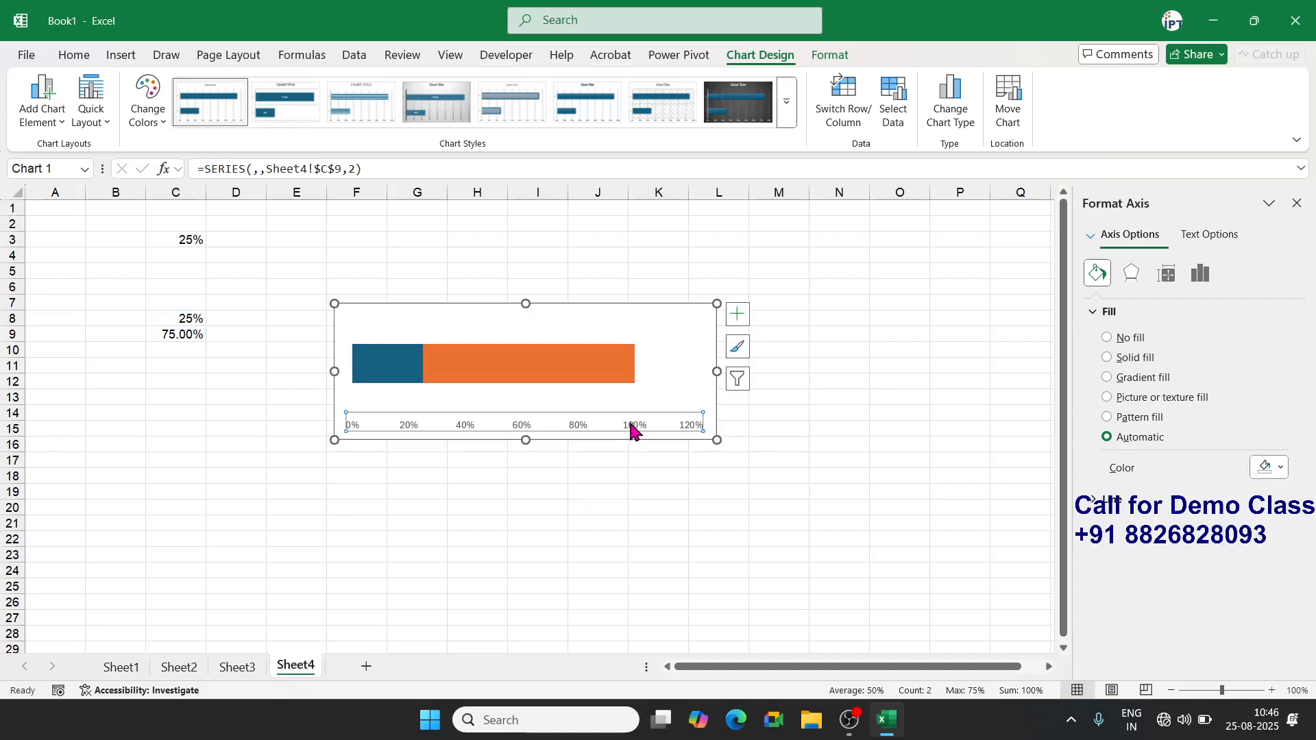
{"action": "left_click", "coordinate": [1199, 276]}
{"action": "left_click", "coordinate": [1154, 314]}
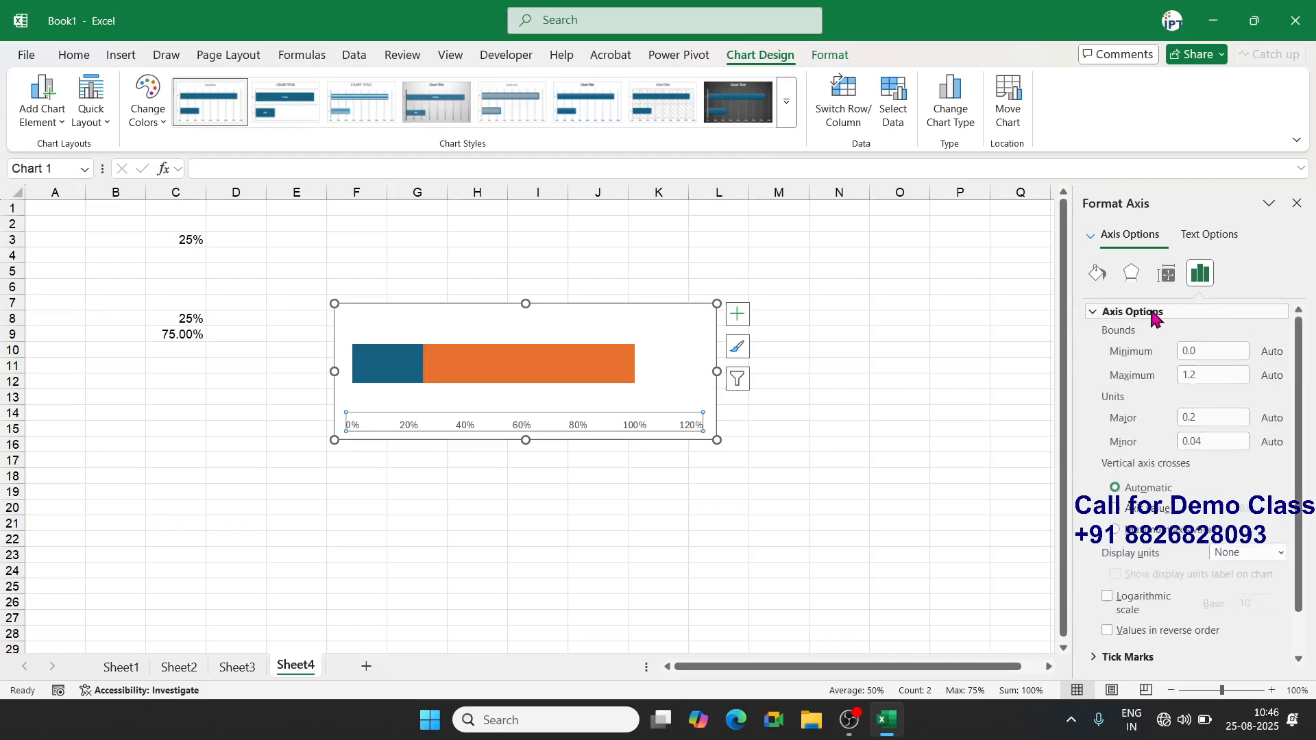
{"action": "left_click", "coordinate": [1191, 351]}
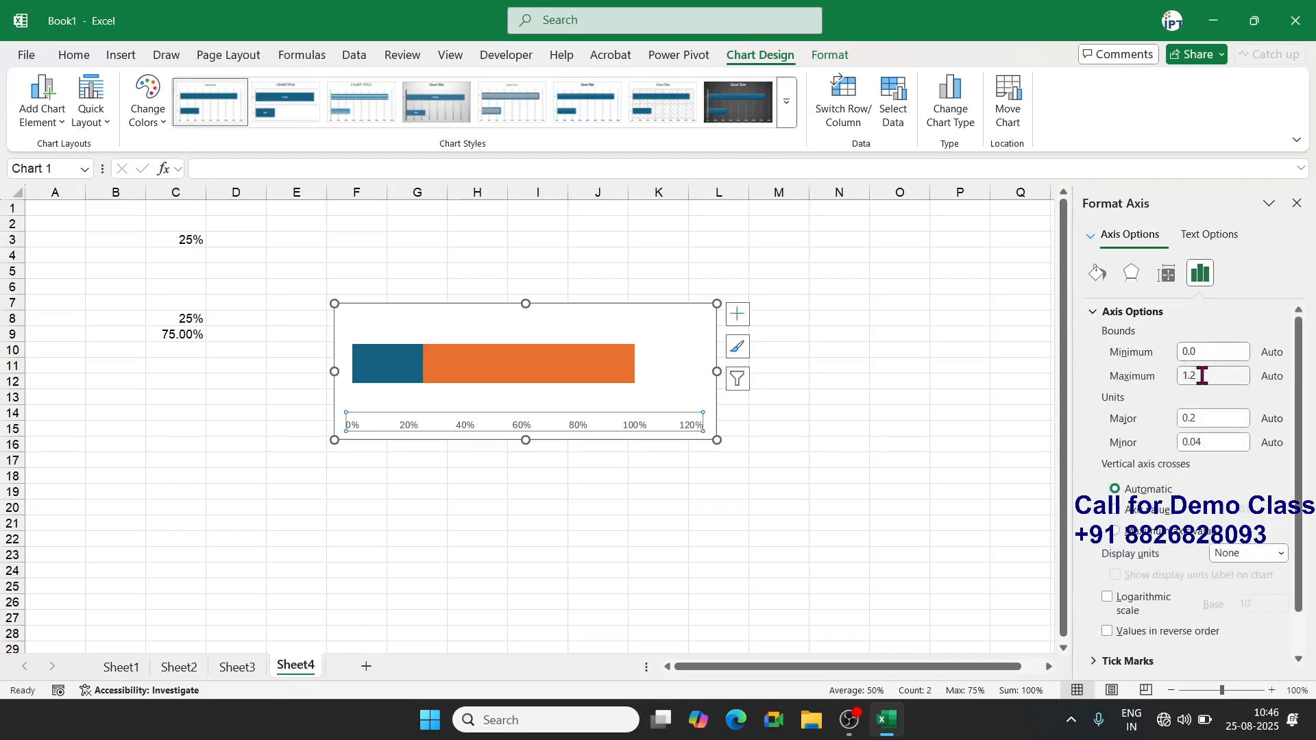
{"action": "left_click", "coordinate": [1202, 375]}
{"action": "type", "text": "1"}
{"action": "key", "text": "Return"}
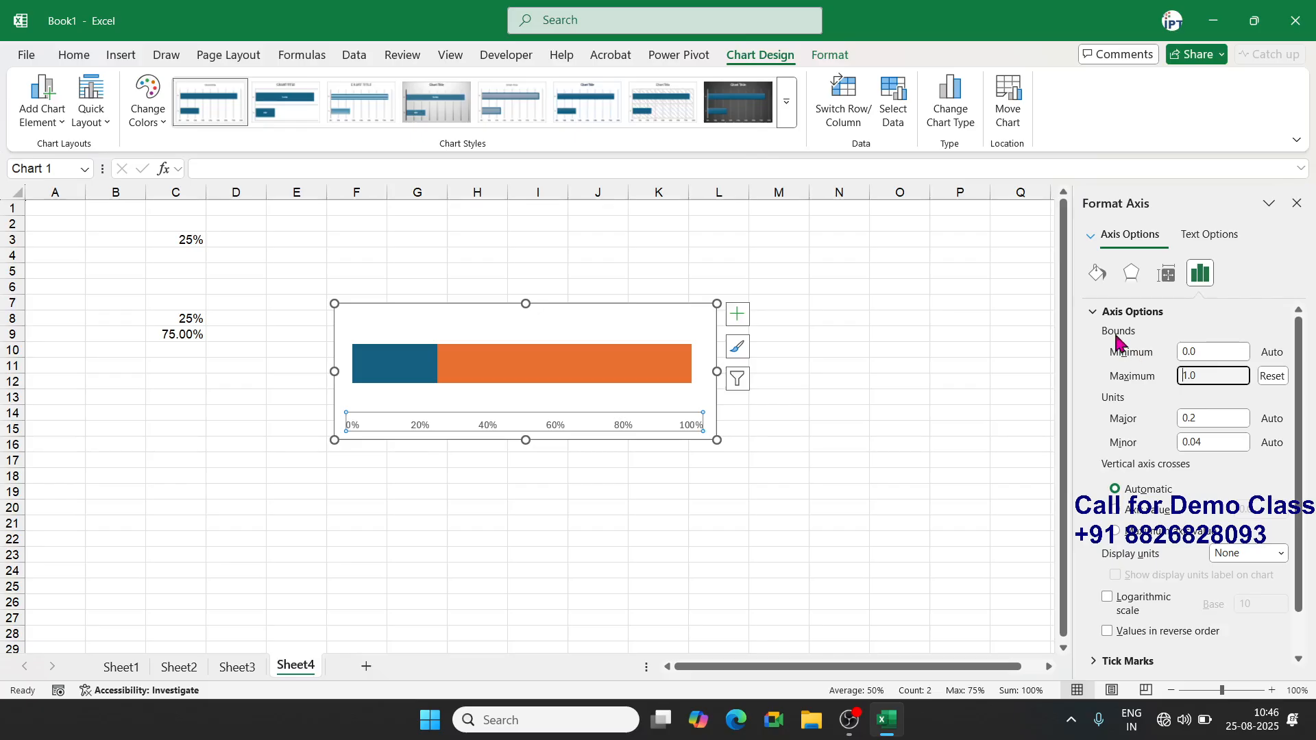
Give the orange C9 series of the bar a solid light grey fill
{"action": "left_click", "coordinate": [681, 363]}
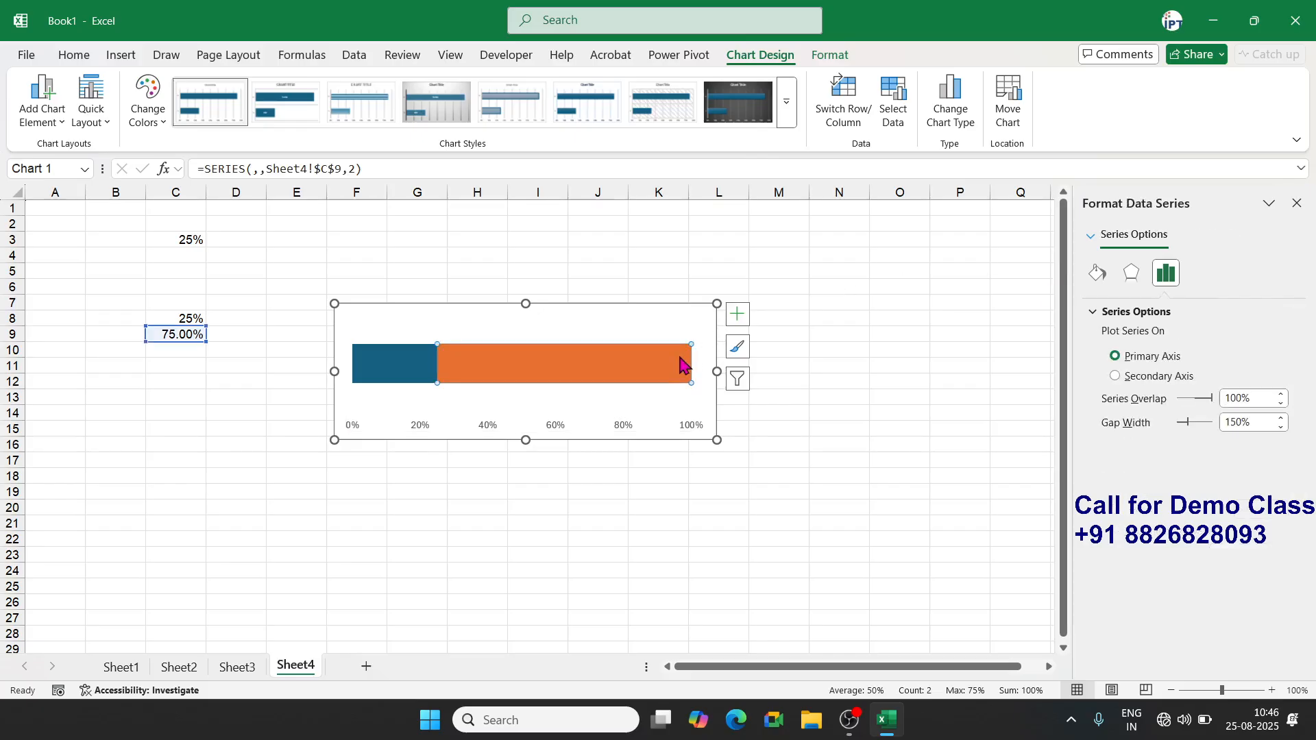
{"action": "left_click", "coordinate": [1099, 276]}
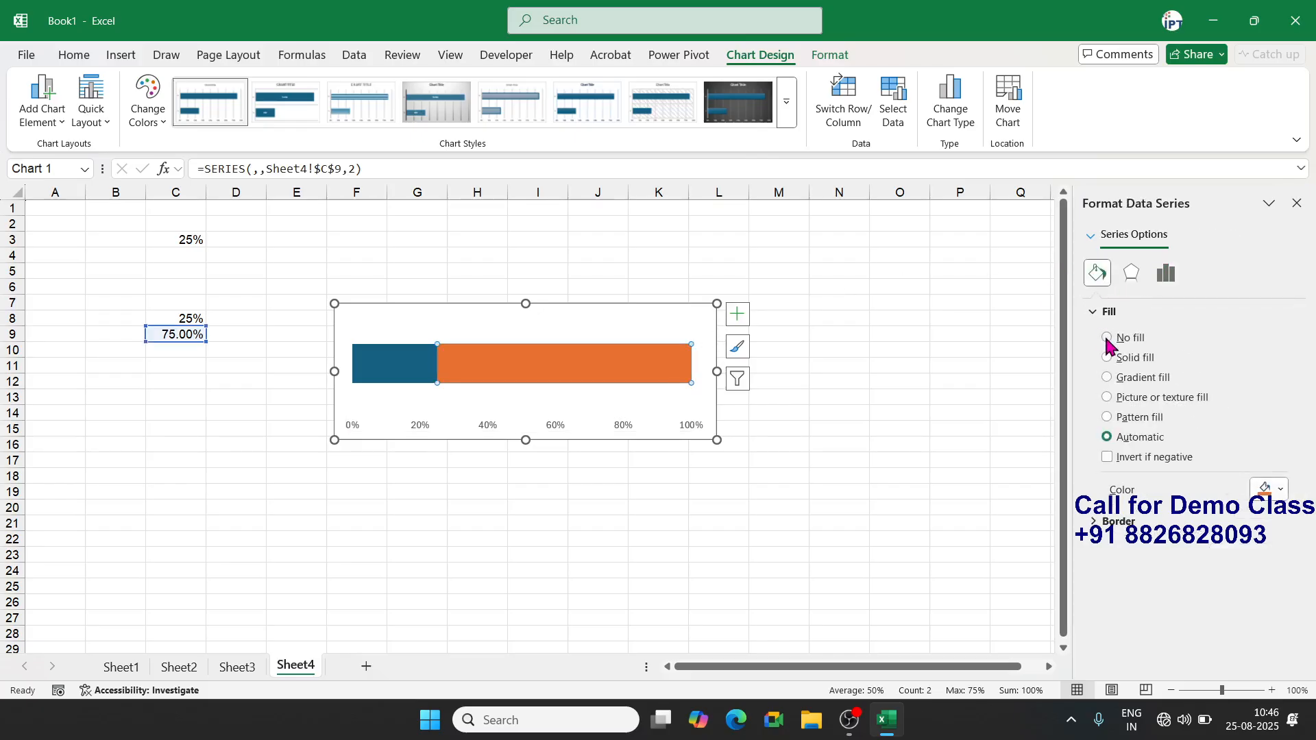
{"action": "left_click", "coordinate": [1116, 358]}
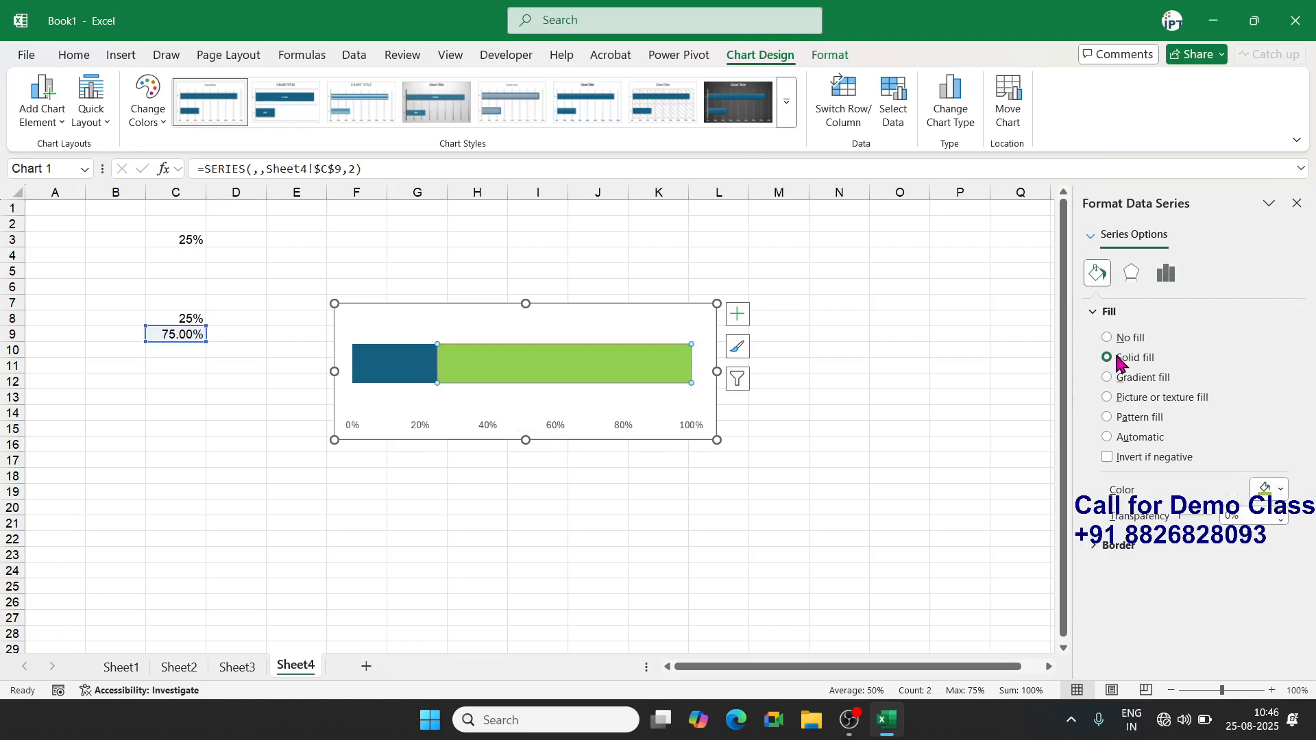
{"action": "left_click", "coordinate": [1275, 488]}
{"action": "left_click", "coordinate": [1090, 336]}
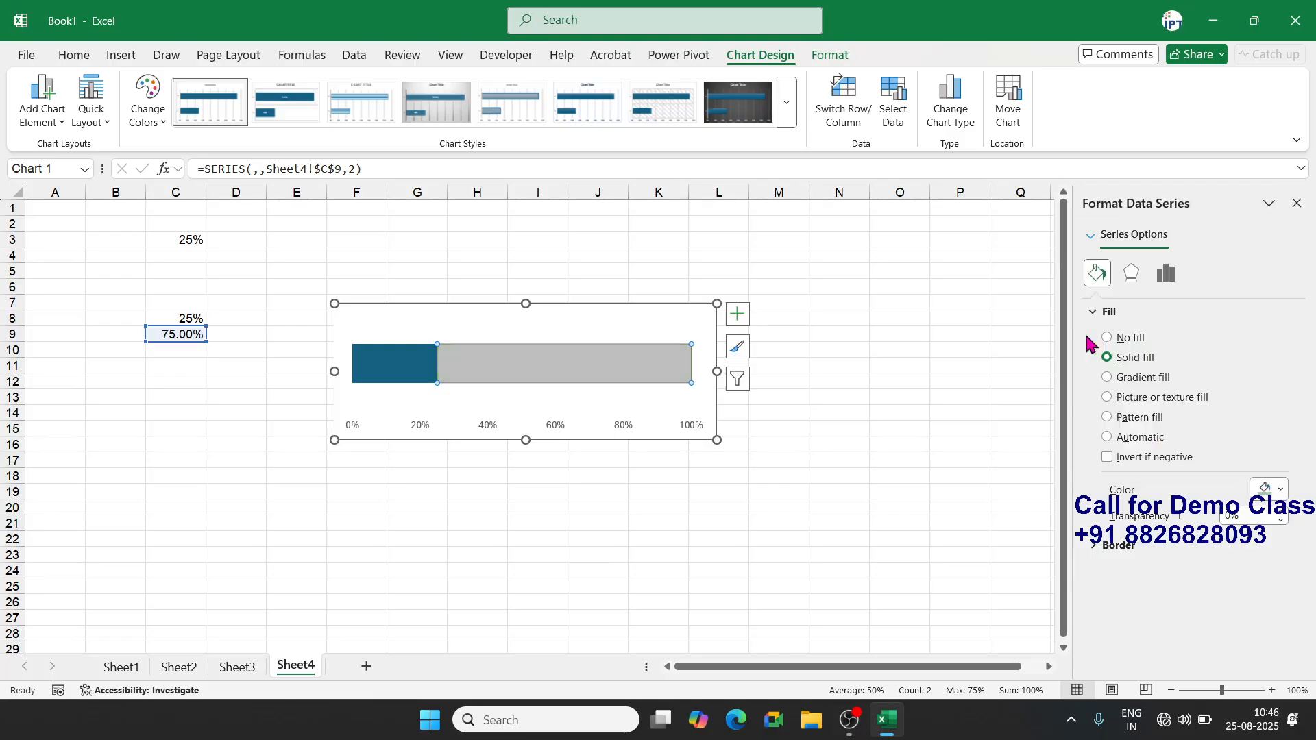
Give the C8 series of the bar a solid fill, trying black and settling on standard green
{"action": "left_click", "coordinate": [394, 368]}
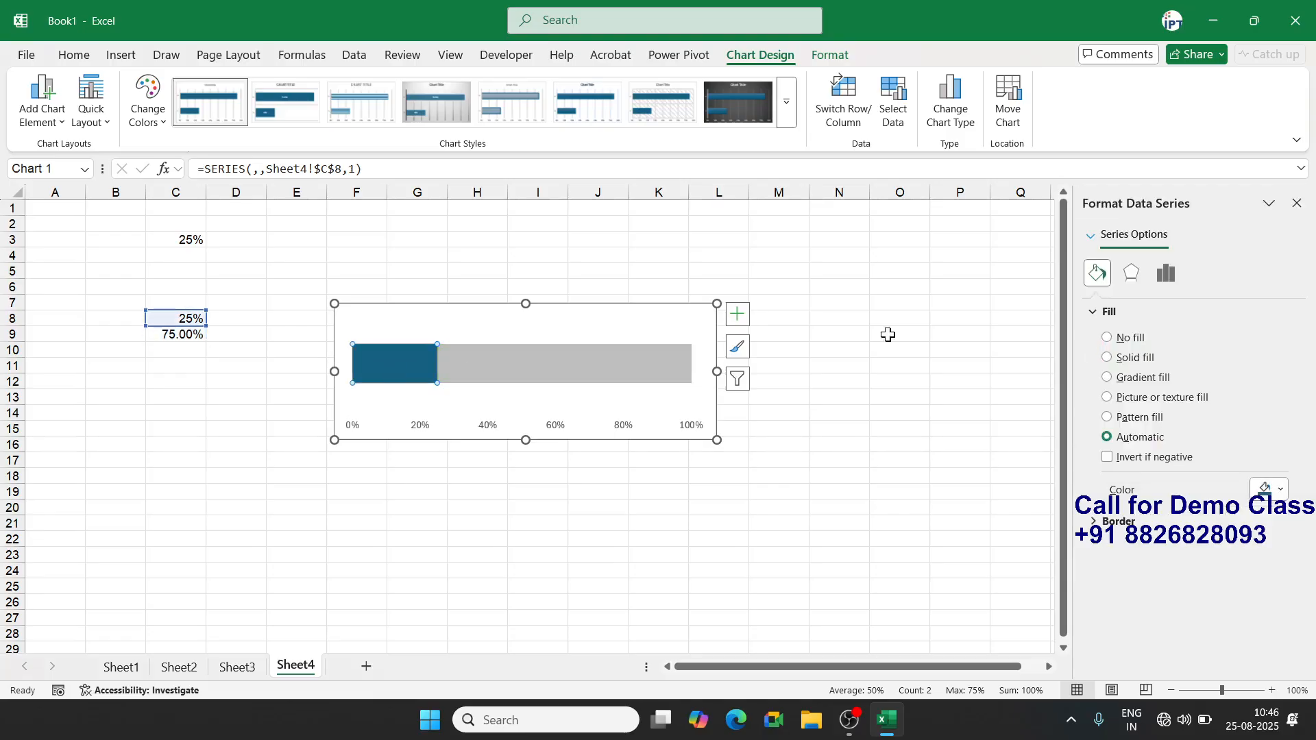
{"action": "left_click", "coordinate": [1122, 362]}
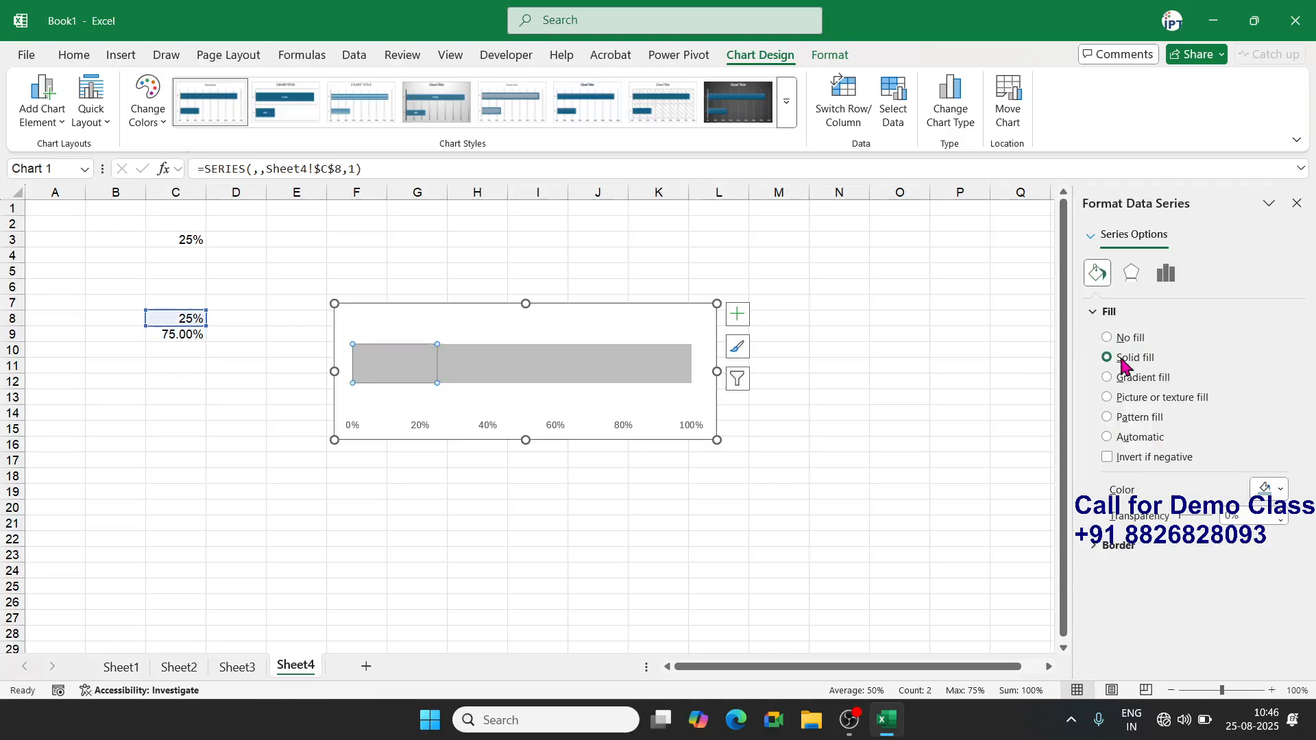
{"action": "left_click", "coordinate": [1272, 488]}
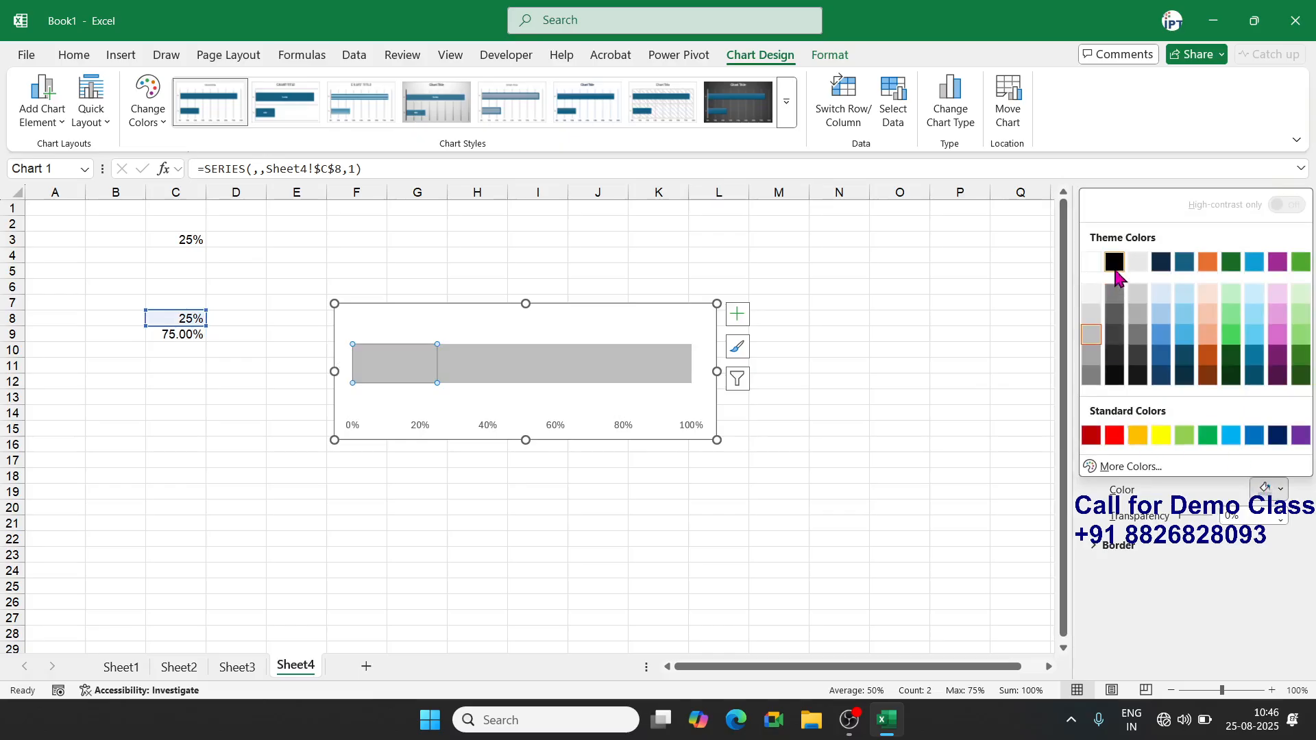
{"action": "left_click", "coordinate": [1115, 264]}
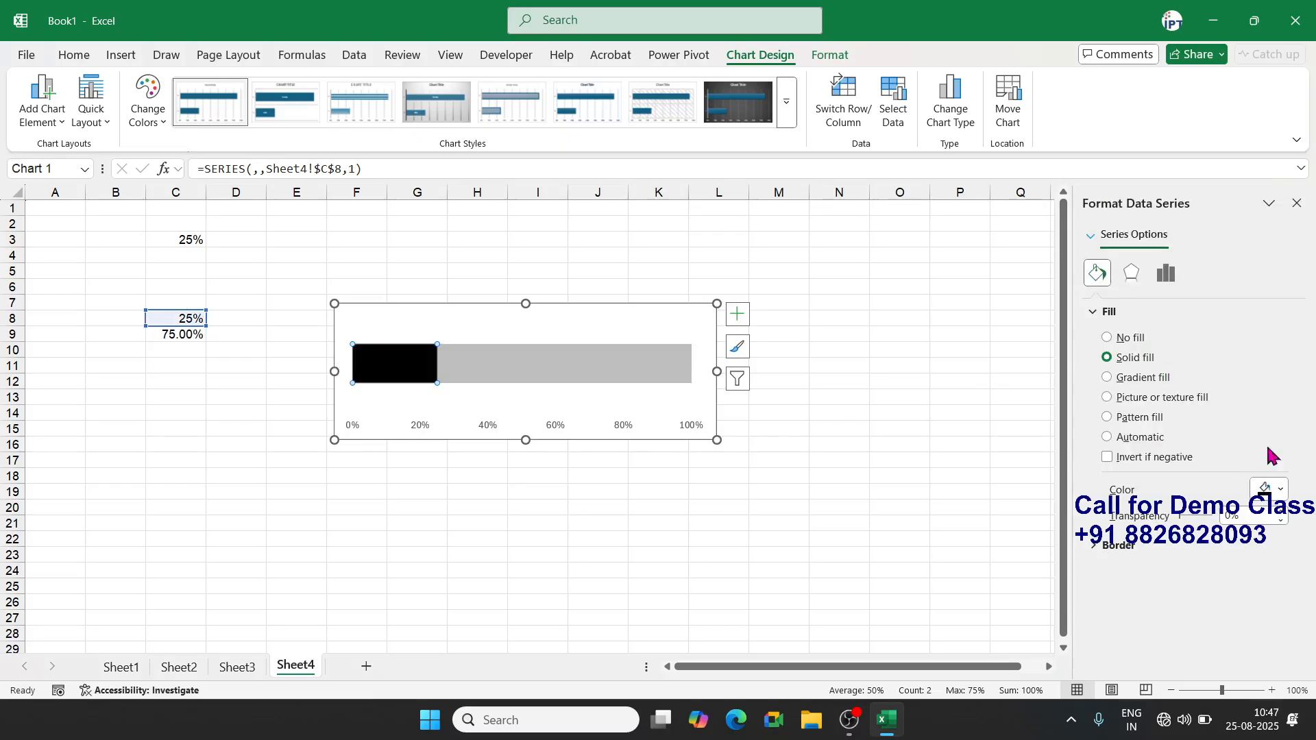
{"action": "left_click", "coordinate": [1268, 490]}
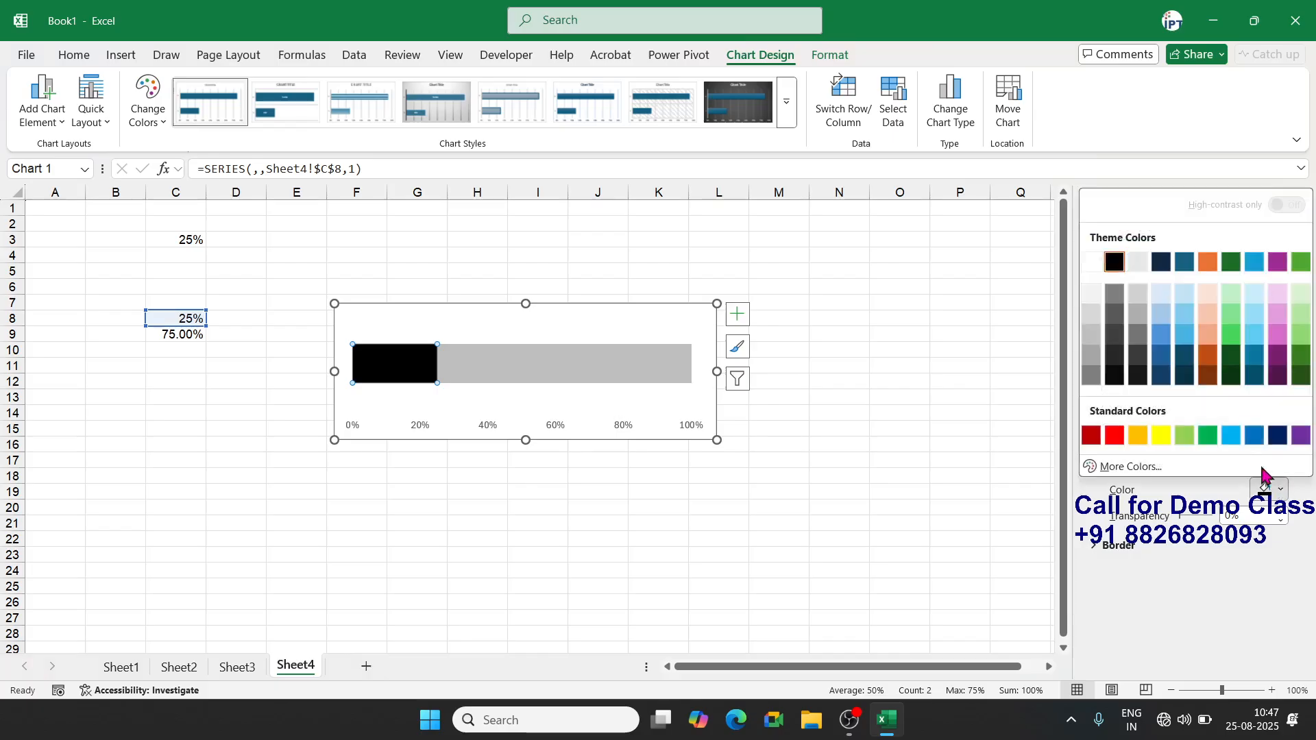
{"action": "left_click", "coordinate": [1208, 436]}
{"action": "left_click", "coordinate": [720, 533]}
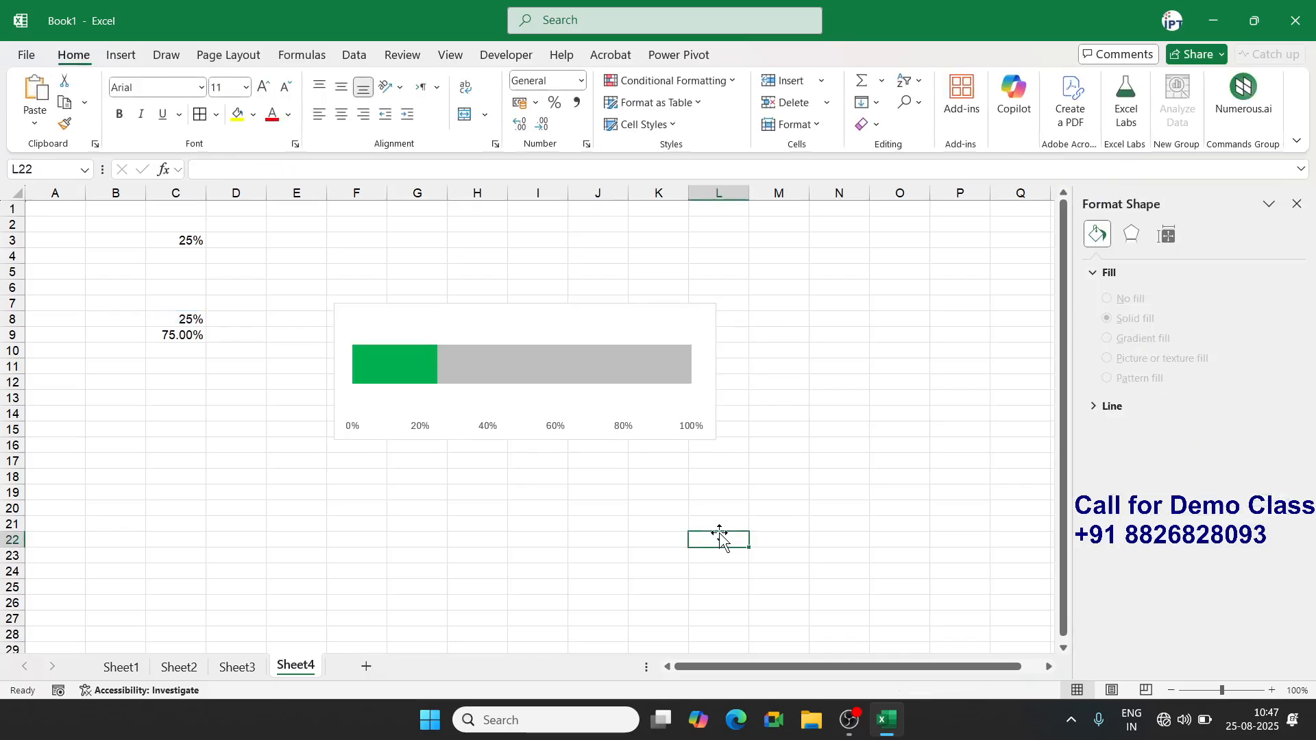
Test the progress bar by setting the percentage in C3 to 30%, 40%, 45% and finally 60%
{"action": "left_click", "coordinate": [160, 243]}
{"action": "type", "text": "30"}
{"action": "key", "text": "Return"}
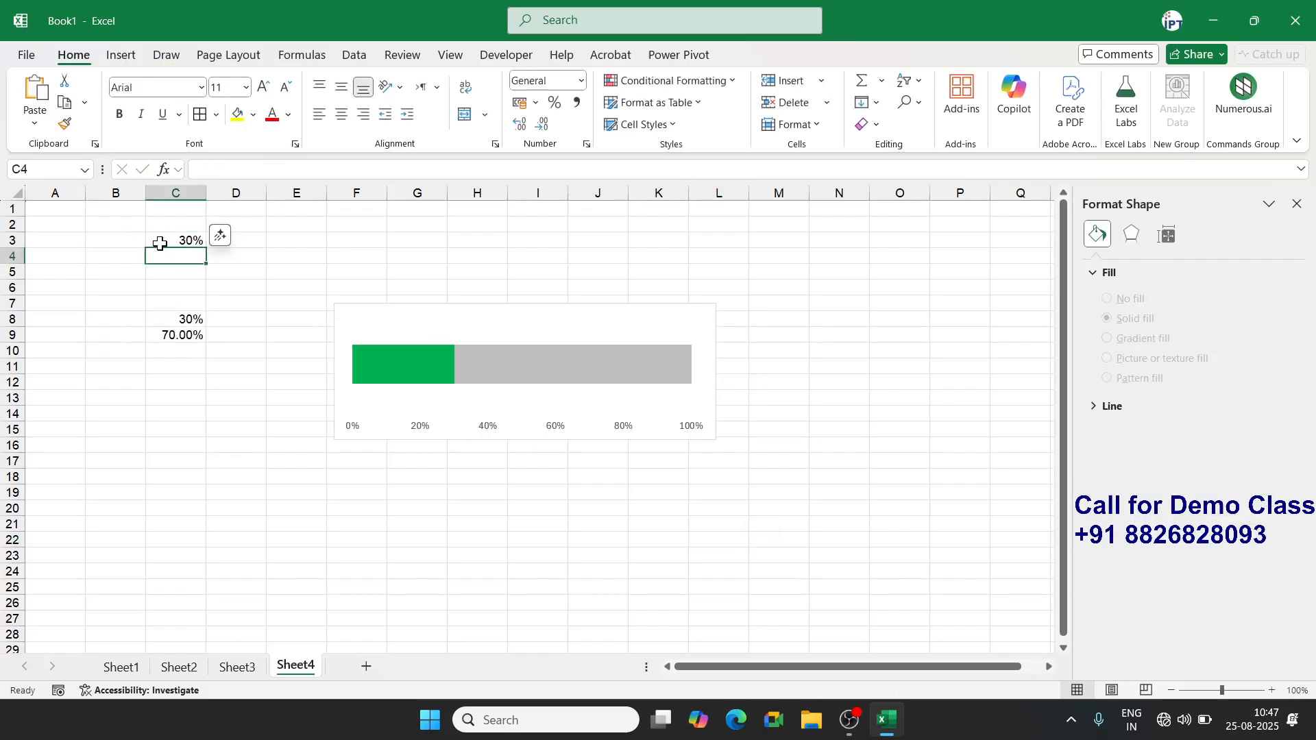
{"action": "left_click", "coordinate": [160, 244]}
{"action": "type", "text": "40"}
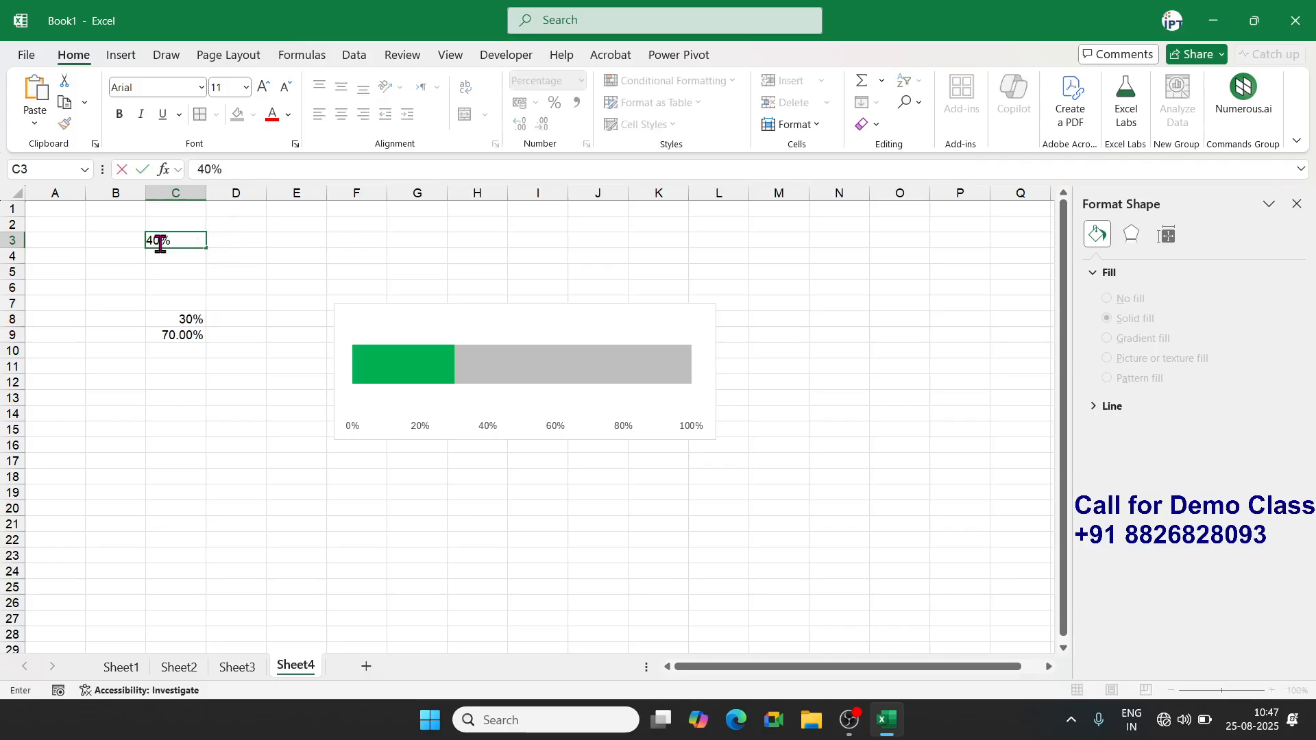
{"action": "key", "text": "Return"}
{"action": "left_click", "coordinate": [160, 244]}
{"action": "type", "text": "45"}
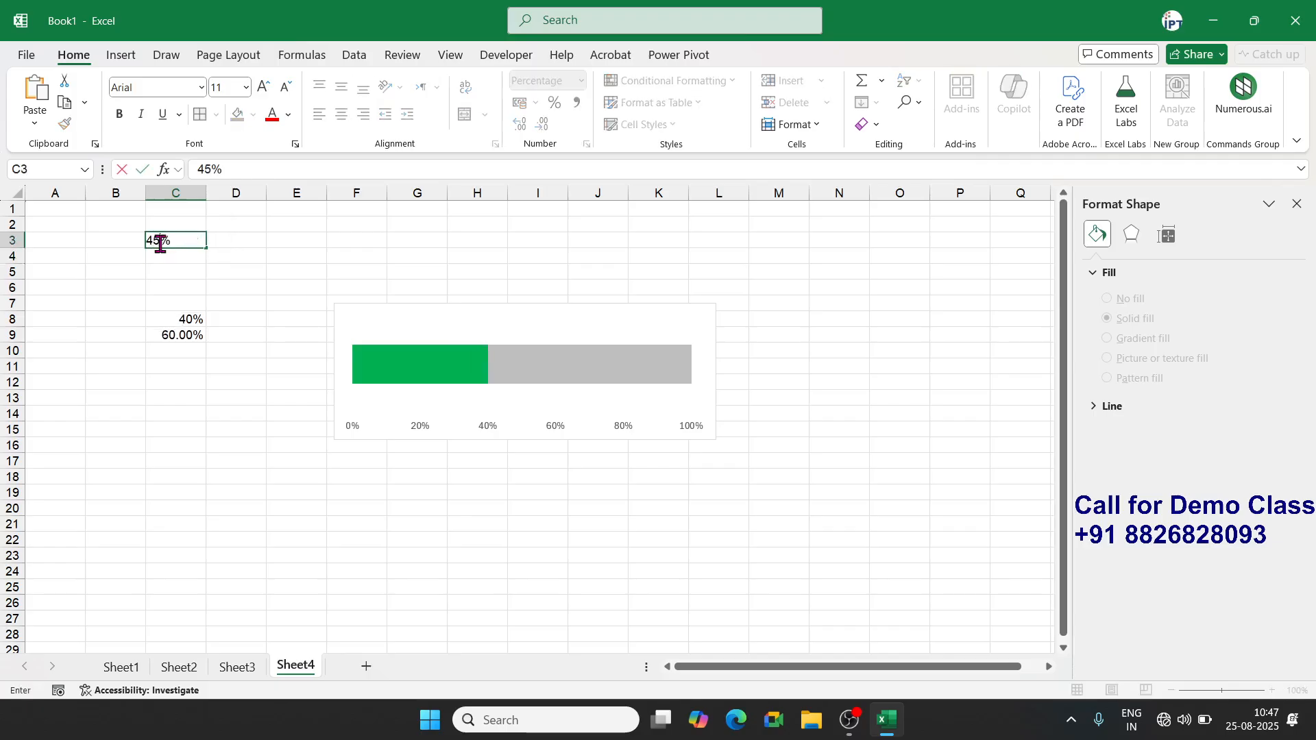
{"action": "key", "text": "Return"}
{"action": "left_click", "coordinate": [160, 243]}
{"action": "type", "text": "60"}
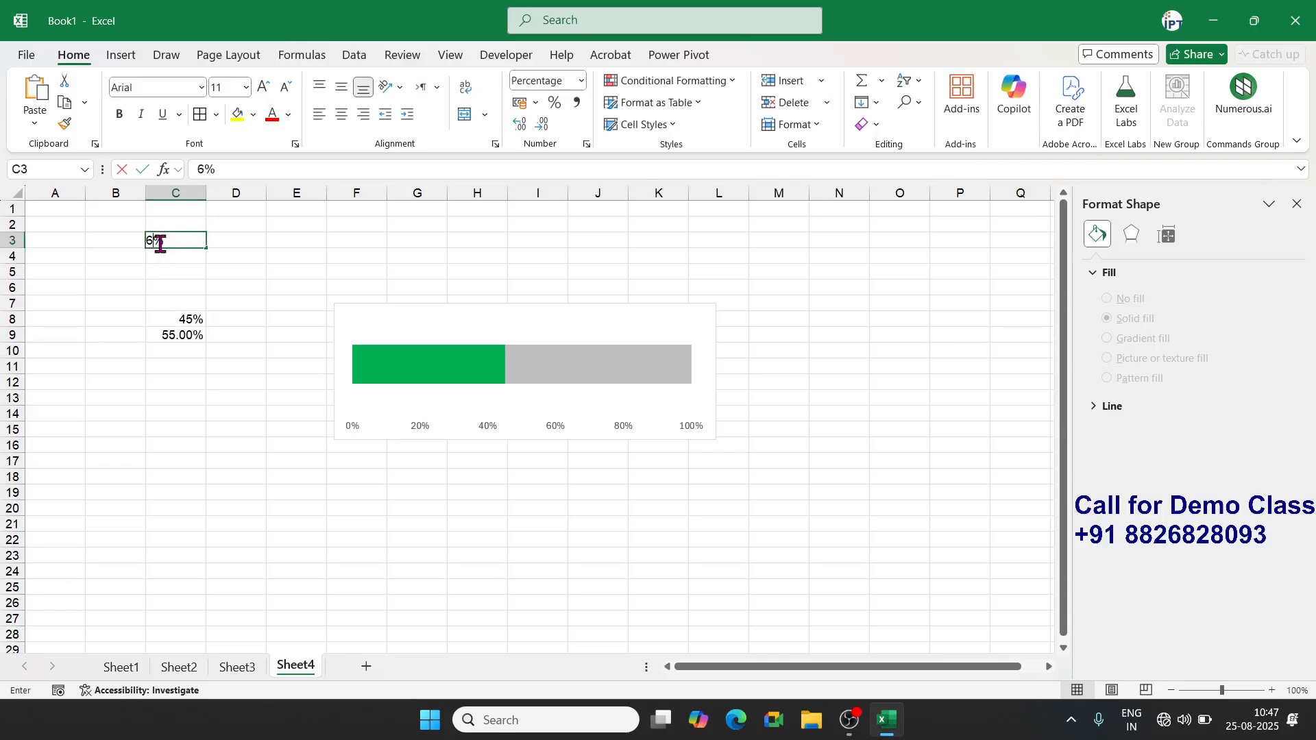
{"action": "key", "text": "Return"}
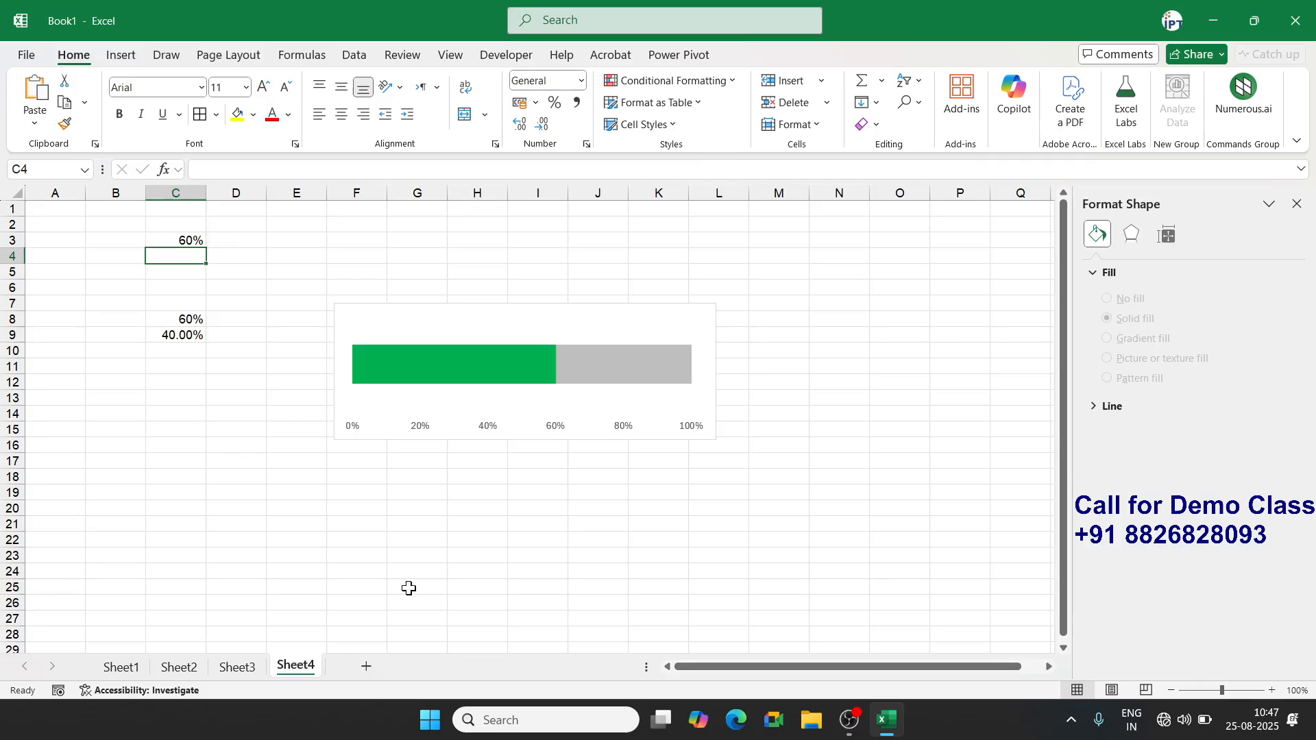
Add a new worksheet after Sheet4 and select its cell C3
{"action": "left_click", "coordinate": [366, 667]}
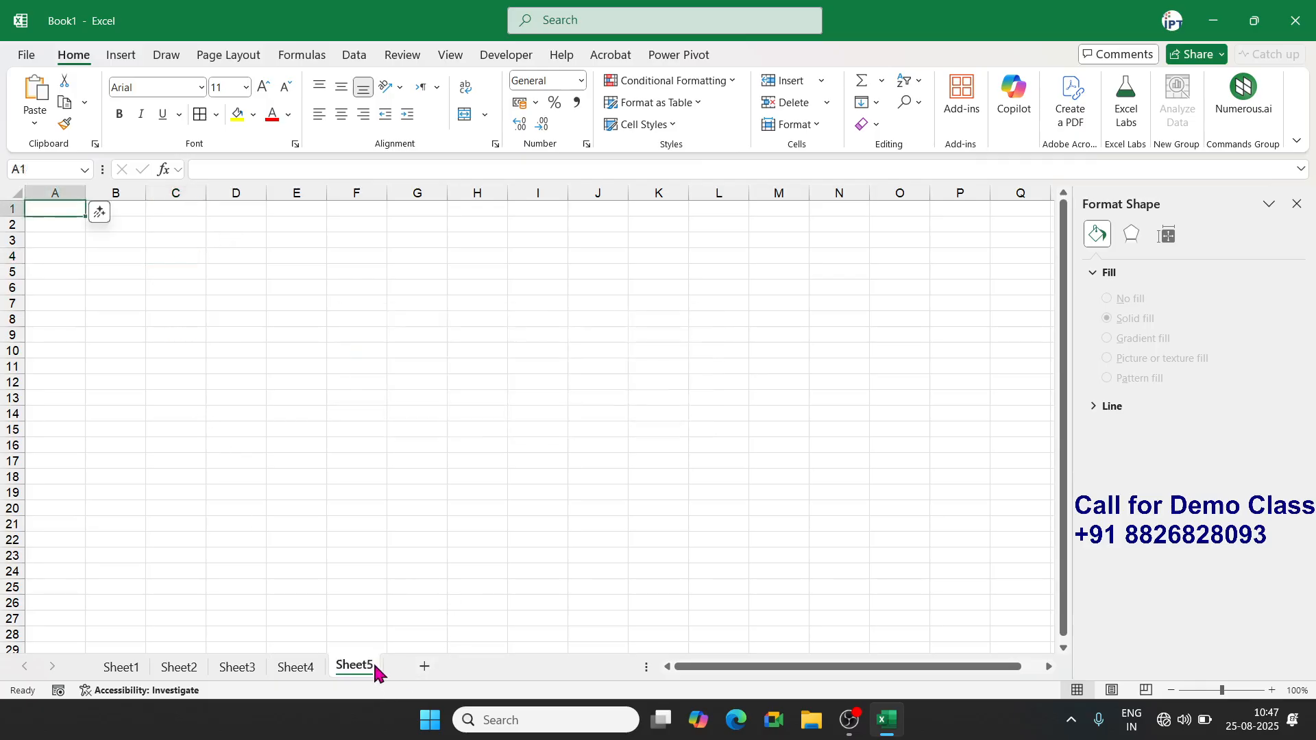
{"action": "left_click", "coordinate": [192, 267]}
{"action": "left_click", "coordinate": [178, 240]}
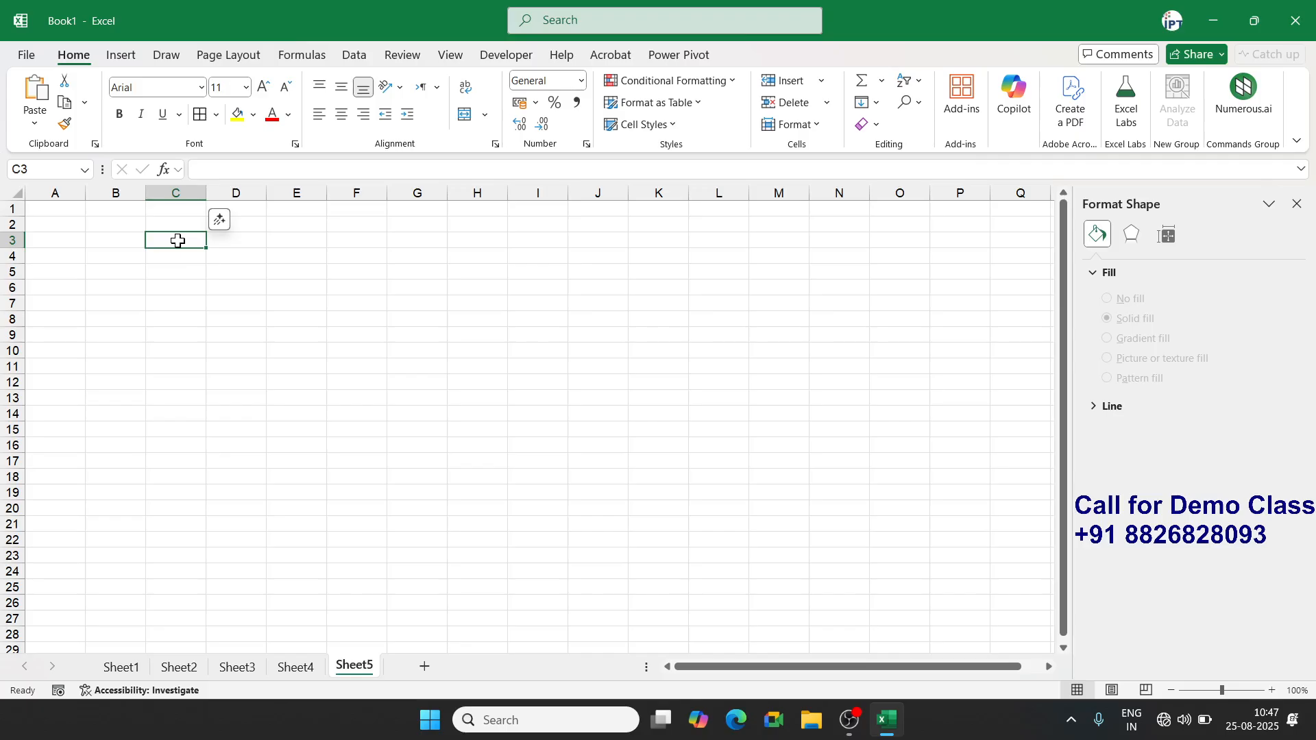
Copy the percentage input and helper cells C3:C9 from Sheet4 and paste them at C3 on Sheet5
{"action": "left_click", "coordinate": [301, 669]}
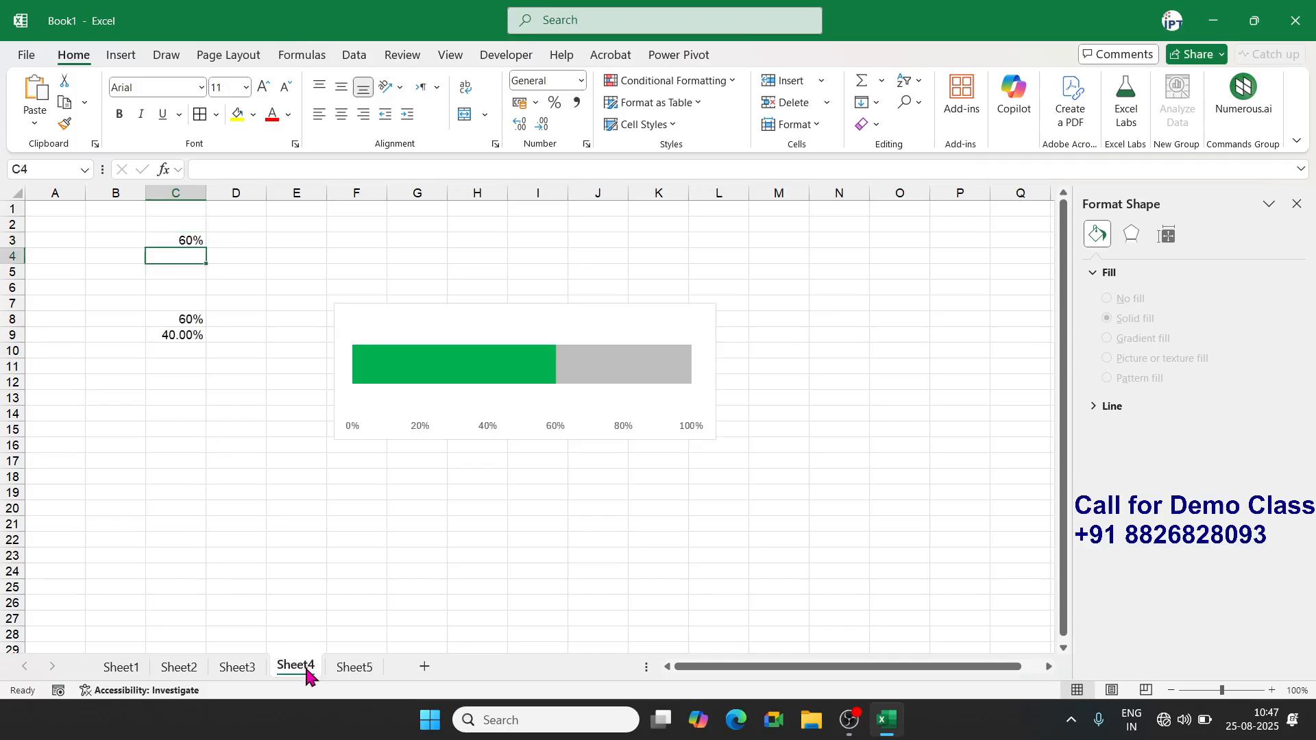
{"action": "left_click", "coordinate": [185, 240]}
{"action": "key", "text": "shift+Down"}
{"action": "key", "text": "shift+Down"}
{"action": "key", "text": "shift+Down"}
{"action": "key", "text": "shift+Down"}
{"action": "key", "text": "shift+Down"}
{"action": "key", "text": "shift+Down"}
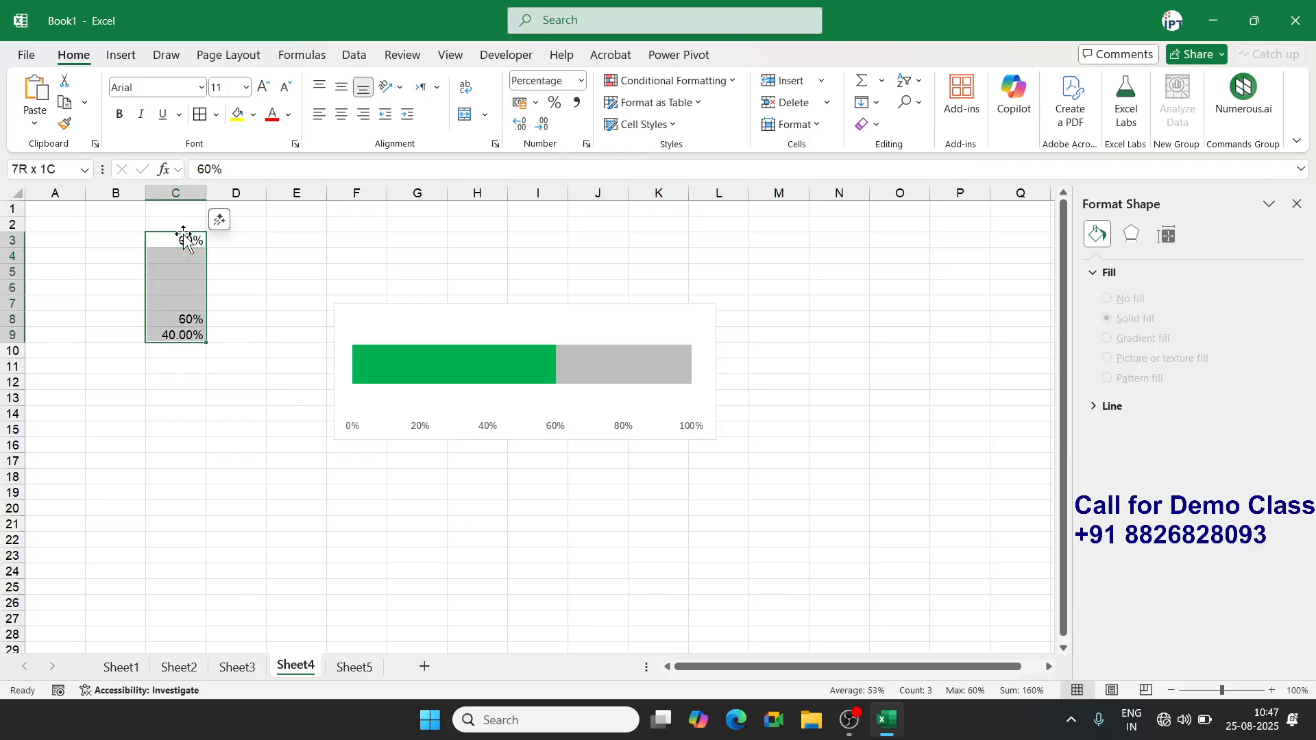
{"action": "key", "text": "ctrl+c"}
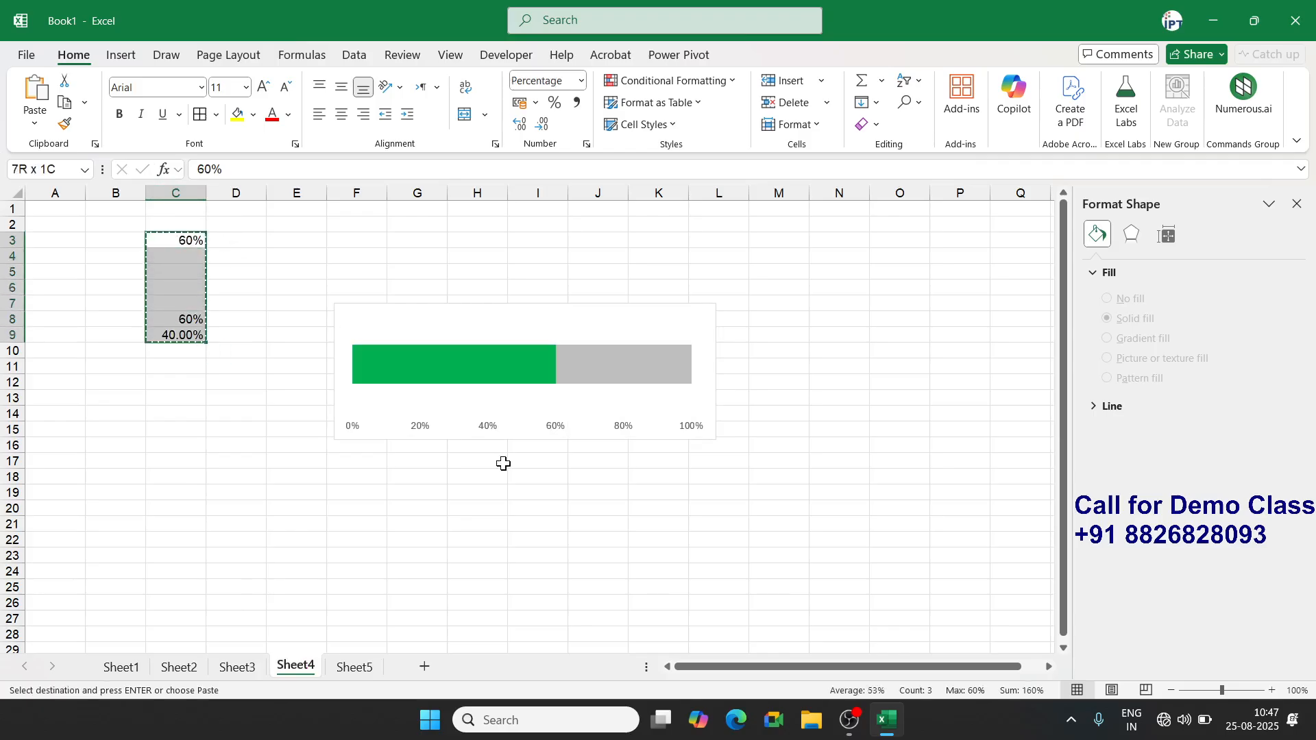
{"action": "left_click", "coordinate": [373, 669]}
{"action": "key", "text": "ctrl+v"}
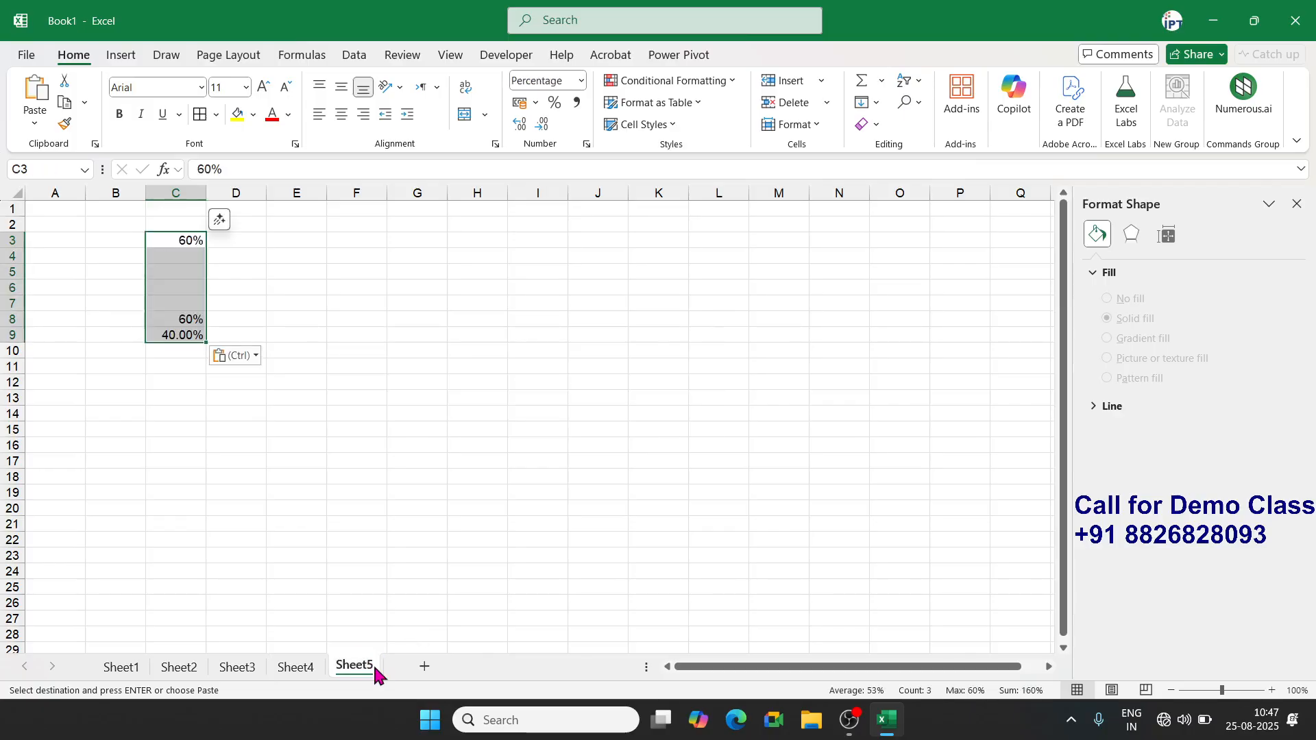
Select the two helper percentage cells C8:C9 on Sheet5 as chart data
{"action": "left_click", "coordinate": [198, 329]}
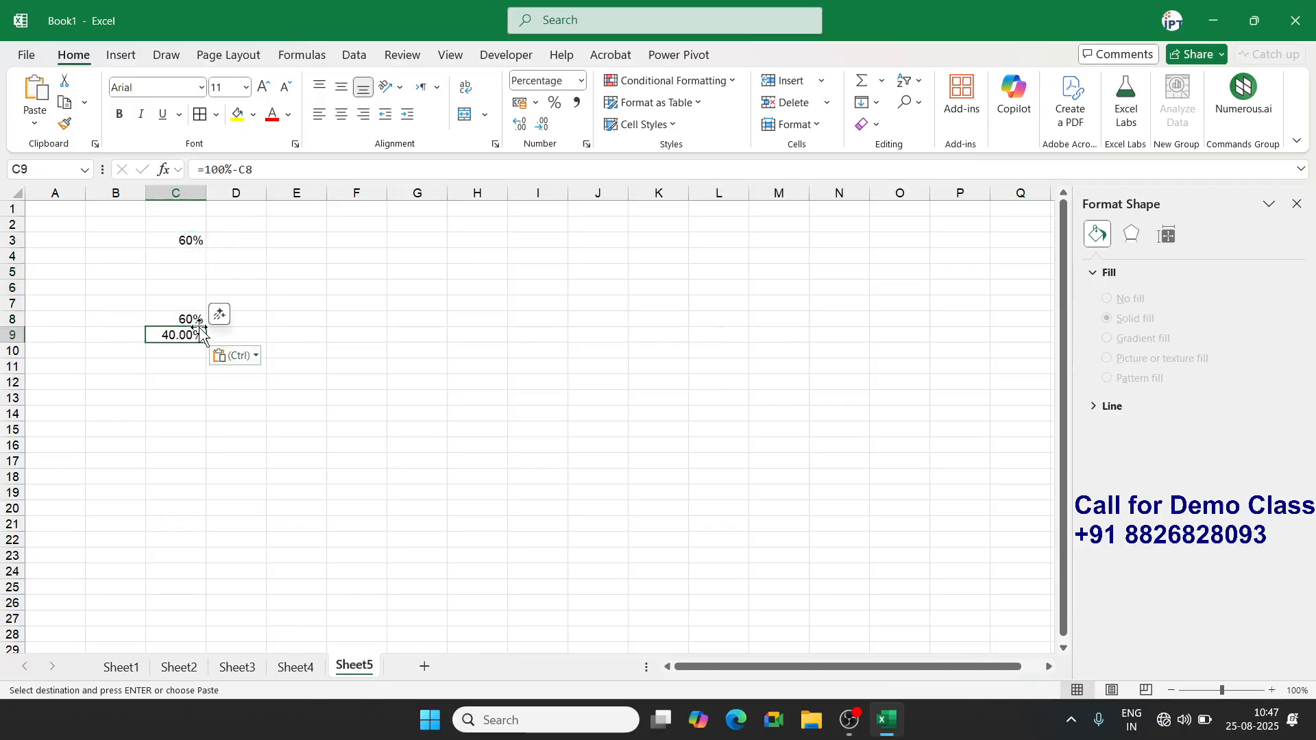
{"action": "key", "text": "Up"}
{"action": "key", "text": "shift+Down"}
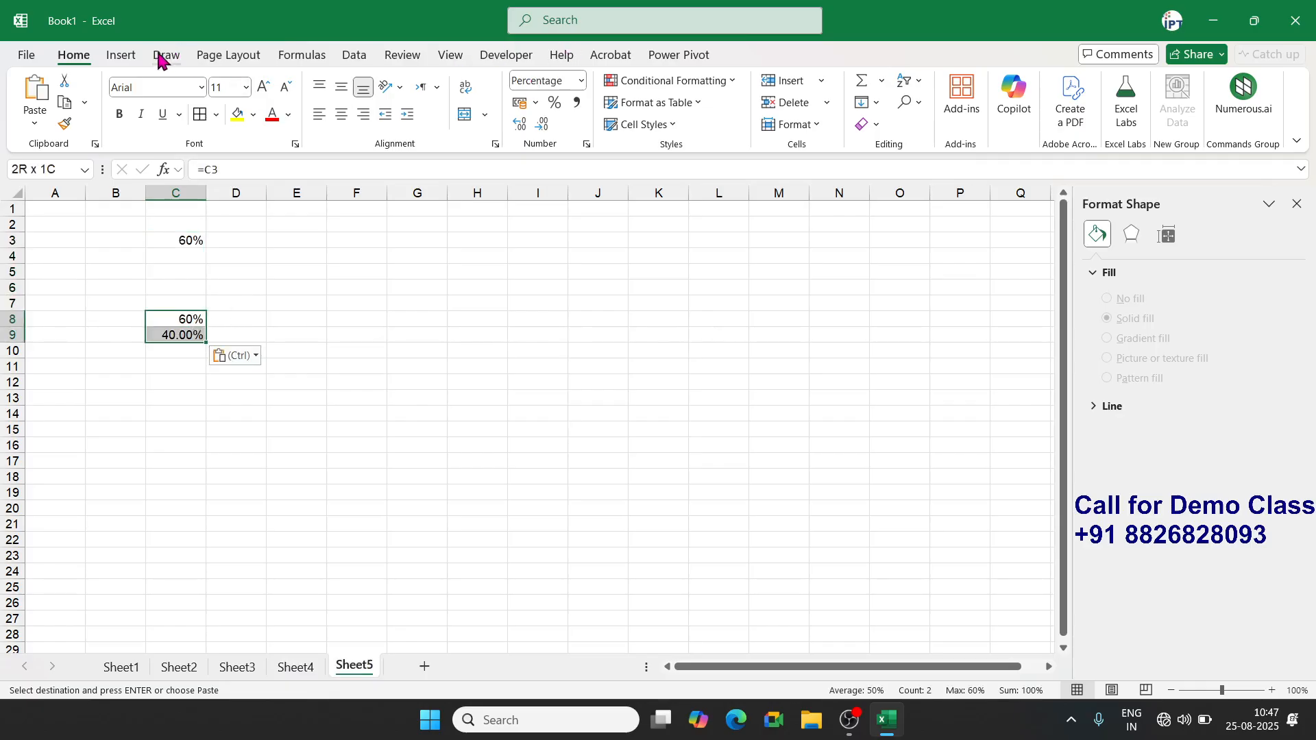
Insert a 2-D stacked column chart from C8:C9 and switch its rows and columns to stack both values in one column
{"action": "left_click", "coordinate": [132, 55]}
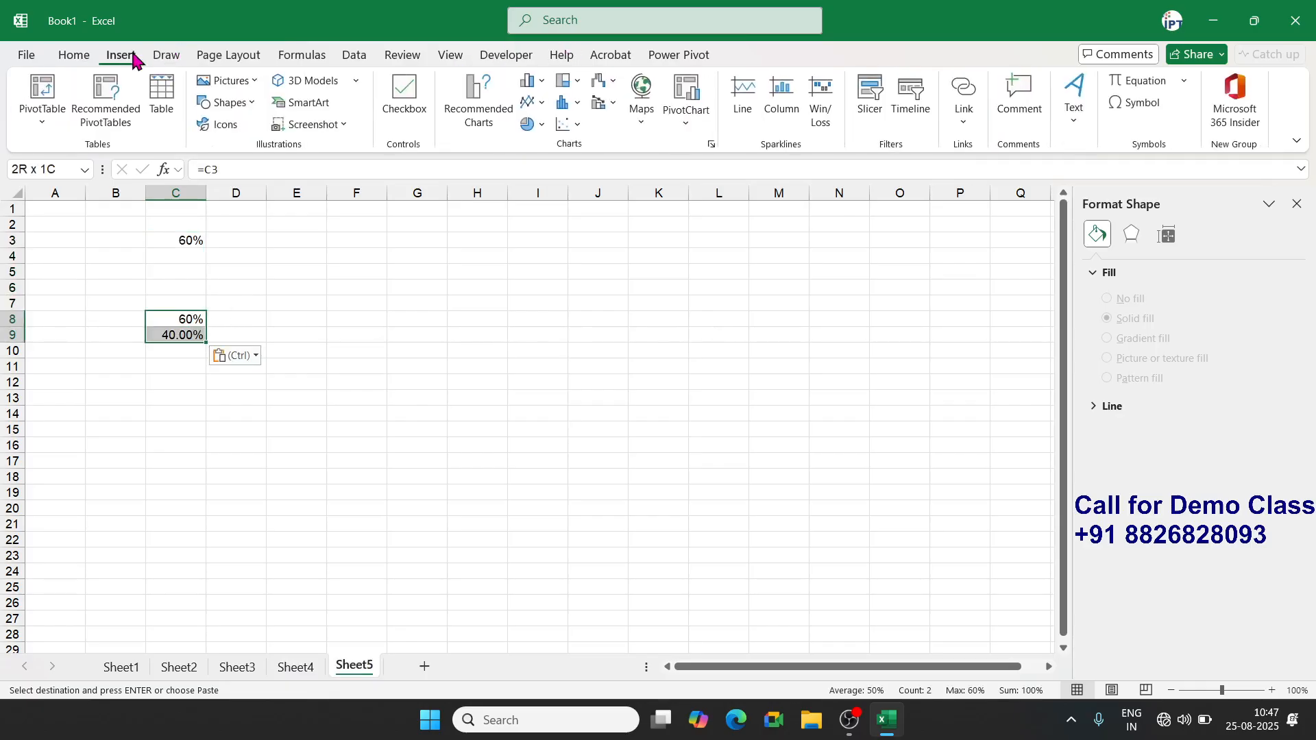
{"action": "left_click", "coordinate": [542, 81]}
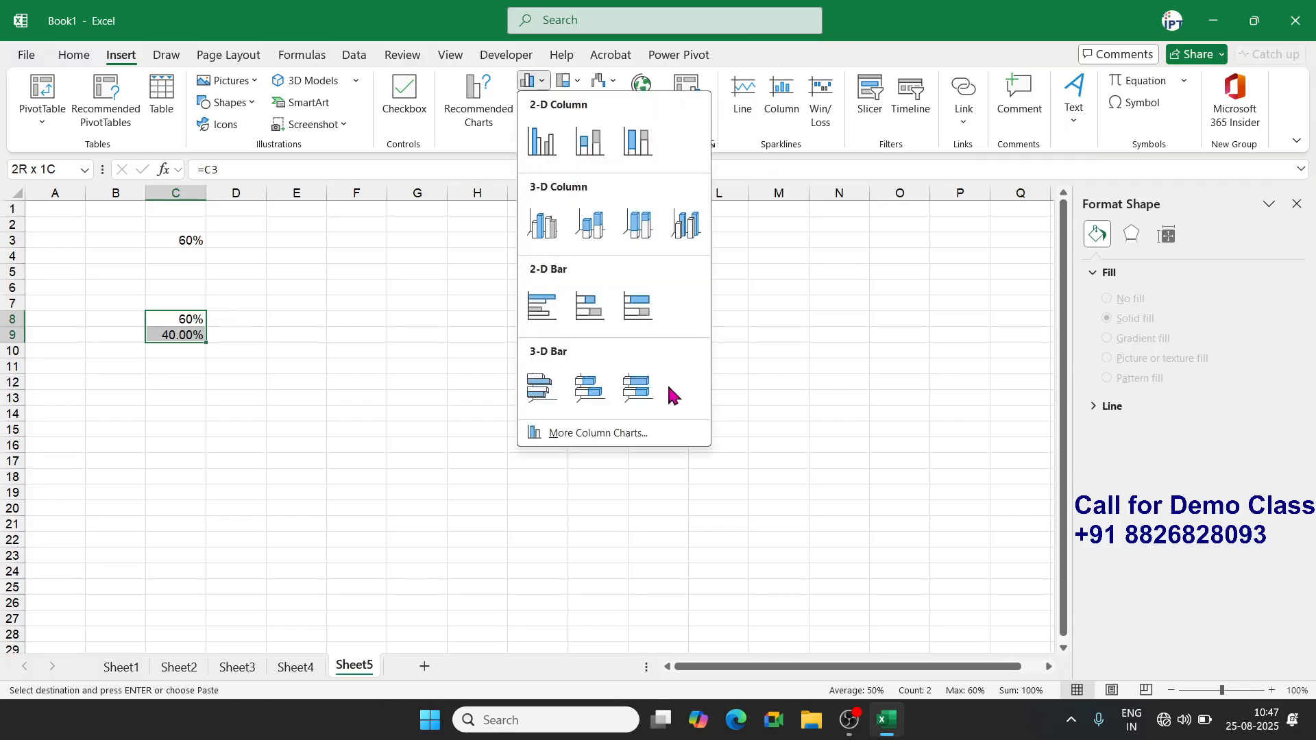
{"action": "left_click", "coordinate": [587, 153]}
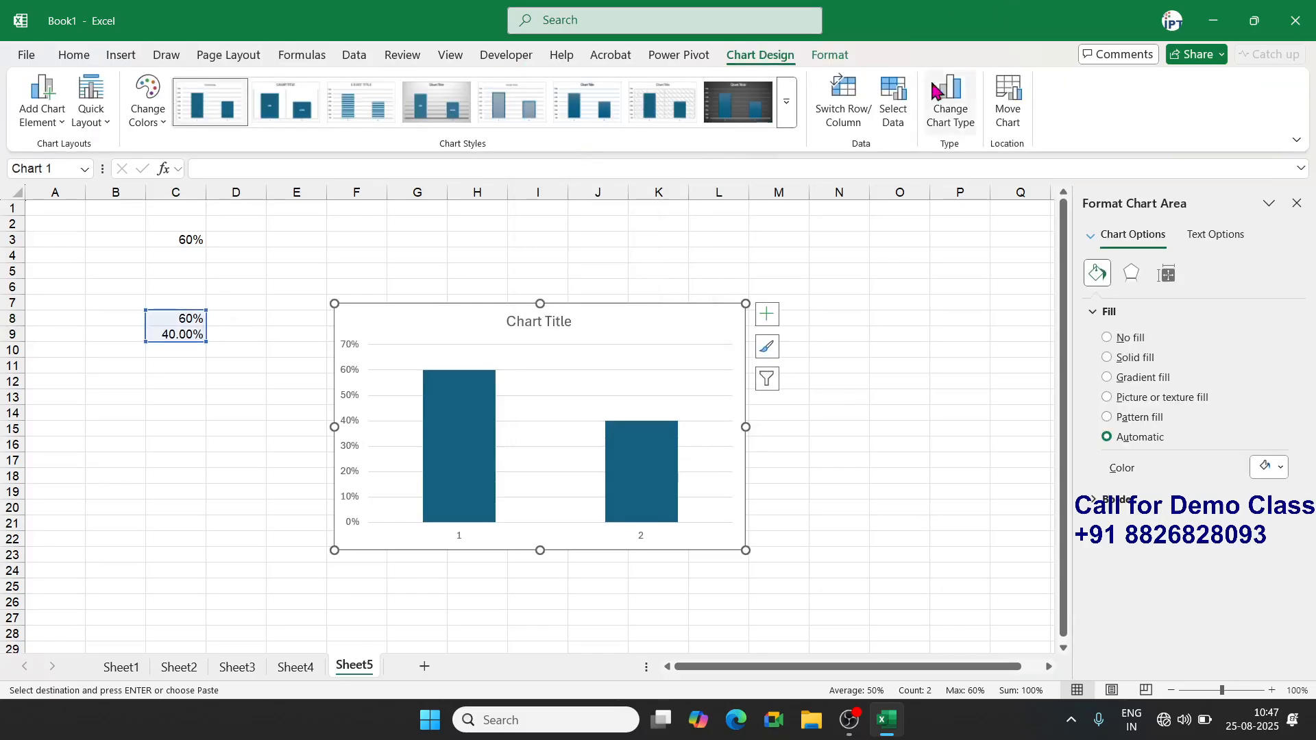
{"action": "left_click", "coordinate": [850, 116]}
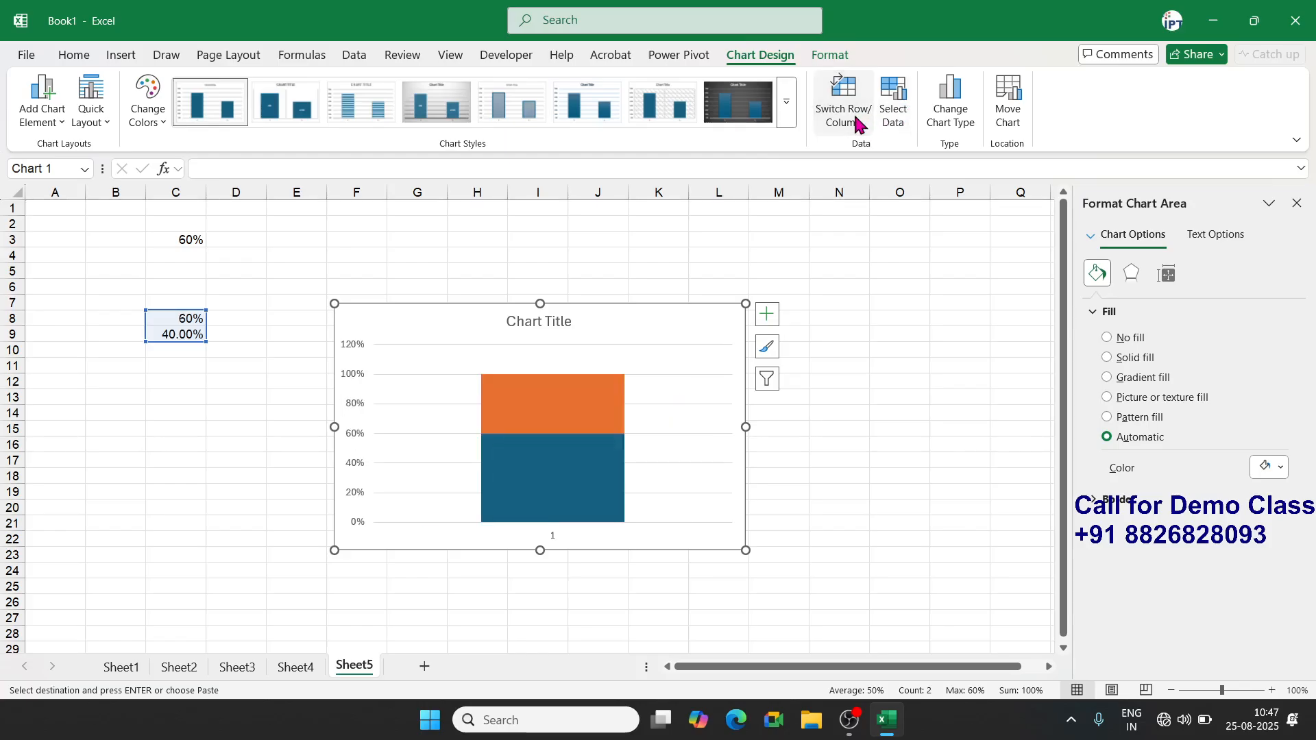
Remove the axes, chart title and gridlines from the stacked column chart
{"action": "left_click", "coordinate": [765, 317]}
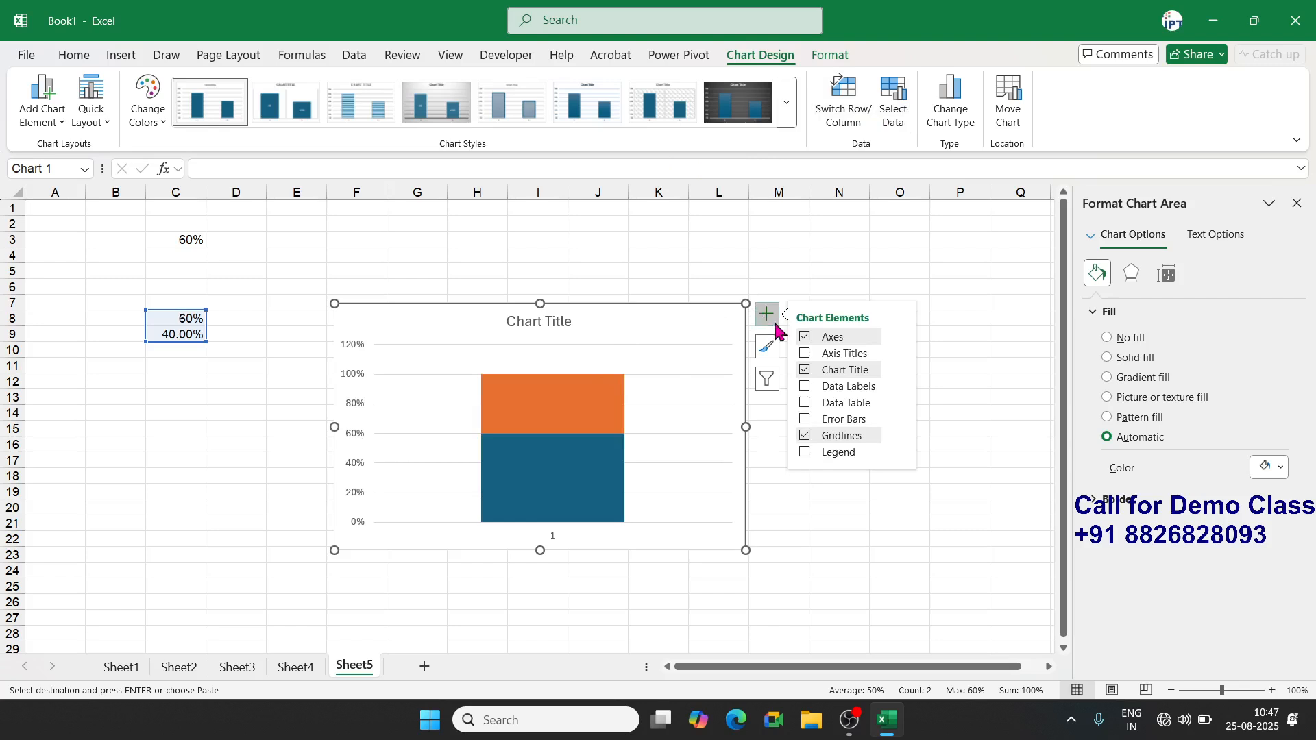
{"action": "left_click", "coordinate": [811, 340]}
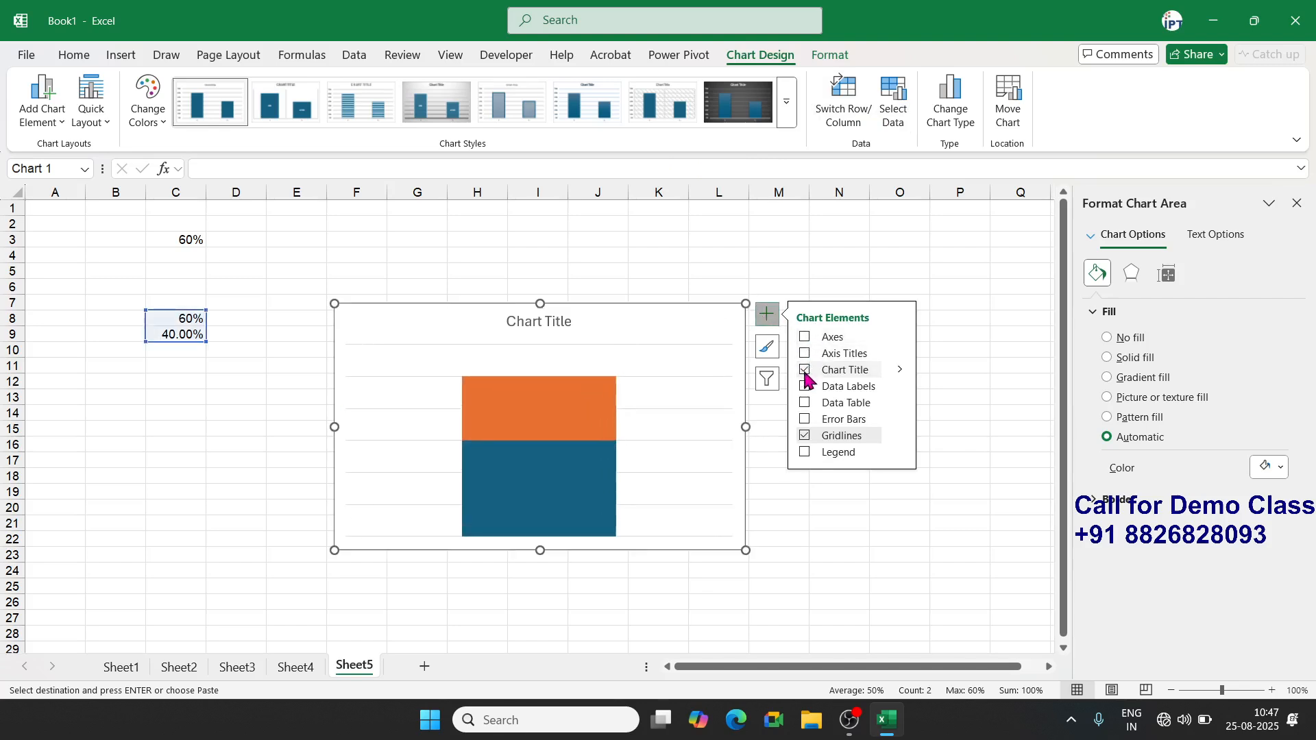
{"action": "left_click", "coordinate": [805, 372]}
{"action": "left_click", "coordinate": [805, 436]}
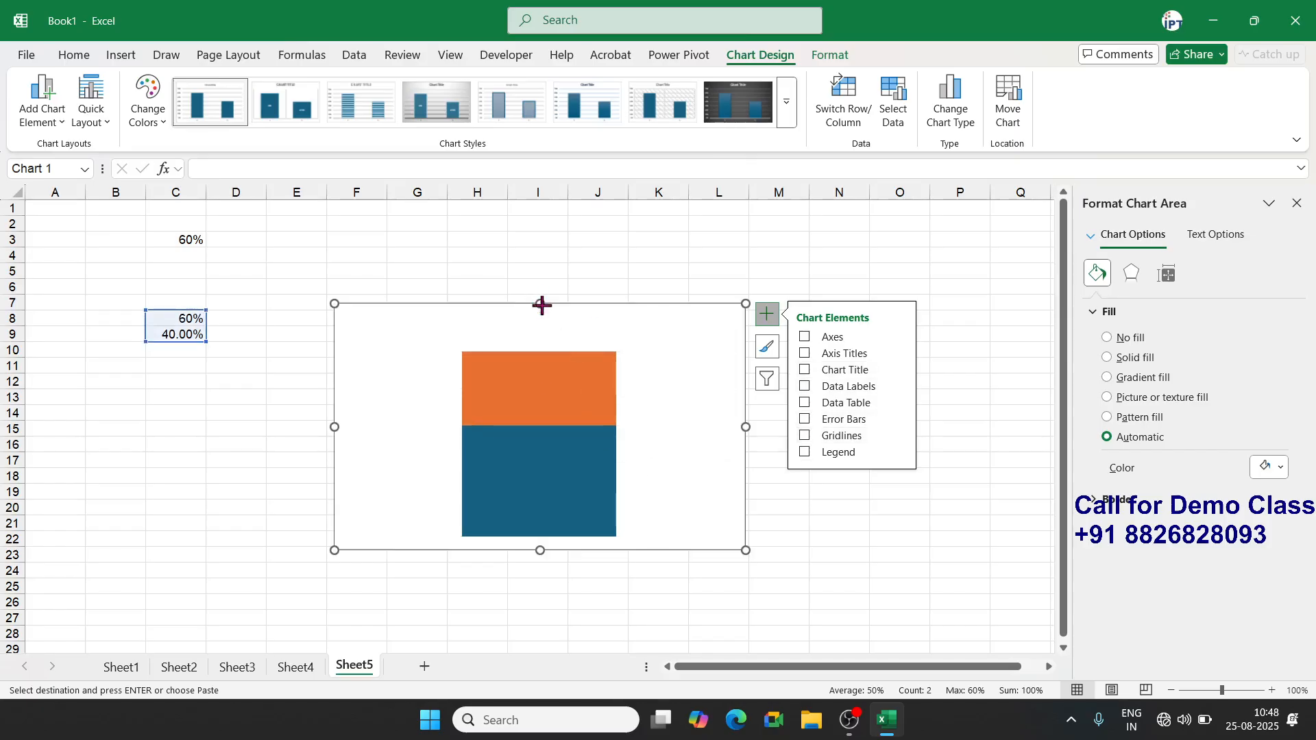
Enlarge the chart vertically to span about rows 2 to 28 and close the formatting pane
{"action": "left_click_drag", "start_coordinate": [541, 305], "coordinate": [538, 218]}
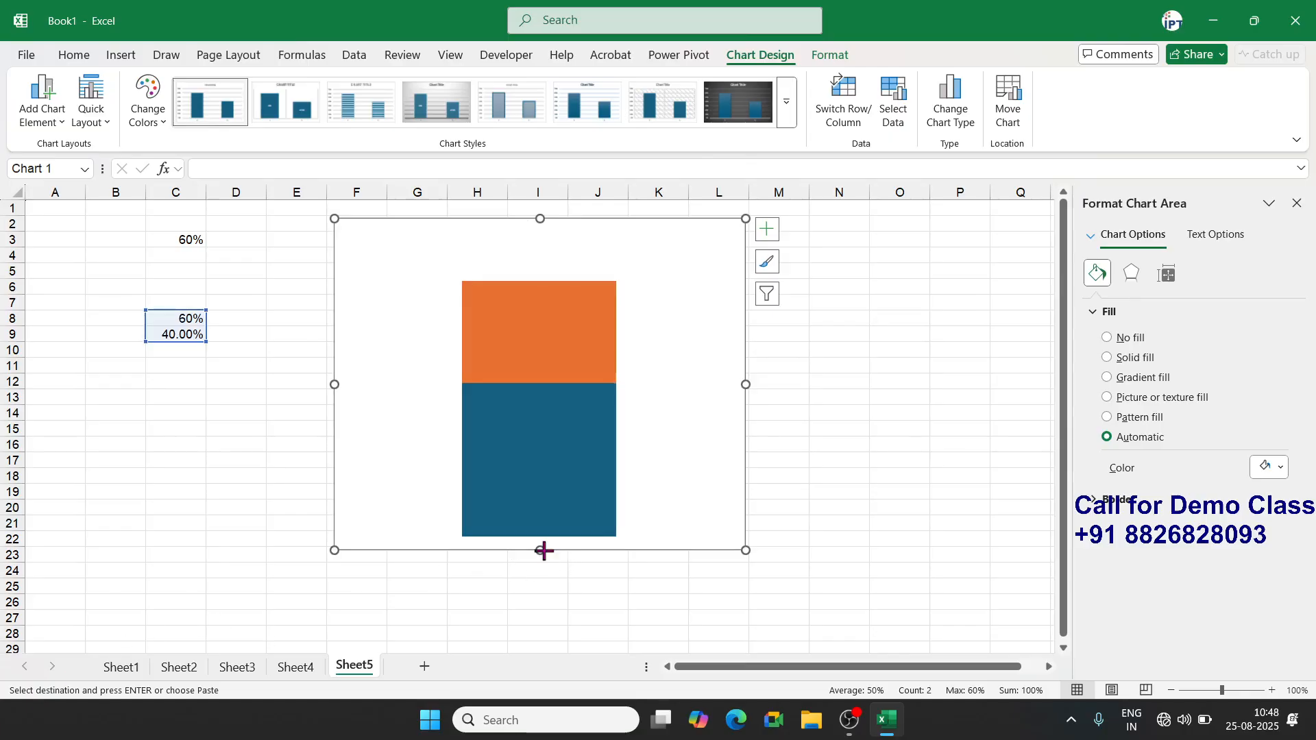
{"action": "left_click_drag", "start_coordinate": [541, 551], "coordinate": [541, 631]}
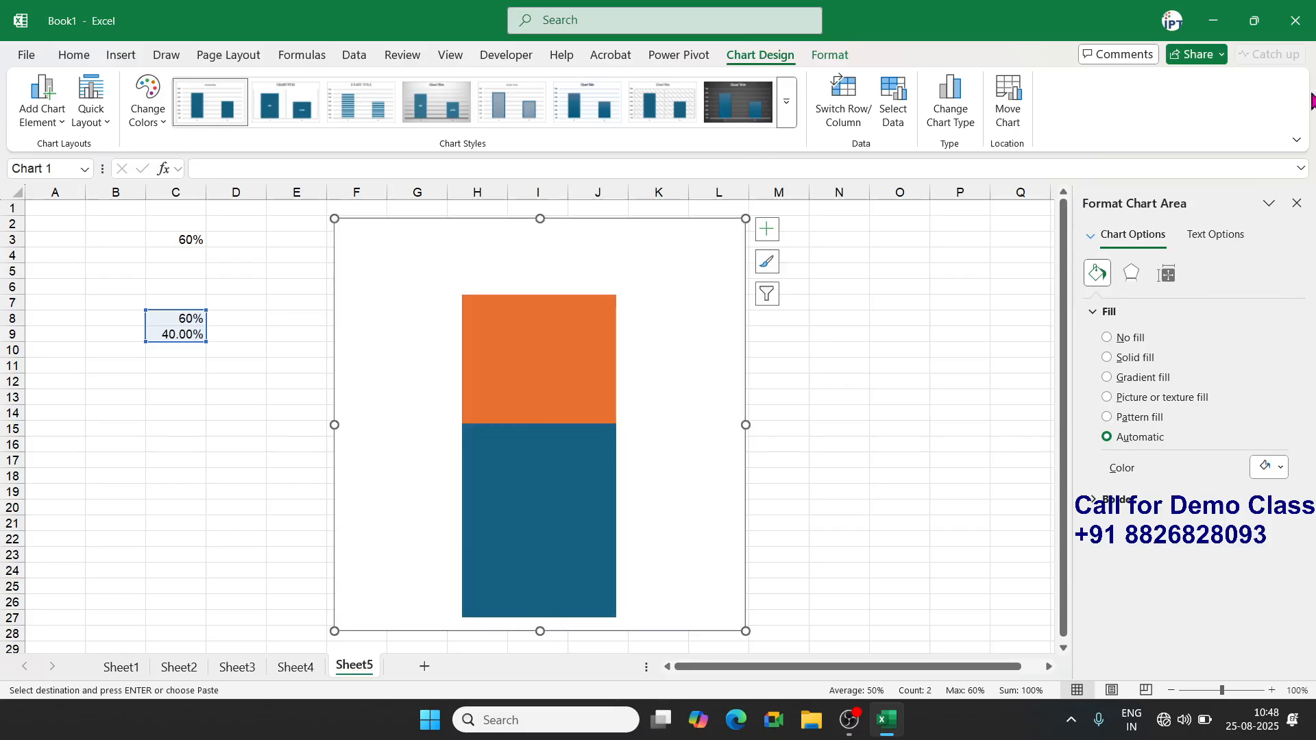
{"action": "left_click", "coordinate": [1296, 204]}
Draw a cylinder shape about 10.44 cm high and 5.82 cm wide over columns O to R, beside the chart
{"action": "left_click", "coordinate": [1028, 316]}
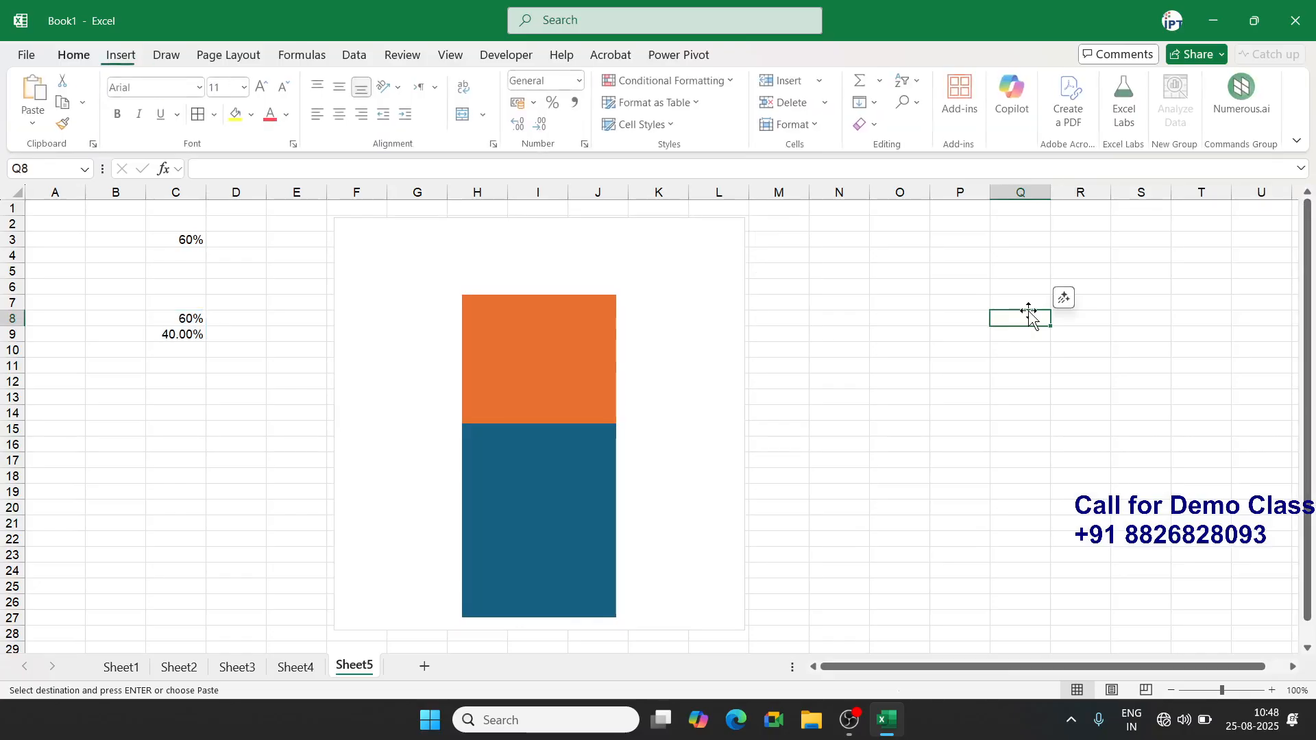
{"action": "left_click", "coordinate": [118, 56]}
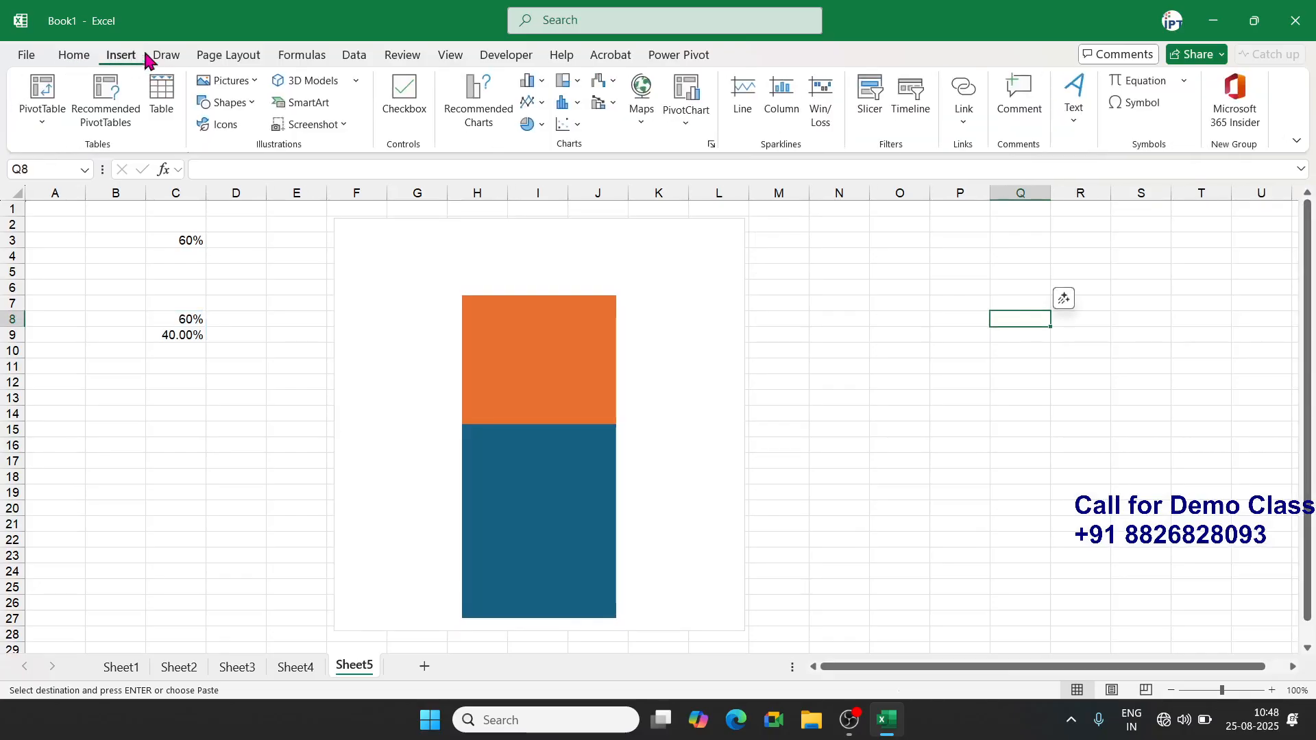
{"action": "left_click", "coordinate": [251, 104]}
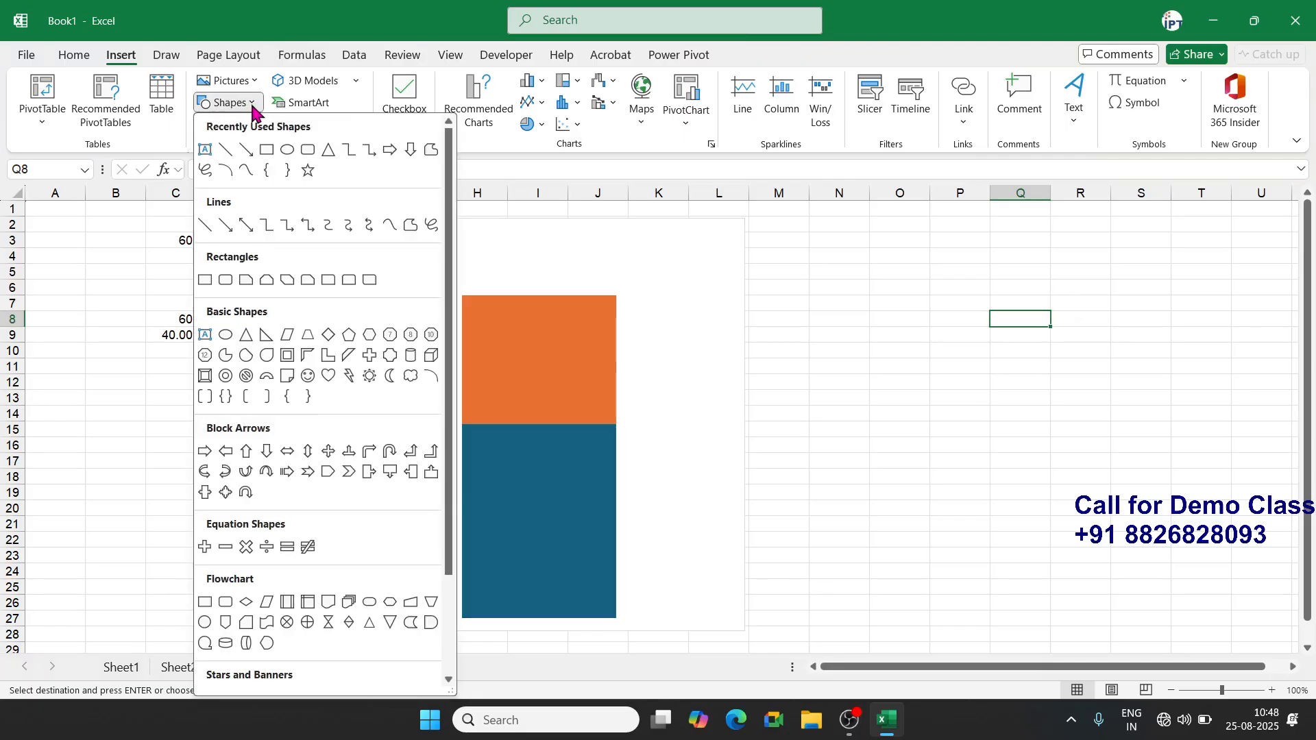
{"action": "left_click", "coordinate": [411, 358]}
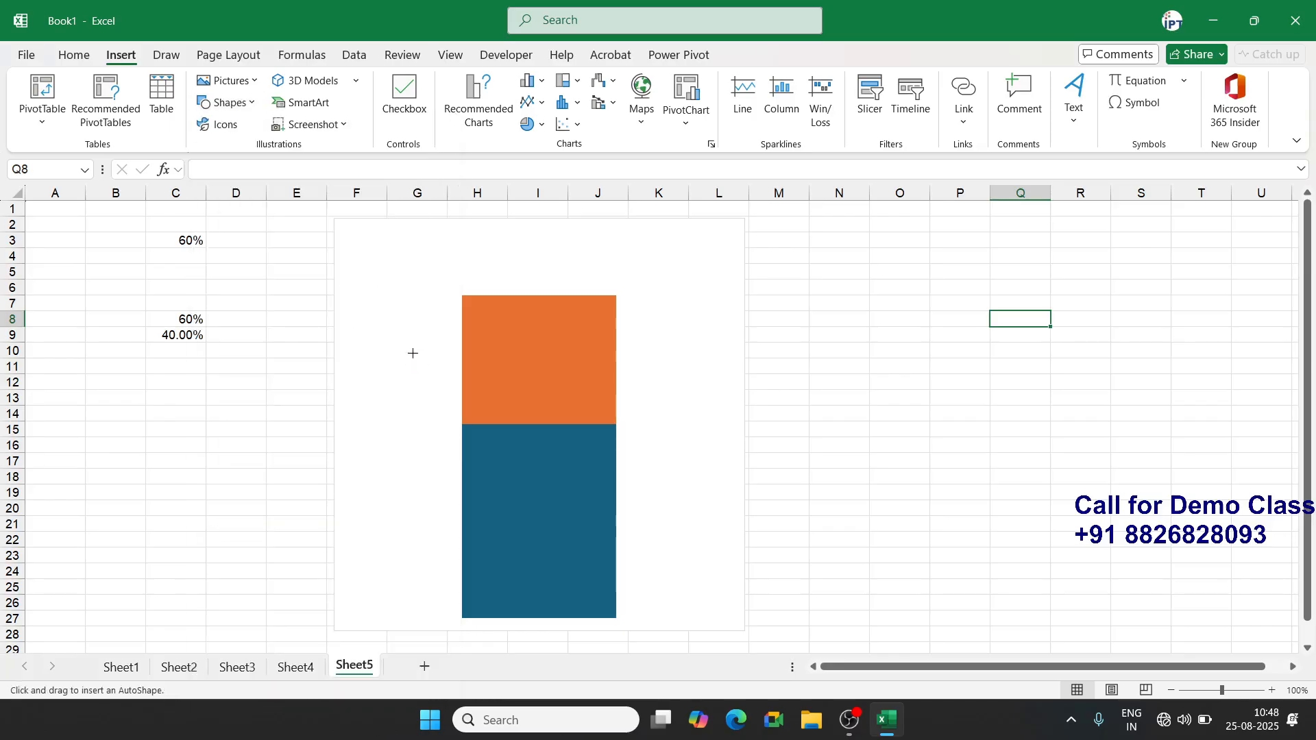
{"action": "left_click_drag", "start_coordinate": [907, 264], "coordinate": [1095, 603]}
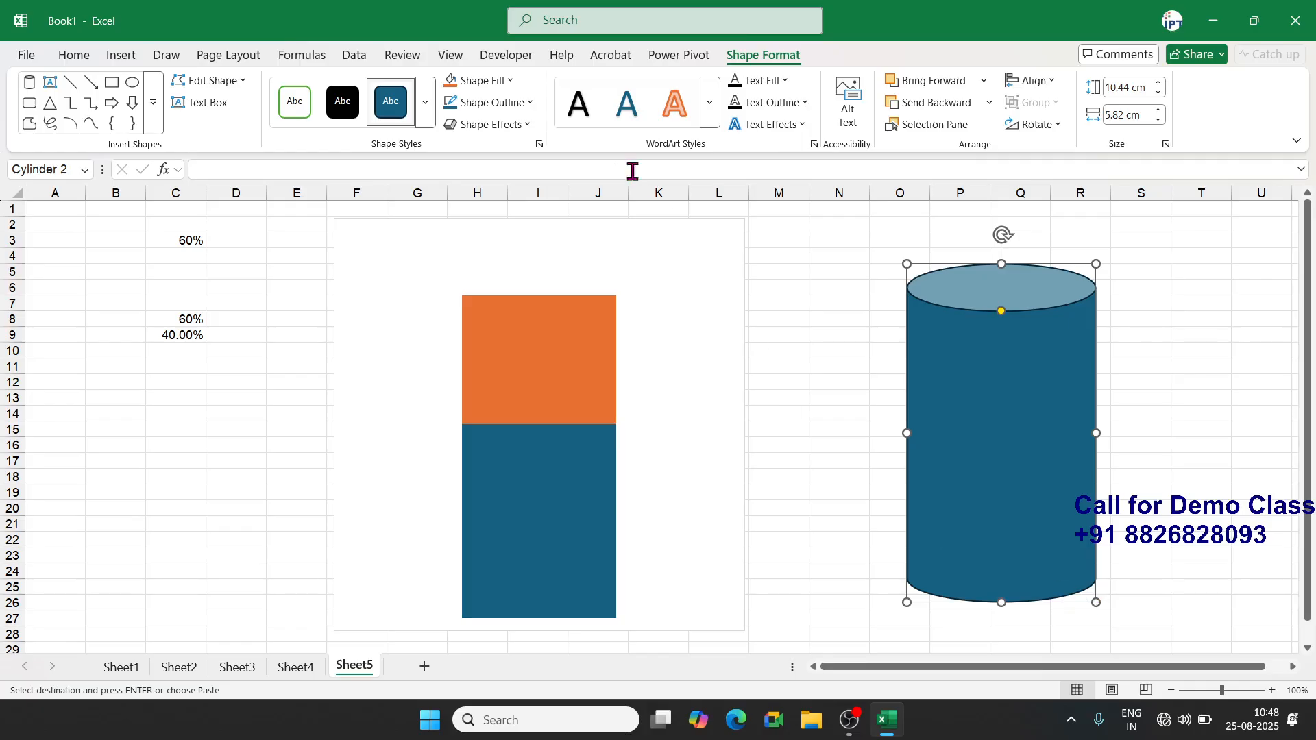
Format the cylinder with no fill and a red outline of 4½ pt weight
{"action": "left_click", "coordinate": [511, 81]}
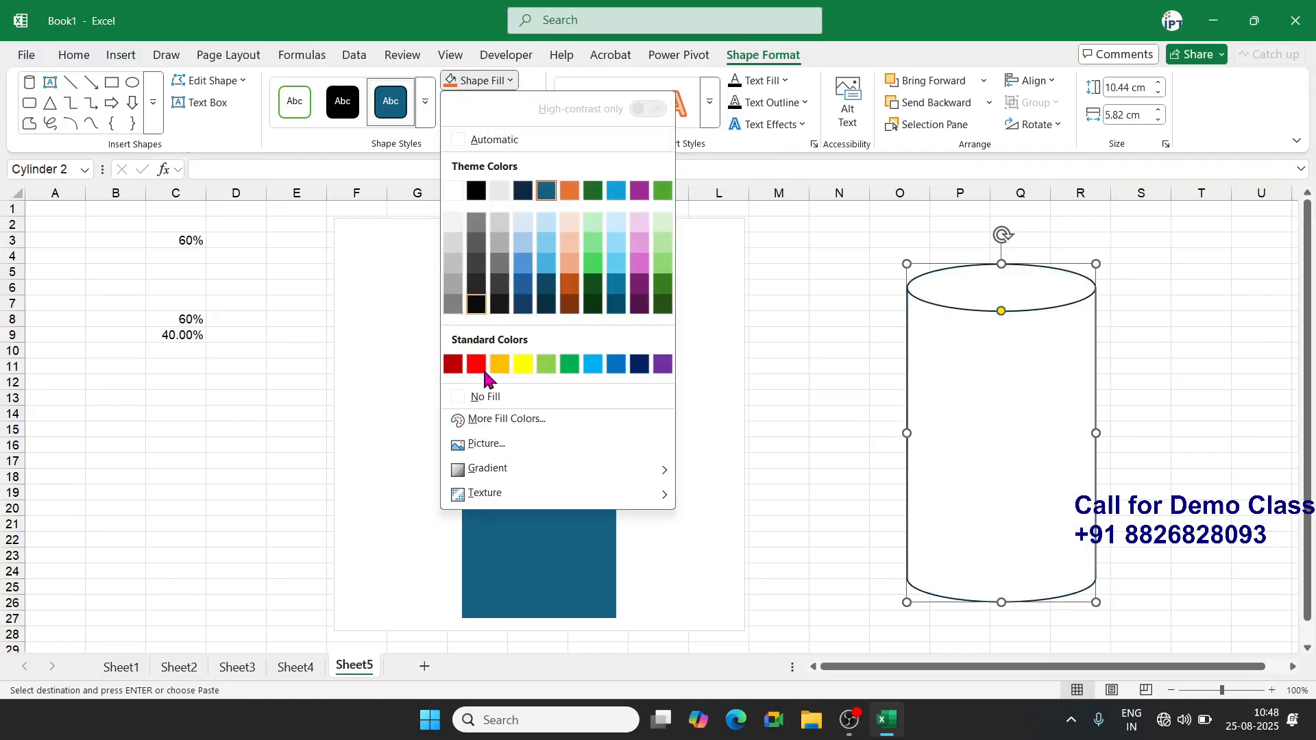
{"action": "left_click", "coordinate": [486, 399]}
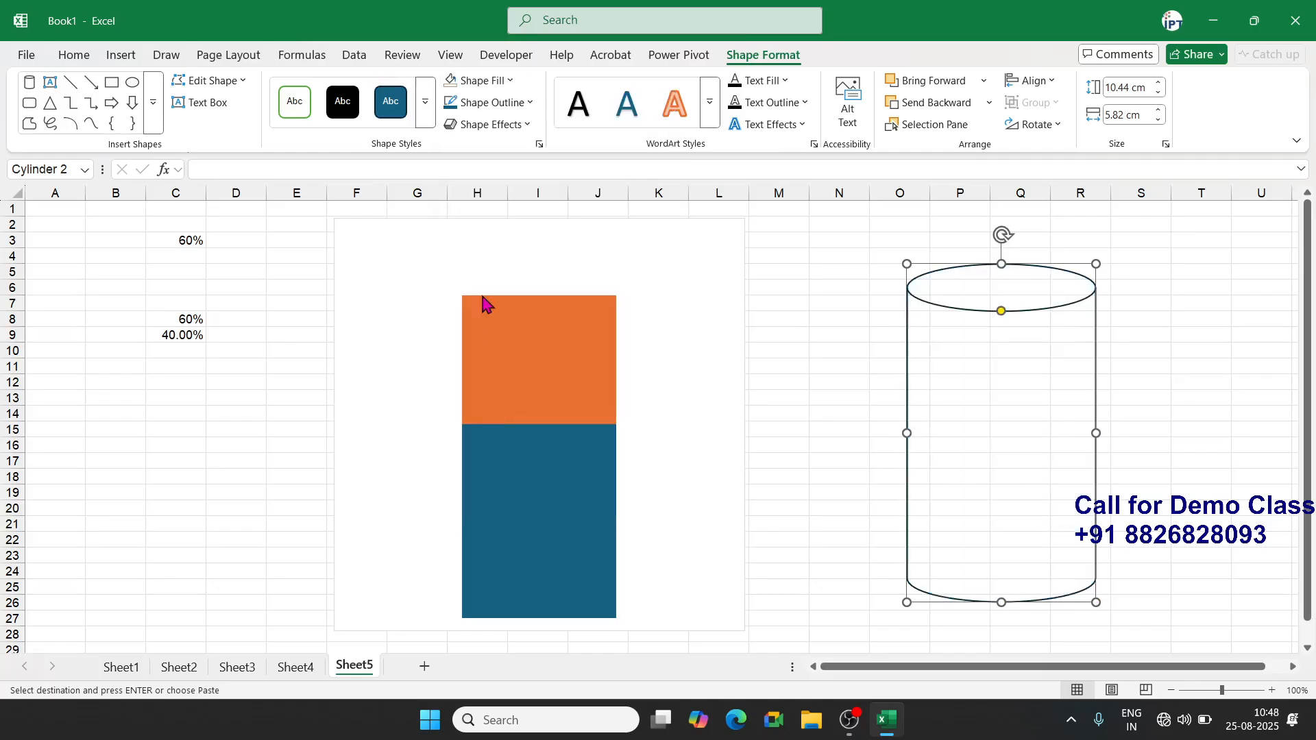
{"action": "left_click", "coordinate": [471, 104]}
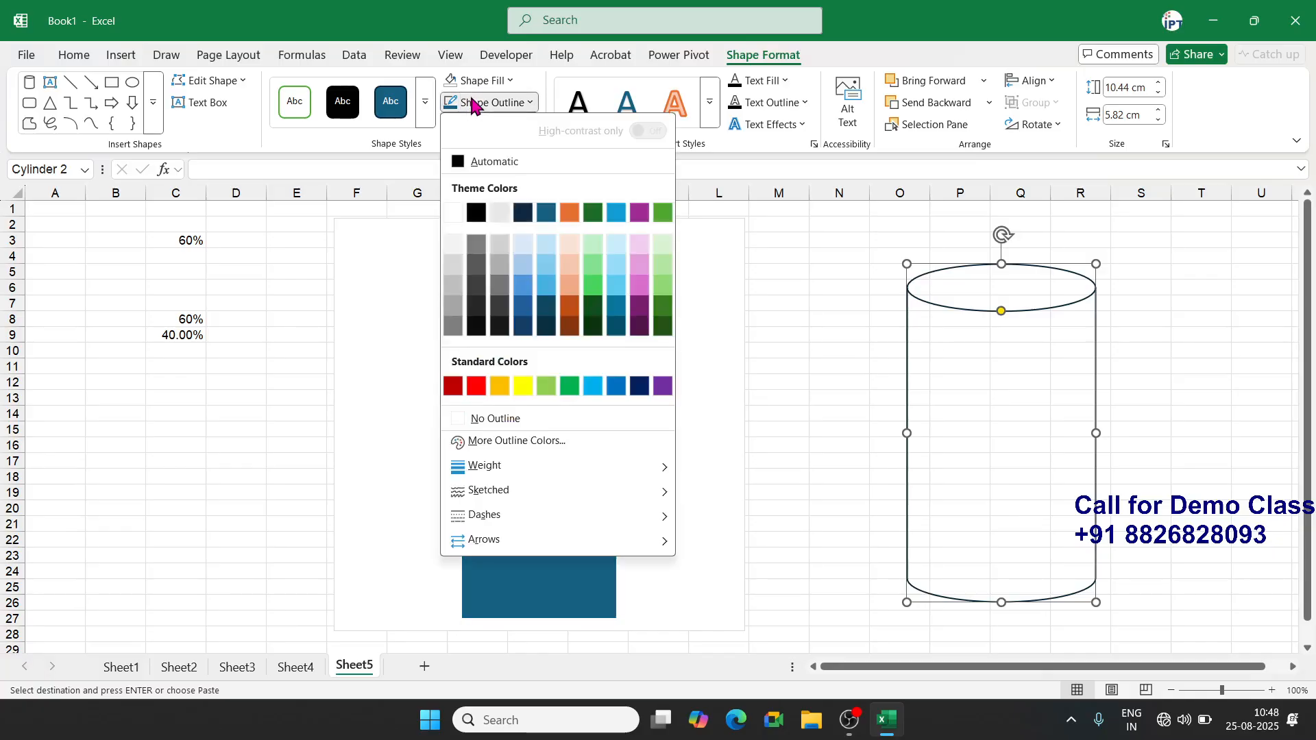
{"action": "left_click", "coordinate": [478, 388]}
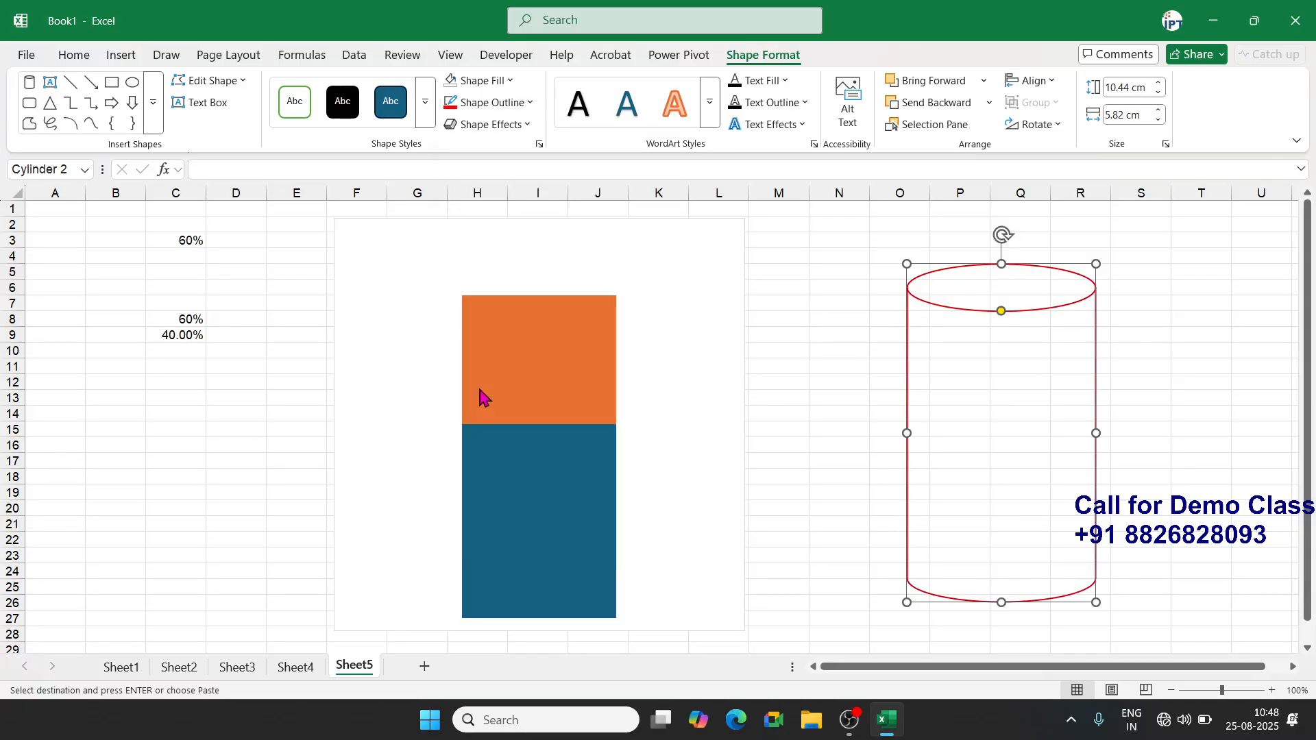
{"action": "left_click", "coordinate": [532, 102]}
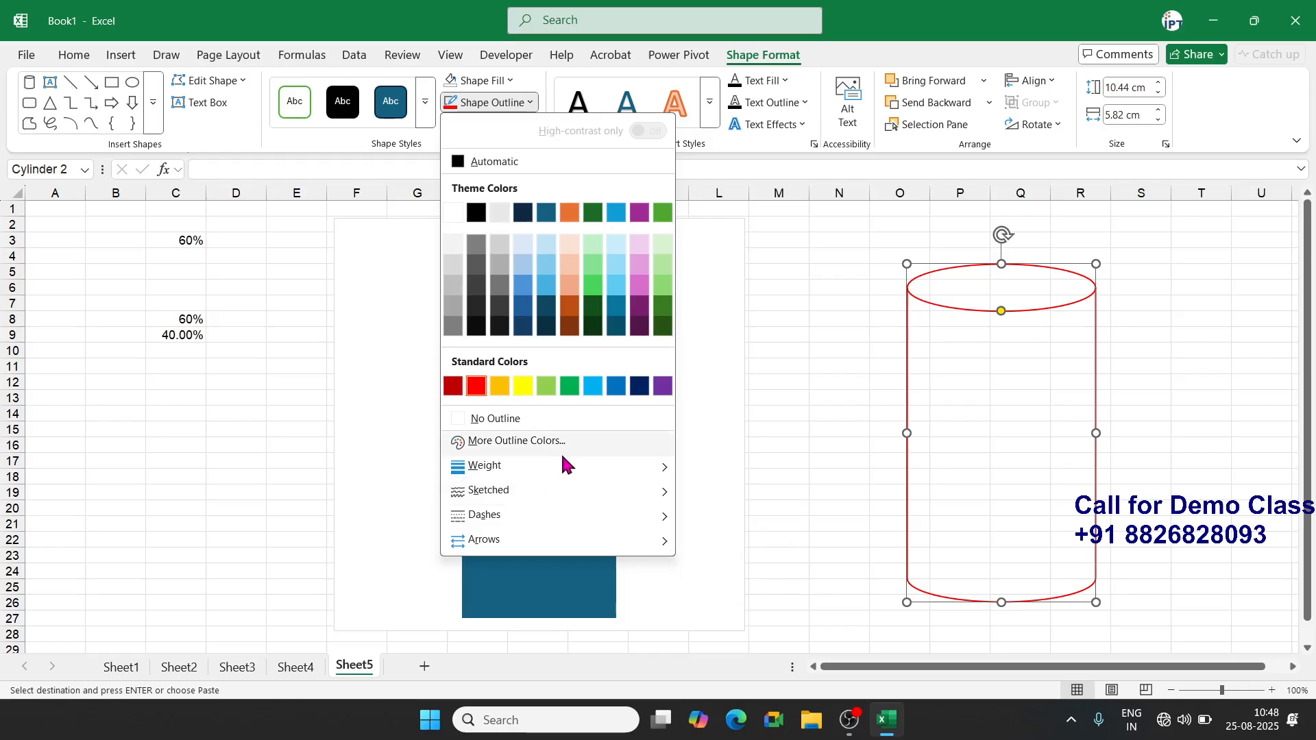
{"action": "mouse_move", "coordinate": [563, 461]}
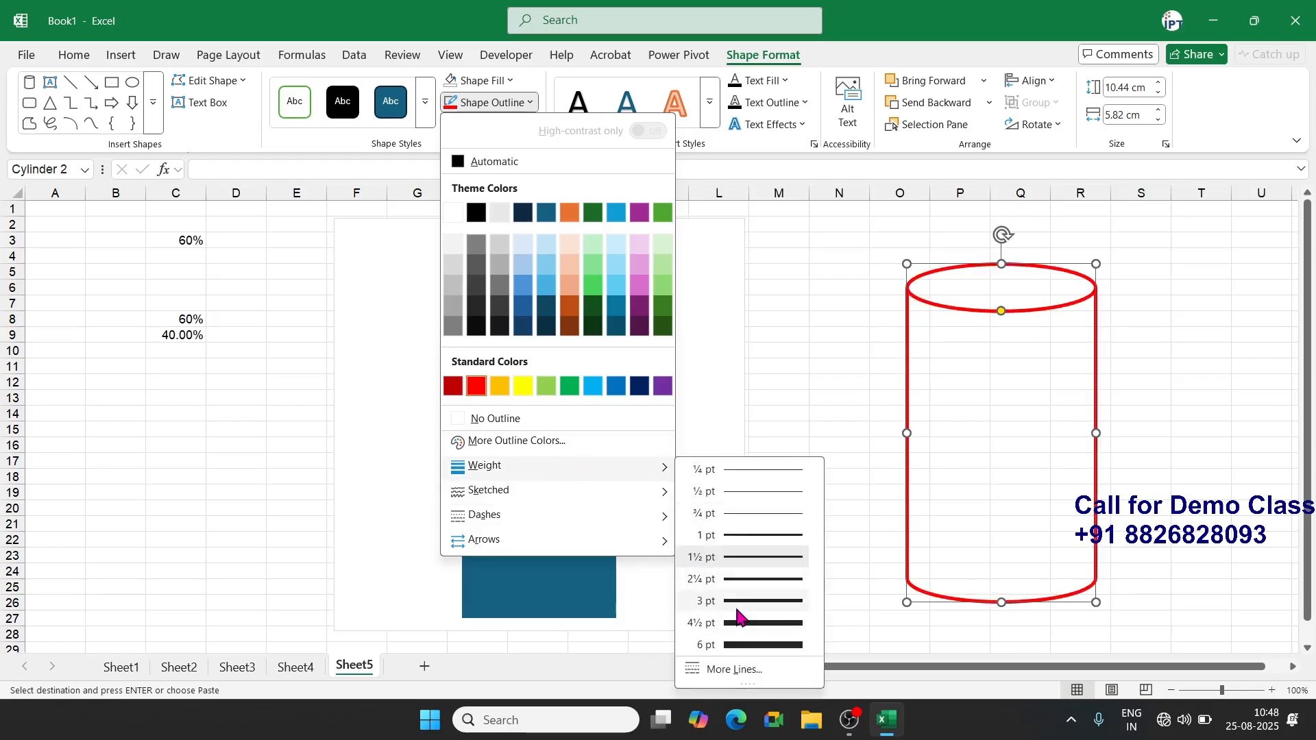
{"action": "left_click", "coordinate": [739, 621]}
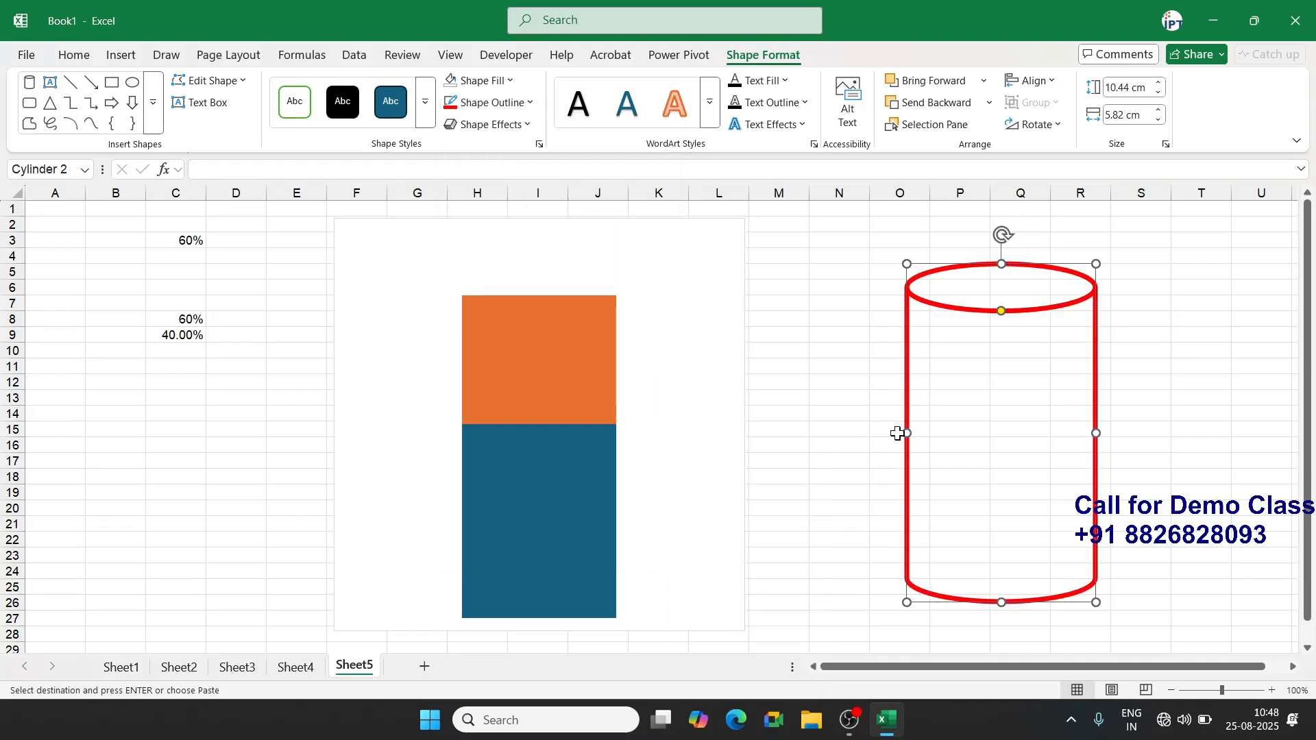
Copy the cylinder and apply it from the clipboard as the picture fill of the chart's orange 40% segment
{"action": "left_click", "coordinate": [599, 373]}
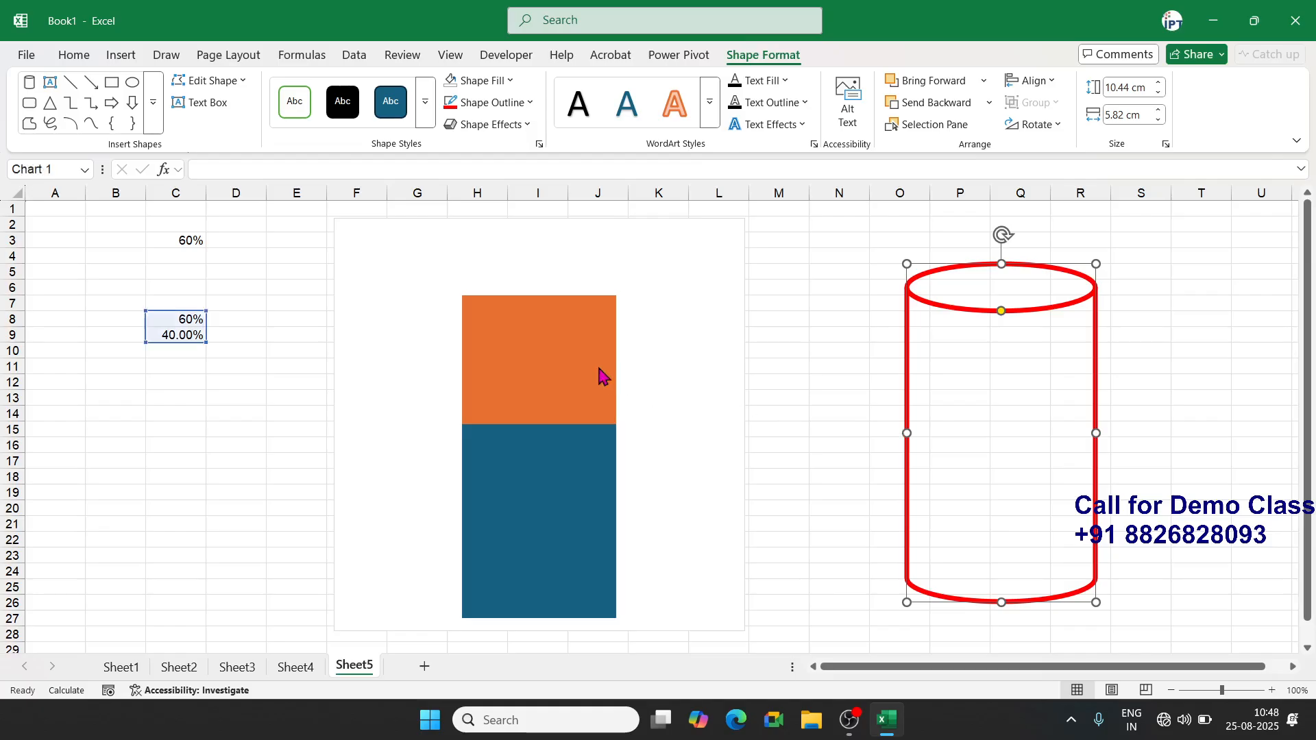
{"action": "double_click", "coordinate": [601, 375]}
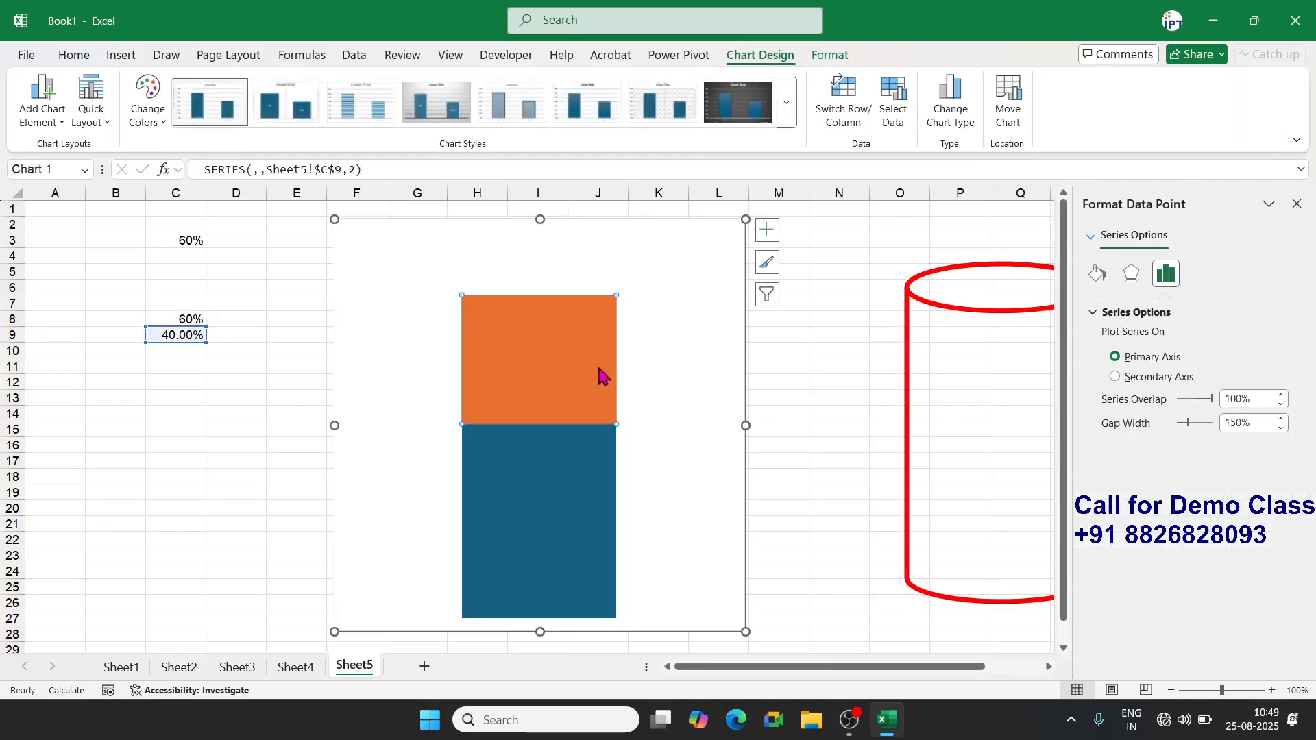
{"action": "right_click", "coordinate": [582, 365]}
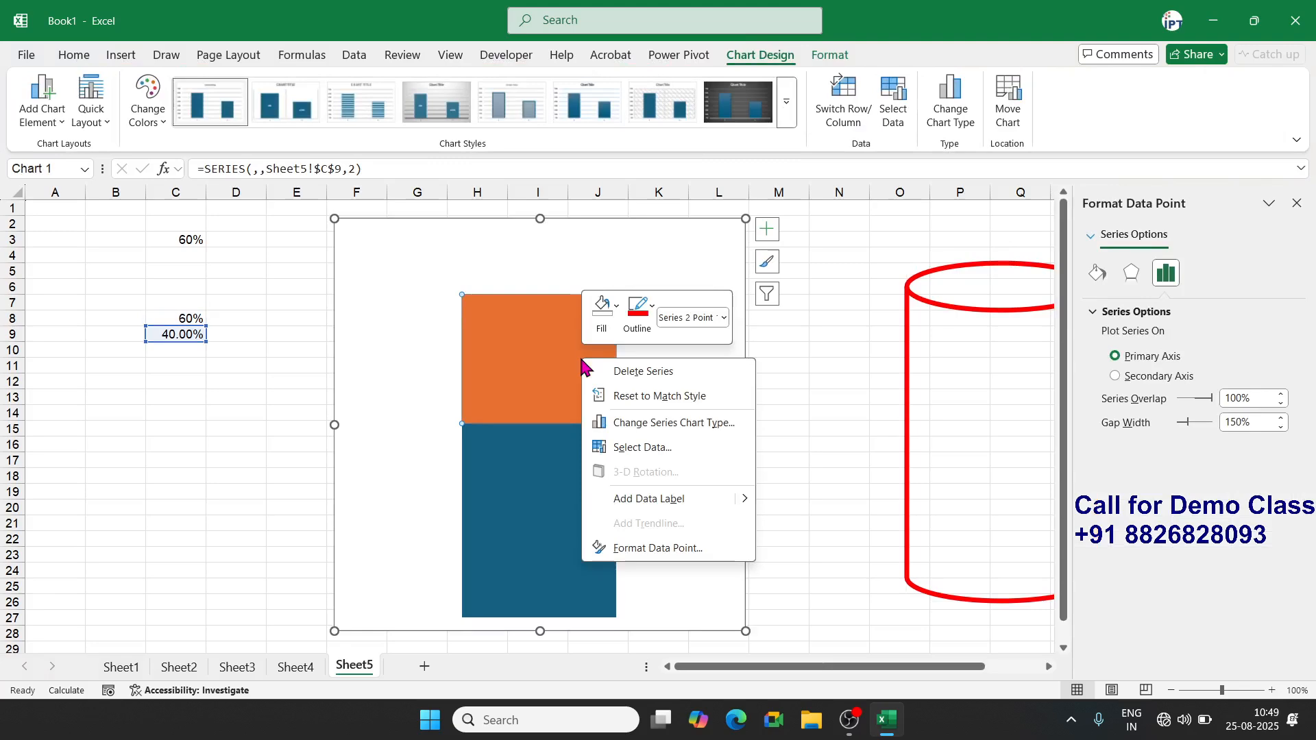
{"action": "left_click", "coordinate": [653, 548]}
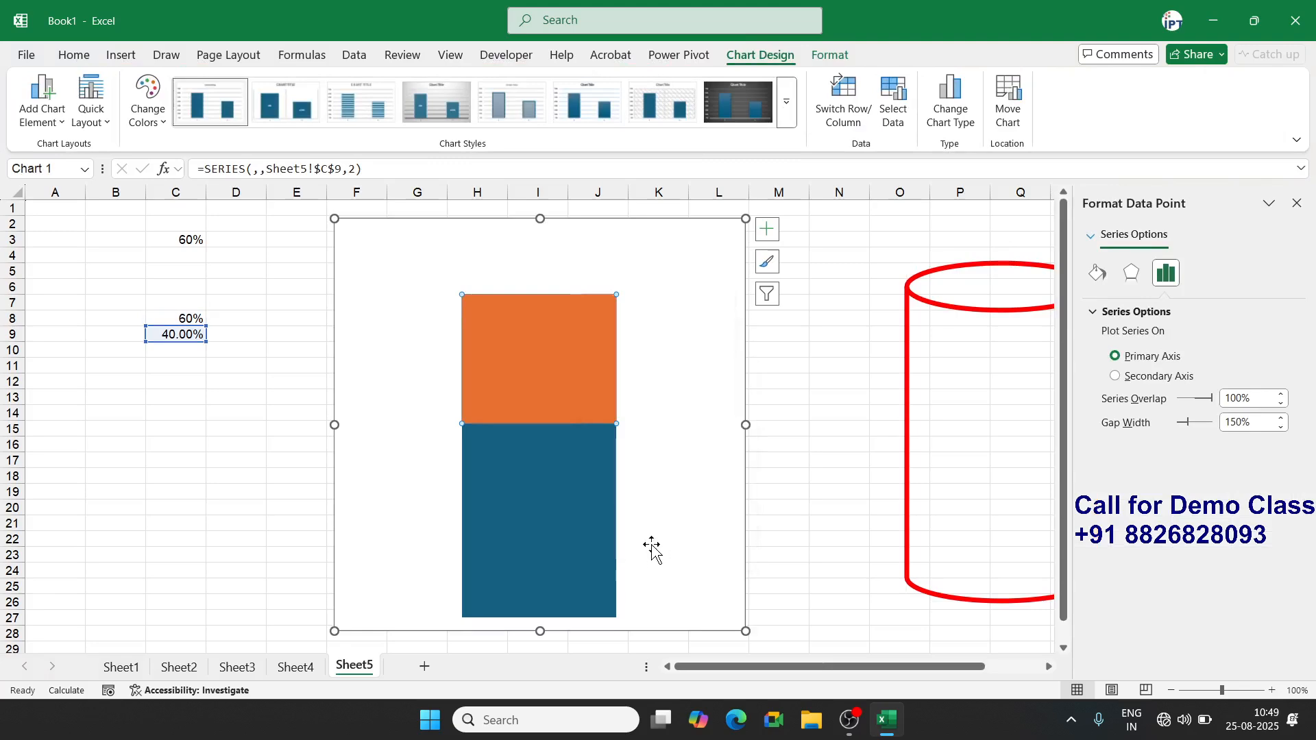
{"action": "left_click", "coordinate": [1097, 273]}
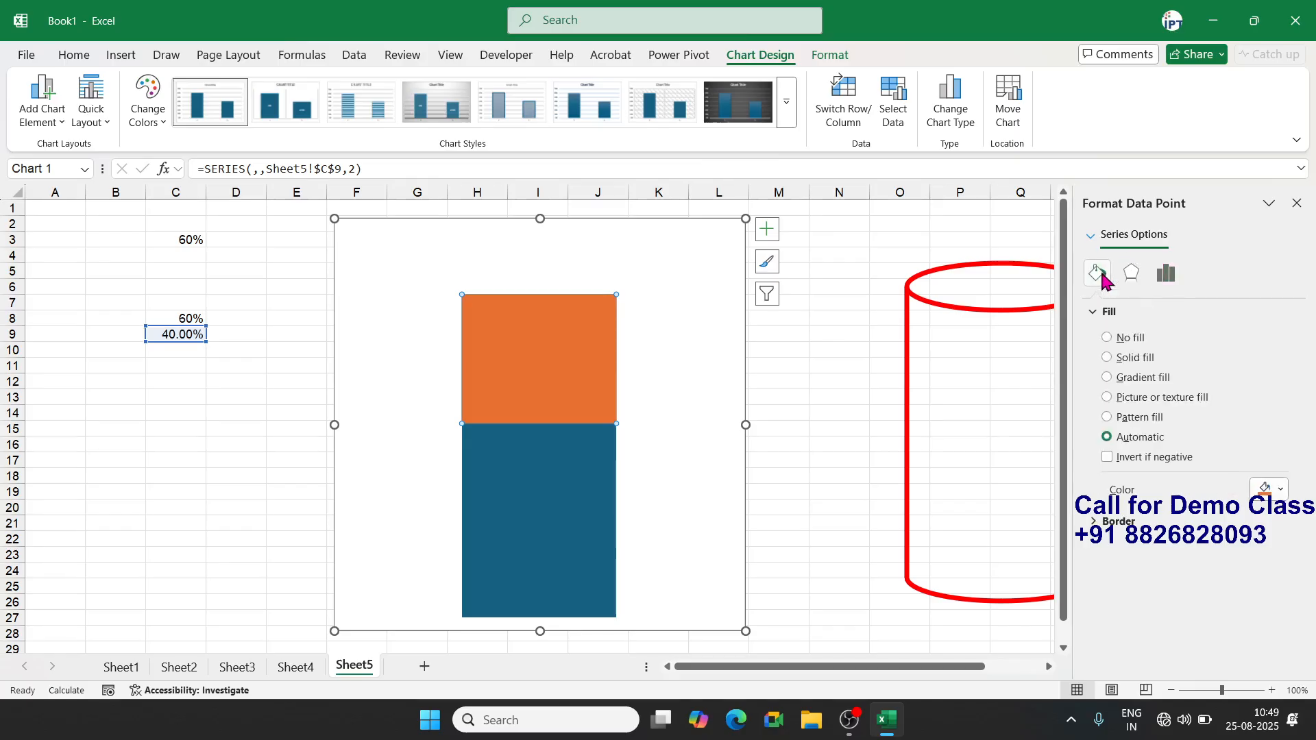
{"action": "left_click", "coordinate": [1141, 405]}
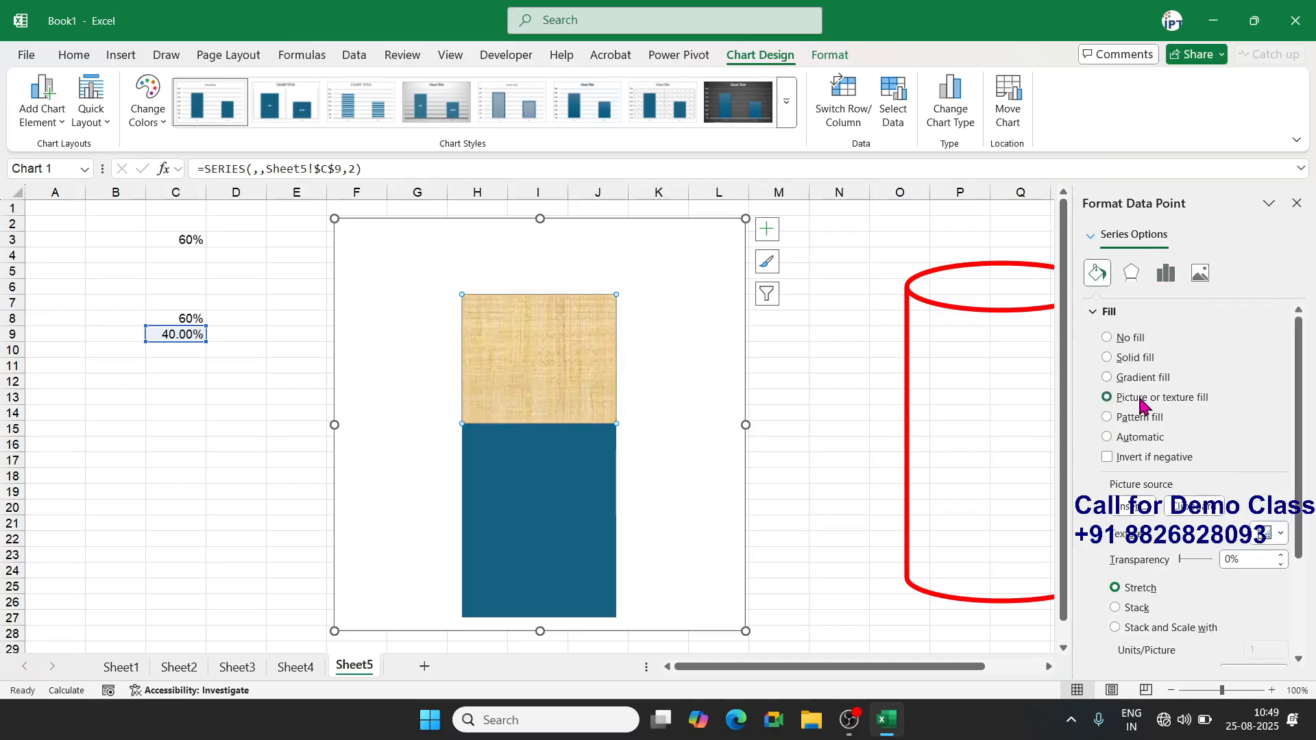
{"action": "left_click", "coordinate": [1207, 514]}
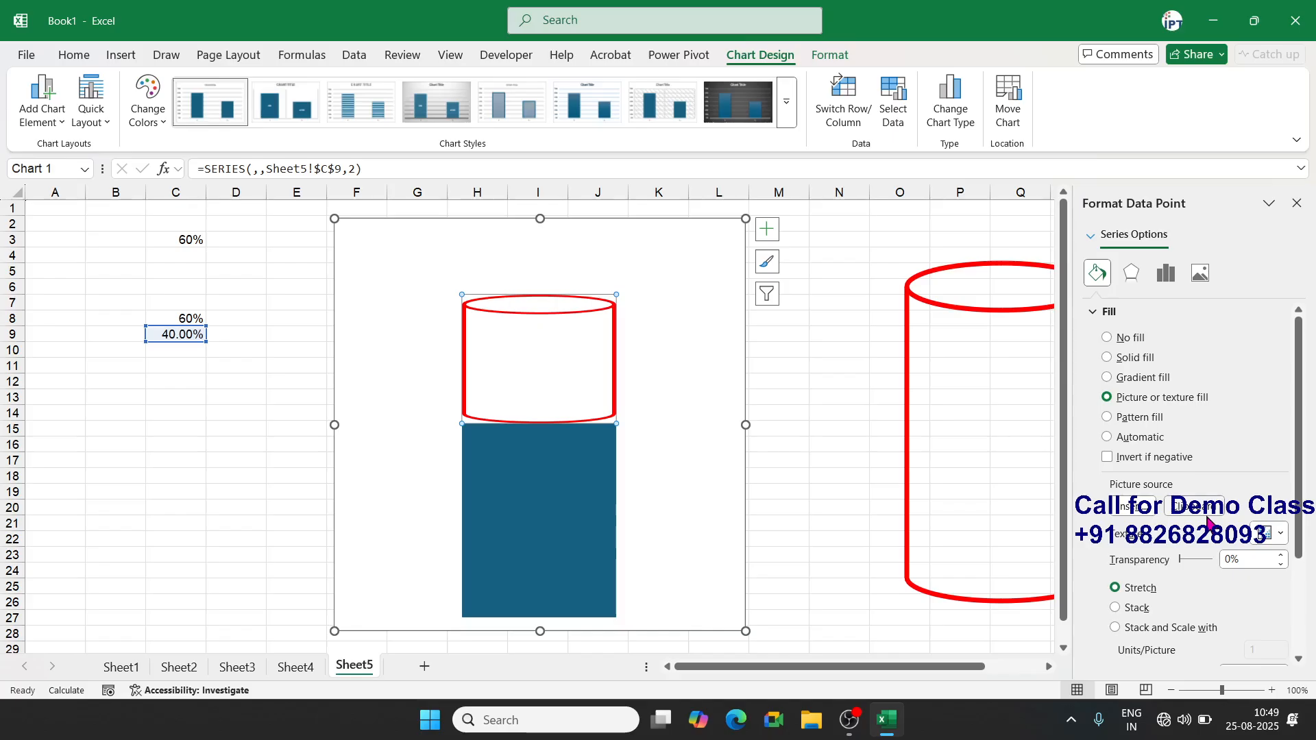
Close the formatting pane and switch the chart's rows and columns to plot the two values as separate columns
{"action": "left_click", "coordinate": [709, 519]}
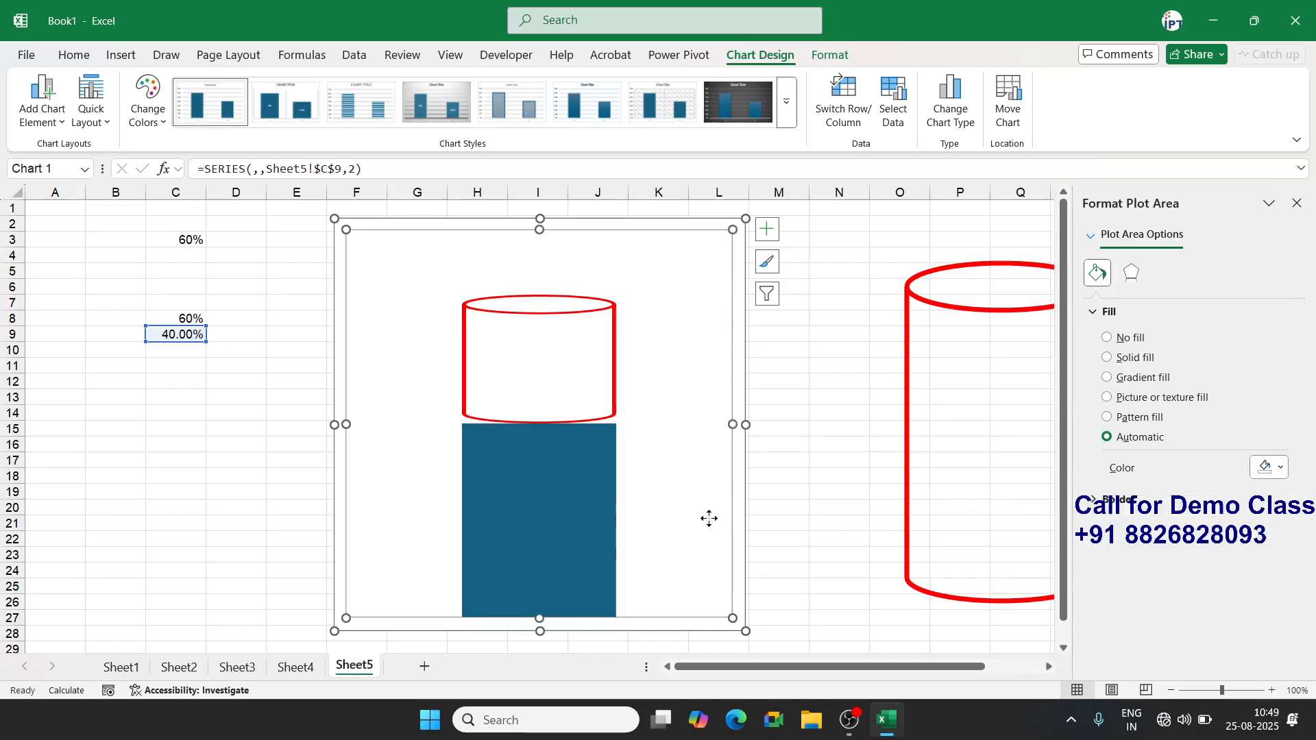
{"action": "left_click", "coordinate": [594, 491]}
{"action": "left_click", "coordinate": [587, 405]}
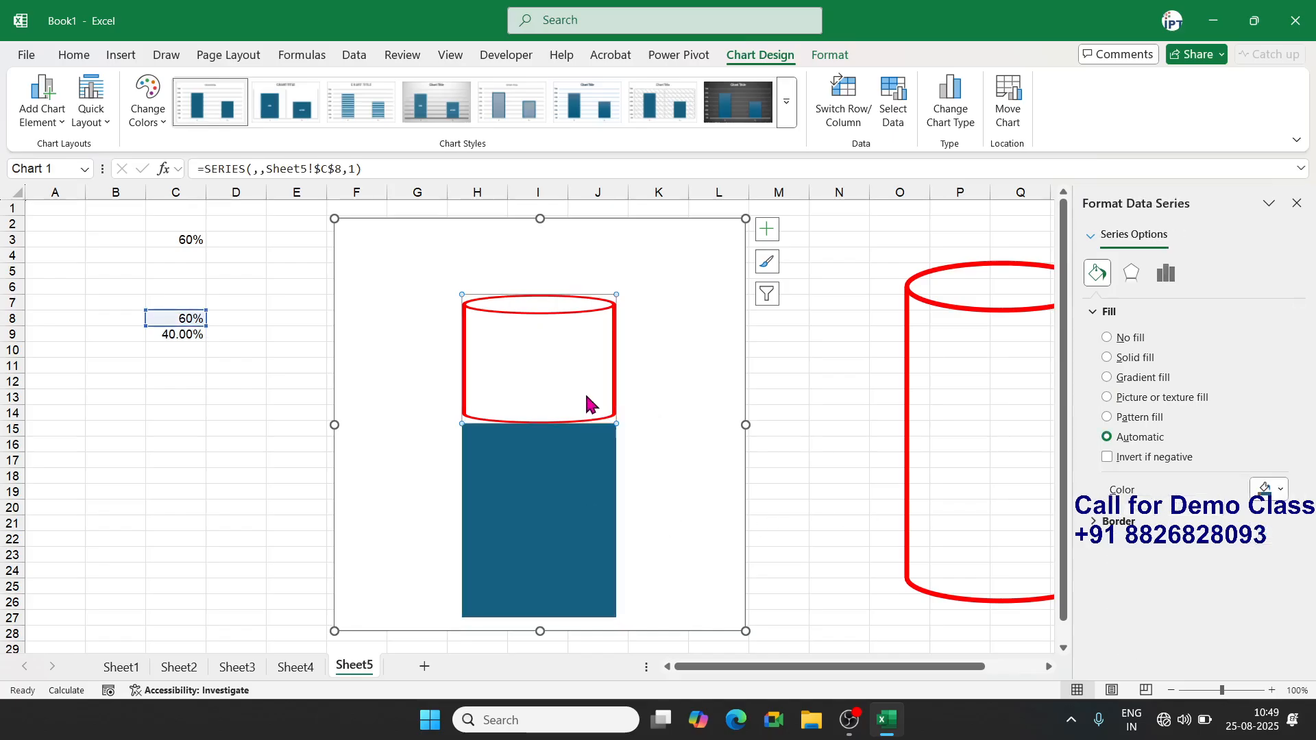
{"action": "left_click", "coordinate": [574, 478]}
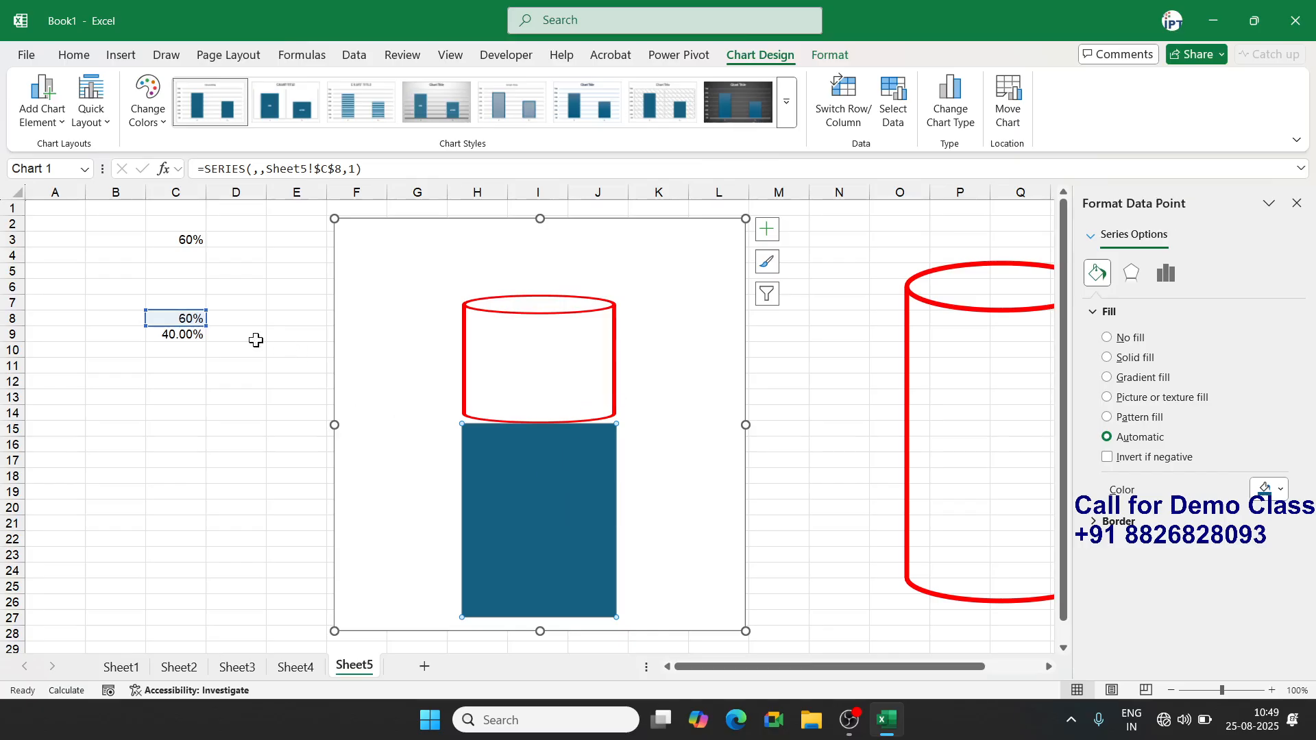
{"action": "left_click", "coordinate": [1297, 203]}
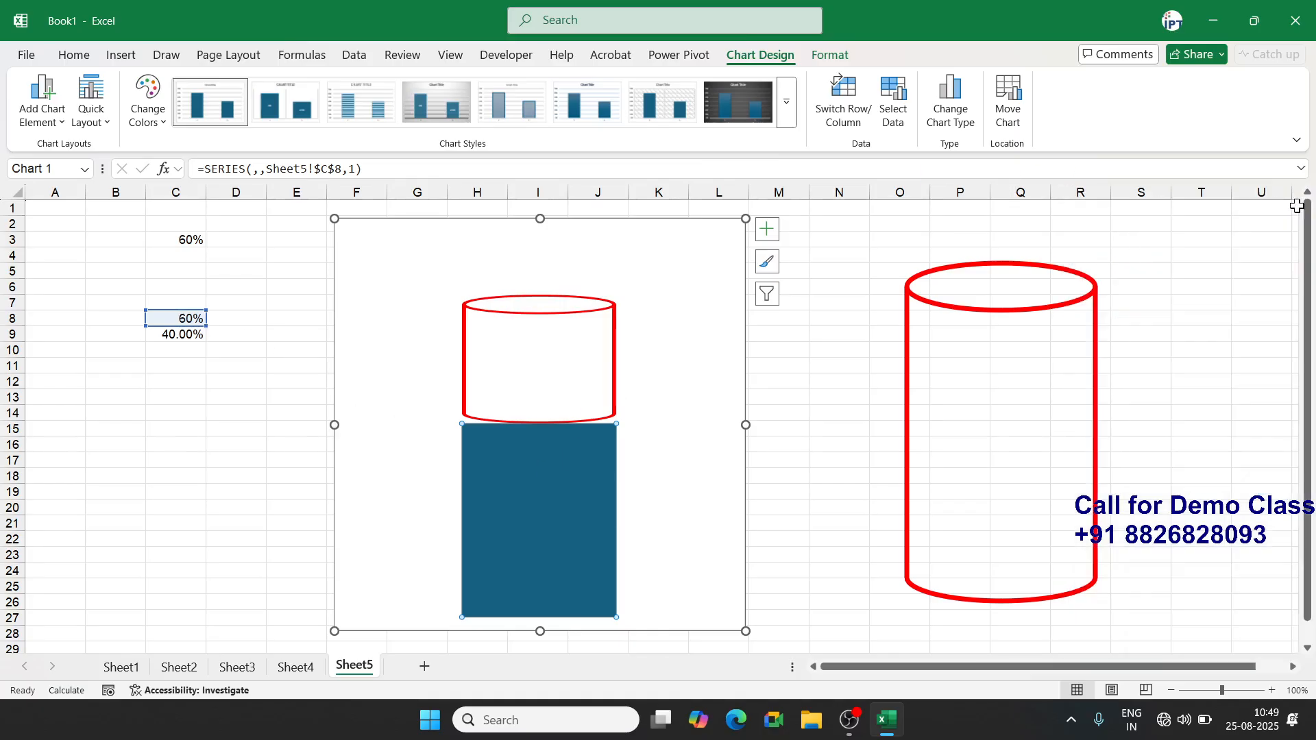
{"action": "left_click", "coordinate": [845, 111]}
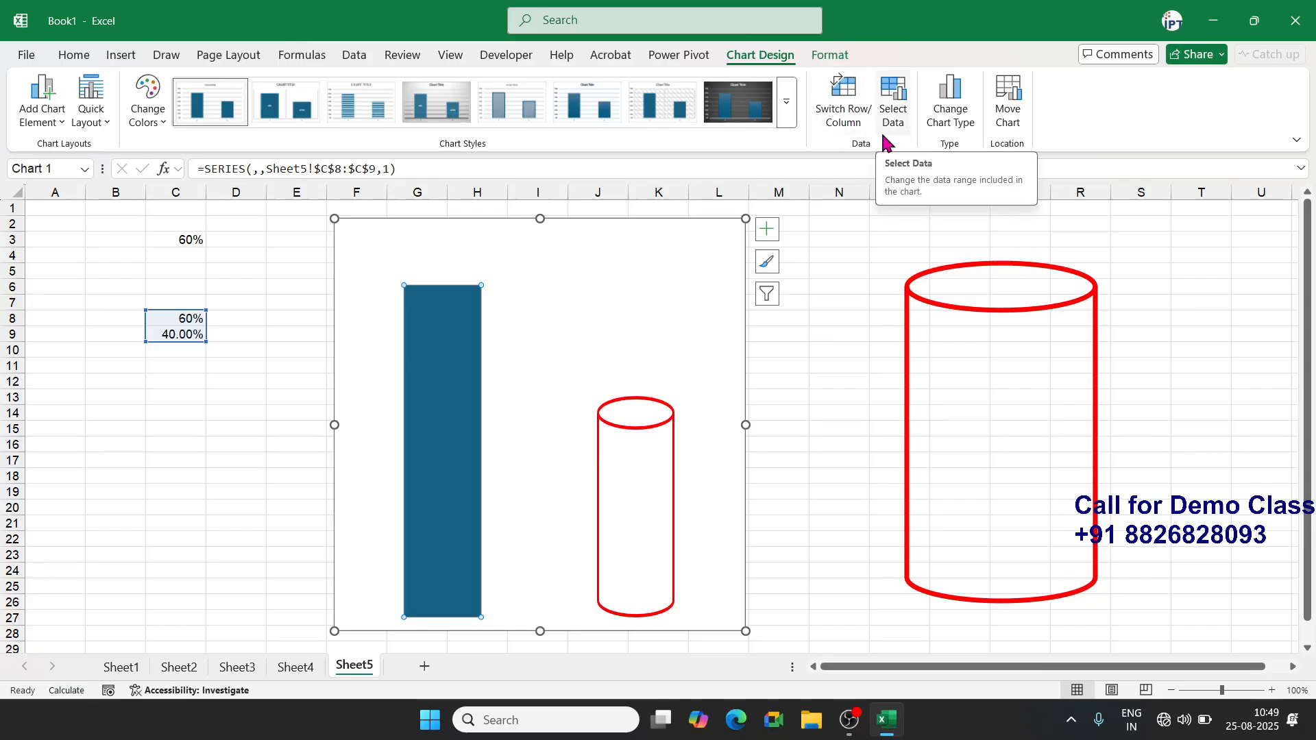
Open the data point formatting options for the chart's cylinder-filled column
{"action": "left_click", "coordinate": [629, 416]}
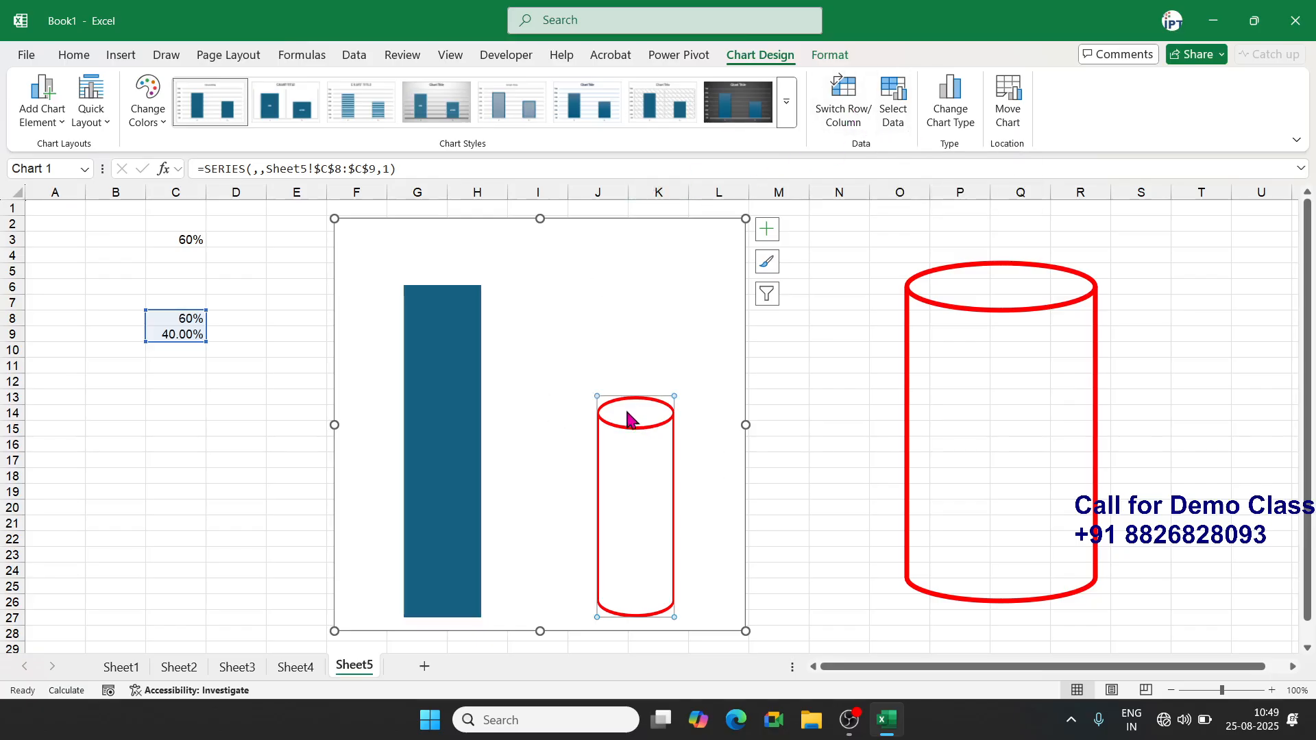
{"action": "right_click", "coordinate": [628, 418]}
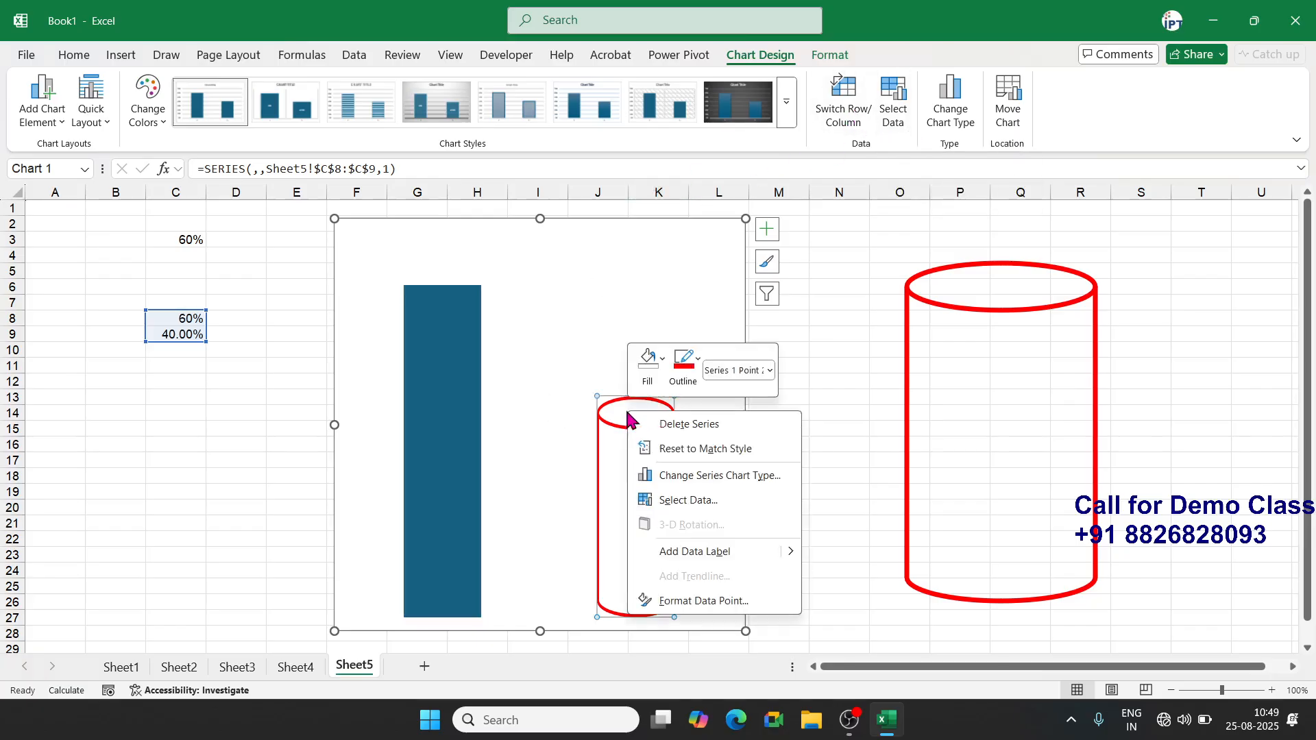
{"action": "left_click", "coordinate": [698, 603]}
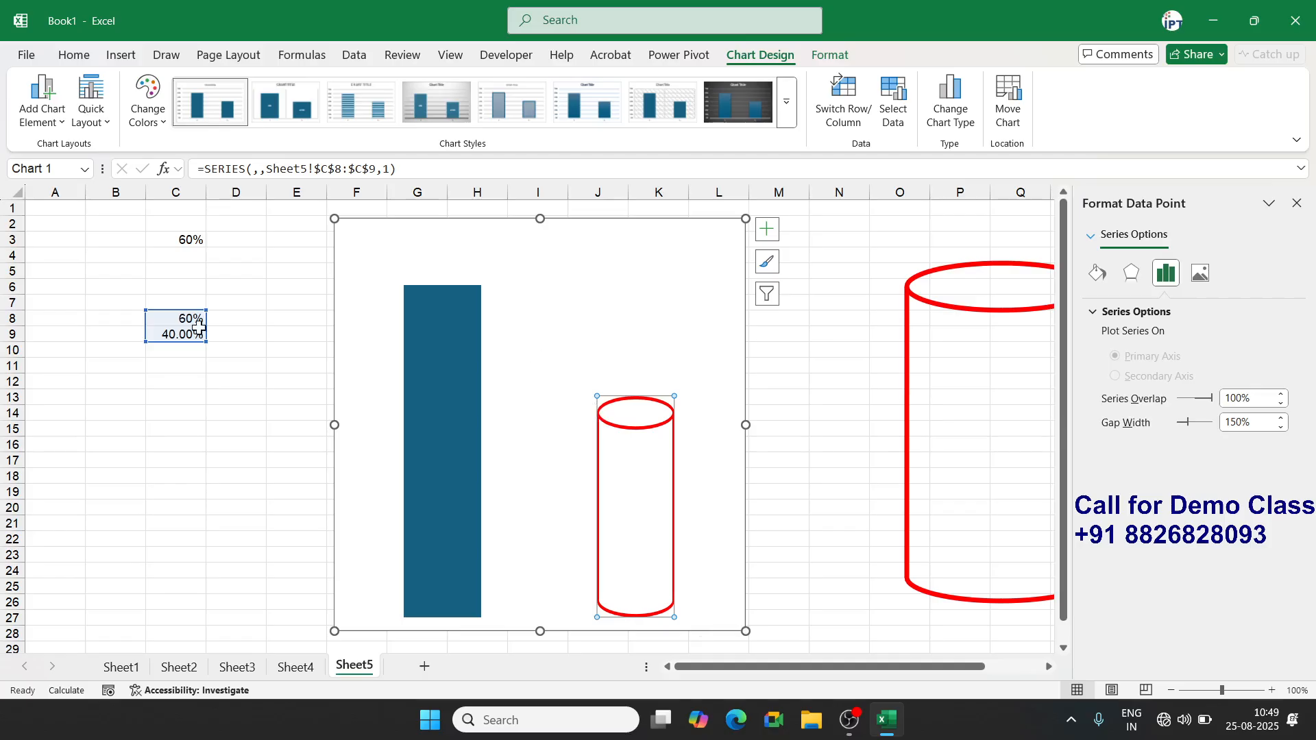
Replace the formula in cell C9 with a fixed value of 100%
{"action": "left_click", "coordinate": [172, 334]}
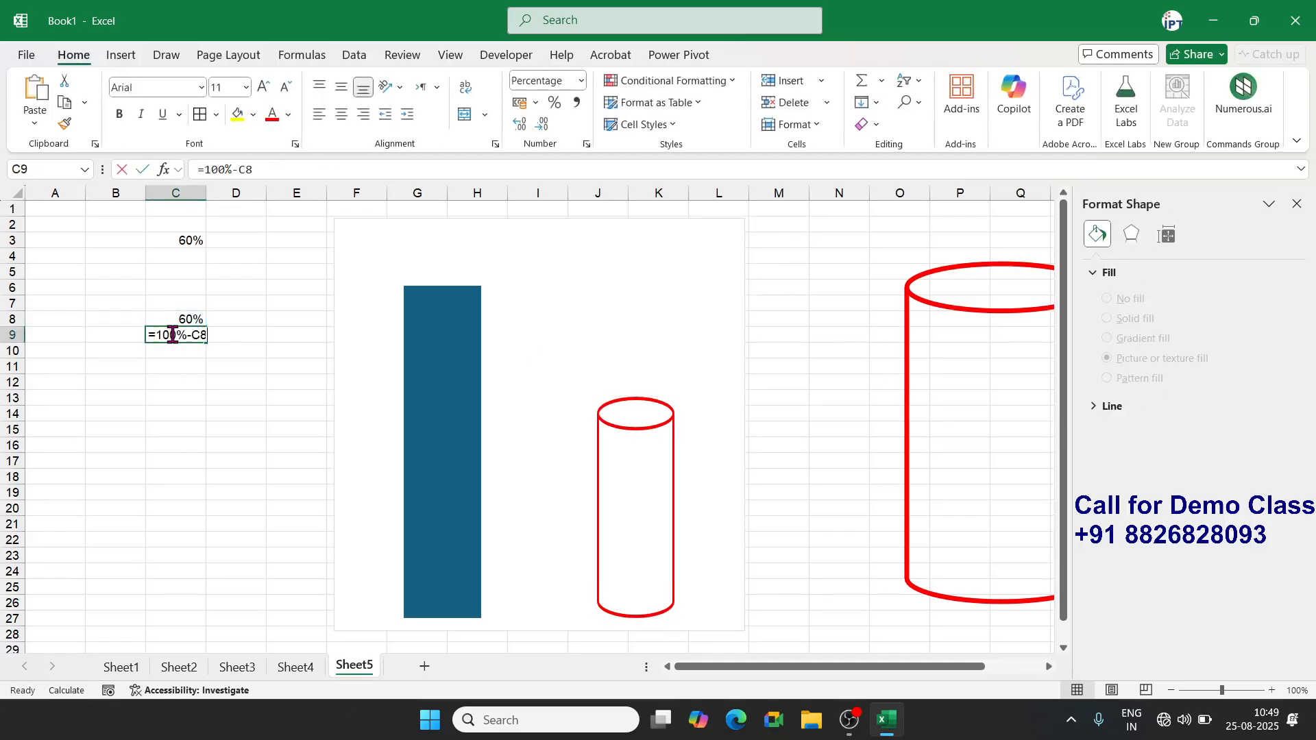
{"action": "type", "text": "100"}
{"action": "key", "text": "Return"}
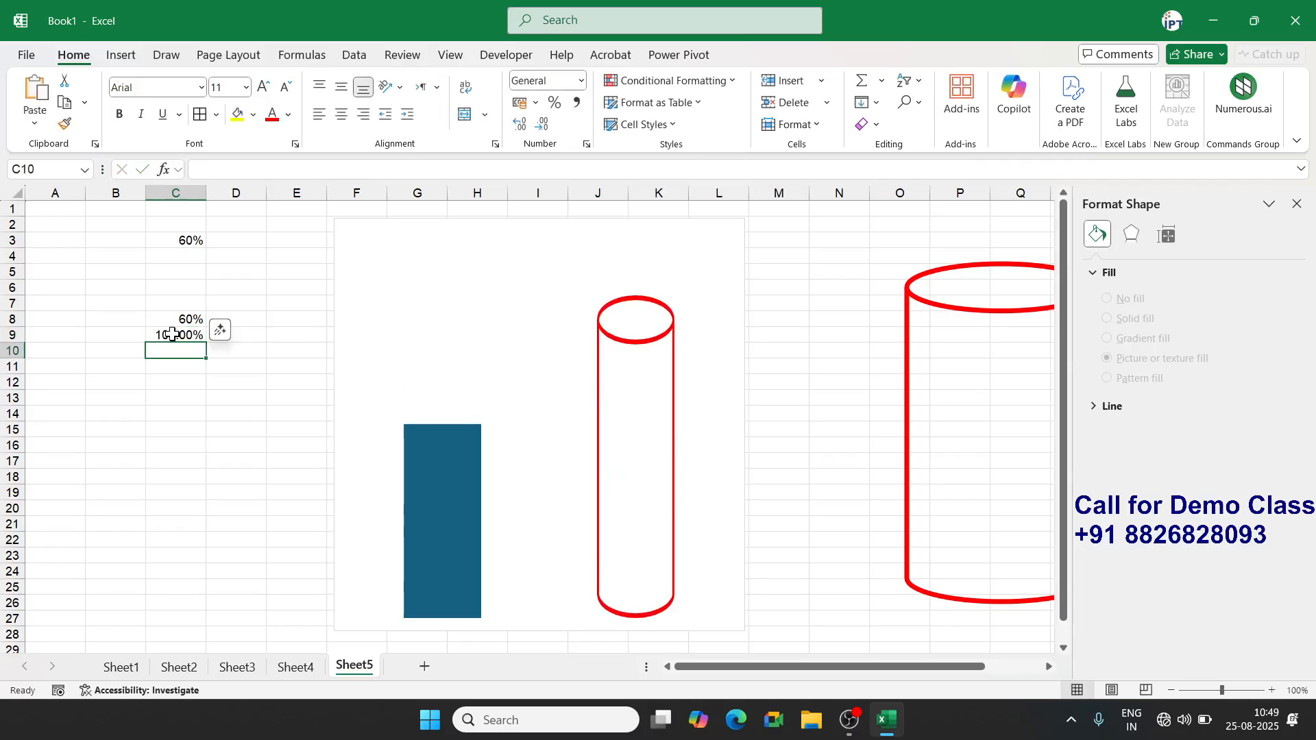
Try a lower series overlap on the old chart, and remove both the chart and the red cylinder from the sheet
{"action": "left_click", "coordinate": [673, 410]}
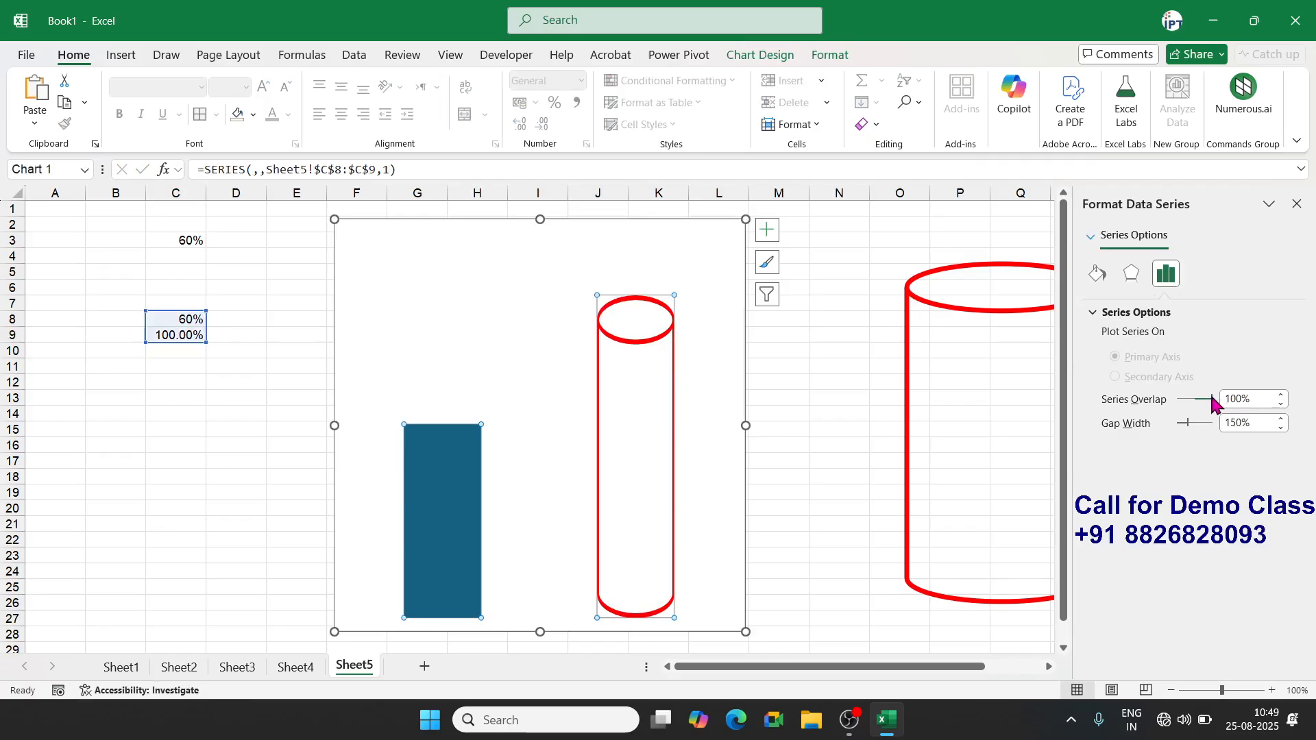
{"action": "left_click_drag", "start_coordinate": [1213, 398], "coordinate": [1157, 402]}
{"action": "left_click", "coordinate": [738, 393]}
{"action": "key", "text": "Delete"}
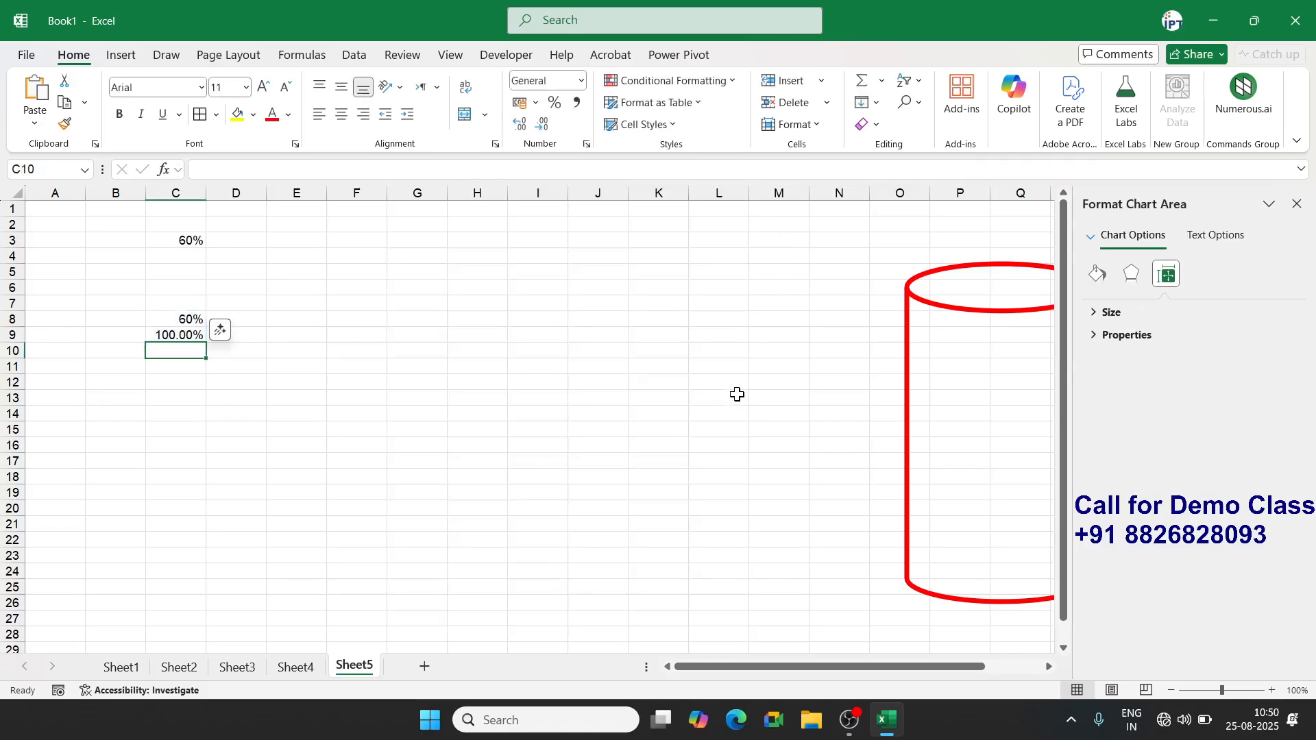
{"action": "left_click", "coordinate": [908, 389]}
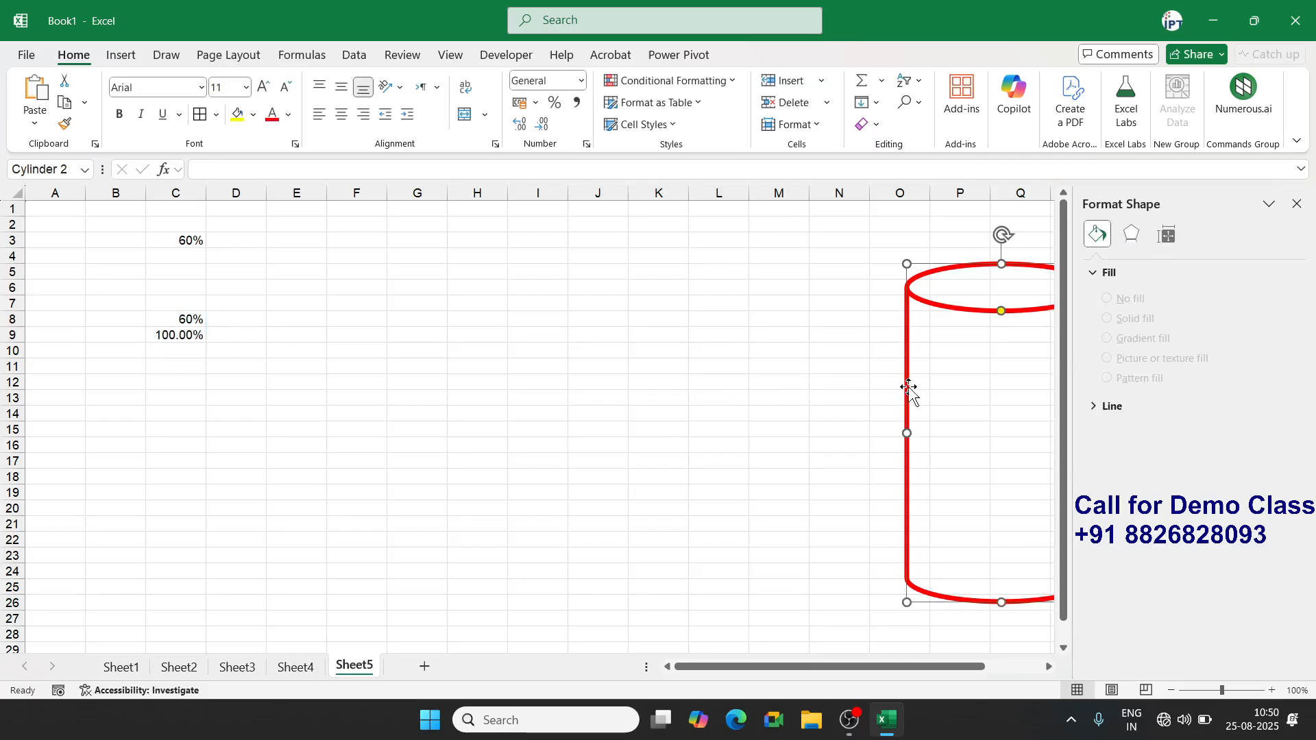
{"action": "key", "text": "Delete"}
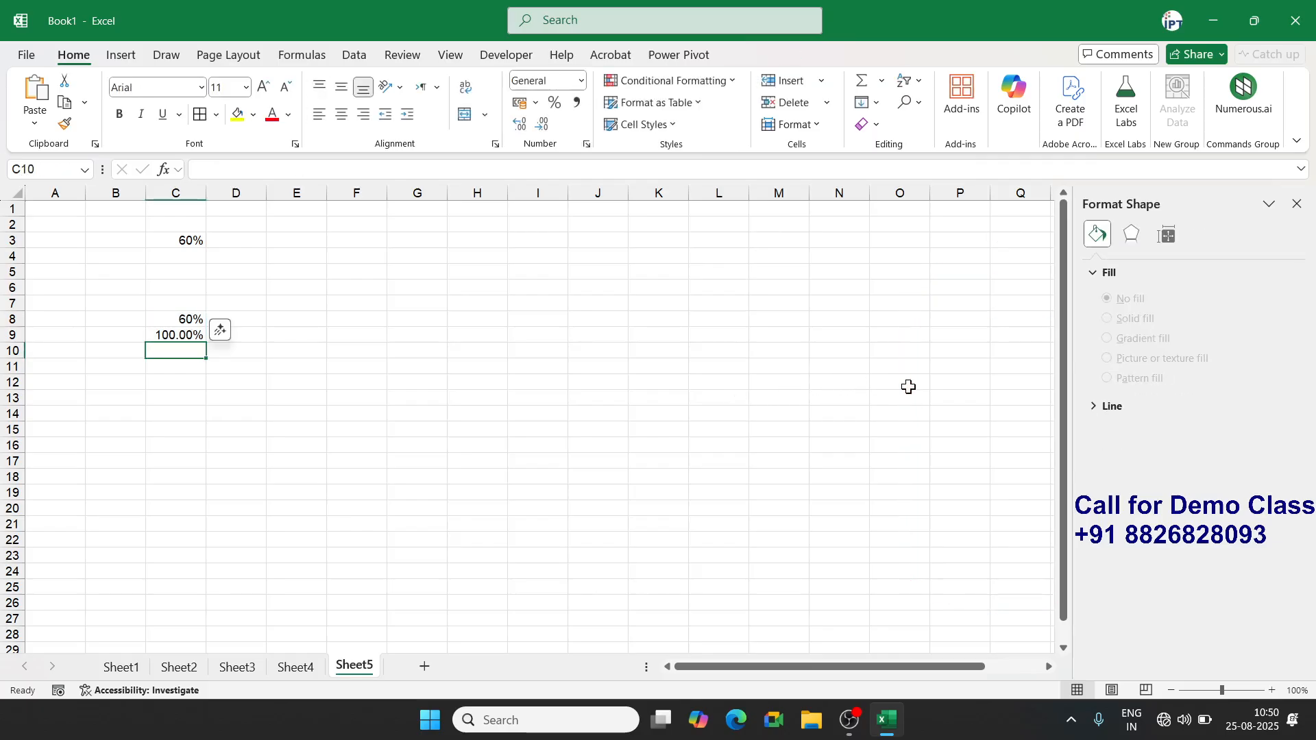
Enter 100% in cells D8 and D9 beside the existing percentages
{"action": "left_click", "coordinate": [256, 319]}
{"action": "type", "text": "1"}
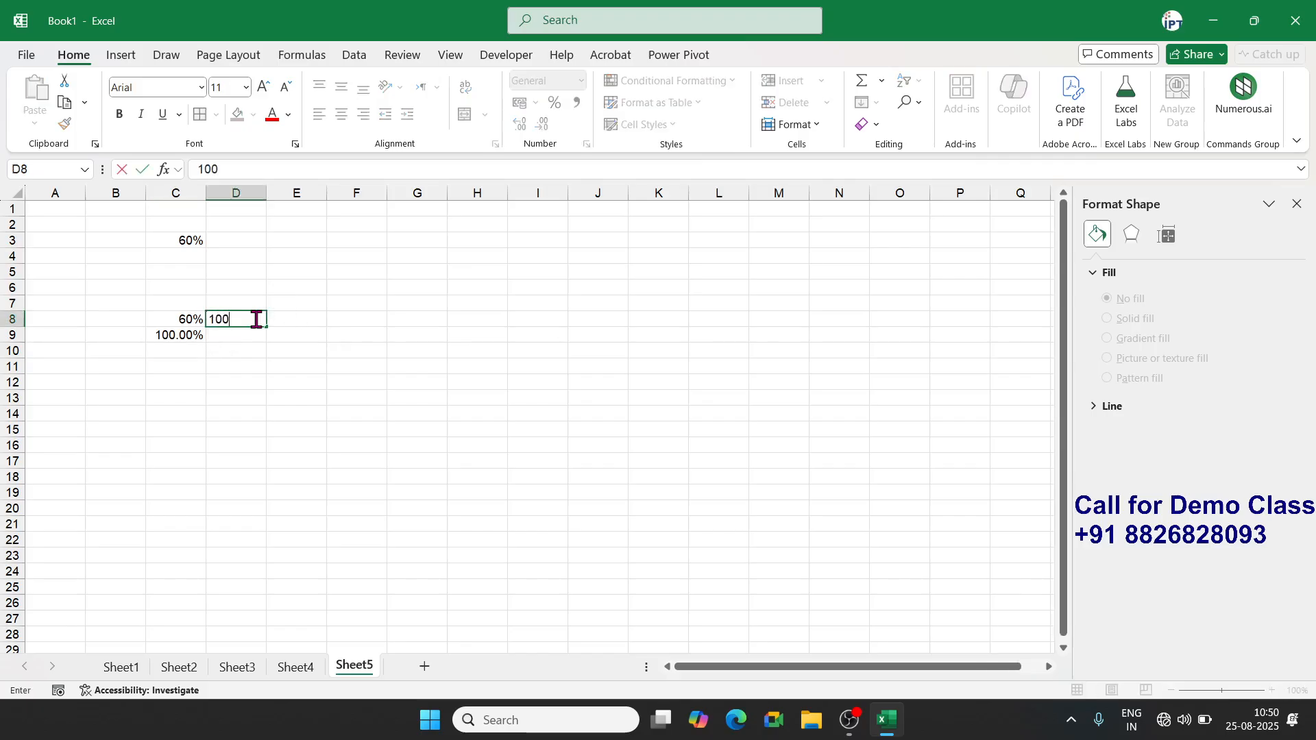
{"action": "type", "text": "00"}
{"action": "key", "text": "Return"}
{"action": "type", "text": "100"}
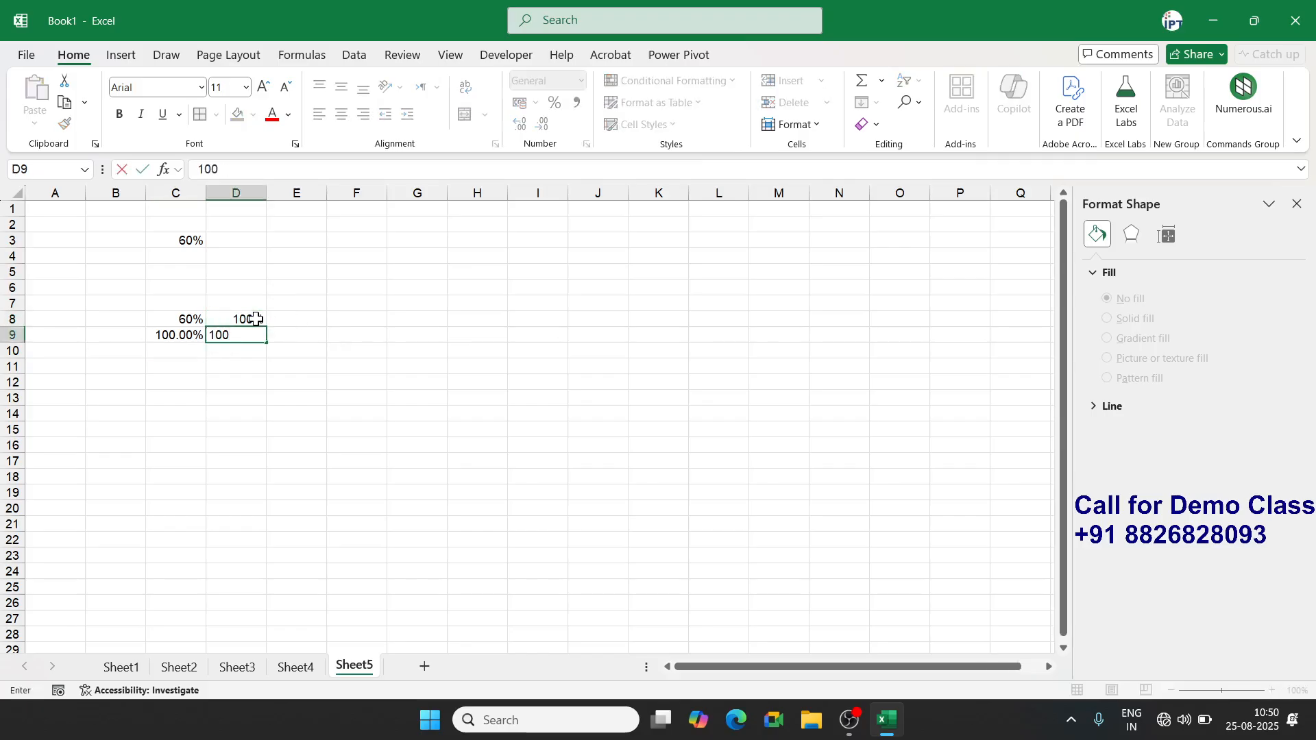
{"action": "key", "text": "Return"}
{"action": "left_click", "coordinate": [256, 319]}
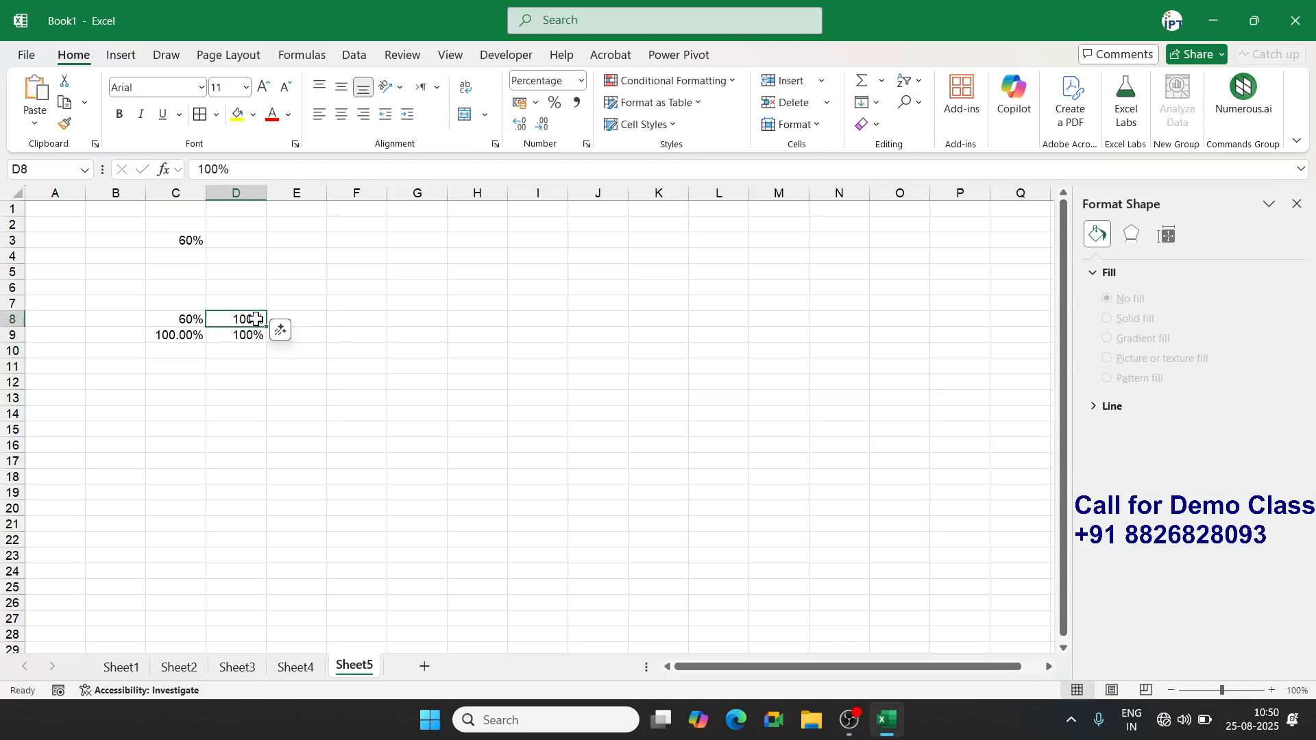
Insert a 2-D clustered column chart from the range C8:D9
{"action": "left_click", "coordinate": [175, 319]}
{"action": "left_click", "coordinate": [255, 319], "text": "shift"}
{"action": "left_click", "coordinate": [256, 334], "text": "shift"}
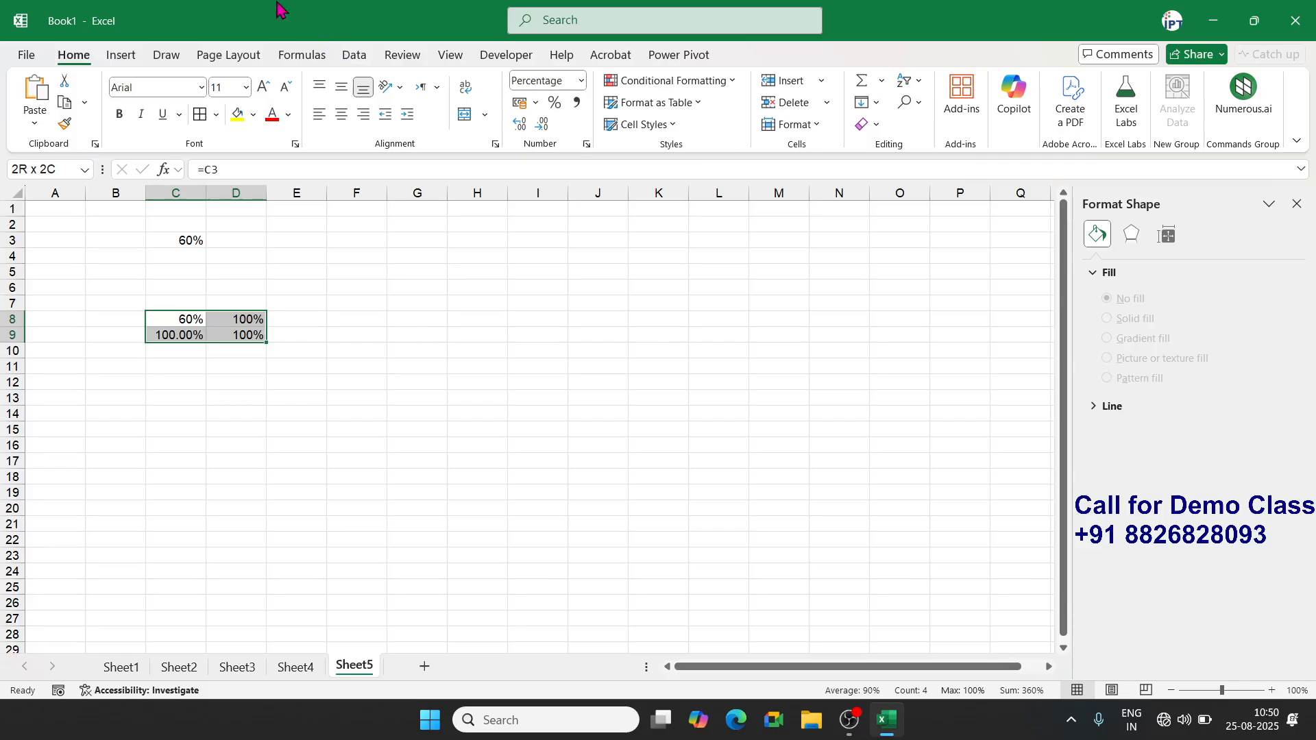
{"action": "left_click", "coordinate": [128, 61]}
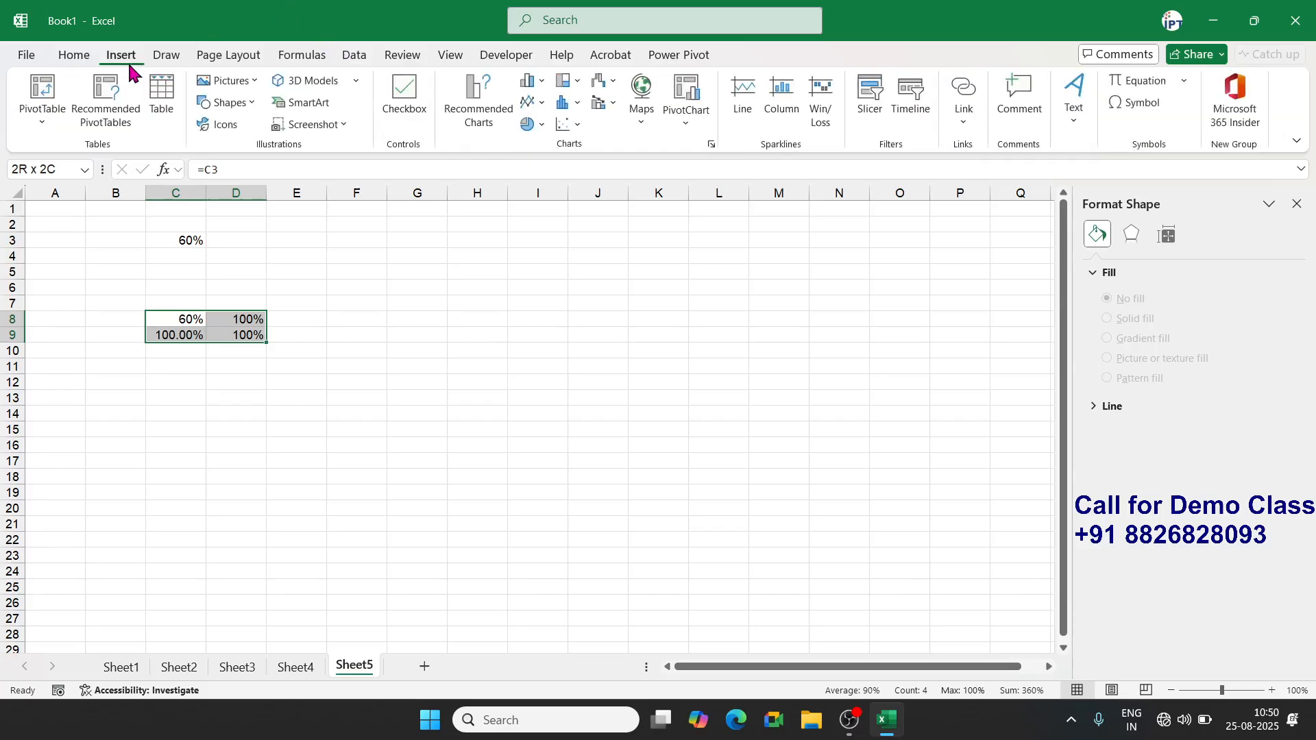
{"action": "left_click", "coordinate": [537, 88]}
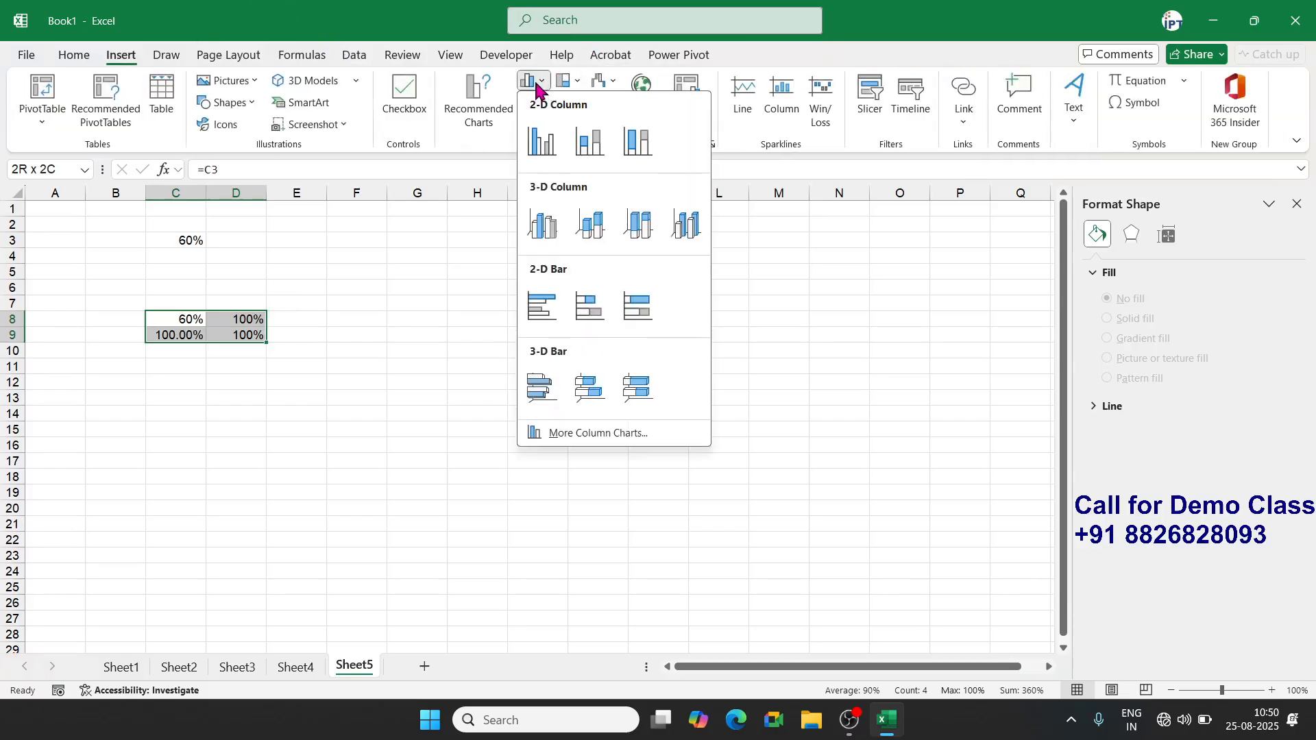
{"action": "left_click", "coordinate": [545, 141]}
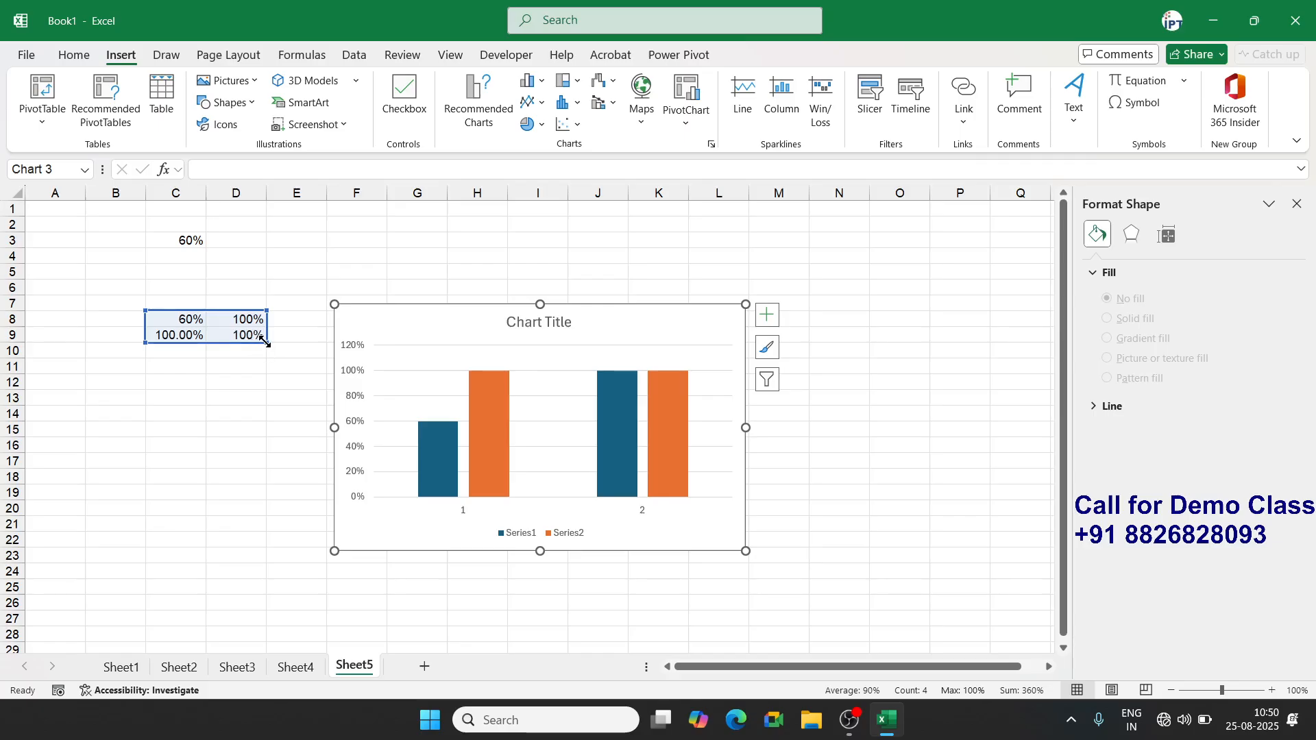
Reduce the chart's data range to C8:D8 and set the series overlap to -100%
{"action": "left_click_drag", "start_coordinate": [265, 340], "coordinate": [262, 321]}
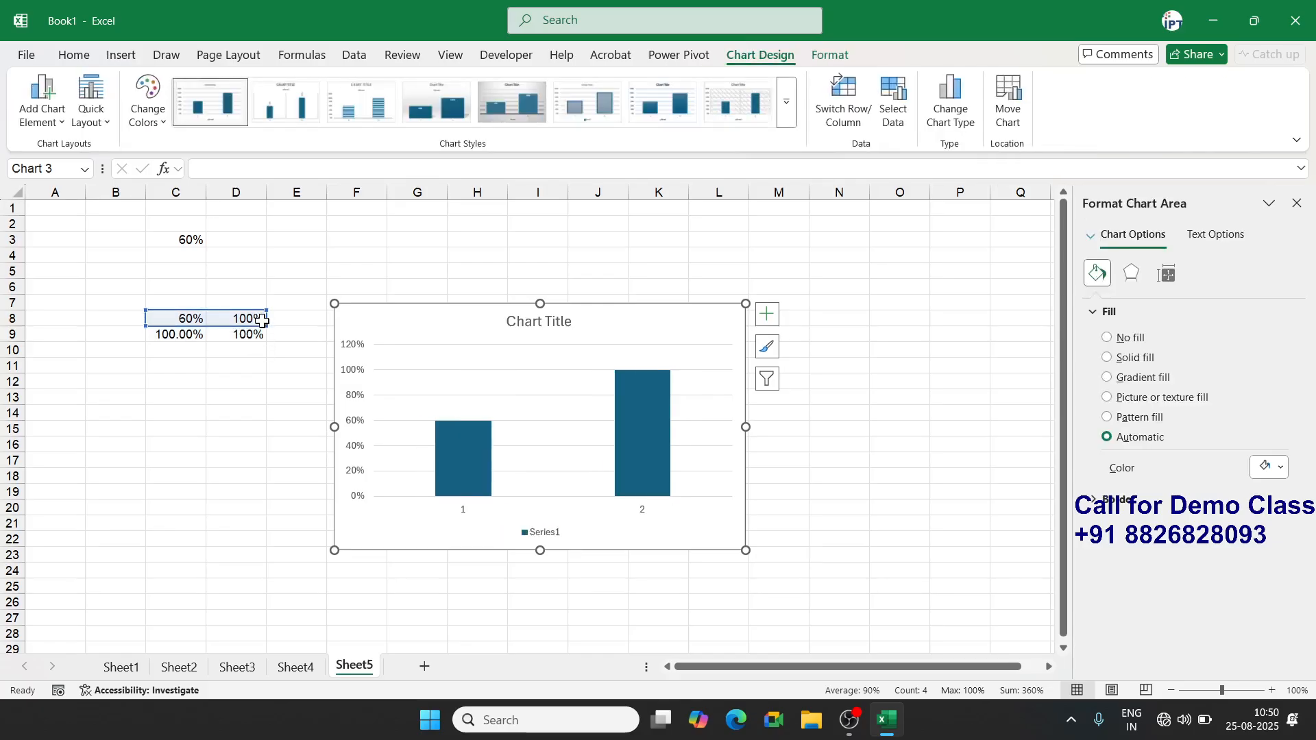
{"action": "left_click", "coordinate": [1167, 274]}
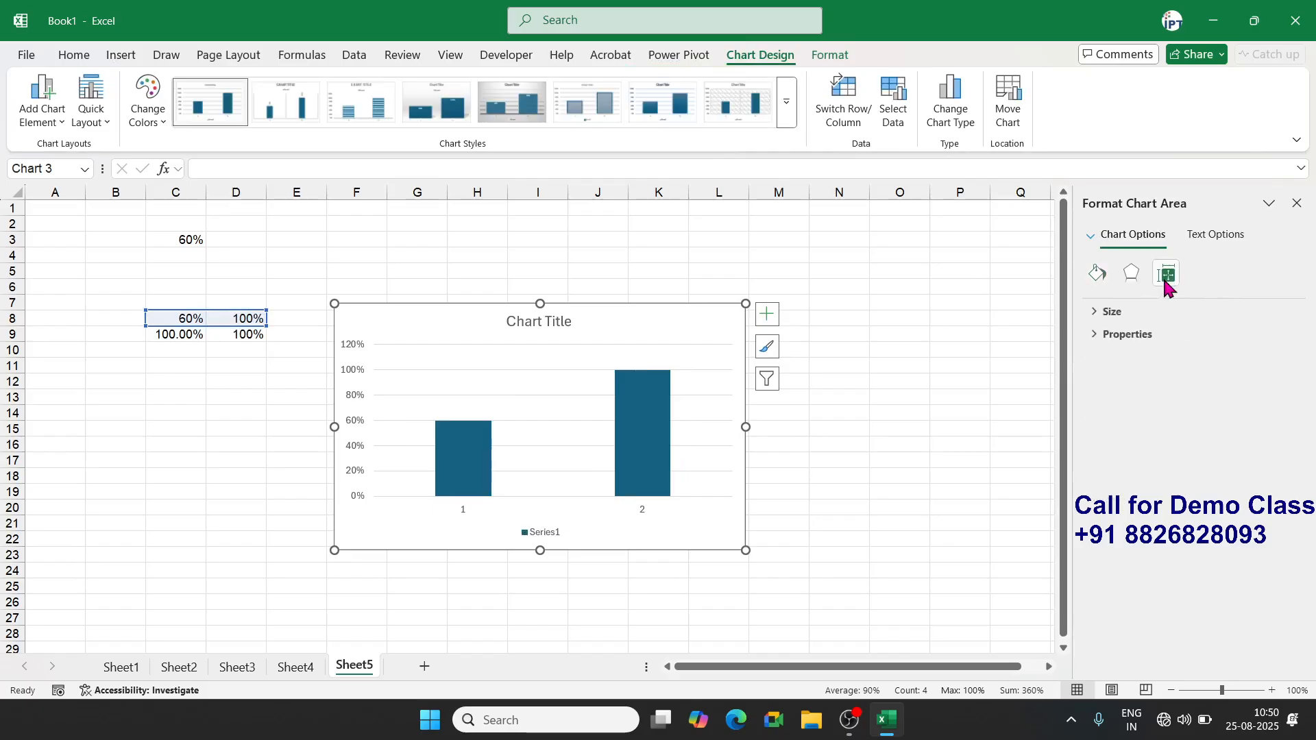
{"action": "left_click", "coordinate": [652, 382]}
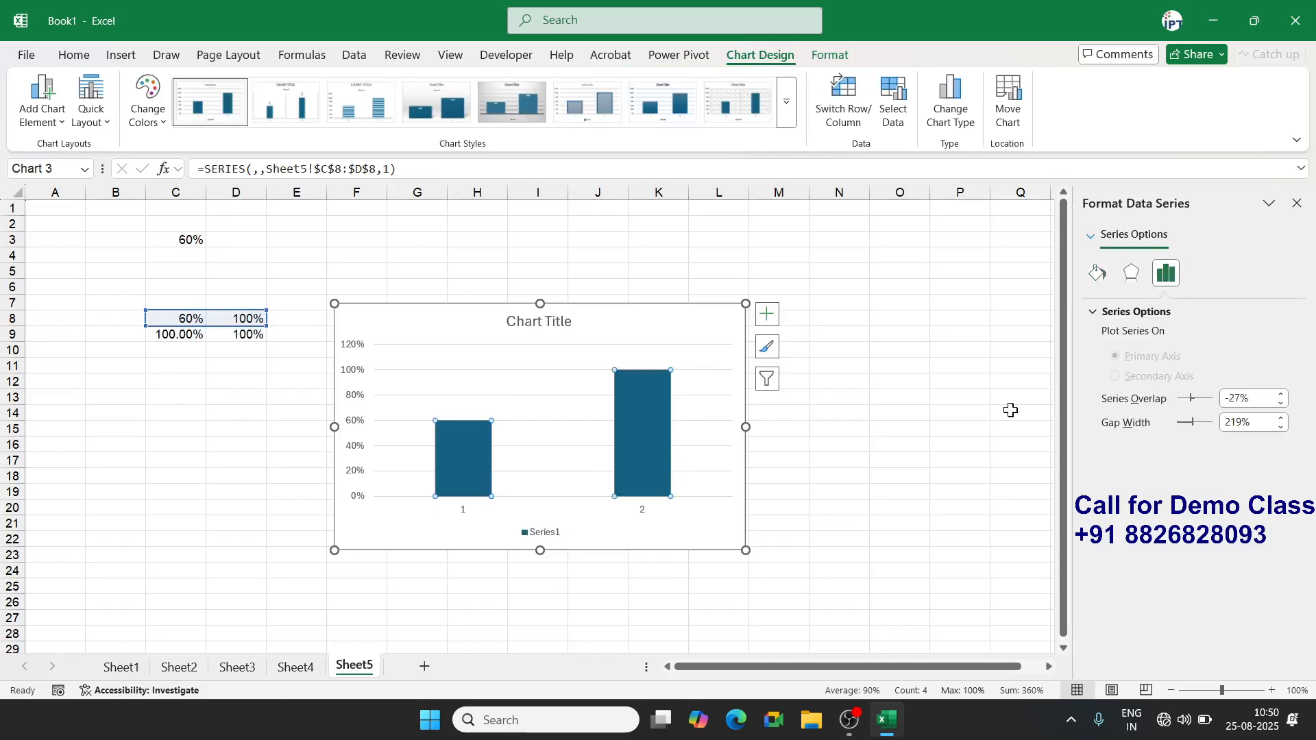
{"action": "left_click_drag", "start_coordinate": [1189, 401], "coordinate": [1143, 404]}
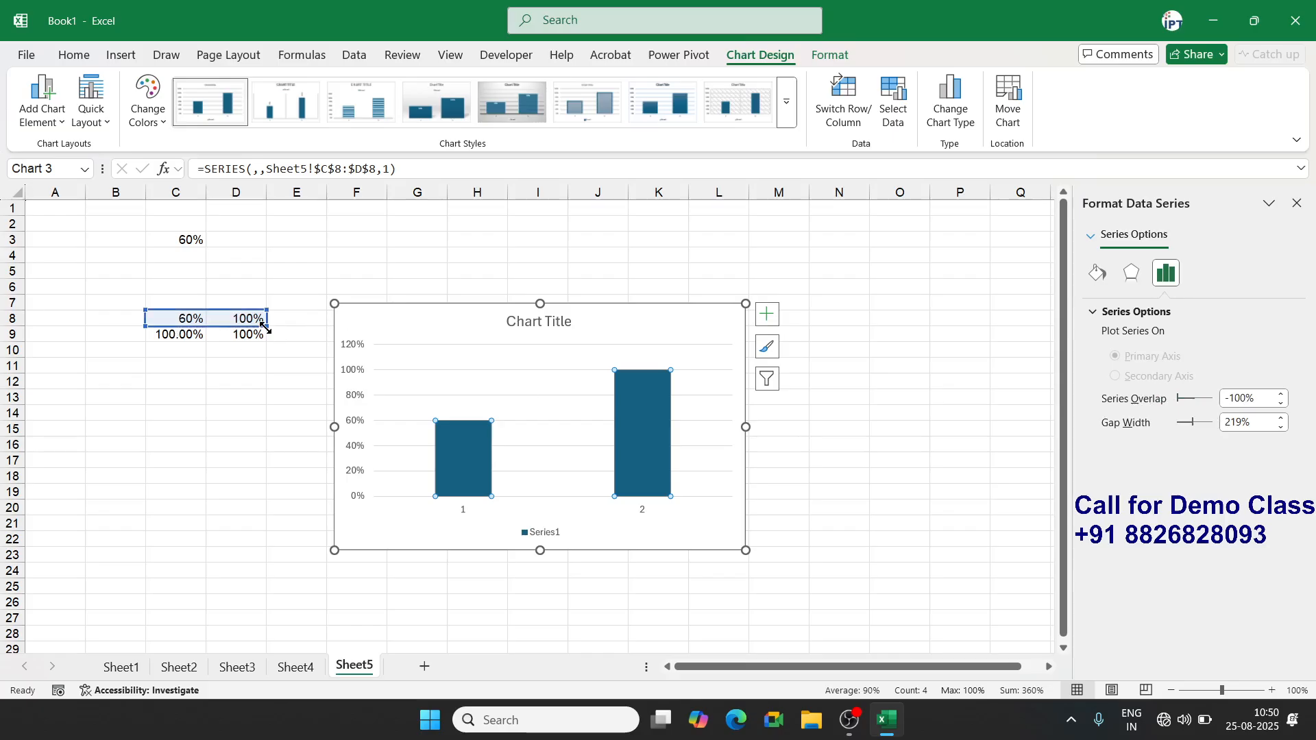
Try the chart with data range C8:C9 and a series overlap of 100%, and delete the chart
{"action": "left_click_drag", "start_coordinate": [266, 328], "coordinate": [207, 348]}
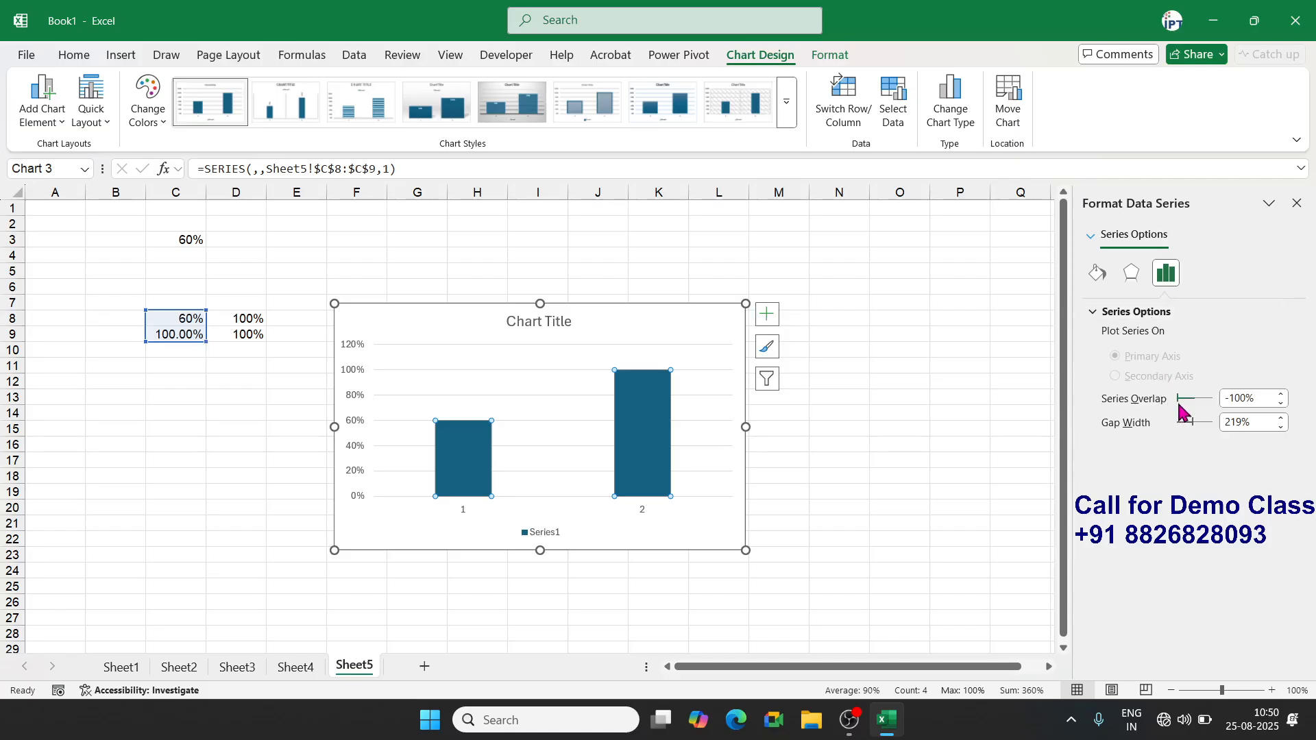
{"action": "left_click_drag", "start_coordinate": [1179, 404], "coordinate": [1192, 406]}
{"action": "left_click_drag", "start_coordinate": [1200, 398], "coordinate": [1234, 401]}
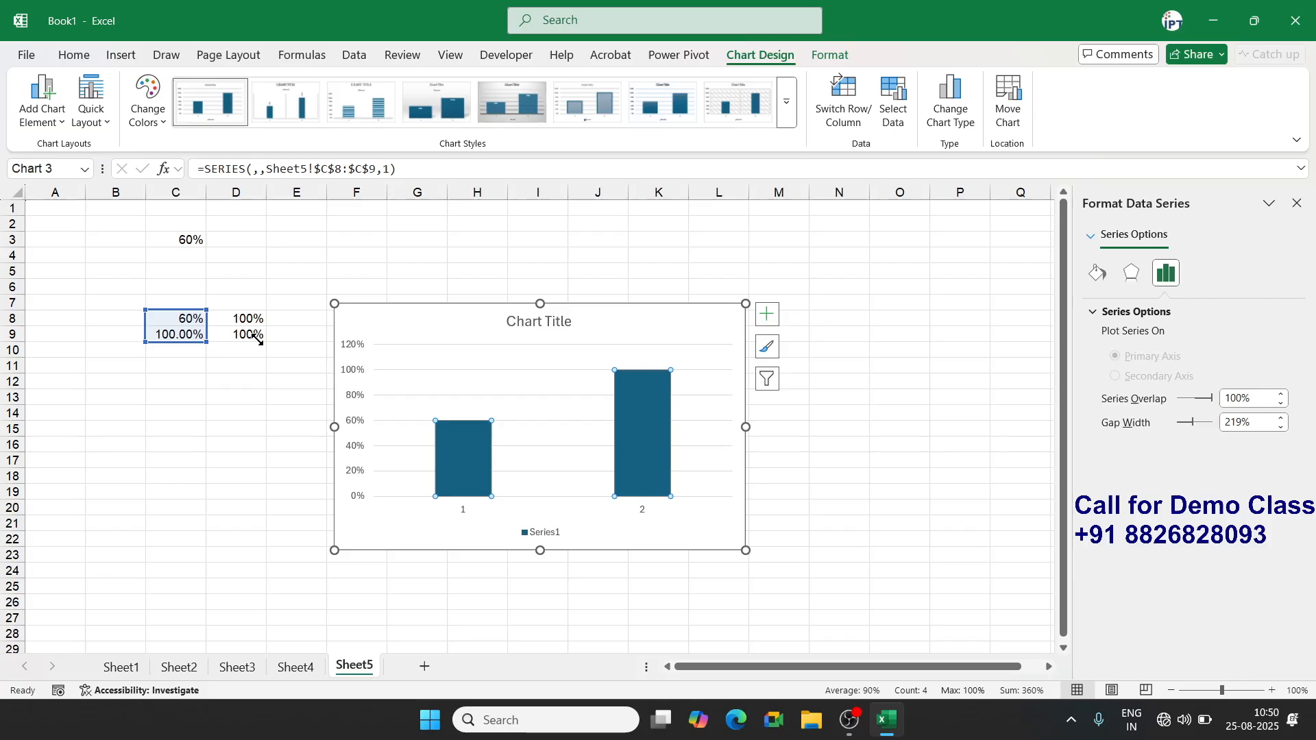
{"action": "left_click", "coordinate": [449, 336]}
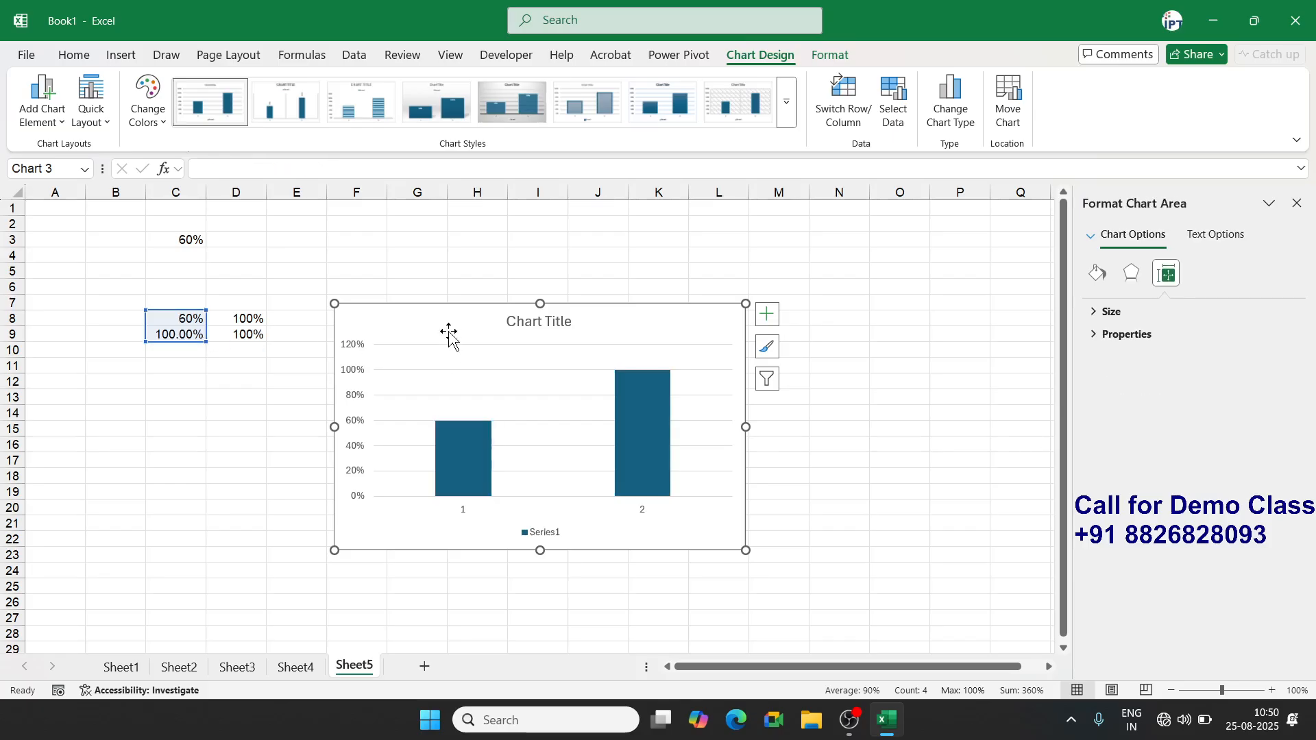
{"action": "key", "text": "Delete"}
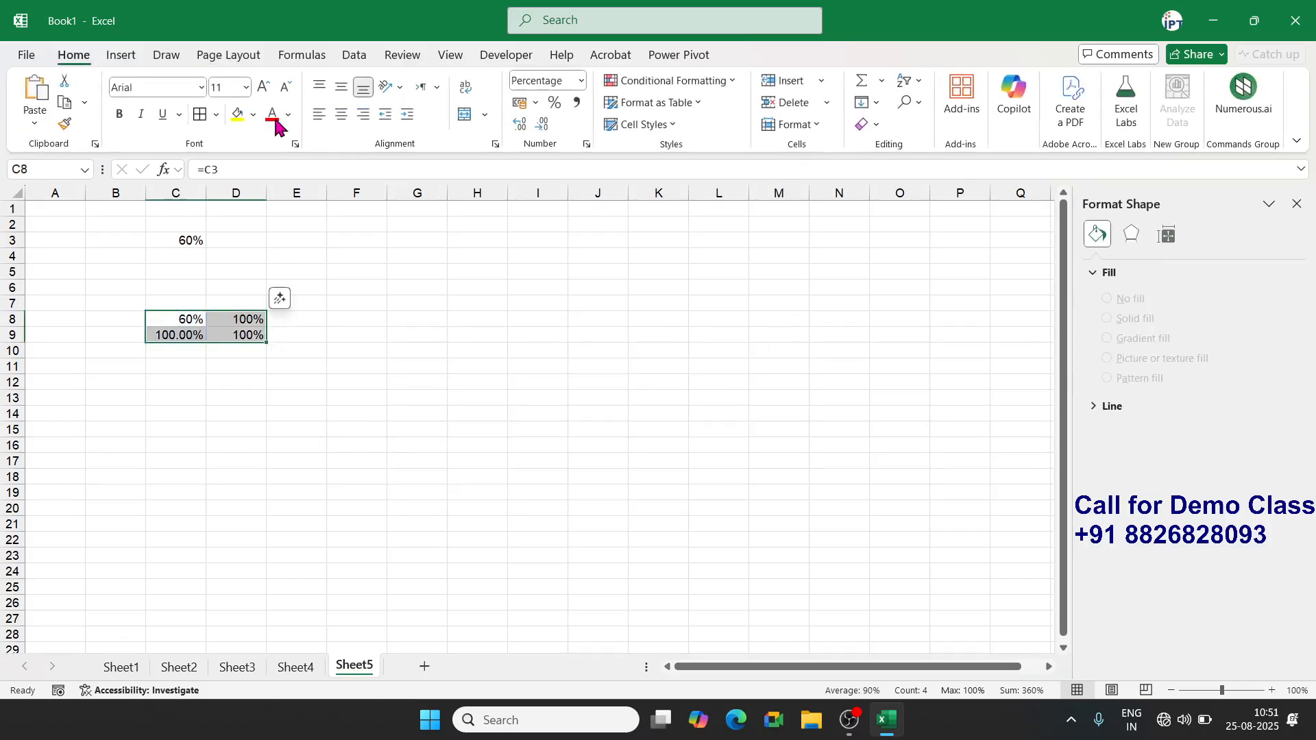
Insert a new 2-D clustered column chart from the selected range C8:D9
{"action": "left_click", "coordinate": [121, 55]}
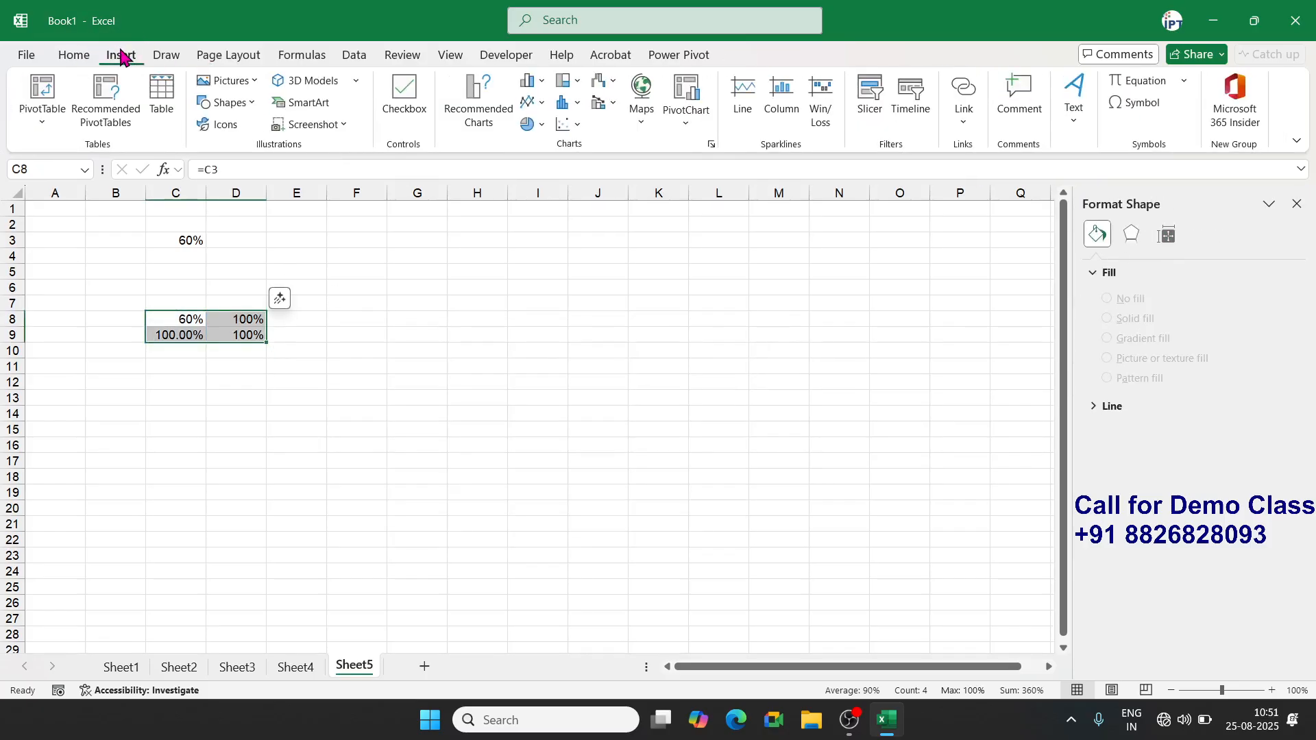
{"action": "left_click", "coordinate": [537, 86]}
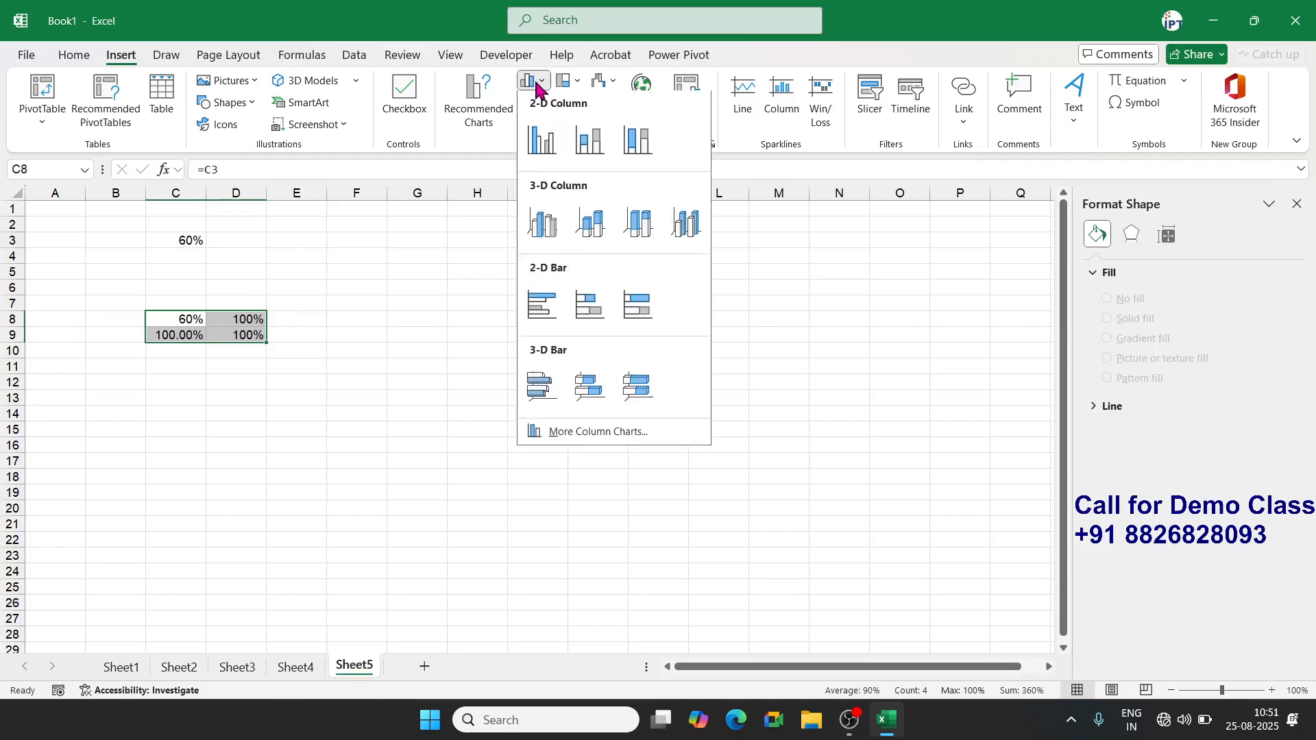
{"action": "left_click", "coordinate": [543, 139]}
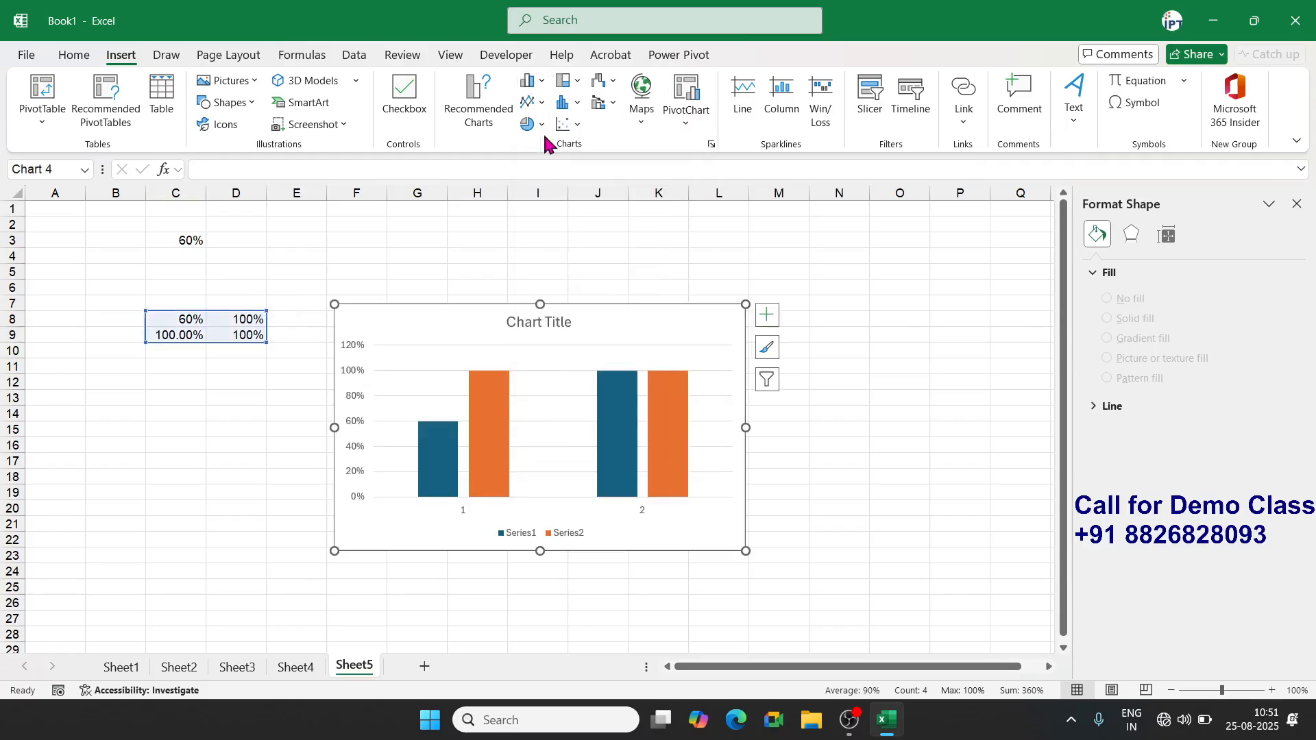
Limit the orange series to cell C9 and the blue series to cell C8, leaving out the column D values
{"action": "left_click", "coordinate": [487, 449]}
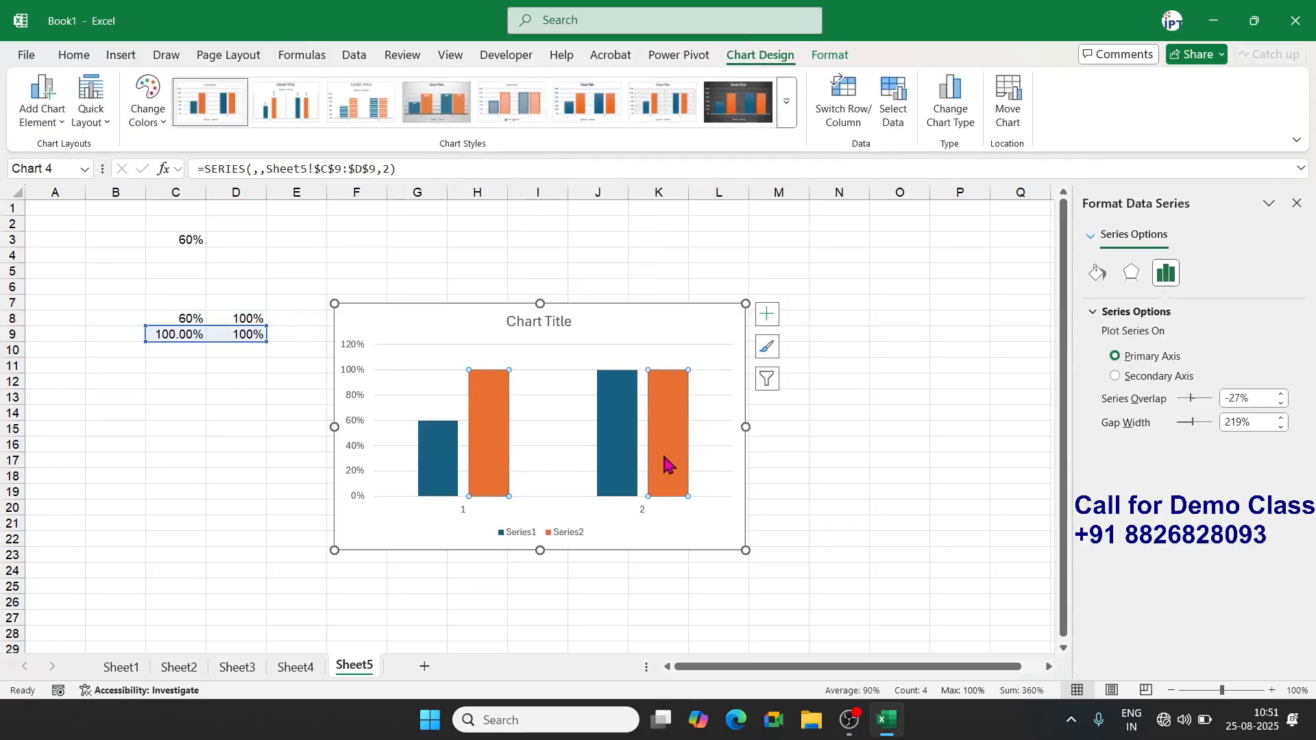
{"action": "mouse_move", "coordinate": [685, 469]}
{"action": "left_click_drag", "start_coordinate": [254, 344], "coordinate": [220, 346]}
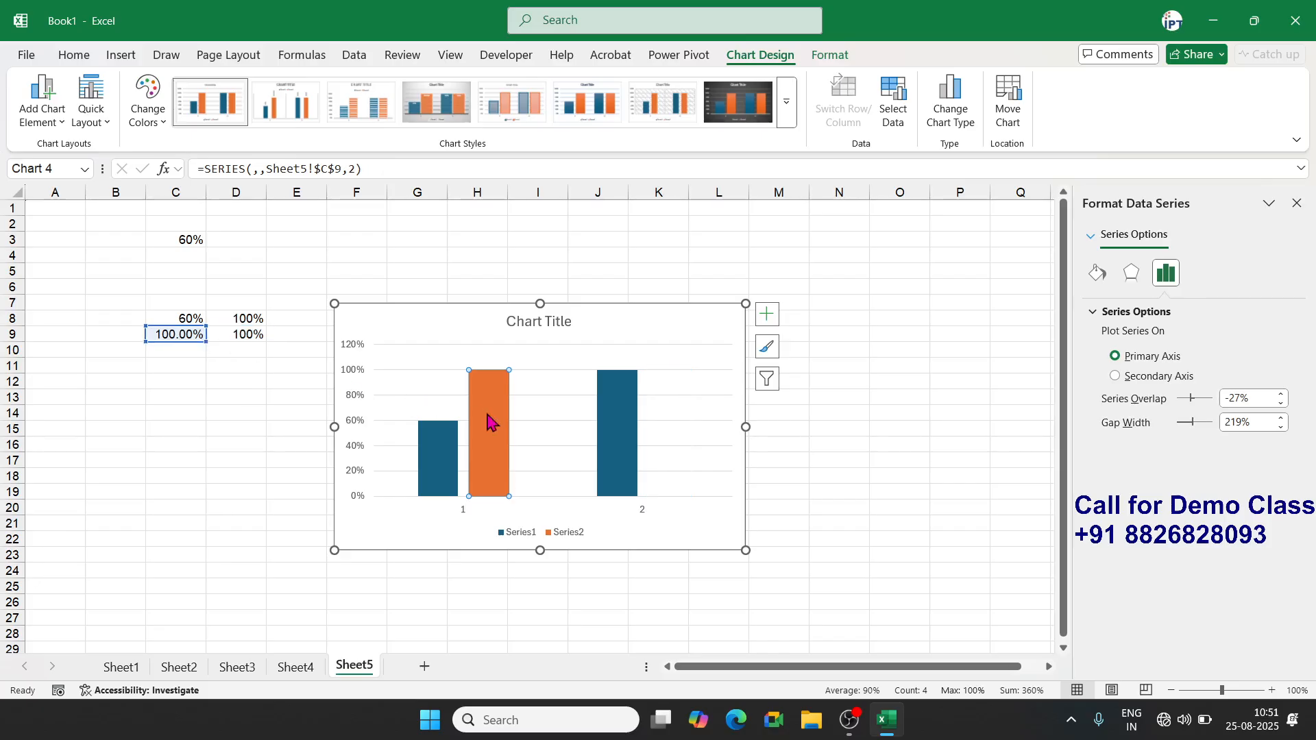
{"action": "left_click", "coordinate": [612, 455]}
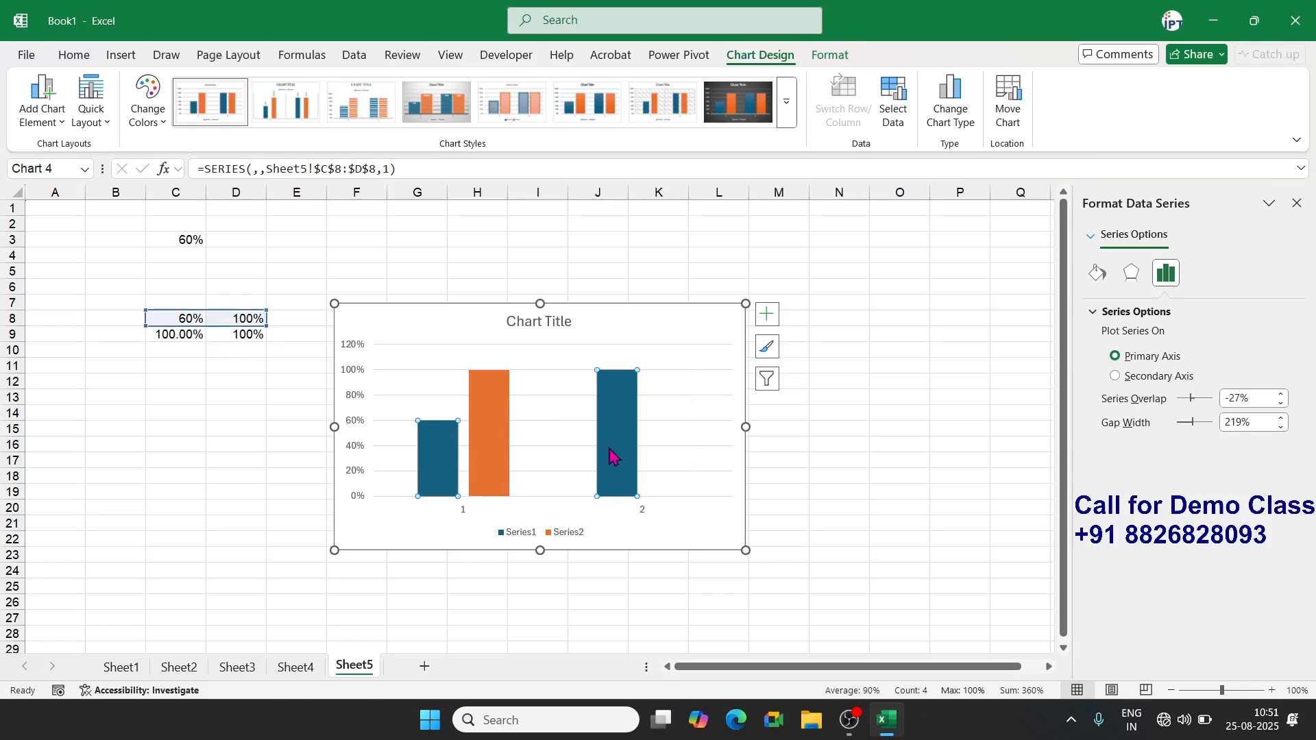
{"action": "left_click_drag", "start_coordinate": [267, 327], "coordinate": [219, 326]}
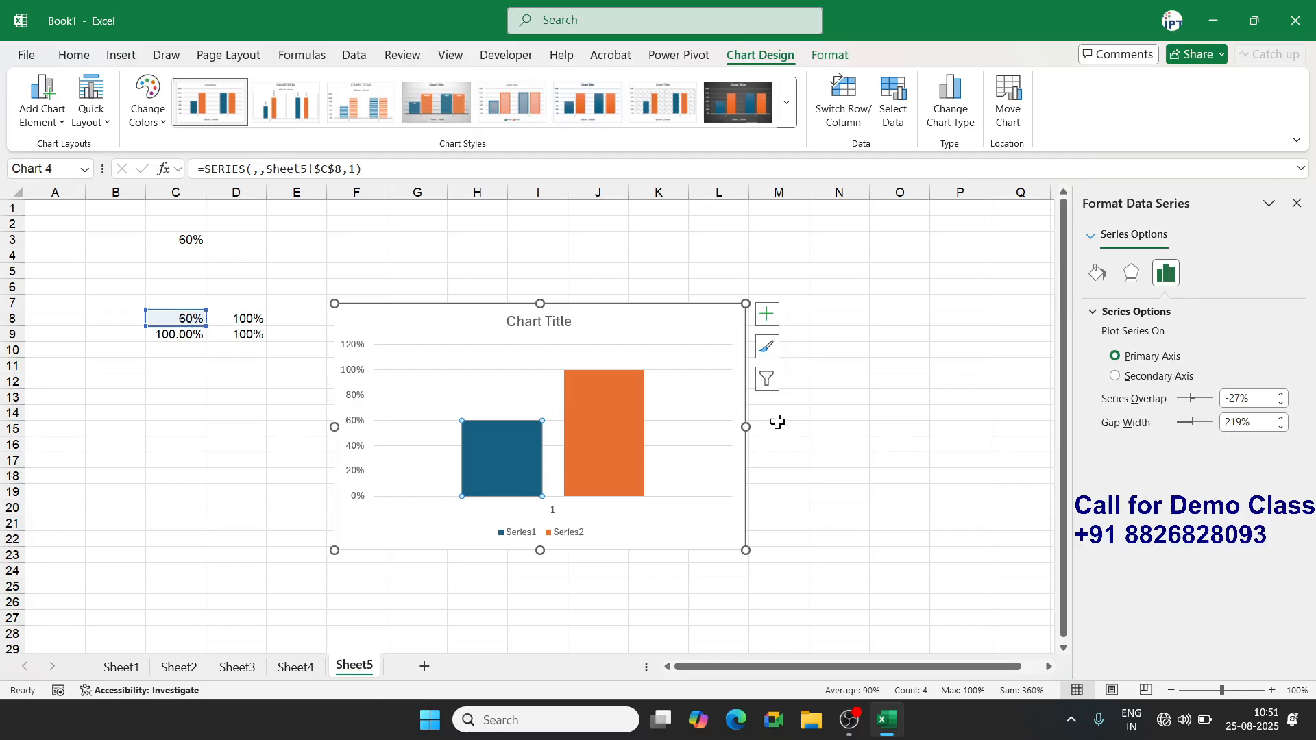
Set the series overlap to 100% and stretch the chart vertically to span about rows 3 to 26
{"action": "left_click", "coordinate": [633, 445]}
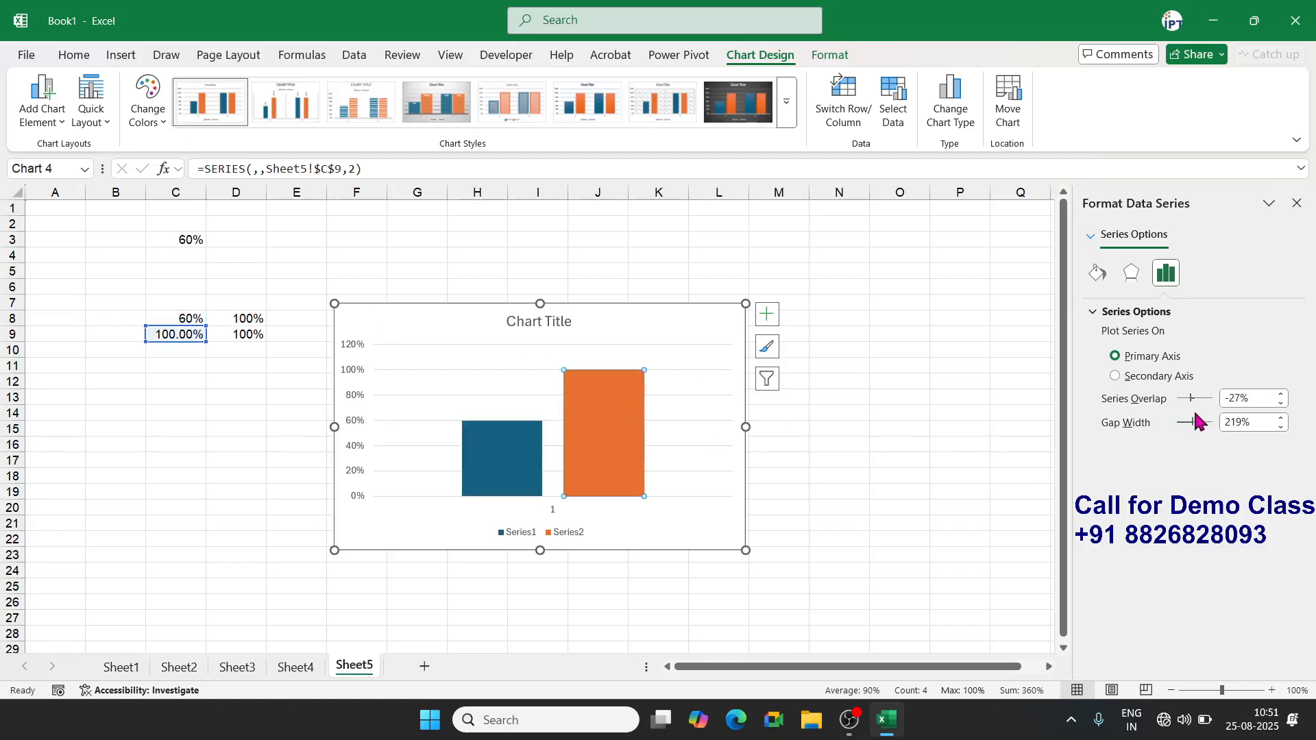
{"action": "left_click_drag", "start_coordinate": [1191, 405], "coordinate": [1209, 405]}
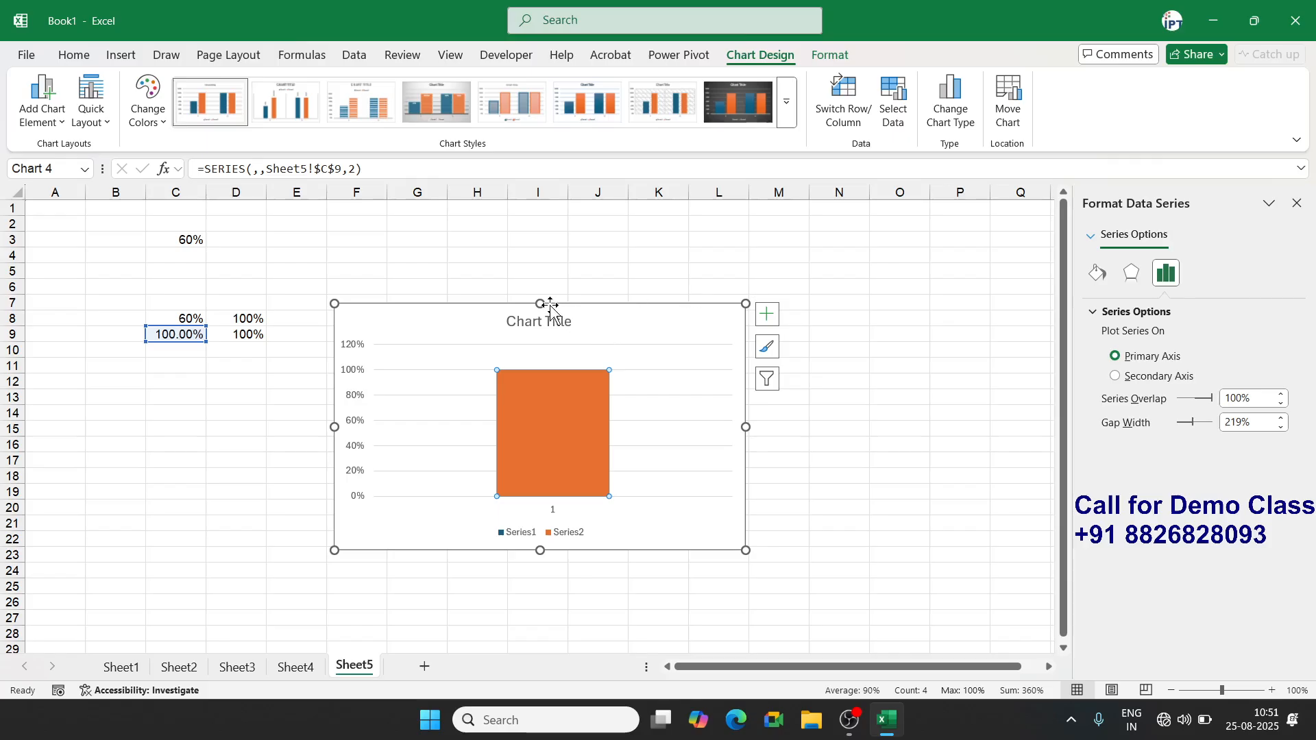
{"action": "left_click_drag", "start_coordinate": [541, 304], "coordinate": [523, 235]}
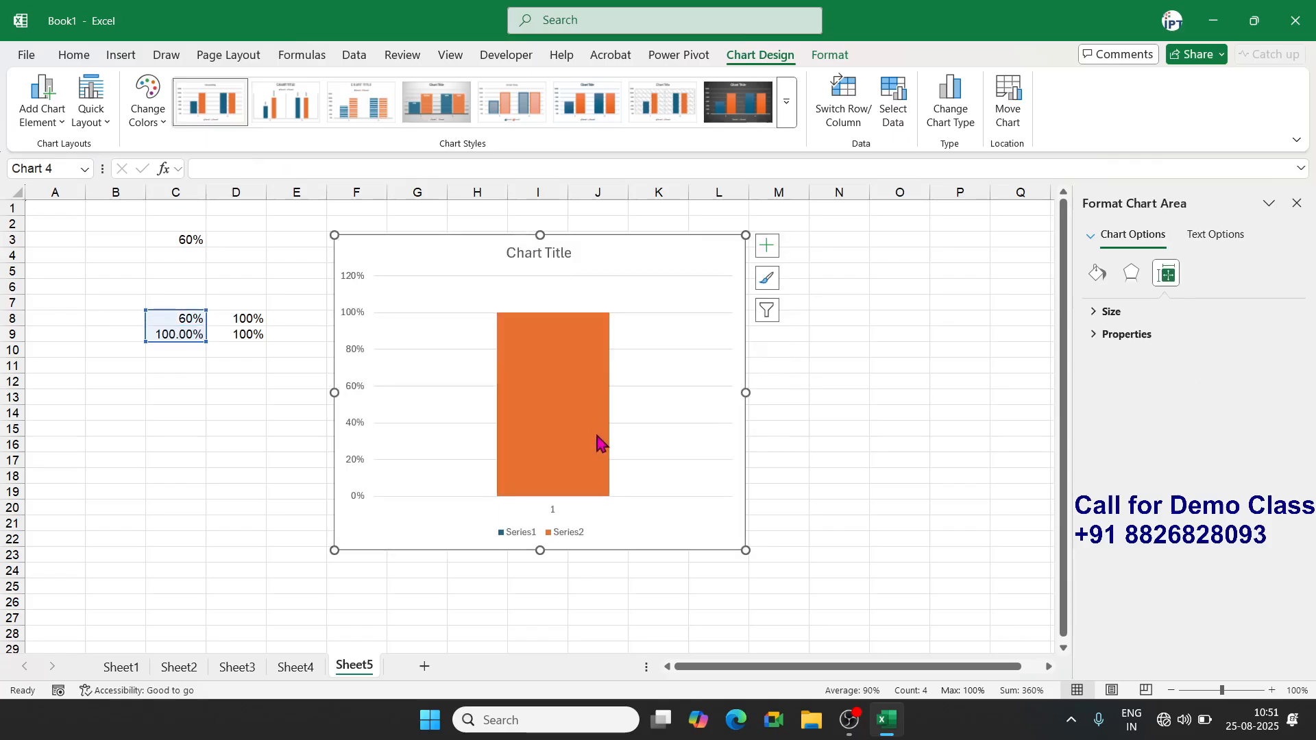
{"action": "left_click_drag", "start_coordinate": [542, 550], "coordinate": [549, 613]}
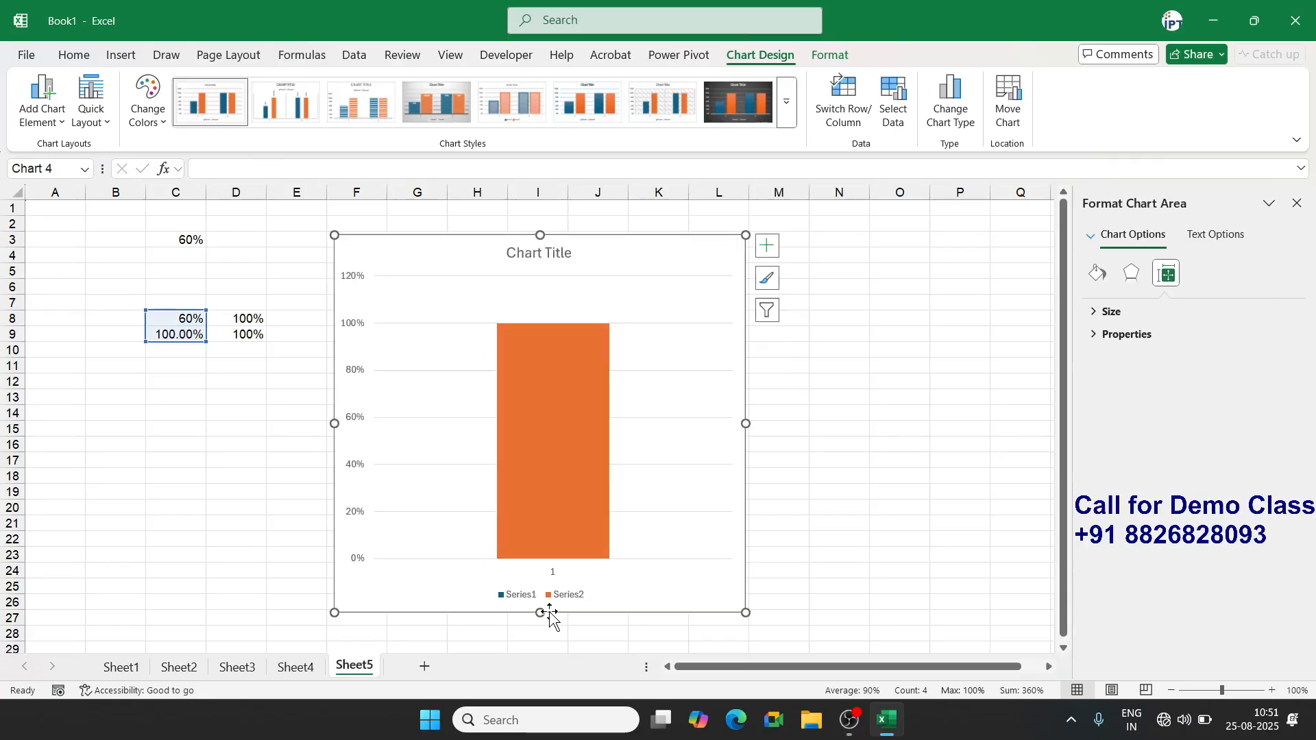
Change the orange 100% series' plot order to 1 in its SERIES formula so it sits behind the blue 60% series
{"action": "left_click", "coordinate": [571, 478]}
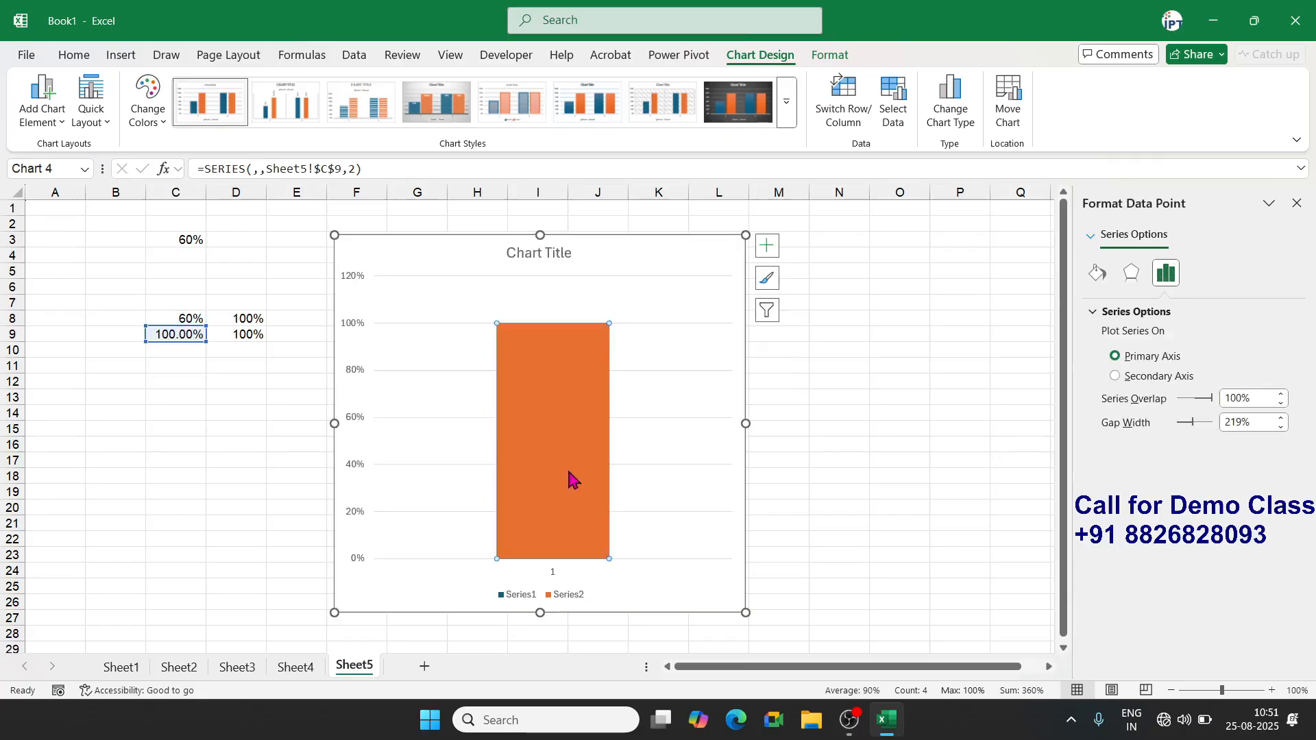
{"action": "left_click", "coordinate": [353, 171]}
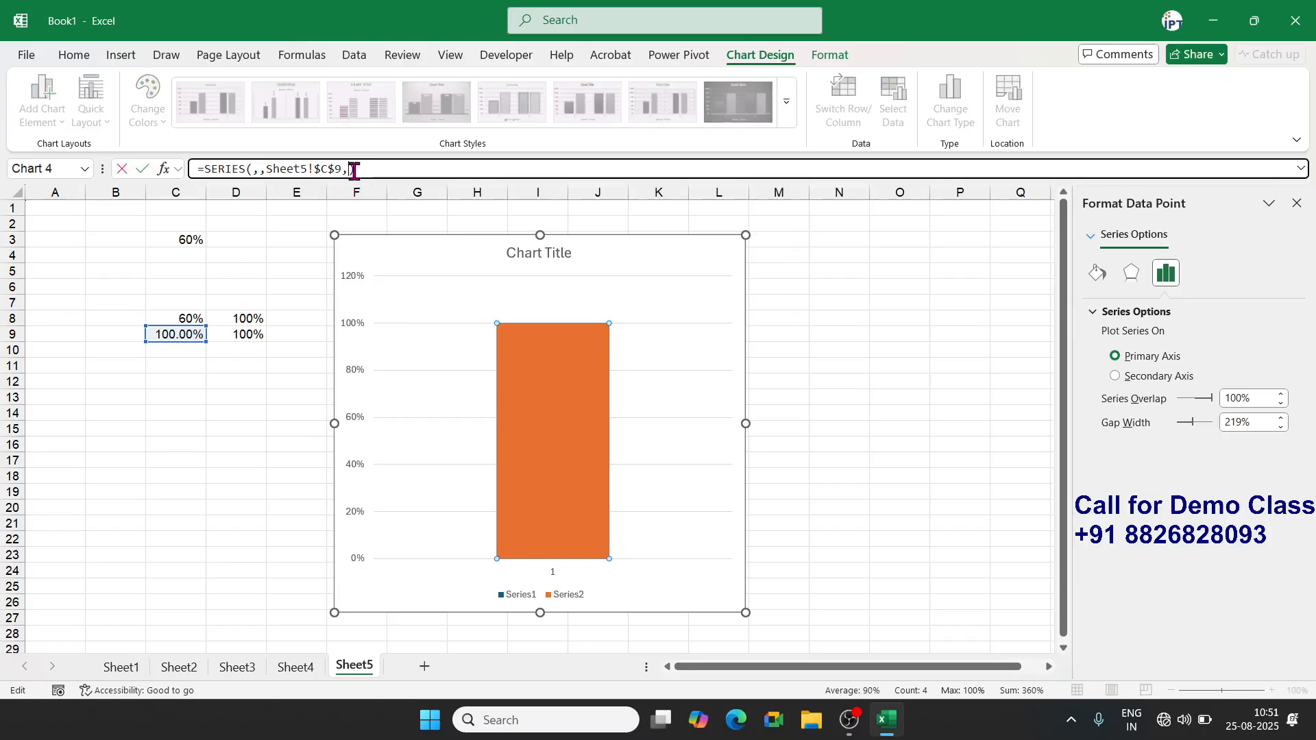
{"action": "key", "text": "Return"}
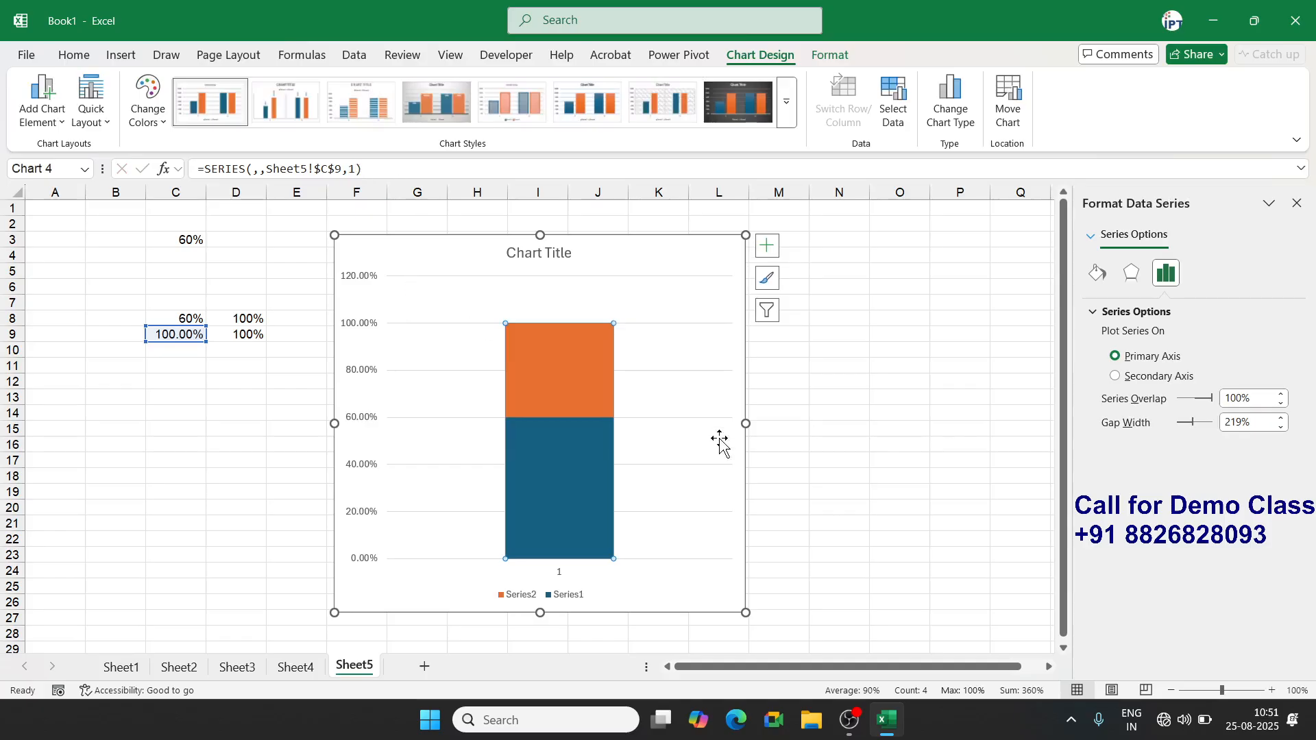
{"action": "left_click", "coordinate": [896, 364]}
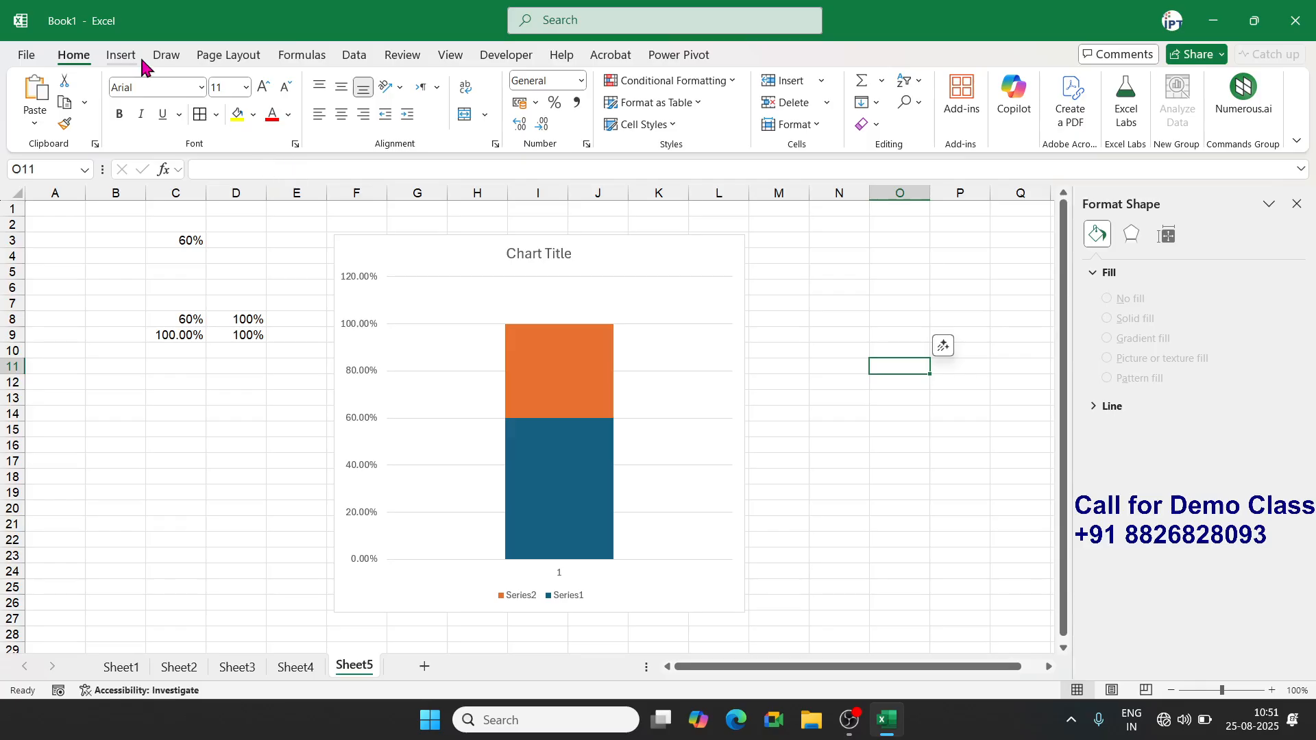
Draw a cylinder shape about 11.3 cm high and 4.3 cm wide over columns N to P beside the chart
{"action": "left_click", "coordinate": [122, 55]}
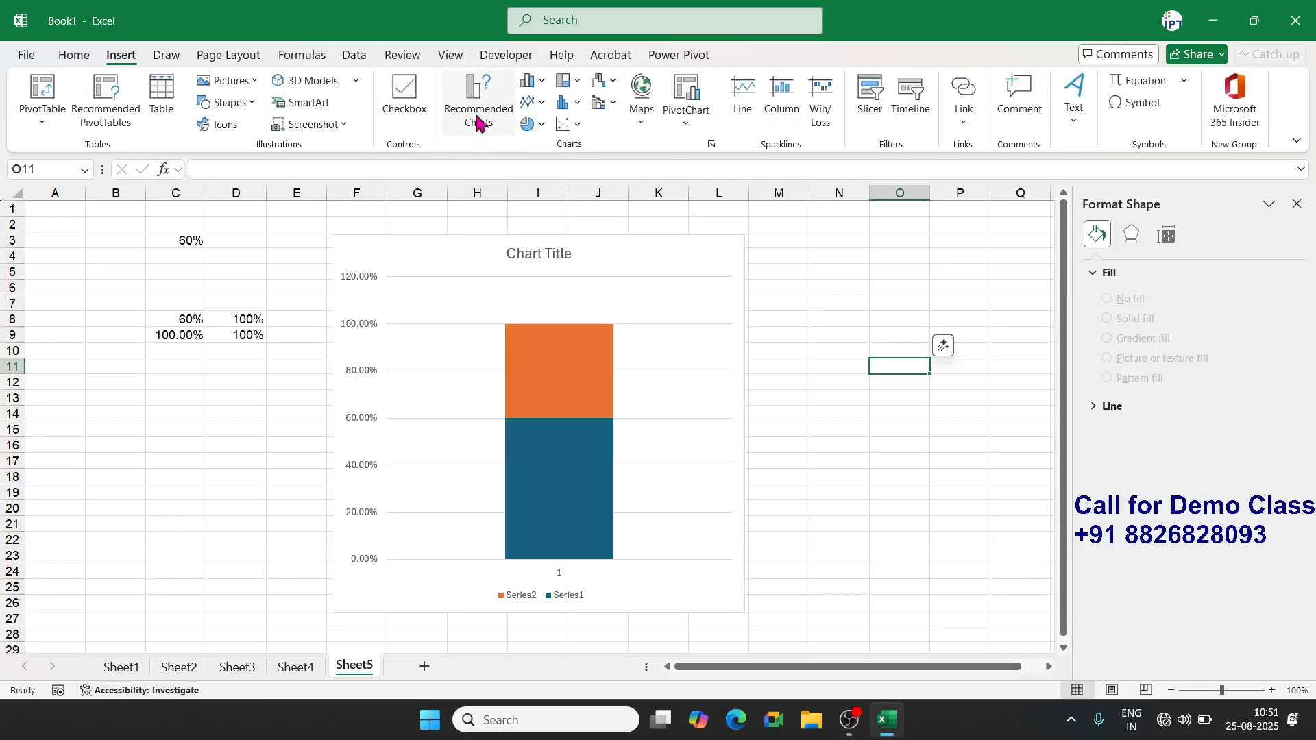
{"action": "left_click", "coordinate": [247, 103]}
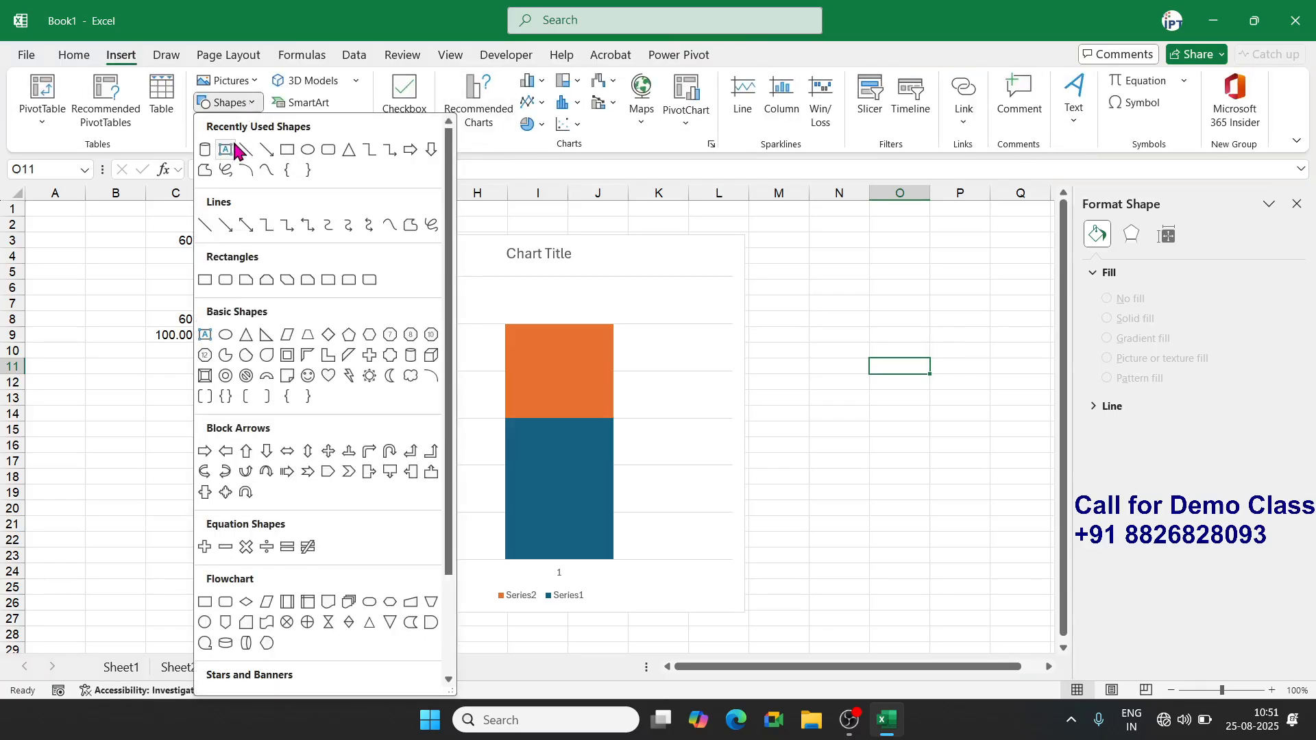
{"action": "left_click", "coordinate": [209, 154]}
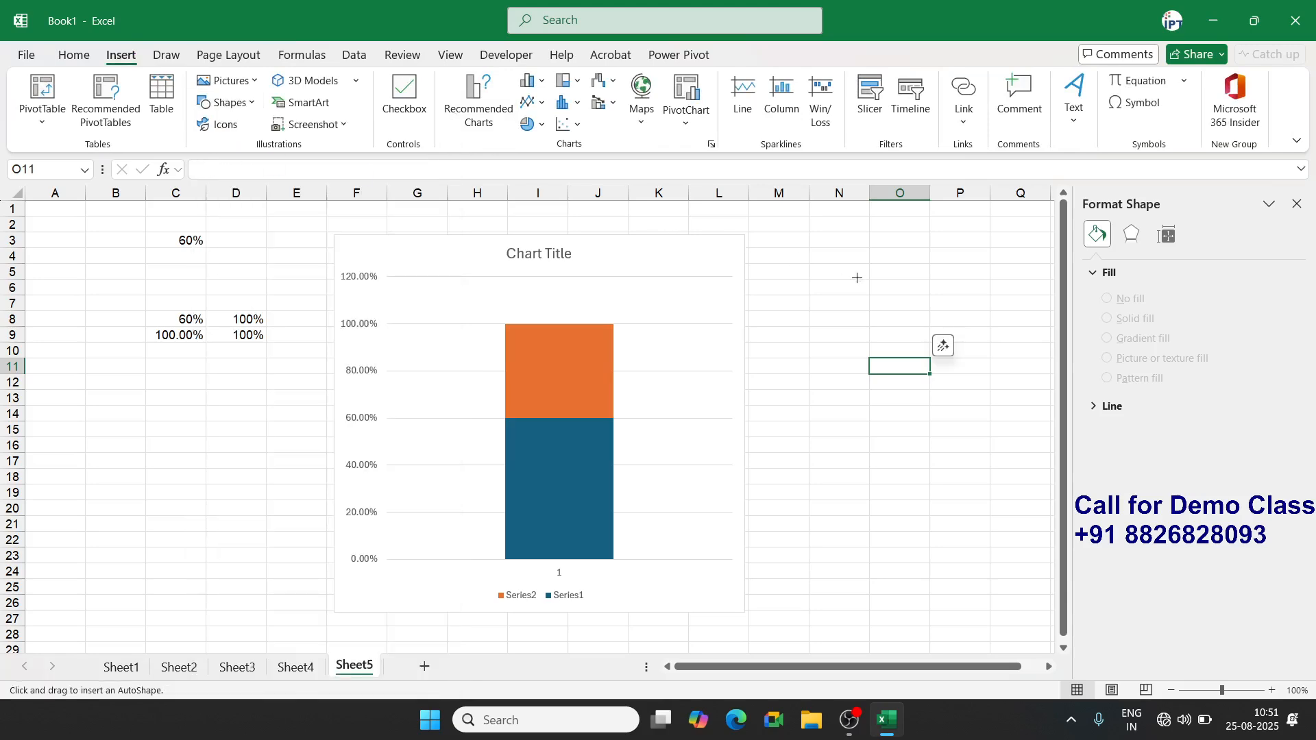
{"action": "mouse_move", "coordinate": [836, 266]}
{"action": "left_mouse_down"}
{"action": "mouse_move", "coordinate": [960, 508]}
{"action": "mouse_move", "coordinate": [975, 632]}
{"action": "left_mouse_up"}
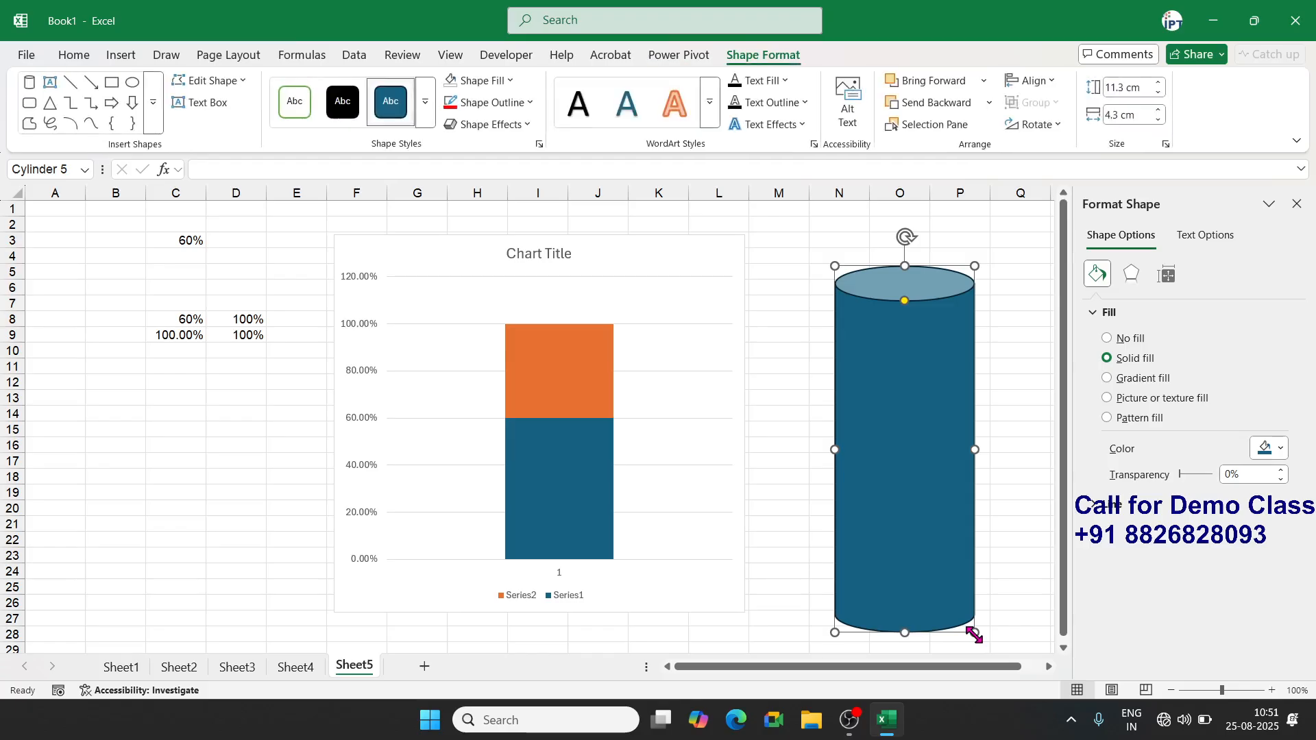
Give the cylinder no fill and a red outline 3 pt thick
{"action": "left_click", "coordinate": [501, 80]}
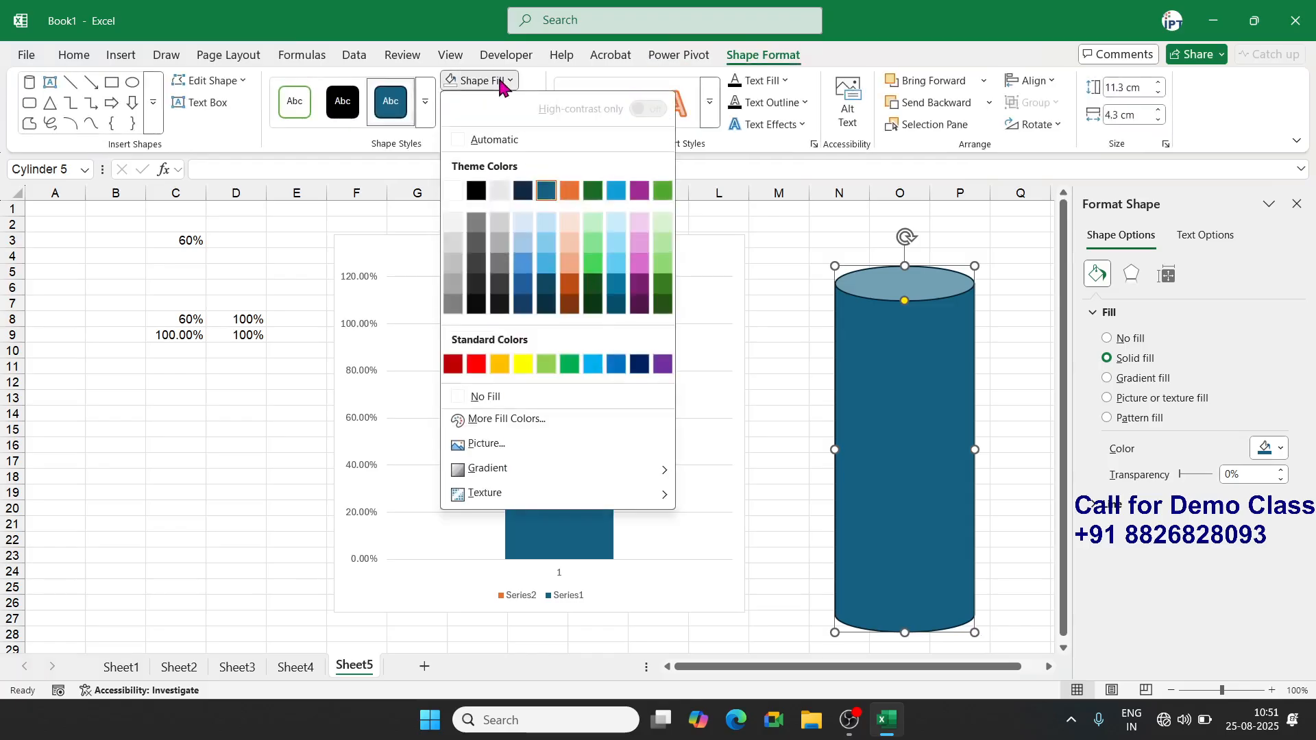
{"action": "left_click", "coordinate": [497, 392]}
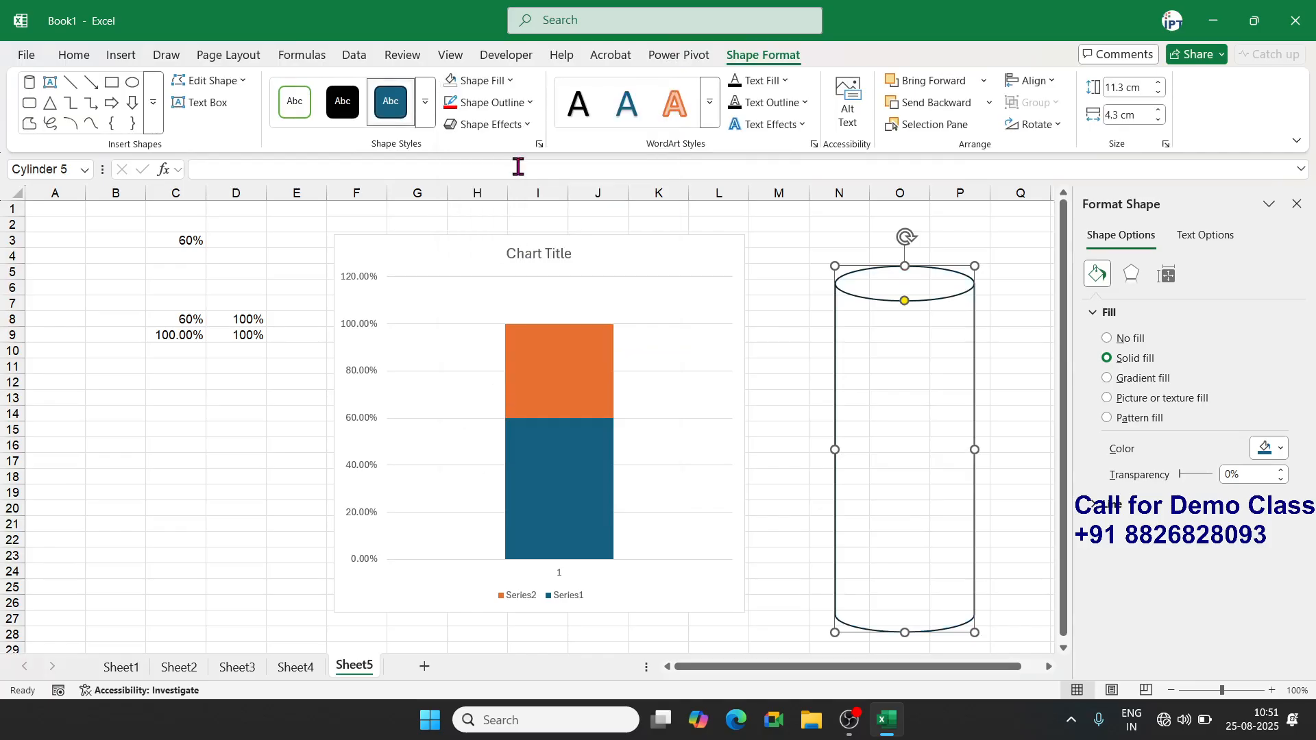
{"action": "left_click", "coordinate": [492, 103]}
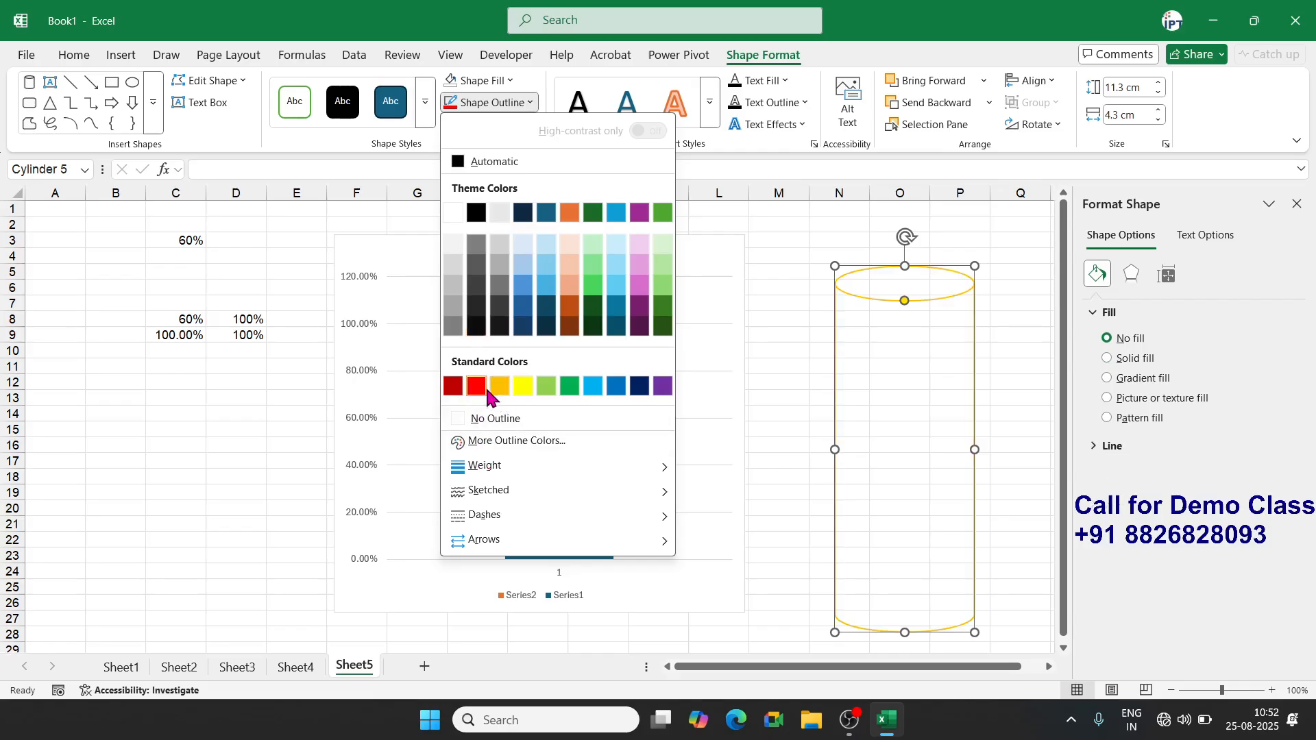
{"action": "left_click", "coordinate": [483, 391]}
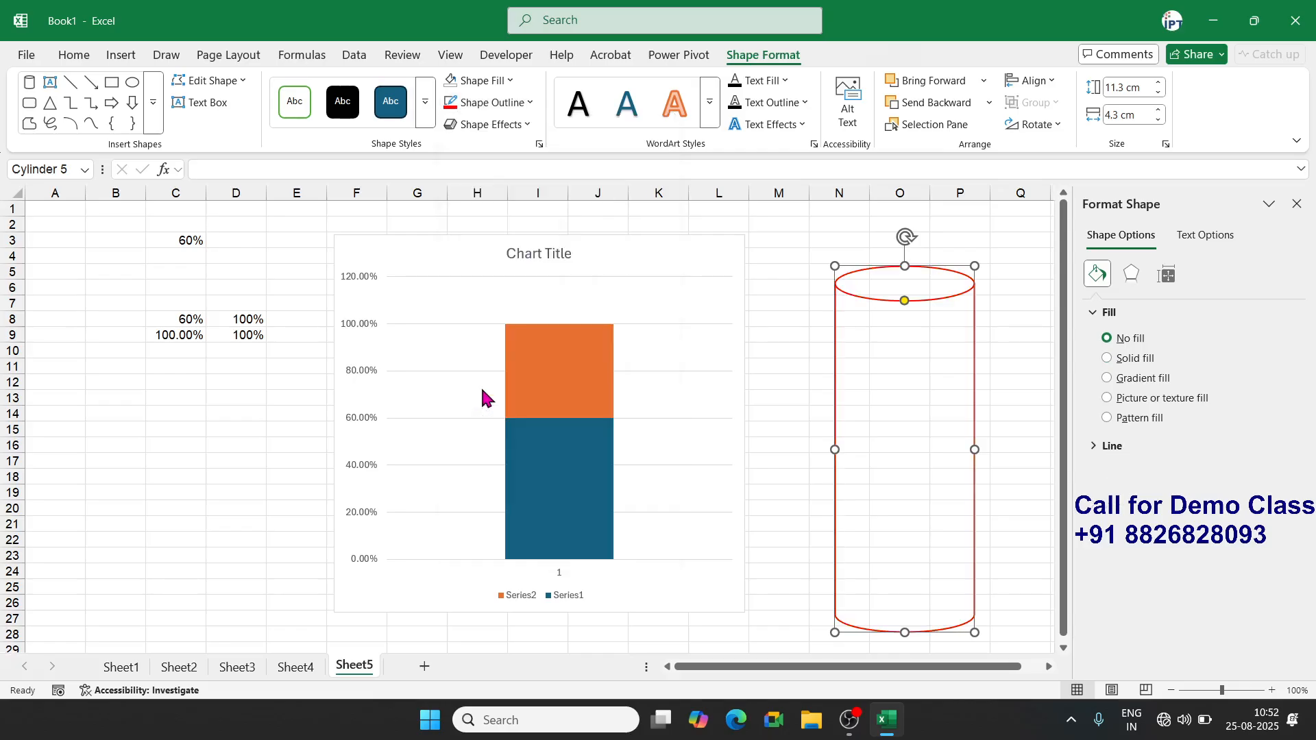
{"action": "left_click", "coordinate": [482, 102]}
{"action": "mouse_move", "coordinate": [549, 464]}
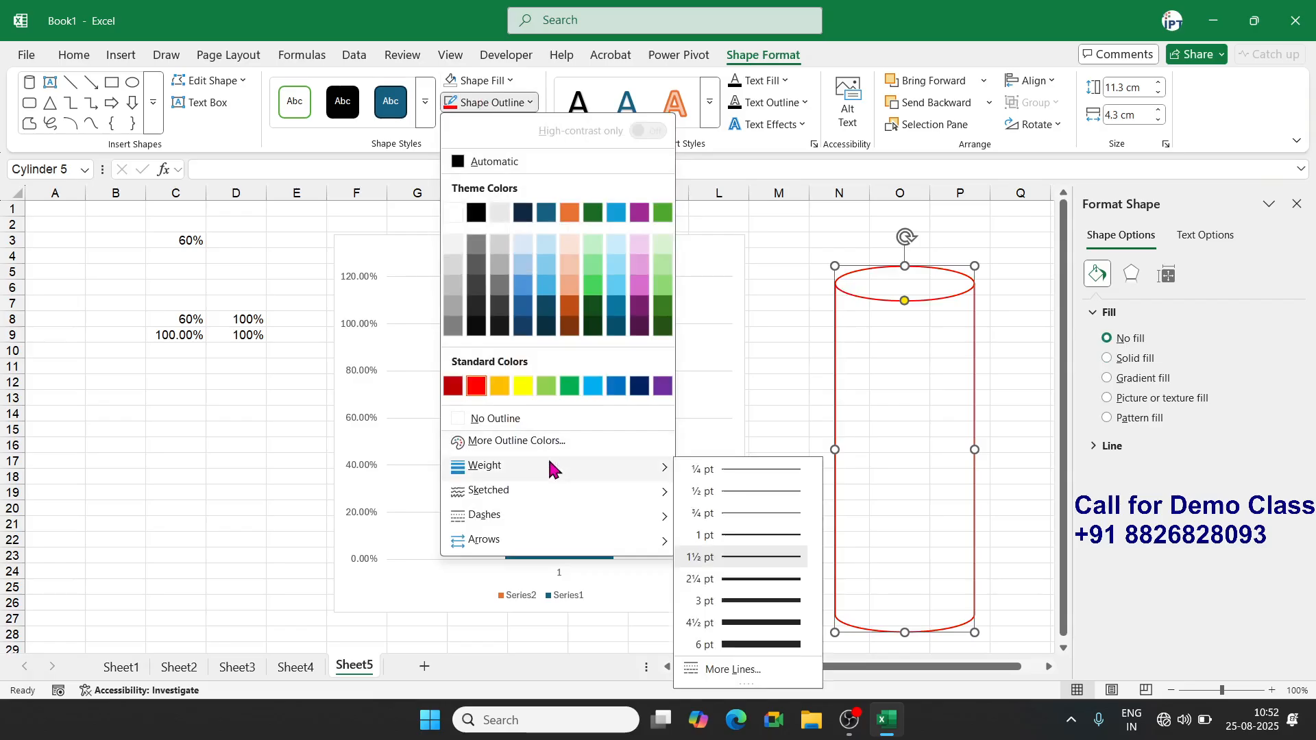
{"action": "left_click", "coordinate": [739, 601]}
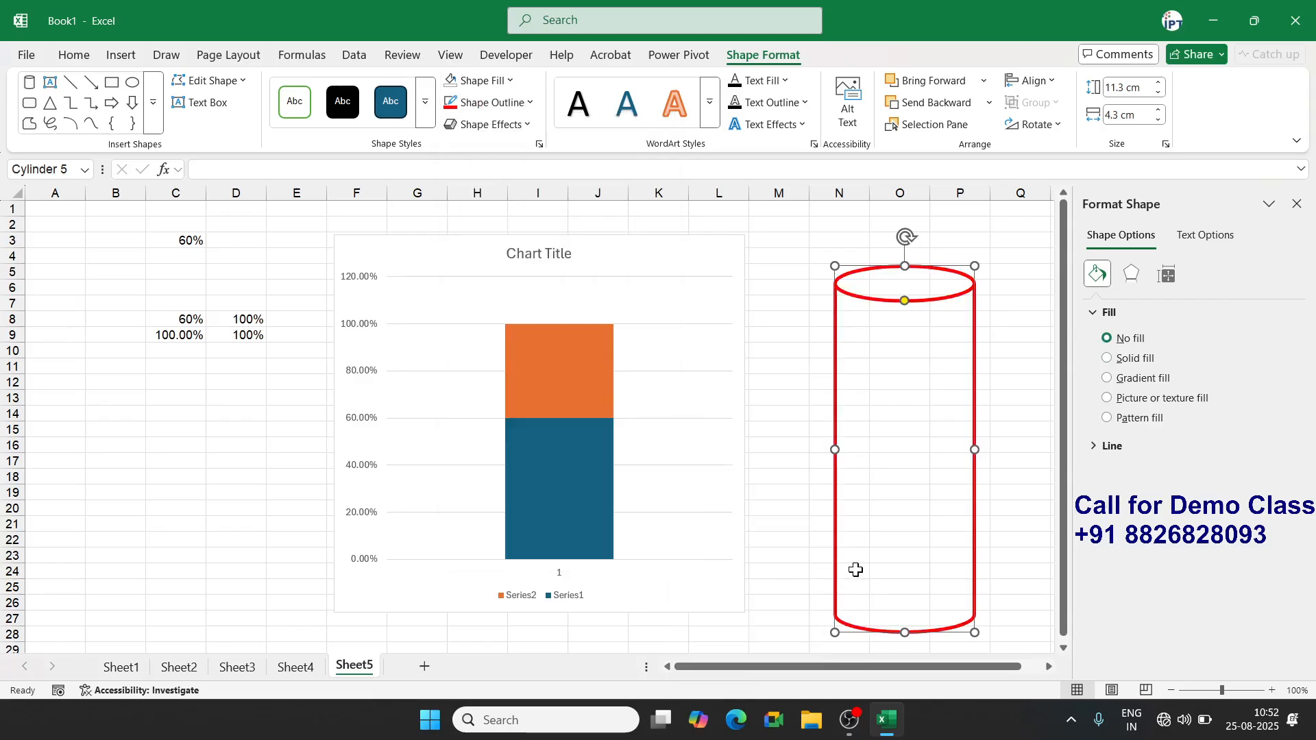
Copy the outlined cylinder and apply it from the clipboard as the picture fill of the orange 100% column
{"action": "key", "text": "ctrl+v"}
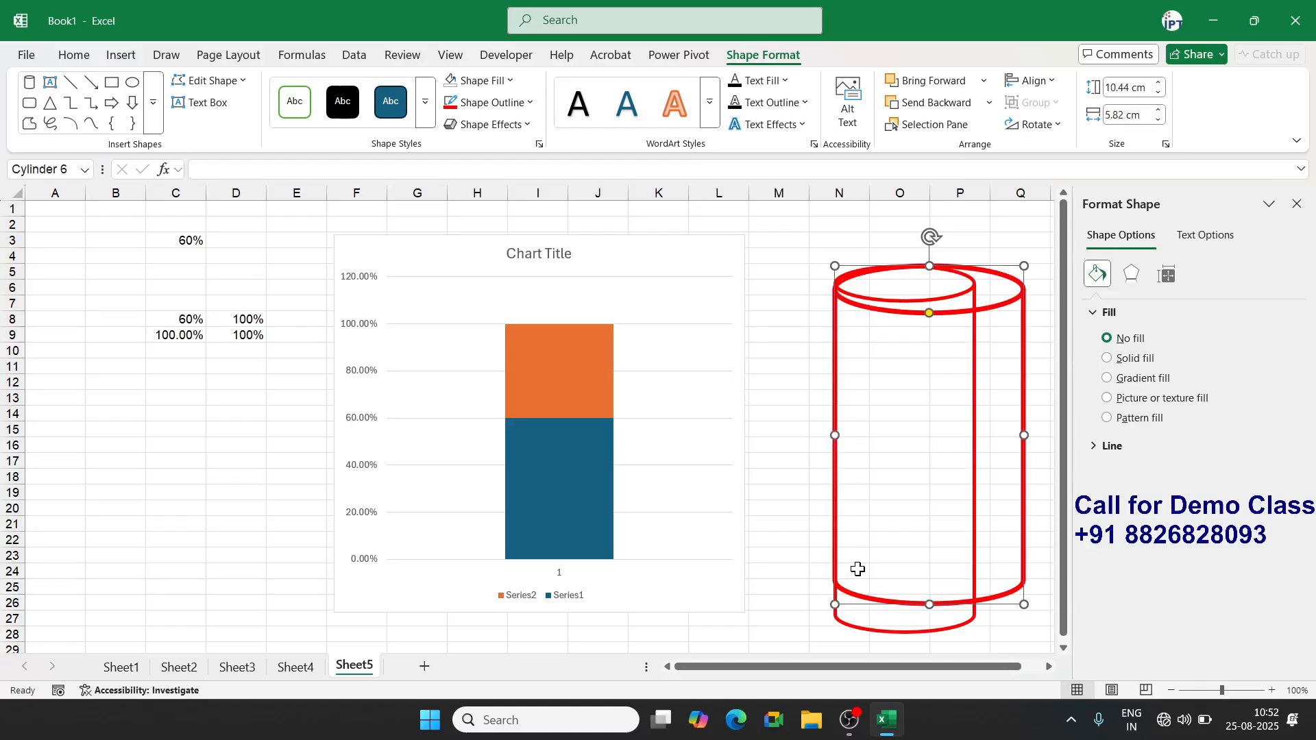
{"action": "key", "text": "ctrl+z"}
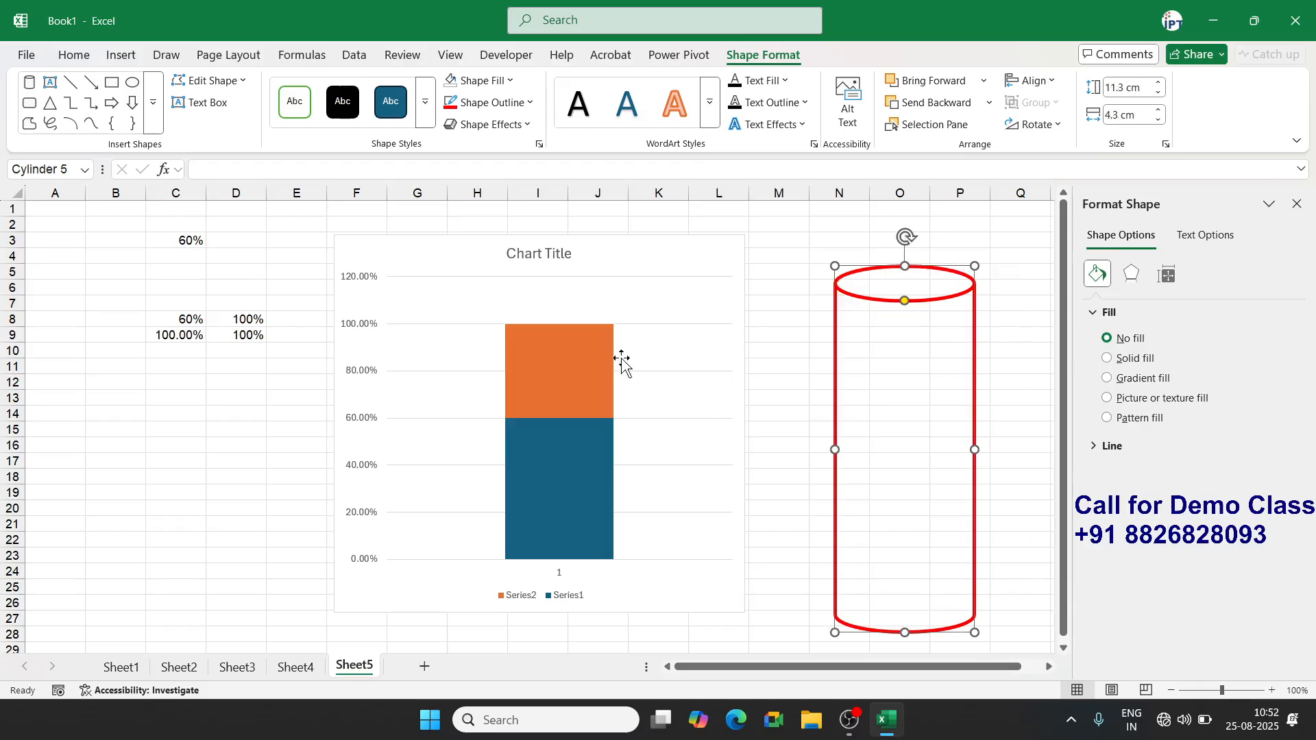
{"action": "left_click", "coordinate": [589, 364]}
{"action": "left_click", "coordinate": [589, 364]}
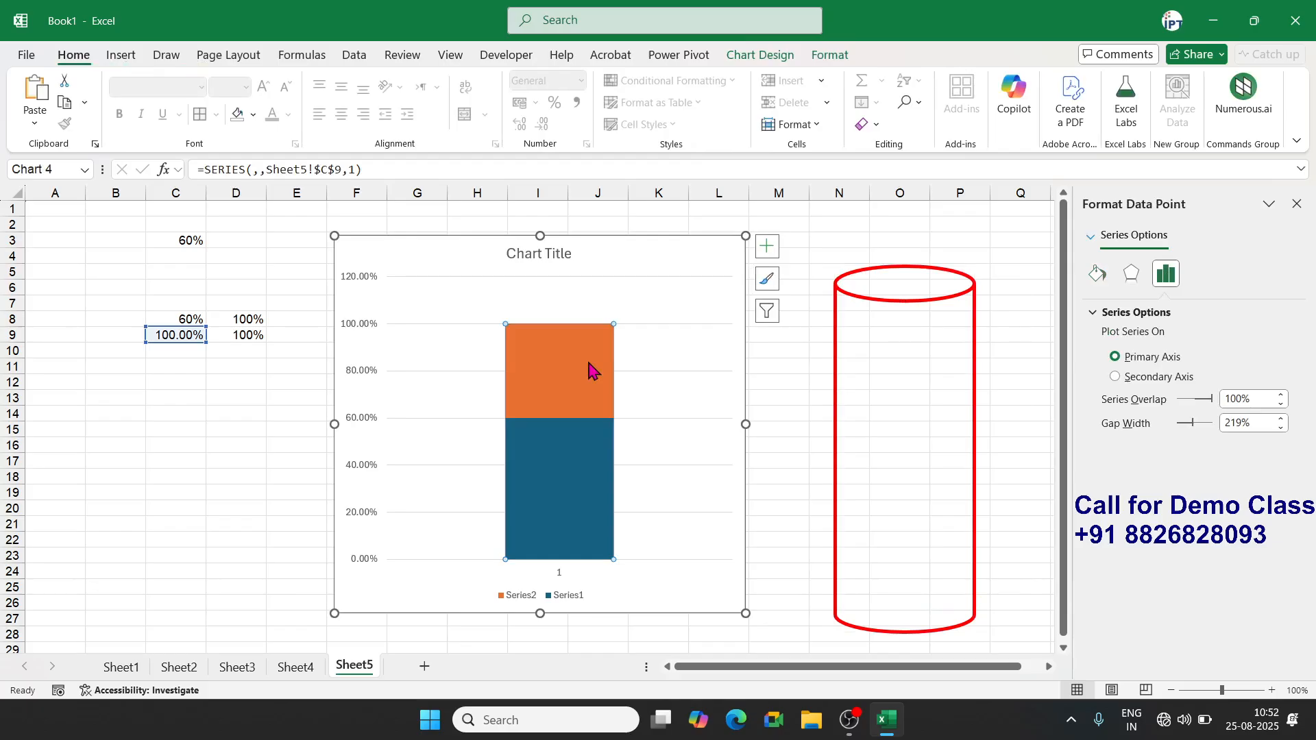
{"action": "left_click", "coordinate": [1097, 275]}
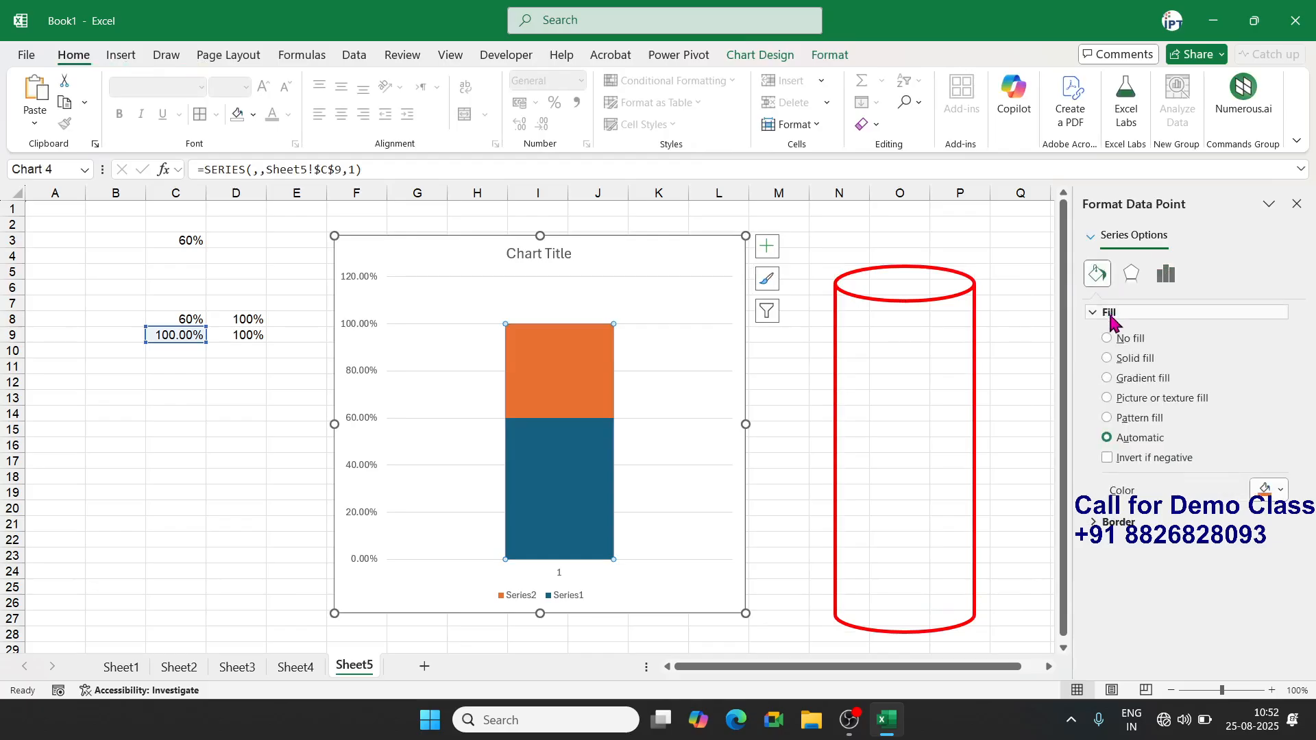
{"action": "left_click", "coordinate": [1108, 398]}
{"action": "left_click", "coordinate": [1211, 517]}
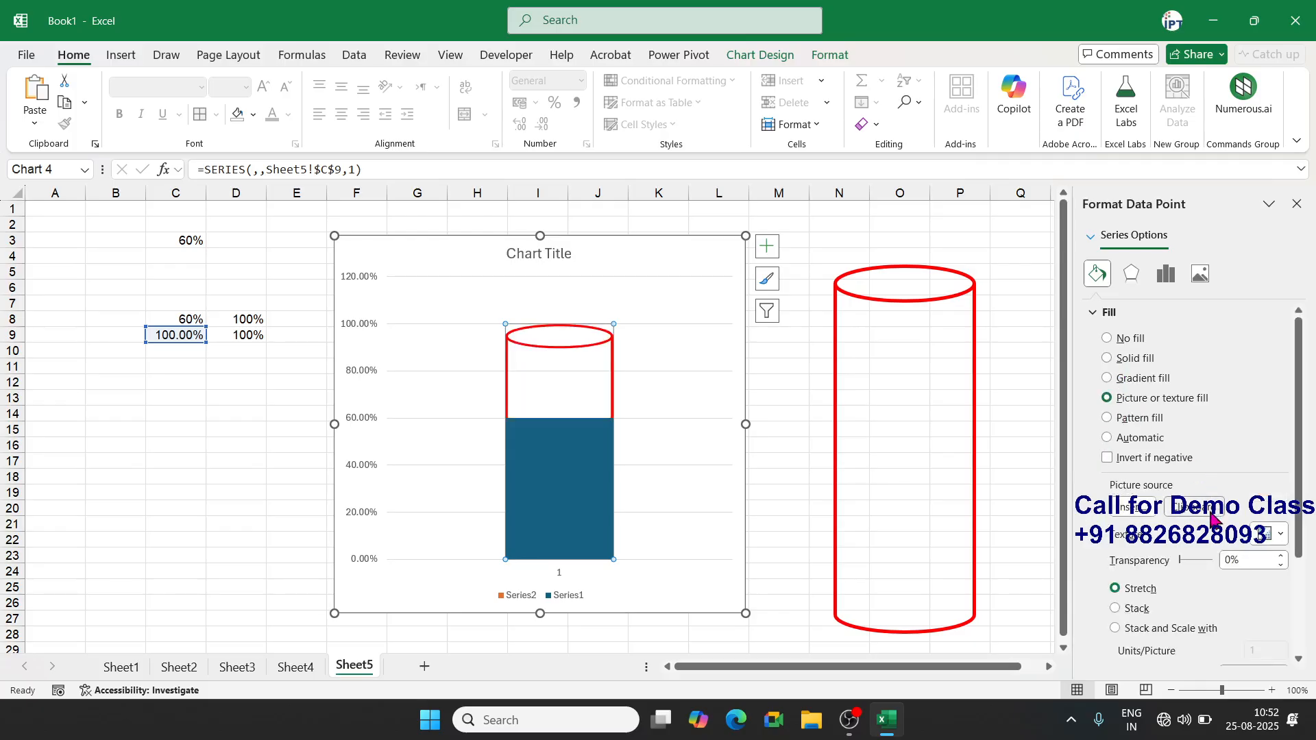
Fill the drawn cylinder with solid red and remove its outline
{"action": "left_click", "coordinate": [838, 391]}
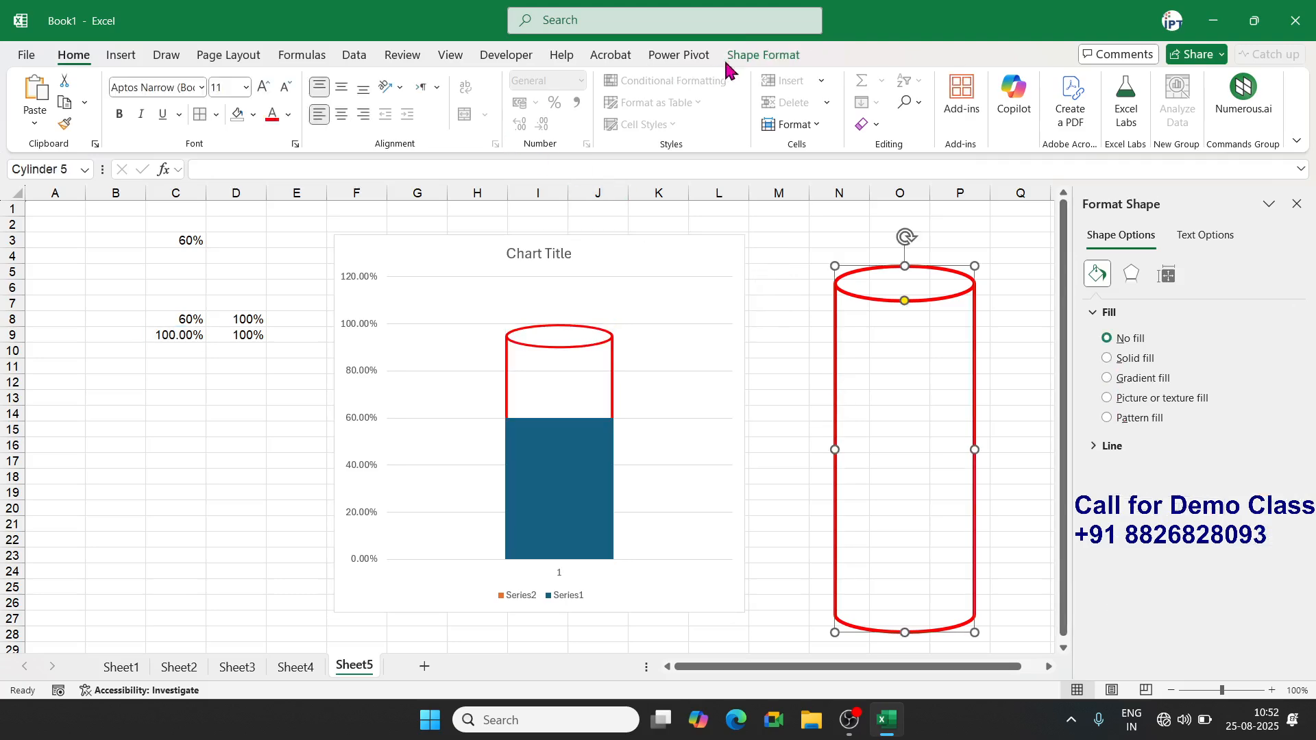
{"action": "left_click", "coordinate": [746, 55]}
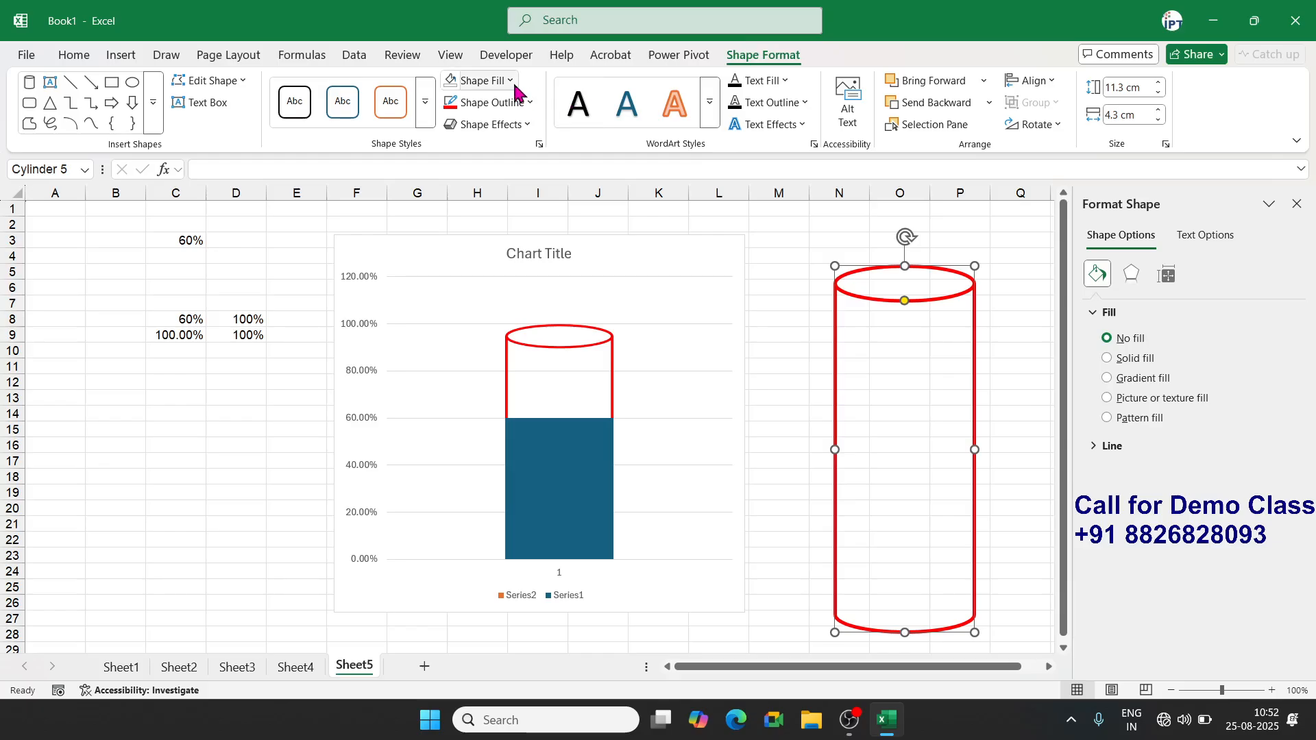
{"action": "left_click", "coordinate": [480, 80]}
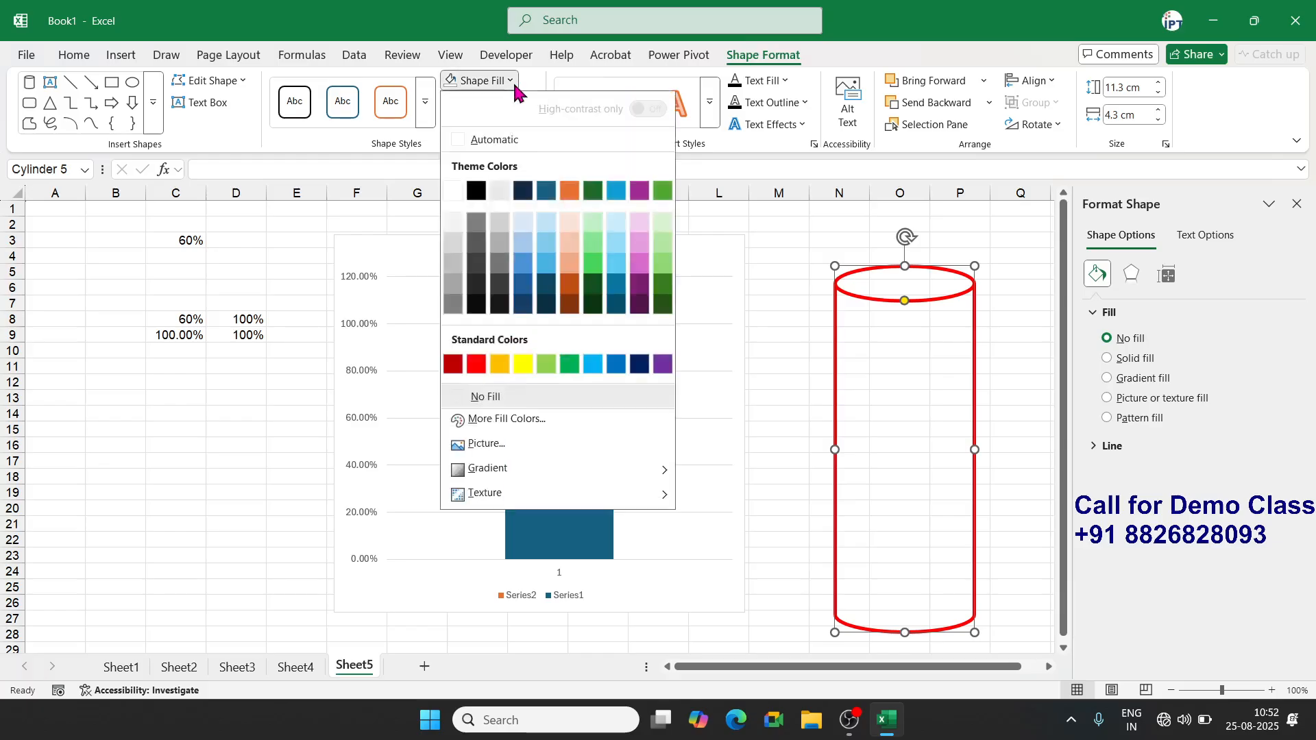
{"action": "left_click", "coordinate": [477, 365]}
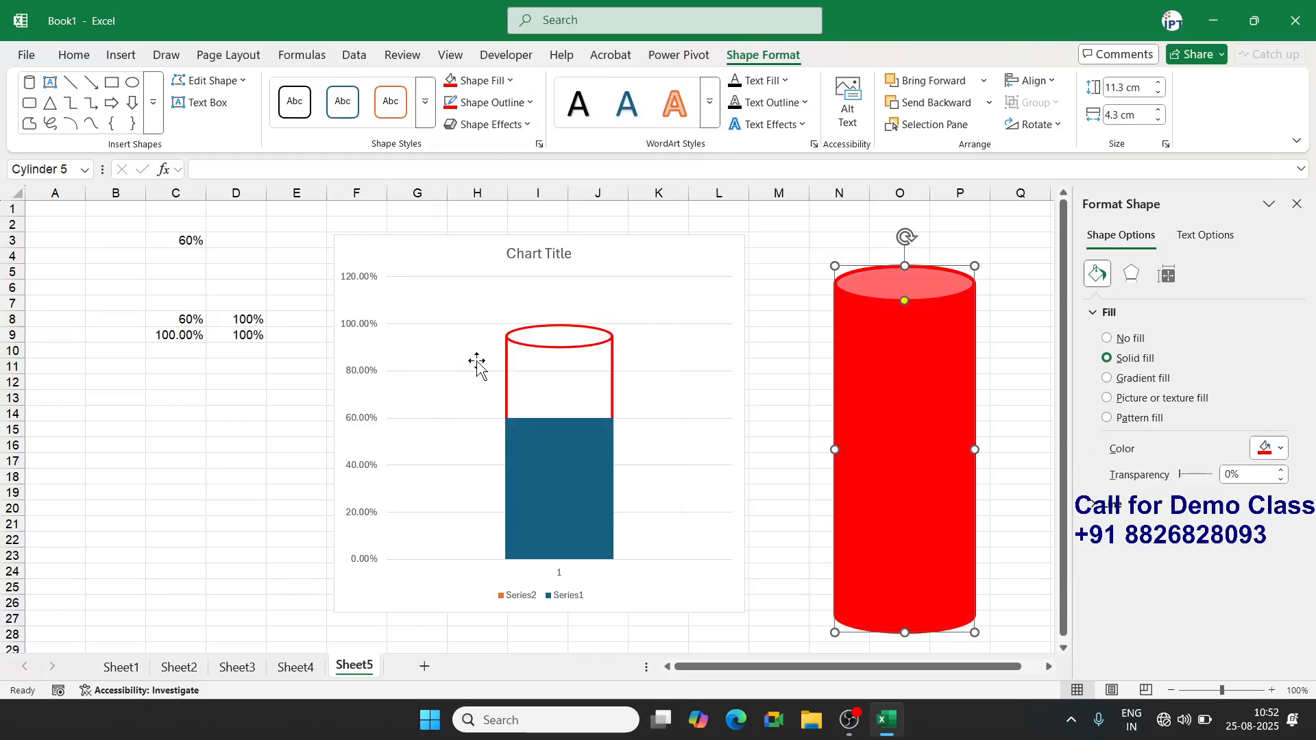
{"action": "left_click", "coordinate": [528, 103]}
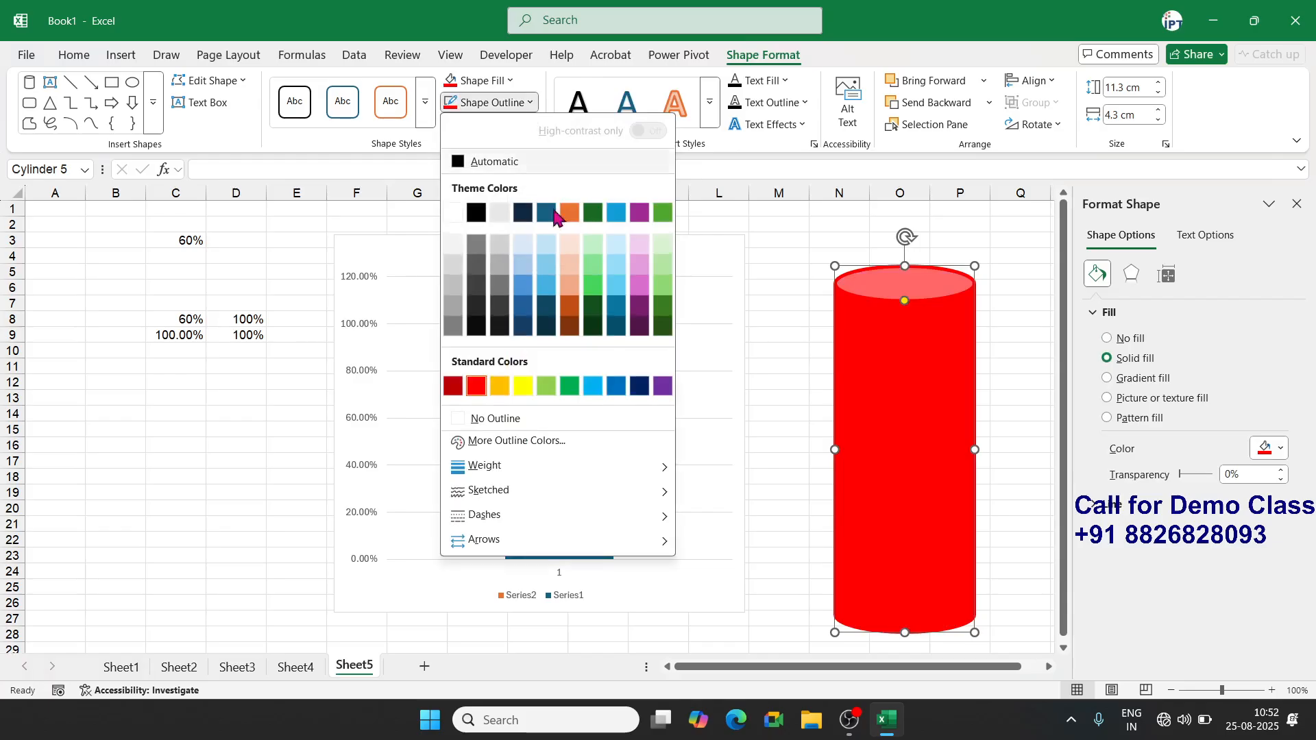
{"action": "left_click", "coordinate": [541, 419]}
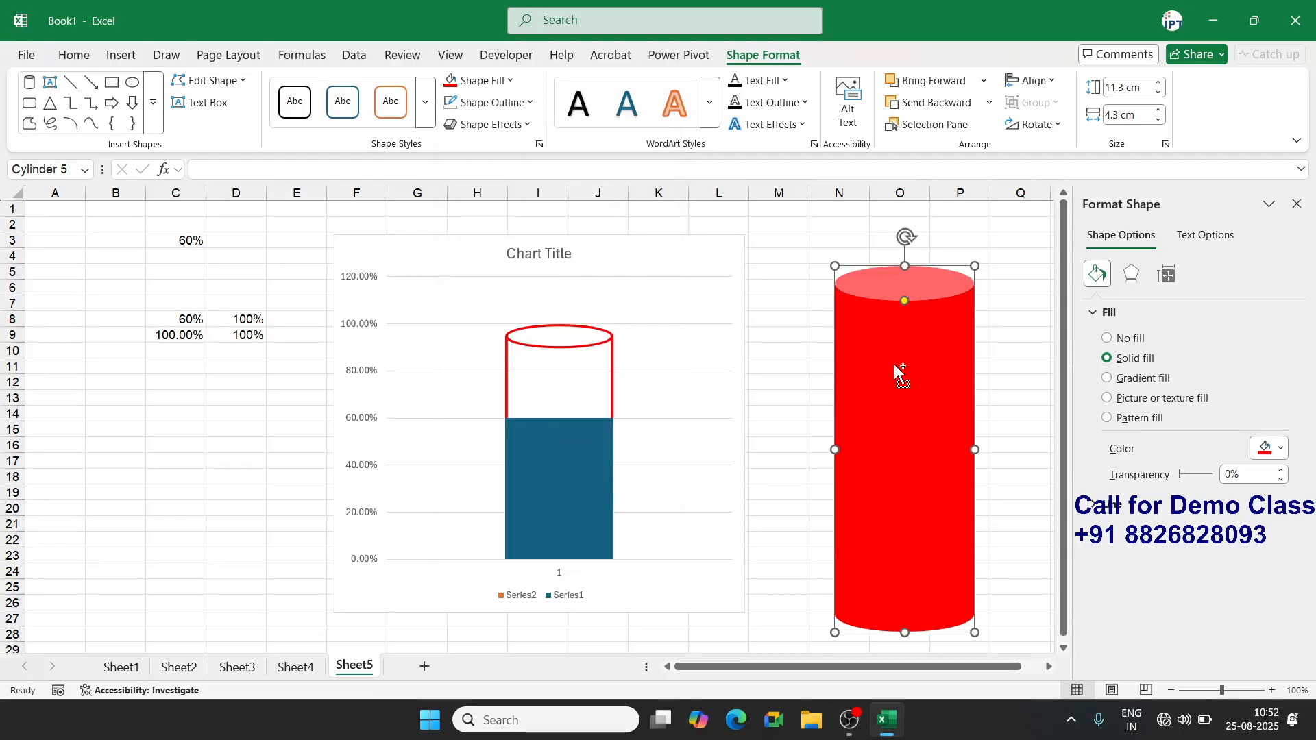
Apply the copied solid red cylinder as the picture fill of the blue 60% column, and delete the drawn cylinder from the sheet
{"action": "left_click", "coordinate": [557, 461]}
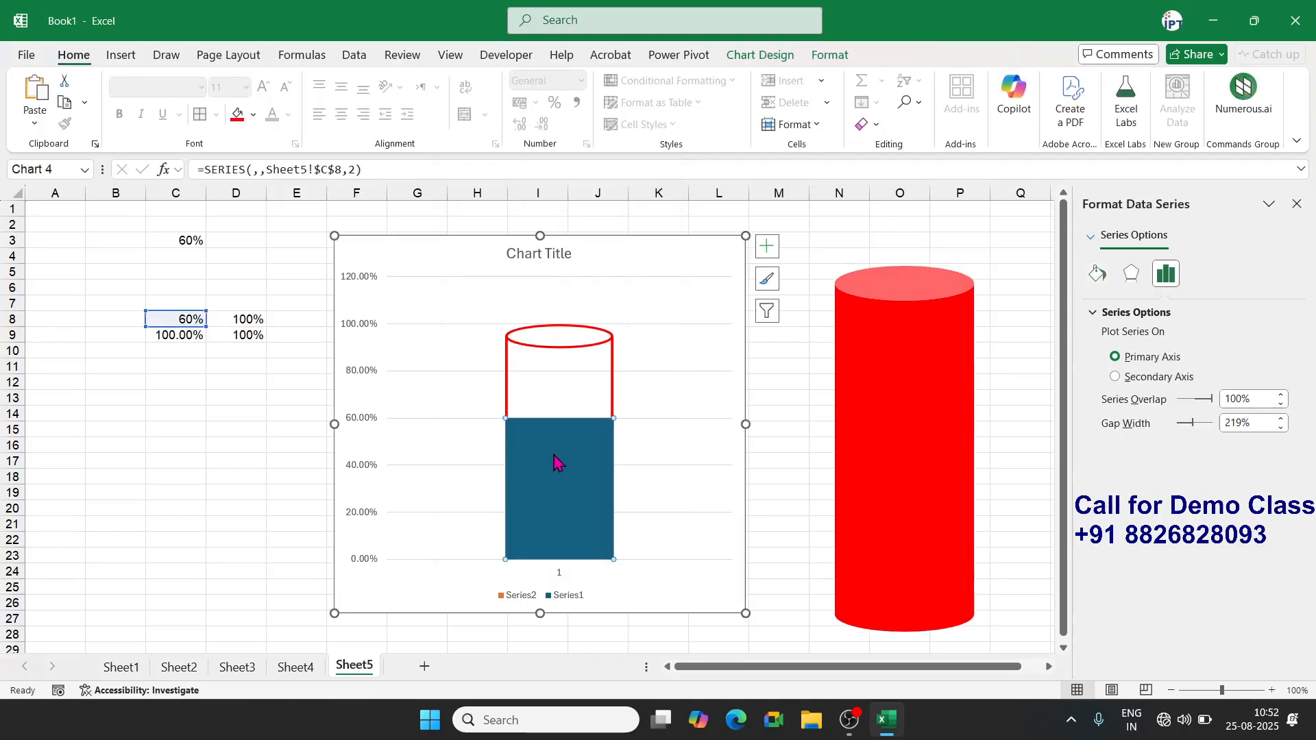
{"action": "left_click", "coordinate": [1098, 274]}
{"action": "left_click", "coordinate": [1157, 398]}
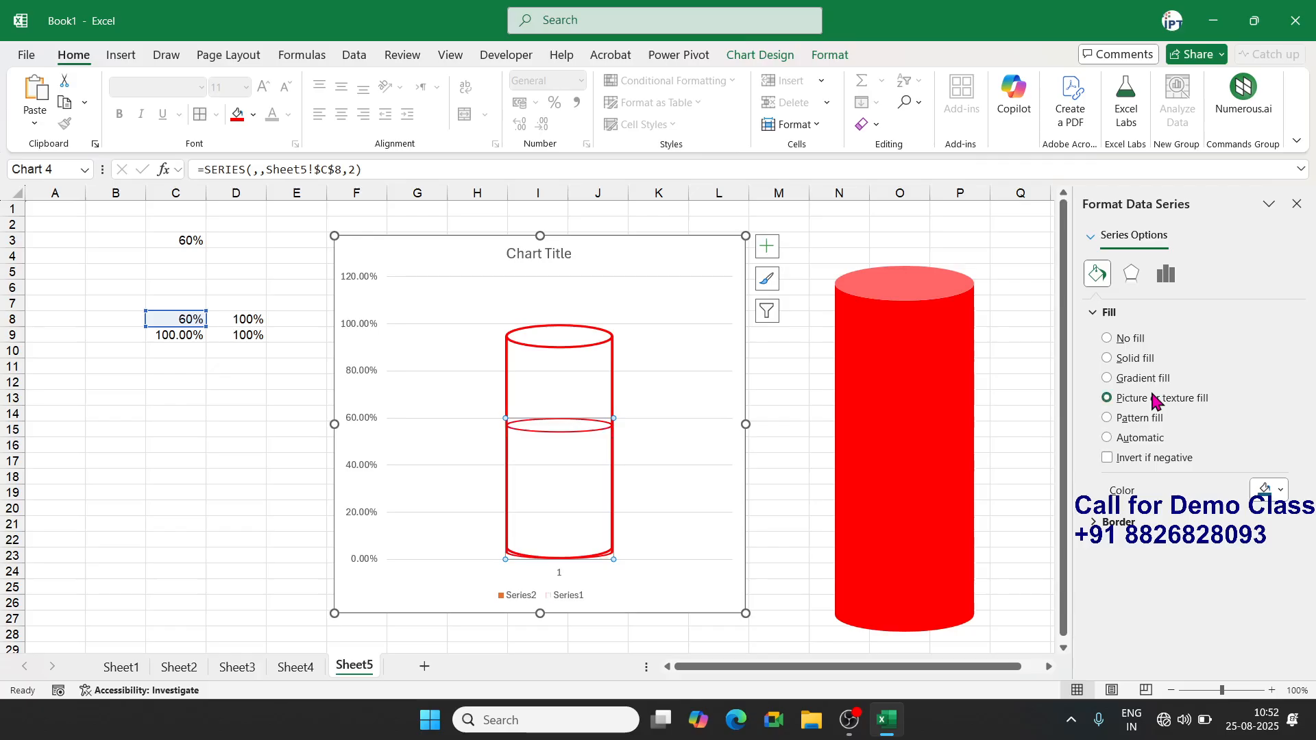
{"action": "left_click", "coordinate": [1209, 513]}
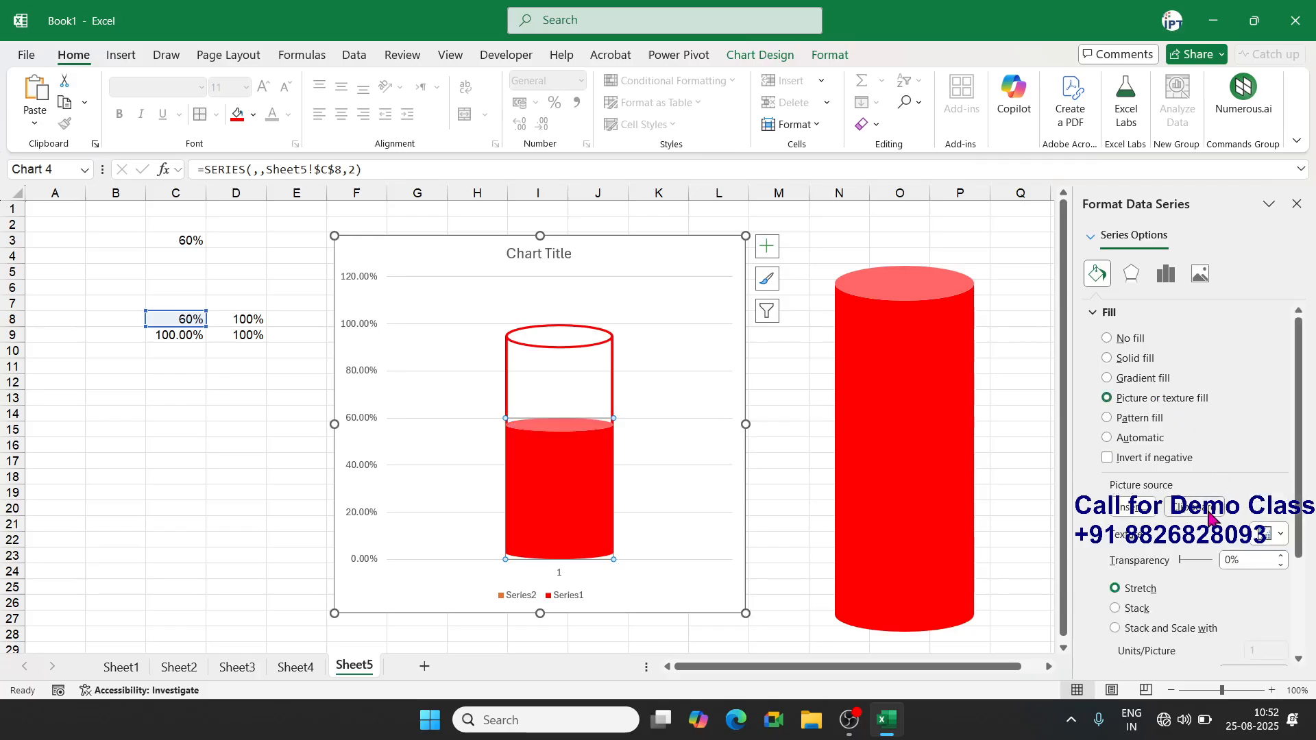
{"action": "left_click", "coordinate": [912, 373]}
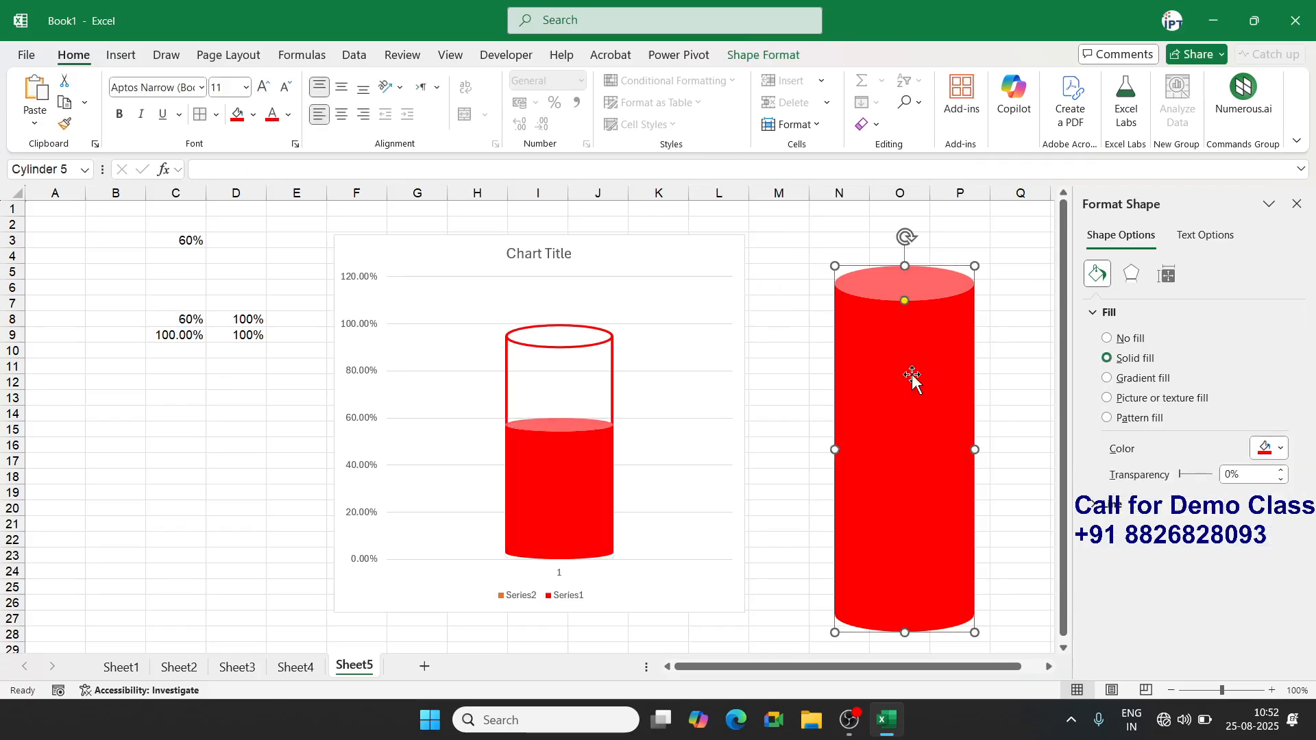
{"action": "key", "text": "Delete"}
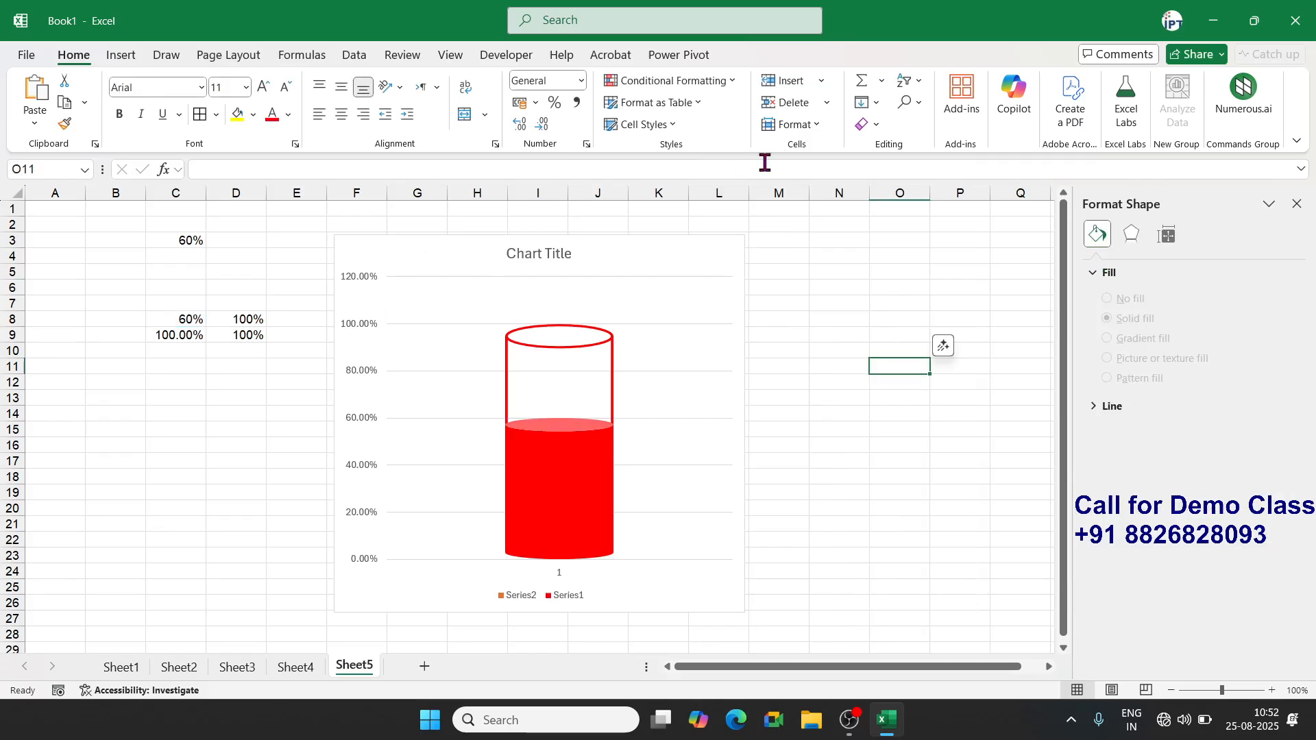
Remove the title, axes, gridlines and legend from the chart
{"action": "left_click", "coordinate": [729, 271]}
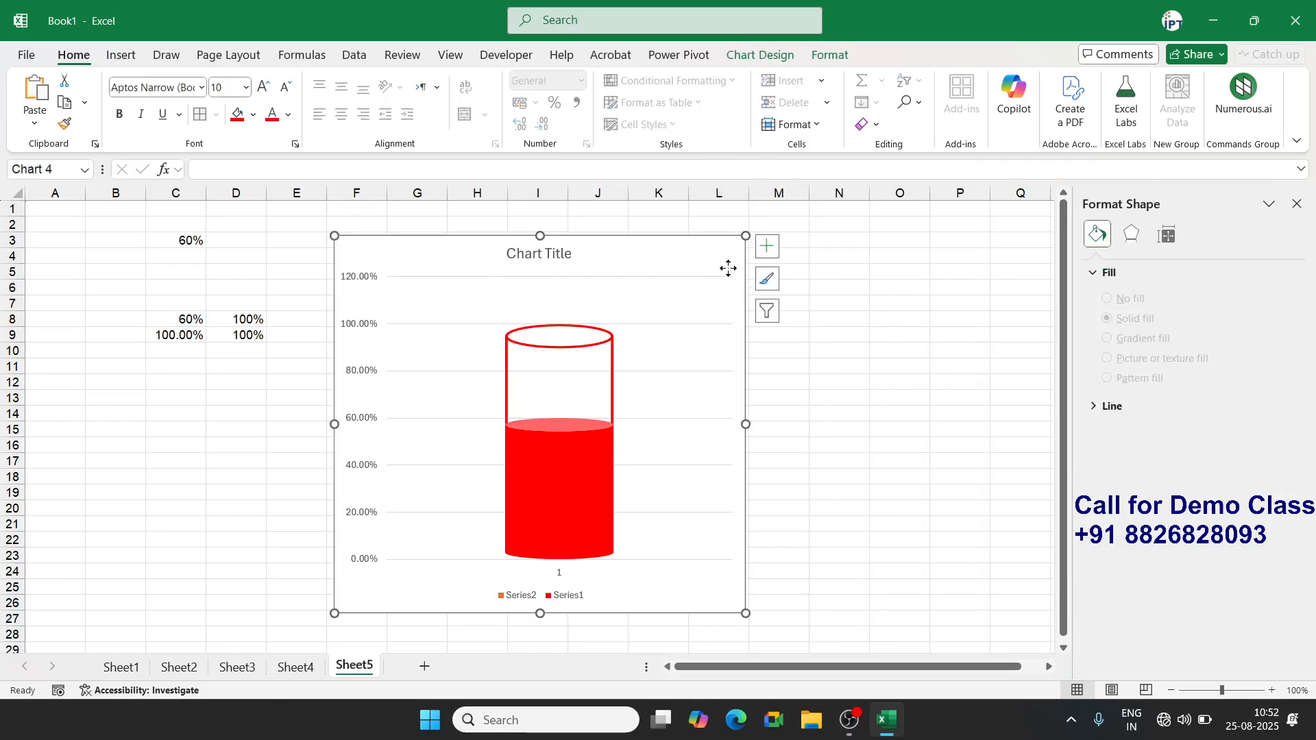
{"action": "left_click", "coordinate": [778, 250]}
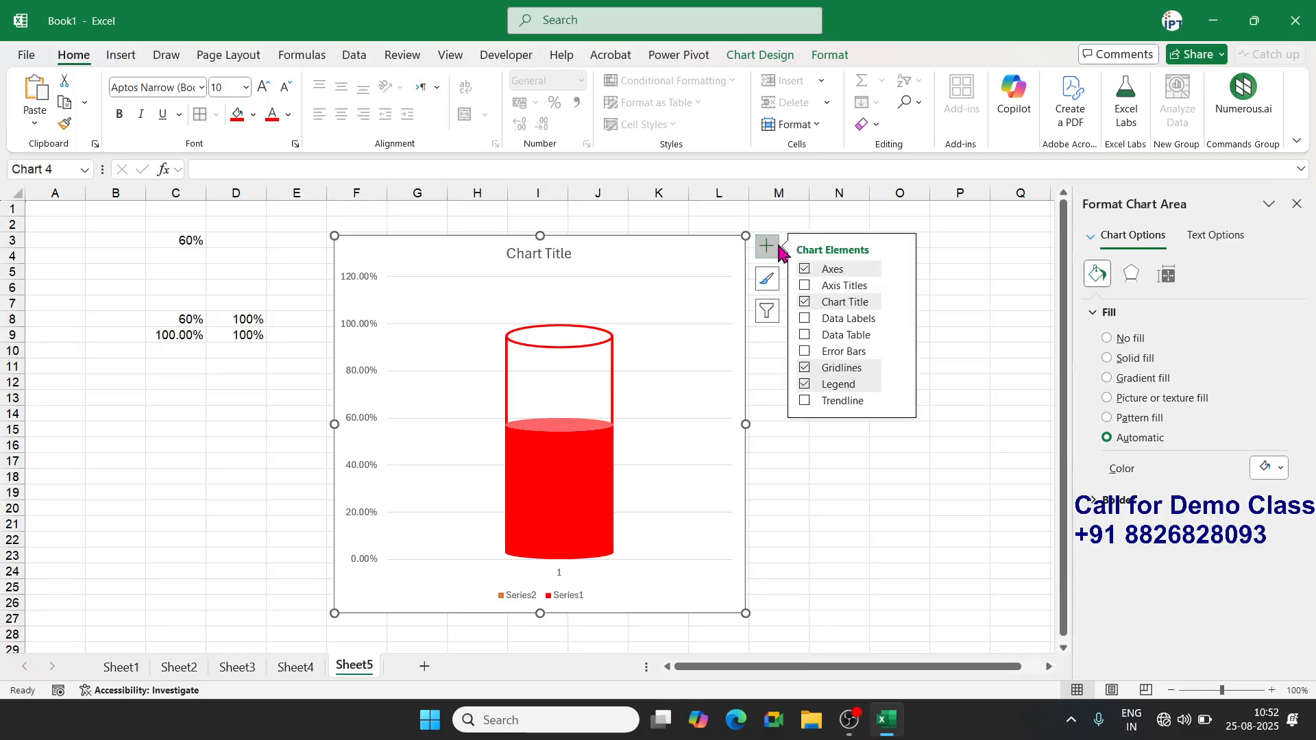
{"action": "left_click", "coordinate": [805, 305]}
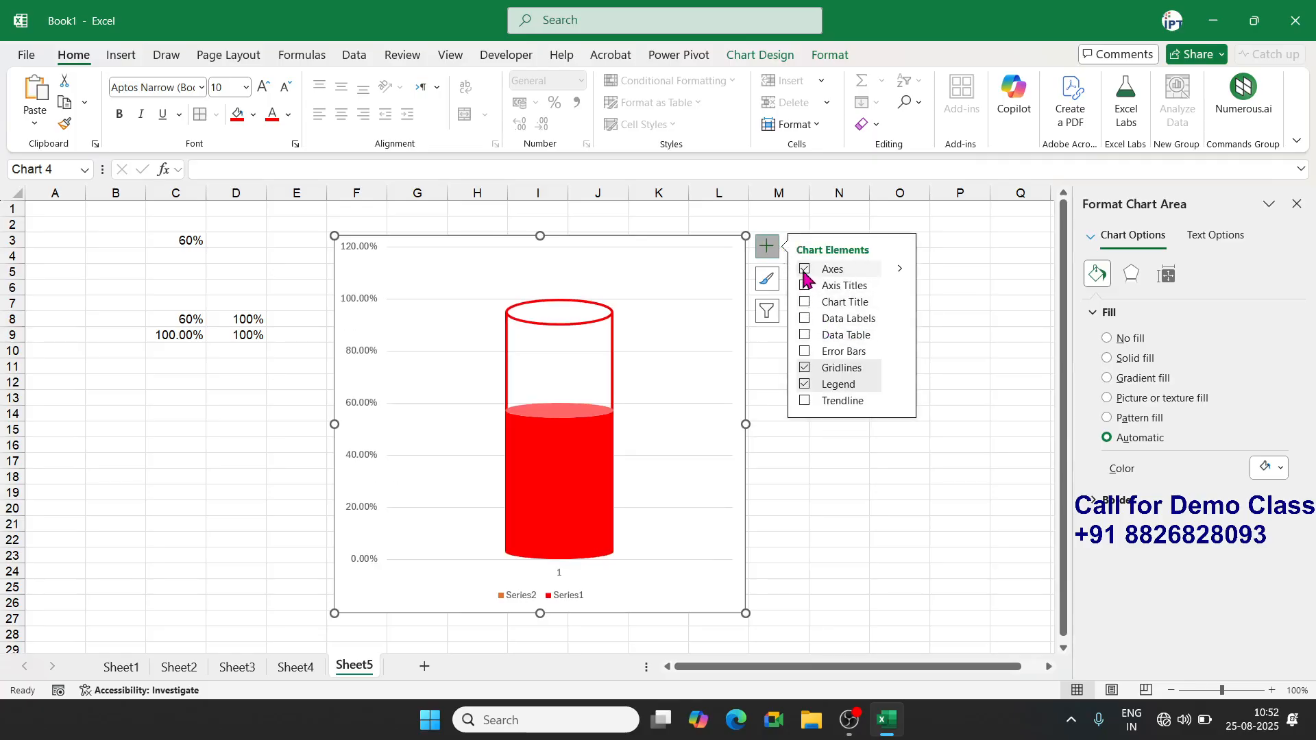
{"action": "left_click", "coordinate": [805, 271]}
{"action": "left_click", "coordinate": [805, 368]}
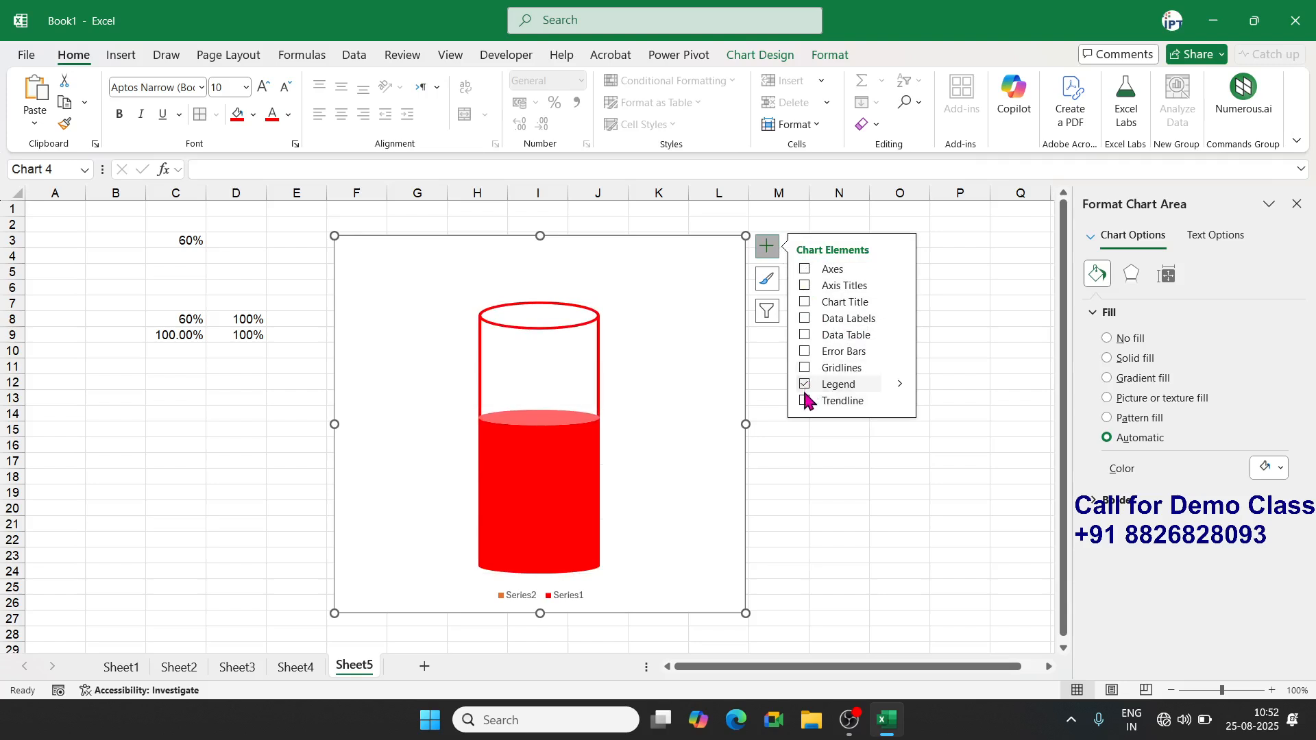
{"action": "left_click", "coordinate": [805, 384]}
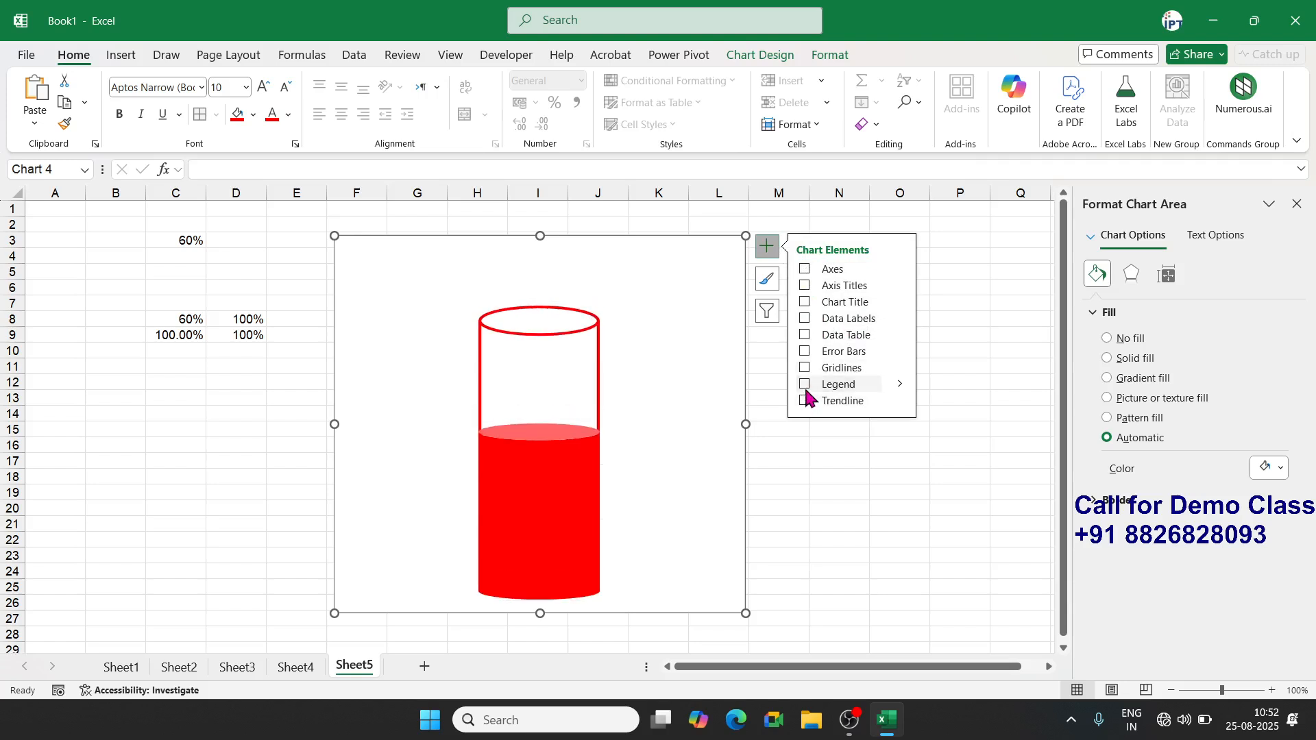
Set the progress percentage in cell C3 to 25% to test the cylinder chart
{"action": "left_click", "coordinate": [793, 459]}
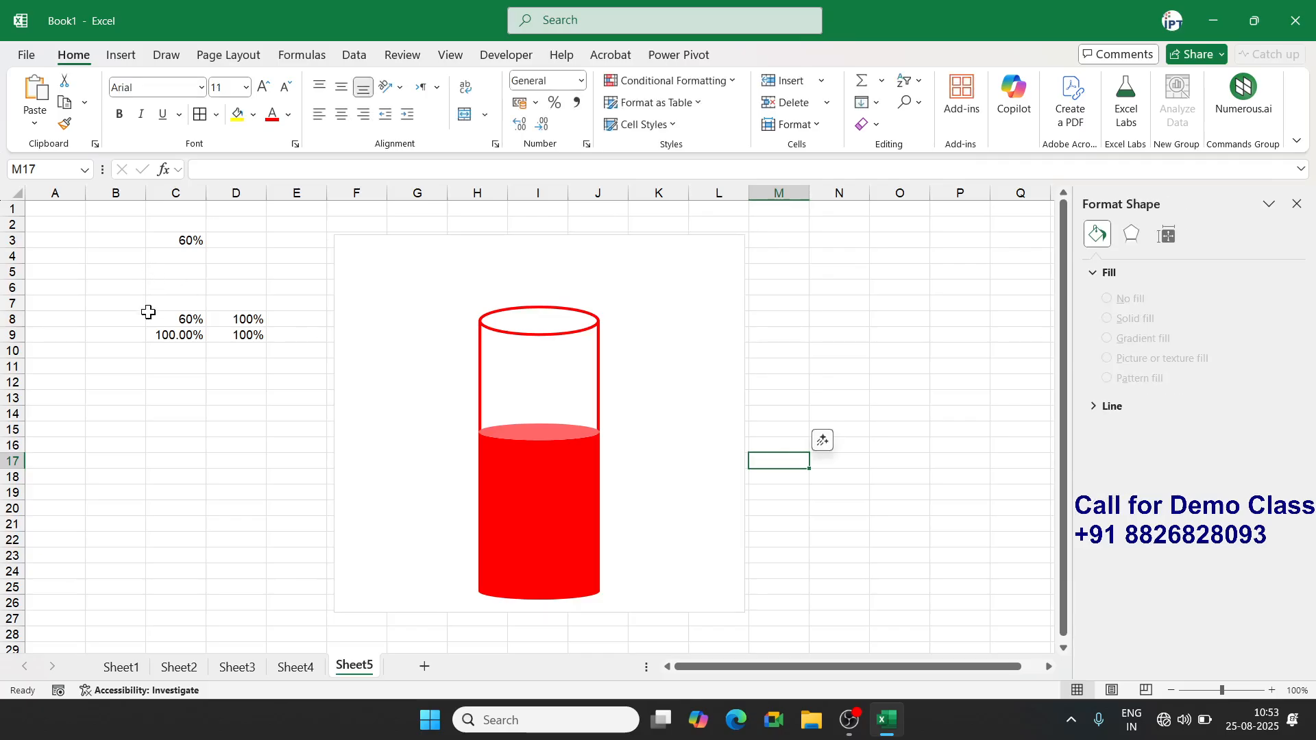
{"action": "left_click", "coordinate": [178, 242]}
{"action": "type", "text": "25"}
{"action": "key", "text": "Return"}
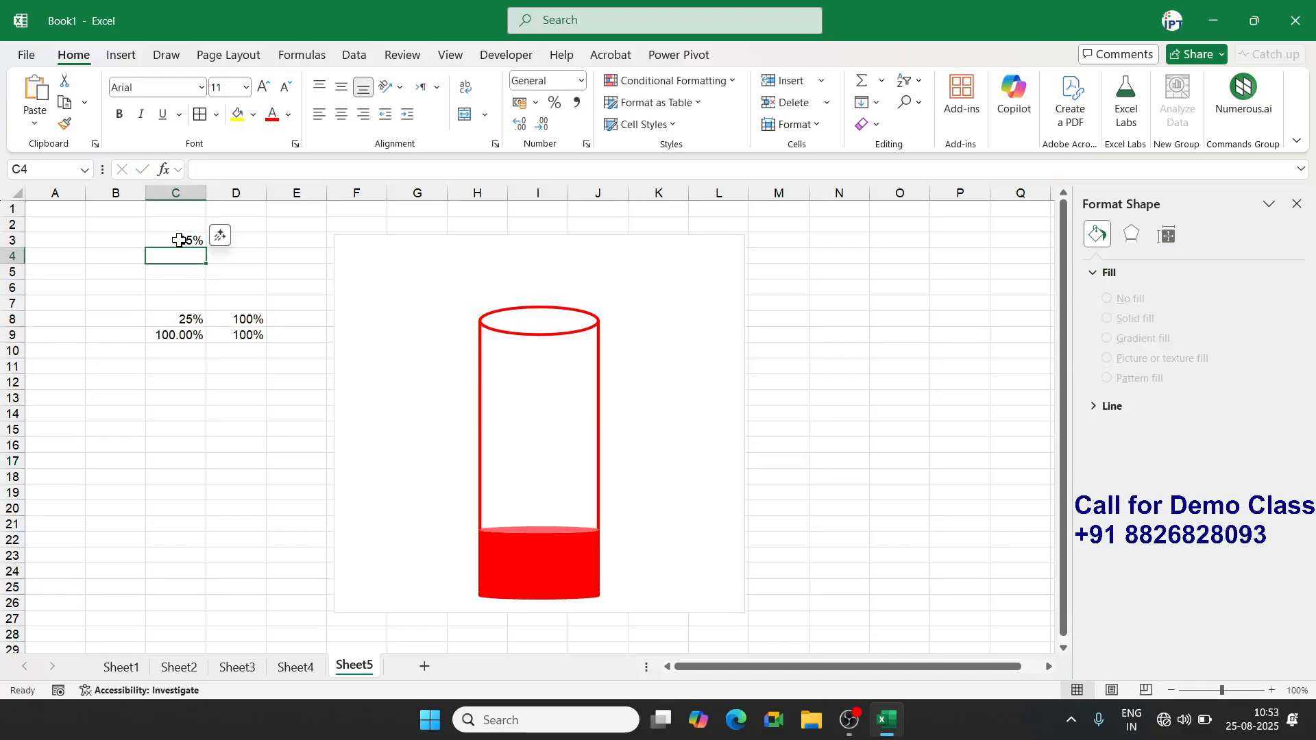
{"action": "left_click", "coordinate": [179, 240]}
{"action": "type", "text": "25"}
{"action": "key", "text": "Return"}
Set the progress percentage in cell C3 to 65%
{"action": "left_click", "coordinate": [165, 236]}
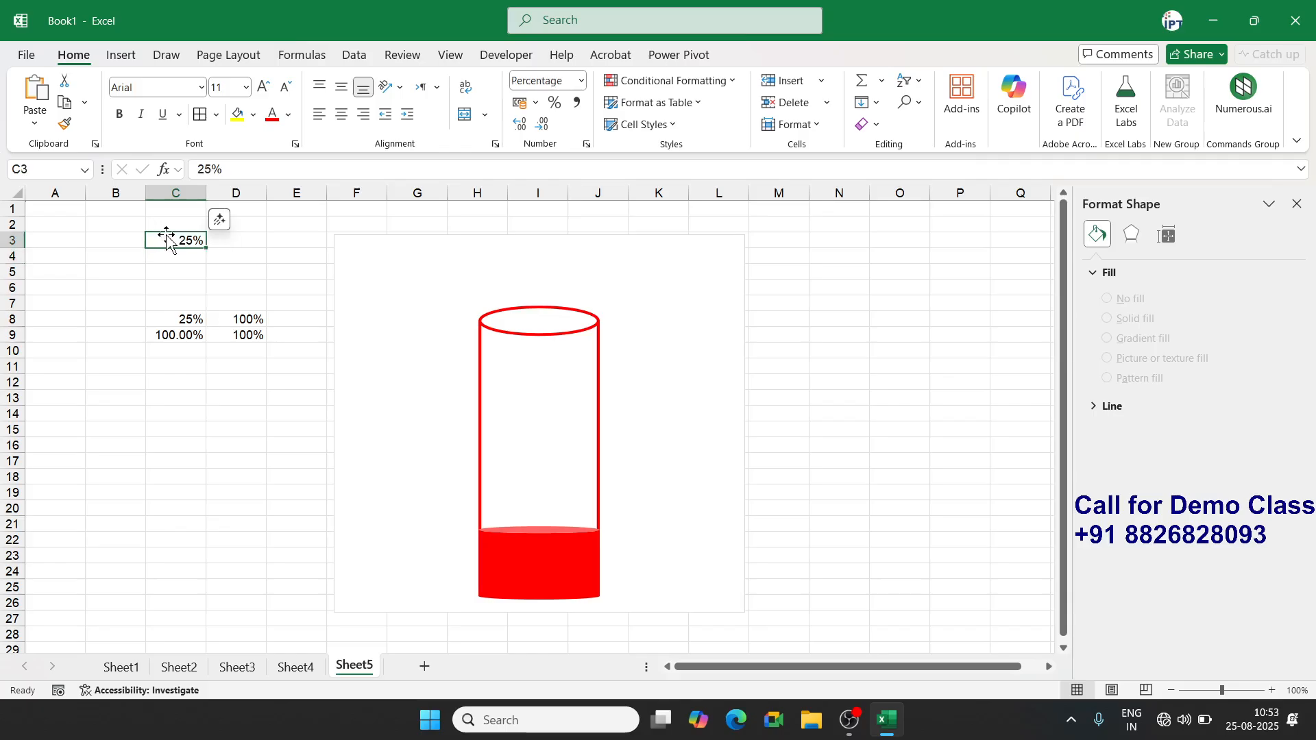
{"action": "type", "text": "65"}
{"action": "key", "text": "Return"}
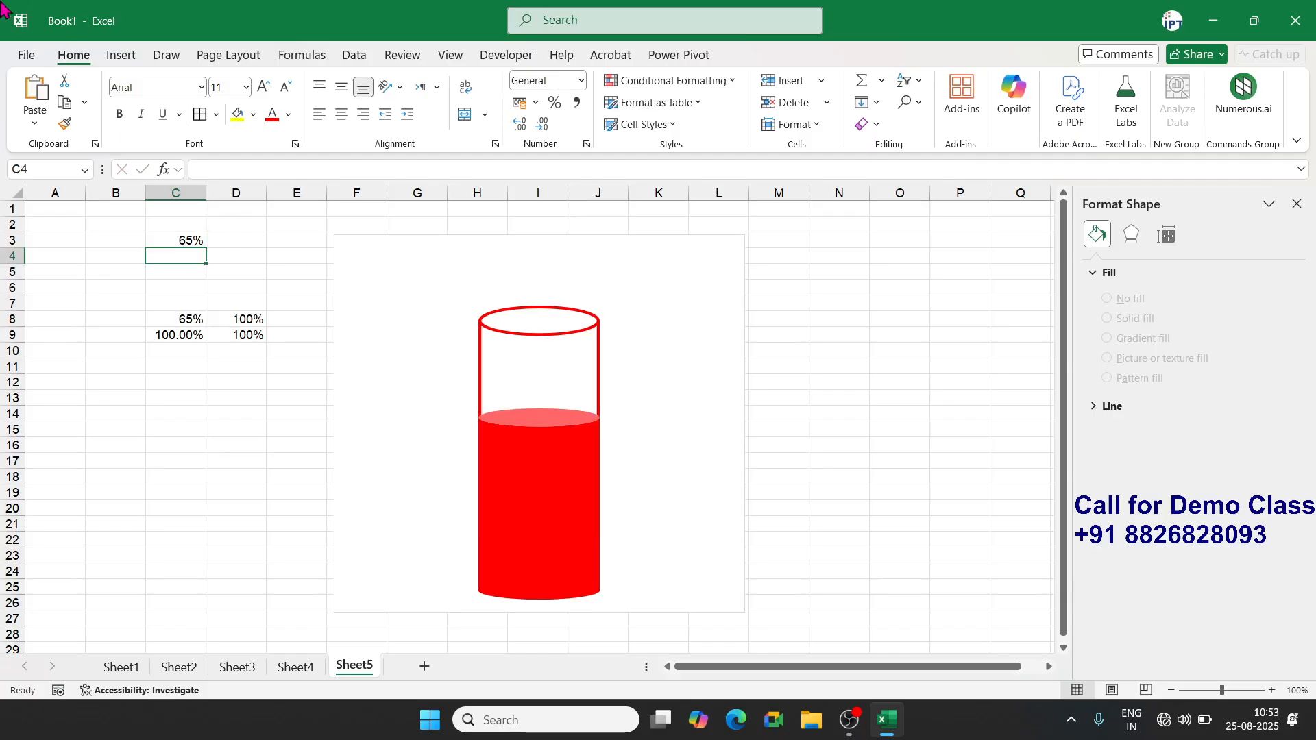
Add a new worksheet and enter 25% in cell C4
{"action": "left_click", "coordinate": [103, 59]}
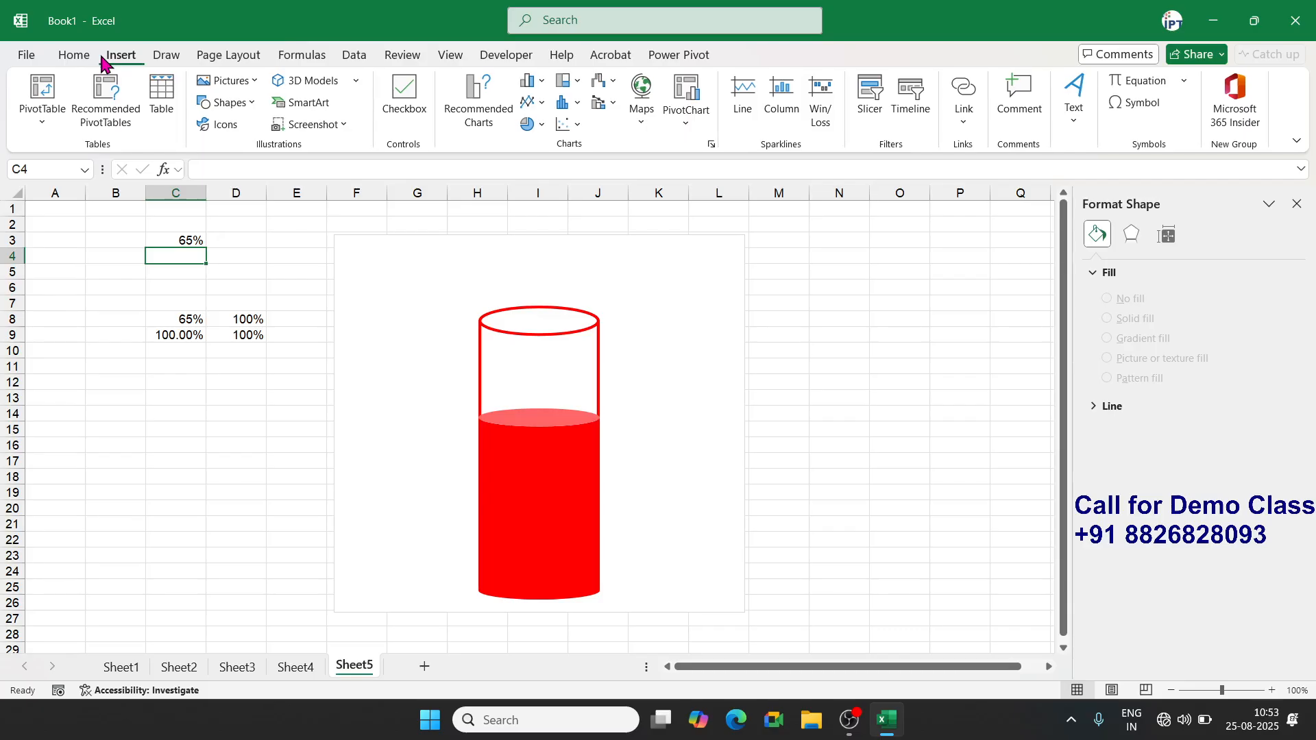
{"action": "left_click", "coordinate": [253, 398]}
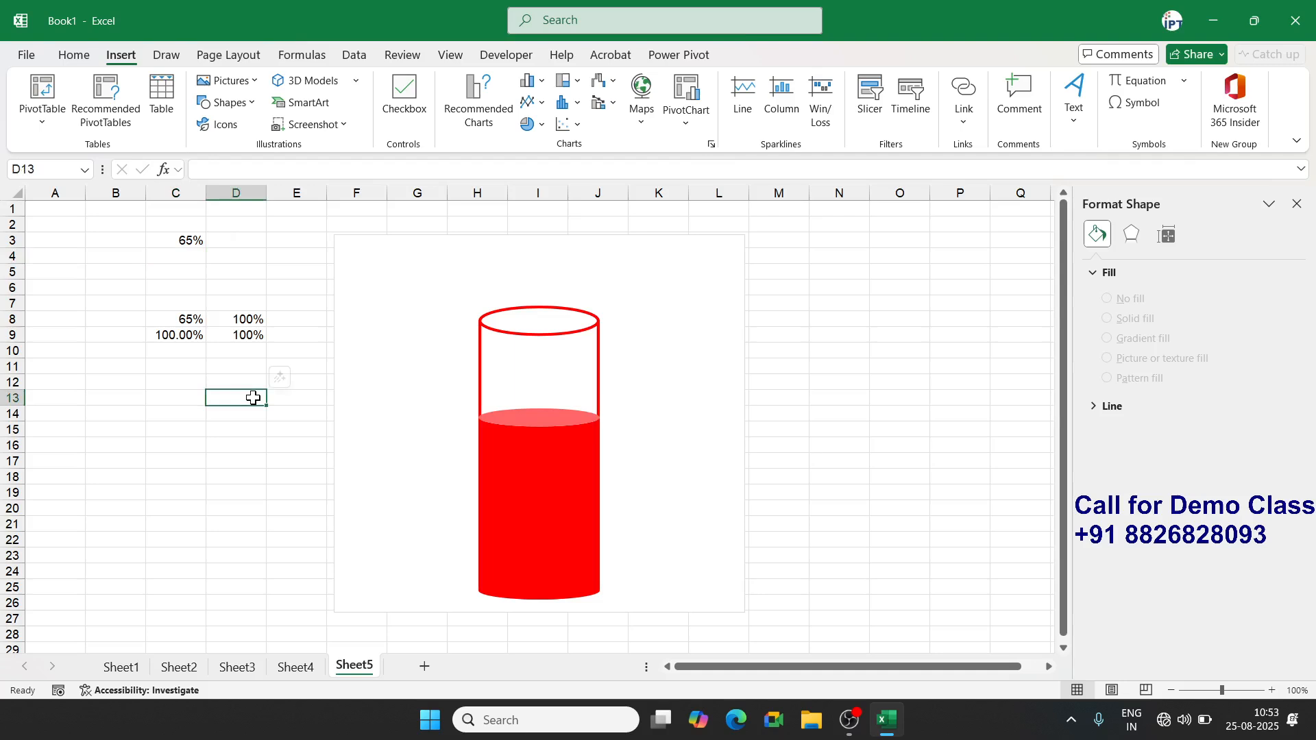
{"action": "left_click", "coordinate": [426, 667]}
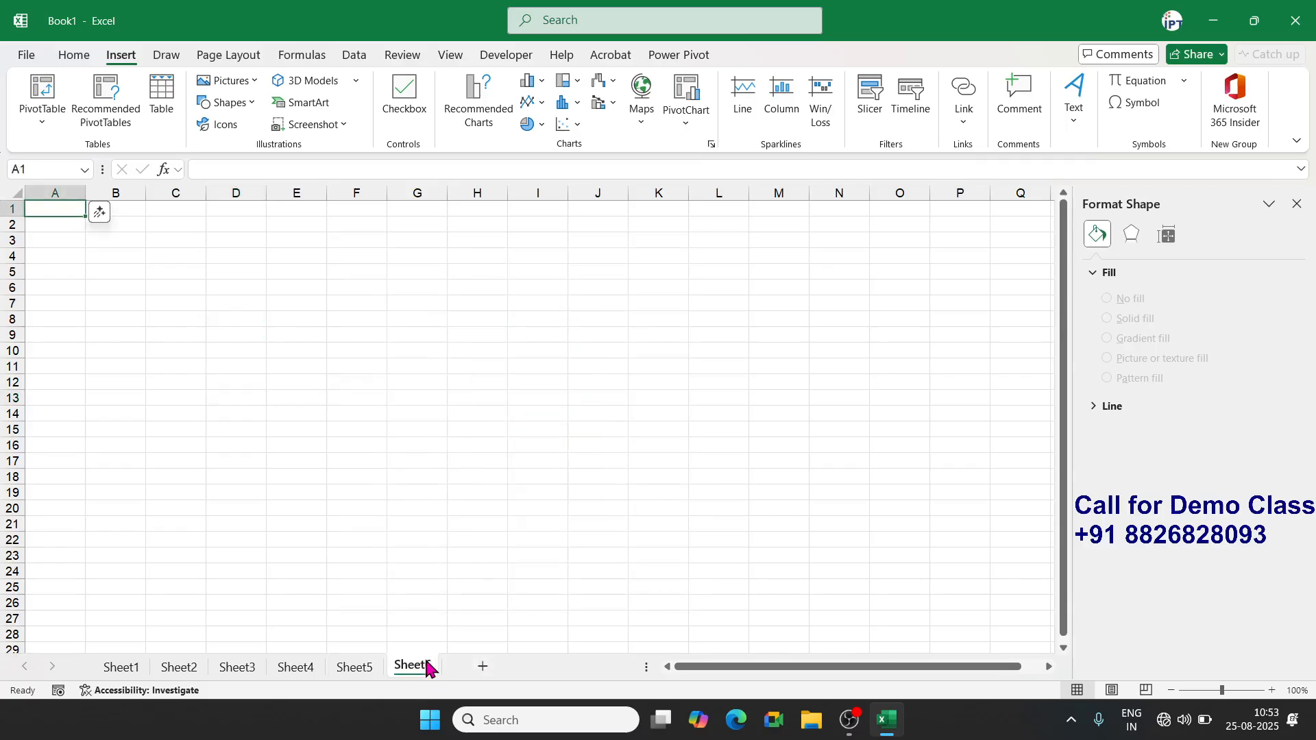
{"action": "left_click", "coordinate": [192, 260]}
{"action": "type", "text": "25"}
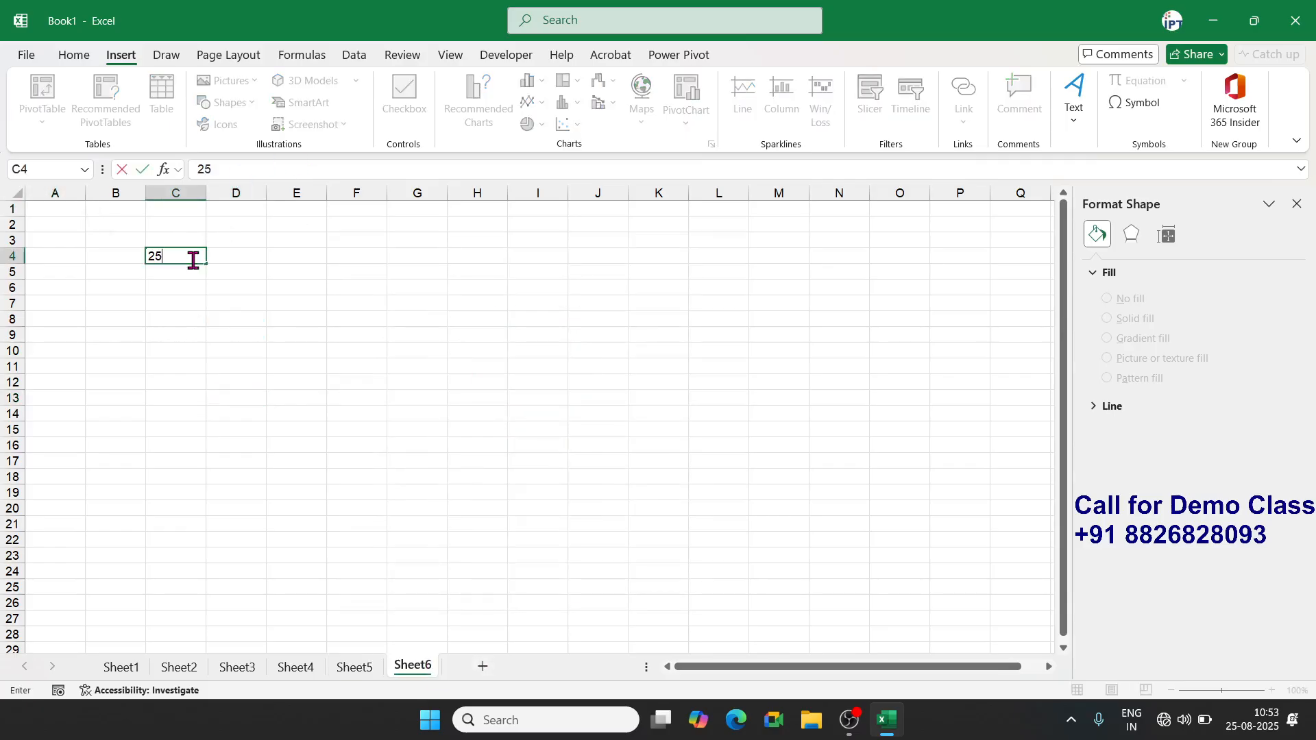
{"action": "key", "text": "Return"}
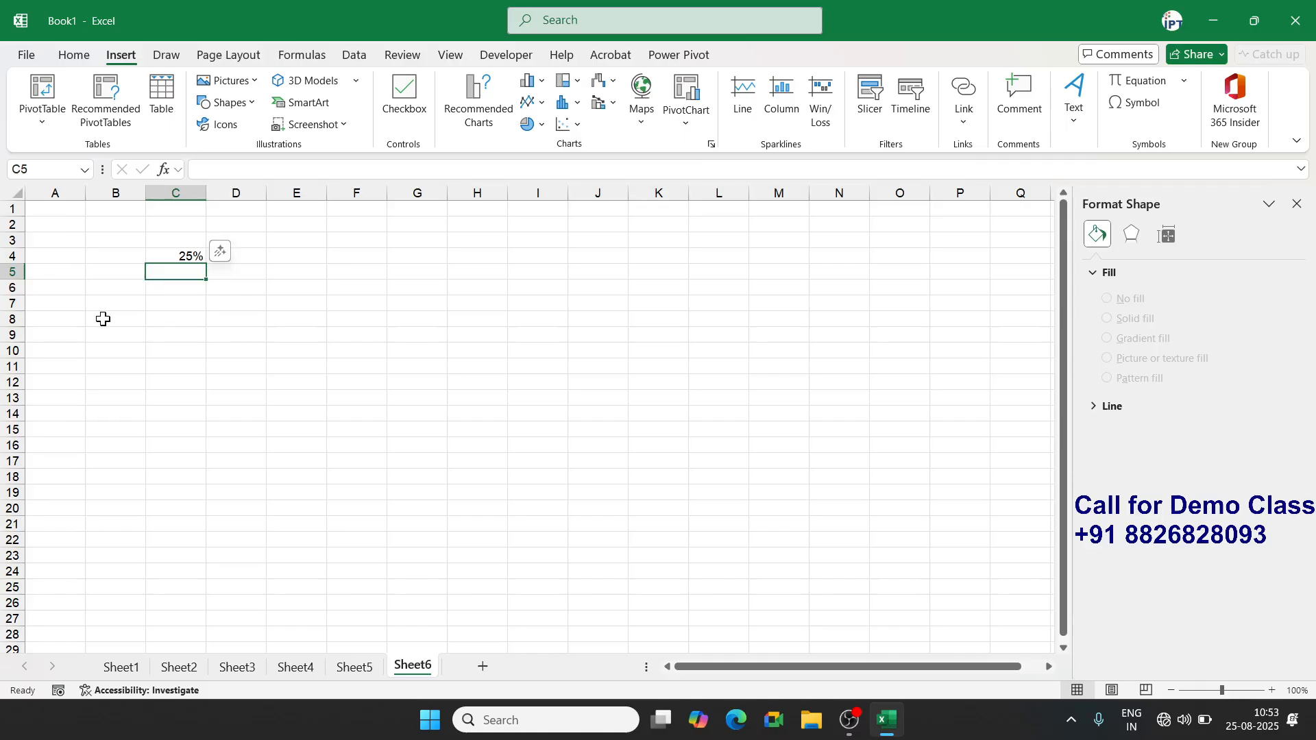
Enter the formula =100%-C4 in C5 and the value 200% in C6
{"action": "type", "text": "=50%-"}
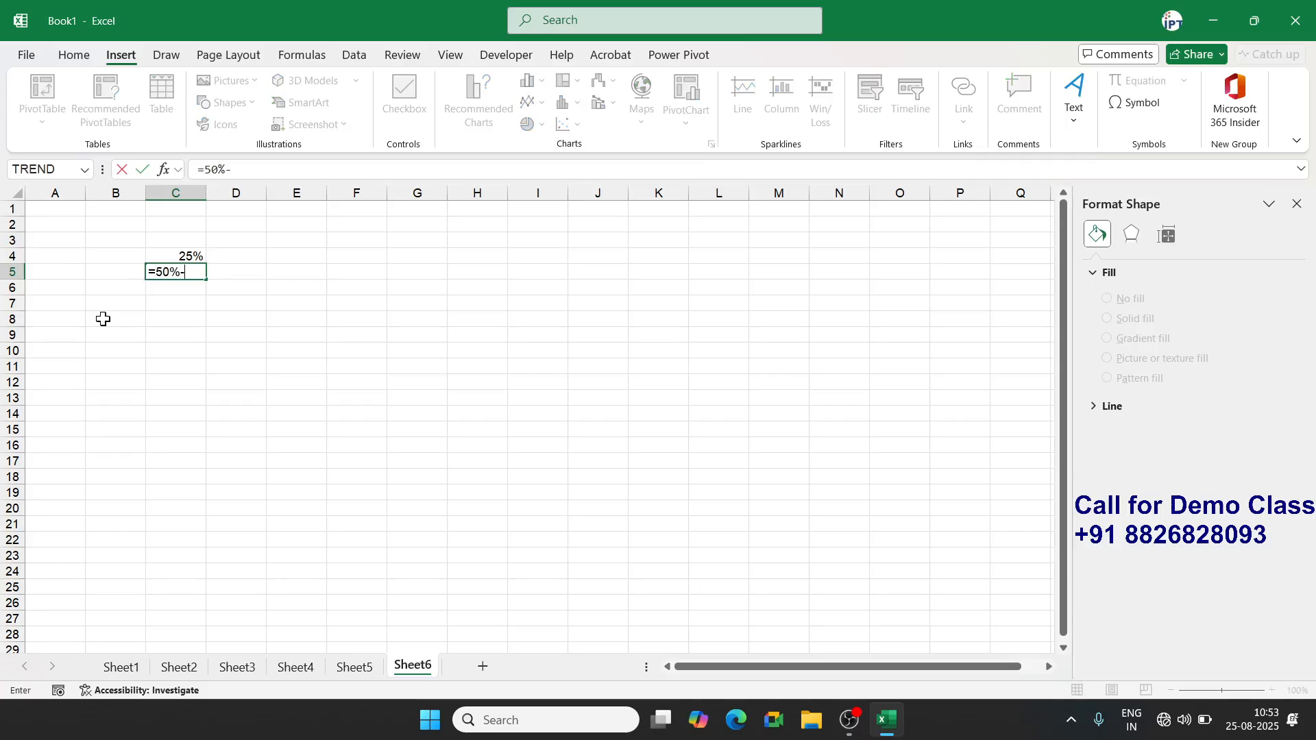
{"action": "key", "text": "BackSpace"}
{"action": "key", "text": "BackSpace"}
{"action": "key", "text": "BackSpace"}
{"action": "left_click", "coordinate": [162, 259]}
{"action": "key", "text": "Return"}
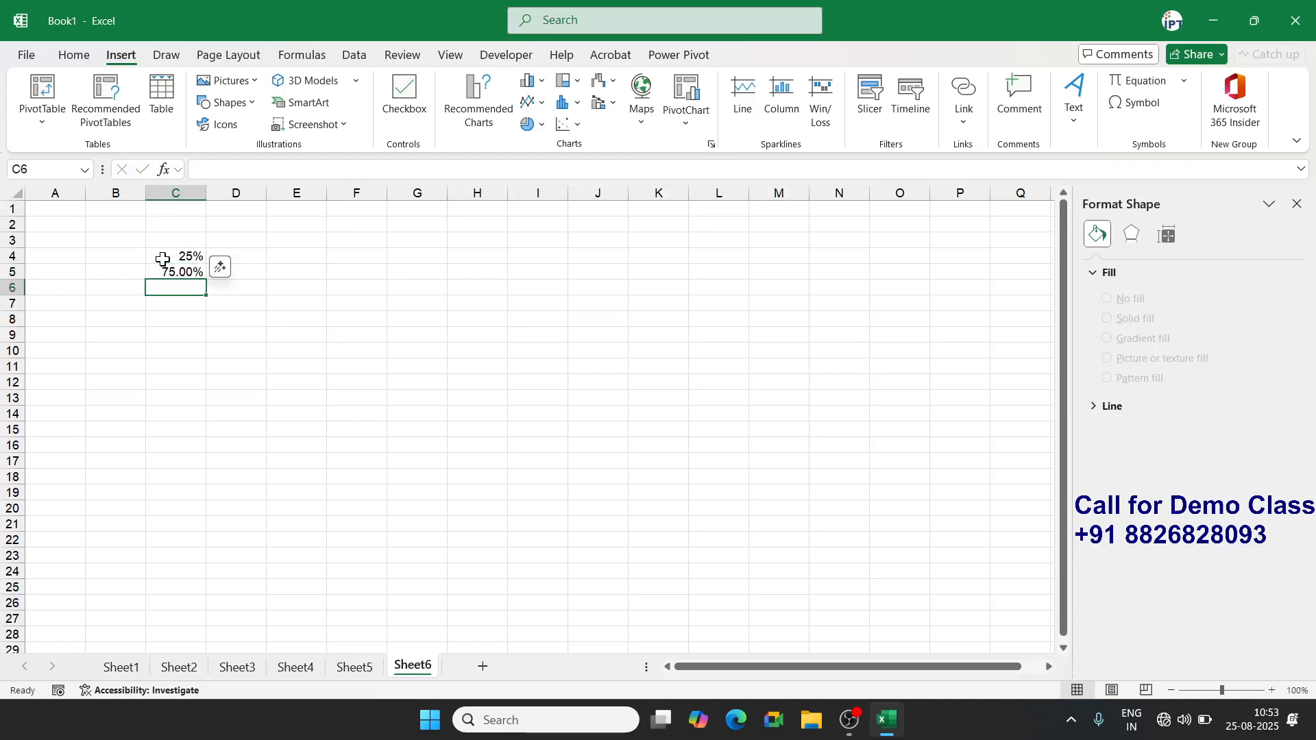
{"action": "type", "text": "200%"}
{"action": "key", "text": "Return"}
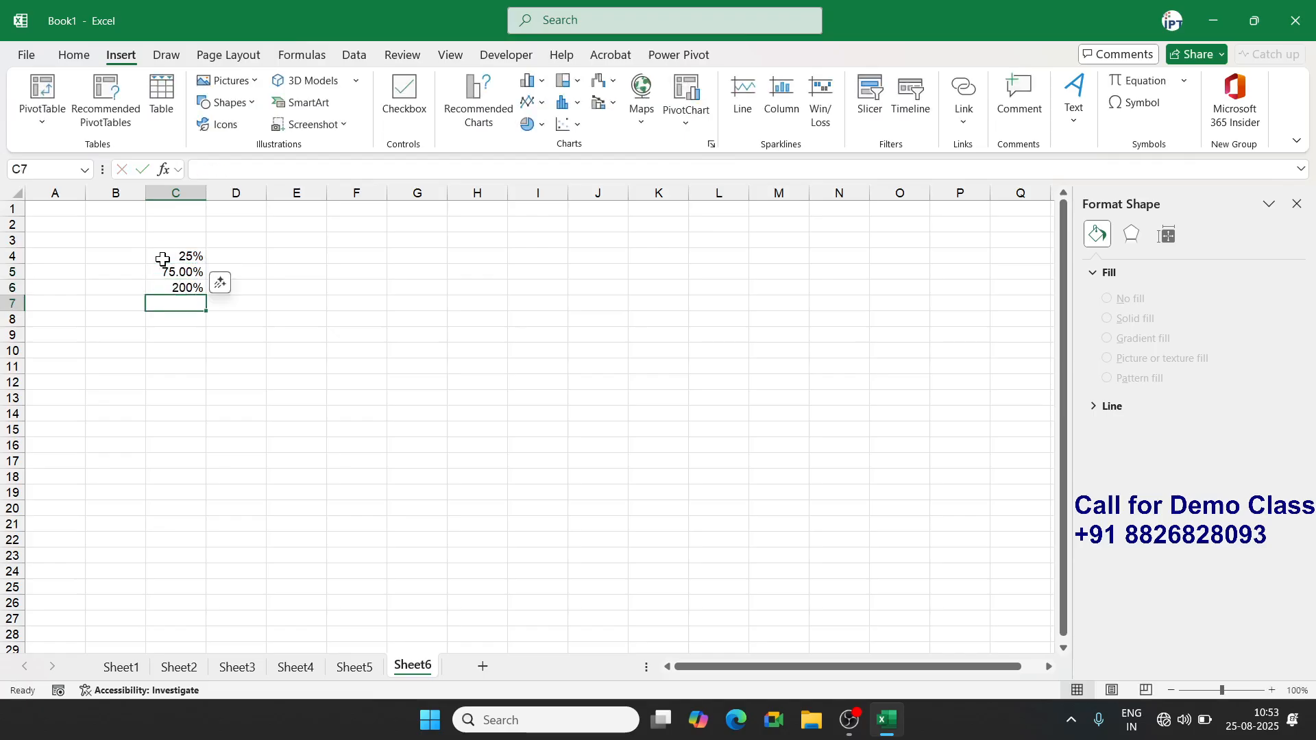
Examine the sum of C4:C5 in relation to the value in C6
{"action": "key", "text": "Up"}
{"action": "key", "text": "Up"}
{"action": "key", "text": "Up"}
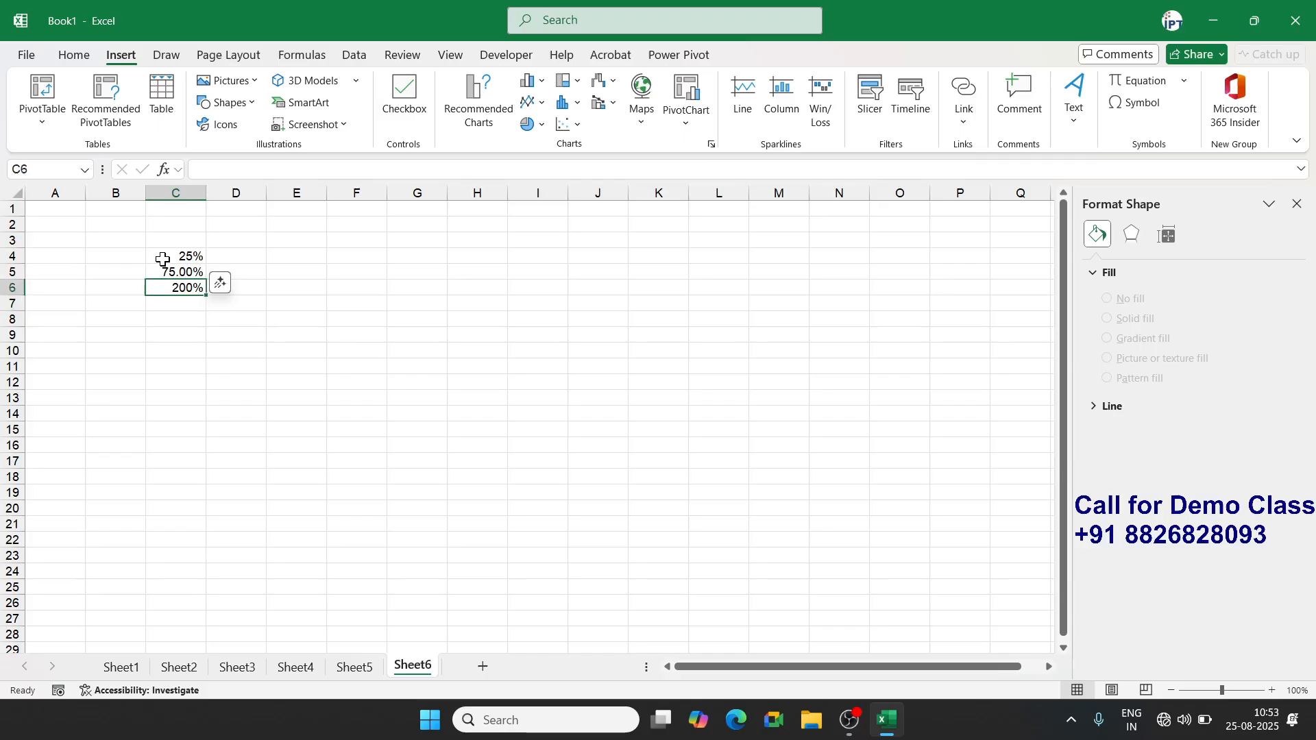
{"action": "key", "text": "shift+Down"}
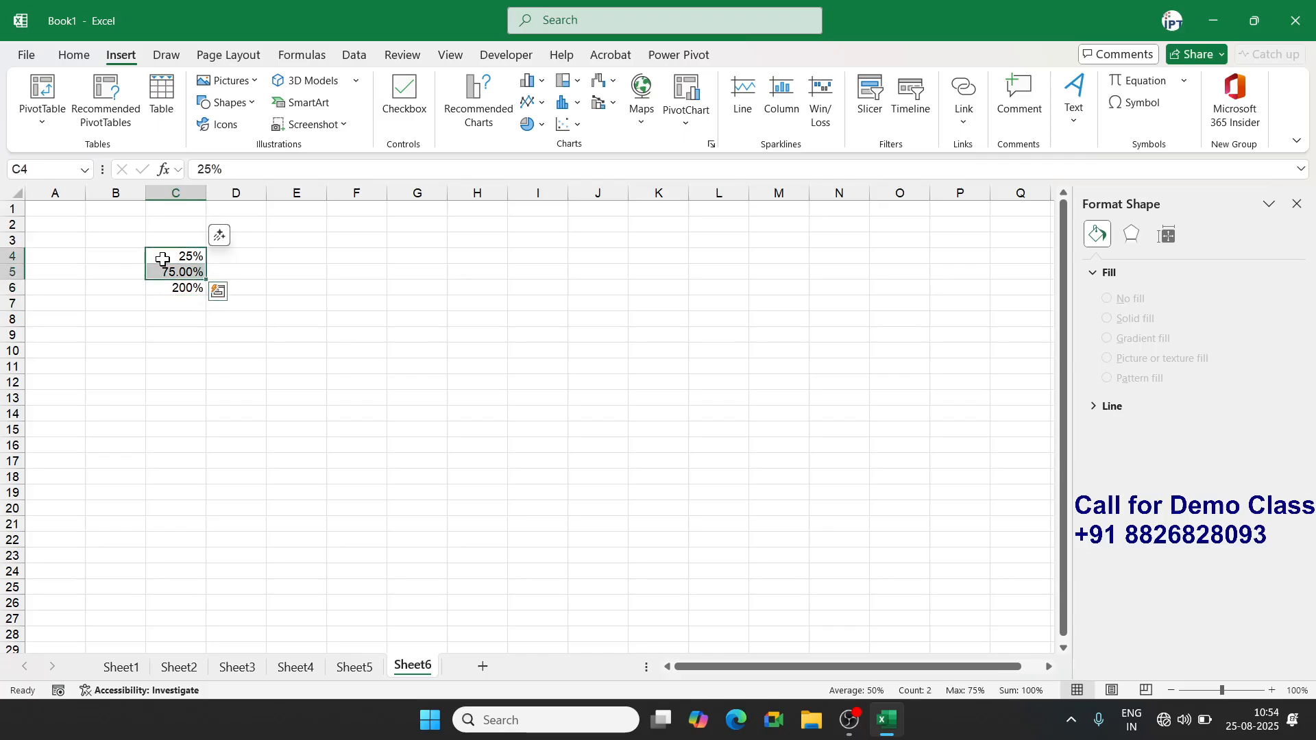
{"action": "key", "text": "Return"}
{"action": "key", "text": "Down"}
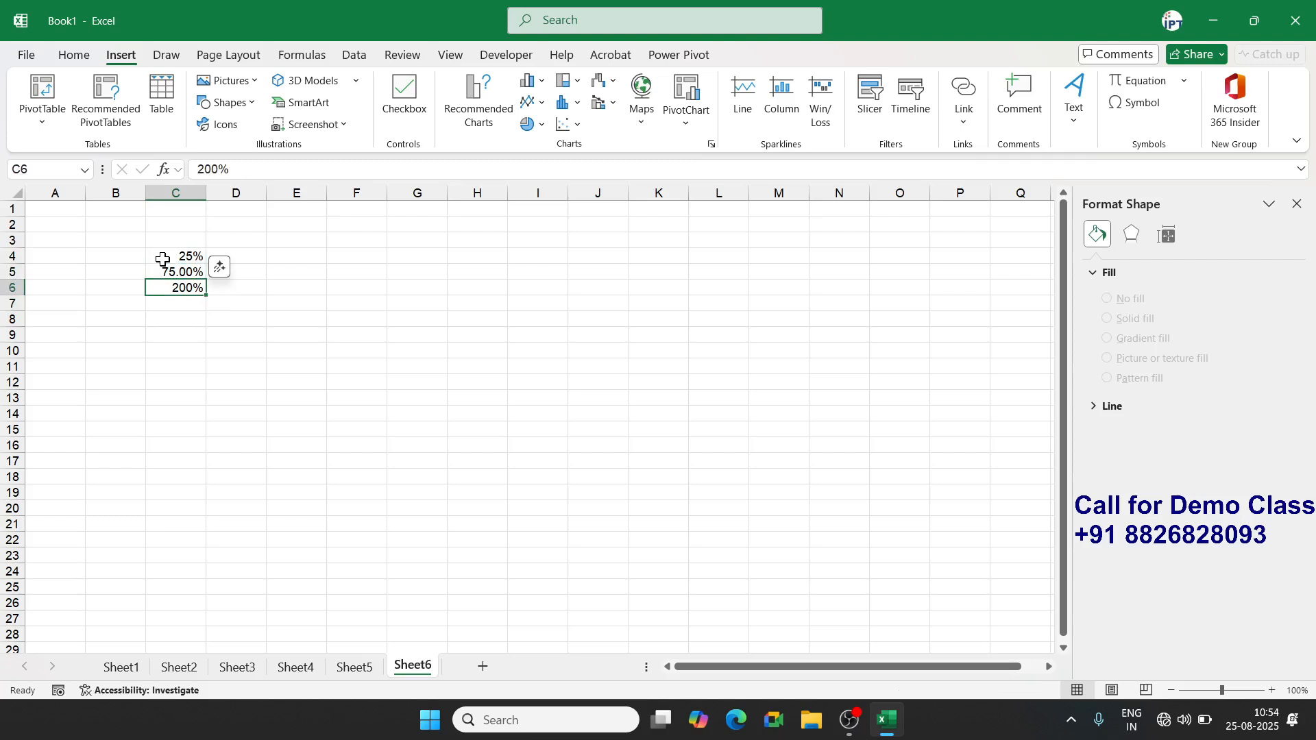
{"action": "key", "text": "Up"}
{"action": "key", "text": "shift+Up"}
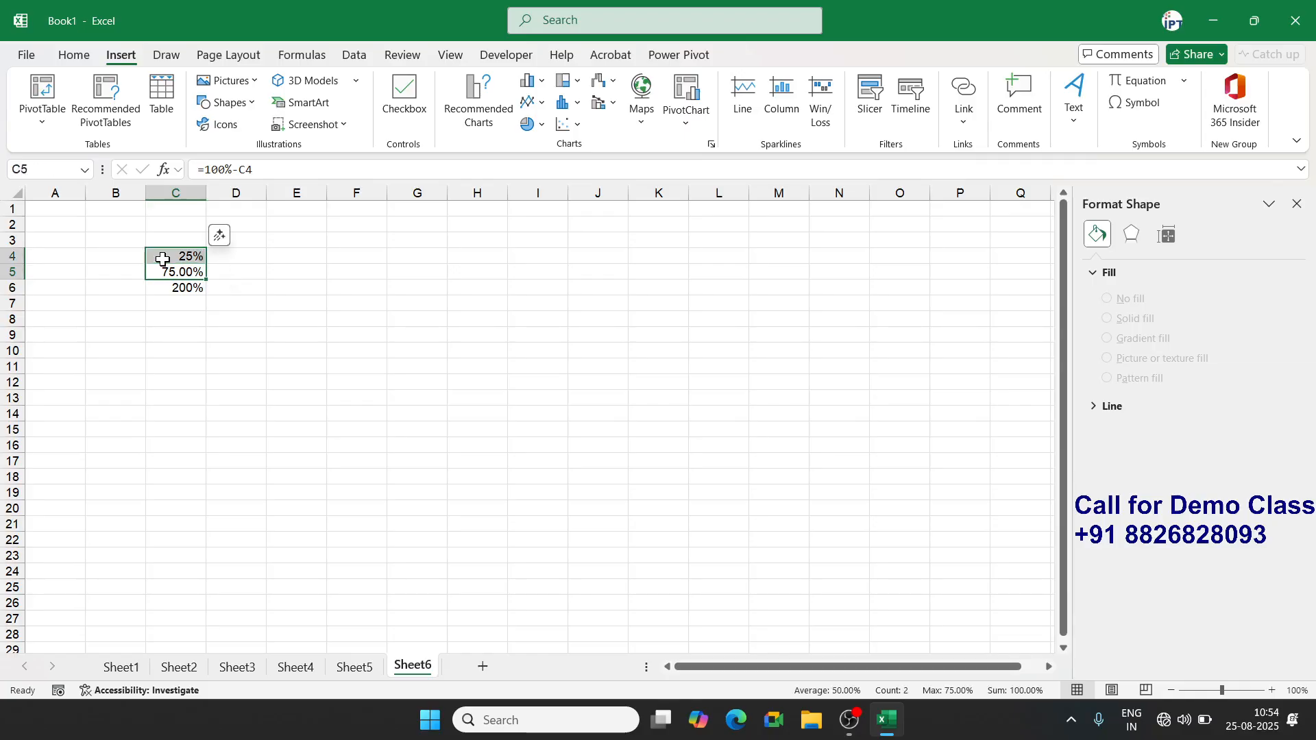
{"action": "key", "text": "Down"}
{"action": "key", "text": "Down"}
Insert a doughnut chart from C4:C6 and place it beside the data, starting around row 3
{"action": "left_click_drag", "start_coordinate": [162, 260], "coordinate": [177, 292]}
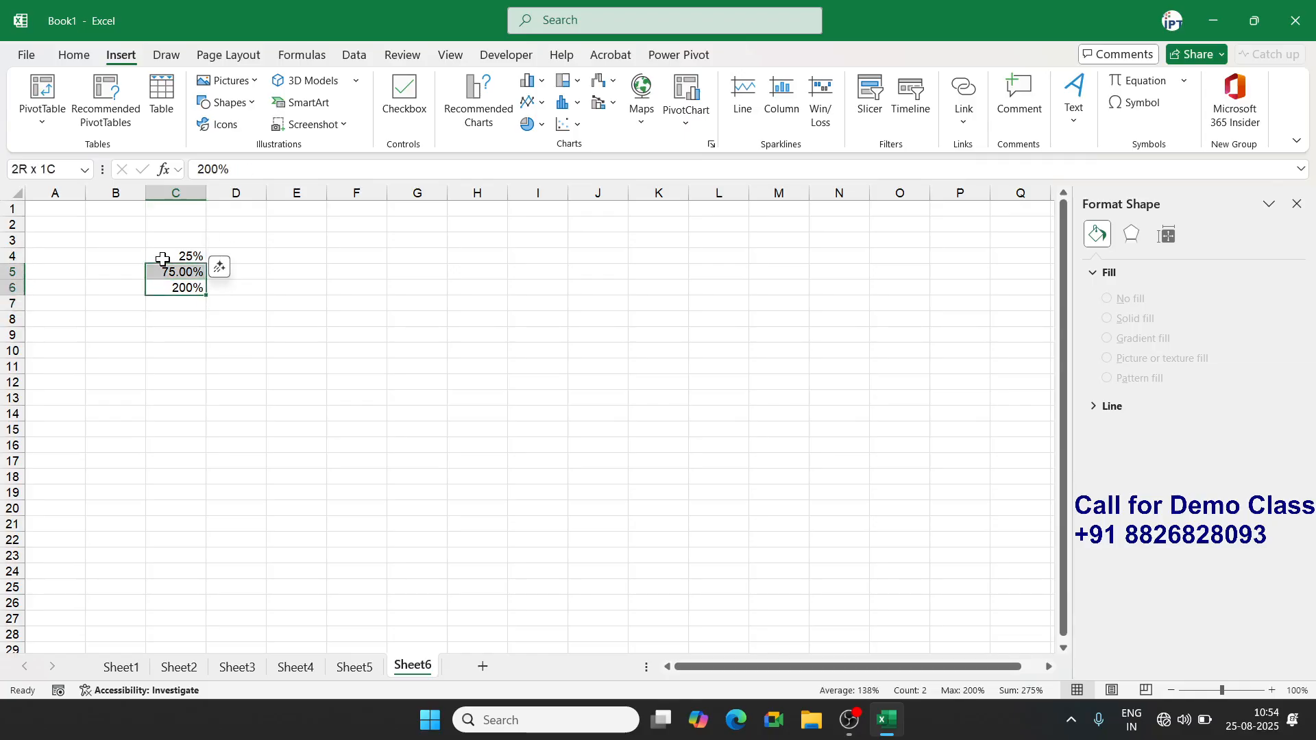
{"action": "key", "text": "ctrl+q"}
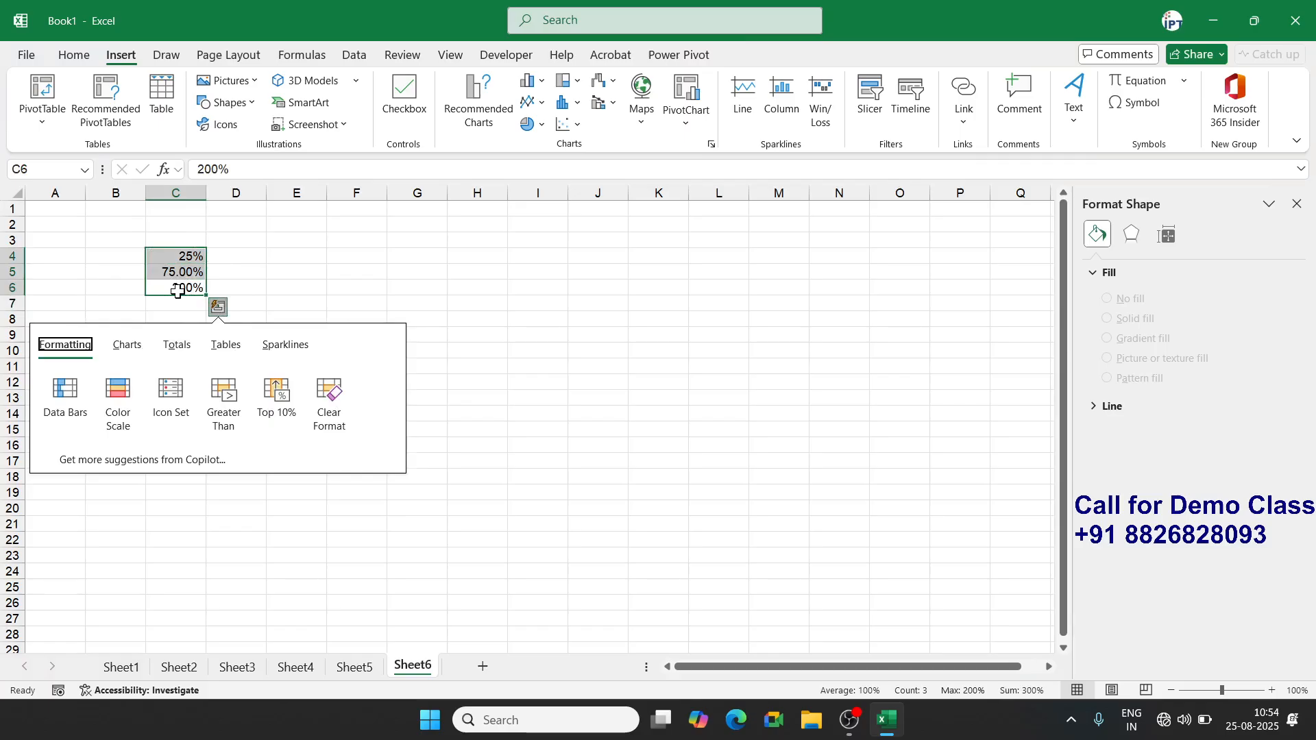
{"action": "left_click", "coordinate": [536, 124]}
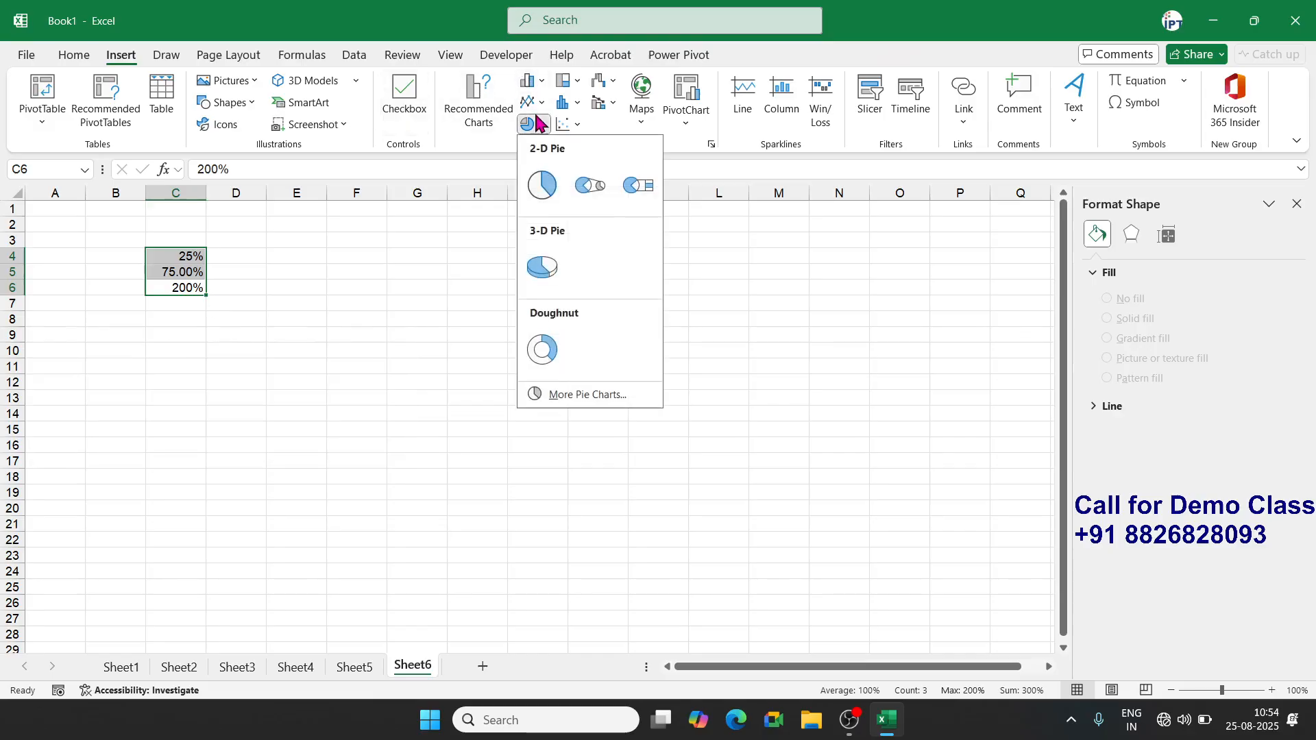
{"action": "left_click", "coordinate": [549, 352]}
{"action": "left_click_drag", "start_coordinate": [473, 303], "coordinate": [482, 241]}
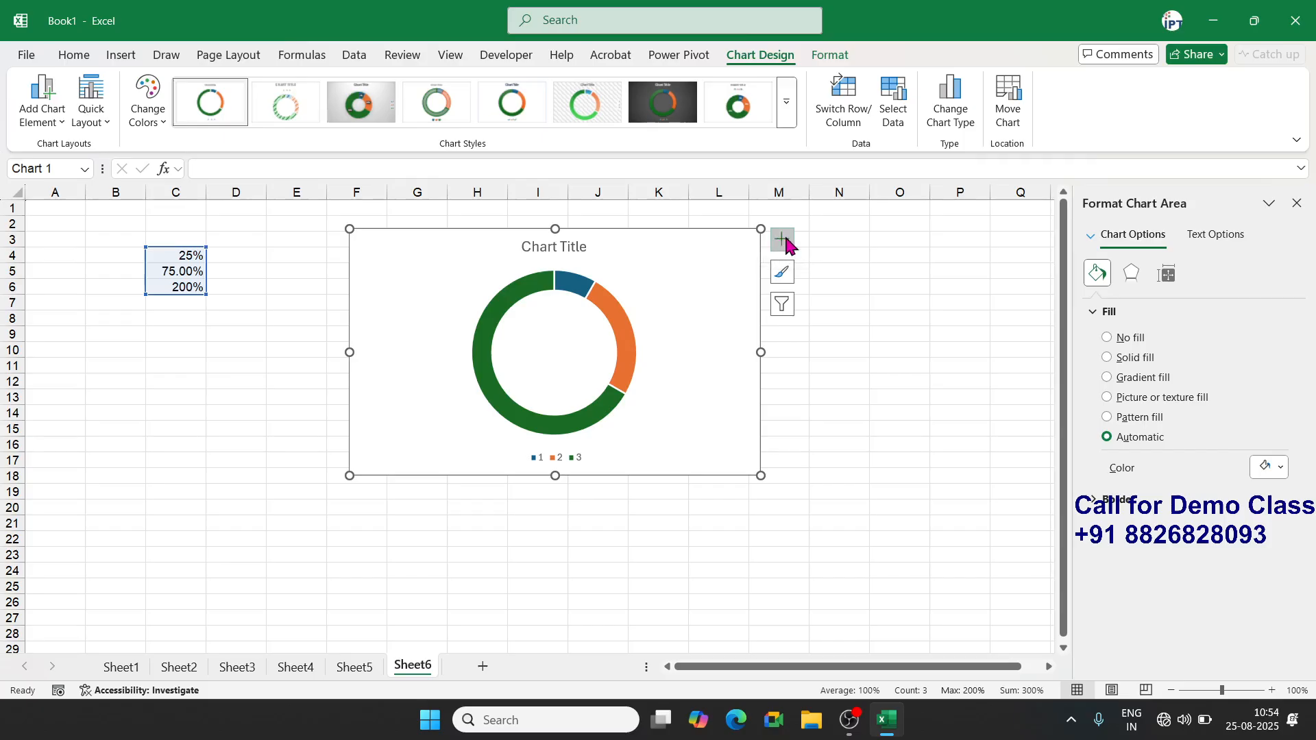
Remove the title and legend from the doughnut chart
{"action": "left_click", "coordinate": [783, 240]}
{"action": "left_click", "coordinate": [820, 263]}
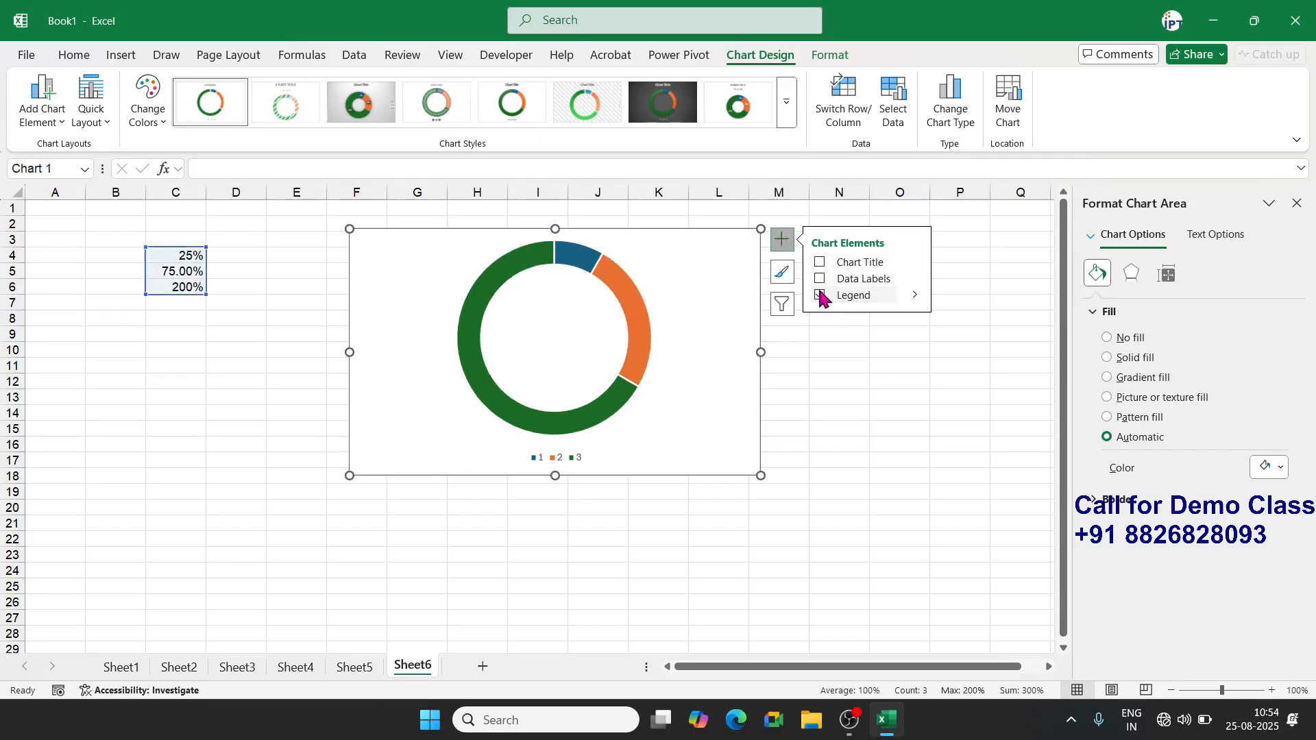
{"action": "left_click", "coordinate": [821, 295]}
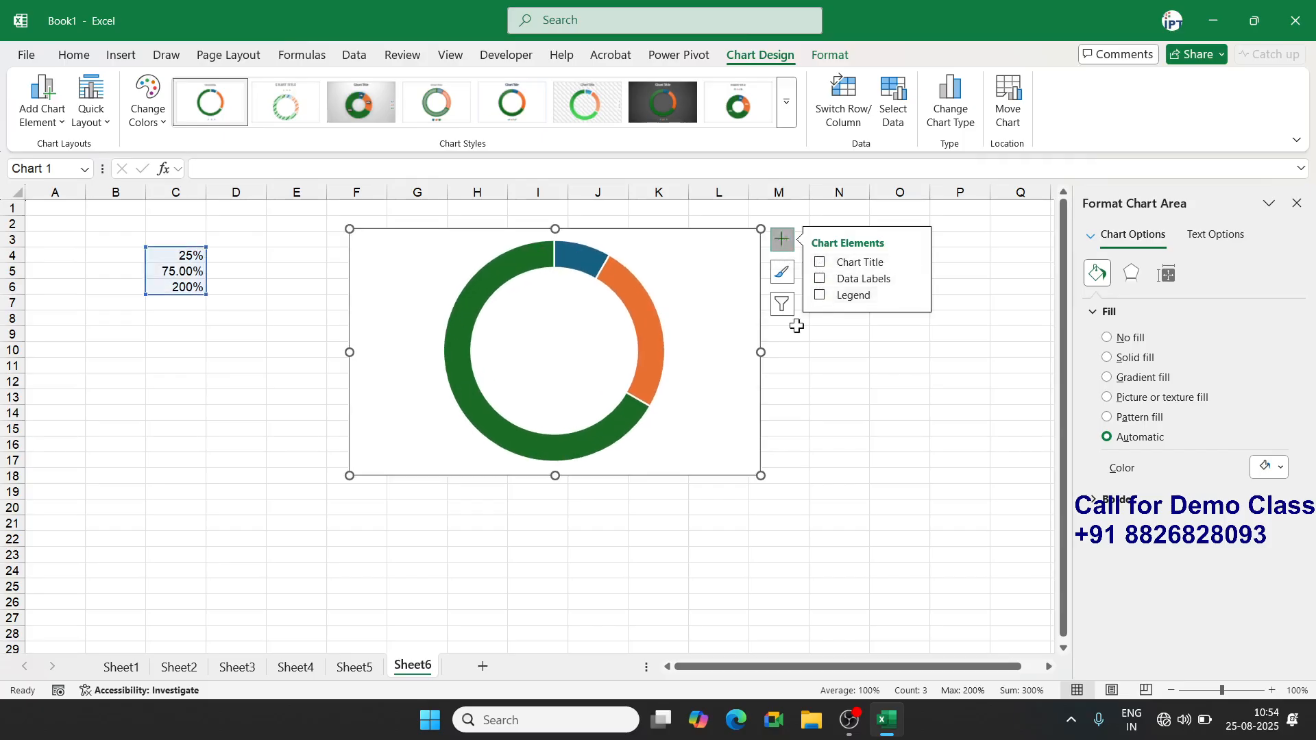
Set the angle of the doughnut's first slice to 270°
{"action": "left_click", "coordinate": [653, 386]}
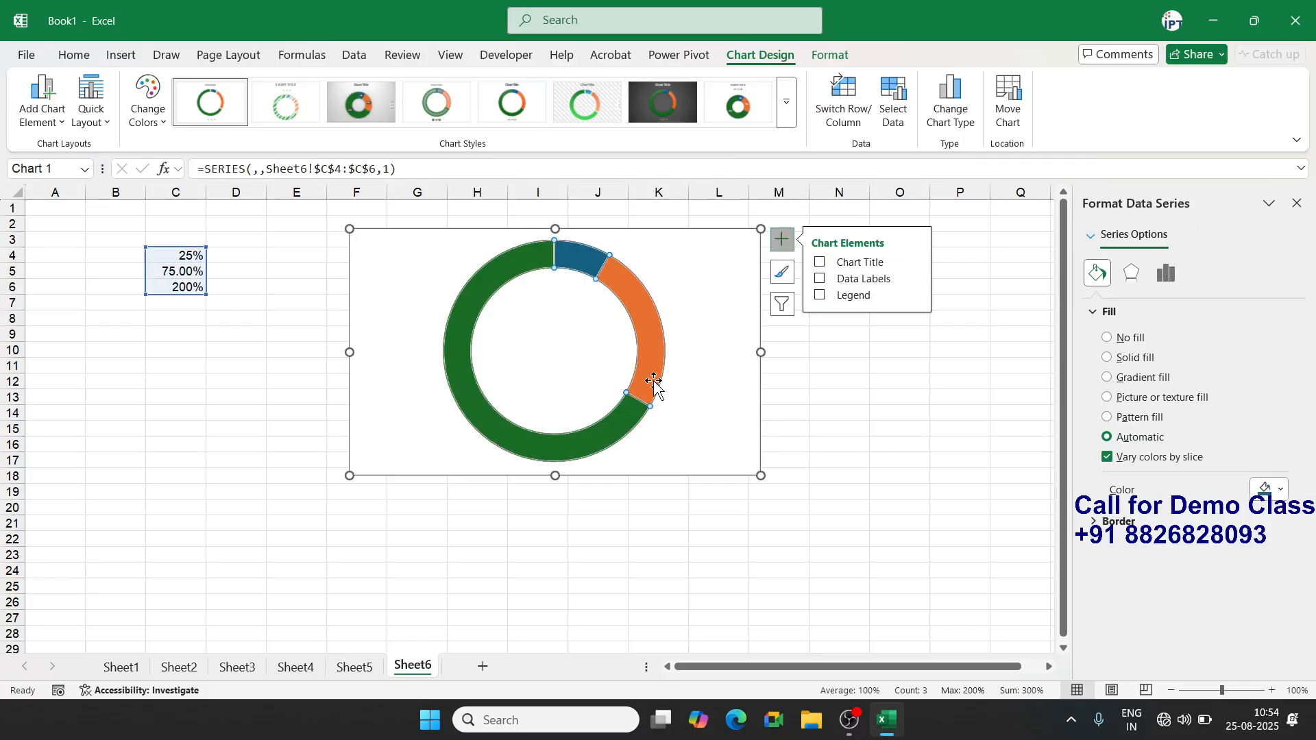
{"action": "left_click", "coordinate": [1167, 274]}
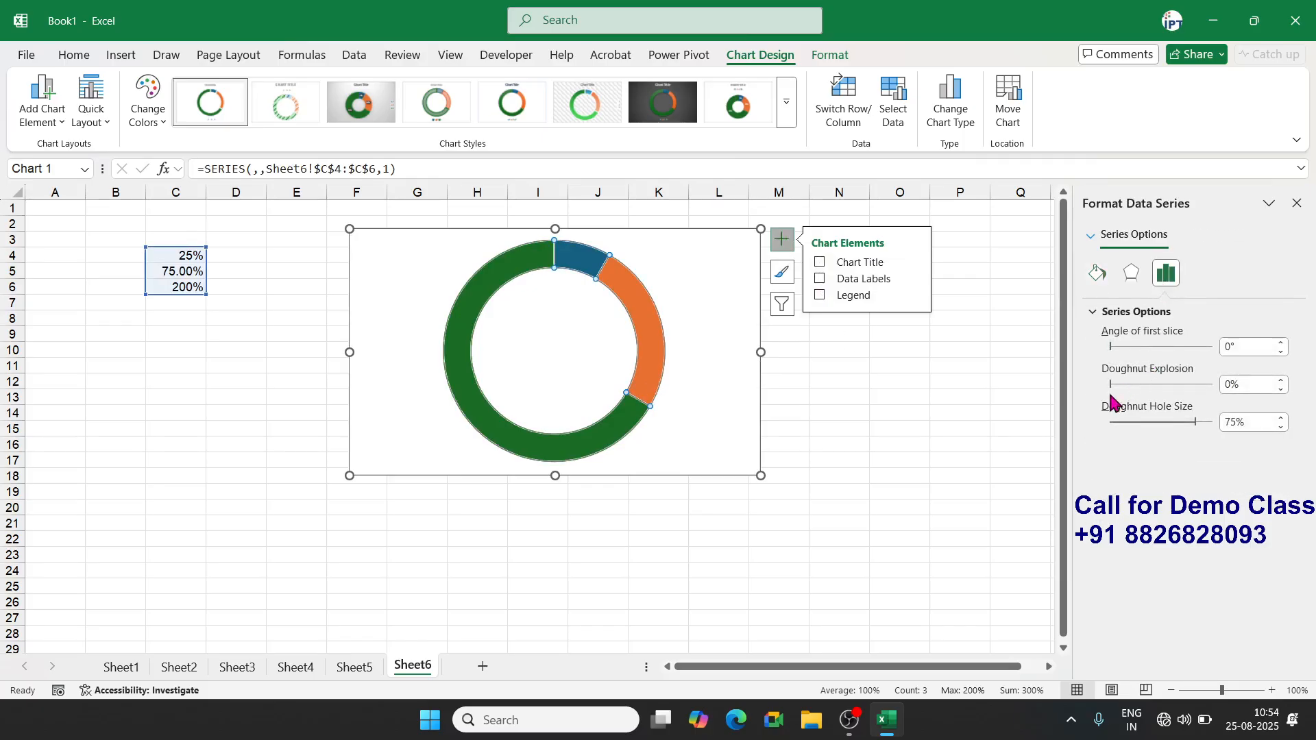
{"action": "left_click", "coordinate": [1234, 346]}
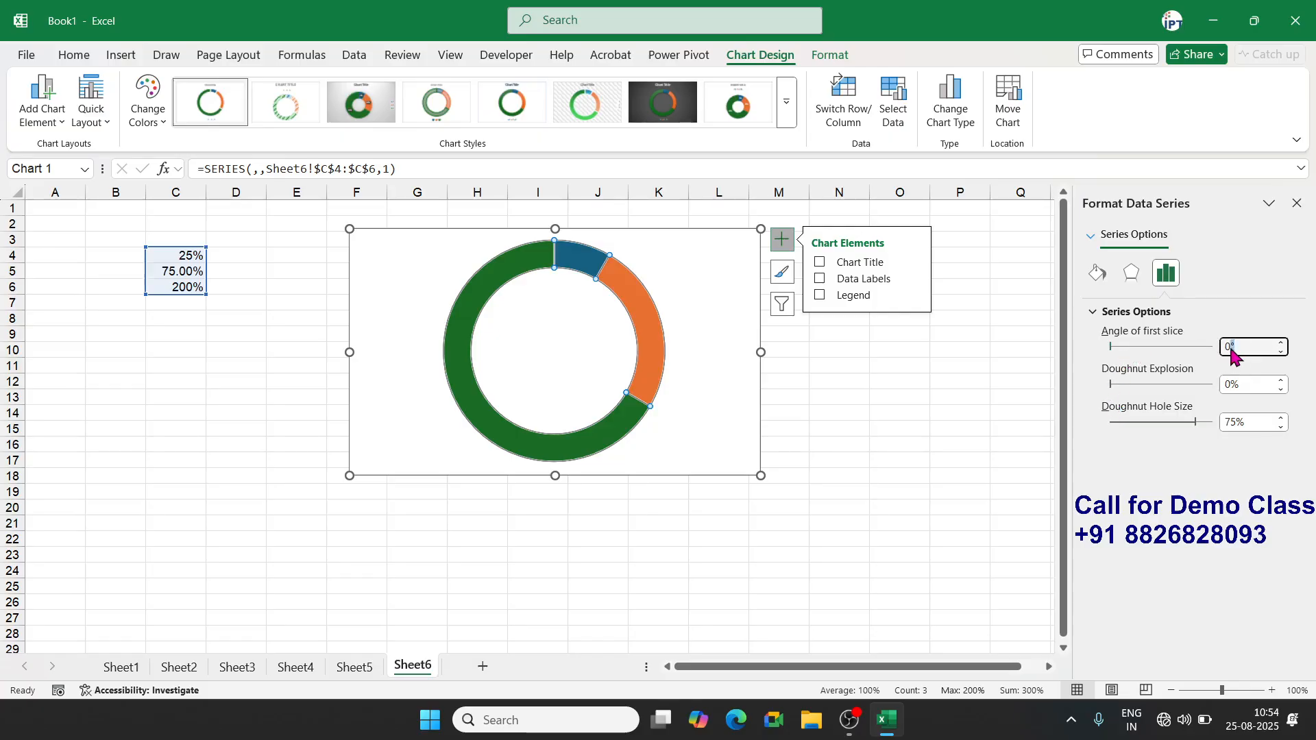
{"action": "type", "text": "270"}
{"action": "key", "text": "Return"}
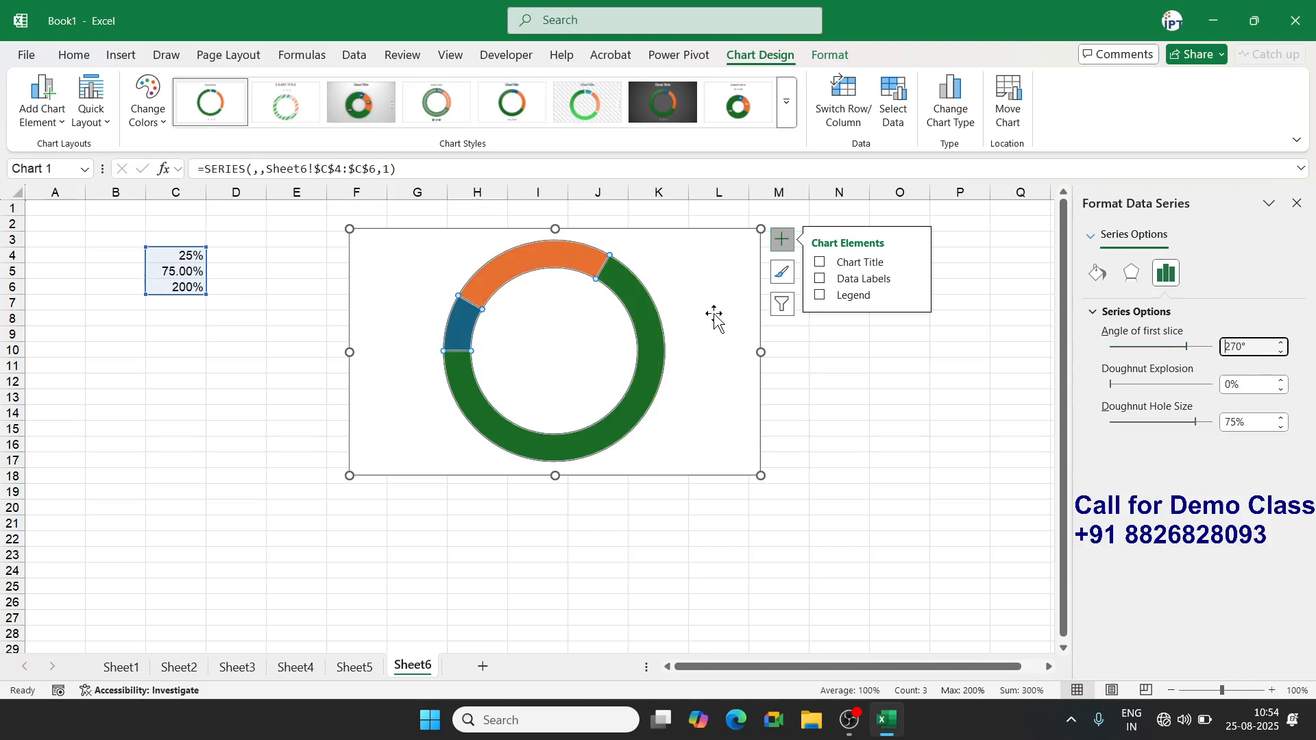
Change the value in C6 to 100%
{"action": "left_click", "coordinate": [191, 275]}
{"action": "key", "text": "Down"}
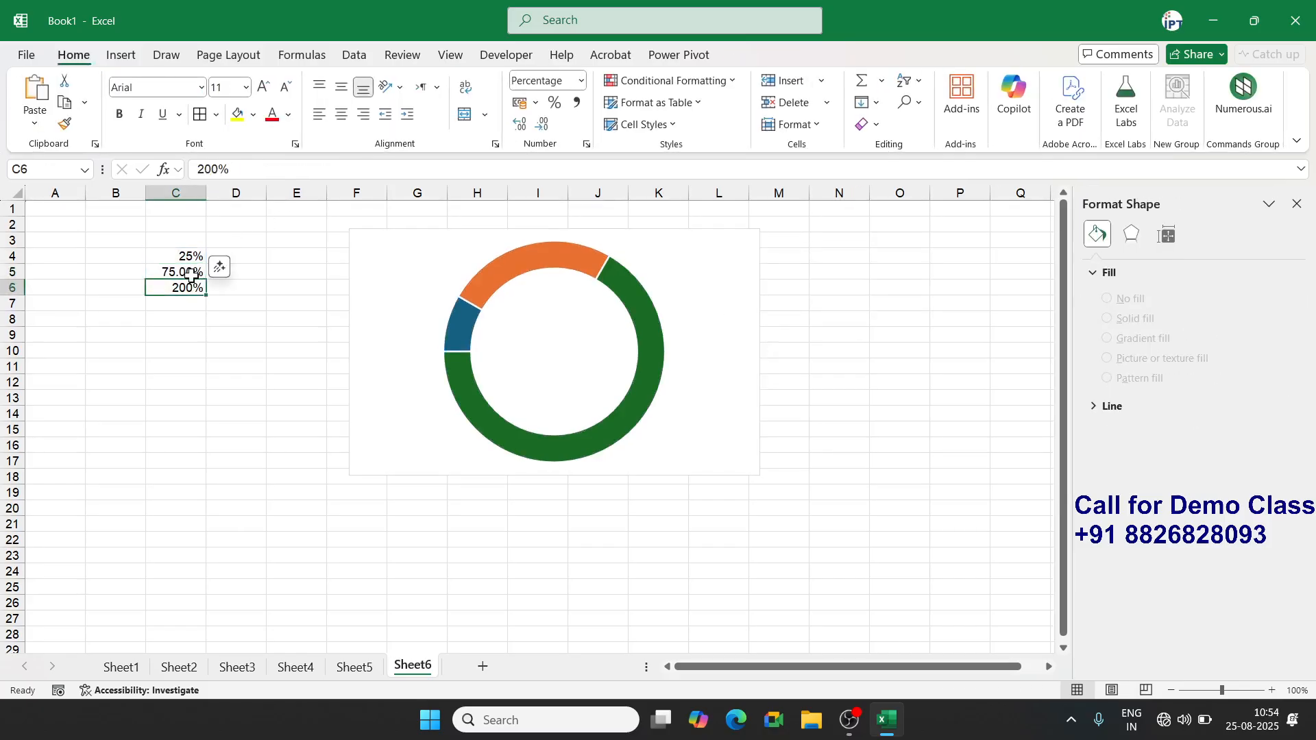
{"action": "type", "text": "10"}
{"action": "key", "text": "Return"}
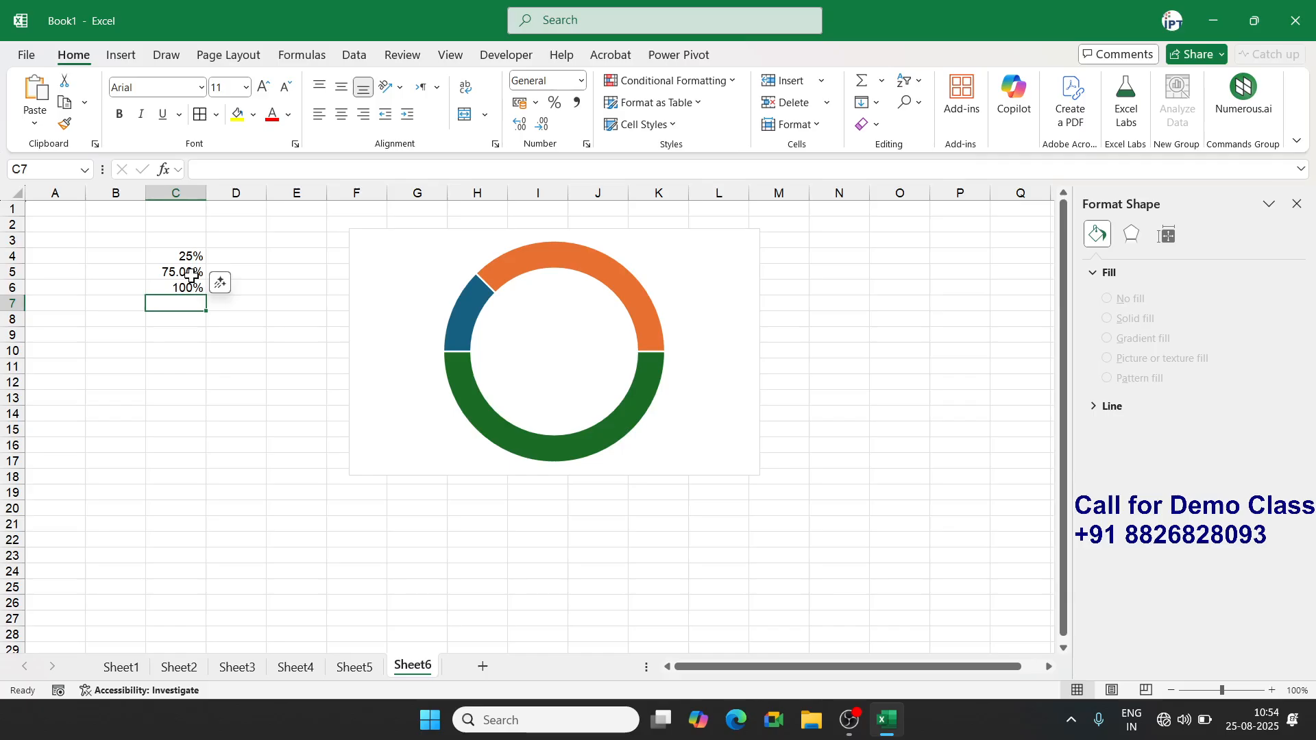
Reduce the doughnut hole size to 45%
{"action": "left_click", "coordinate": [497, 423]}
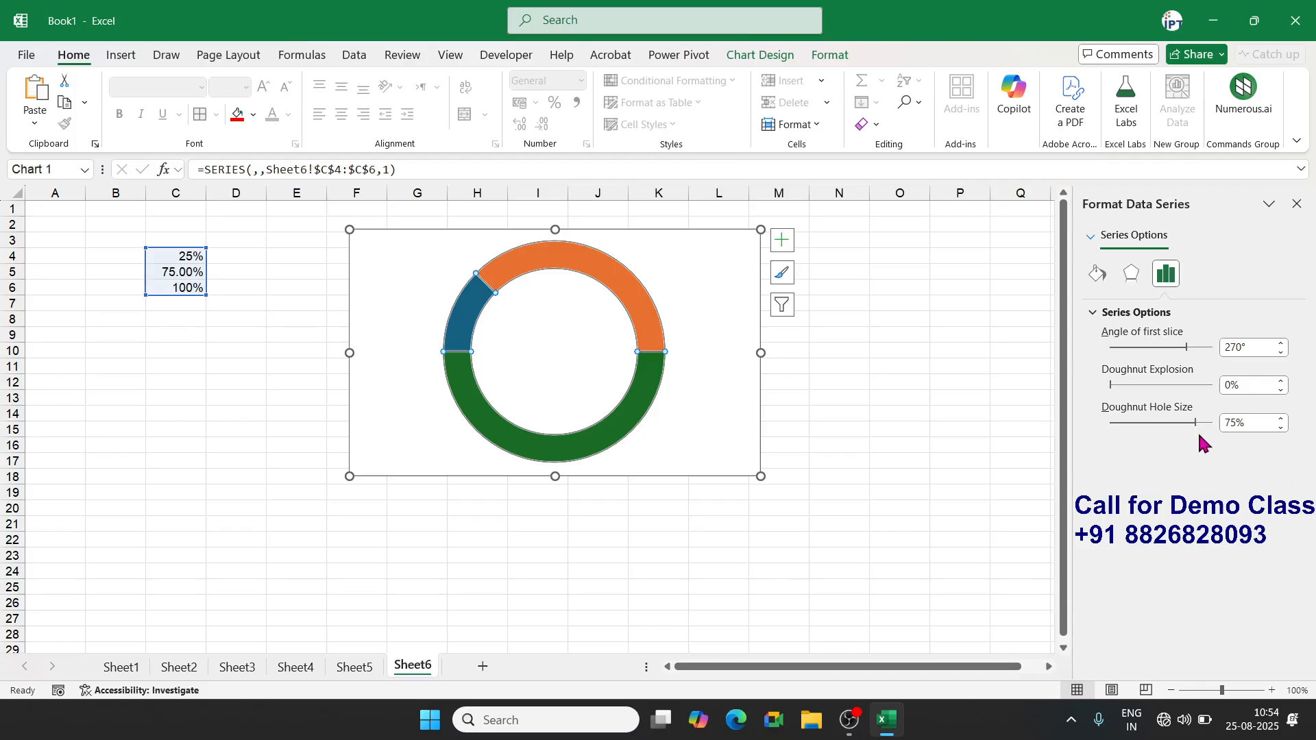
{"action": "left_click", "coordinate": [1173, 423]}
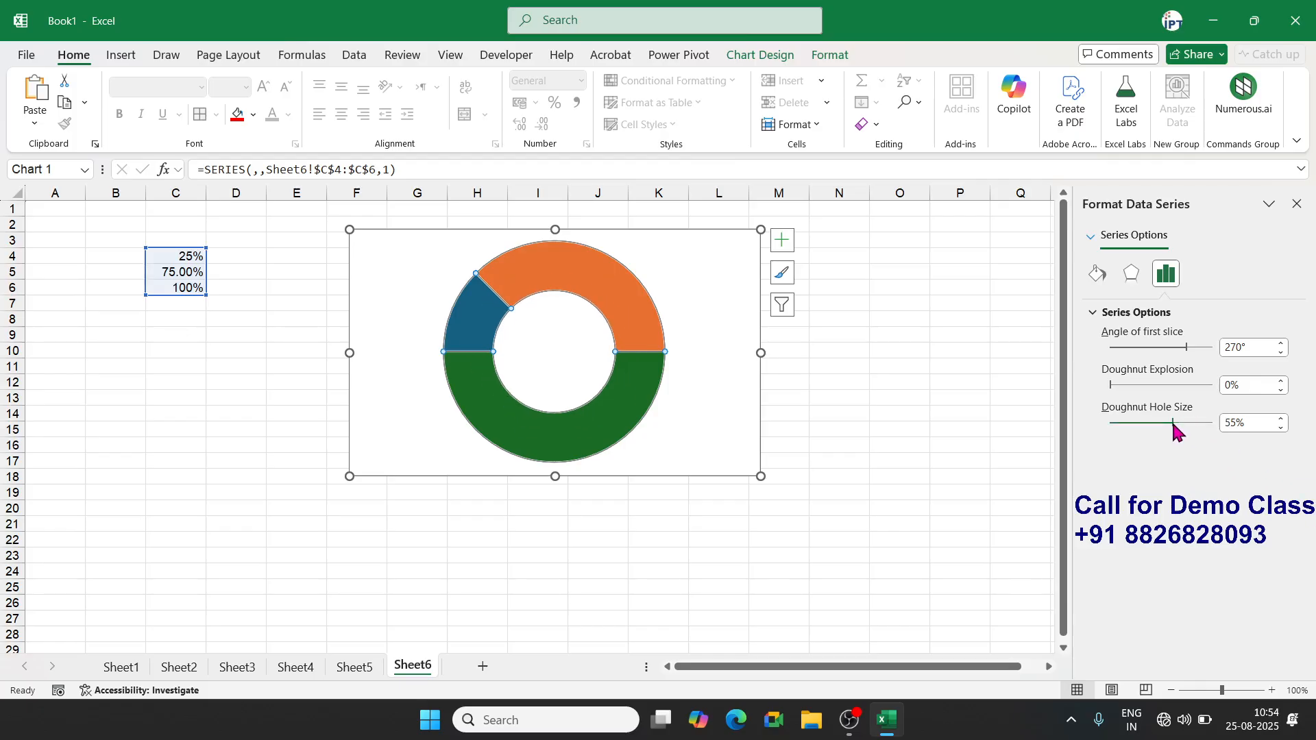
{"action": "left_click", "coordinate": [1161, 423]}
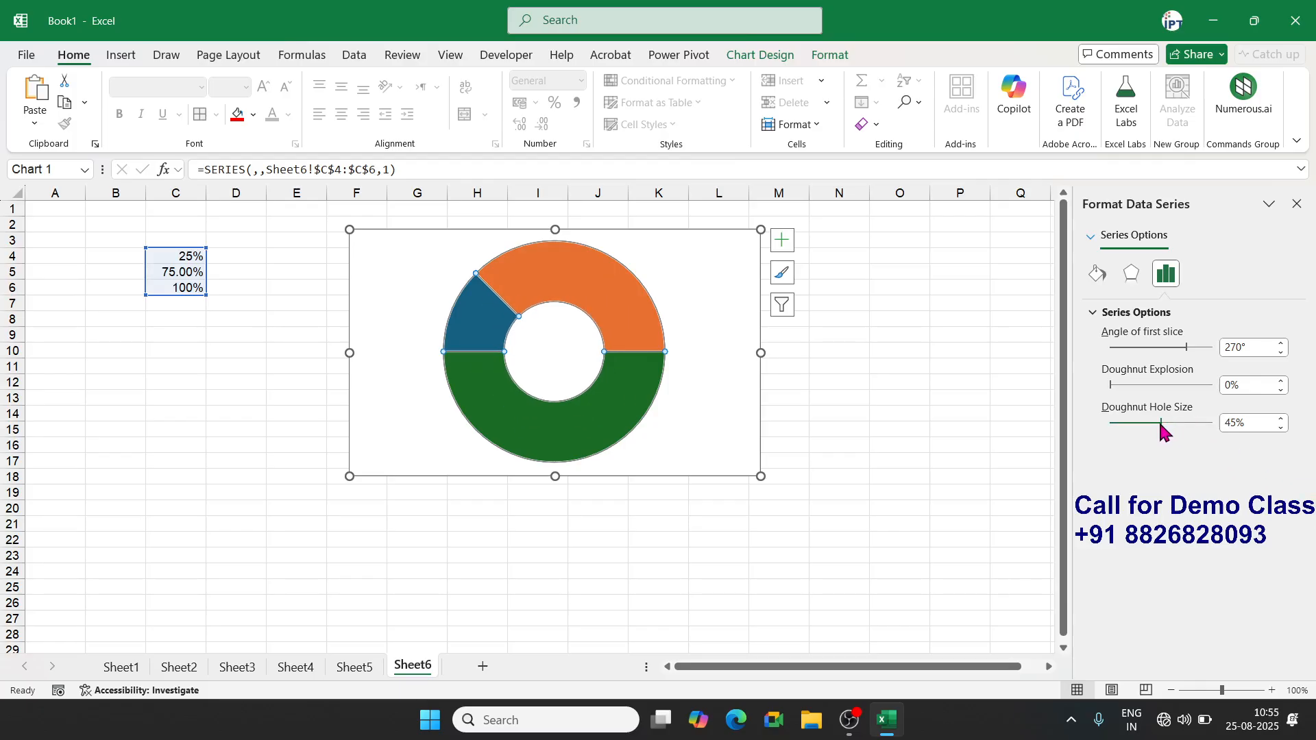
Set the lower green half of the doughnut to no fill
{"action": "left_click", "coordinate": [598, 407]}
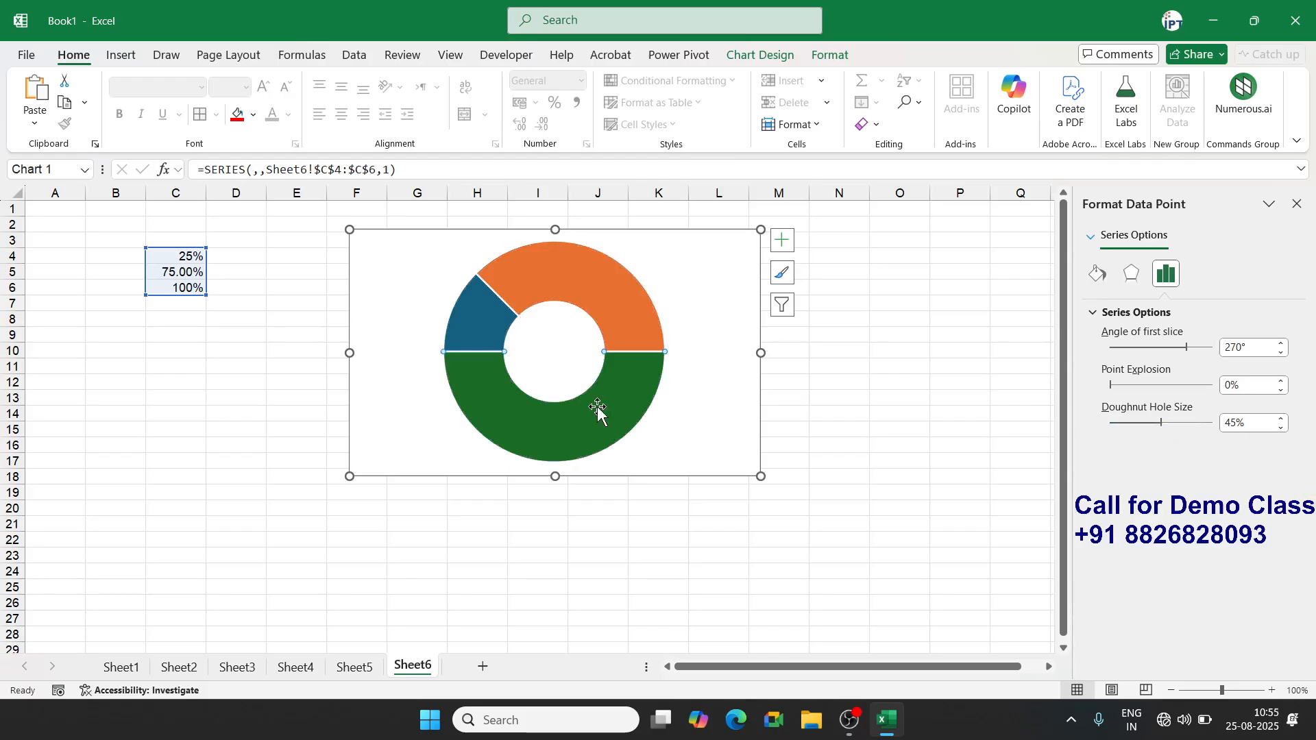
{"action": "left_click", "coordinate": [1095, 276]}
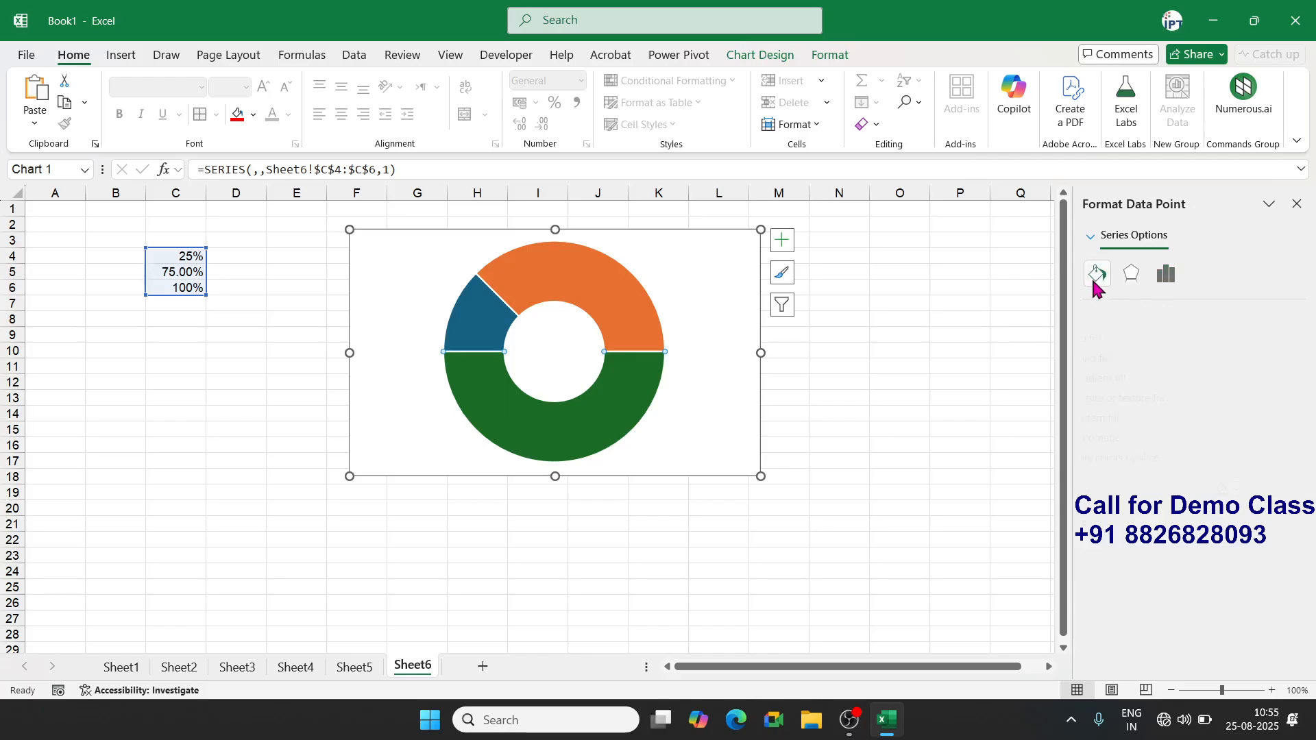
{"action": "left_click", "coordinate": [1108, 360]}
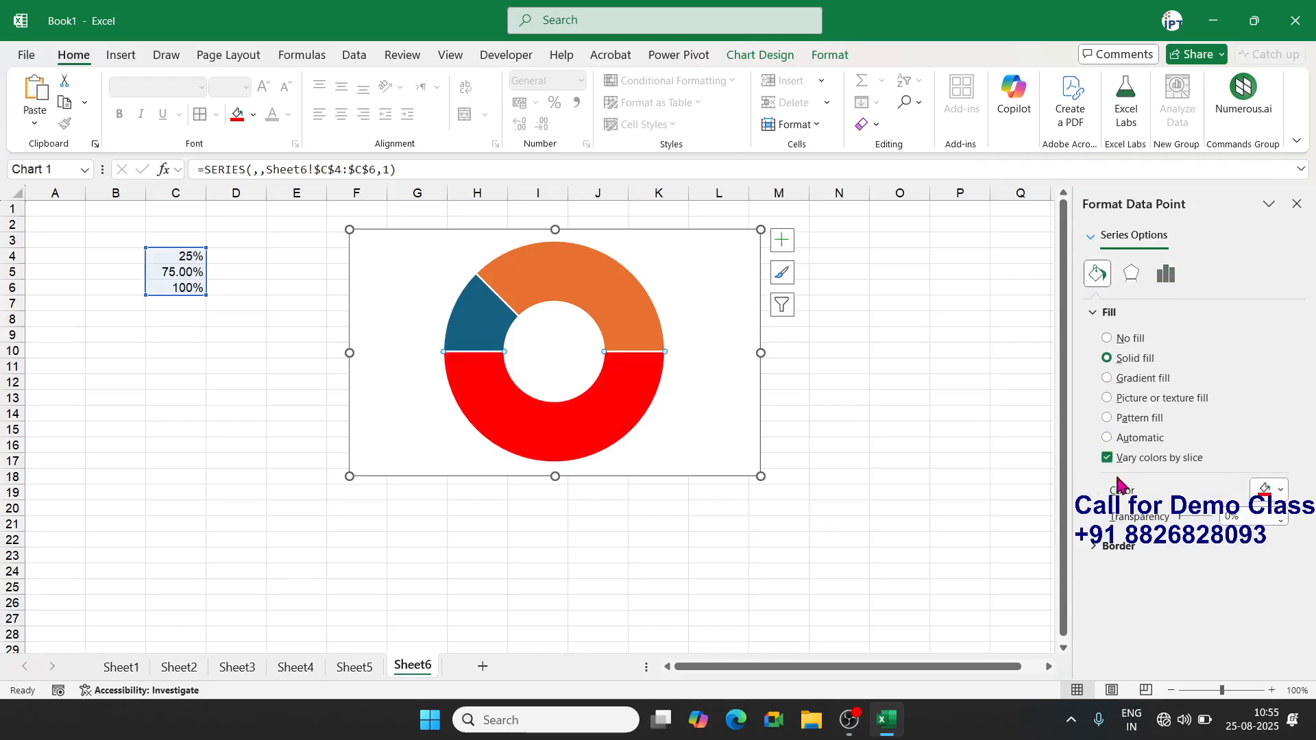
{"action": "left_click", "coordinate": [1107, 339]}
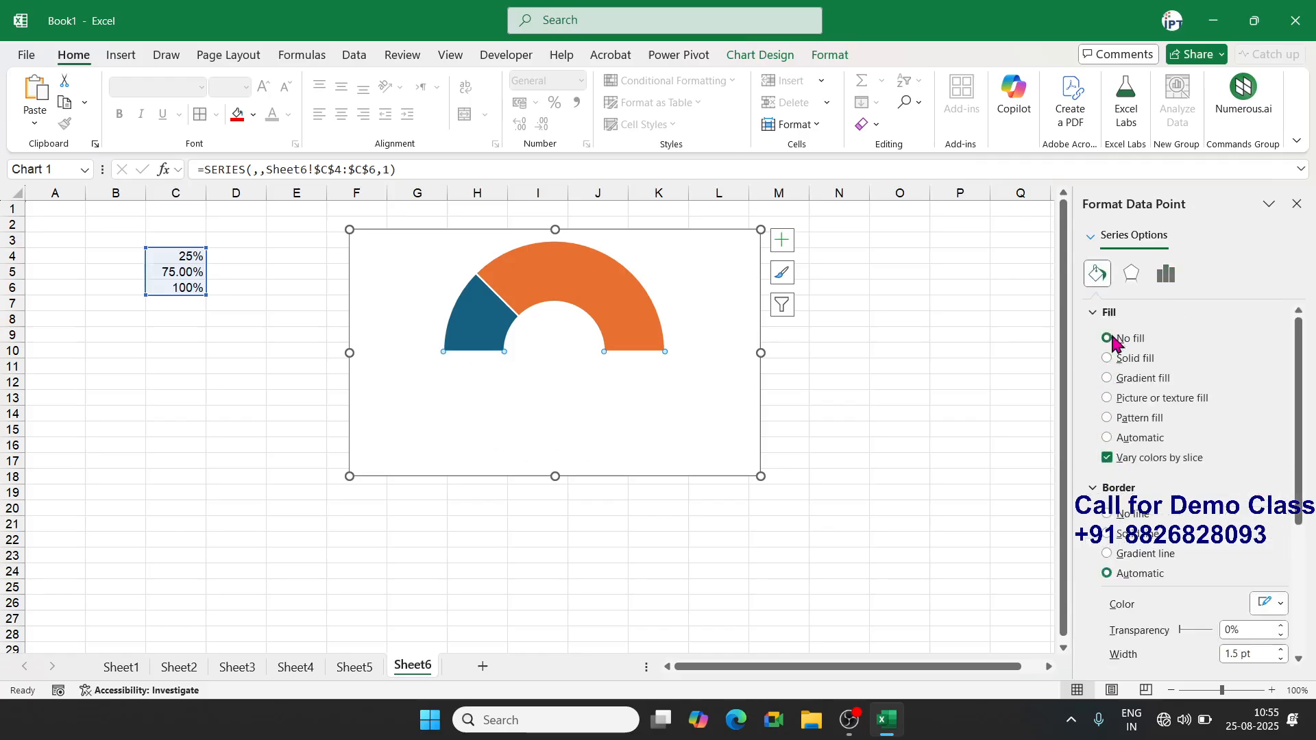
Remove the outline of the unfilled lower half and give the orange 75% slice a solid light gray fill
{"action": "left_click", "coordinate": [1118, 515]}
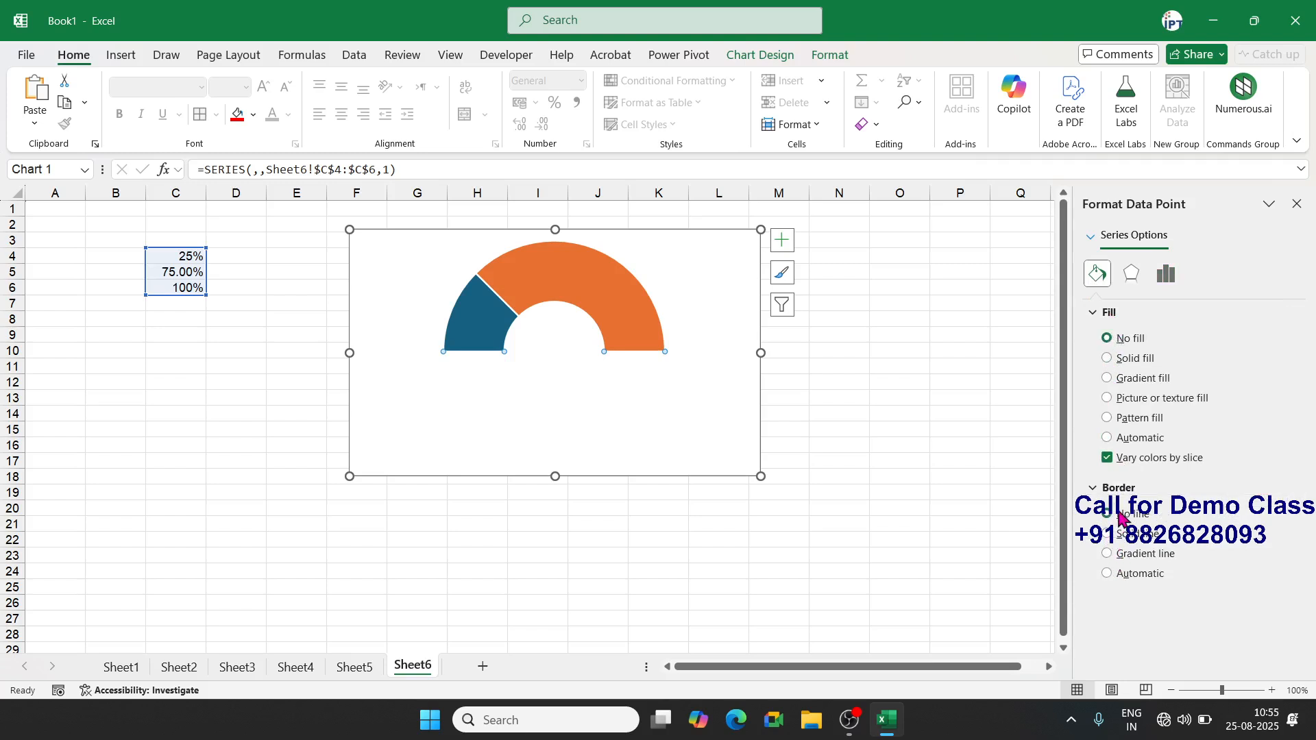
{"action": "left_click", "coordinate": [617, 299]}
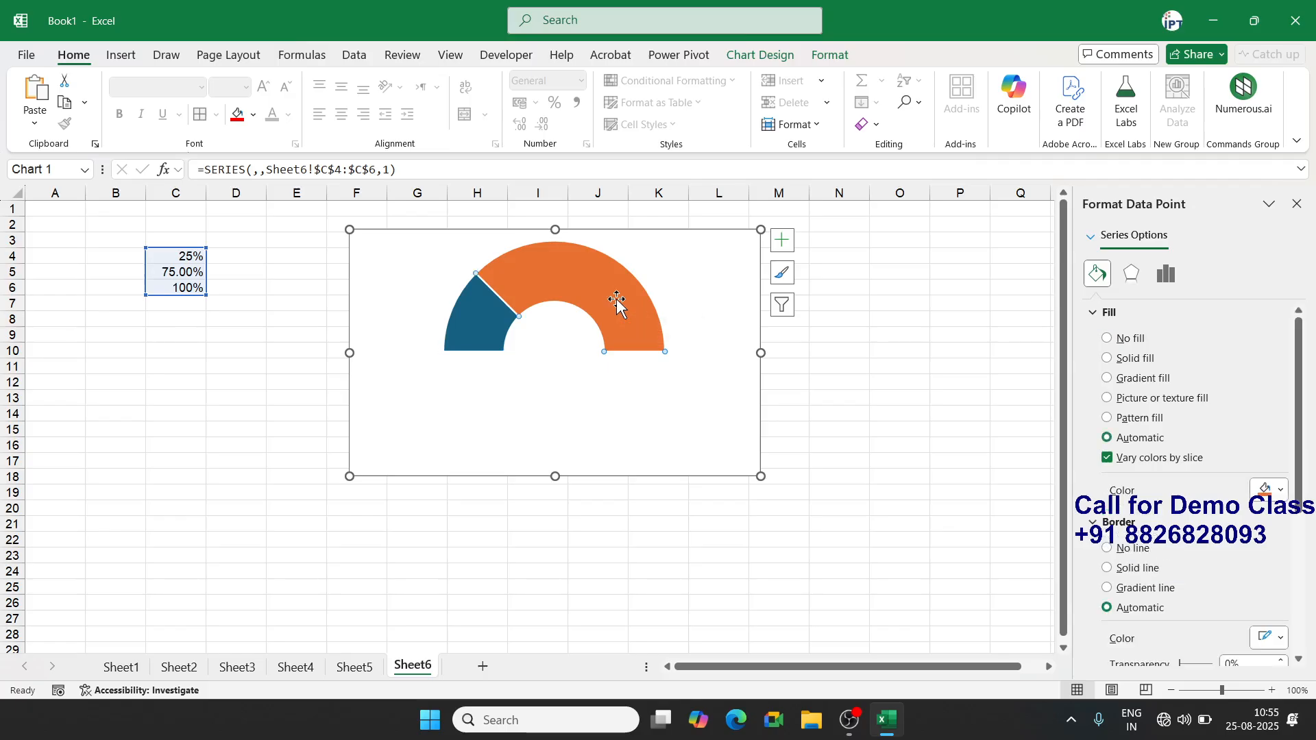
{"action": "left_click", "coordinate": [1139, 359]}
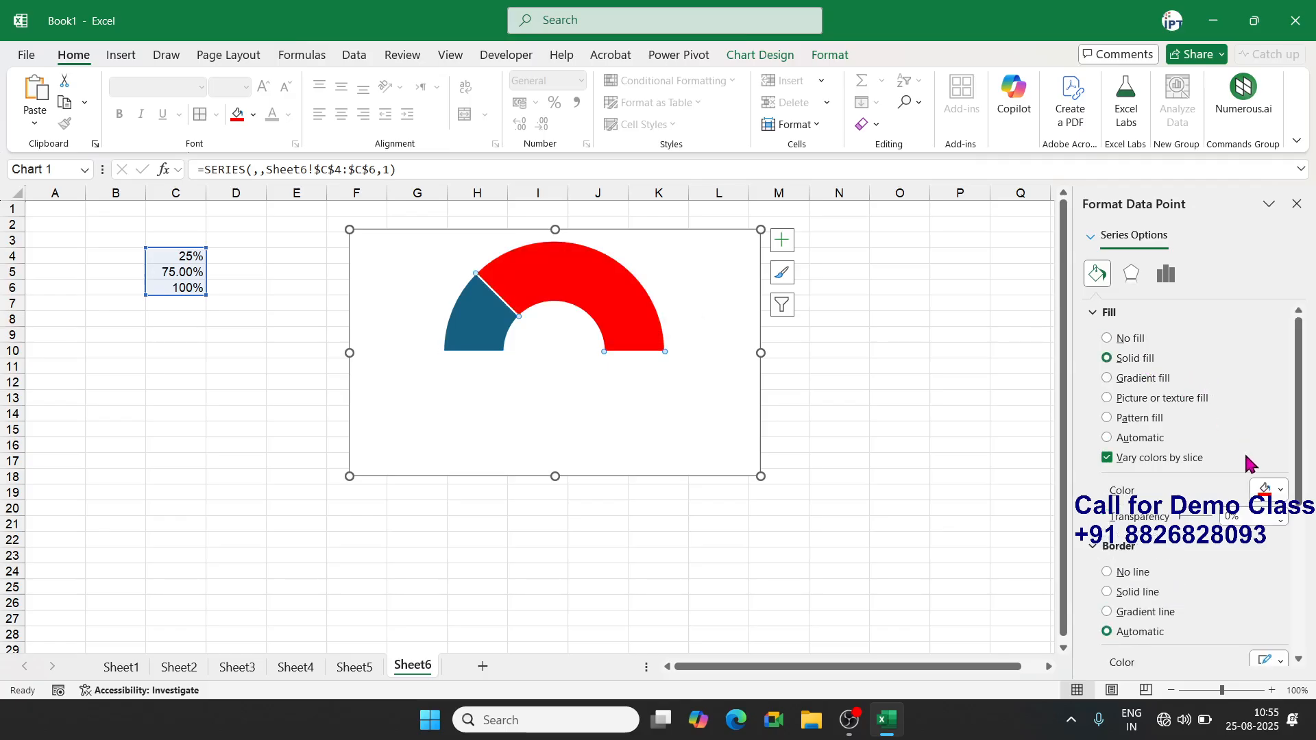
{"action": "left_click", "coordinate": [1265, 490]}
{"action": "left_click", "coordinate": [1109, 294]}
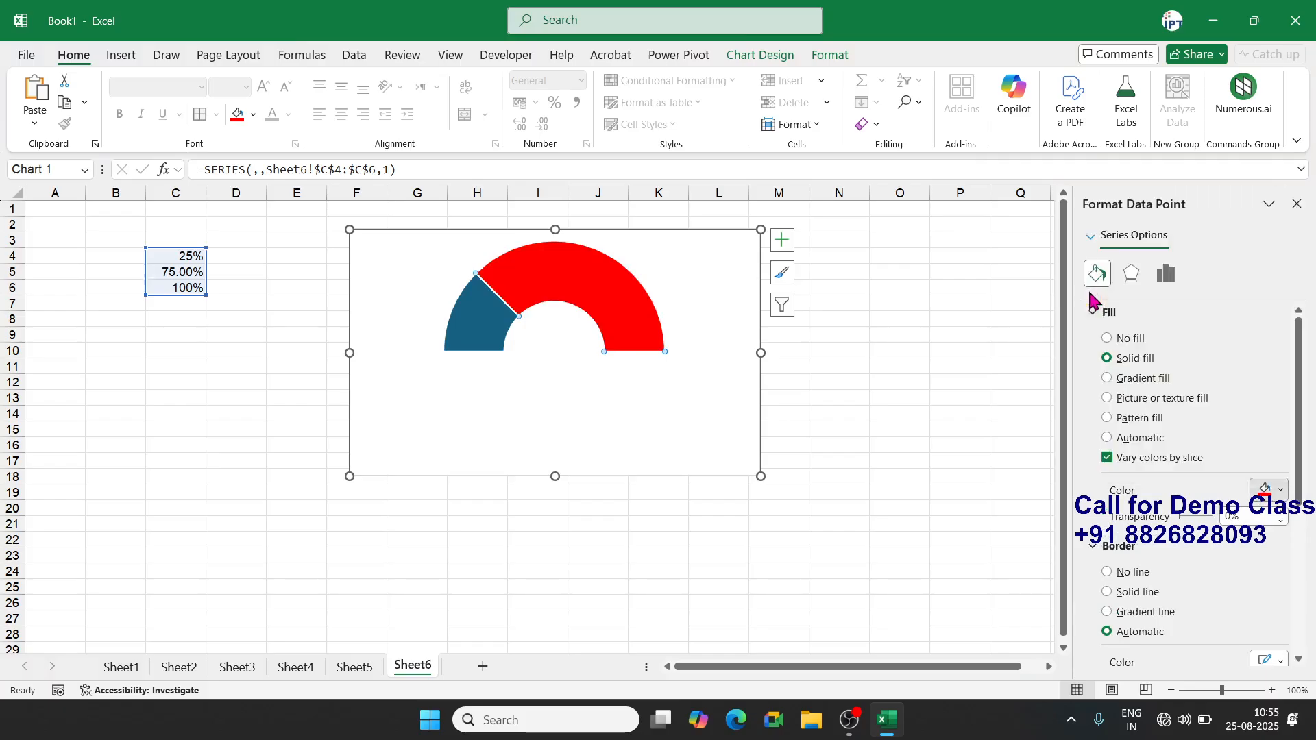
Give the blue 25% slice a solid light green fill and a matching solid light green border
{"action": "left_click", "coordinate": [482, 312]}
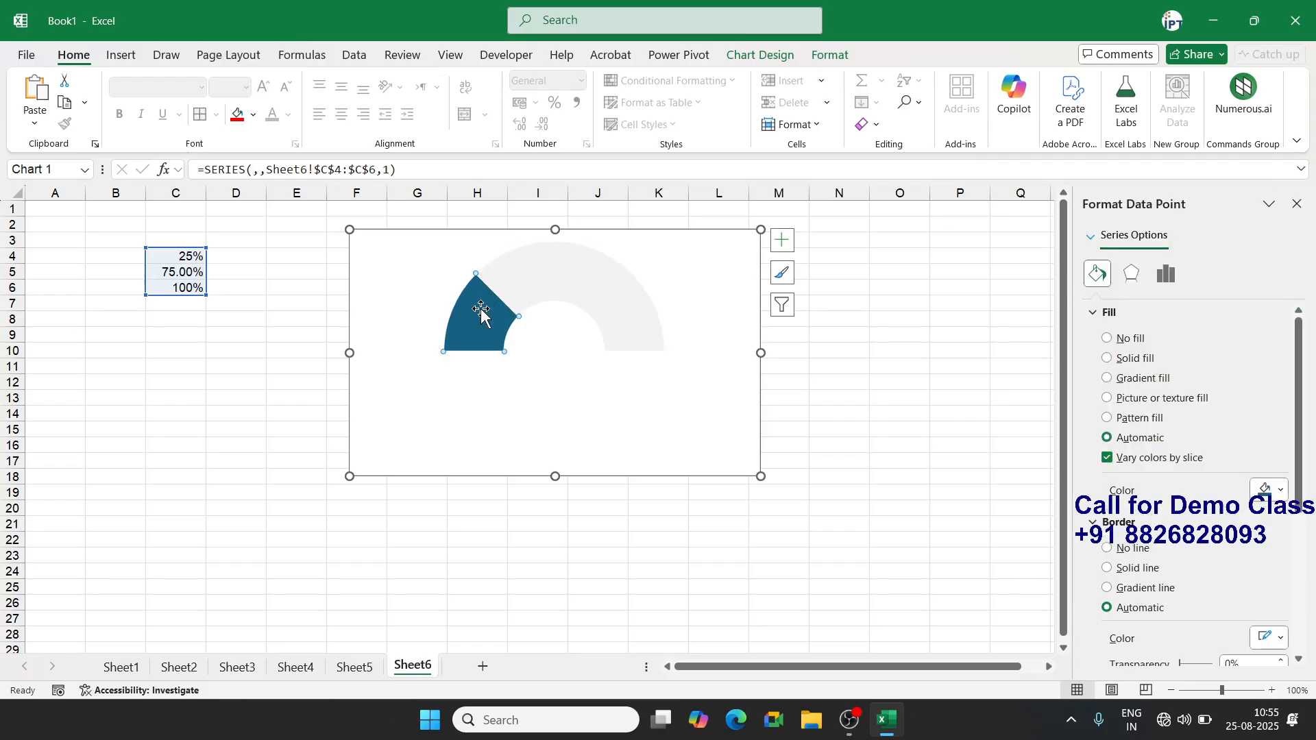
{"action": "left_click", "coordinate": [1138, 359]}
{"action": "left_click", "coordinate": [1277, 492]}
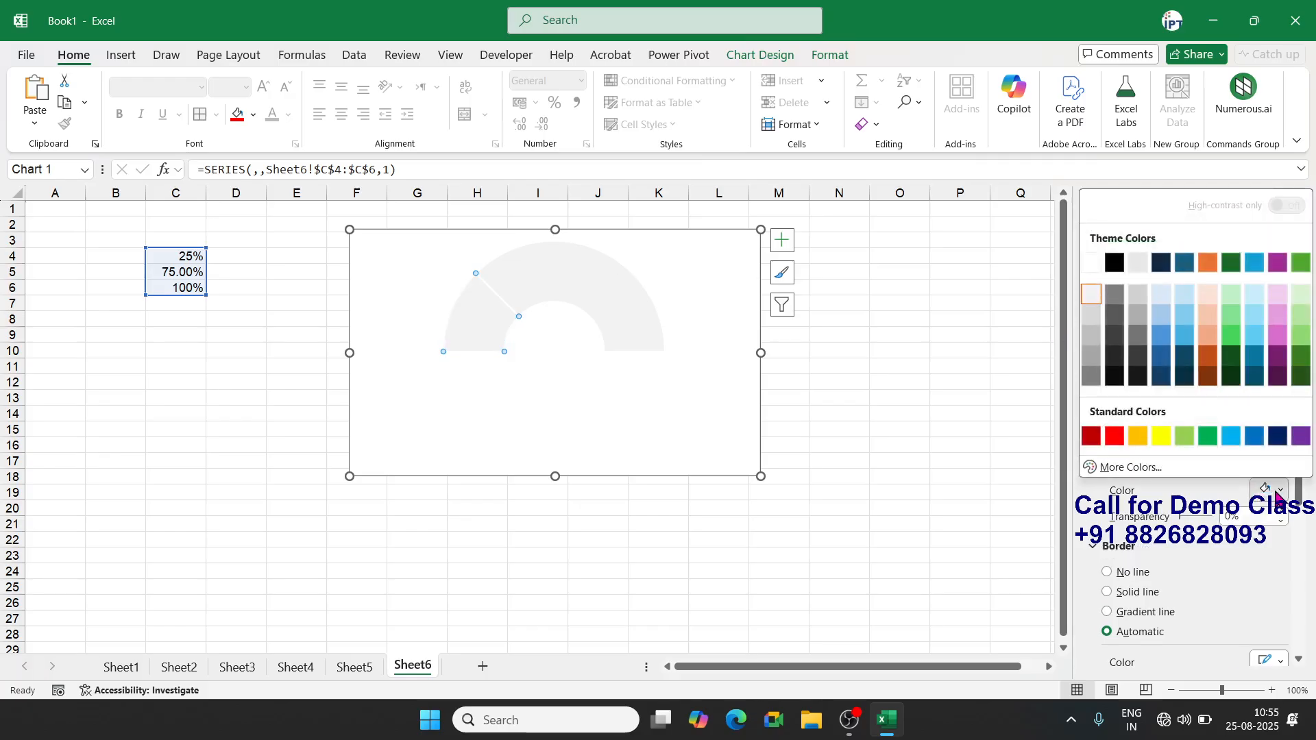
{"action": "left_click", "coordinate": [1192, 437]}
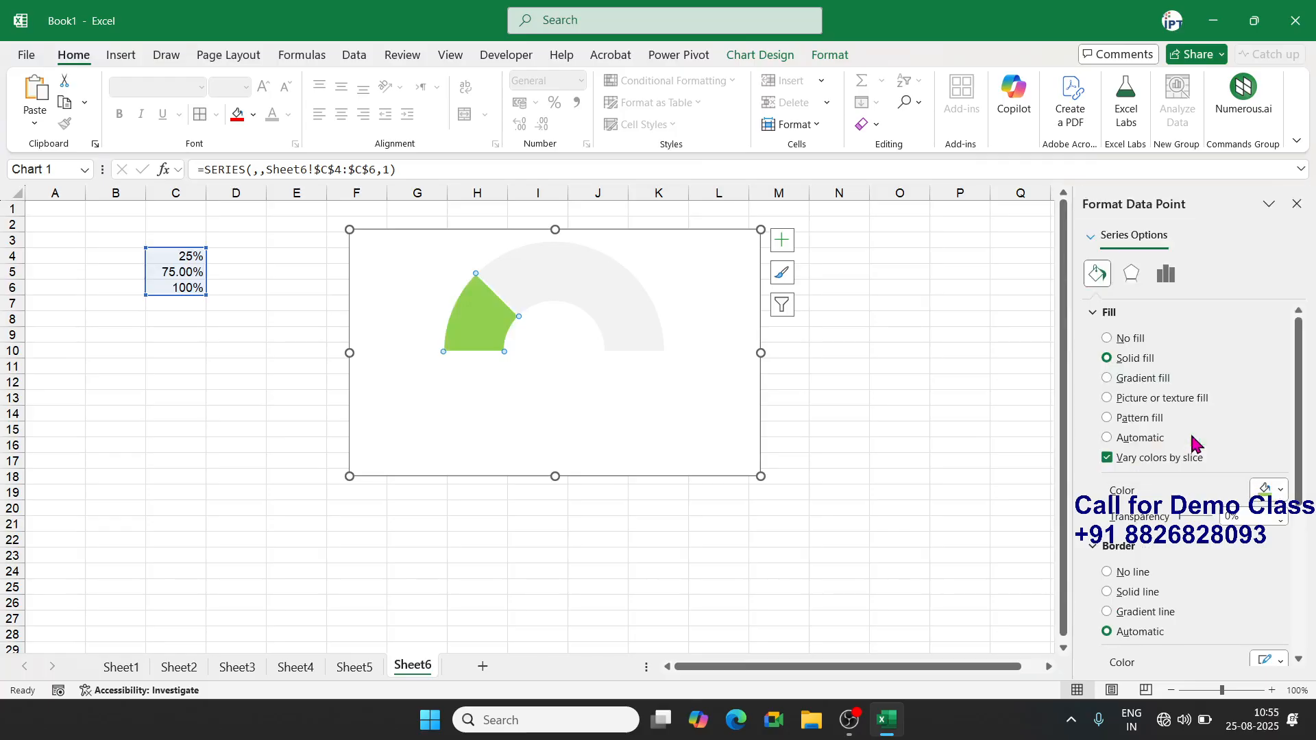
{"action": "left_click", "coordinate": [1128, 594]}
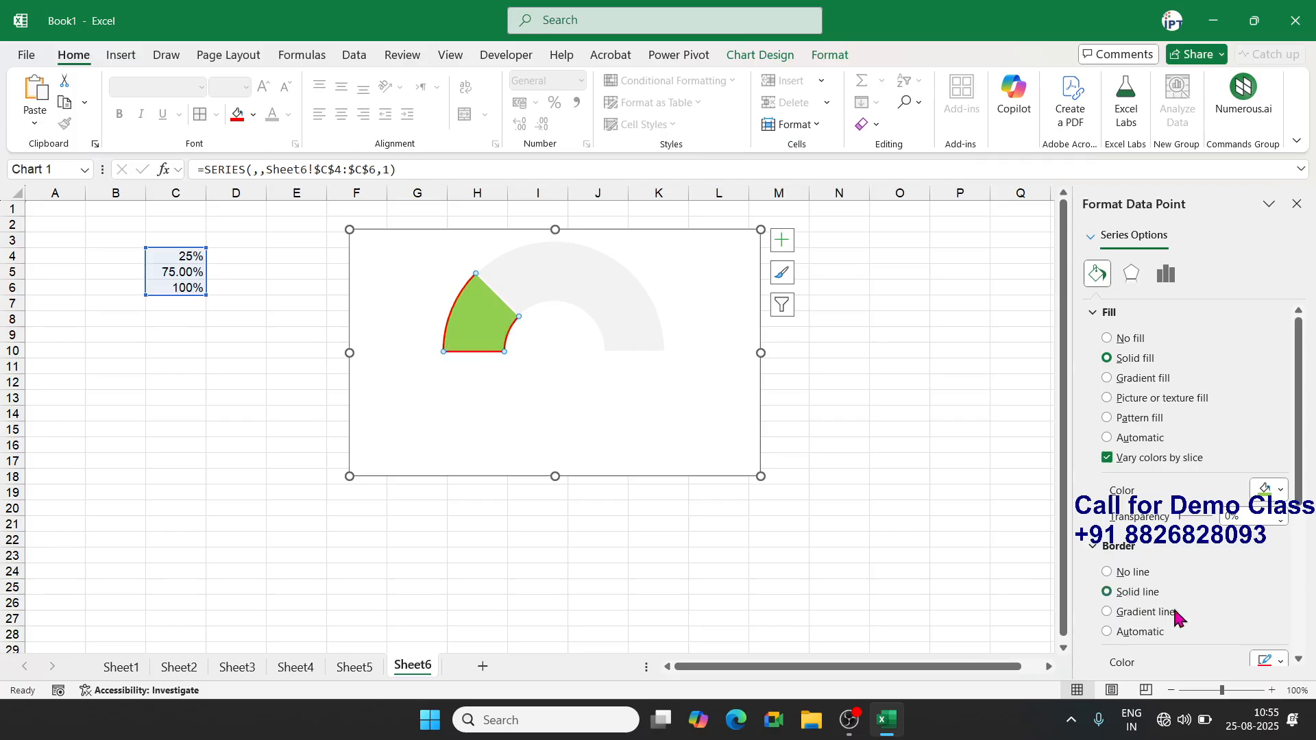
{"action": "left_click", "coordinate": [1267, 660]}
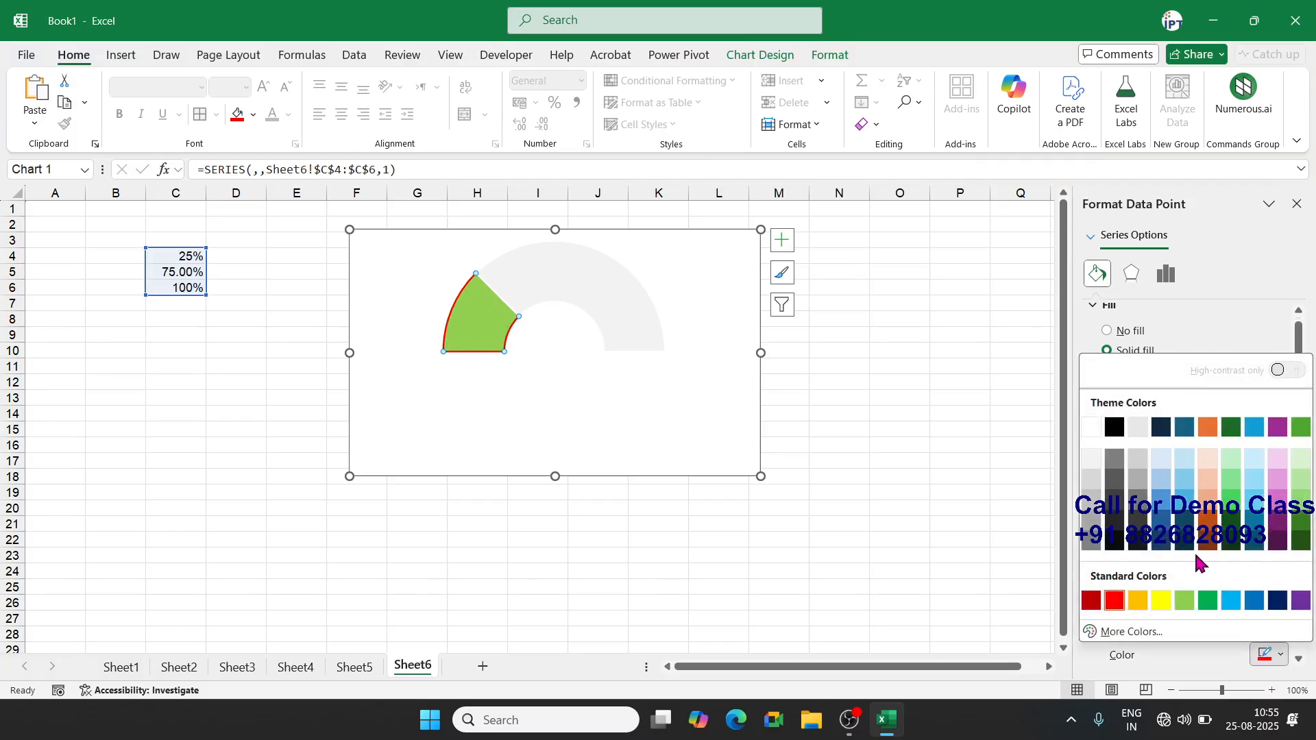
{"action": "left_click", "coordinate": [1185, 601]}
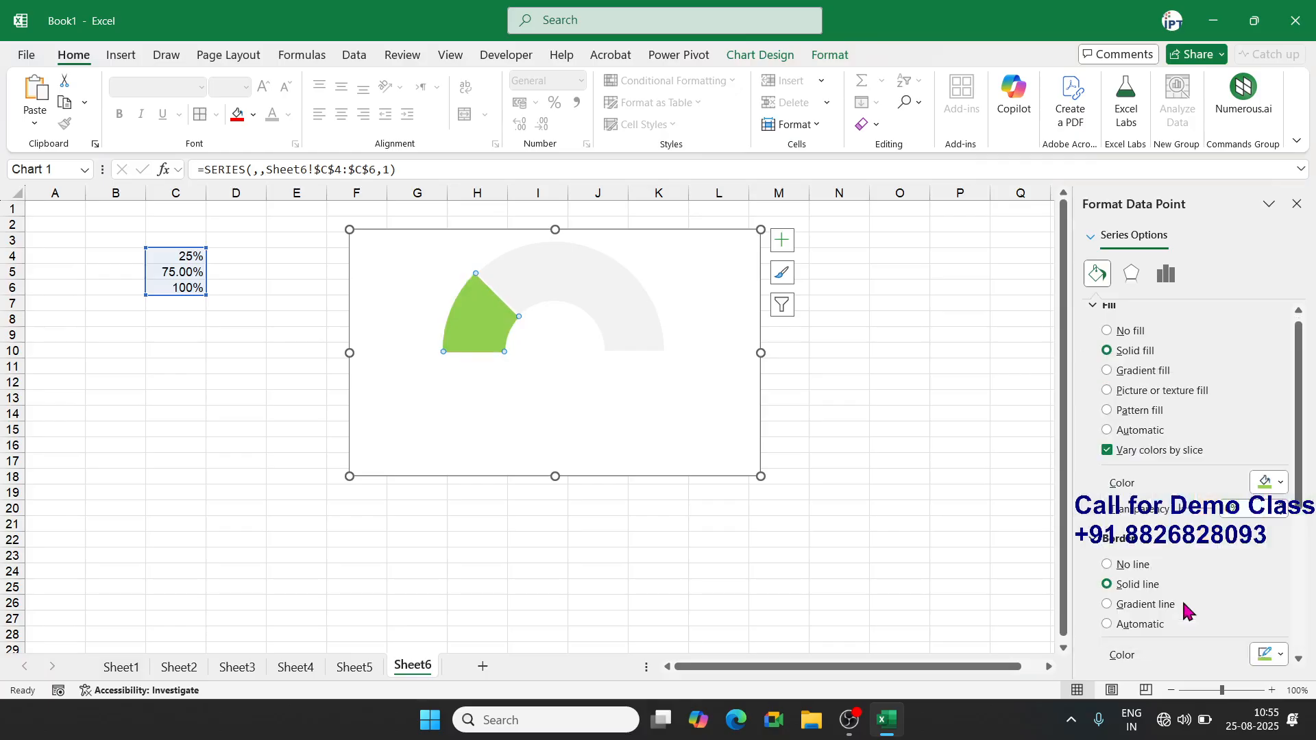
Increase the border width of the light green slice to 14 pt
{"action": "left_click", "coordinate": [1298, 659]}
{"action": "left_click", "coordinate": [1299, 659]}
{"action": "left_click", "coordinate": [1298, 660]}
{"action": "left_click", "coordinate": [1299, 660]}
{"action": "left_click", "coordinate": [1298, 660]}
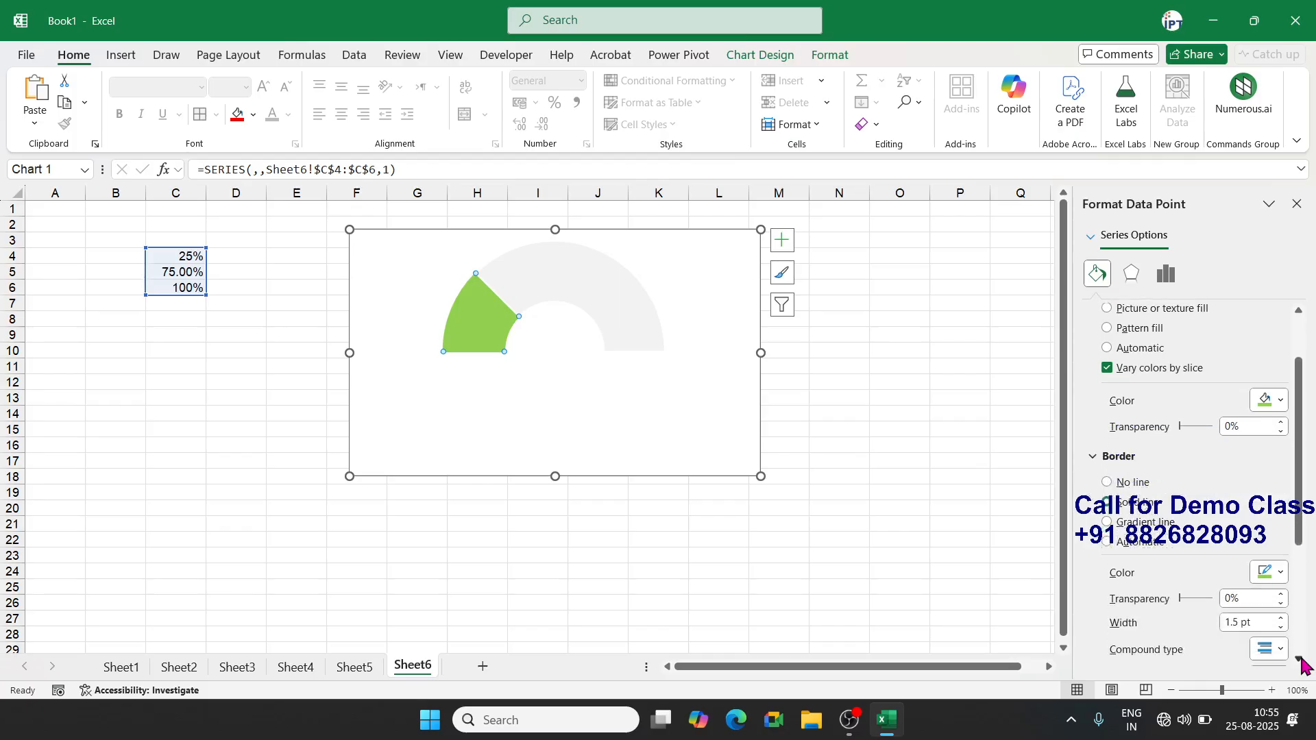
{"action": "left_click", "coordinate": [1299, 659]}
{"action": "left_click", "coordinate": [1298, 659]}
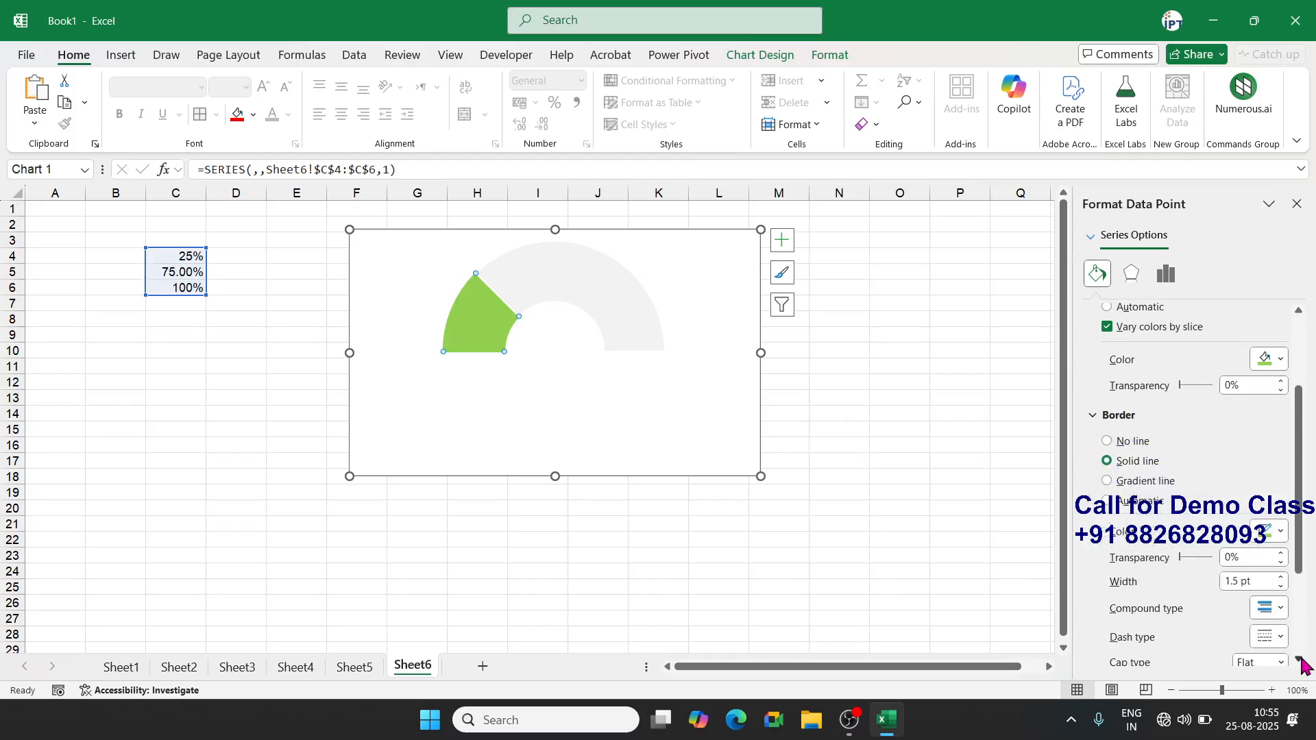
{"action": "left_click", "coordinate": [1281, 578]}
{"action": "left_click", "coordinate": [1281, 578]}
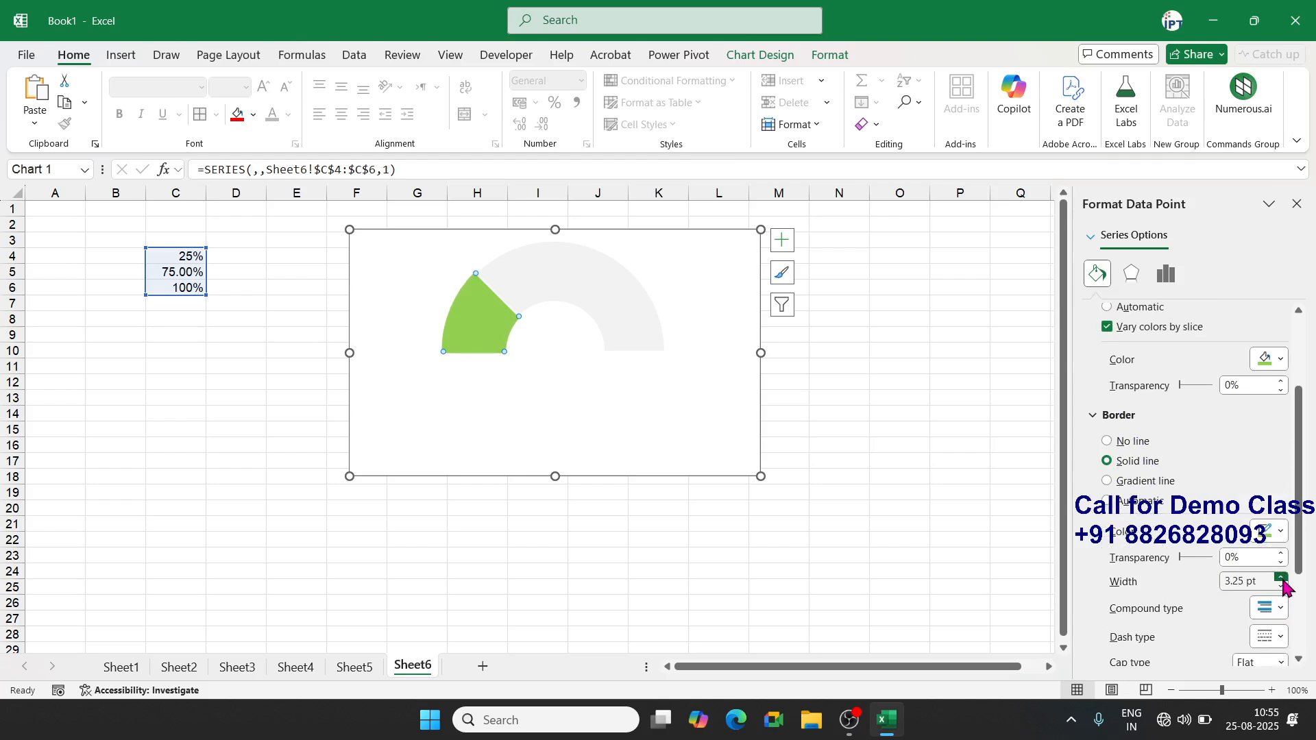
{"action": "left_click", "coordinate": [1280, 578]}
{"action": "left_click", "coordinate": [1281, 578]}
{"action": "left_click", "coordinate": [1281, 578]}
{"action": "left_click", "coordinate": [1281, 578]}
{"action": "left_click", "coordinate": [1281, 578]}
{"action": "left_click", "coordinate": [1281, 578]}
{"action": "left_click", "coordinate": [1280, 578]}
{"action": "left_click", "coordinate": [1281, 578]}
{"action": "left_click", "coordinate": [1280, 578]}
{"action": "triple_click", "coordinate": [1281, 578]}
{"action": "triple_click", "coordinate": [1280, 578]}
{"action": "triple_click", "coordinate": [1280, 578]}
{"action": "triple_click", "coordinate": [1281, 578]}
{"action": "triple_click", "coordinate": [1280, 578]}
{"action": "triple_click", "coordinate": [1281, 578]}
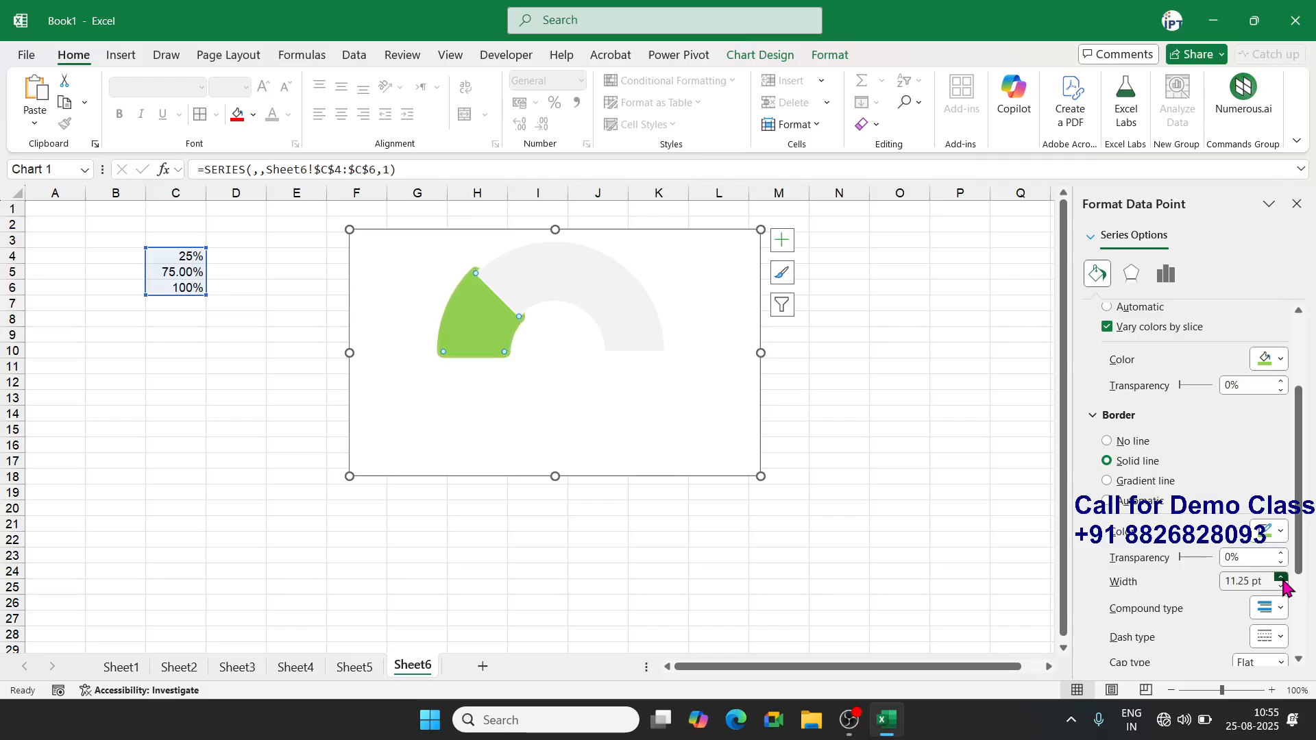
{"action": "triple_click", "coordinate": [1280, 578]}
{"action": "triple_click", "coordinate": [1281, 578]}
{"action": "triple_click", "coordinate": [1281, 578]}
{"action": "double_click", "coordinate": [1281, 578]}
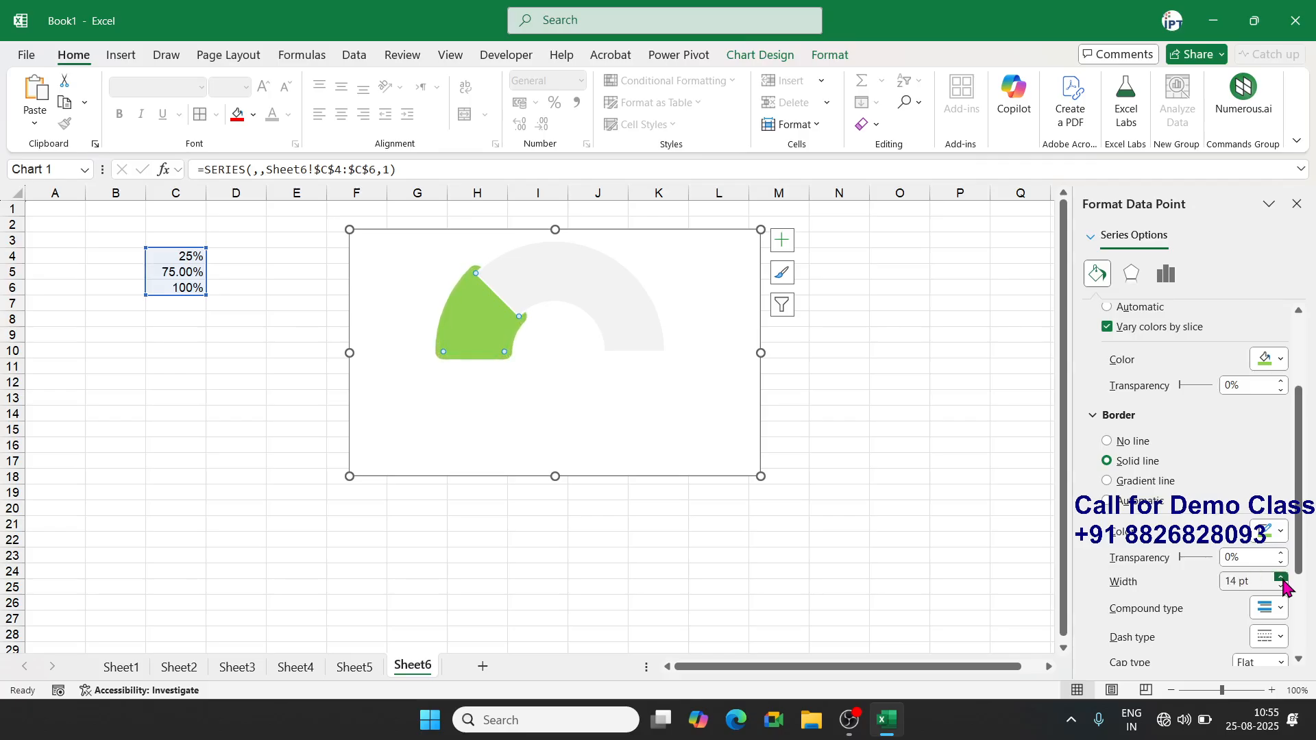
Set the border of the light gray slice to no line and deselect the chart
{"action": "left_click", "coordinate": [633, 277]}
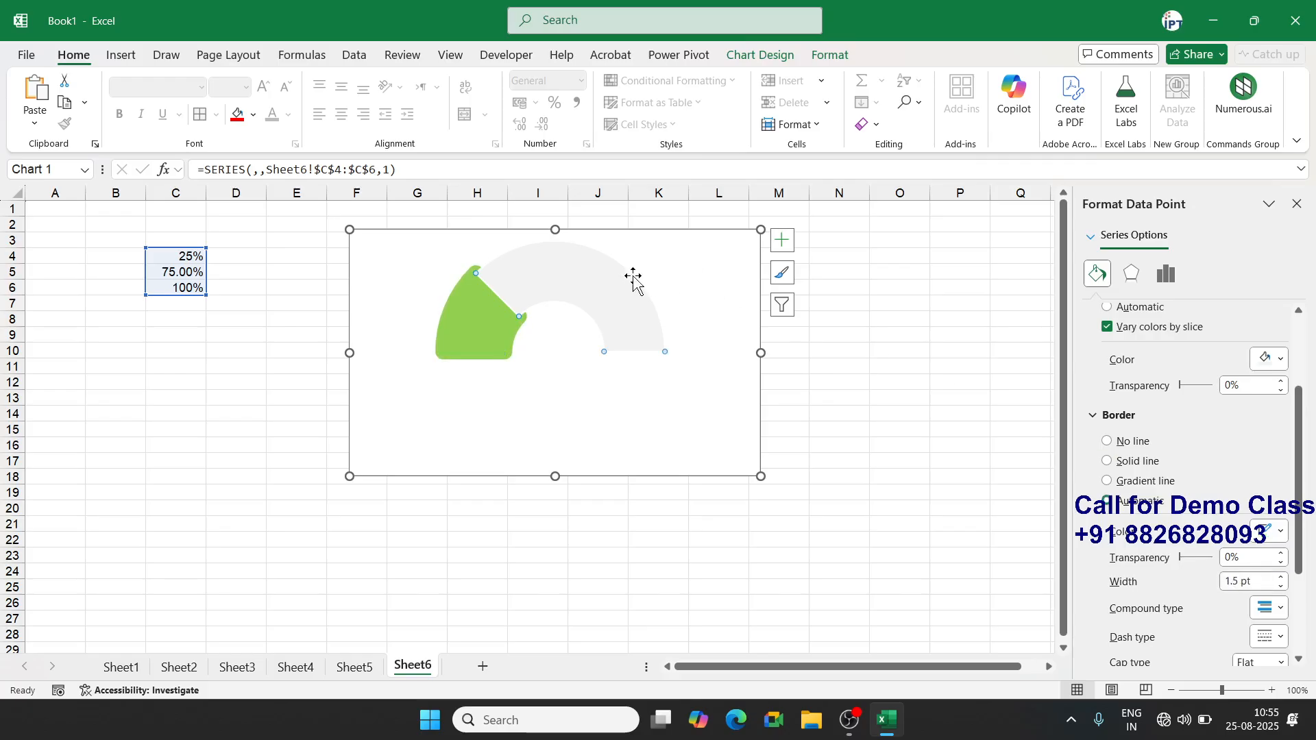
{"action": "left_click", "coordinate": [1130, 442]}
{"action": "left_click", "coordinate": [850, 394]}
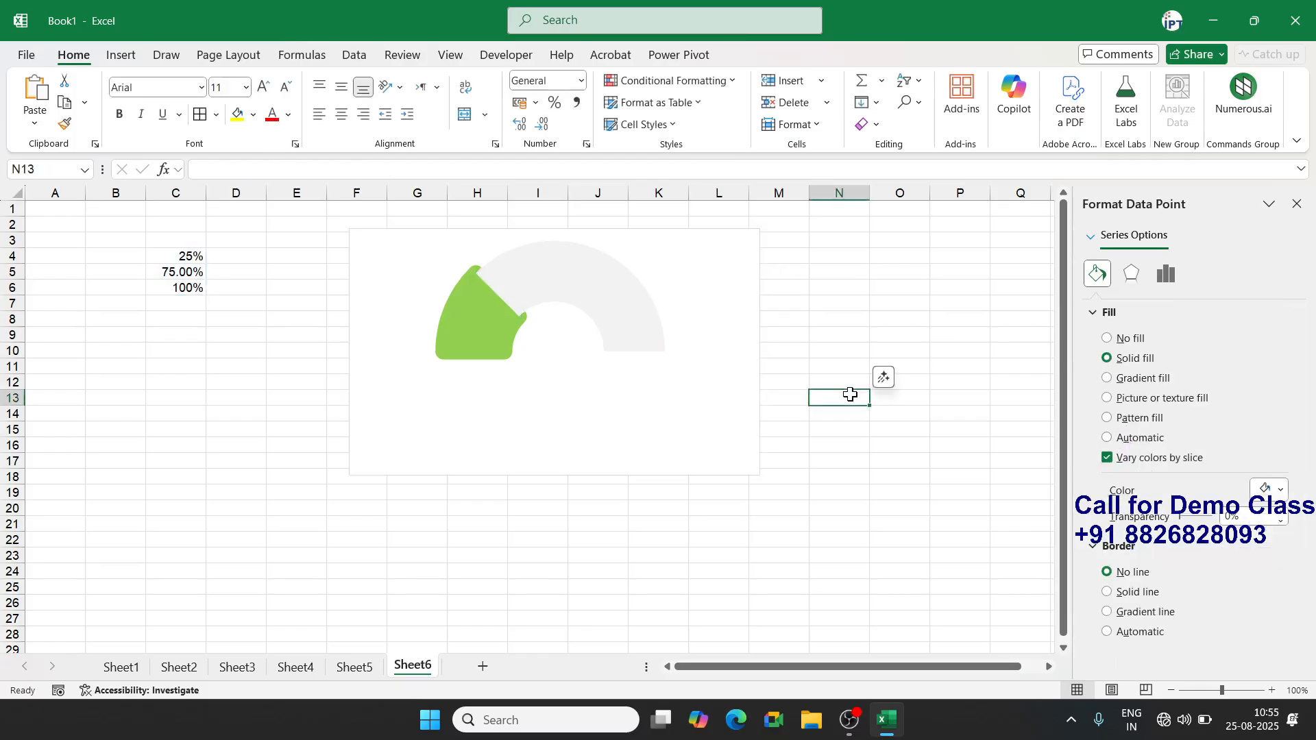
Test the gauge by changing the percentage in C4 to 30%, 40% and finally 50%
{"action": "left_click", "coordinate": [181, 351]}
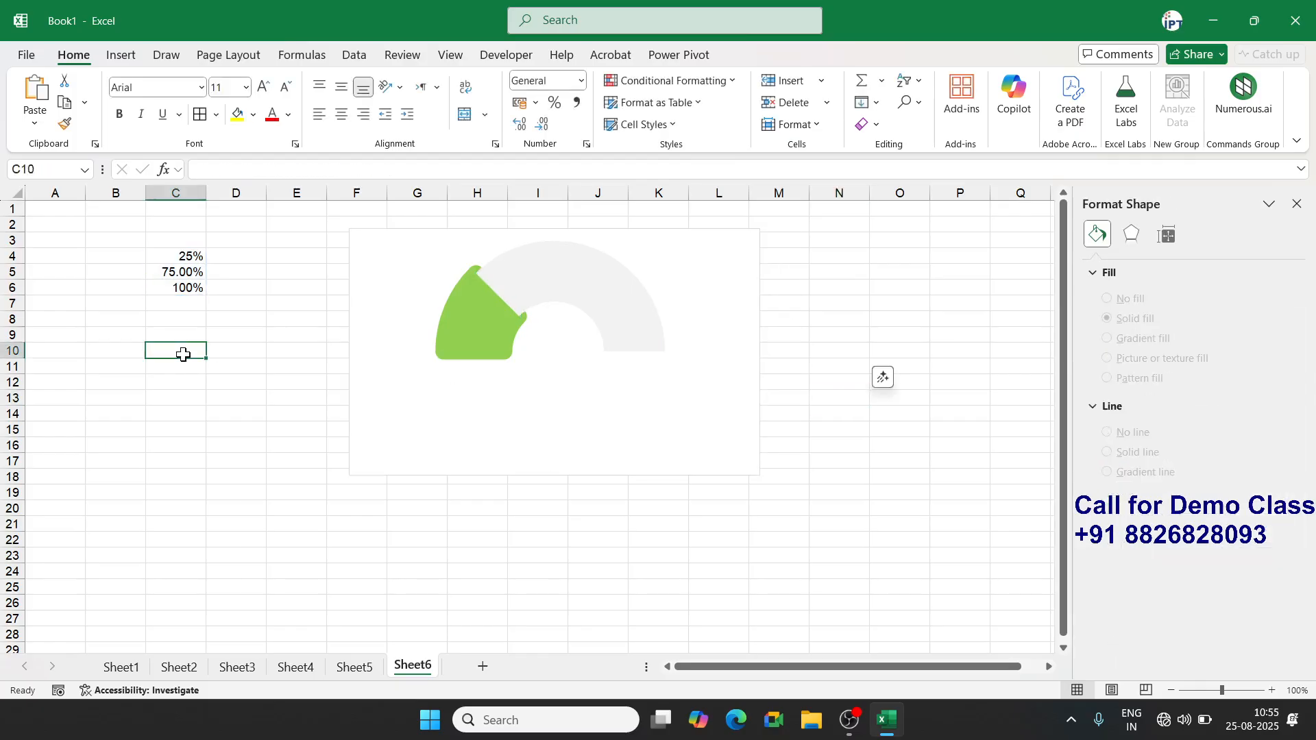
{"action": "left_click", "coordinate": [172, 261]}
{"action": "type", "text": "30"}
{"action": "key", "text": "Return"}
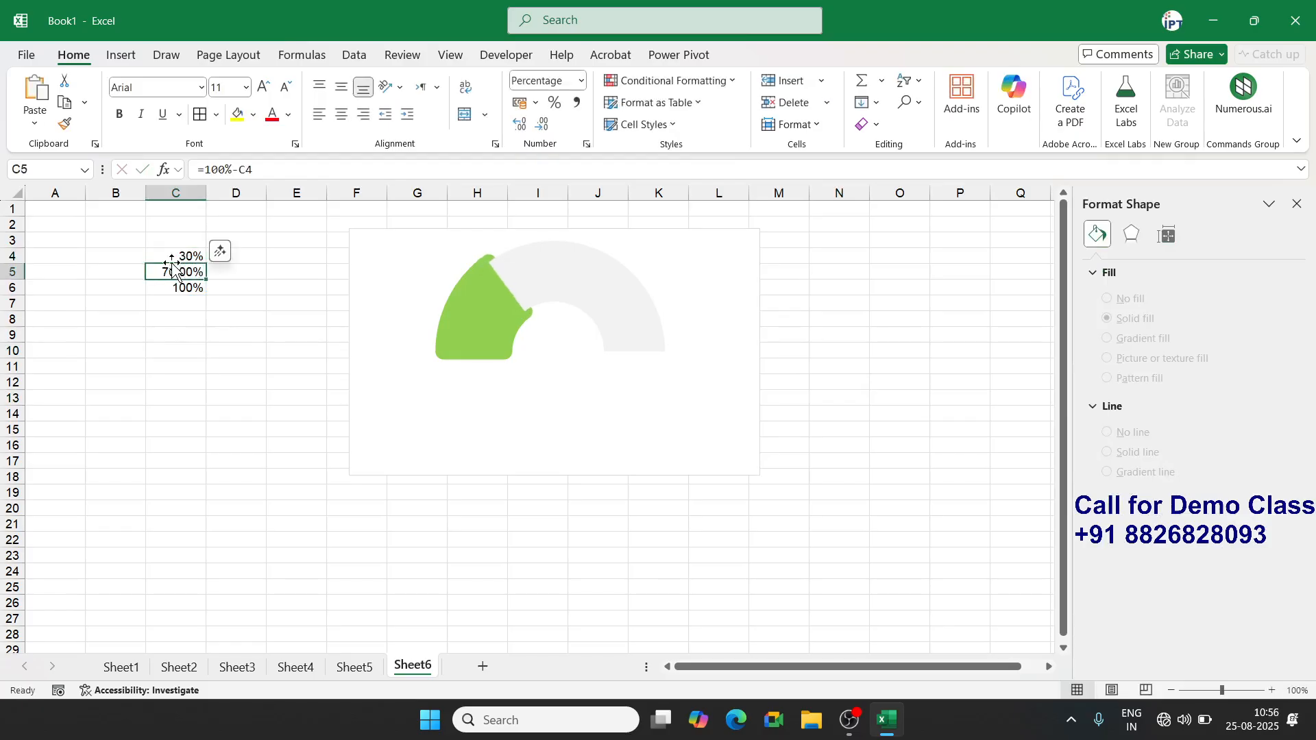
{"action": "left_click", "coordinate": [172, 261]}
{"action": "type", "text": "40"}
{"action": "key", "text": "Return"}
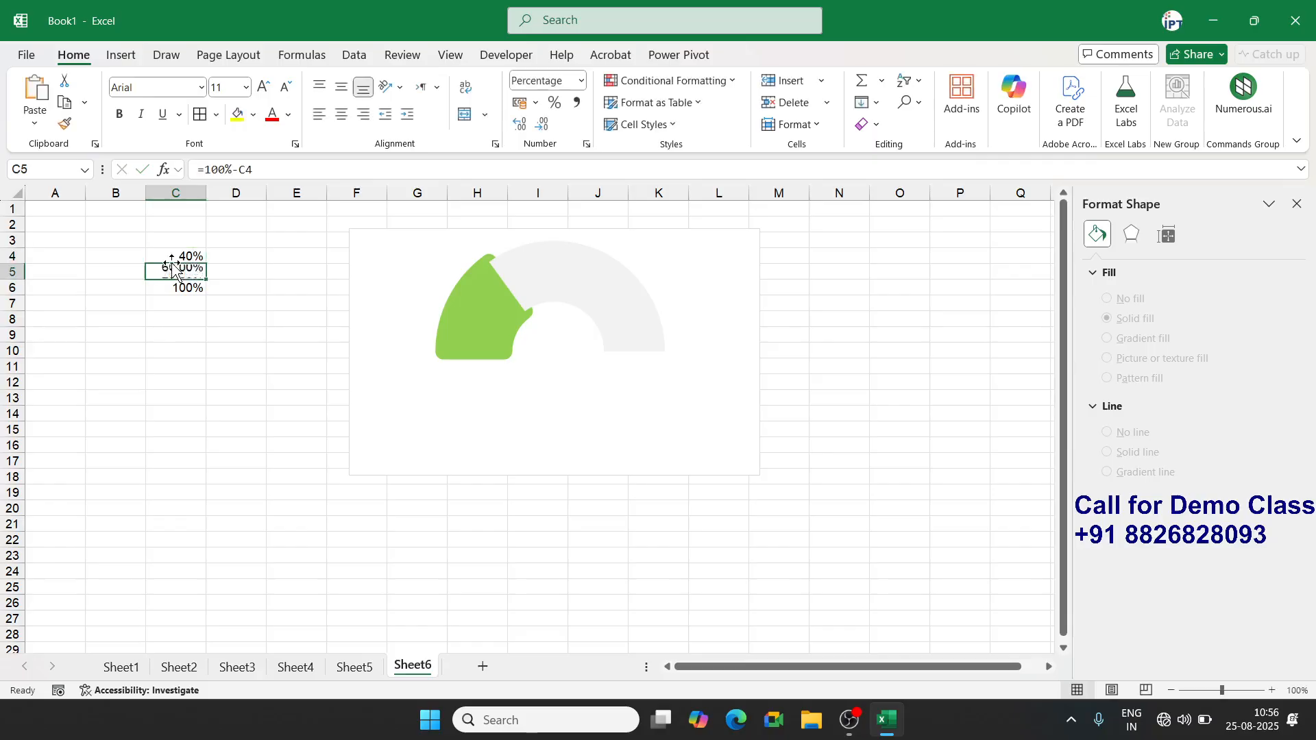
{"action": "left_click", "coordinate": [173, 262]}
{"action": "type", "text": "50"}
{"action": "key", "text": "Return"}
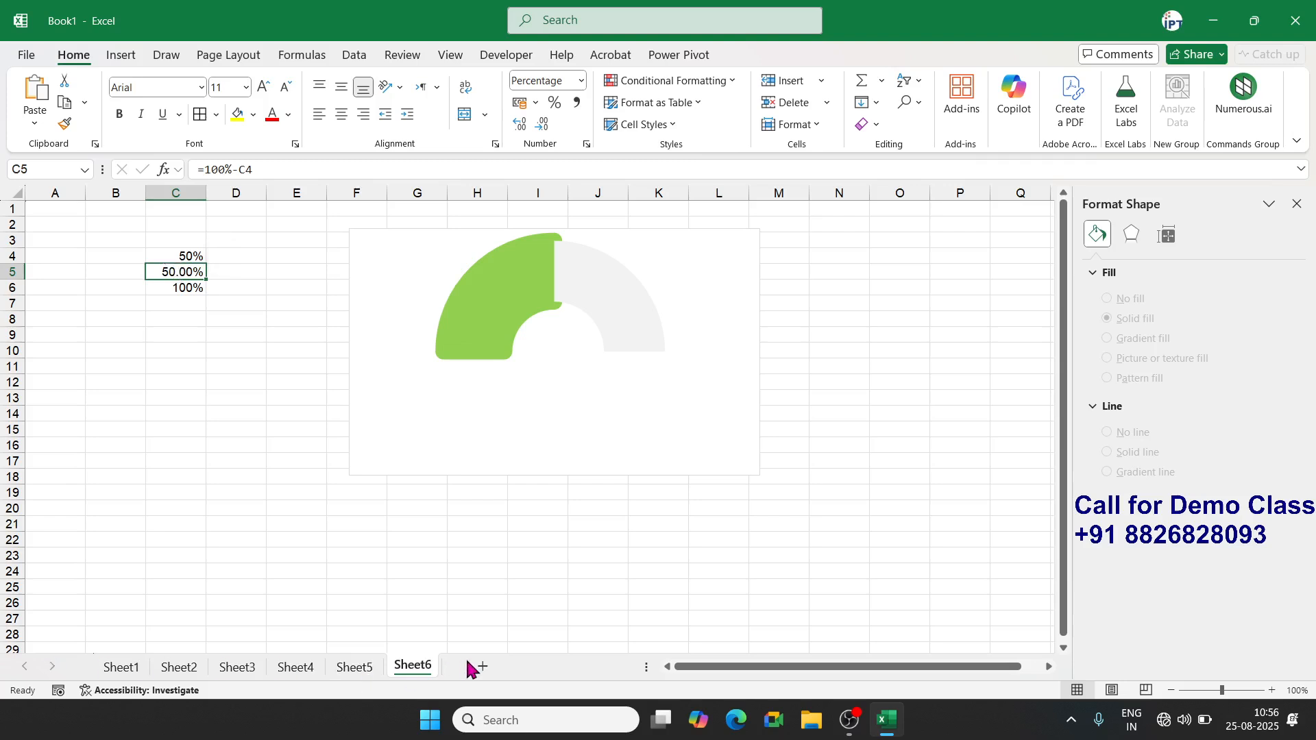
Add a new worksheet and enter the header Date in A1
{"action": "left_click", "coordinate": [480, 667]}
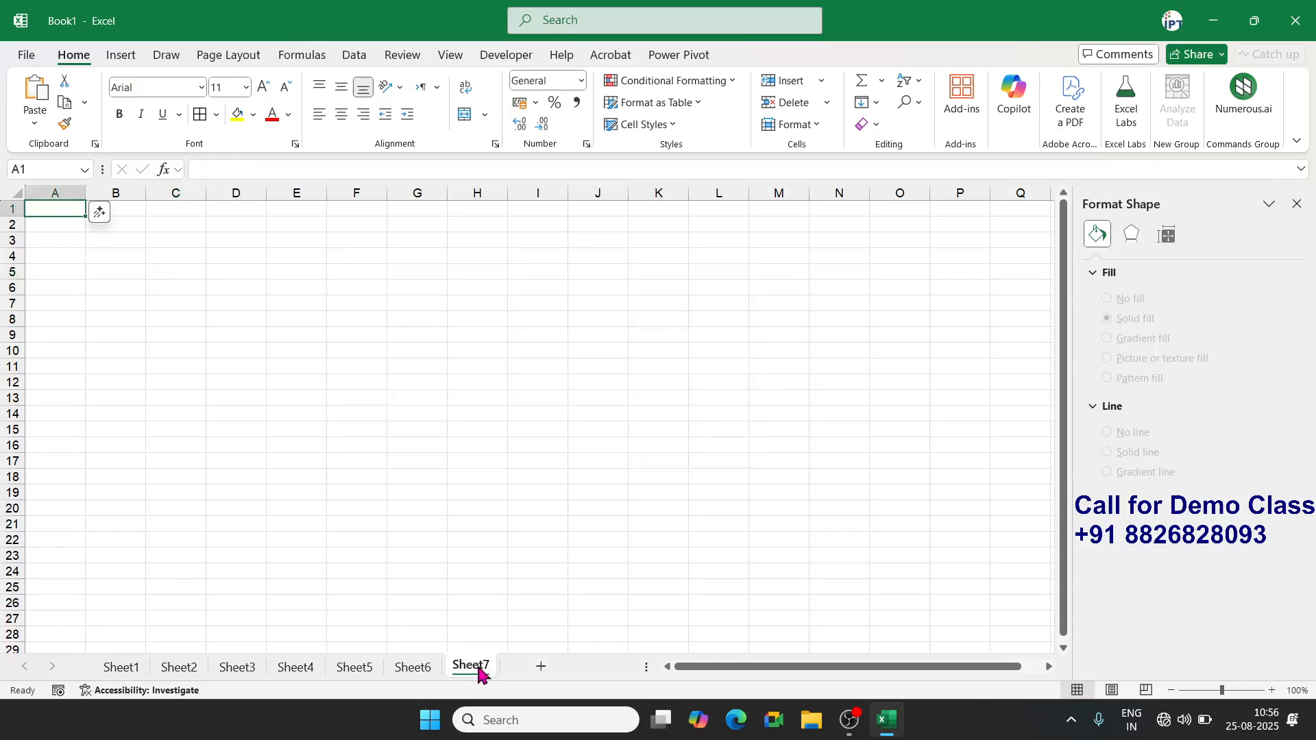
{"action": "type", "text": "Date"}
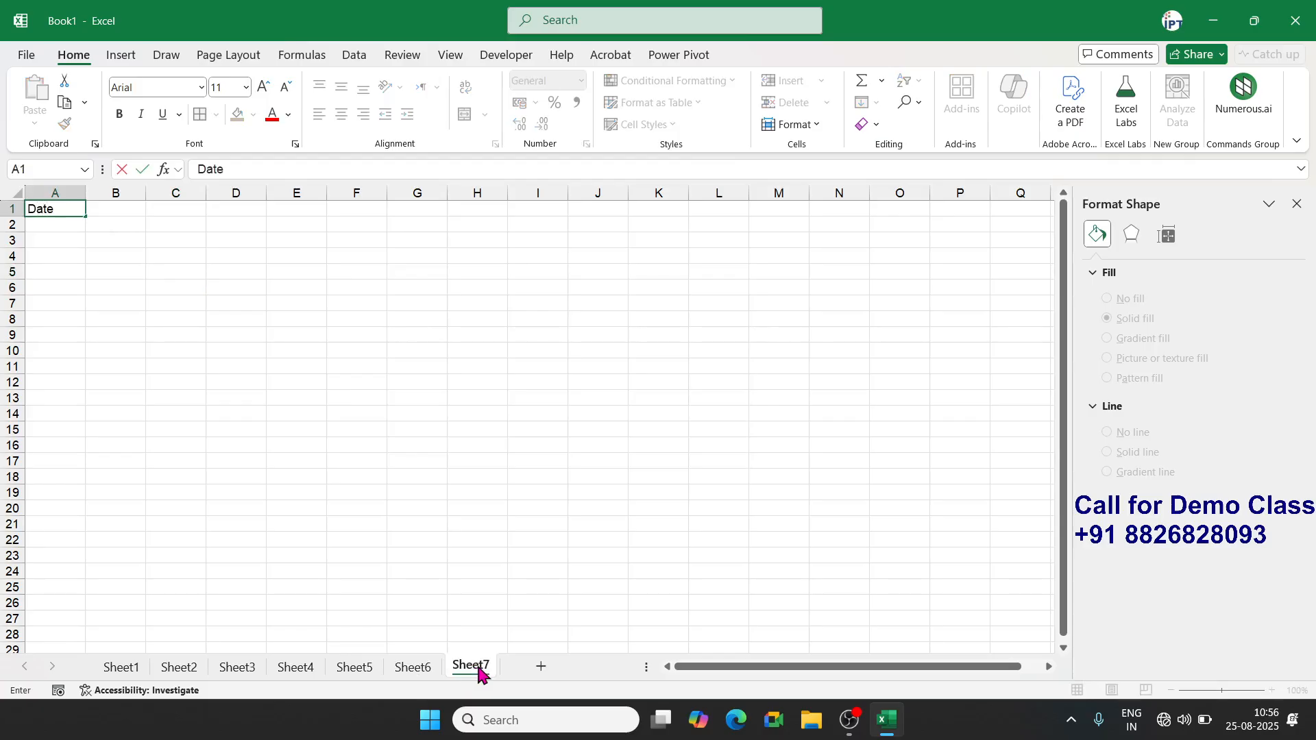
{"action": "key", "text": "Return"}
{"action": "type", "text": "1/1"}
{"action": "key", "text": "Return"}
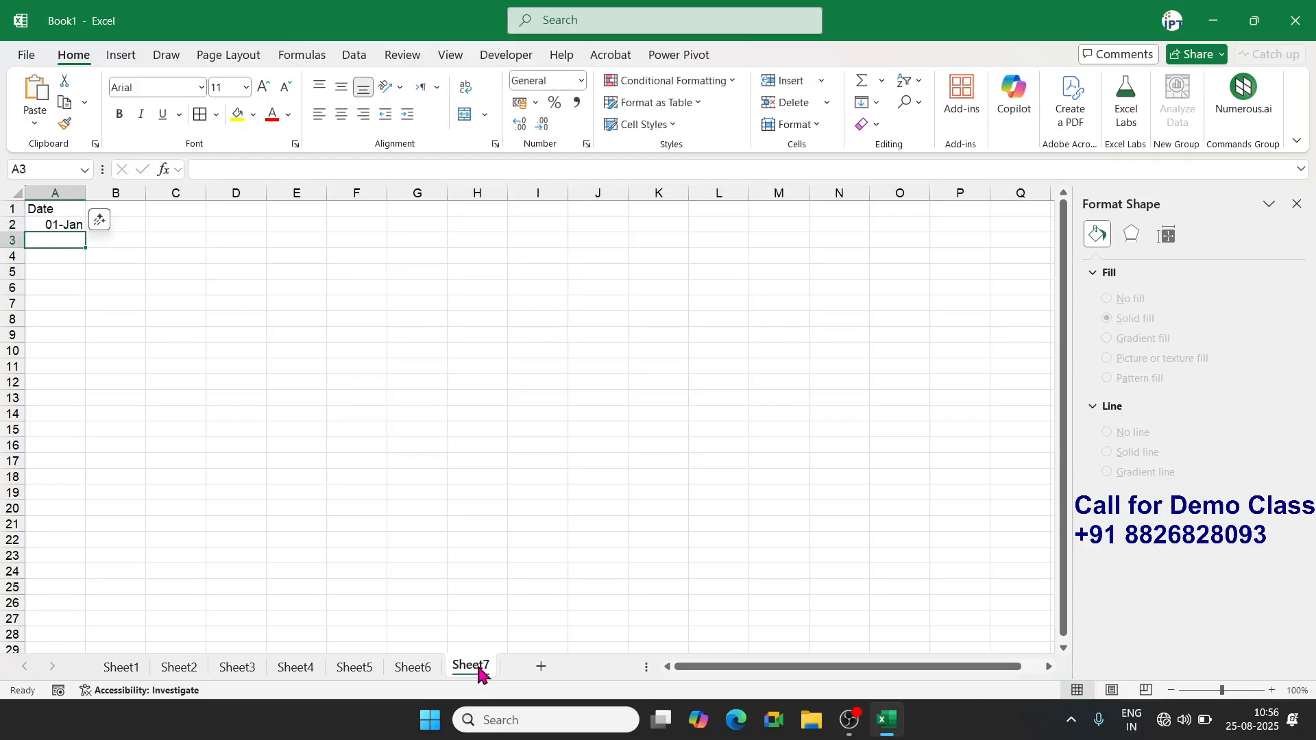
{"action": "key", "text": "Up"}
{"action": "type", "text": "8/"}
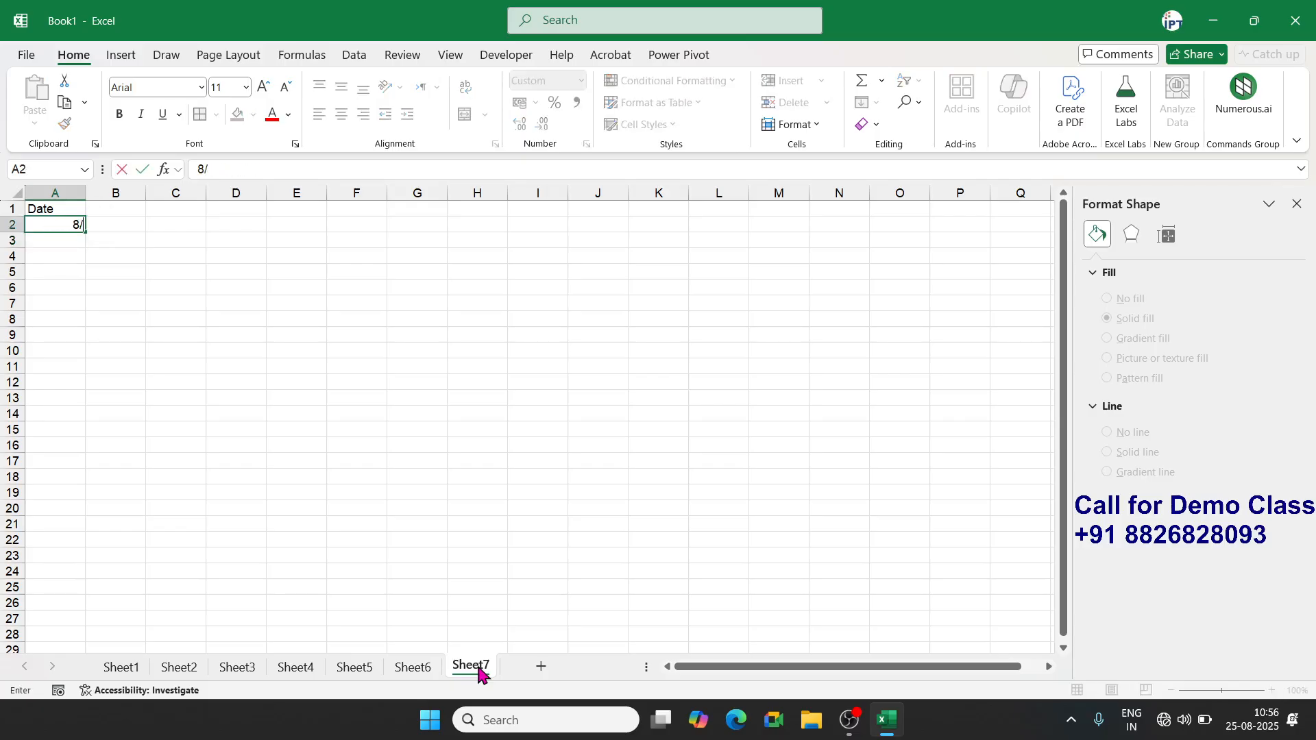
{"action": "type", "text": "1"}
{"action": "key", "text": "Escape"}
Enter the date 1/8 in A2 and fill consecutive dates down column A to 30-Sep in row 62
{"action": "type", "text": "1/8"}
{"action": "key", "text": "ctrl+Return"}
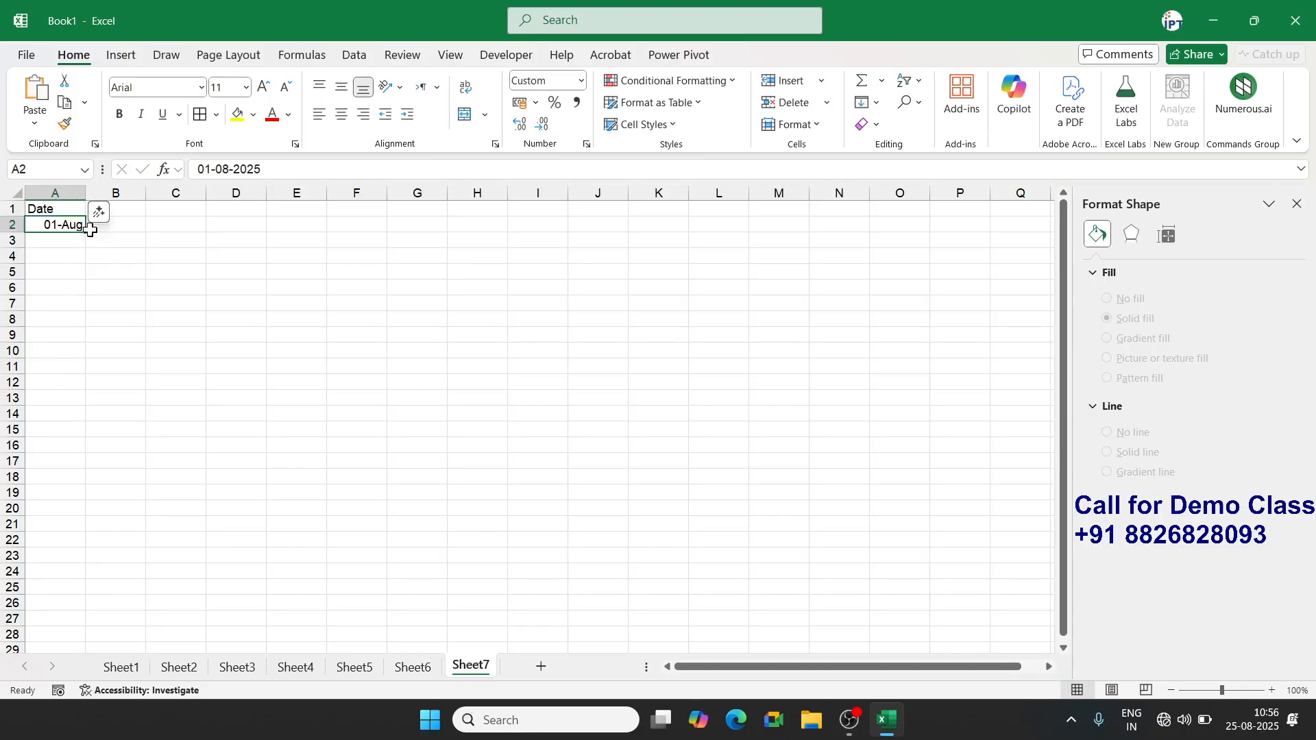
{"action": "left_click_drag", "start_coordinate": [90, 232], "coordinate": [86, 625]}
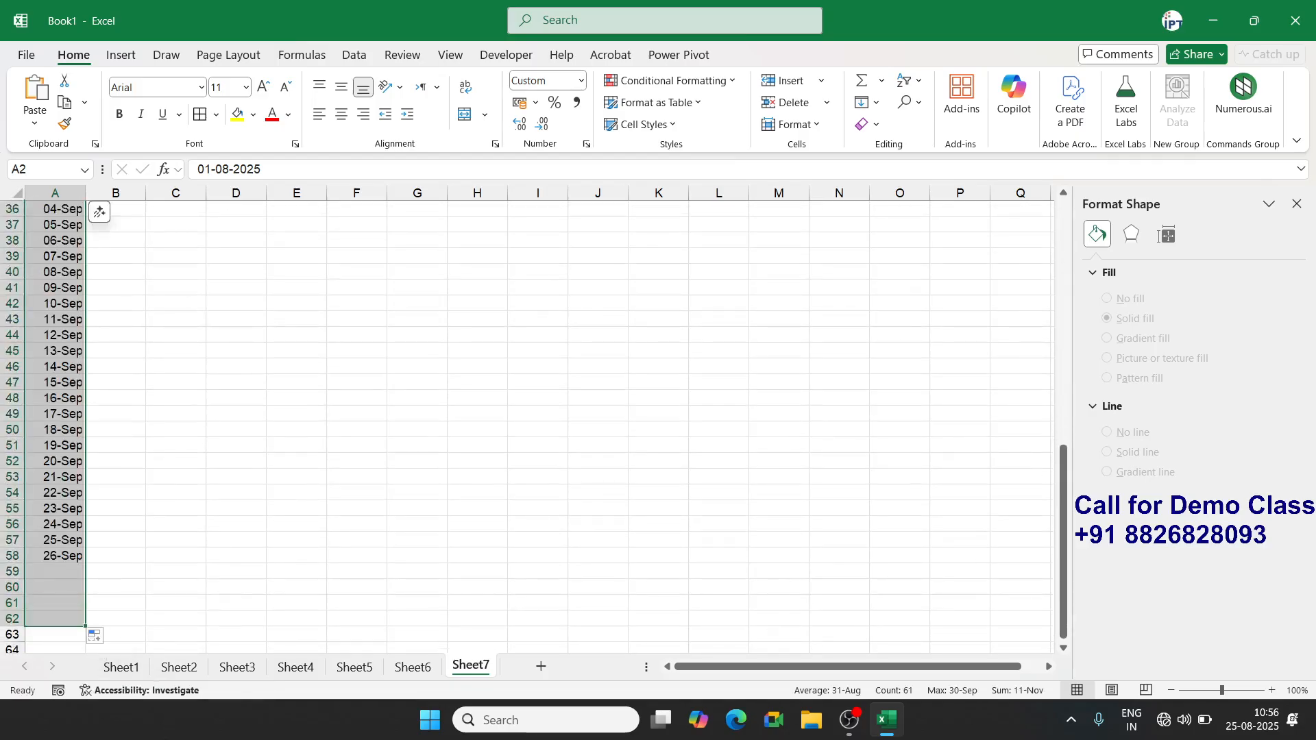
{"action": "left_click", "coordinate": [101, 637]}
{"action": "key", "text": "Escape"}
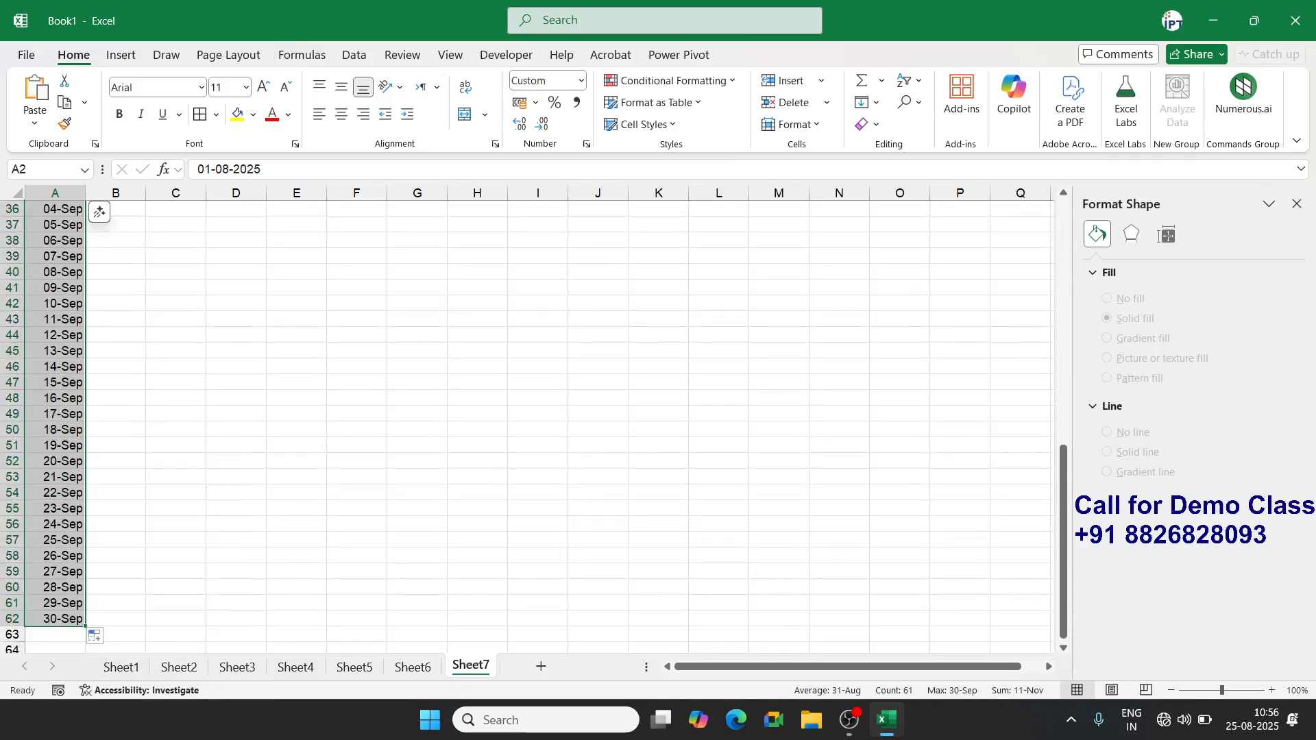
Enter the header Sales in B1 and the formula =RANDBETWEEN(10,90) in B2
{"action": "key", "text": "Right"}
{"action": "key", "text": "Up"}
{"action": "type", "text": "Sales"}
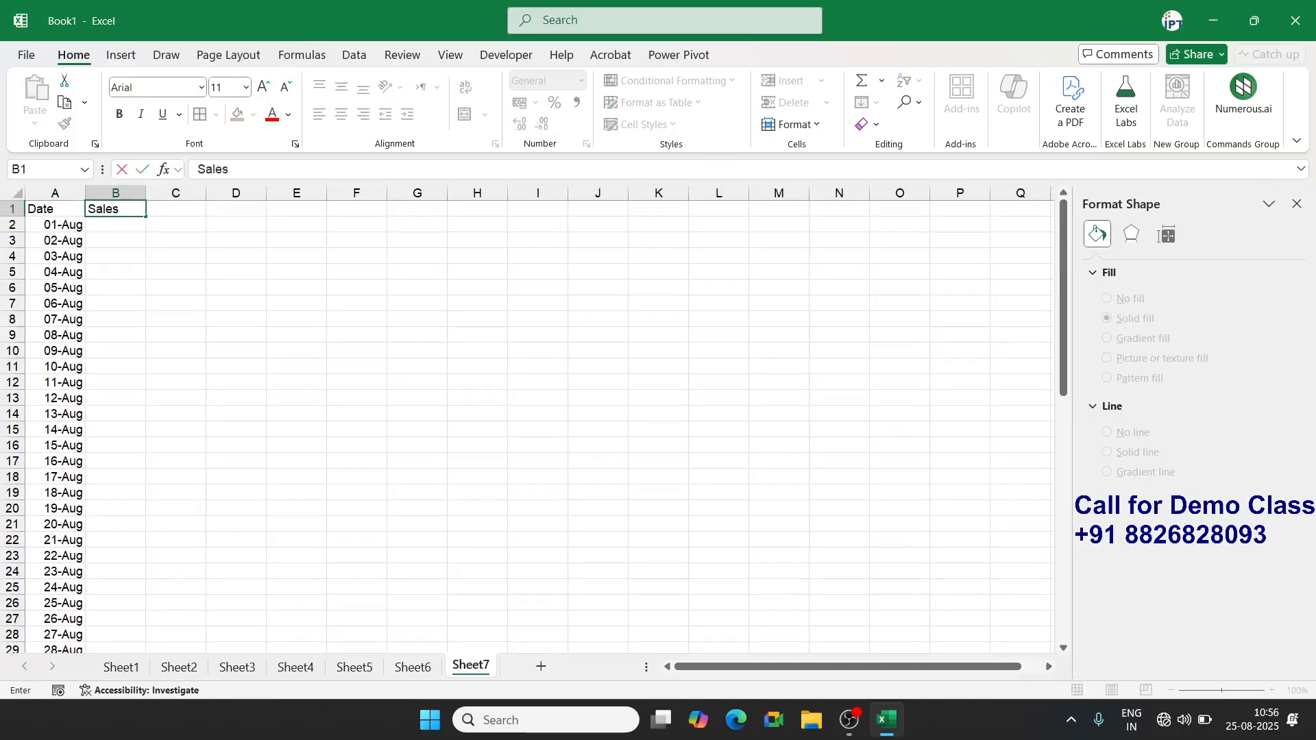
{"action": "key", "text": "Return"}
{"action": "type", "text": "=ra"}
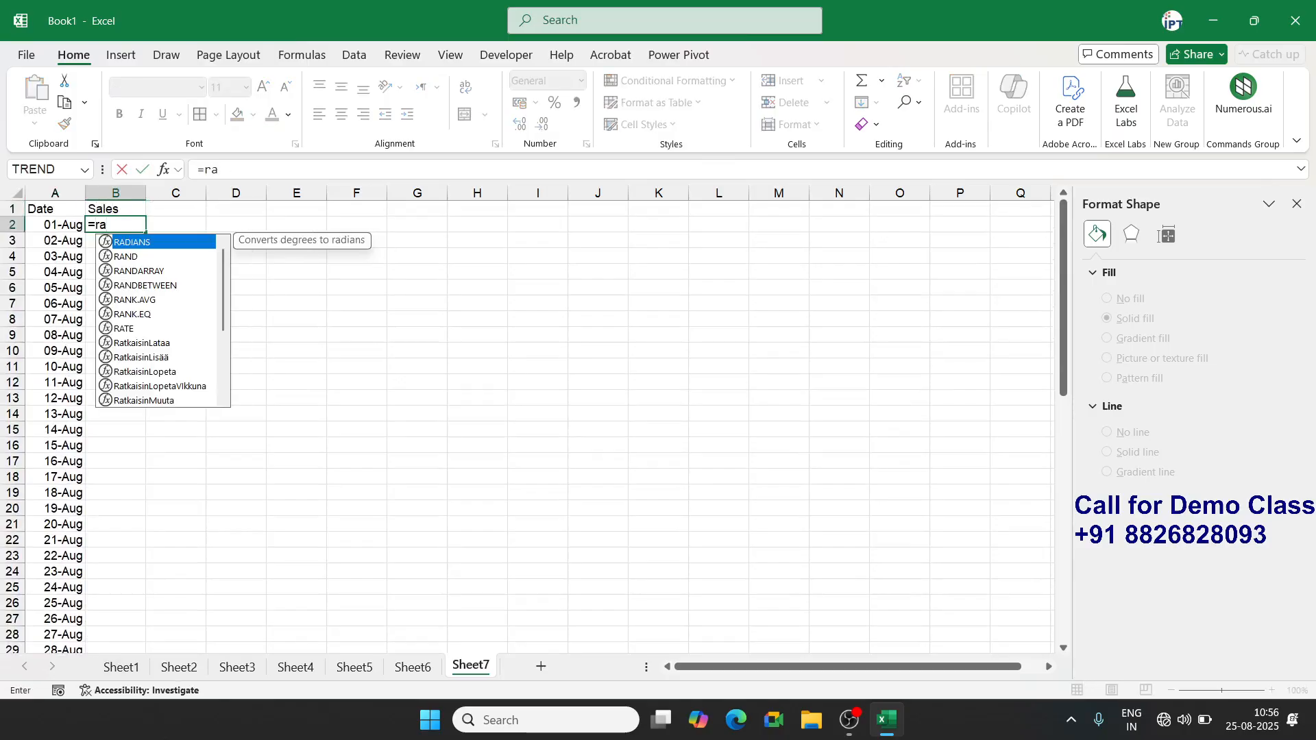
{"action": "key", "text": "Down"}
{"action": "key", "text": "Down"}
{"action": "key", "text": "Down"}
{"action": "key", "text": "Tab"}
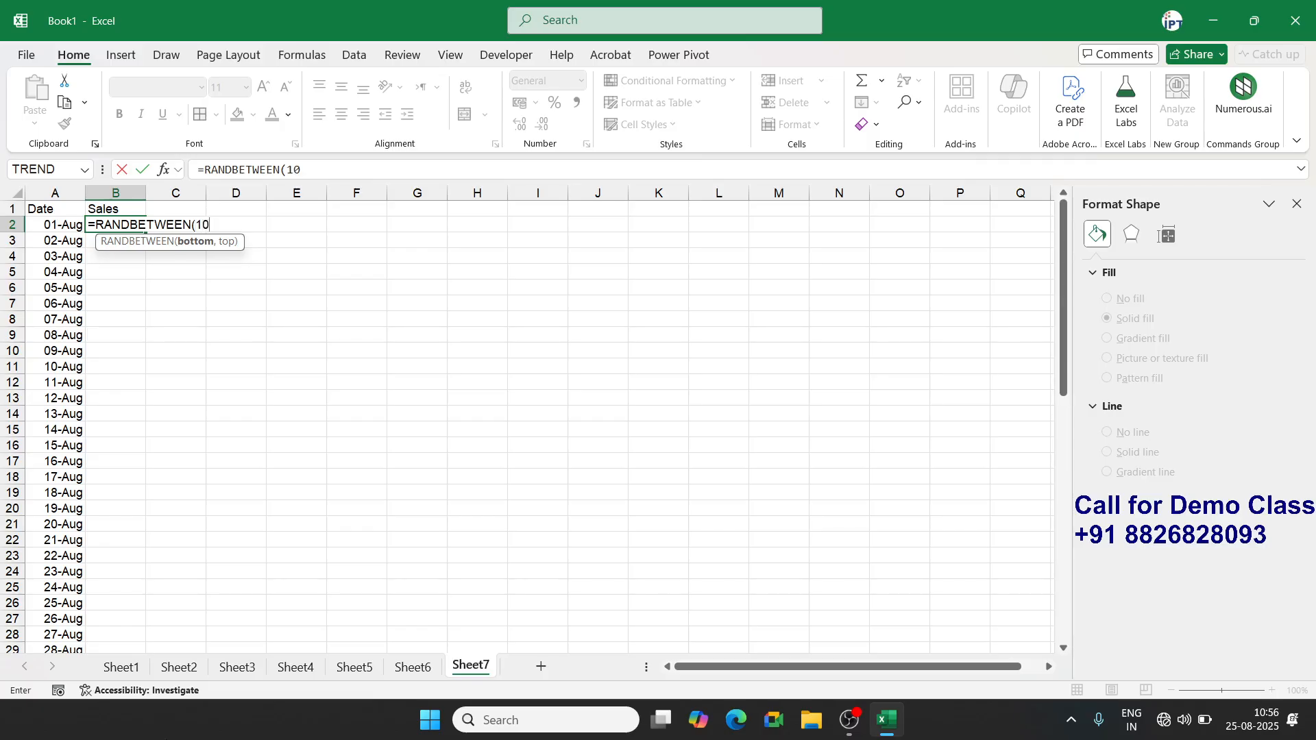
{"action": "type", "text": "10,90"}
{"action": "key", "text": "ctrl+Return"}
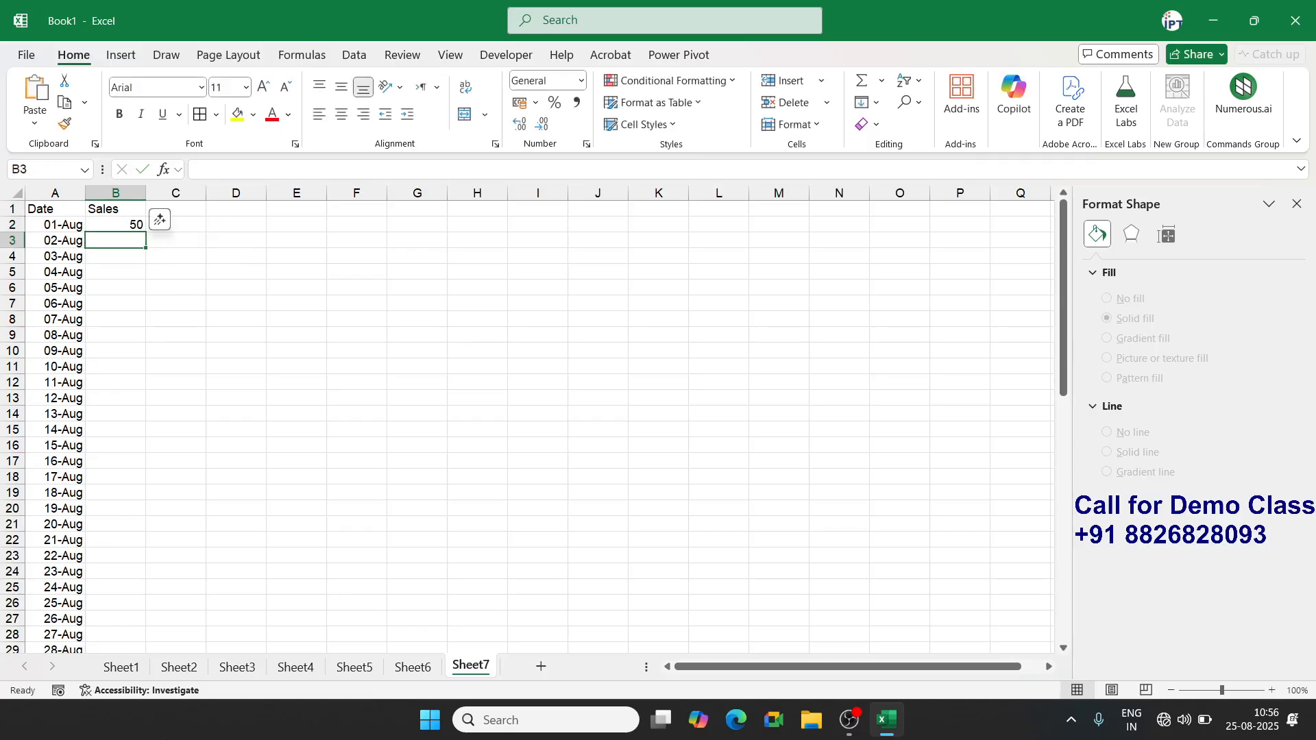
Fill the random sales formula from B2 down to B62, alongside all the dates
{"action": "key", "text": "Left"}
{"action": "key", "text": "ctrl+Down"}
{"action": "key", "text": "Right"}
{"action": "key", "text": "ctrl+shift+Up"}
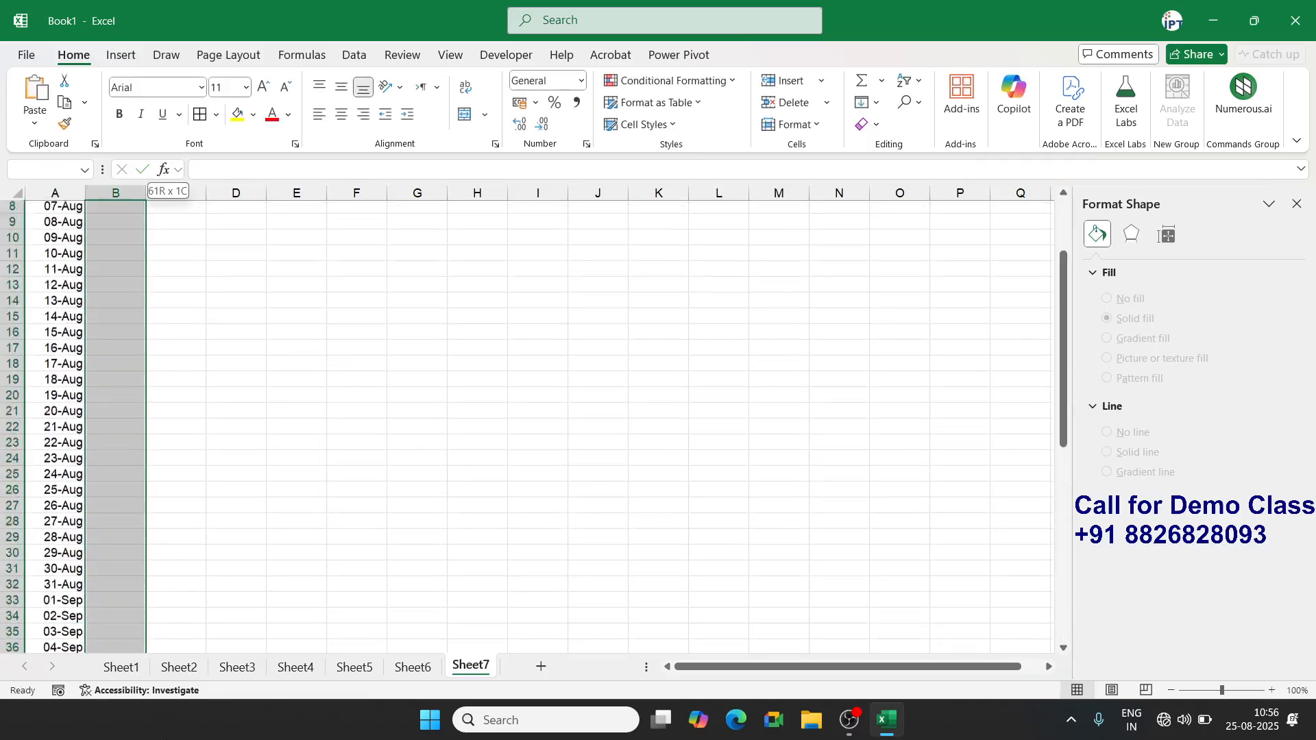
{"action": "key", "text": "ctrl+d"}
{"action": "key", "text": "ctrl+Up"}
{"action": "key", "text": "Left"}
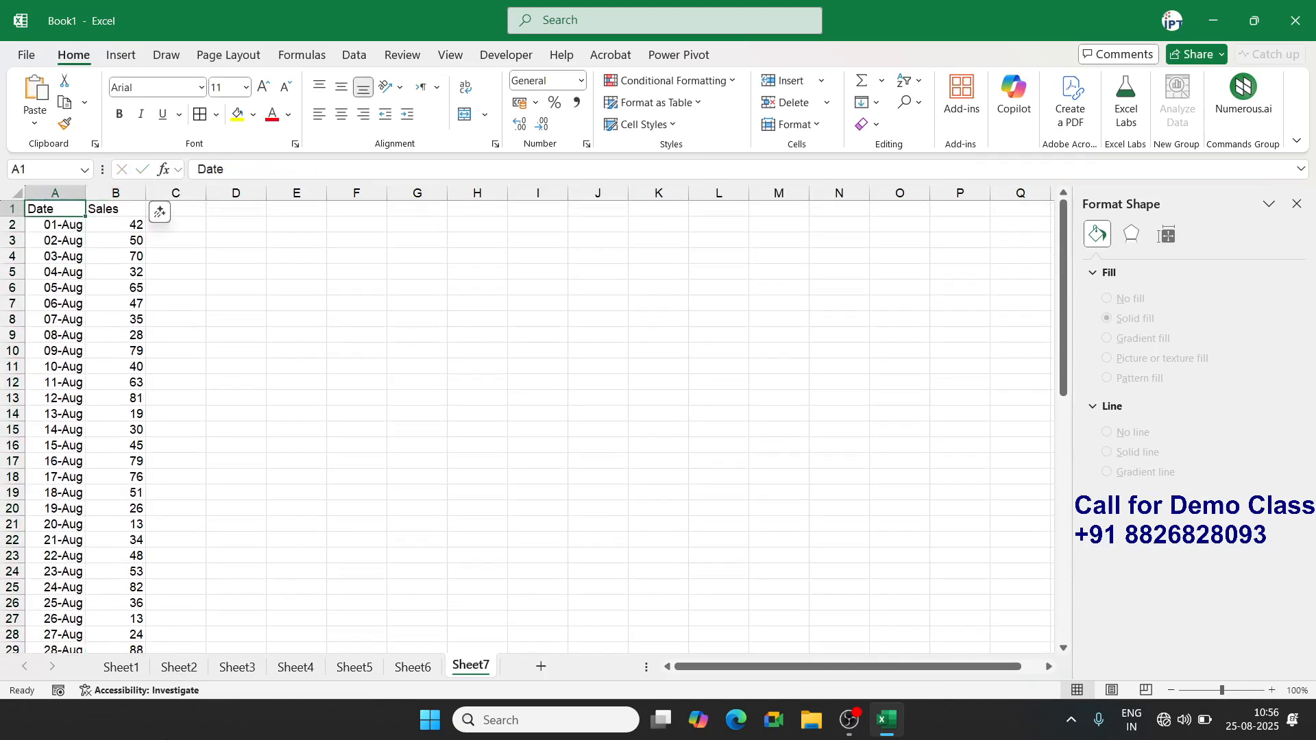
Insert a basic 2-D line chart from the Date and Sales data in A1:B62
{"action": "key", "text": "shift+Right"}
{"action": "key", "text": "ctrl+shift+Down"}
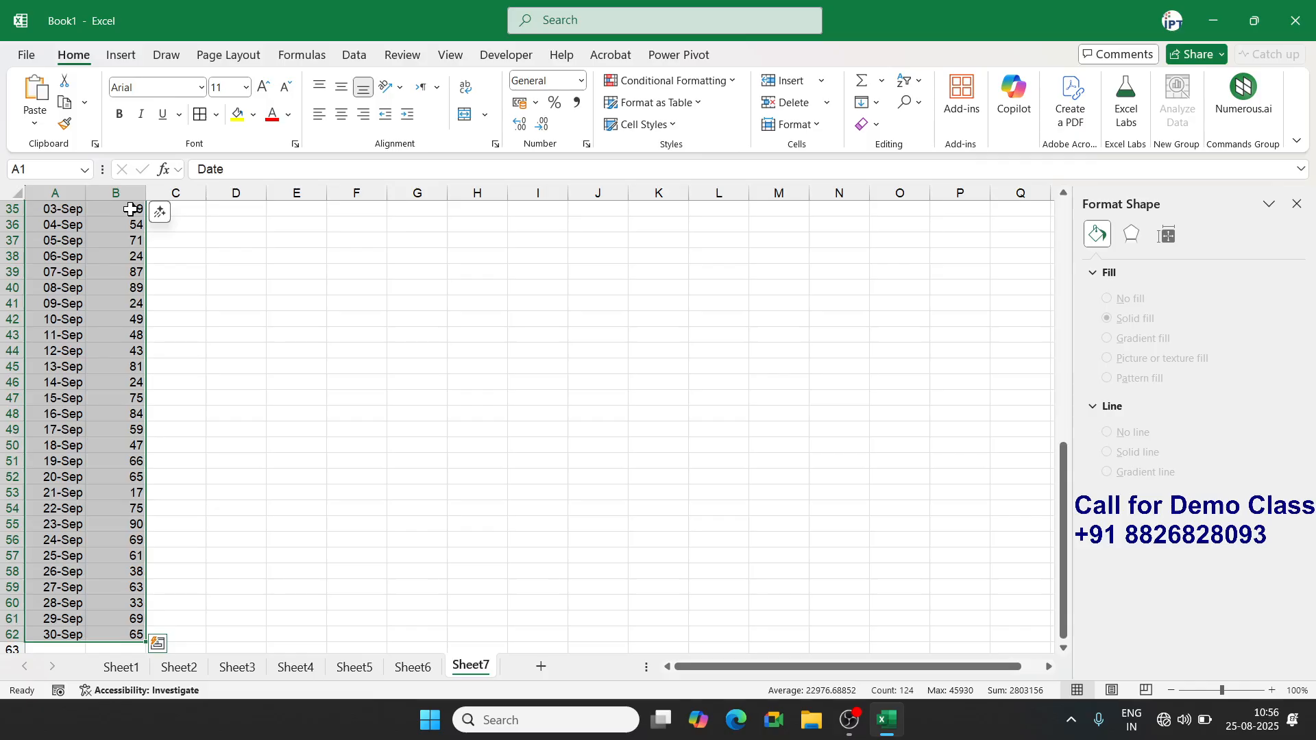
{"action": "left_click", "coordinate": [119, 54]}
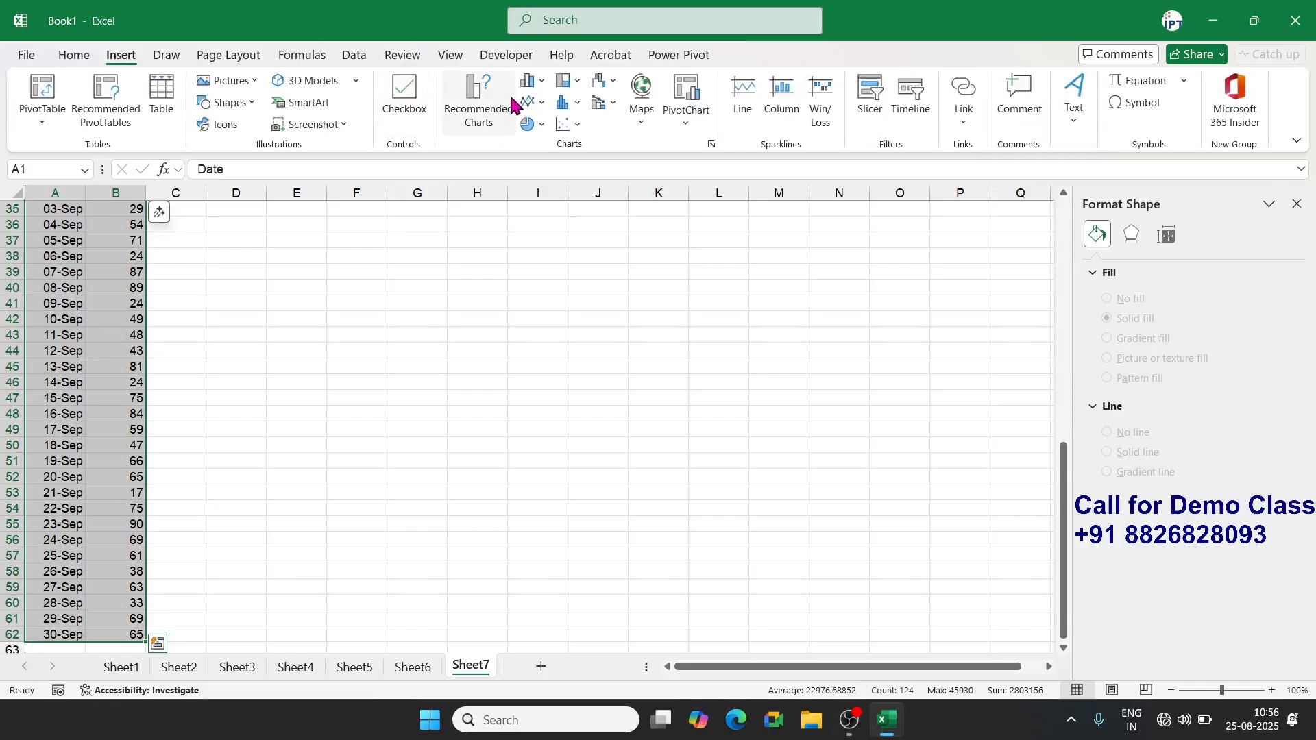
{"action": "left_click", "coordinate": [532, 104]}
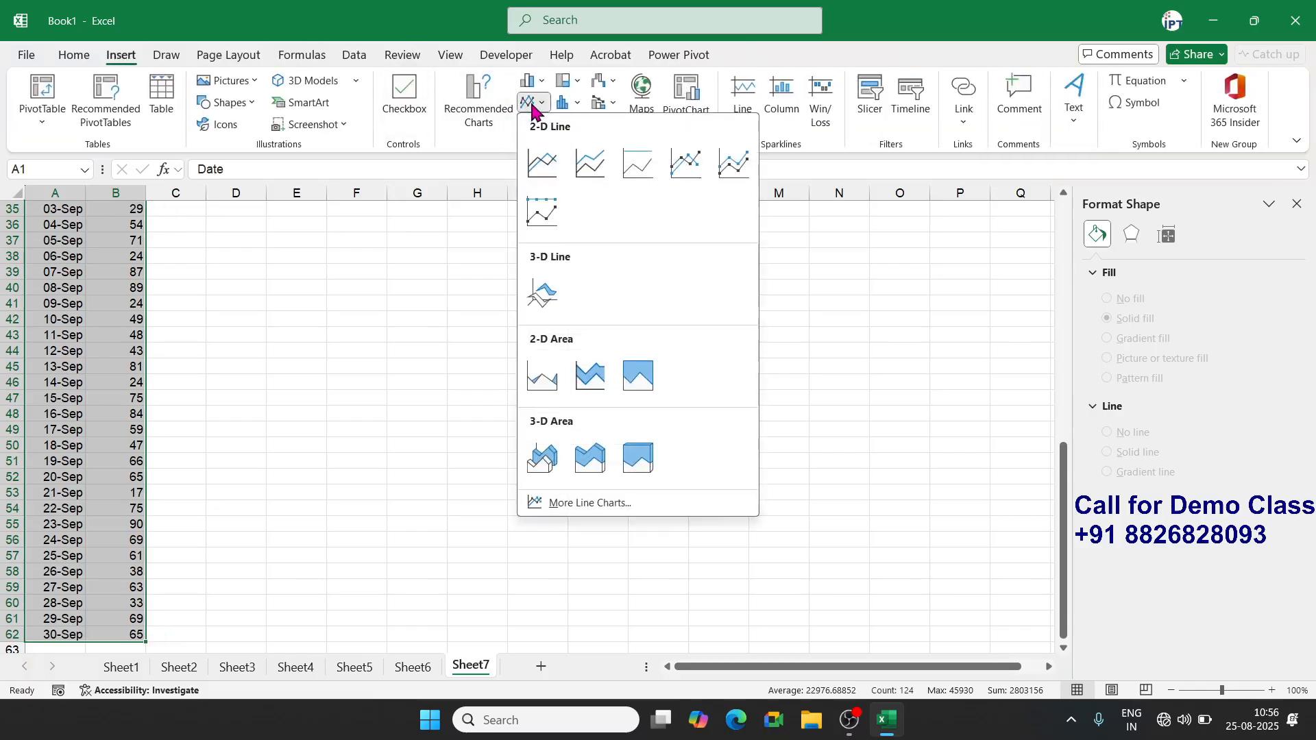
{"action": "left_click", "coordinate": [543, 165]}
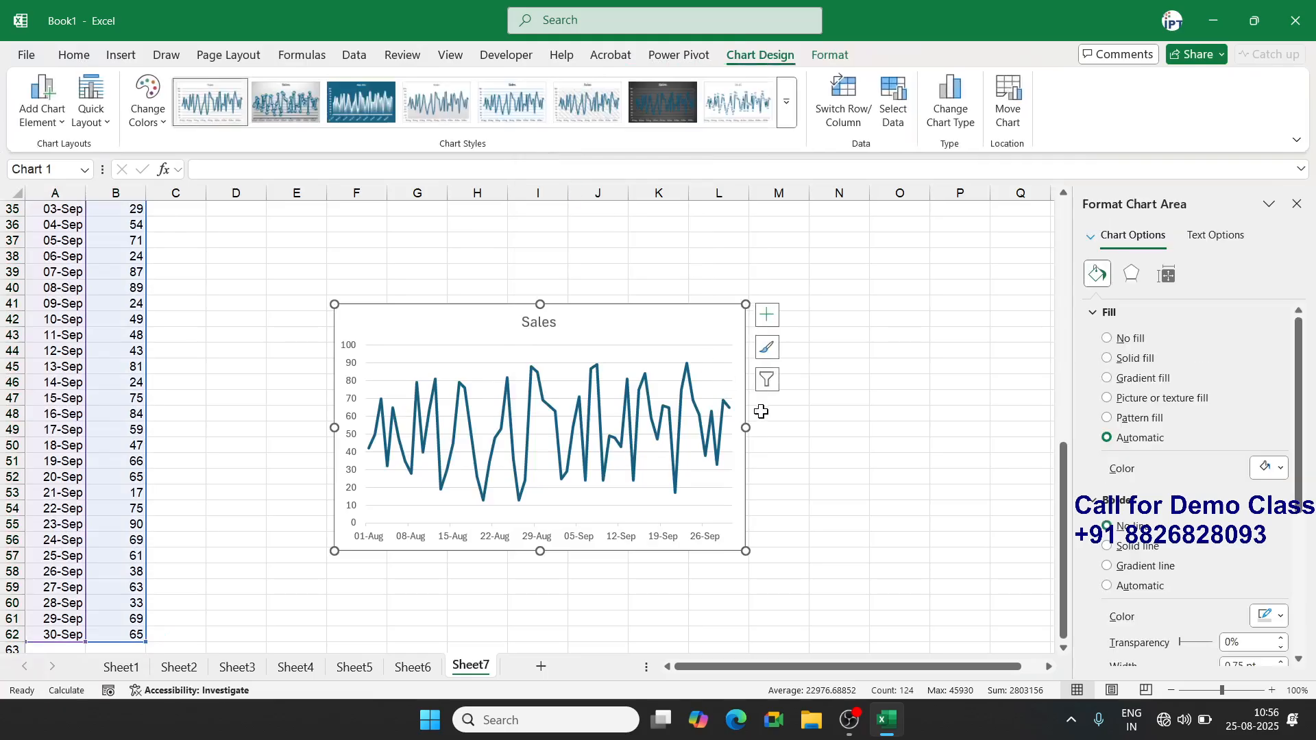
Widen the Sales line chart to span columns C to Q and close the chart formatting pane
{"action": "left_click_drag", "start_coordinate": [746, 427], "coordinate": [1046, 450]}
{"action": "left_click_drag", "start_coordinate": [338, 427], "coordinate": [160, 427]}
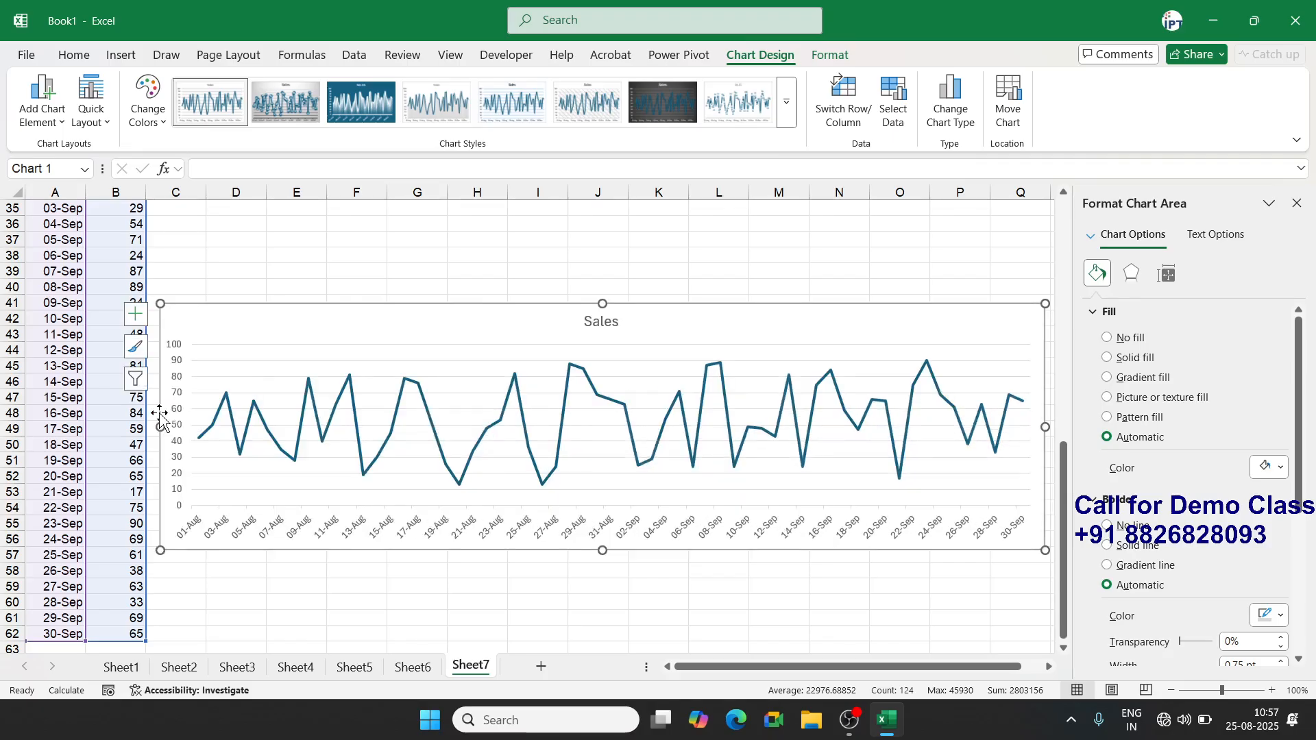
{"action": "left_click", "coordinate": [1298, 205]}
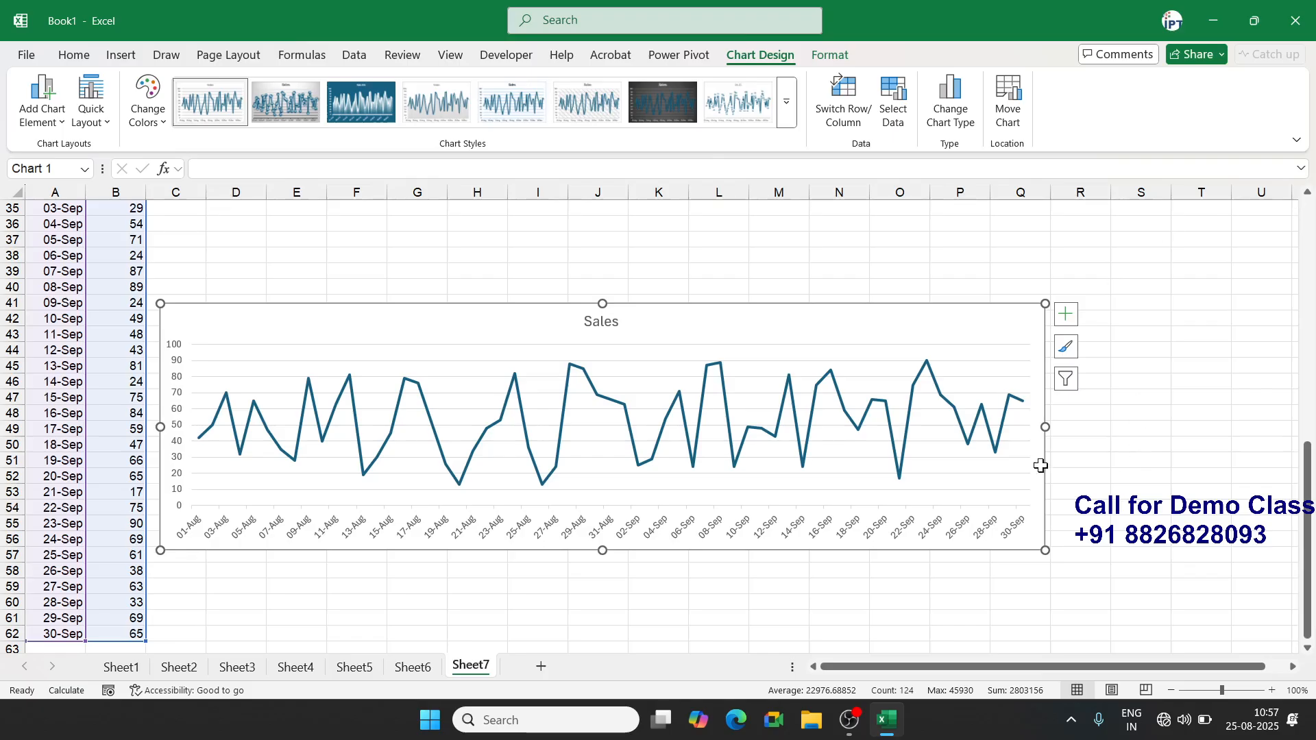
Add a new worksheet and enter the header Month in A1 and JAN in A2
{"action": "left_click", "coordinate": [539, 669]}
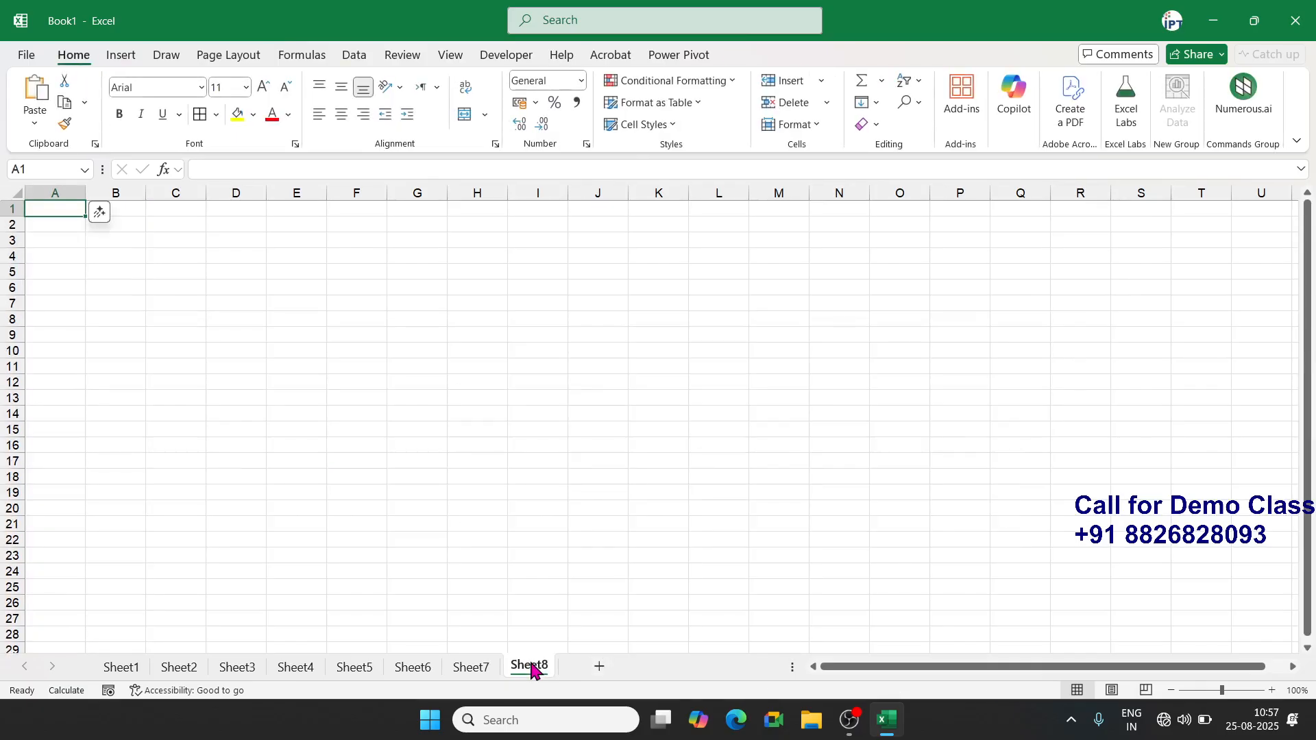
{"action": "type", "text": "JAN"}
{"action": "key", "text": "Return"}
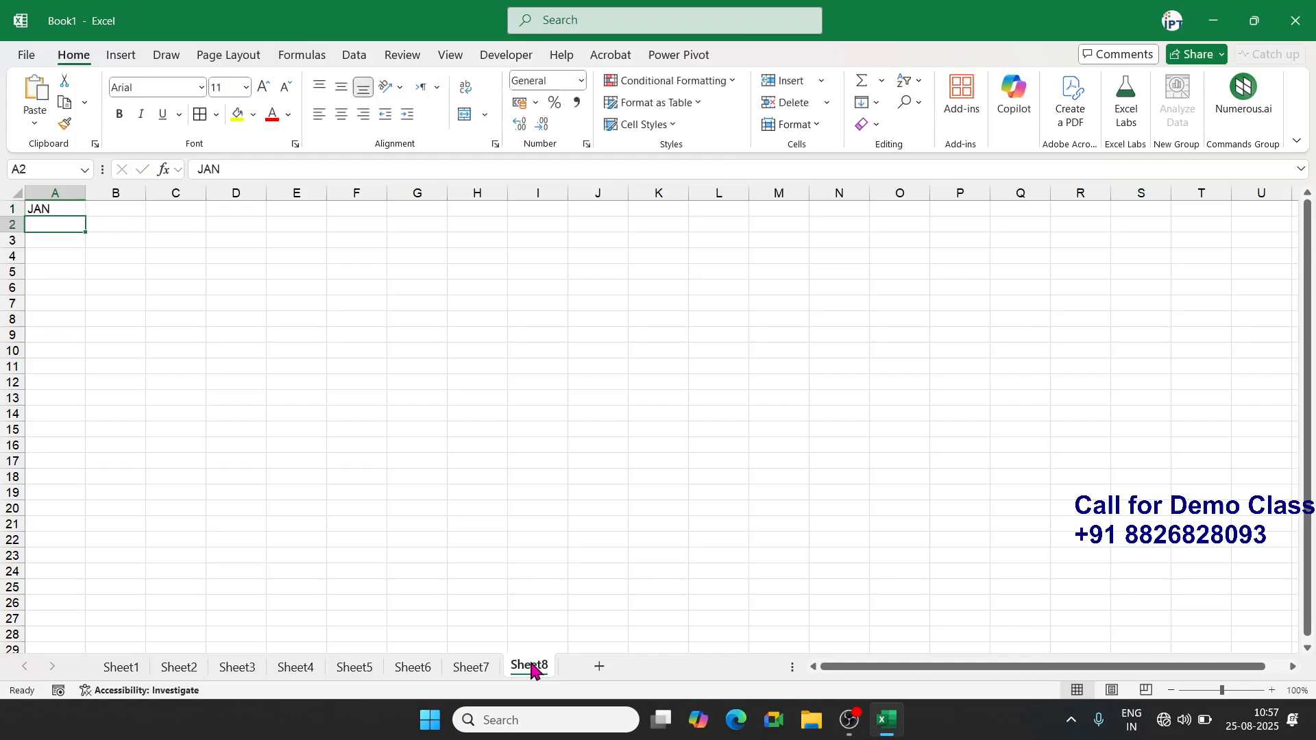
{"action": "key", "text": "Up"}
{"action": "type", "text": "Mo"}
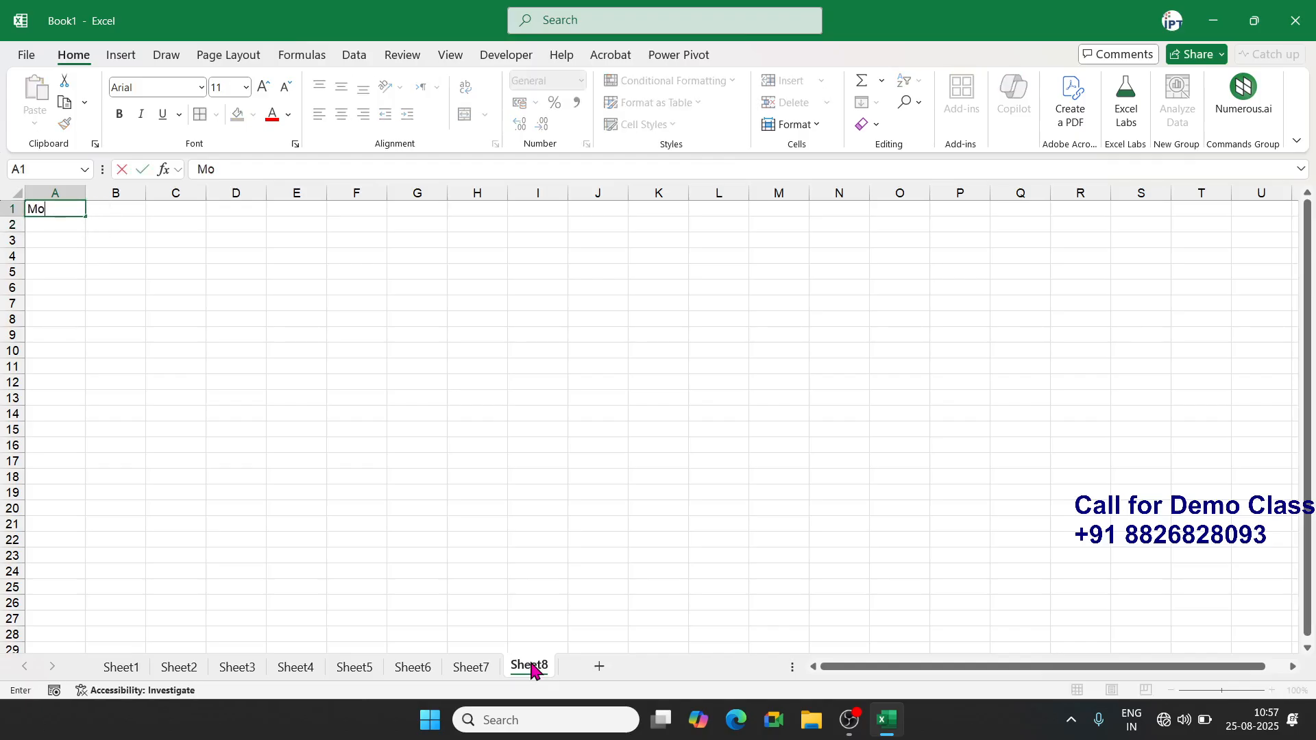
{"action": "type", "text": "nth"}
{"action": "key", "text": "Return"}
{"action": "type", "text": "JAN"}
{"action": "key", "text": "Return"}
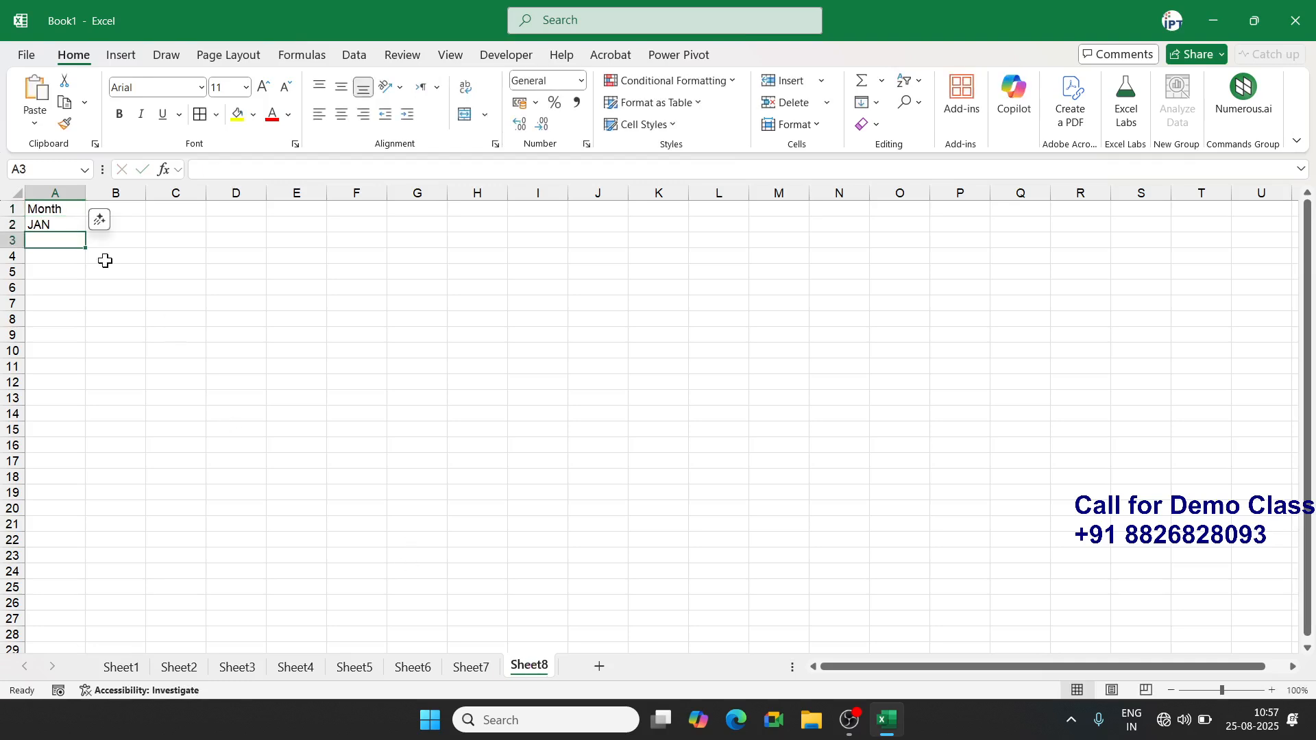
Fill the months down column A from JAN to DEC in row 13, clearing any repeated months in A14:A16
{"action": "left_click", "coordinate": [63, 229]}
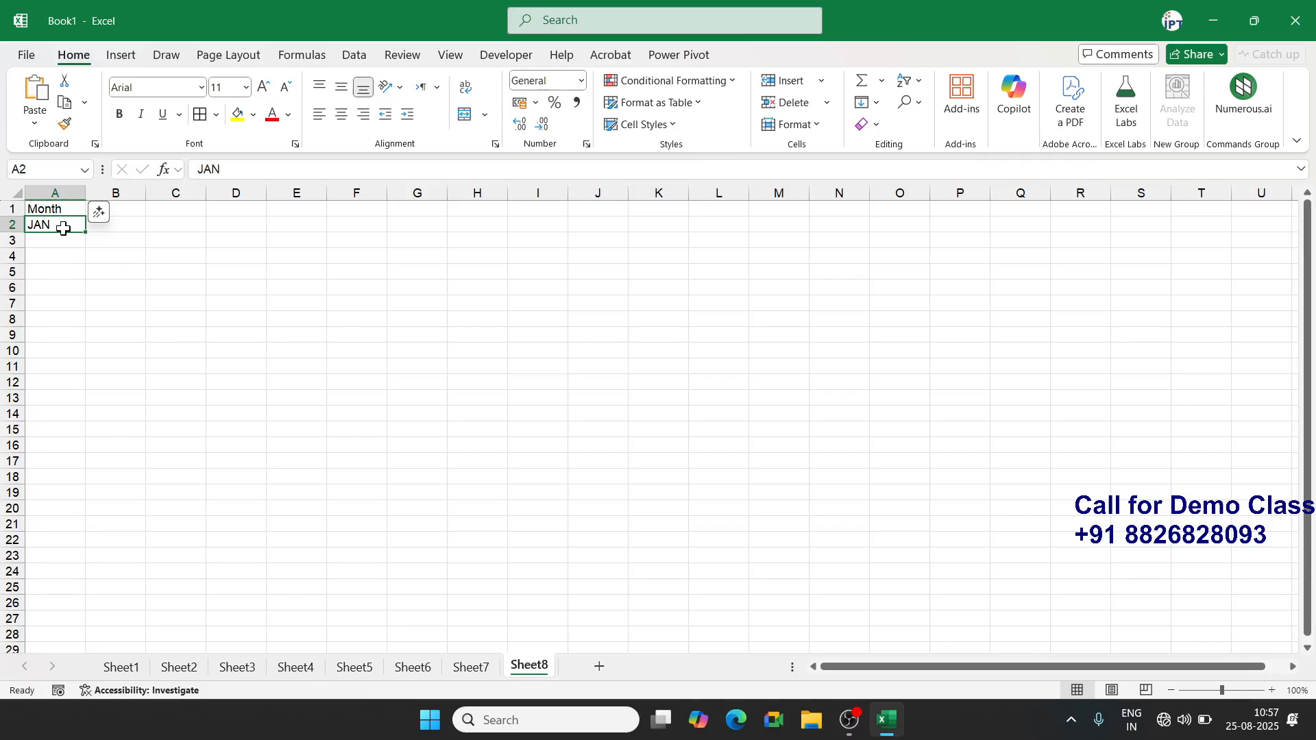
{"action": "left_click_drag", "start_coordinate": [83, 232], "coordinate": [93, 446]}
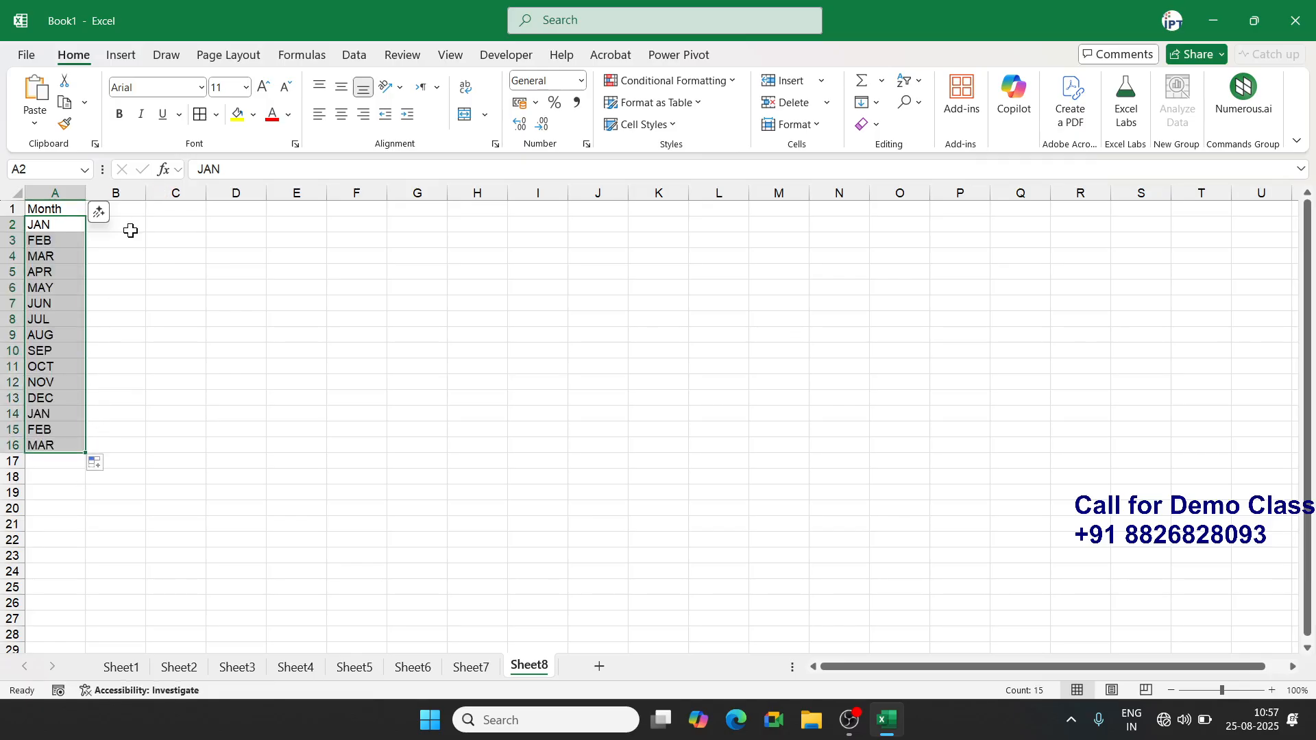
{"action": "left_click", "coordinate": [68, 414]}
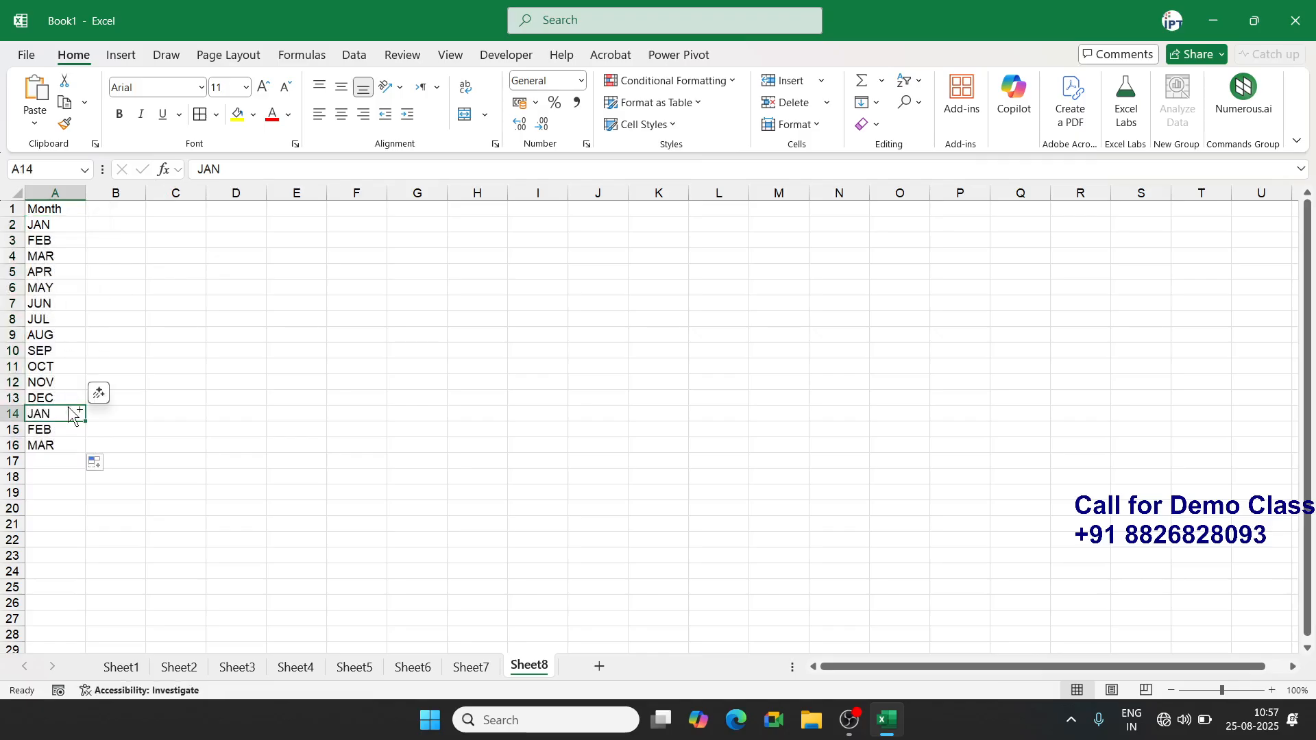
{"action": "key", "text": "shift+Down"}
{"action": "key", "text": "shift+Down"}
{"action": "key", "text": "Delete"}
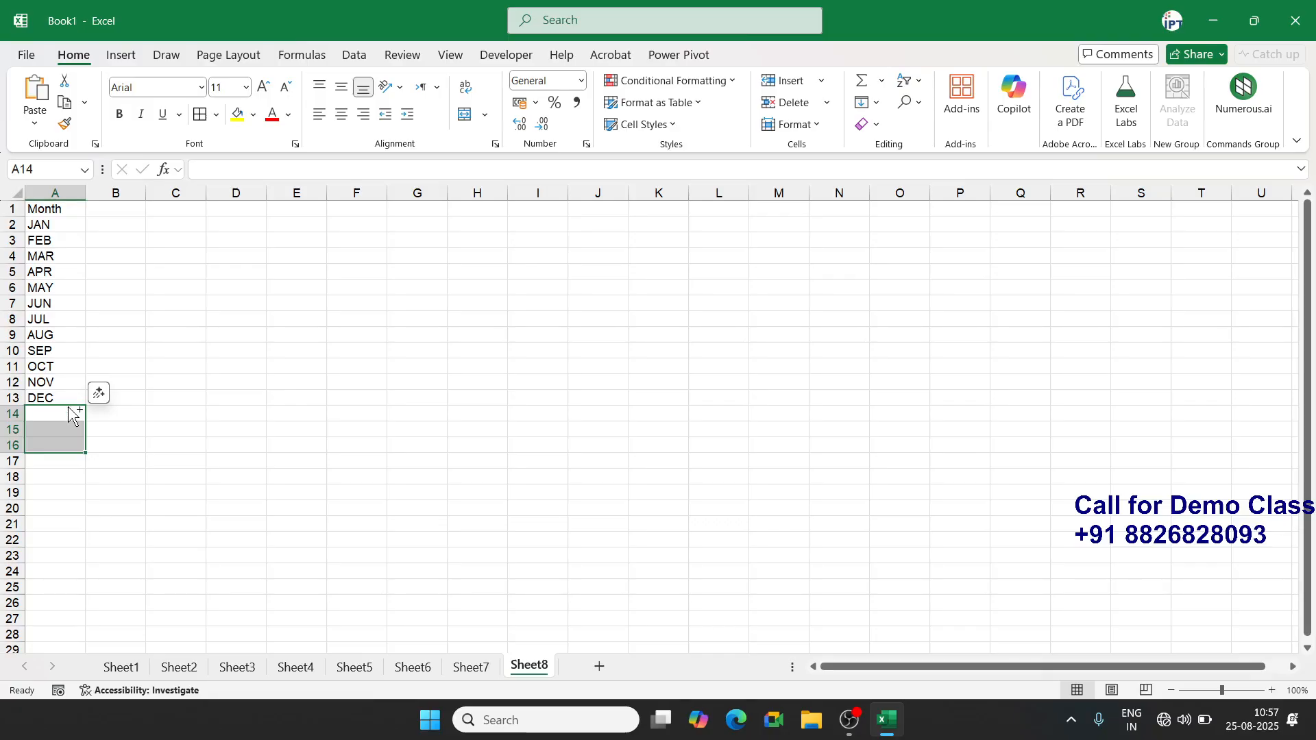
Enter the header Sales in B1
{"action": "key", "text": "ctrl+Home"}
{"action": "key", "text": "ctrl+Right"}
{"action": "key", "text": "ctrl+Left"}
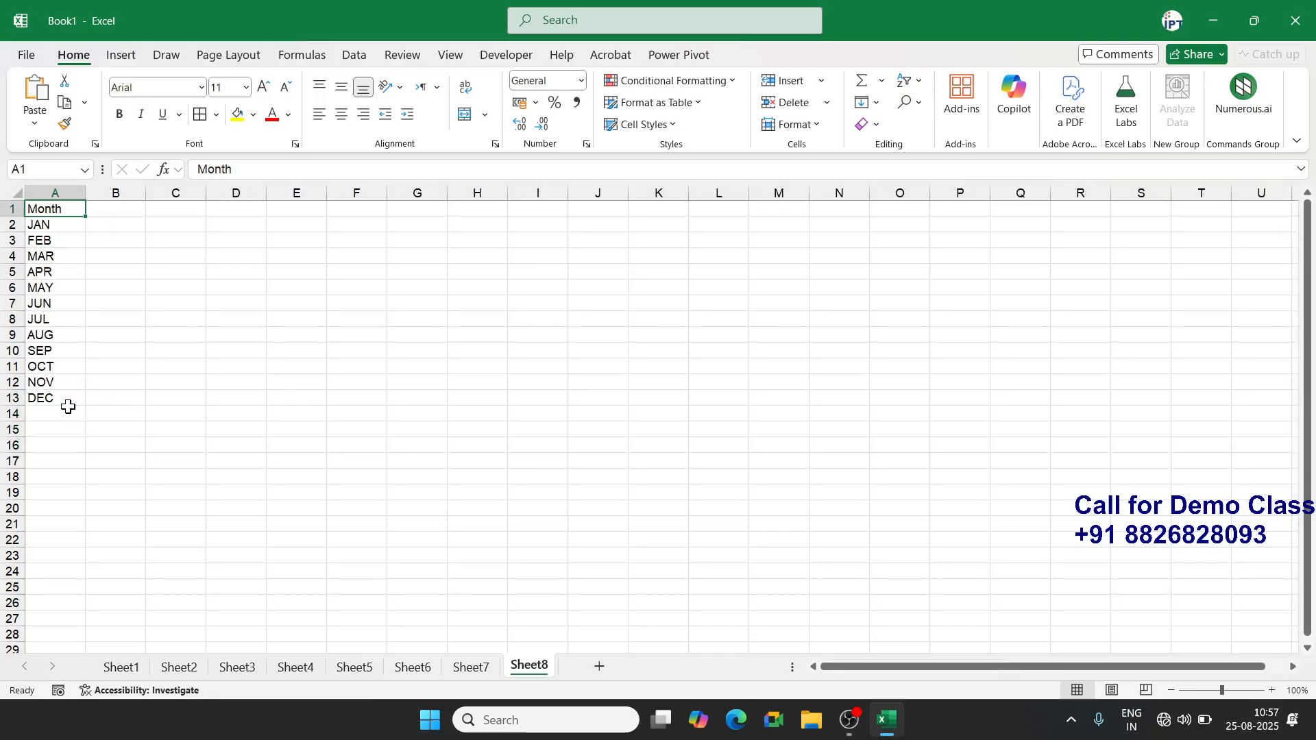
{"action": "key", "text": "Right"}
{"action": "type", "text": "JAn"}
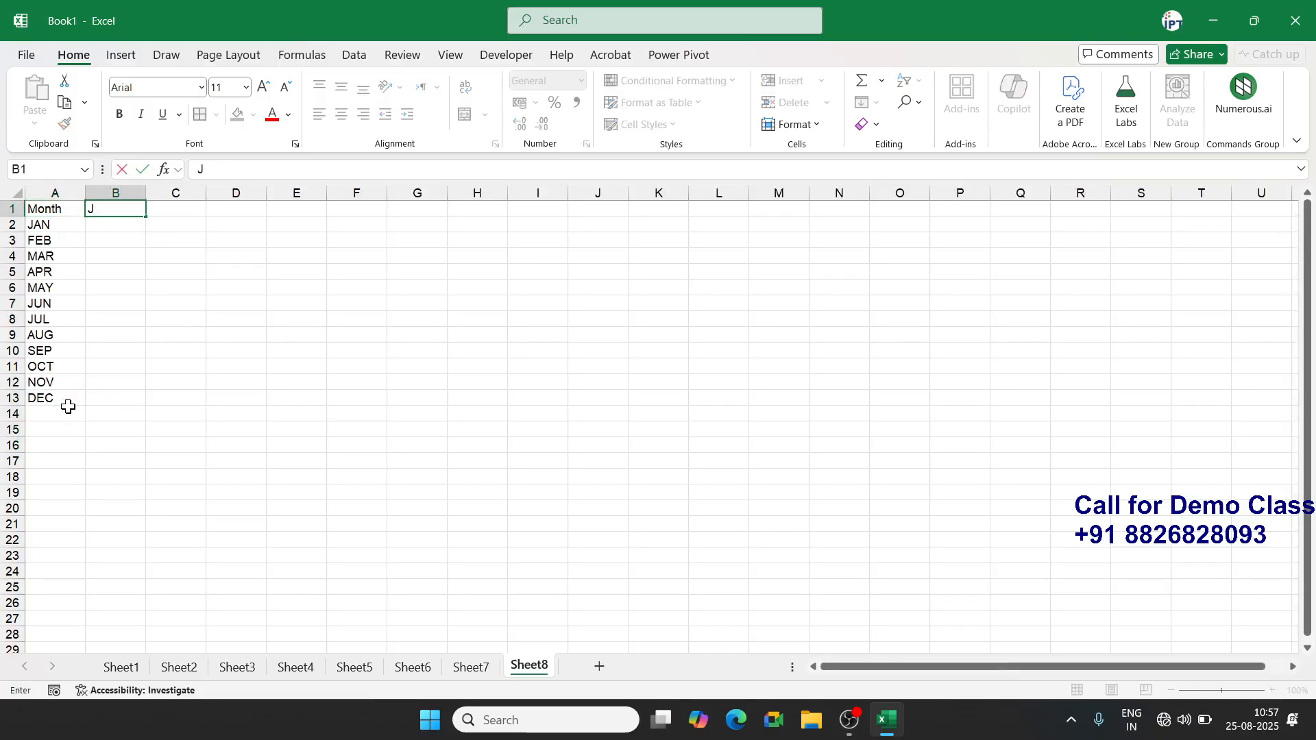
{"action": "key", "text": "BackSpace"}
{"action": "type", "text": "Sales"}
{"action": "key", "text": "Return"}
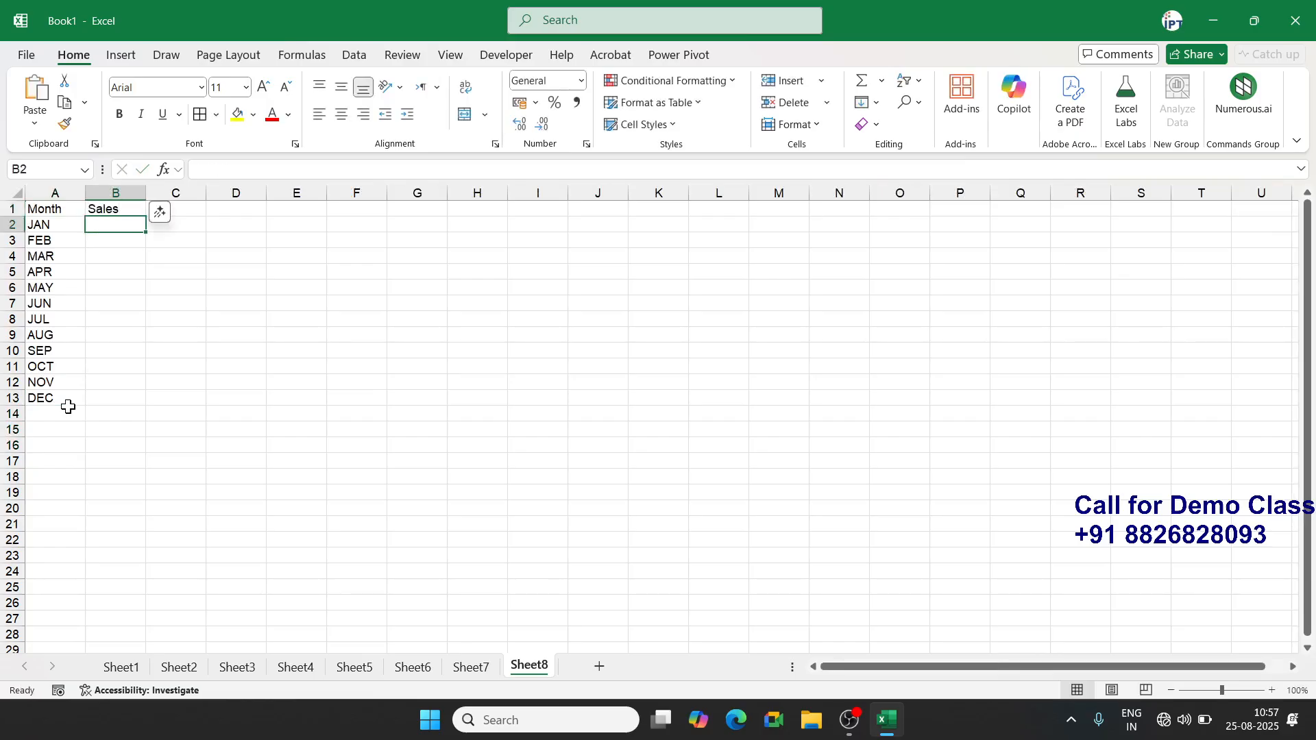
Enter the formula =RANDBETWEEN(10,90) in B2 for the January sales
{"action": "type", "text": "=ra"}
{"action": "key", "text": "Down"}
{"action": "key", "text": "Down"}
{"action": "key", "text": "Down"}
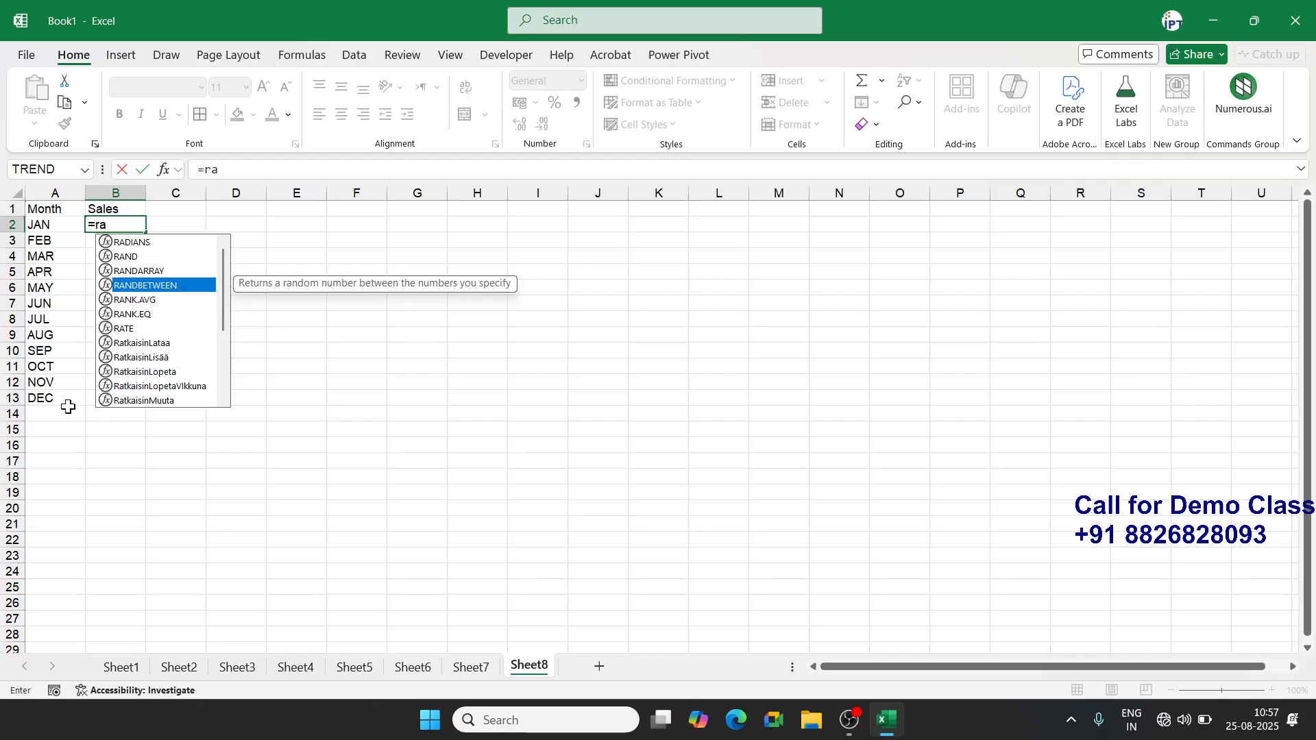
{"action": "key", "text": "Tab"}
{"action": "type", "text": "10,"}
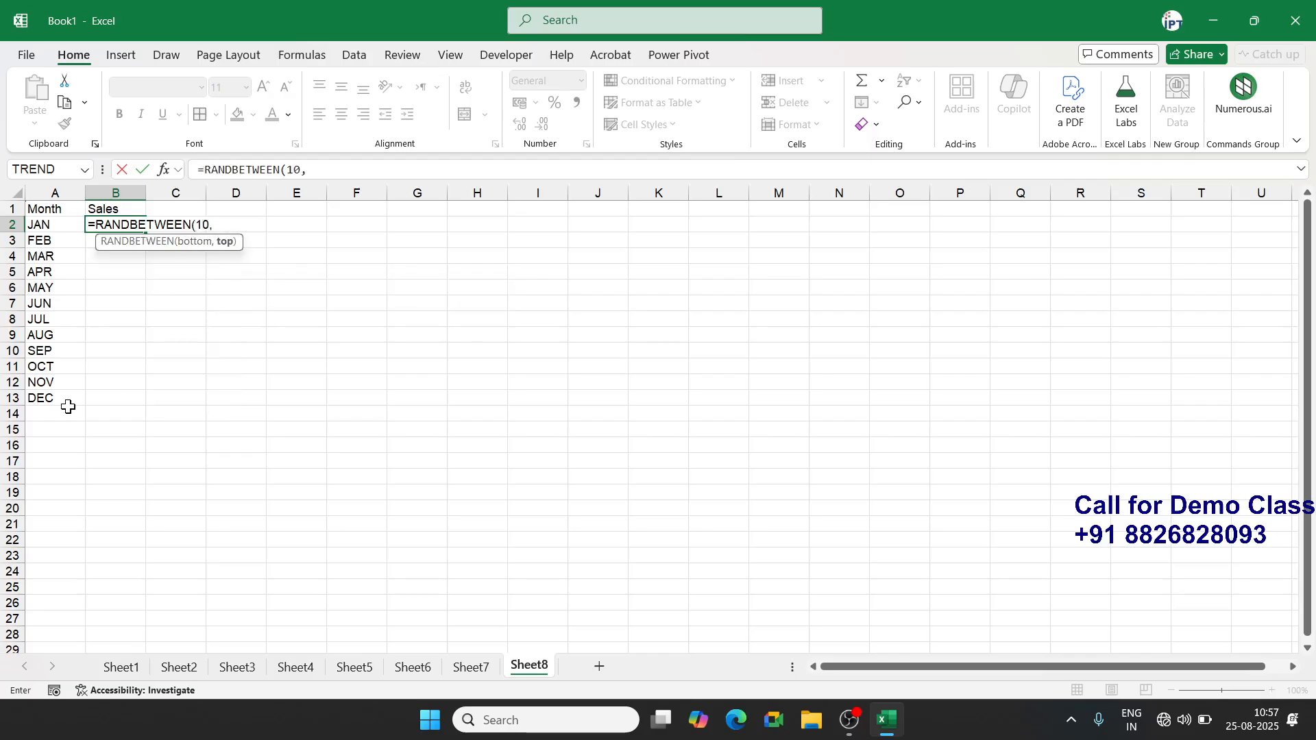
{"action": "type", "text": "90"}
{"action": "key", "text": "Return"}
Fill the random sales formula from B2 down to B13, alongside all twelve months
{"action": "key", "text": "ctrl+Down"}
{"action": "key", "text": "Right"}
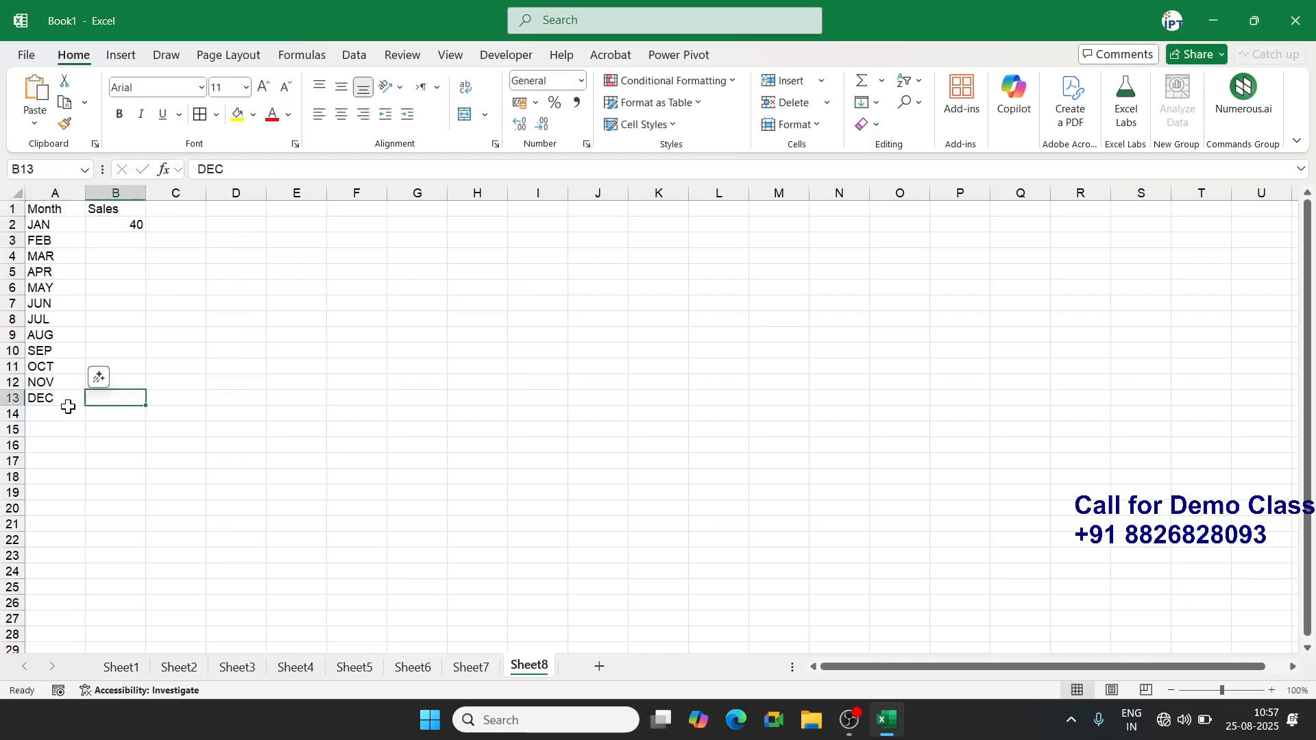
{"action": "key", "text": "ctrl+shift+Up"}
{"action": "key", "text": "ctrl+shift+Down"}
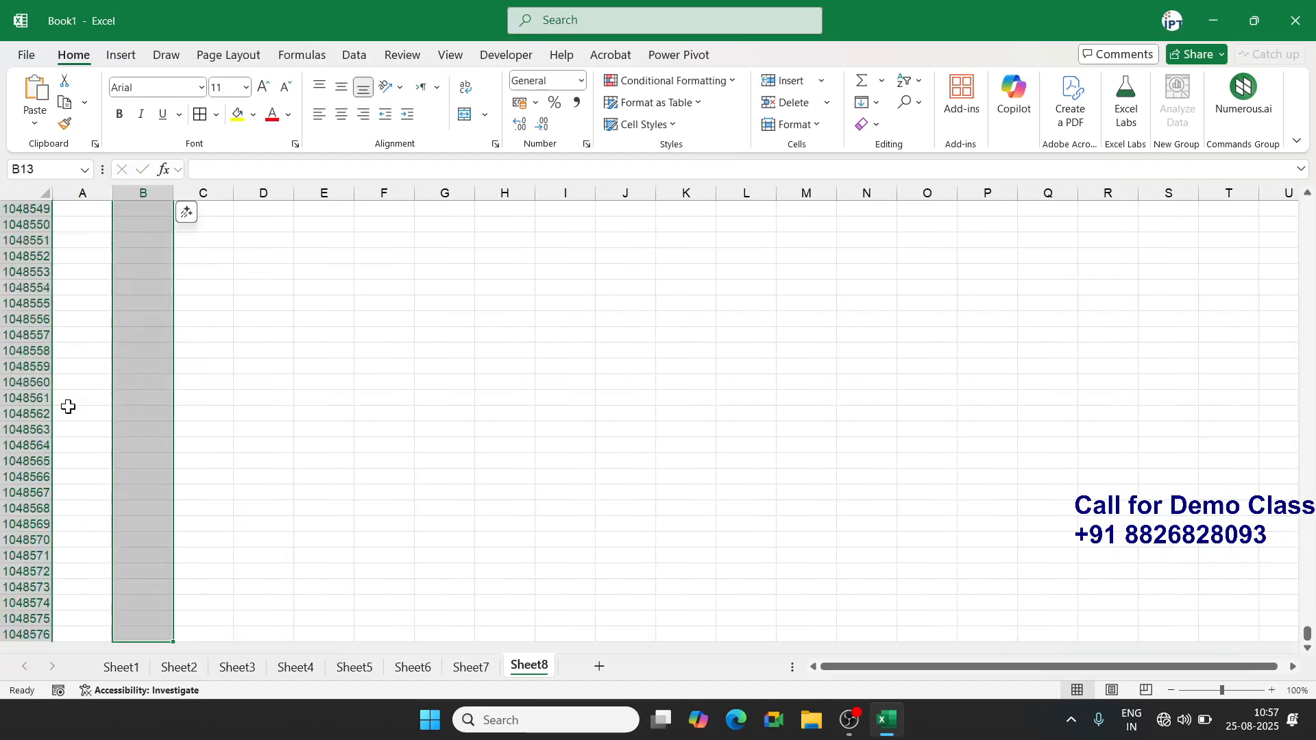
{"action": "key", "text": "ctrl+Up"}
{"action": "key", "text": "ctrl+Up"}
{"action": "key", "text": "Left"}
{"action": "key", "text": "ctrl+Down"}
{"action": "key", "text": "Right"}
{"action": "key", "text": "ctrl+shift+Up"}
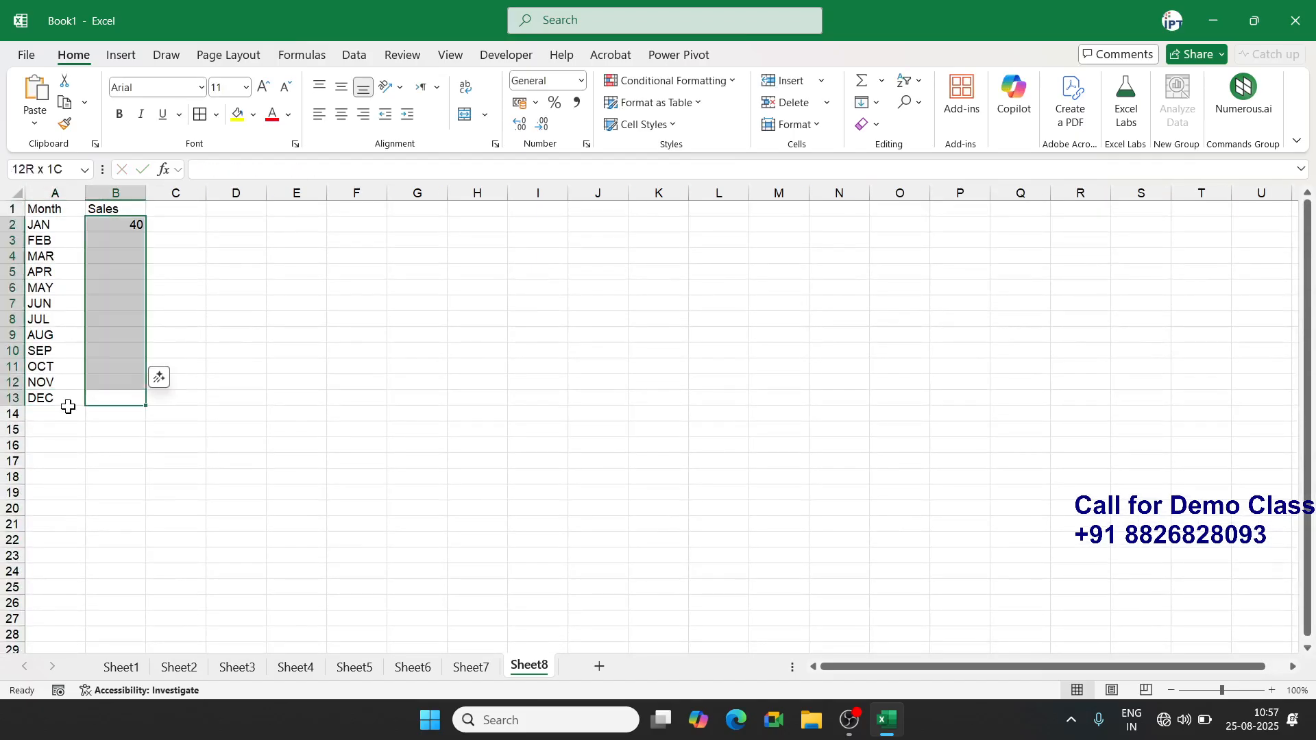
{"action": "key", "text": "ctrl+d"}
Insert a waterfall chart from the Month and Sales data in A1:B13
{"action": "key", "text": "ctrl+Home"}
{"action": "key", "text": "shift+Right"}
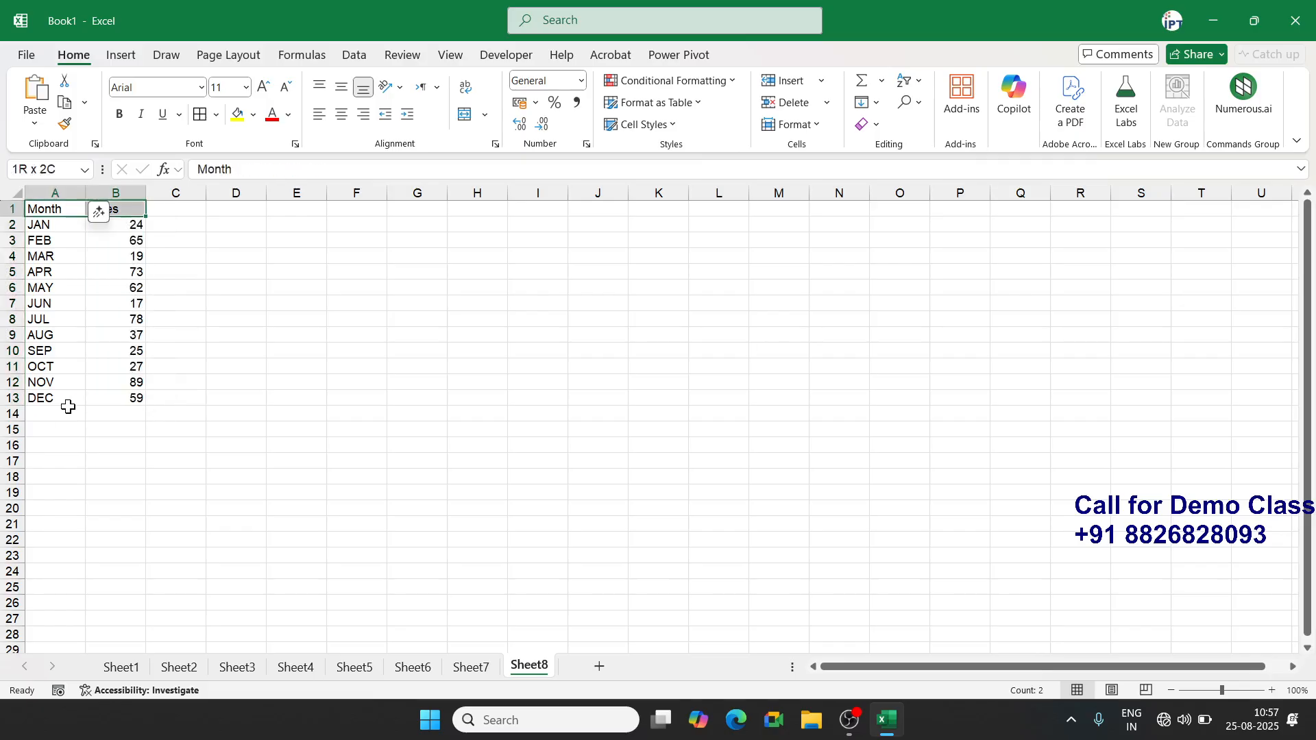
{"action": "key", "text": "ctrl+shift+Down"}
{"action": "left_click", "coordinate": [122, 60]}
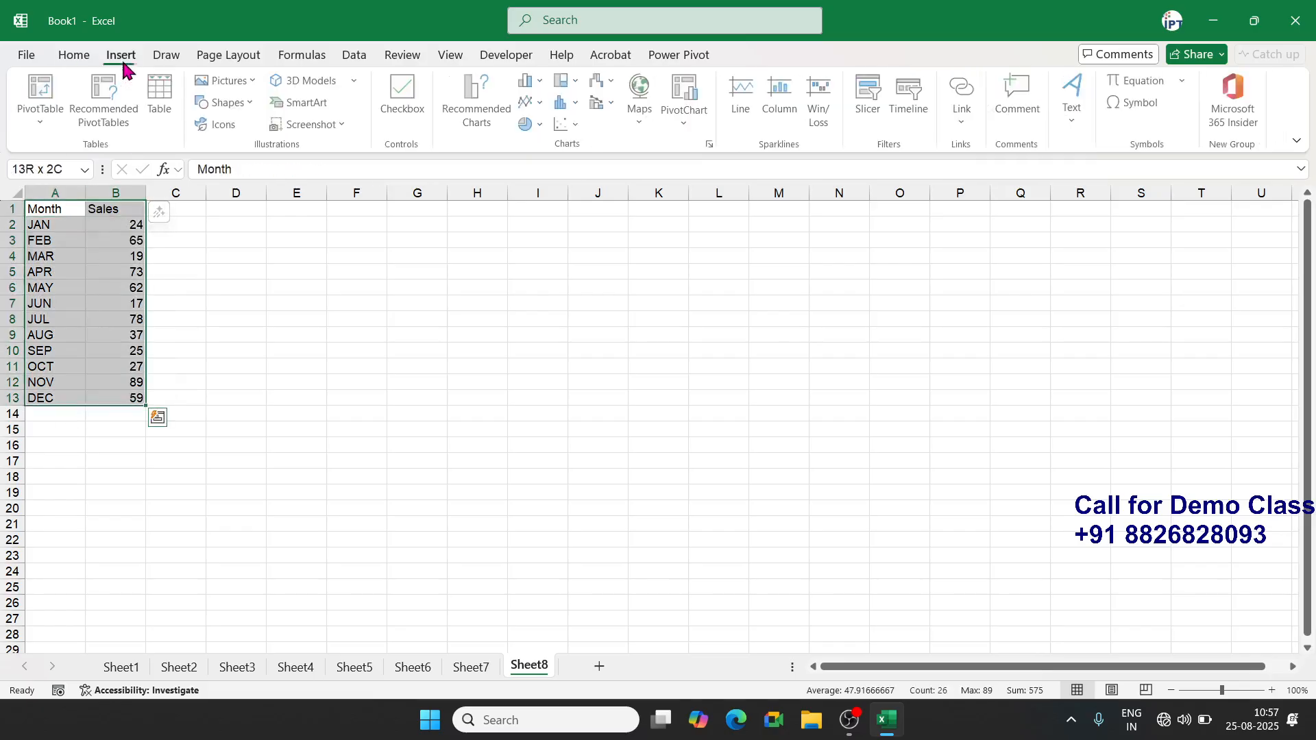
{"action": "left_click", "coordinate": [598, 83]}
{"action": "left_click", "coordinate": [623, 145]}
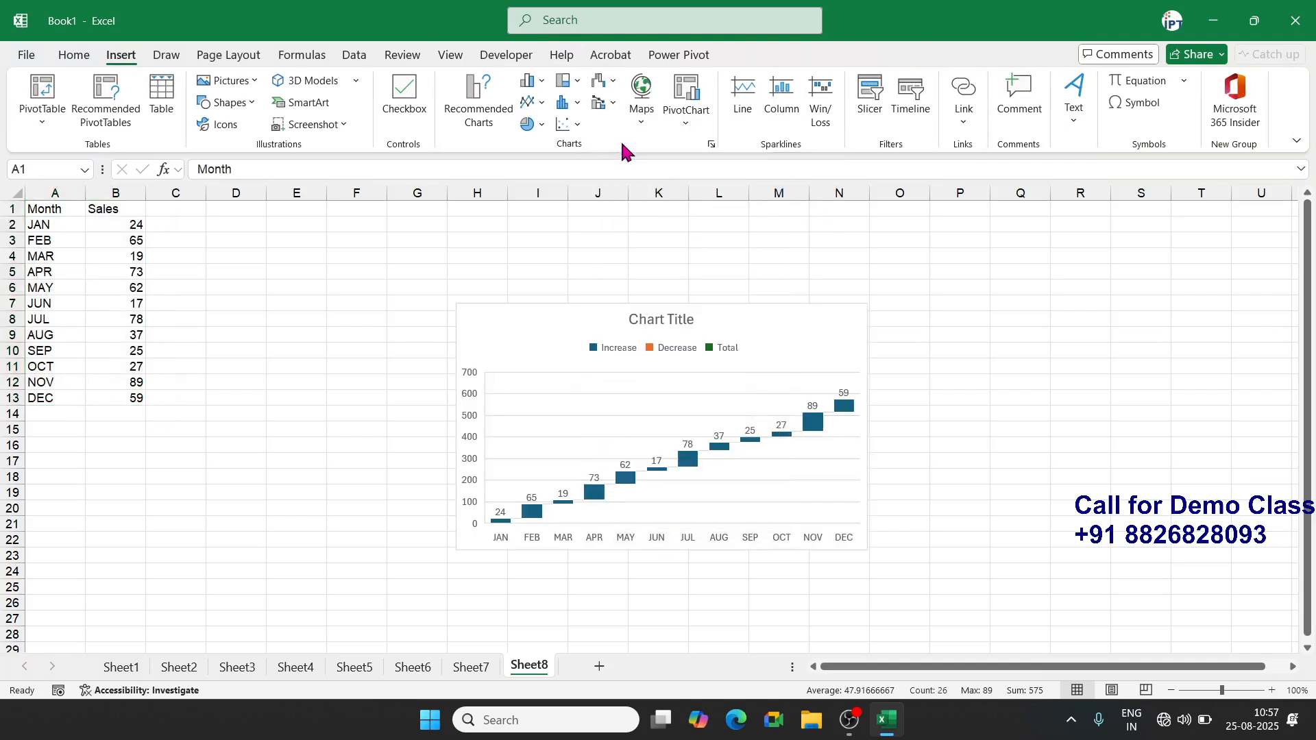
Move the waterfall chart beside the data and enlarge it to span about columns D to M and rows 2 to 20
{"action": "left_click_drag", "start_coordinate": [582, 323], "coordinate": [370, 295]}
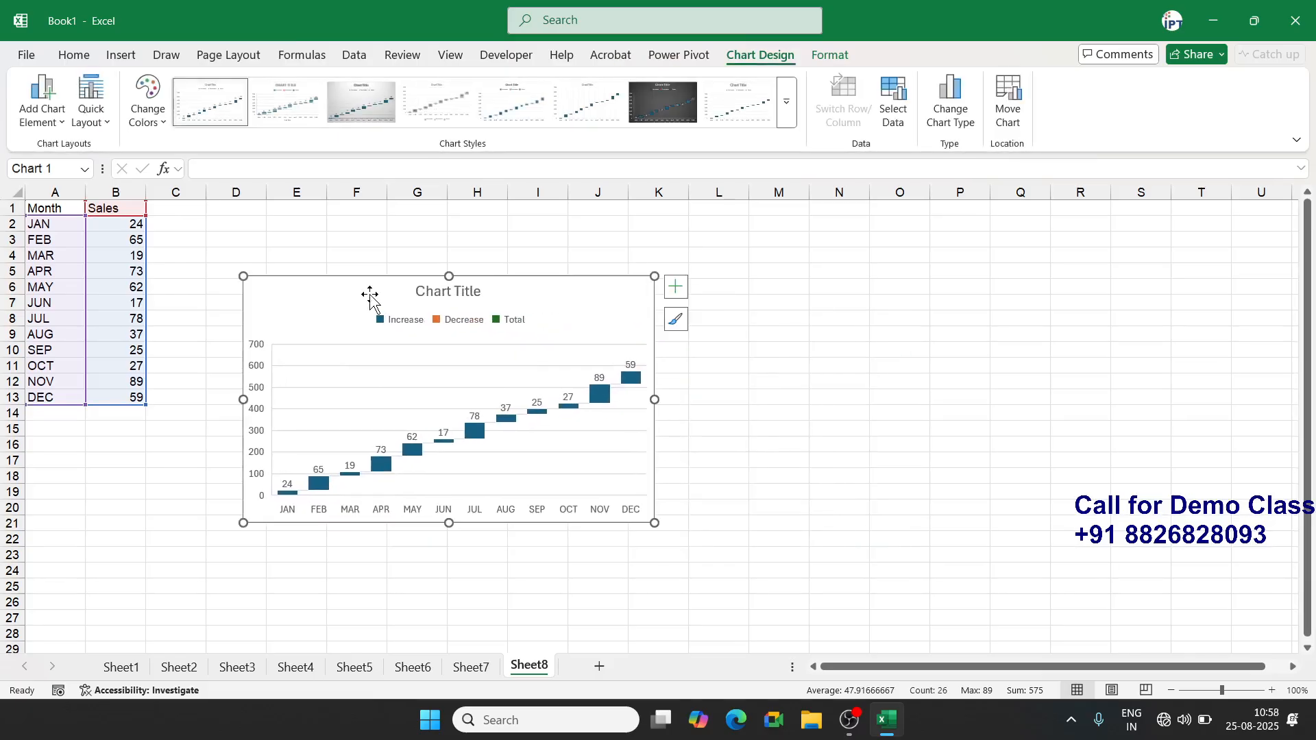
{"action": "left_click_drag", "start_coordinate": [655, 399], "coordinate": [823, 383]}
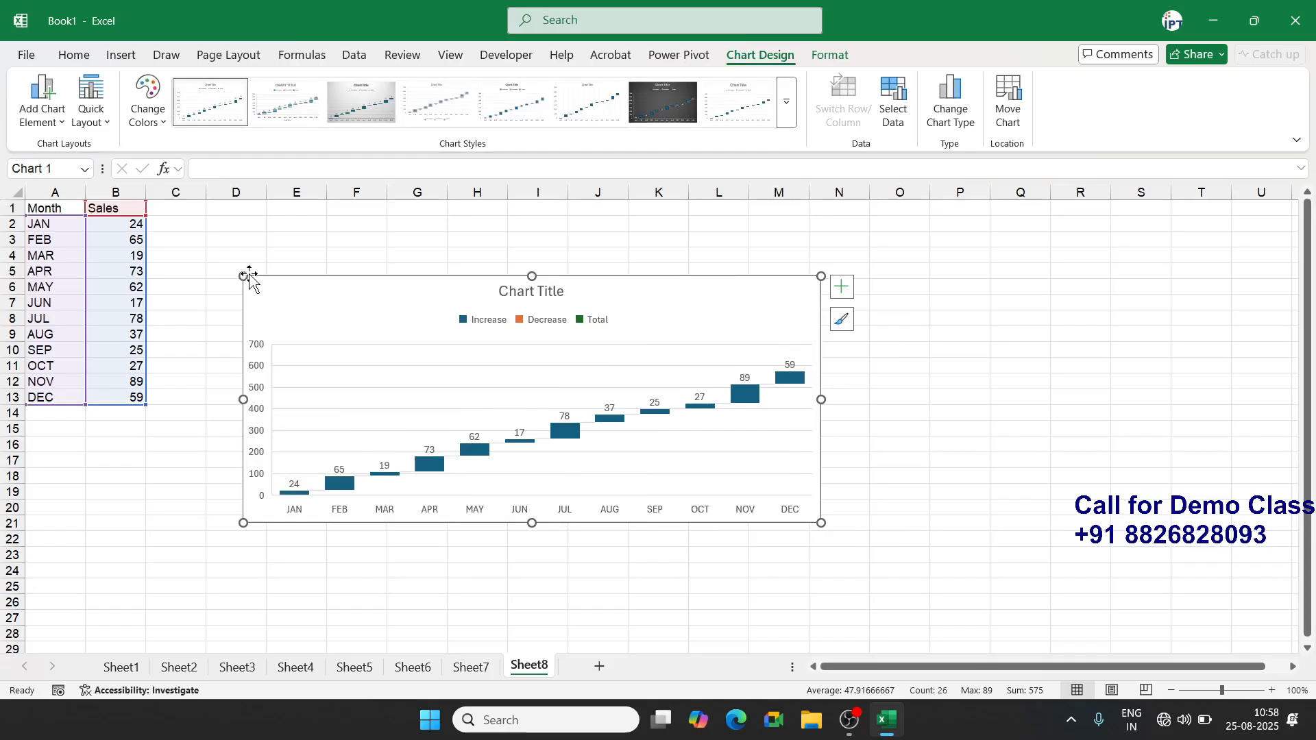
{"action": "left_click_drag", "start_coordinate": [244, 273], "coordinate": [209, 213]}
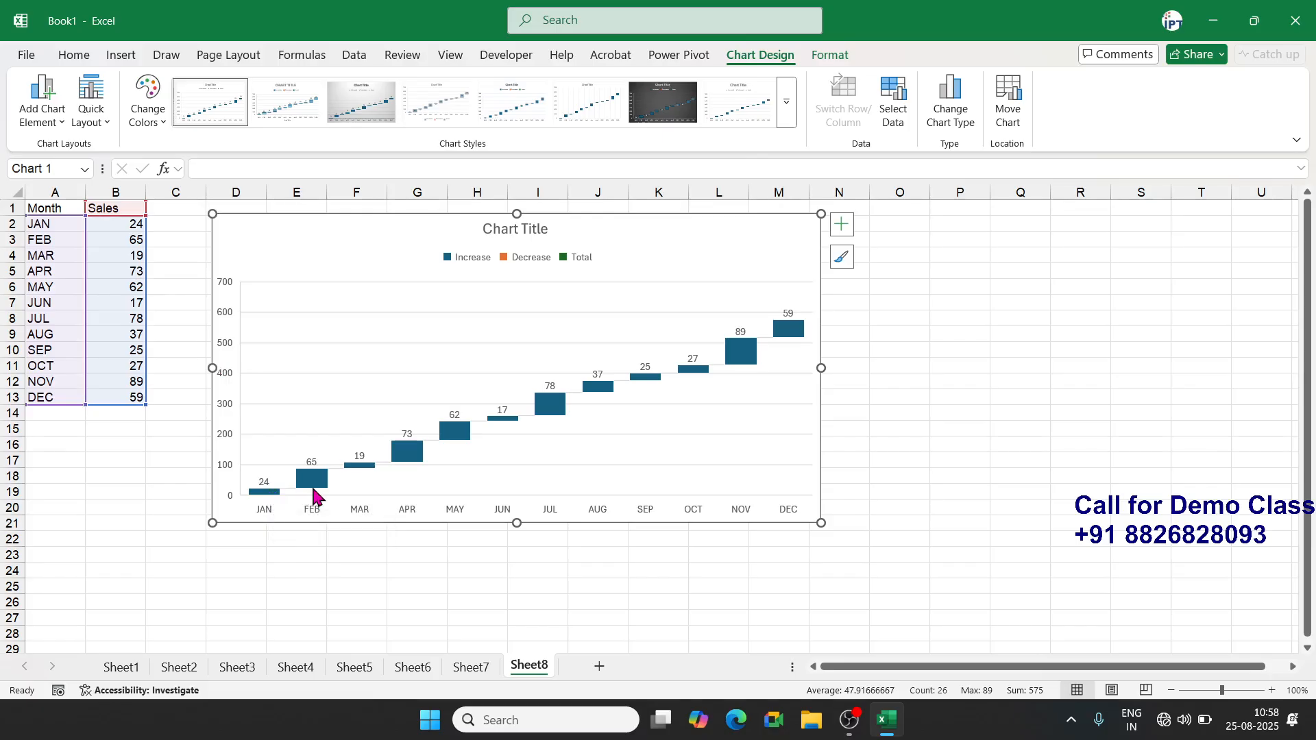
{"action": "mouse_move", "coordinate": [314, 494]}
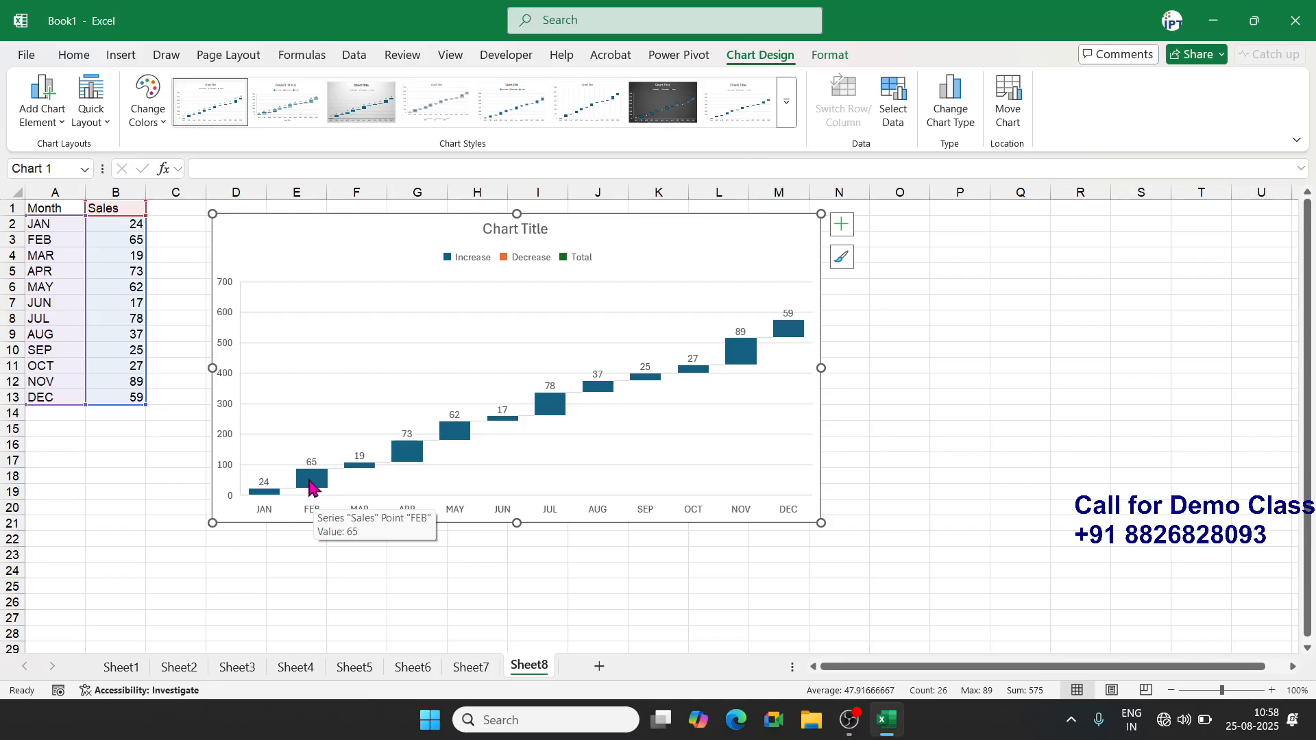
{"action": "mouse_move", "coordinate": [347, 473]}
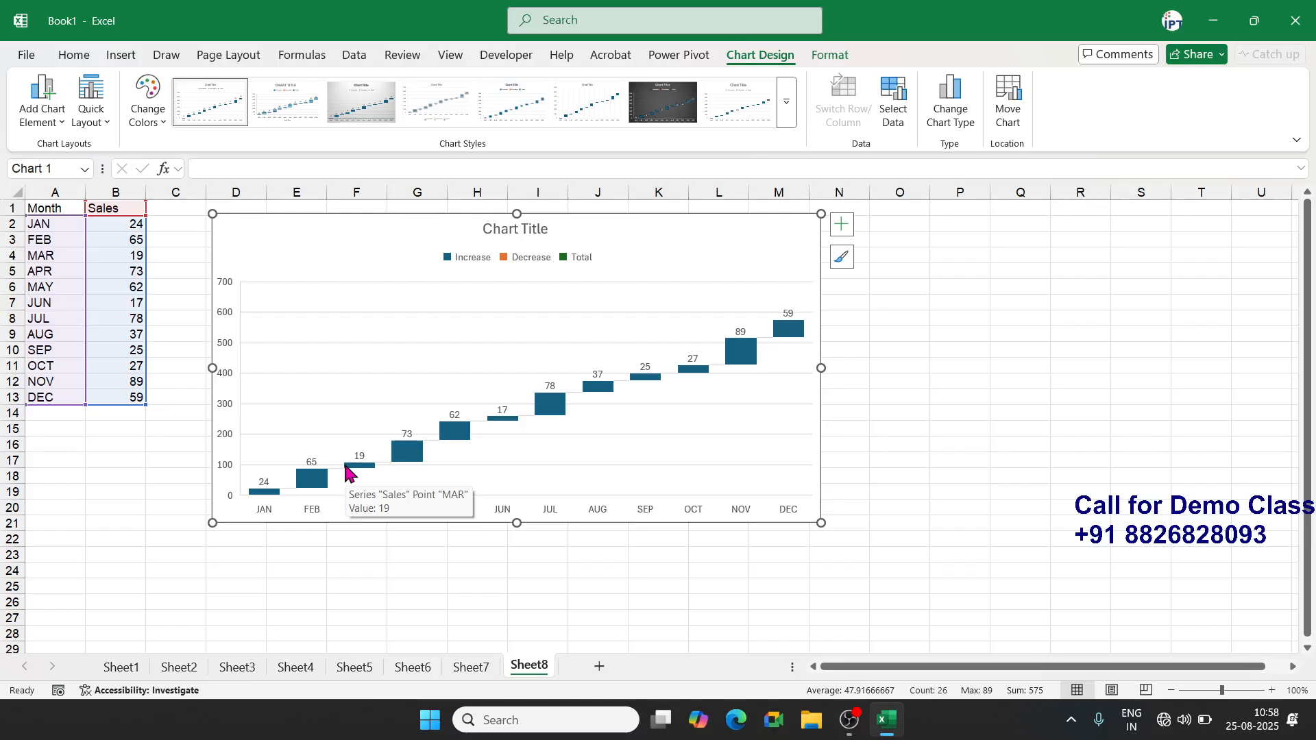
Add a new worksheet and enter the label Lead in B2 with the value 5000 in C2
{"action": "left_click", "coordinate": [598, 673]}
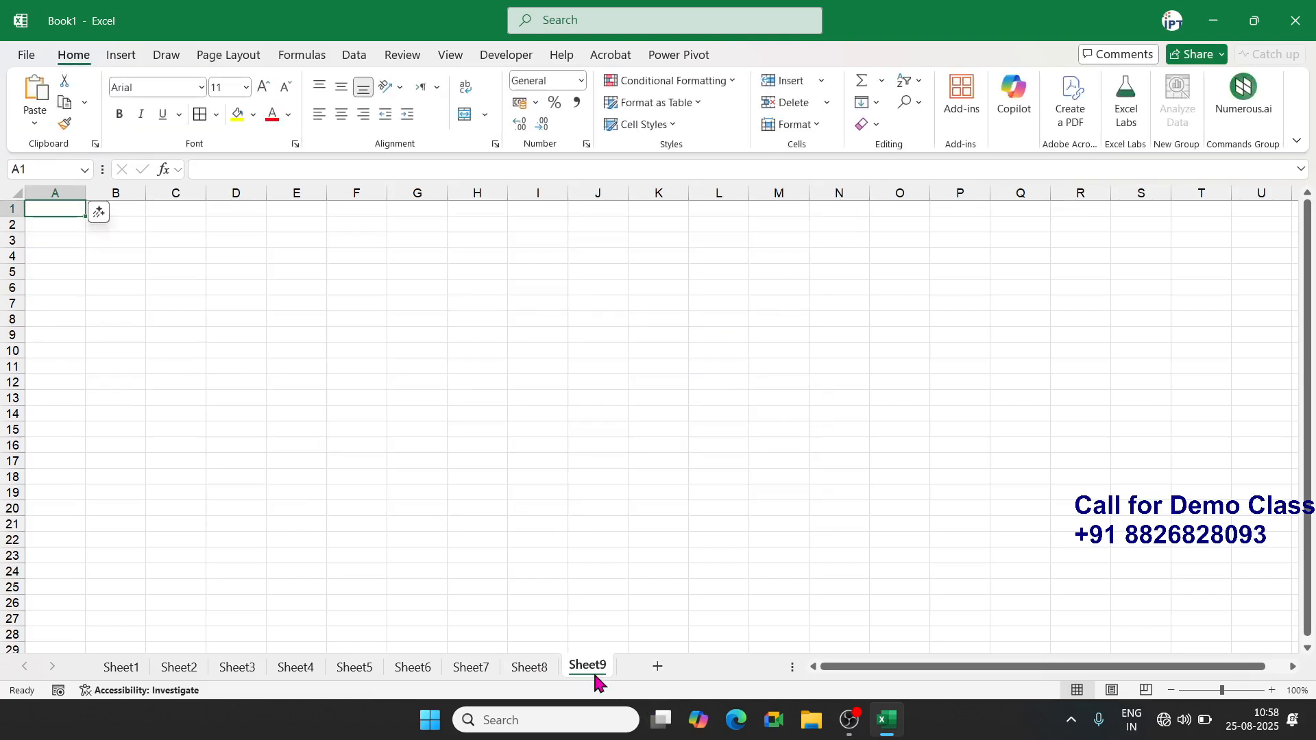
{"action": "left_click", "coordinate": [132, 225]}
{"action": "type", "text": "Lea"}
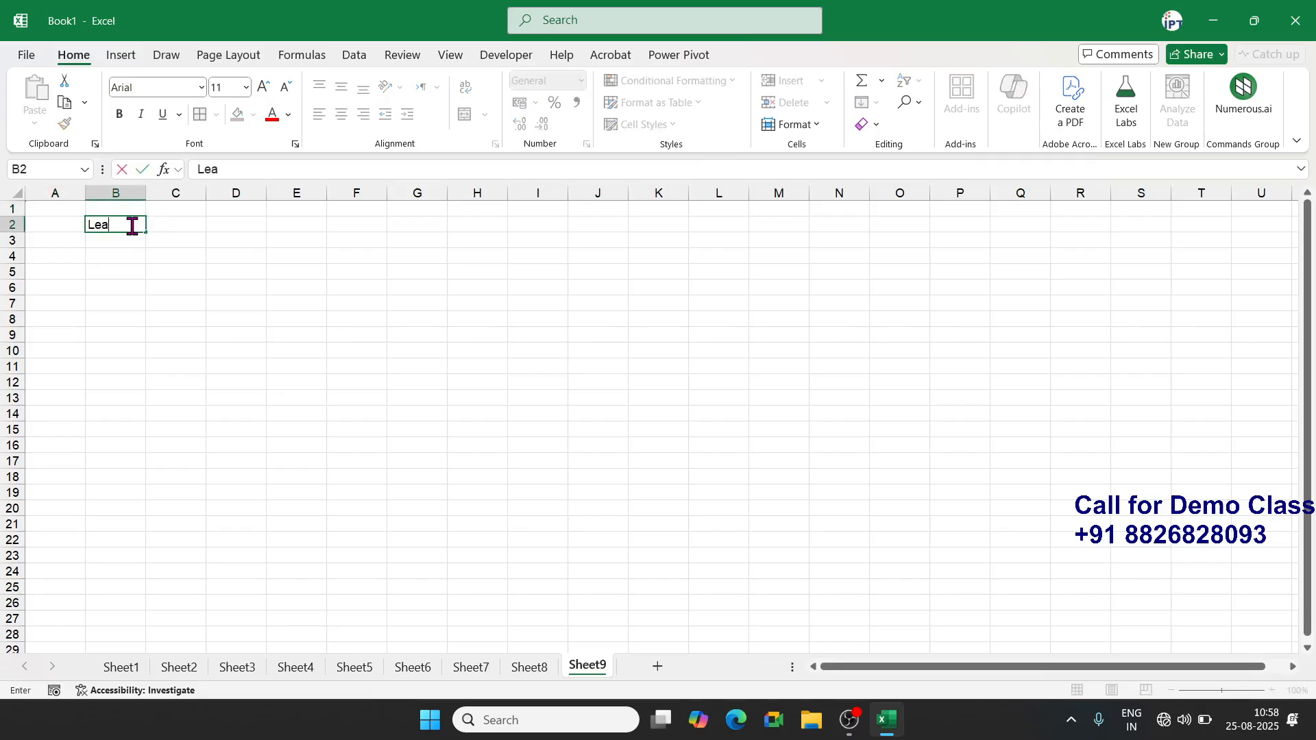
{"action": "type", "text": "d"}
{"action": "key", "text": "Tab"}
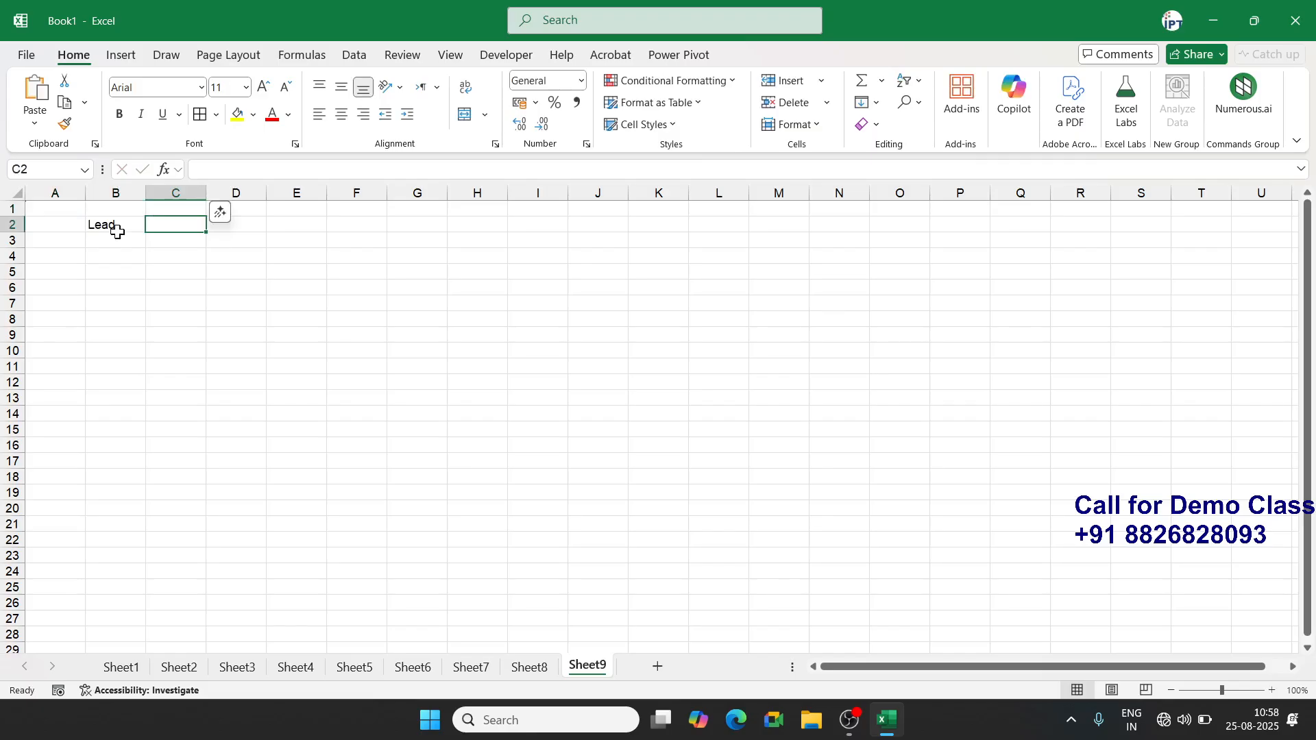
{"action": "type", "text": "5000"}
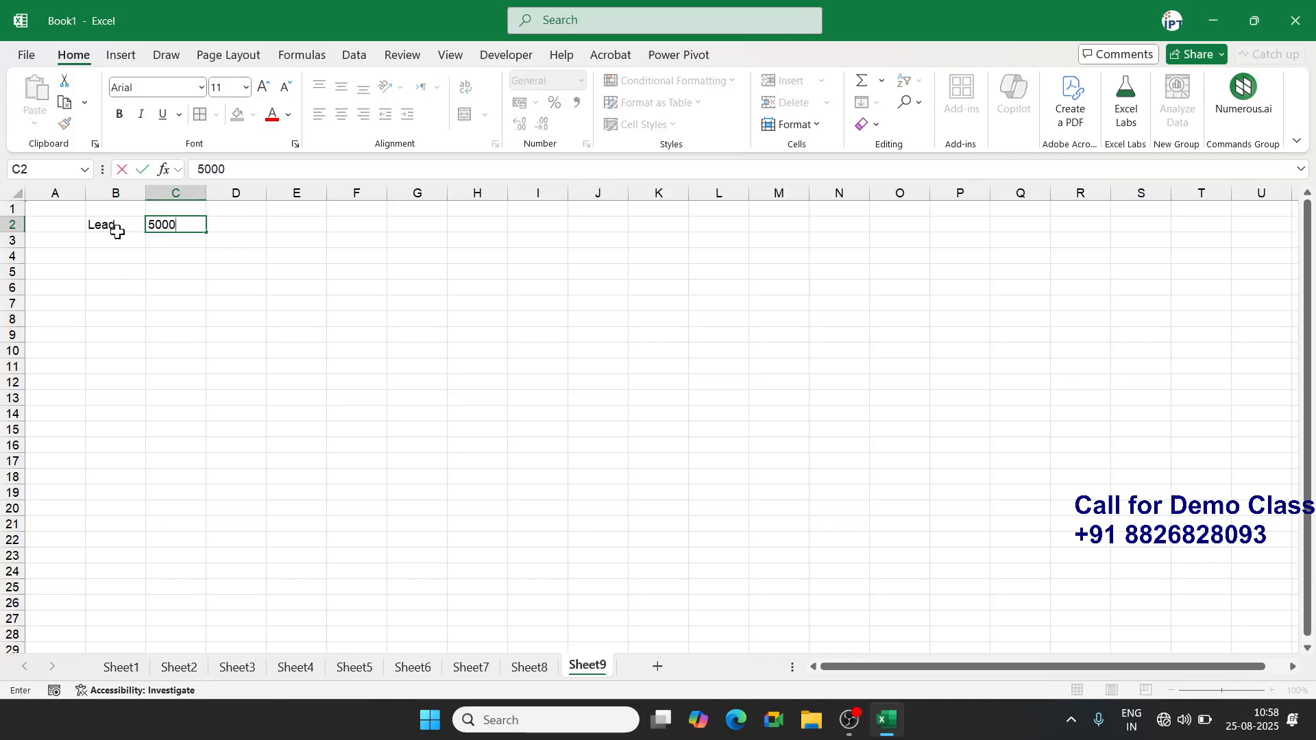
{"action": "left_click", "coordinate": [119, 240]}
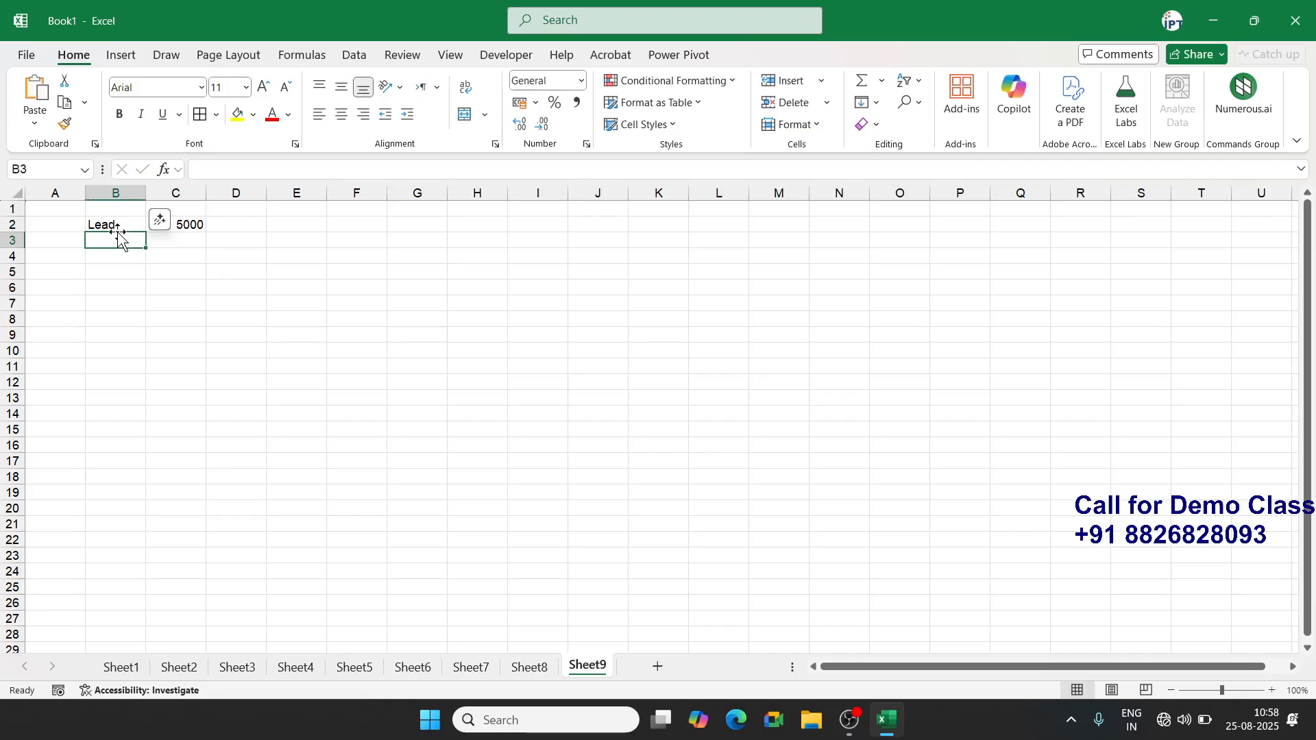
Add the rows Calls with 4500 and Visite with 3000 in B3:C4, below the Lead row
{"action": "type", "text": "Calls"}
{"action": "key", "text": "Tab"}
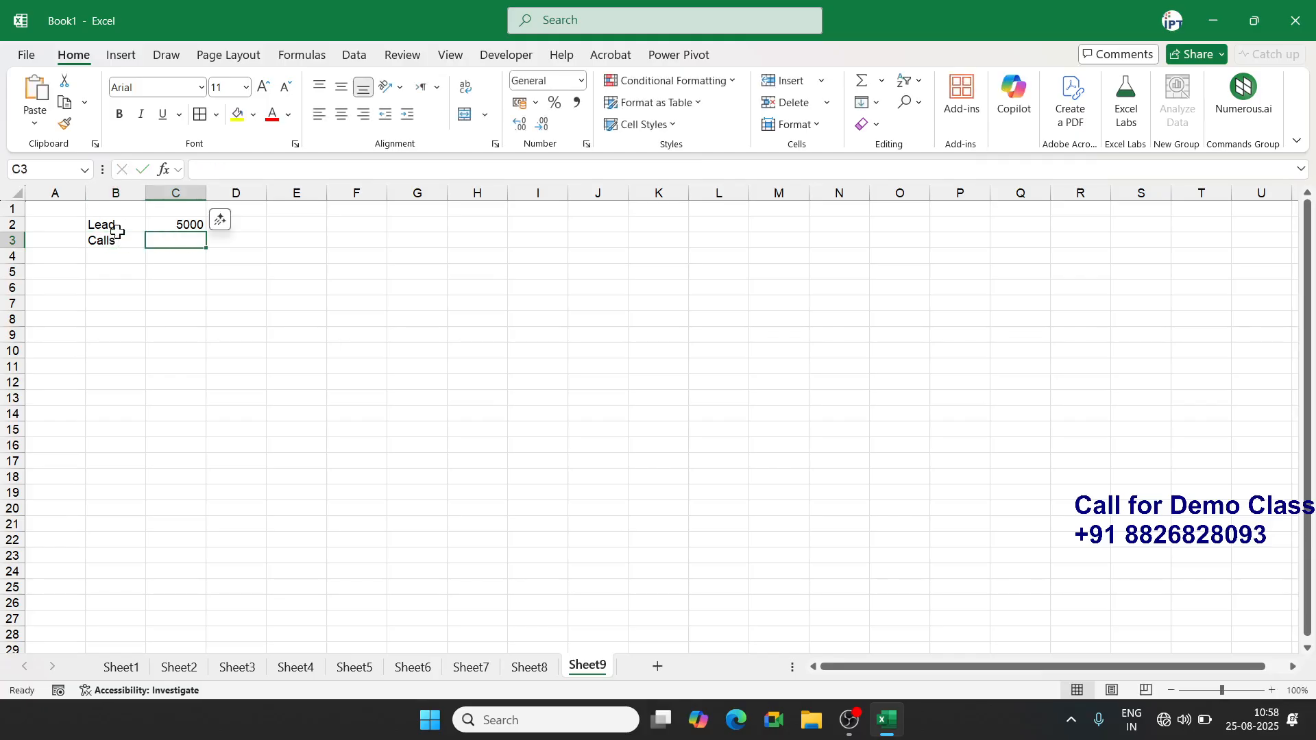
{"action": "type", "text": "4500"}
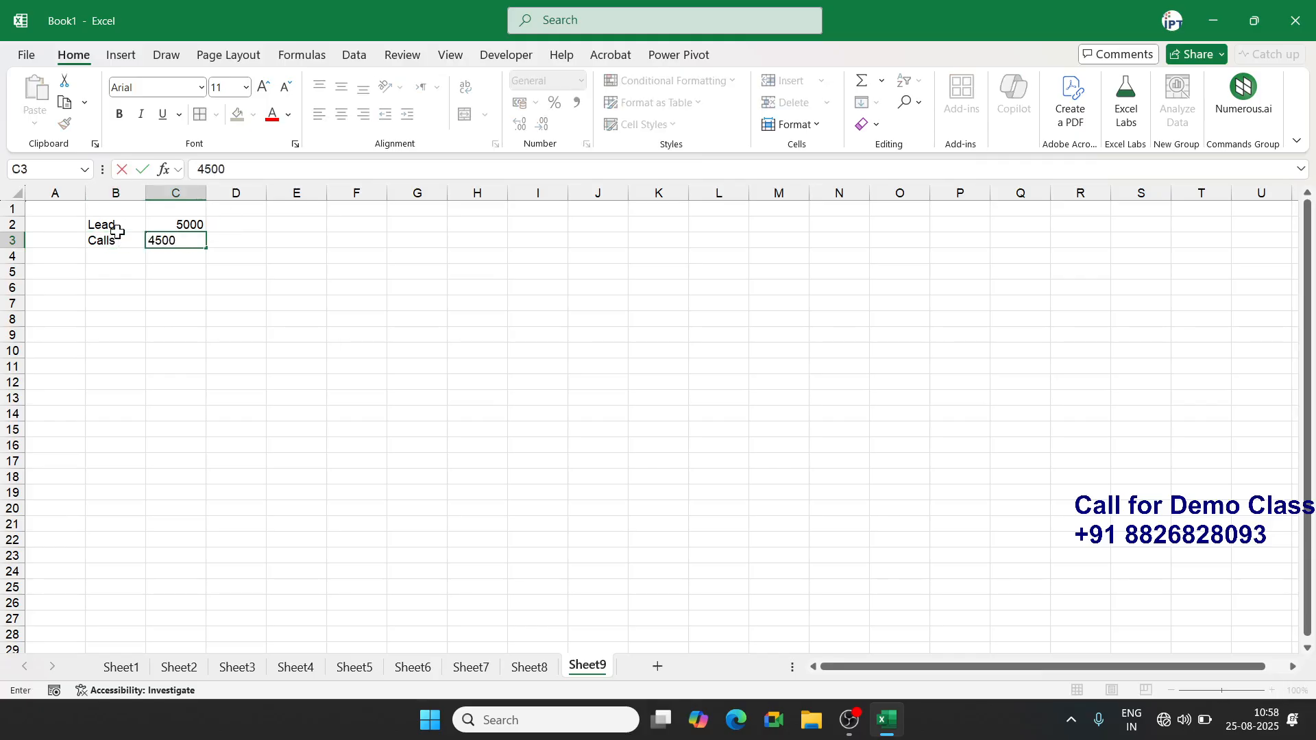
{"action": "key", "text": "Return"}
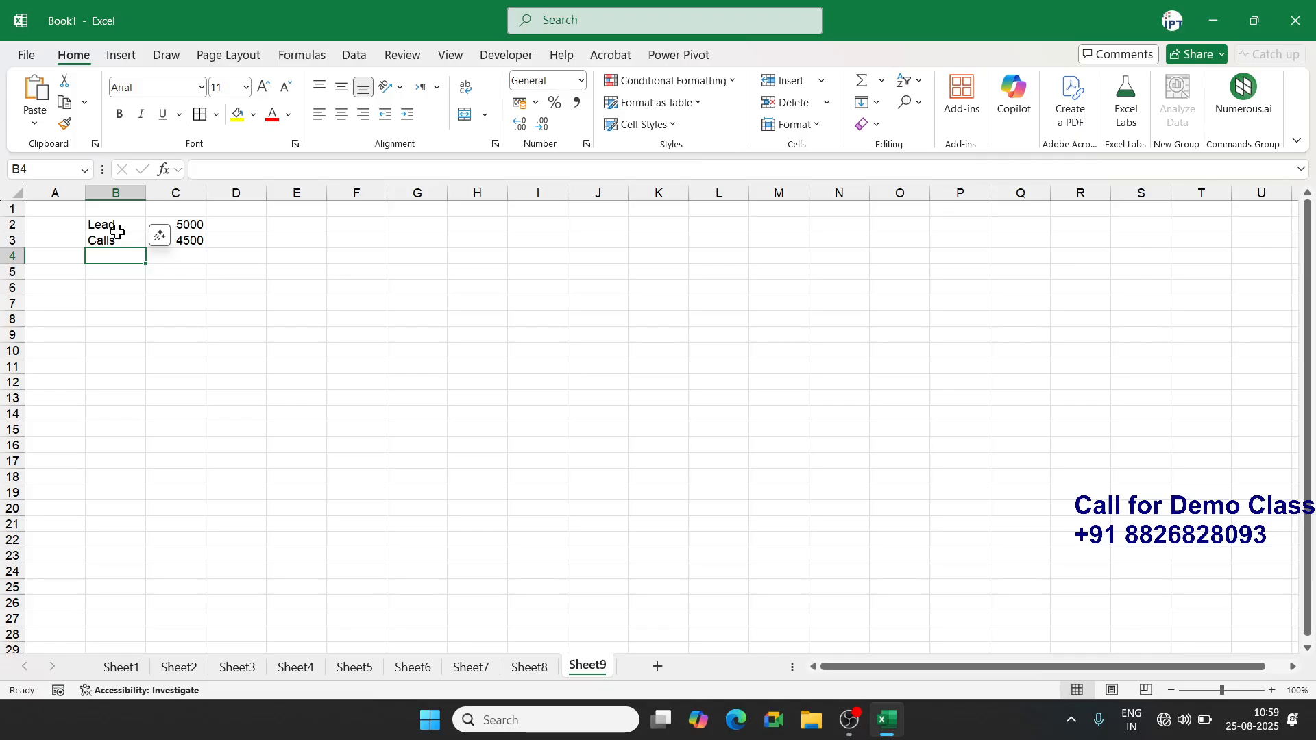
{"action": "type", "text": "Visi"}
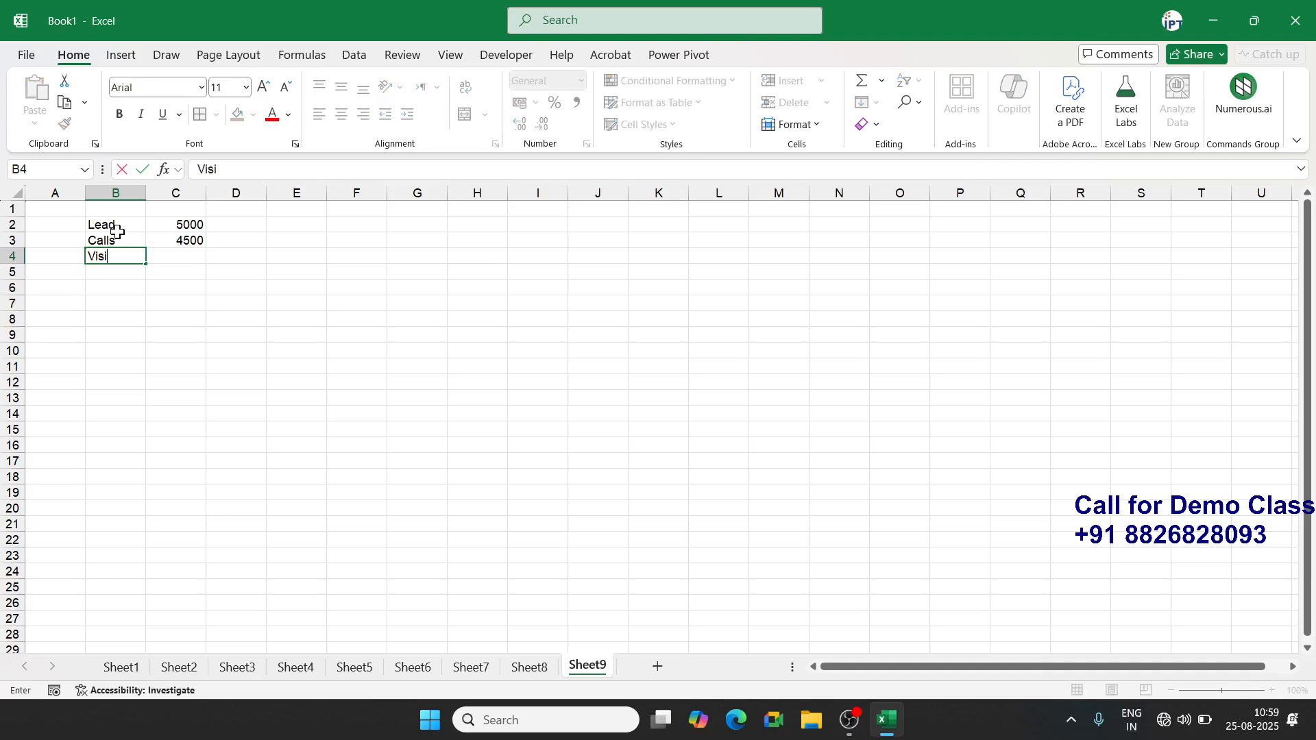
{"action": "type", "text": "yr"}
{"action": "key", "text": "BackSpace"}
{"action": "key", "text": "BackSpace"}
{"action": "type", "text": "y"}
{"action": "key", "text": "Tab"}
{"action": "type", "text": "3000"}
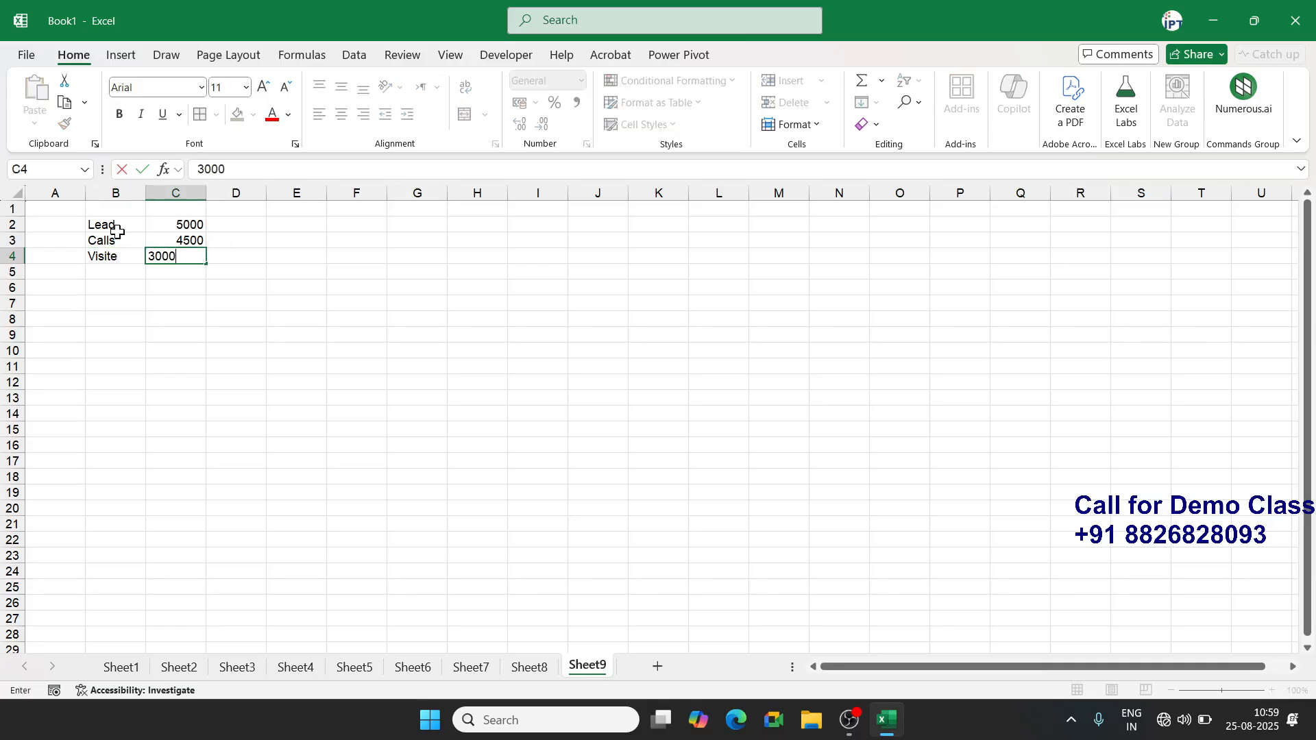
{"action": "key", "text": "Return"}
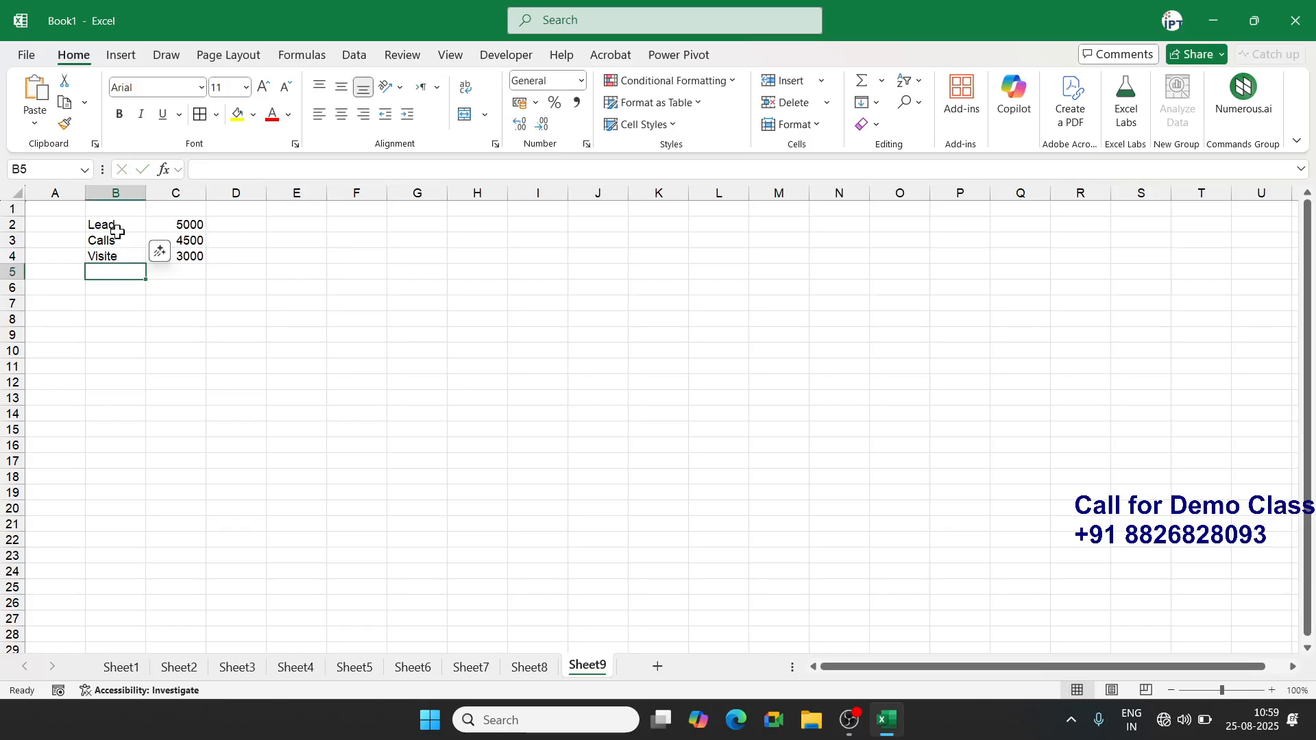
Add the rows Form with 2000 and Adm with 1500 in B5:C6
{"action": "type", "text": "Form"}
{"action": "key", "text": "Tab"}
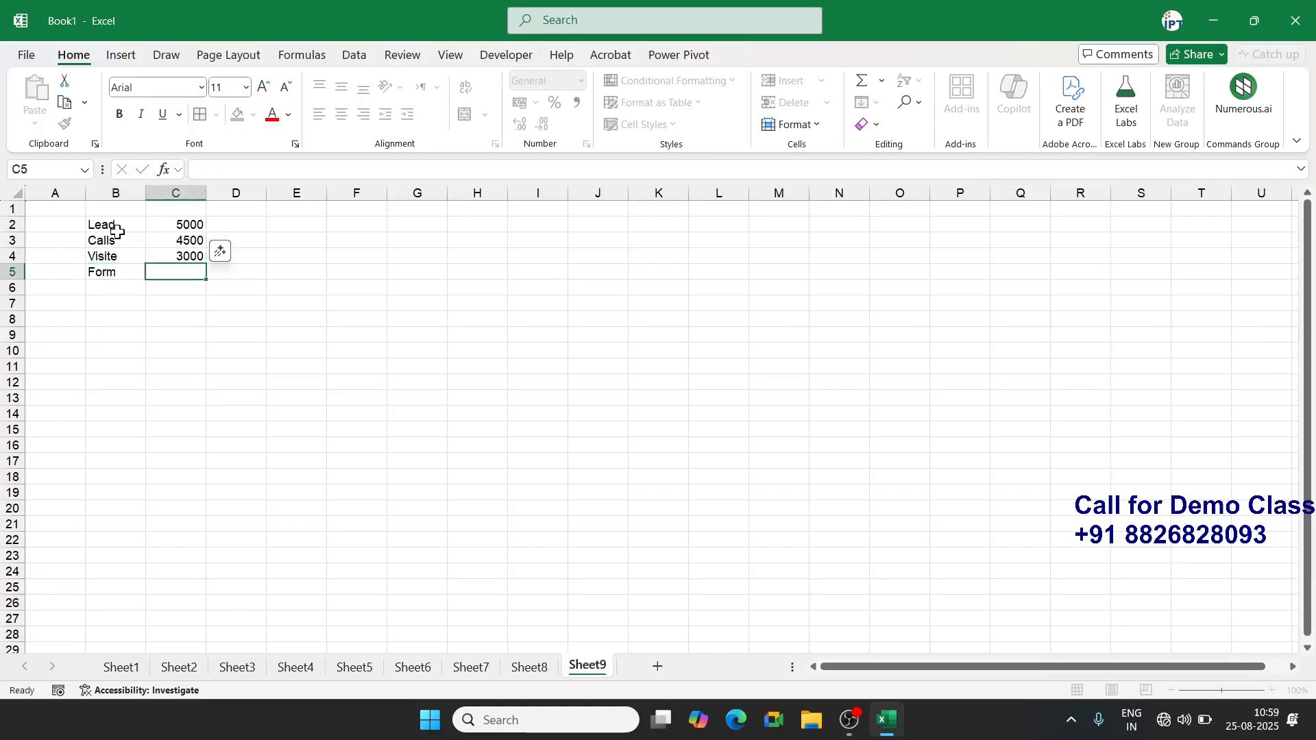
{"action": "type", "text": "2000"}
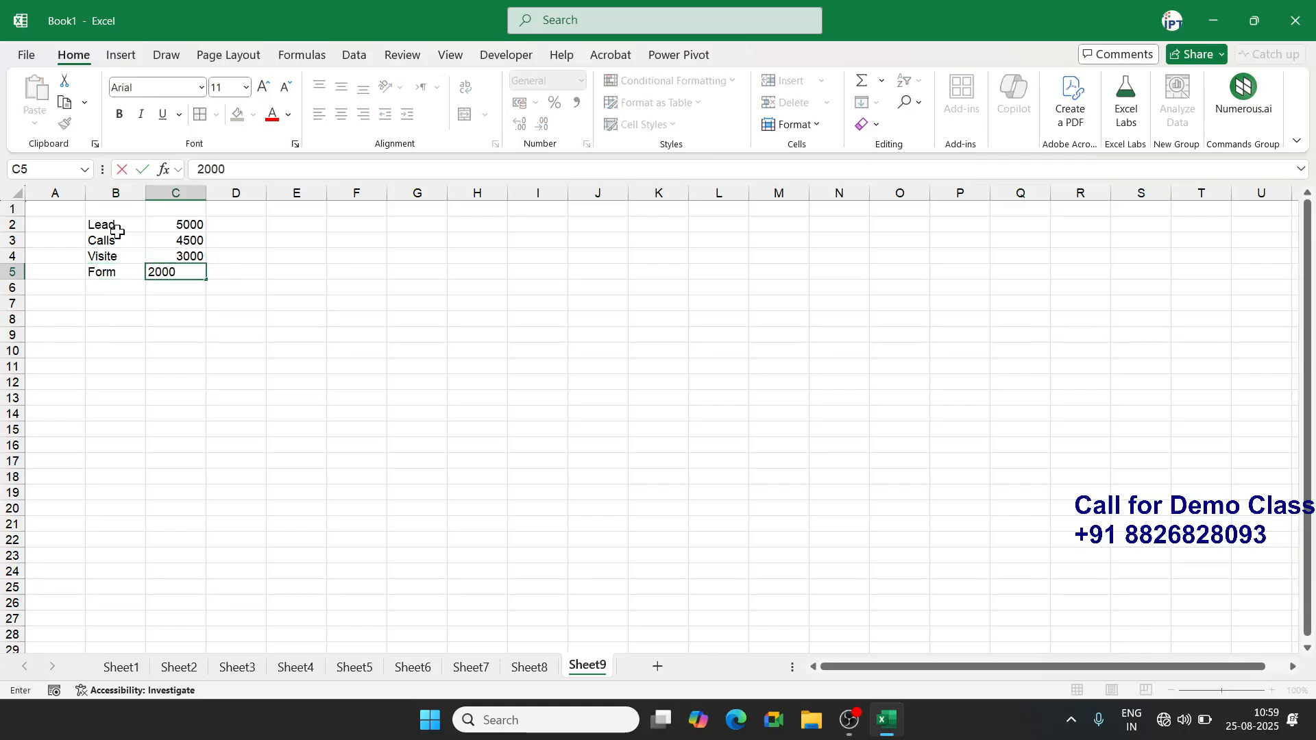
{"action": "key", "text": "Return"}
{"action": "type", "text": "Adm"}
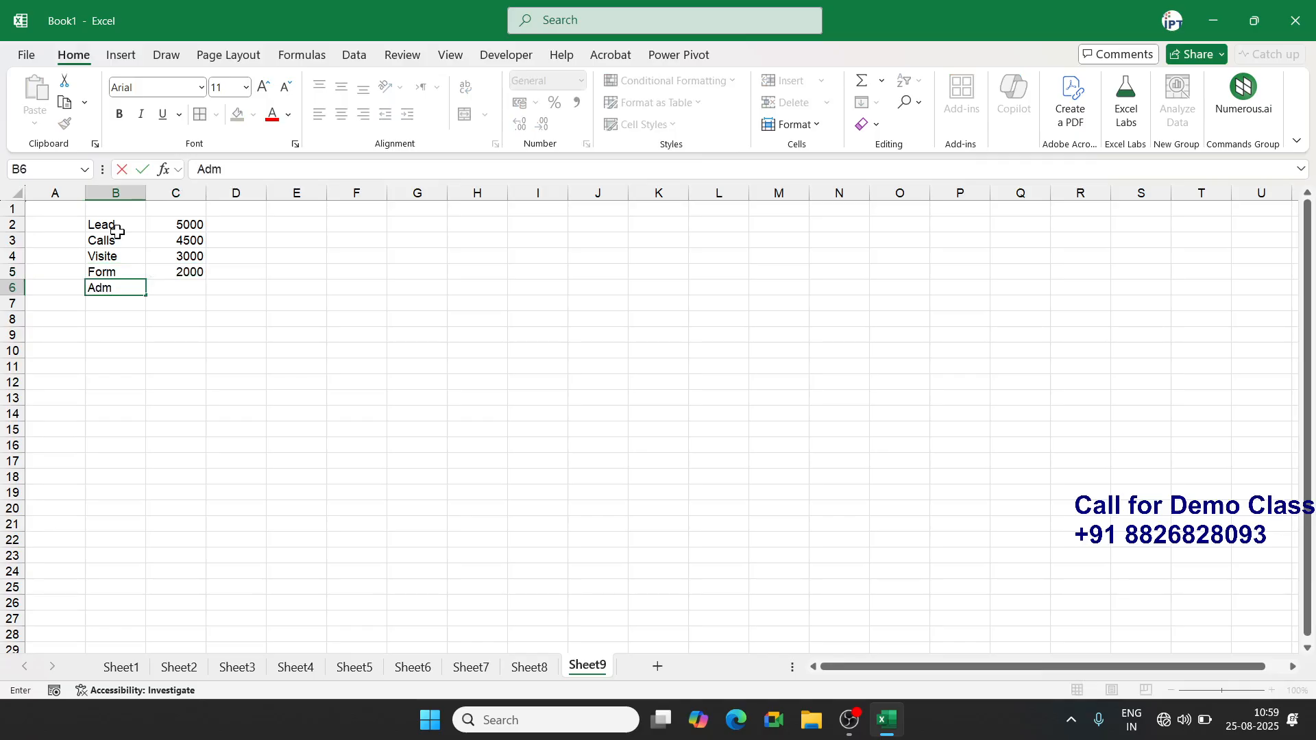
{"action": "key", "text": "Tab"}
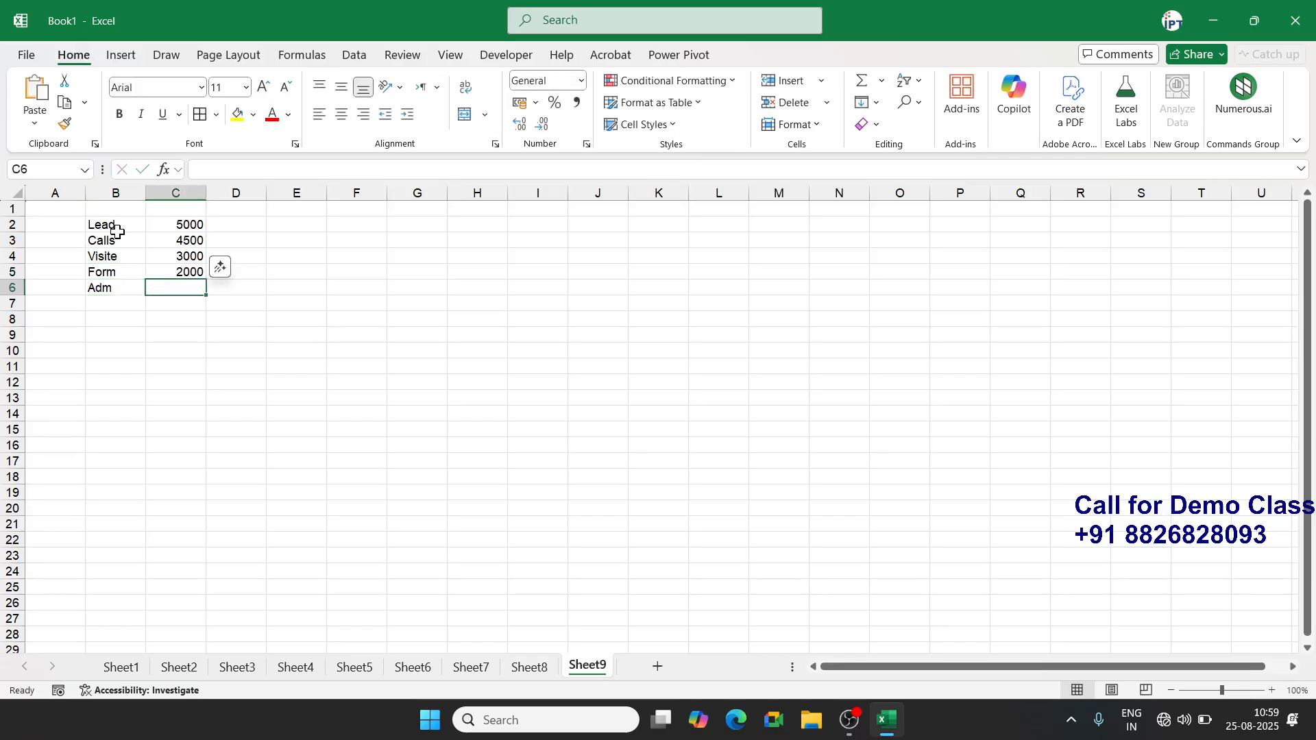
{"action": "type", "text": "1500"}
{"action": "key", "text": "Return"}
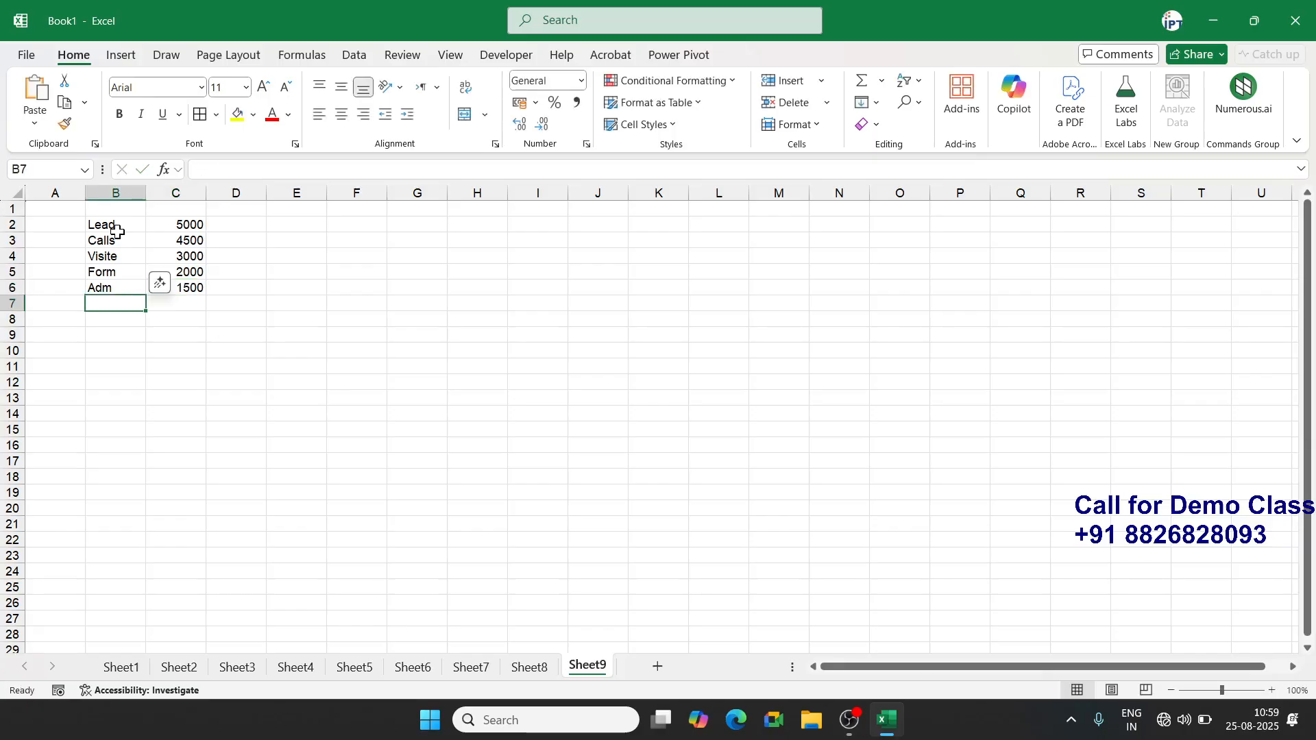
Insert a funnel chart from B2:C6 and enlarge it to span about columns E to N and rows 2 to 22
{"action": "left_click", "coordinate": [116, 230]}
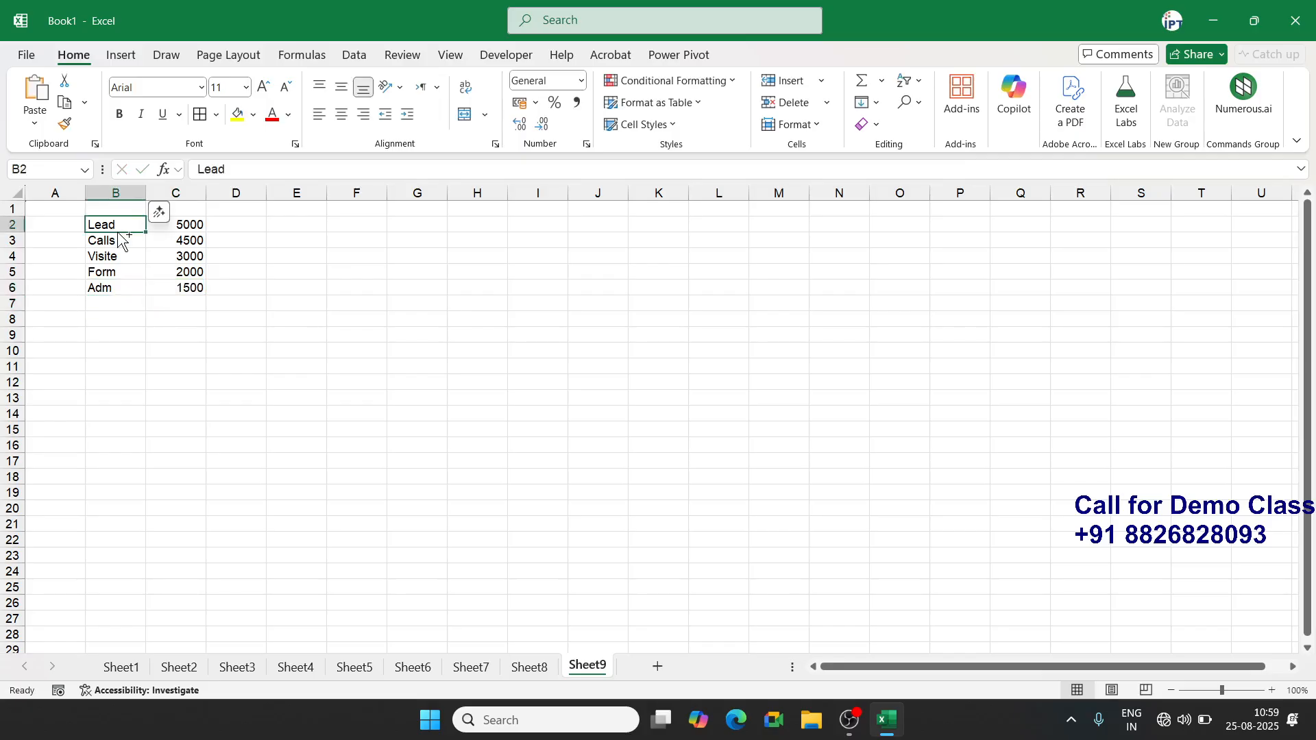
{"action": "key", "text": "shift+Right"}
{"action": "key", "text": "ctrl+shift+Down"}
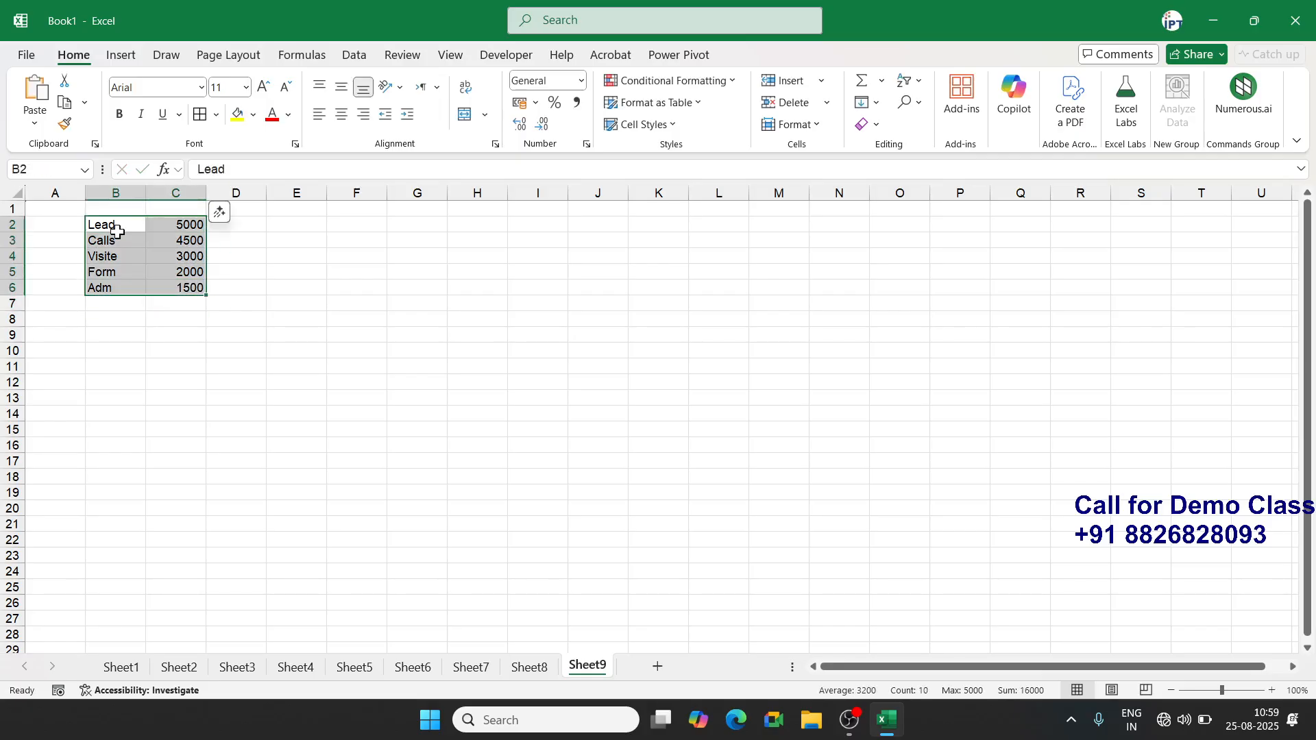
{"action": "left_click", "coordinate": [134, 56]}
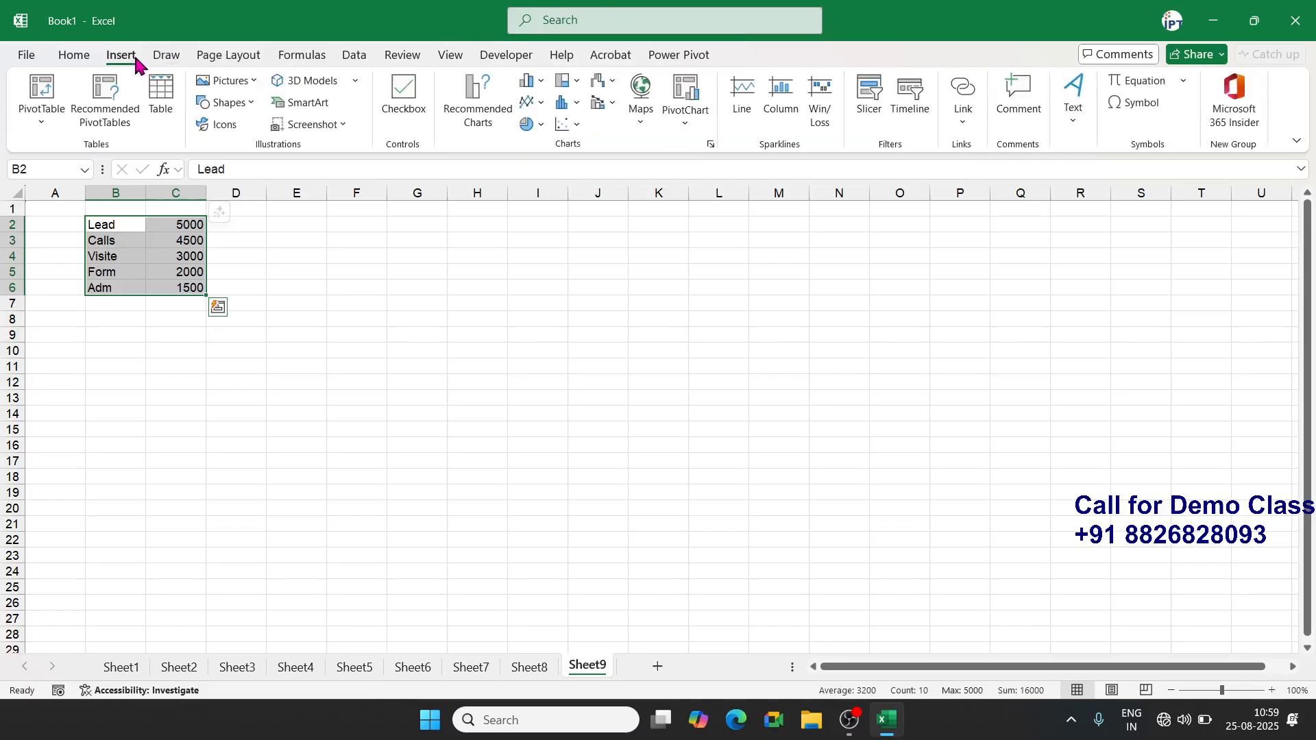
{"action": "left_click", "coordinate": [542, 82]}
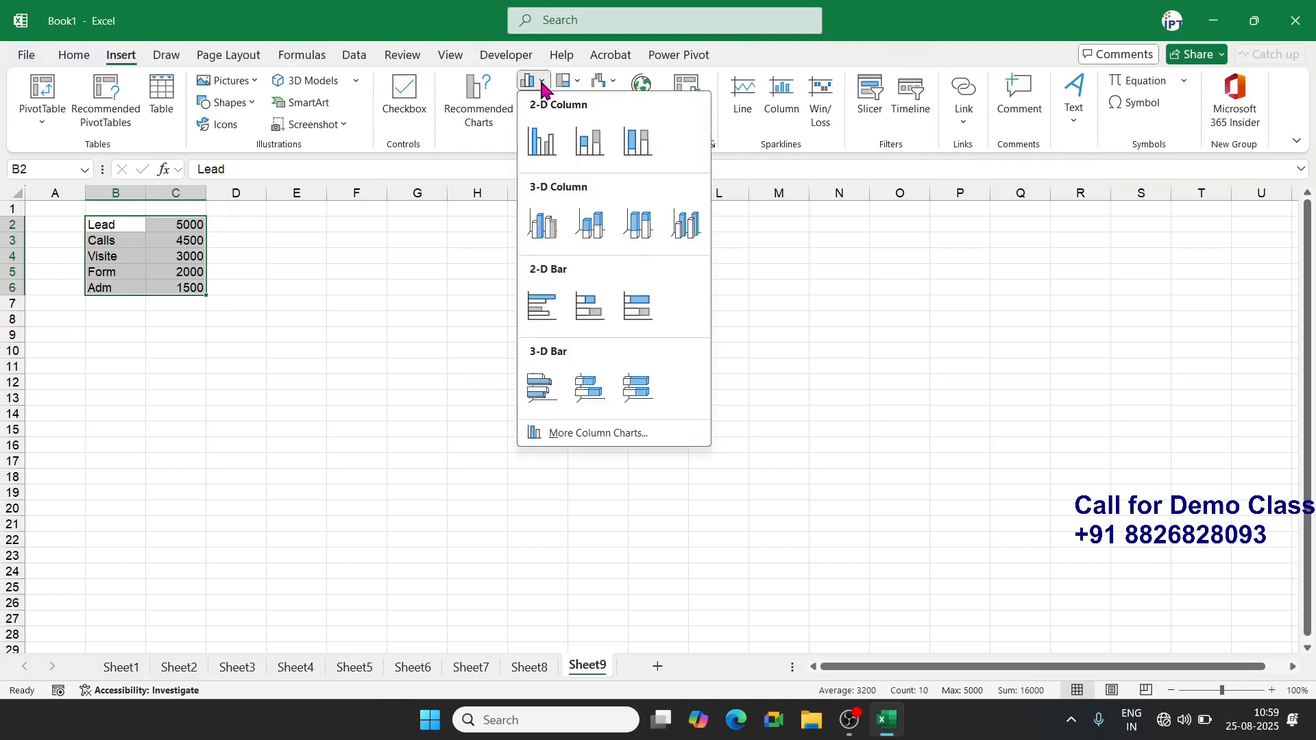
{"action": "left_click", "coordinate": [542, 82]}
{"action": "left_click", "coordinate": [609, 82]}
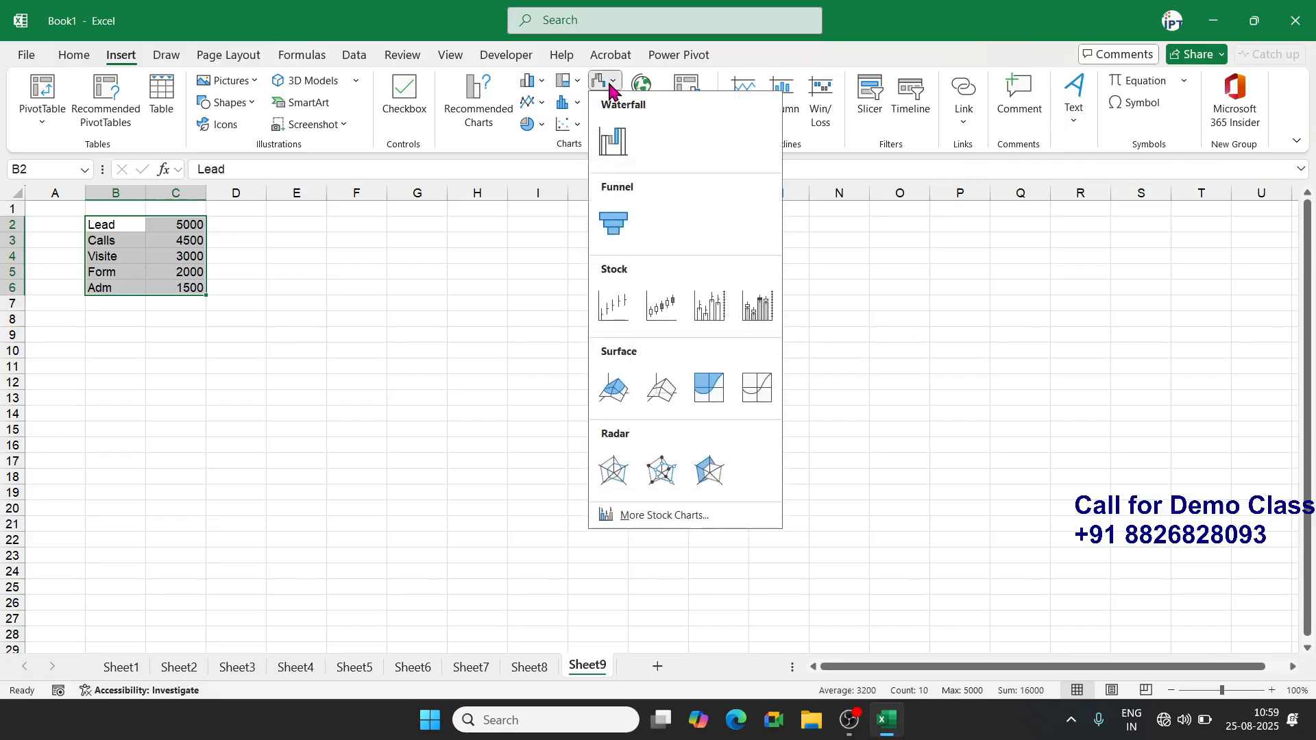
{"action": "left_click", "coordinate": [615, 222]}
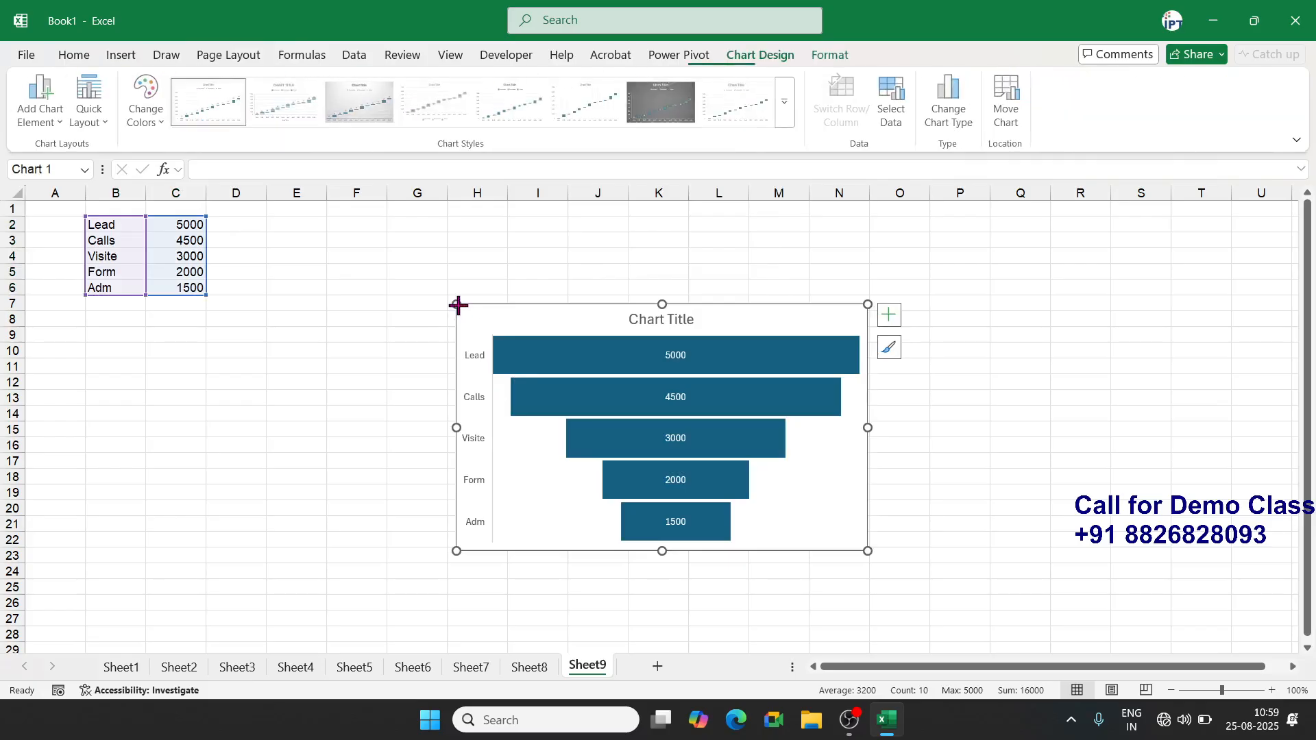
{"action": "left_click_drag", "start_coordinate": [458, 304], "coordinate": [295, 217]}
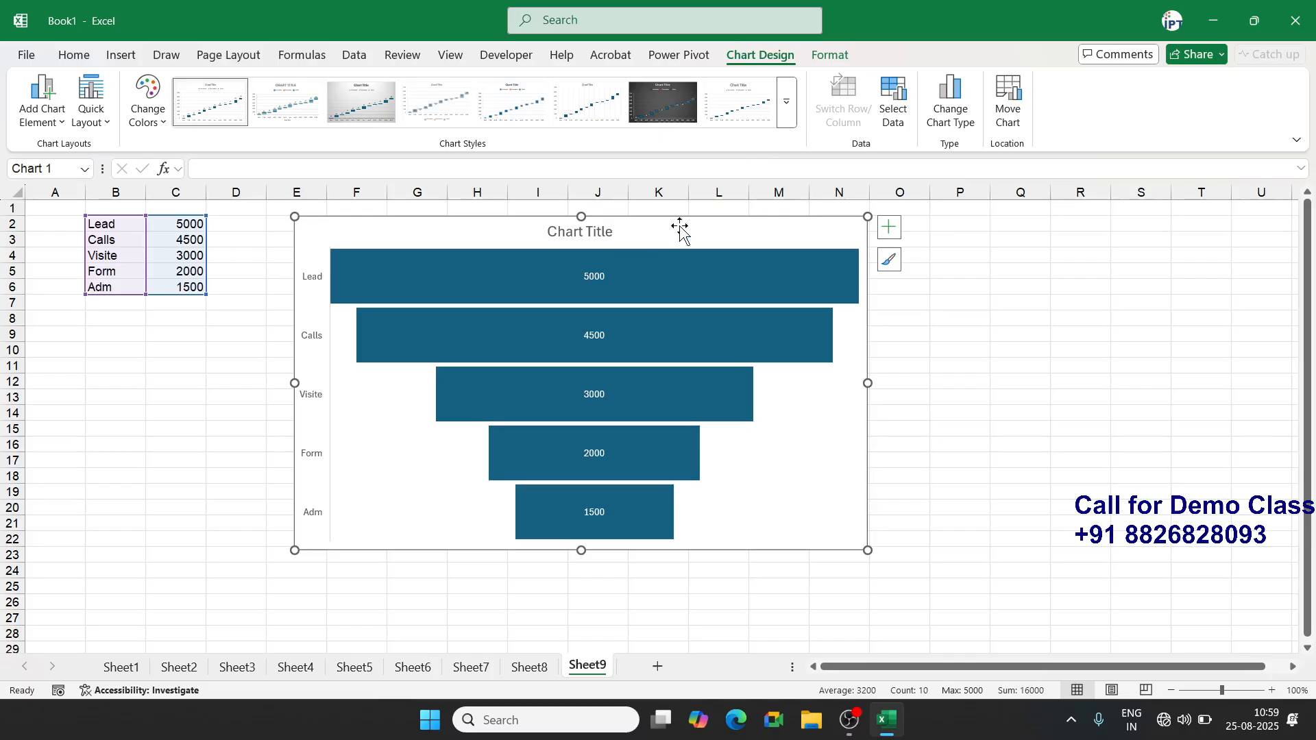
Try adding the category name and series name to the funnel chart's data labels, keeping the comma separator
{"action": "left_click", "coordinate": [888, 228]}
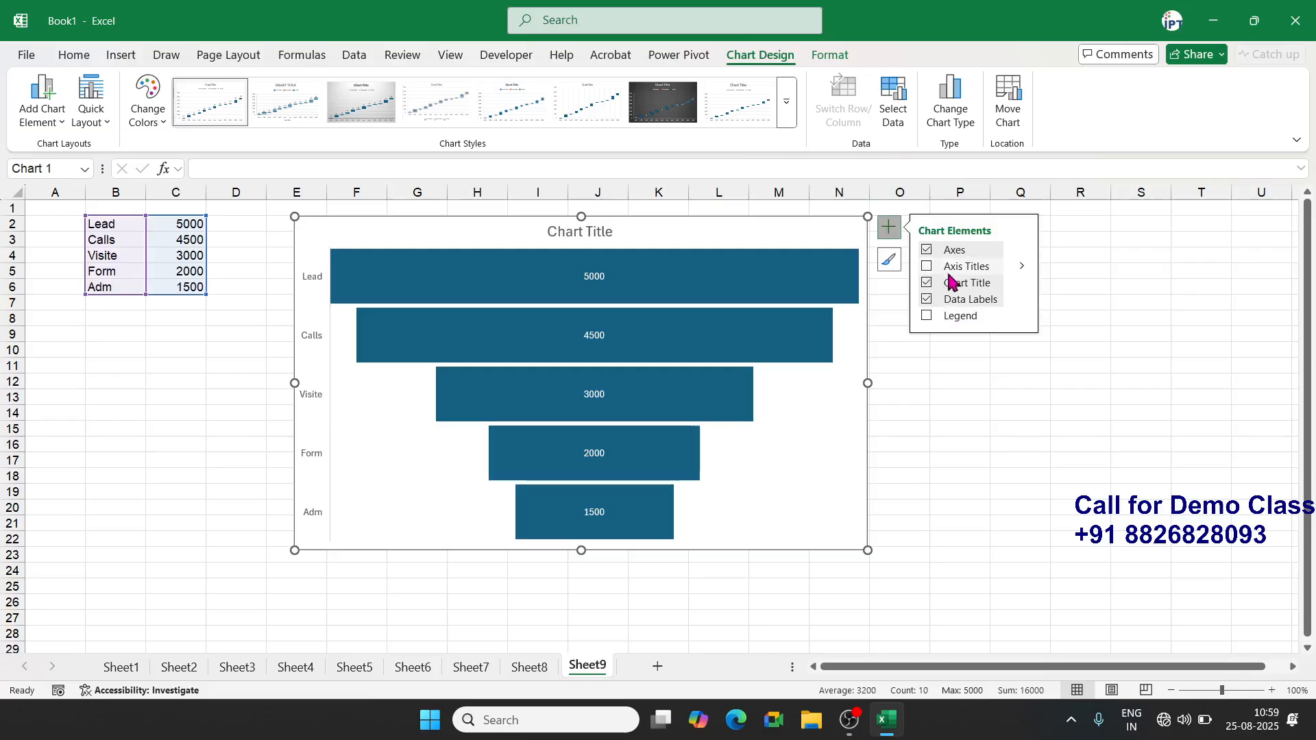
{"action": "left_click", "coordinate": [1021, 302]}
{"action": "left_click", "coordinate": [1056, 351]}
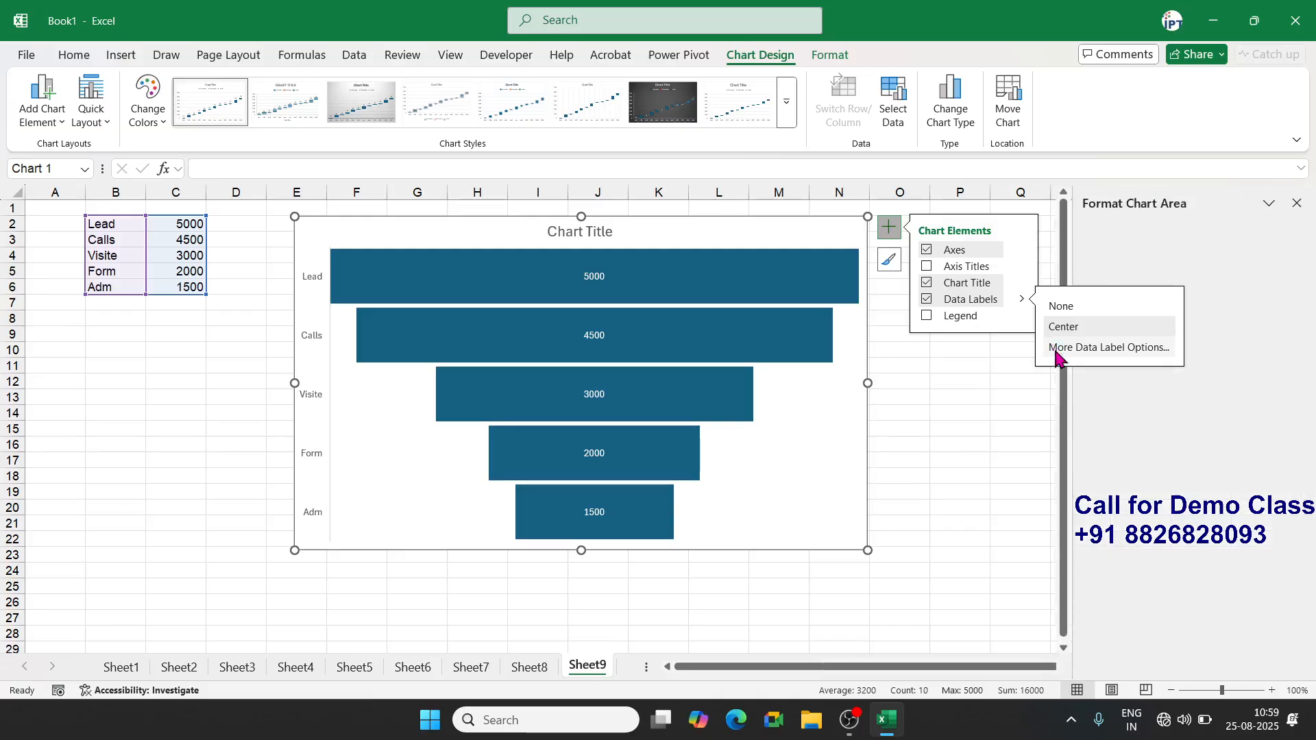
{"action": "left_click", "coordinate": [1114, 376]}
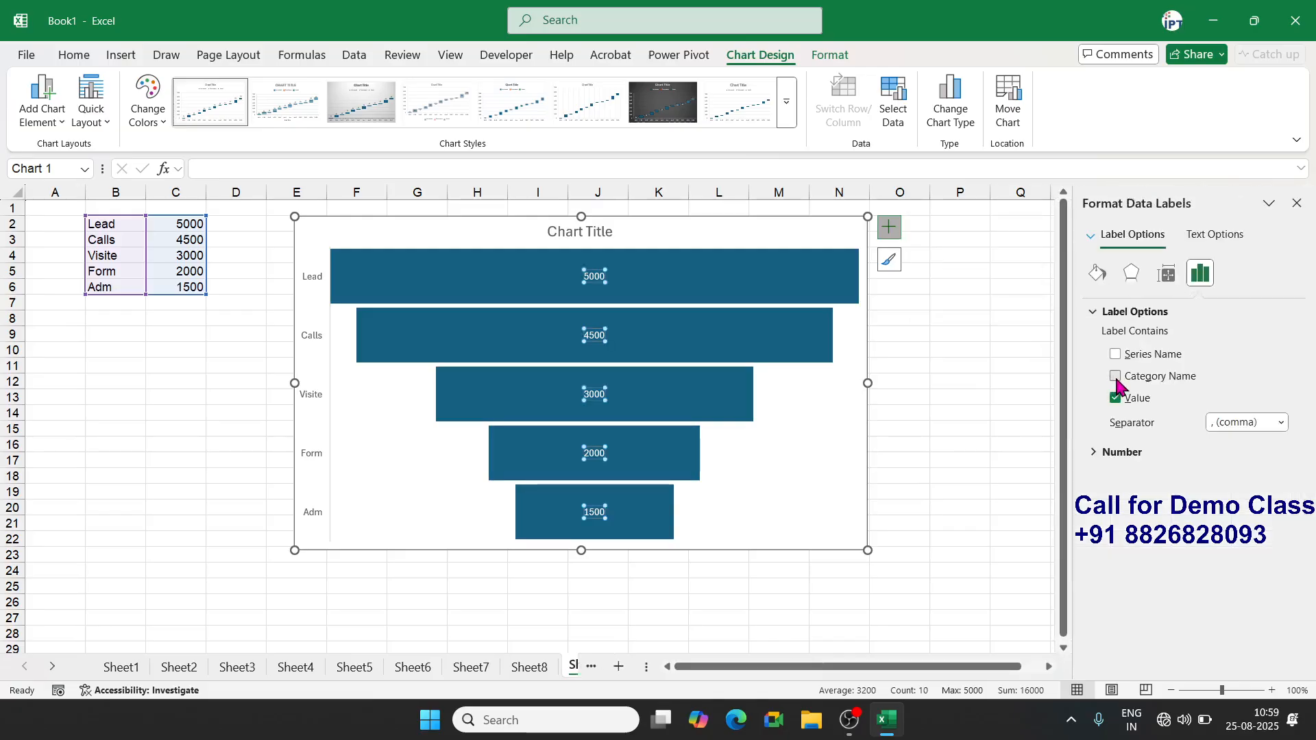
{"action": "left_click", "coordinate": [1116, 355]}
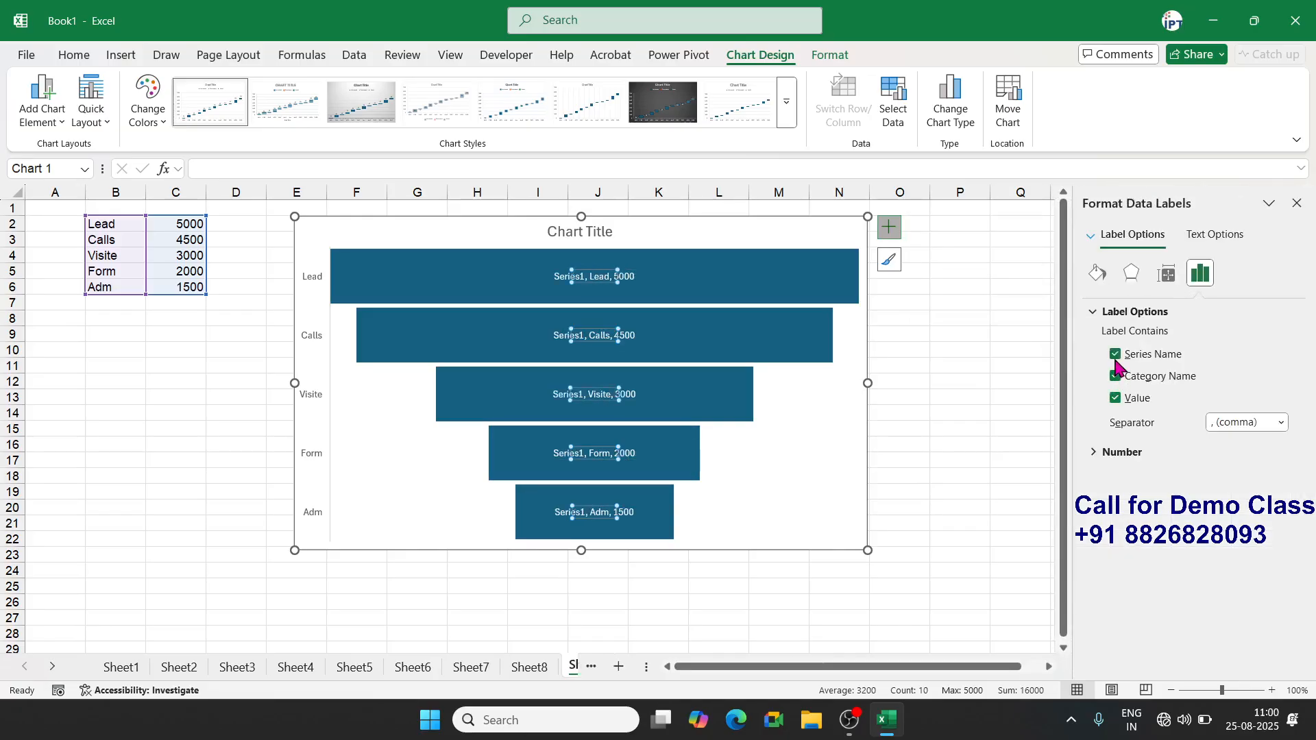
{"action": "left_click", "coordinate": [1116, 355]}
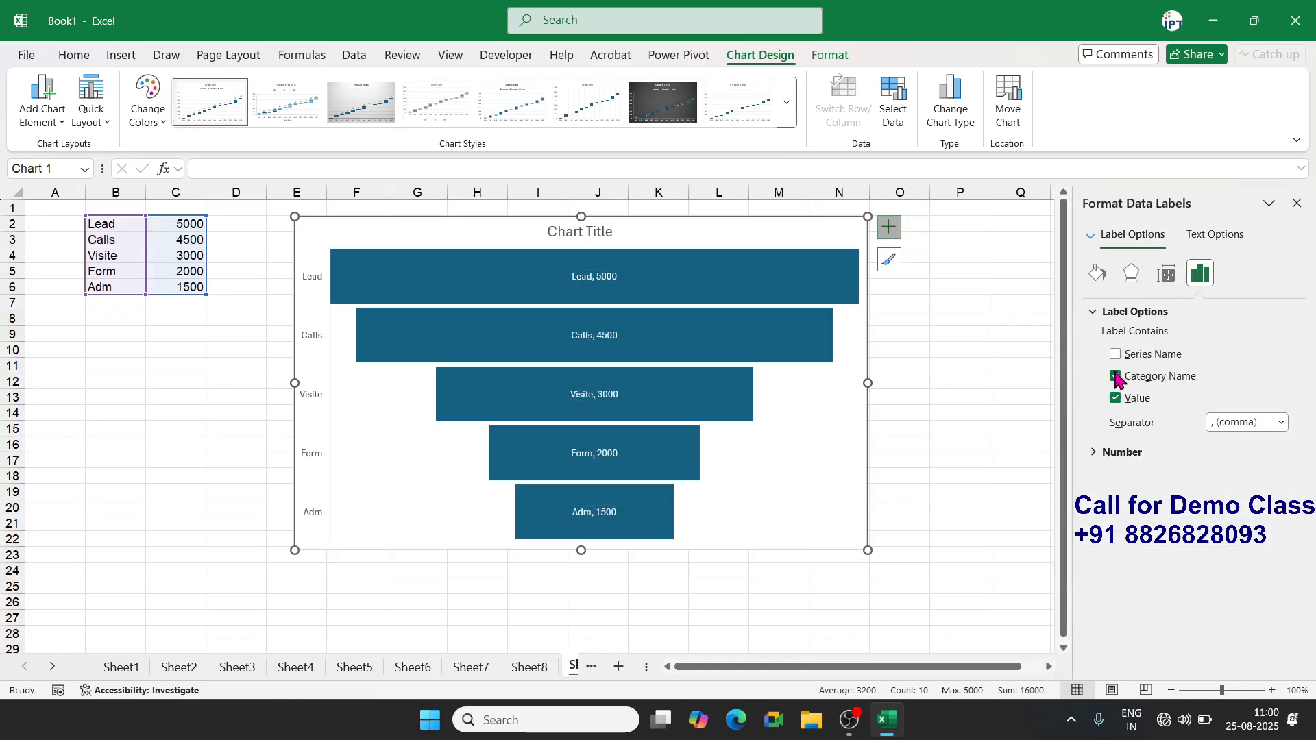
{"action": "left_click", "coordinate": [1115, 375]}
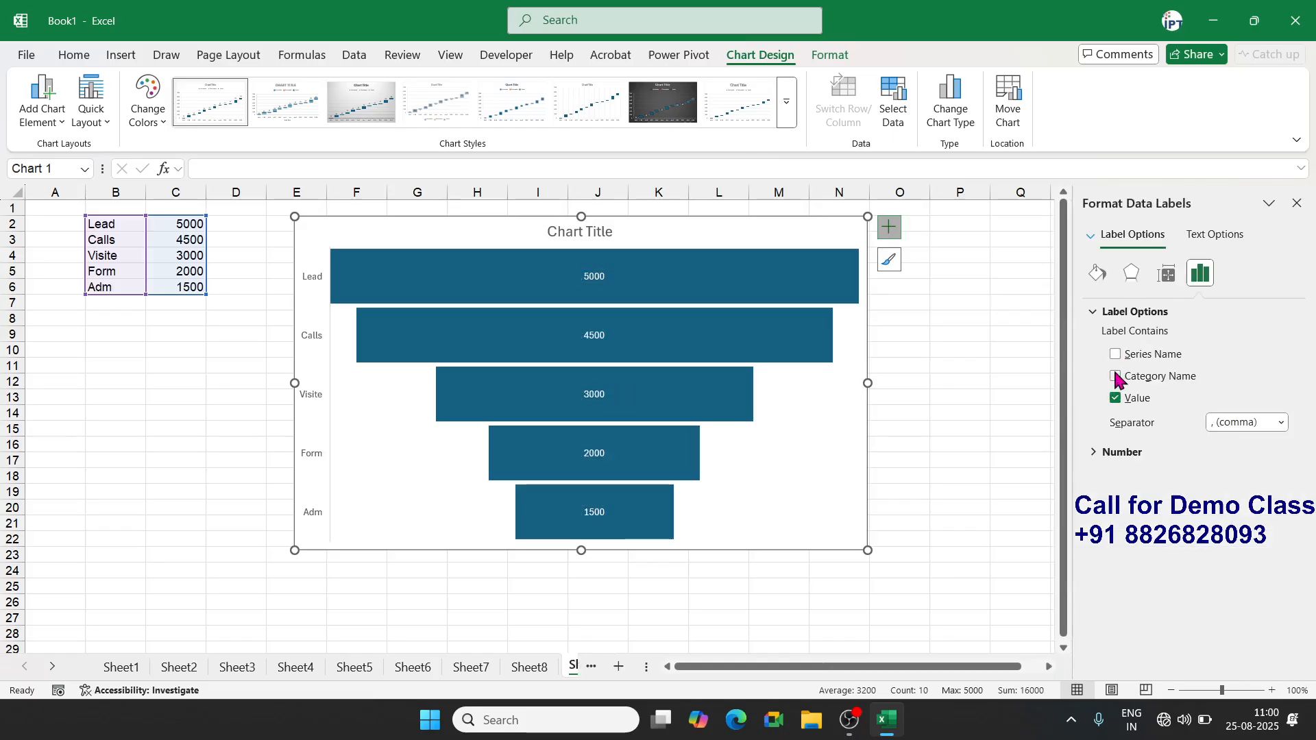
{"action": "left_click", "coordinate": [1223, 425]}
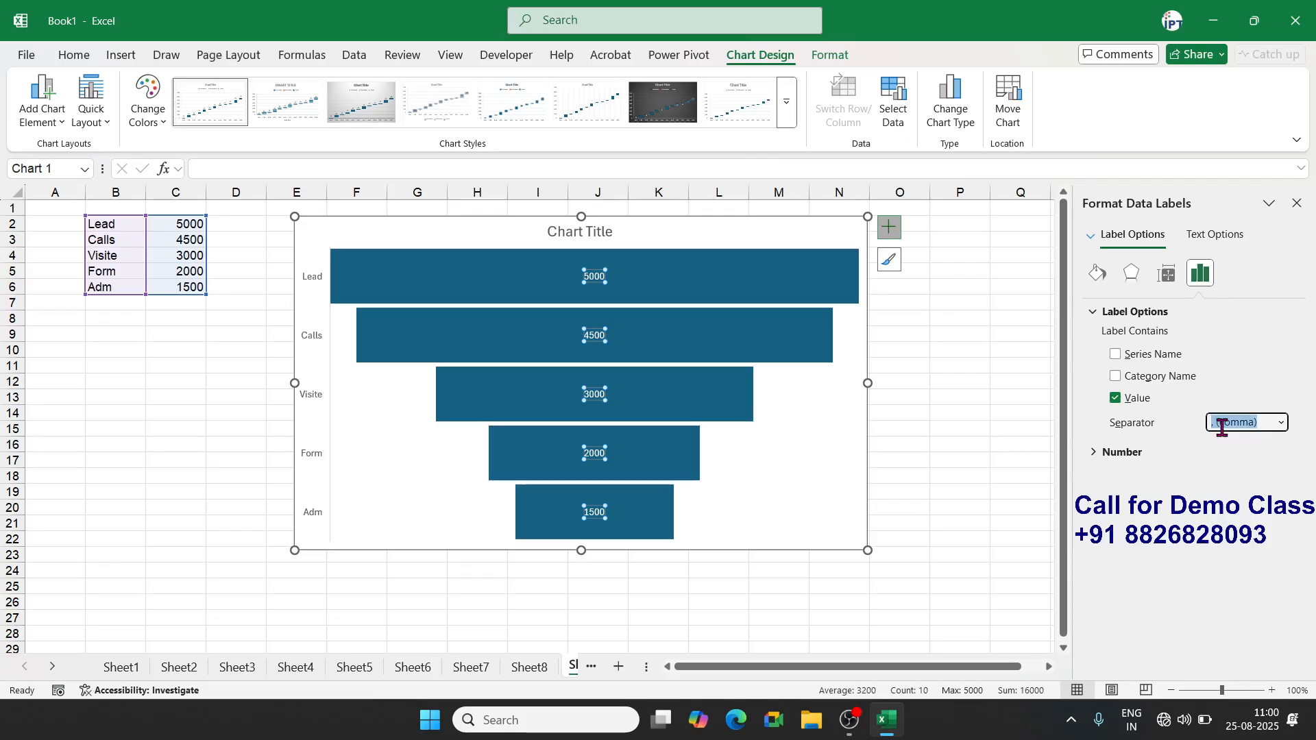
{"action": "left_click", "coordinate": [1281, 424]}
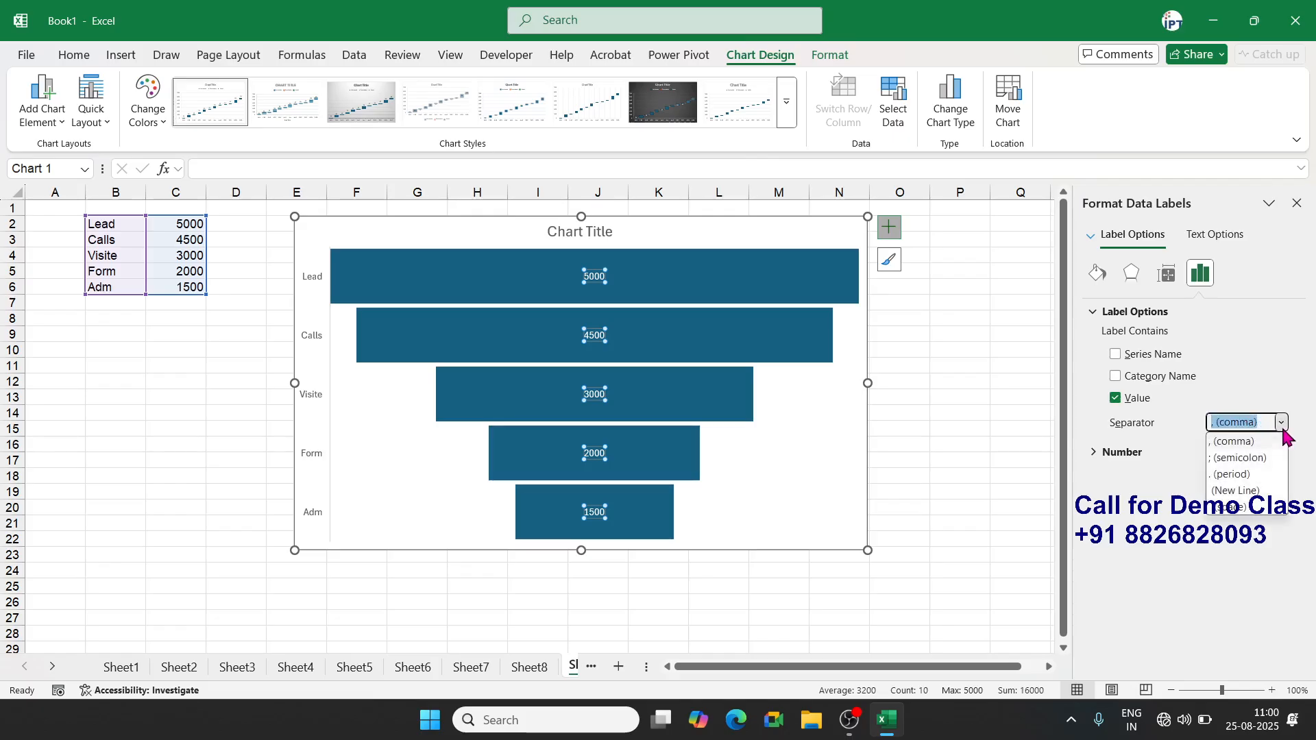
{"action": "left_click", "coordinate": [1255, 440]}
{"action": "left_click", "coordinate": [890, 510]}
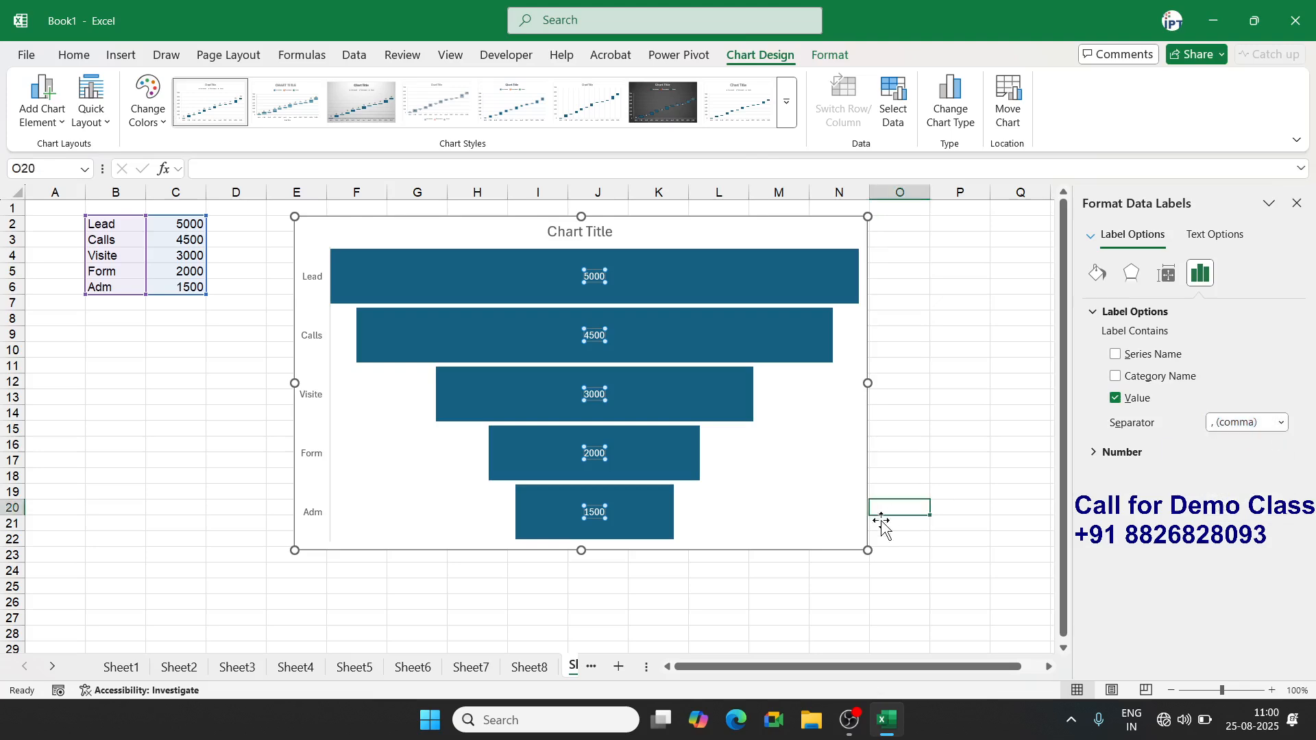
Check the waterfall chart on Sheet8, and add a new blank worksheet after Sheet9
{"action": "left_click", "coordinate": [531, 667]}
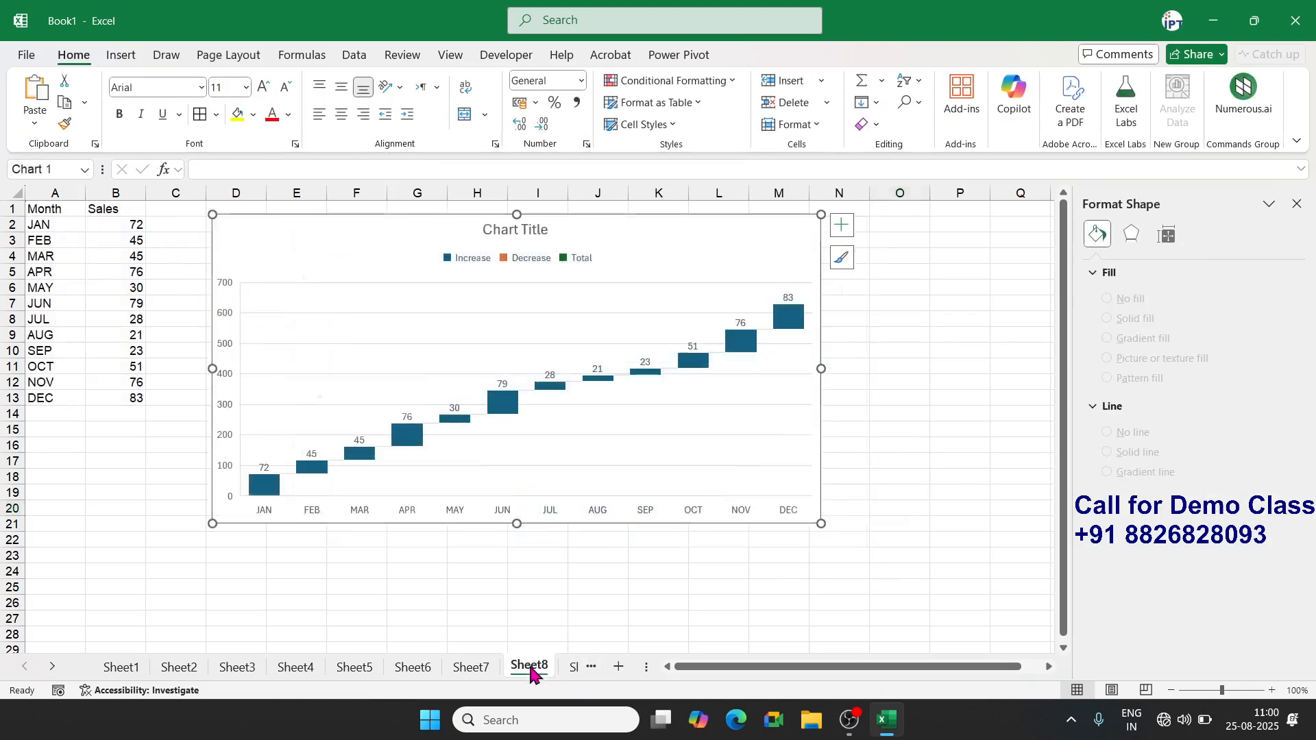
{"action": "left_click", "coordinate": [567, 668]}
{"action": "left_click", "coordinate": [600, 667]}
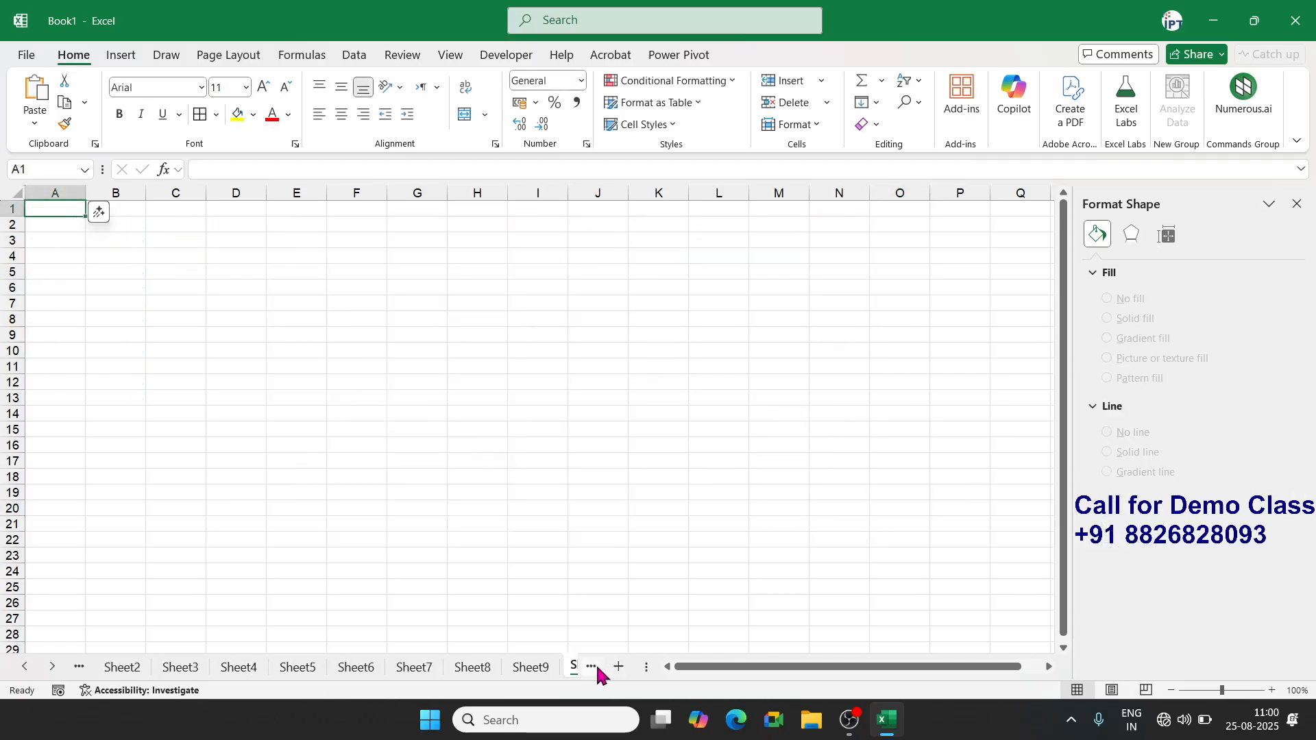
Preview the 2-D Line chart type on the blank worksheet without inserting a chart
{"action": "left_click", "coordinate": [355, 57]}
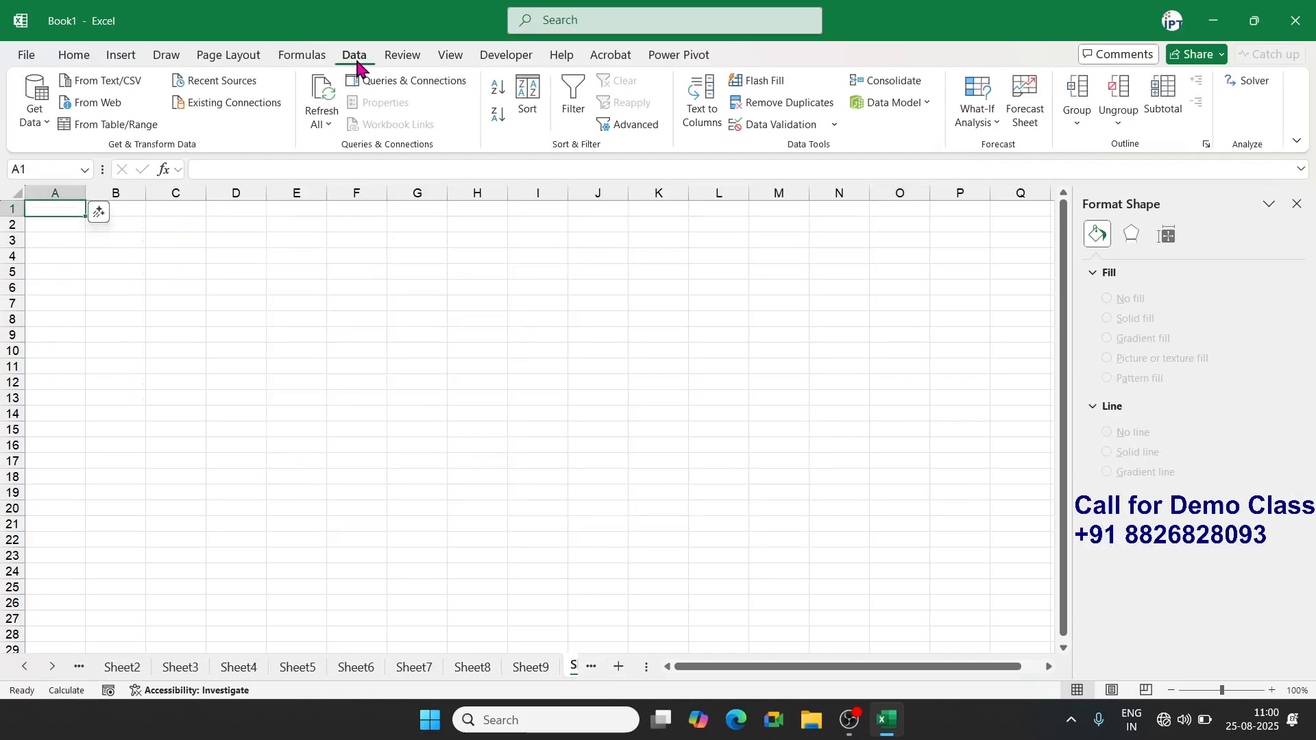
{"action": "left_click", "coordinate": [113, 58]}
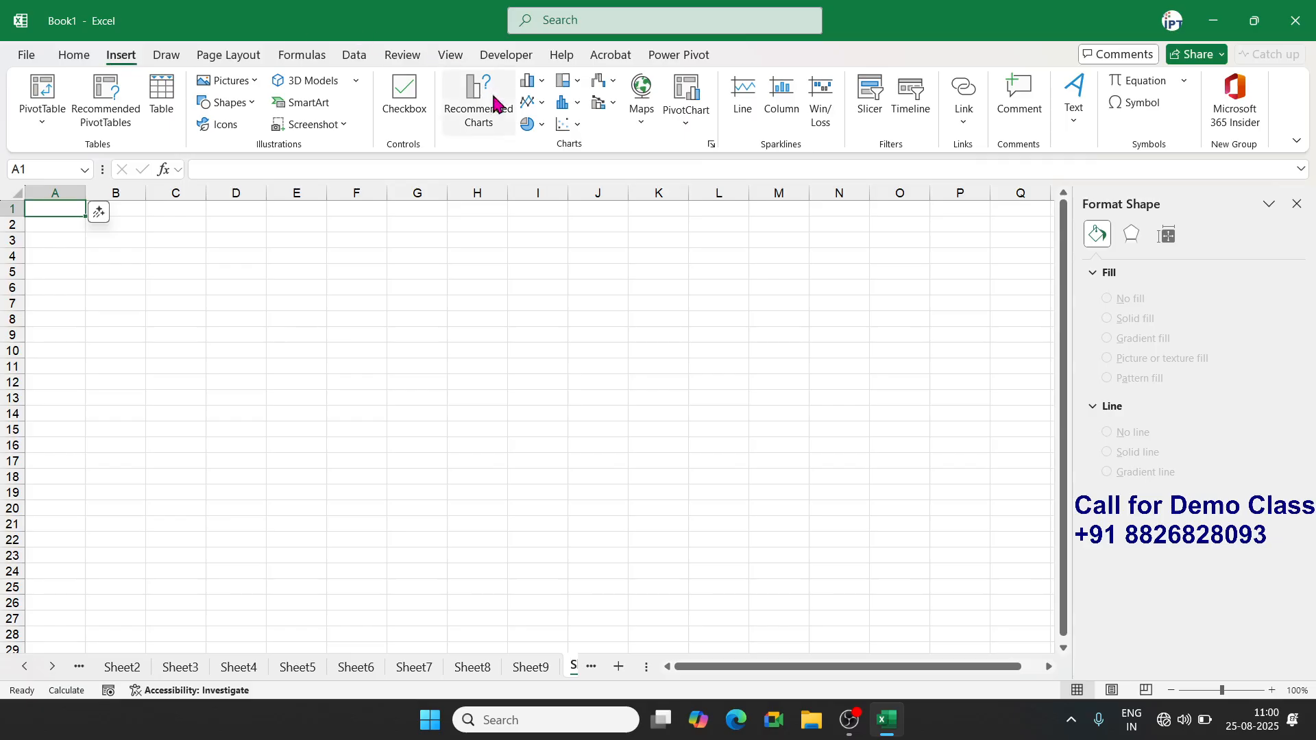
{"action": "left_click", "coordinate": [528, 105]}
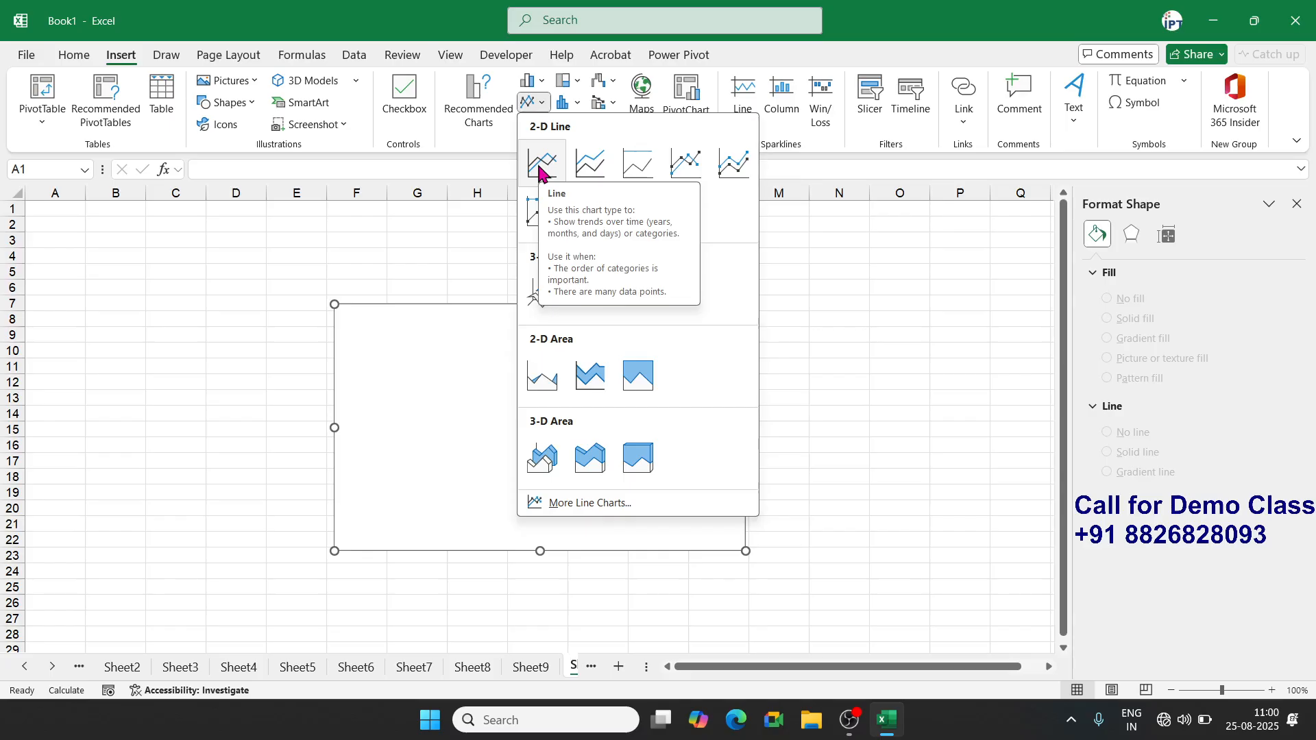
{"action": "left_click", "coordinate": [250, 665]}
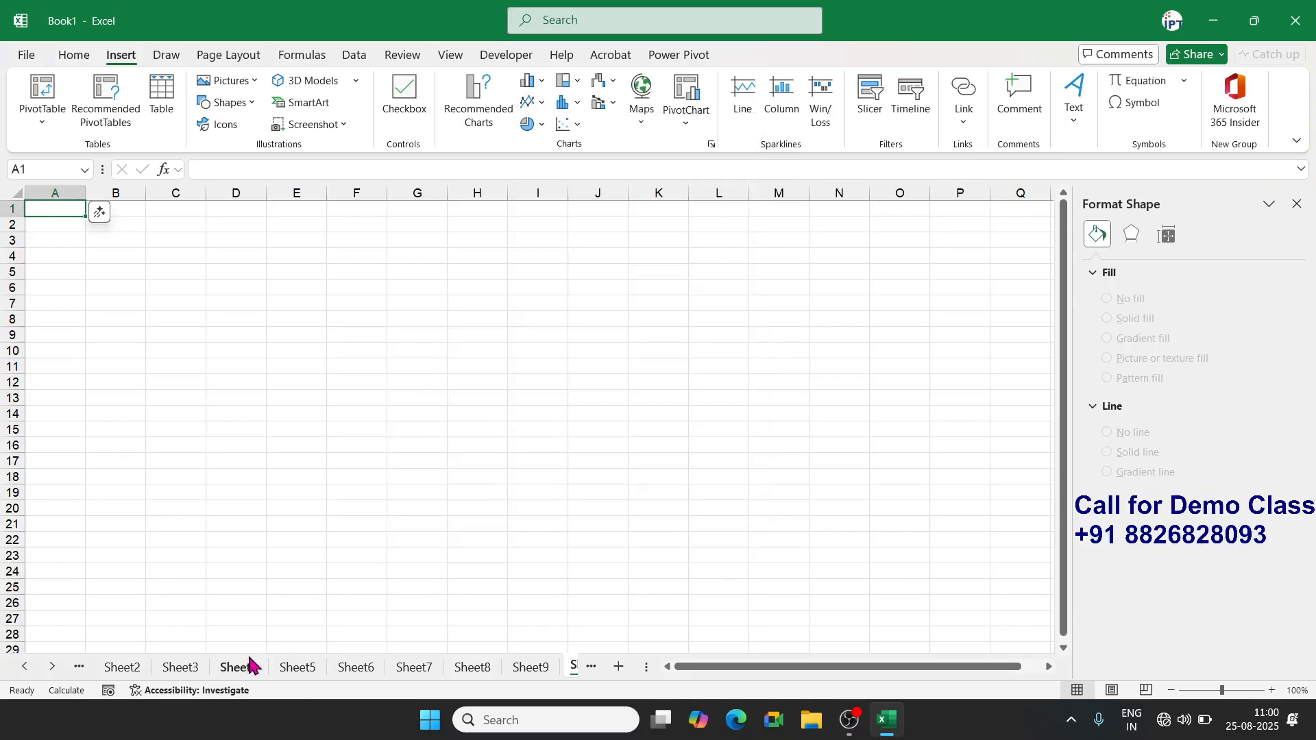
Go through Sheet4 to Sheet7 to review the charts already built, ending at the daily sales line chart
{"action": "left_click", "coordinate": [250, 665]}
{"action": "left_click", "coordinate": [304, 669]}
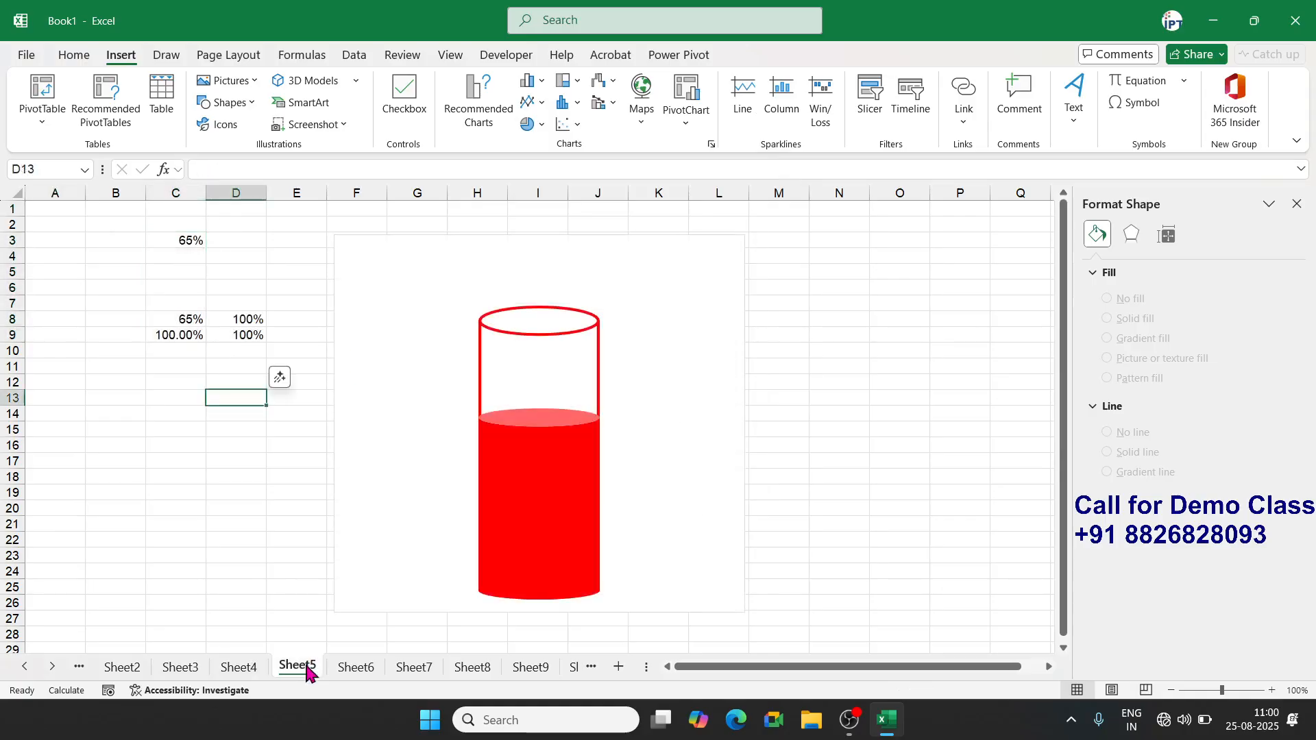
{"action": "left_click", "coordinate": [351, 669]}
{"action": "left_click", "coordinate": [408, 677]}
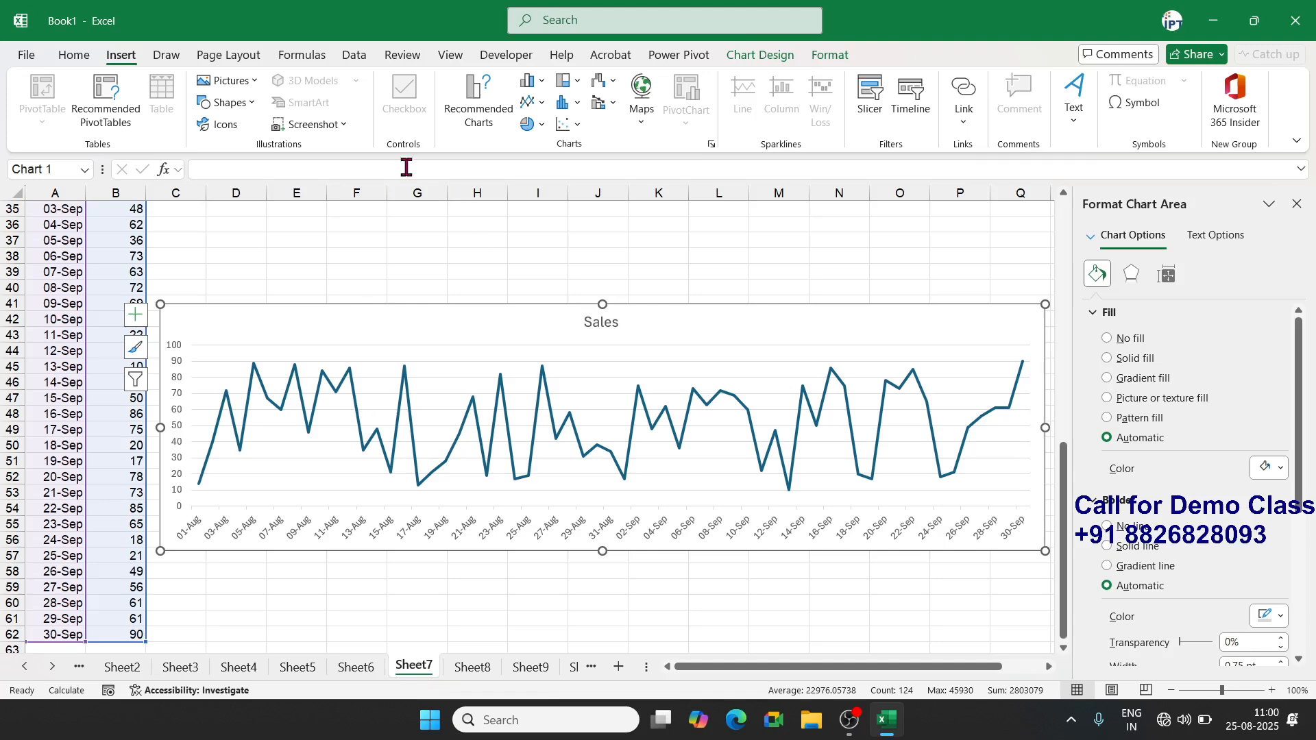
Preview the line, area, column, bar and pie chart types for the daily sales chart without applying any
{"action": "left_click", "coordinate": [533, 104]}
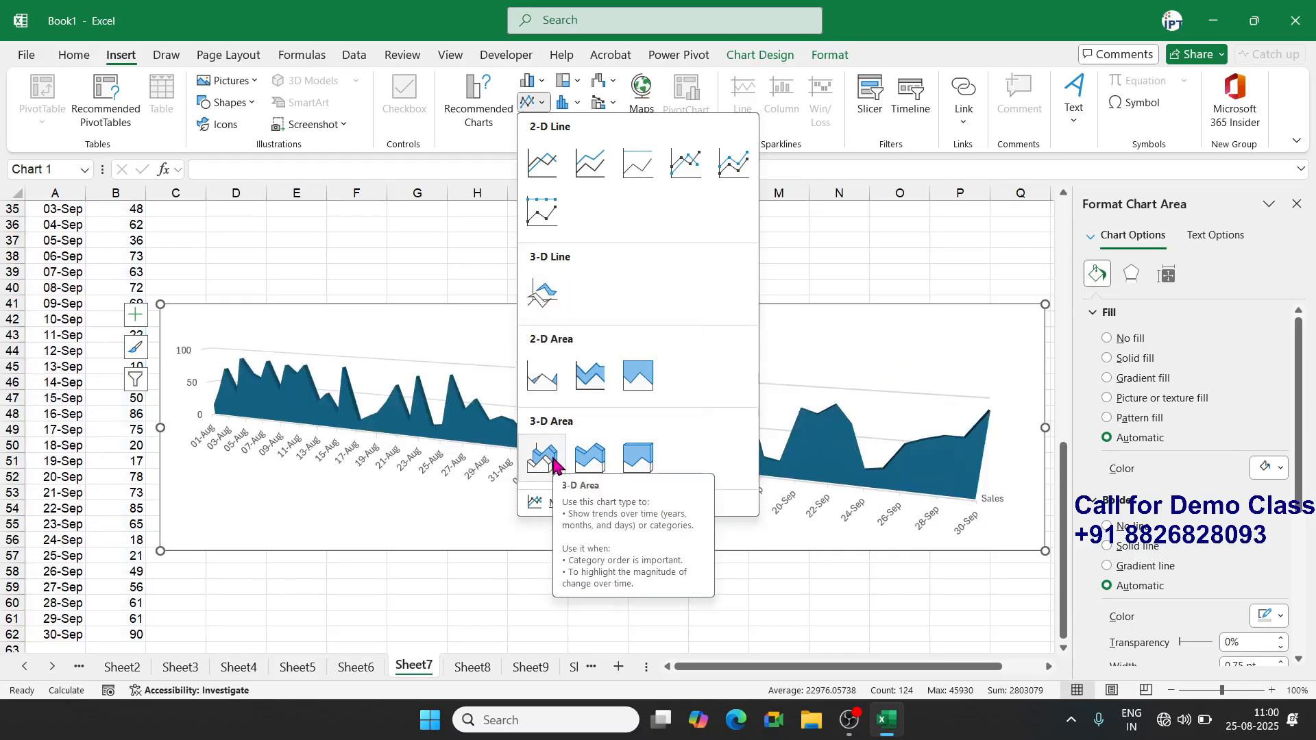
{"action": "left_click", "coordinate": [538, 78]}
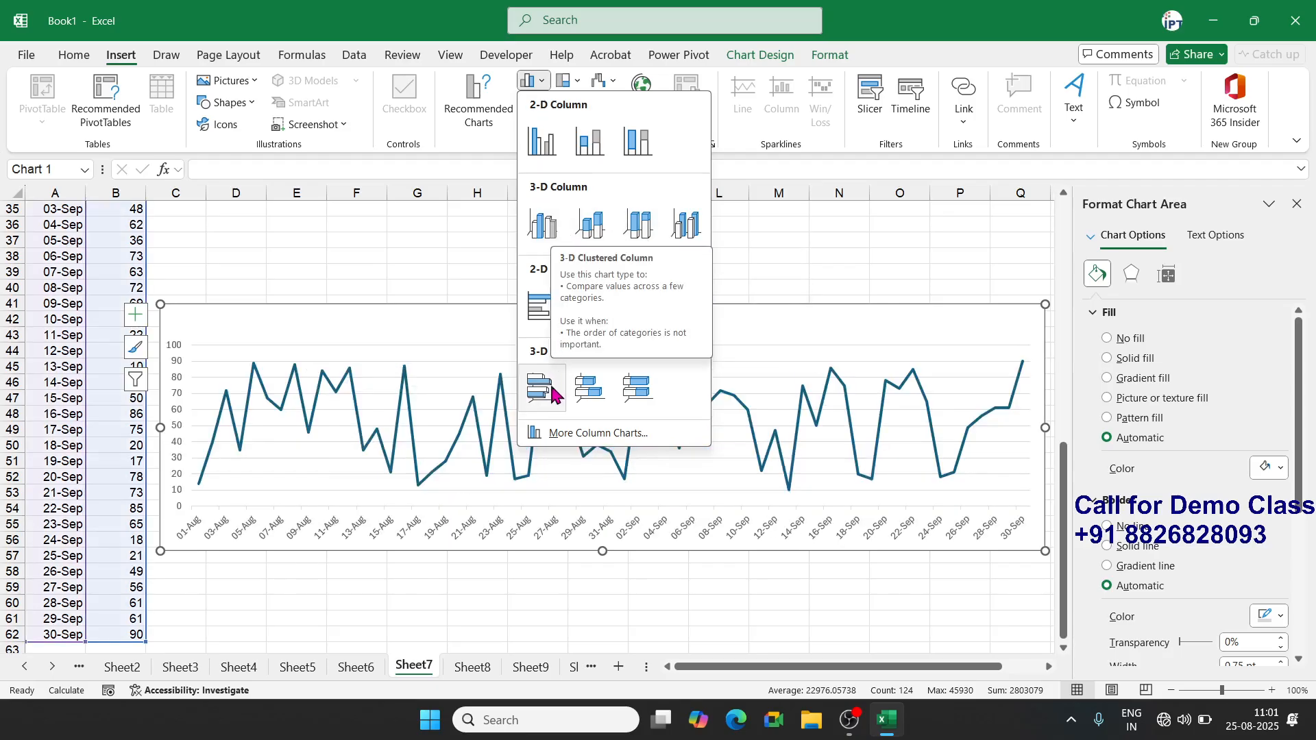
{"action": "left_click", "coordinate": [501, 152]}
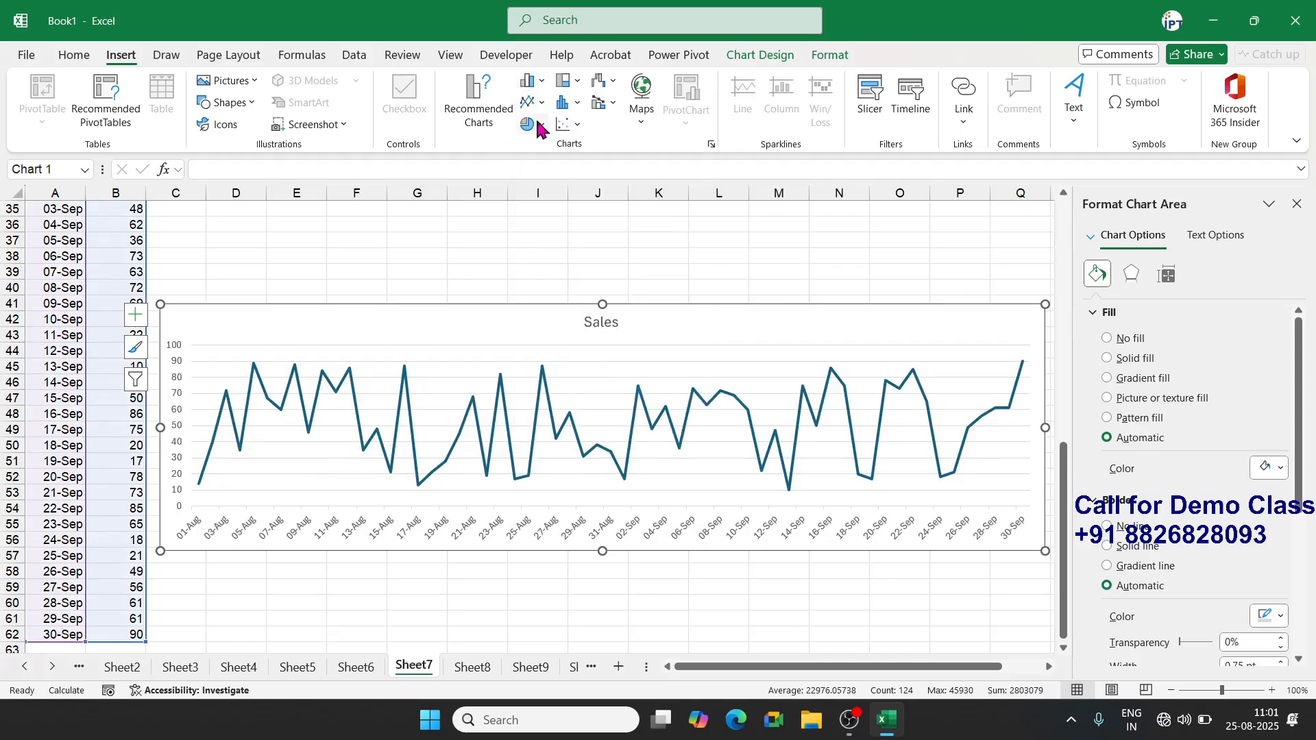
{"action": "left_click", "coordinate": [526, 123]}
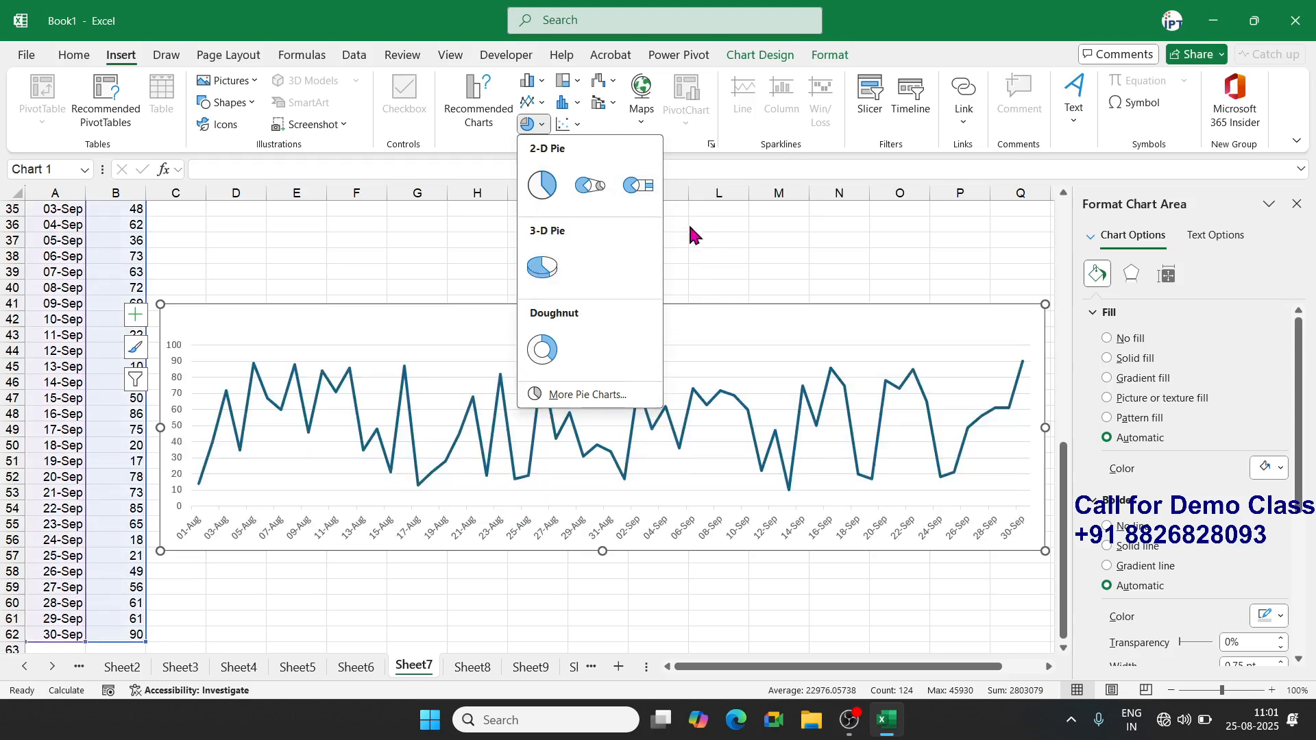
{"action": "left_click", "coordinate": [720, 237]}
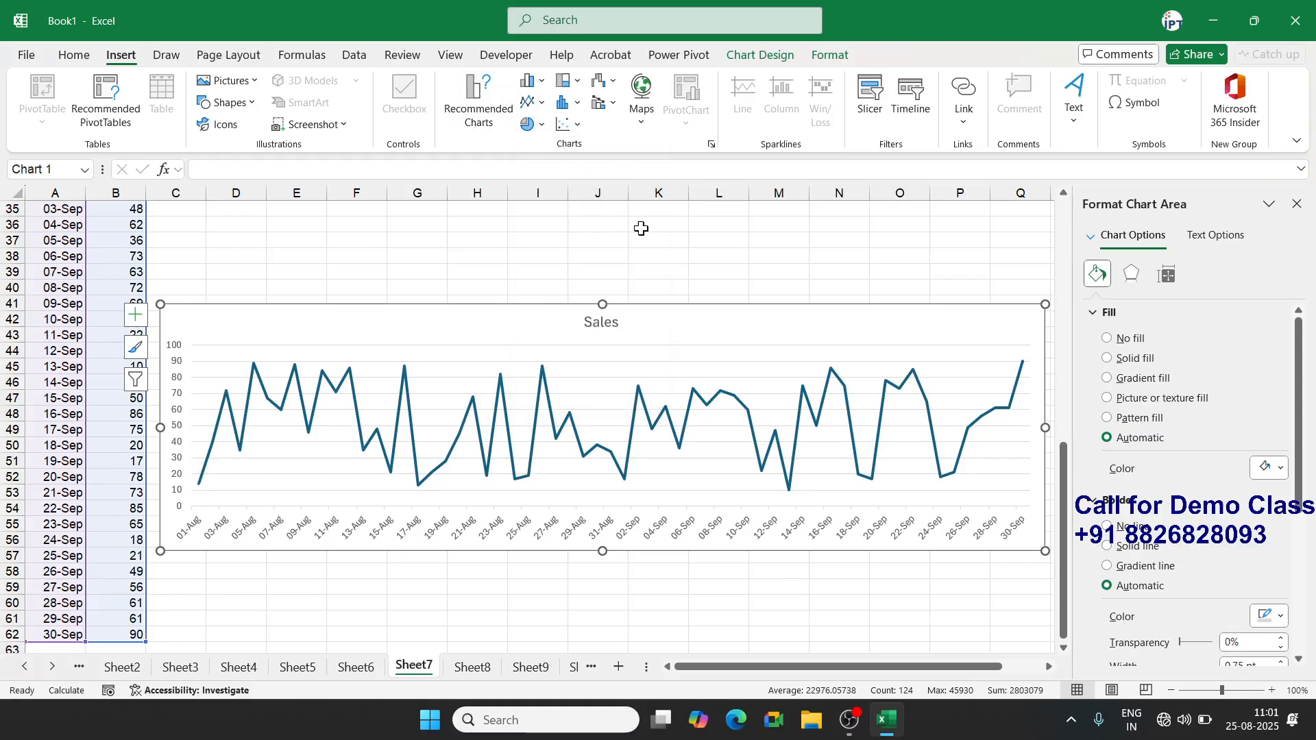
Deselect the daily sales chart and close the formatting pane on Sheet7
{"action": "left_click", "coordinate": [678, 242]}
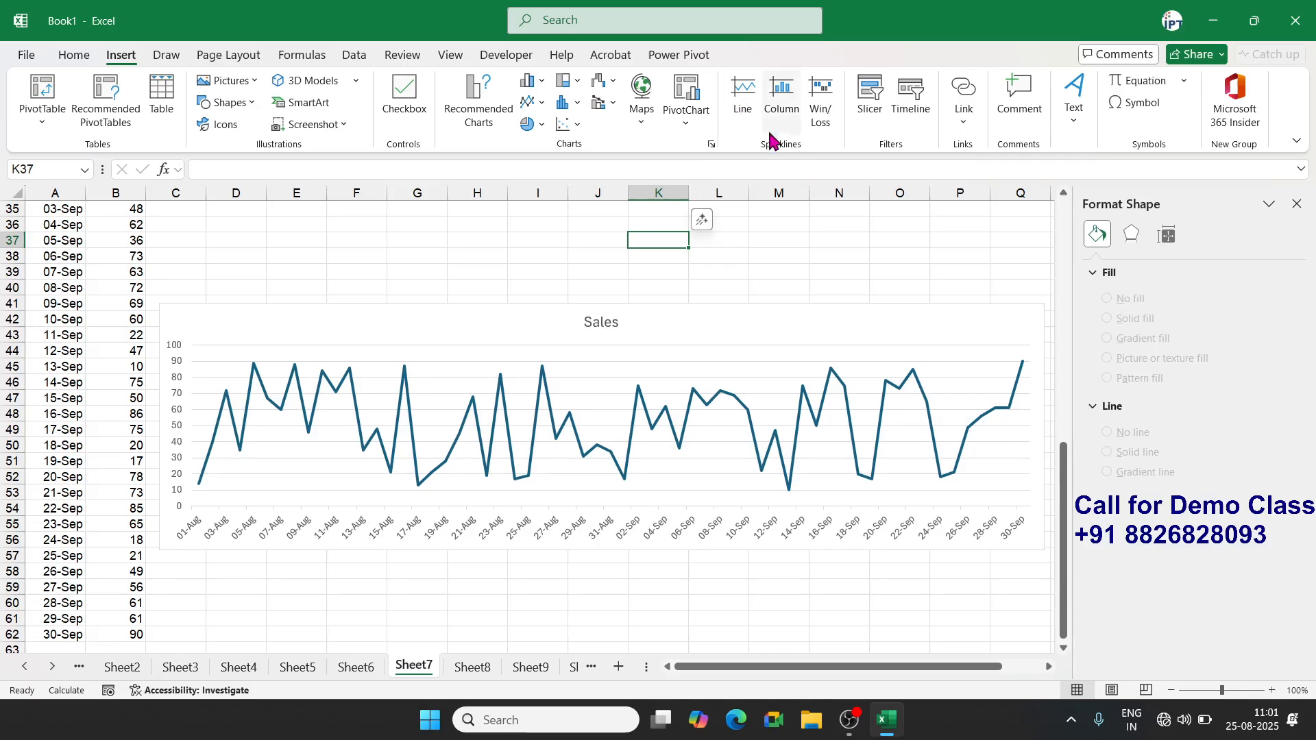
{"action": "left_click", "coordinate": [731, 237]}
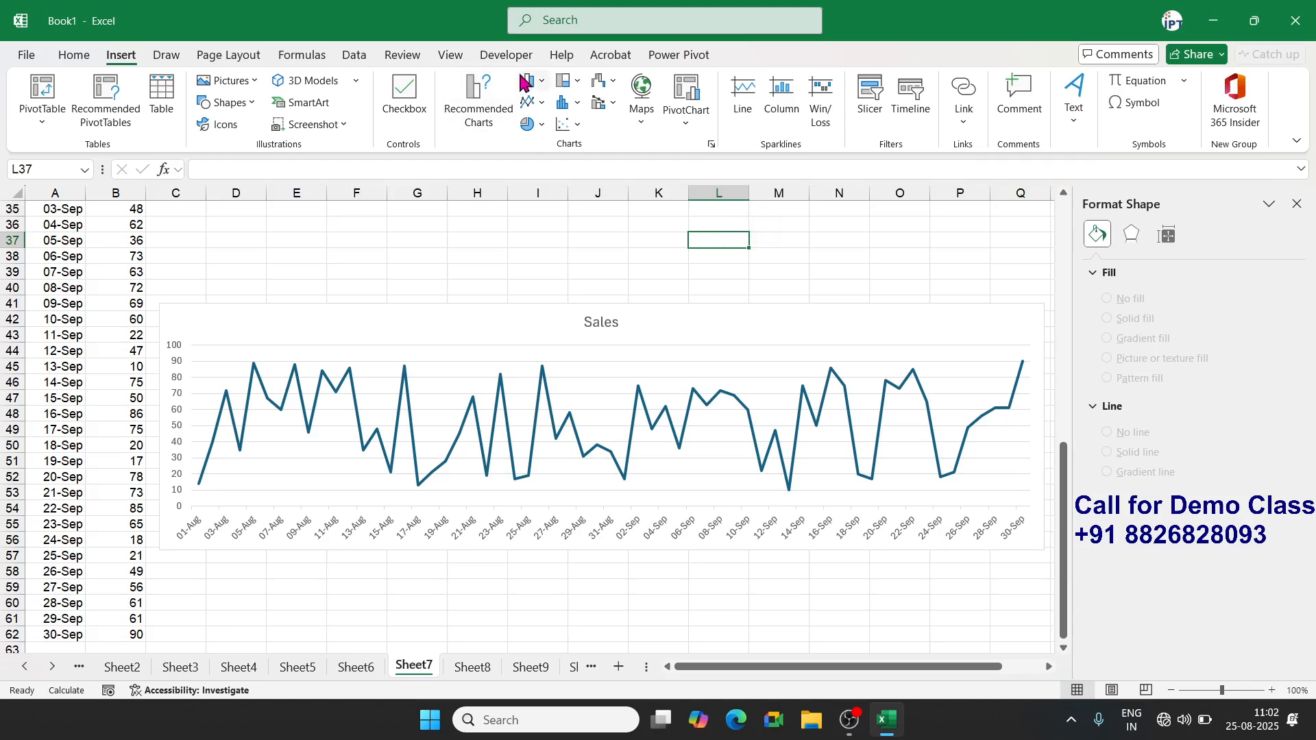
{"action": "left_click", "coordinate": [575, 603]}
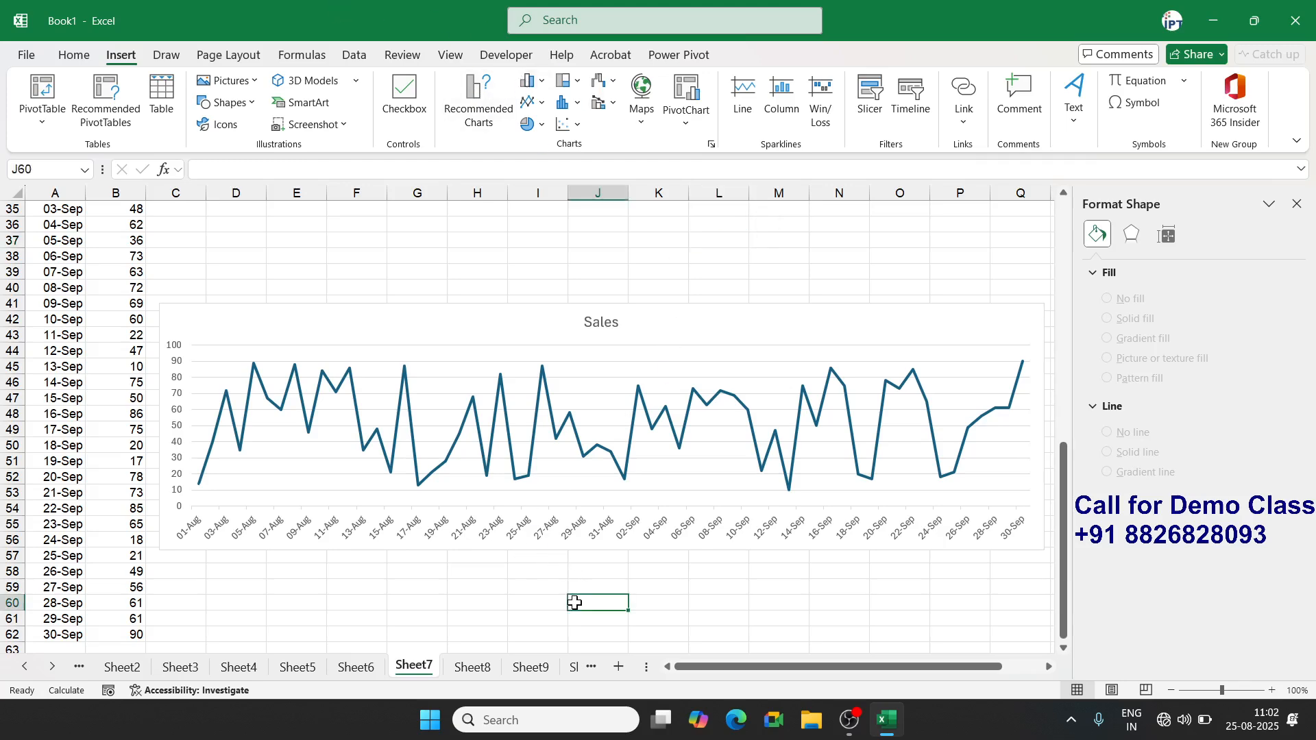
{"action": "left_click", "coordinate": [1296, 204]}
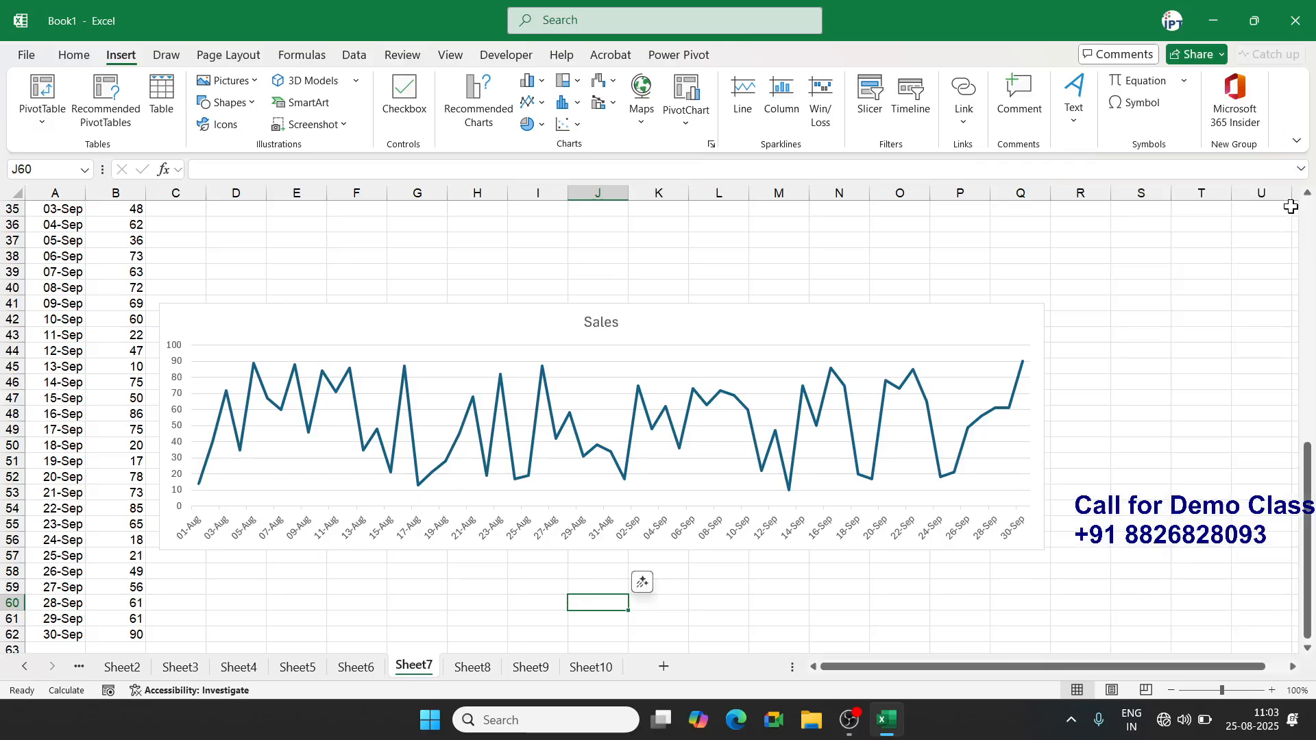